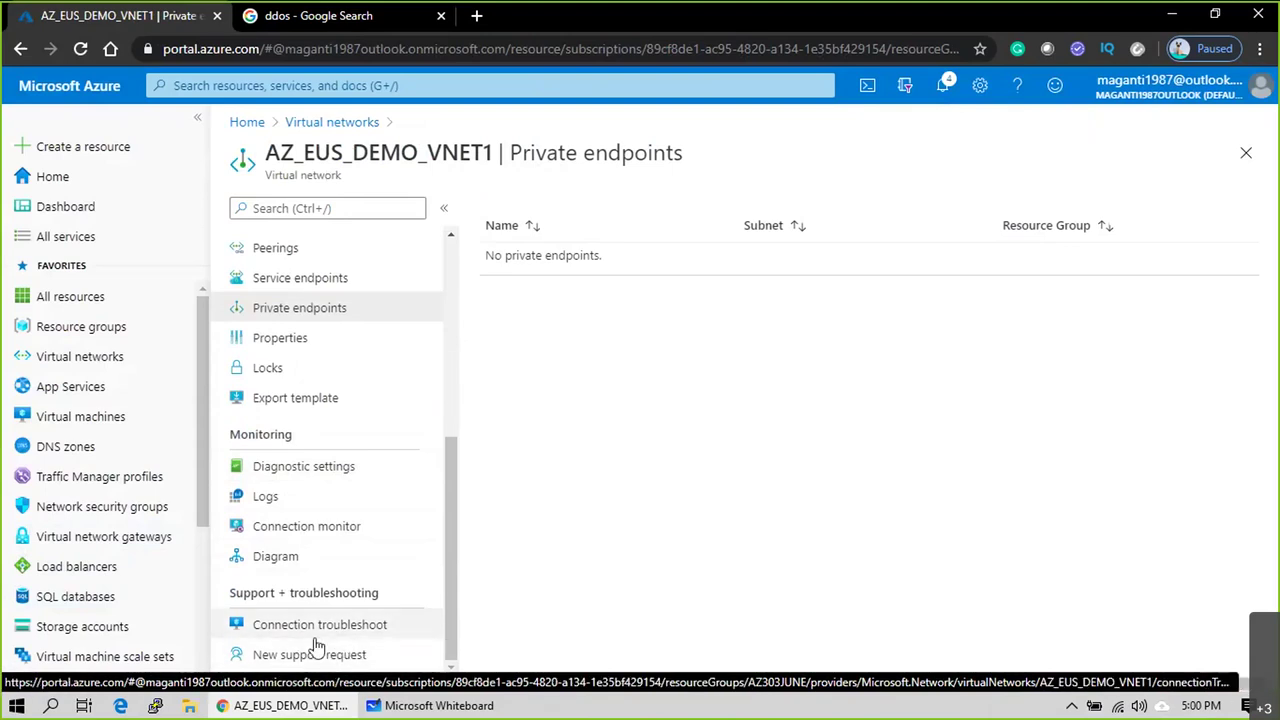
Step: Show the subnets of the virtual network AZ_EUS_DEMO_VNET1
scroll(330, 625, "up", 4)
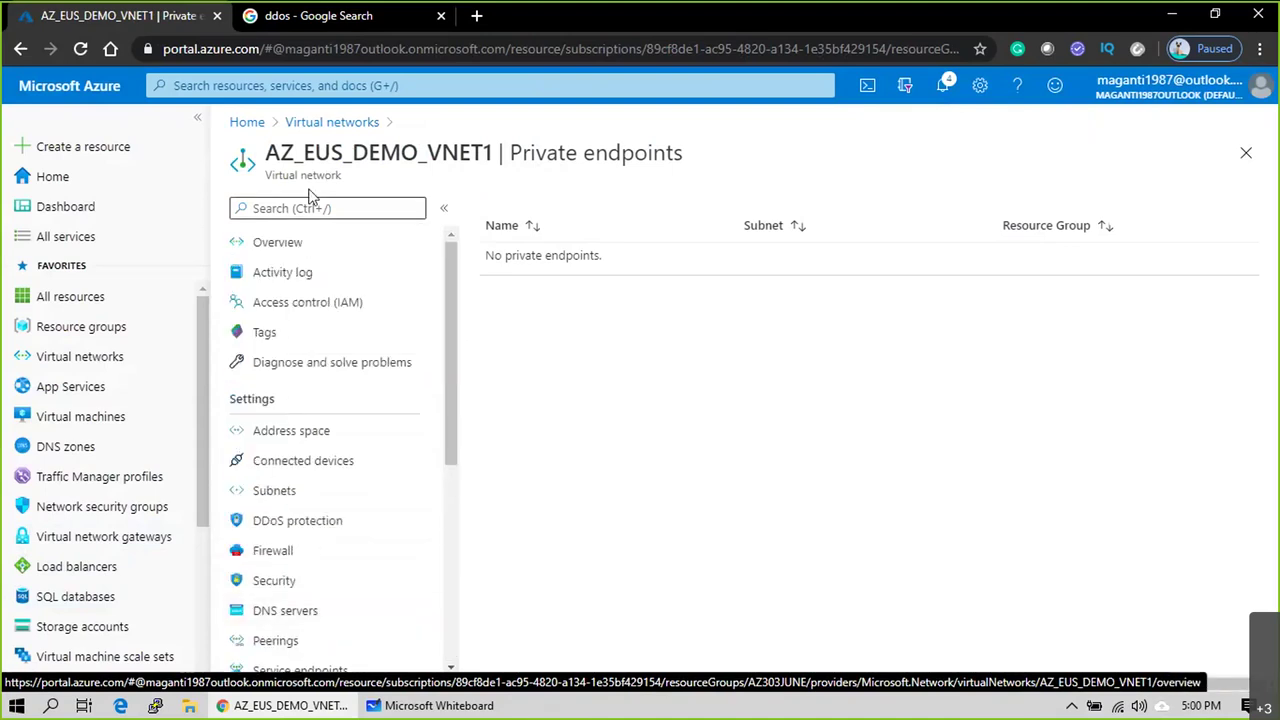
left_click(366, 482)
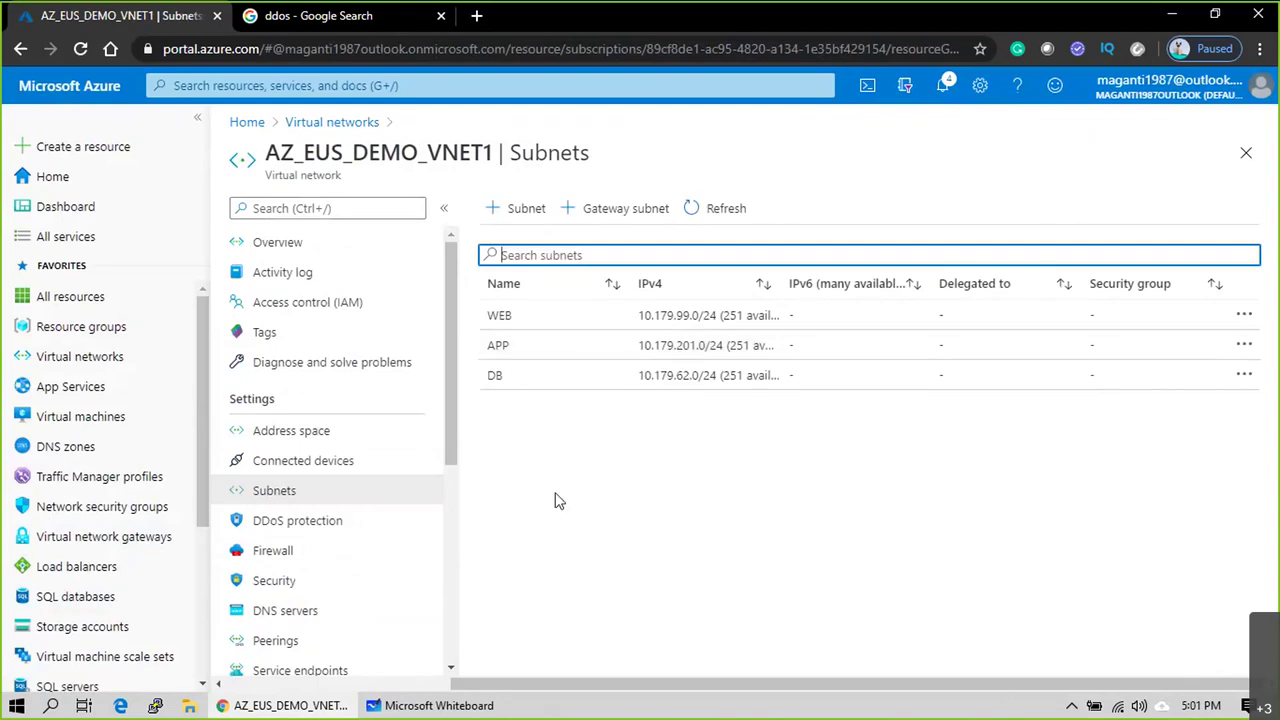
Step: Switch to Microsoft Whiteboard, leave the current board and open the one with the EUS region network diagram
left_click(297, 707)
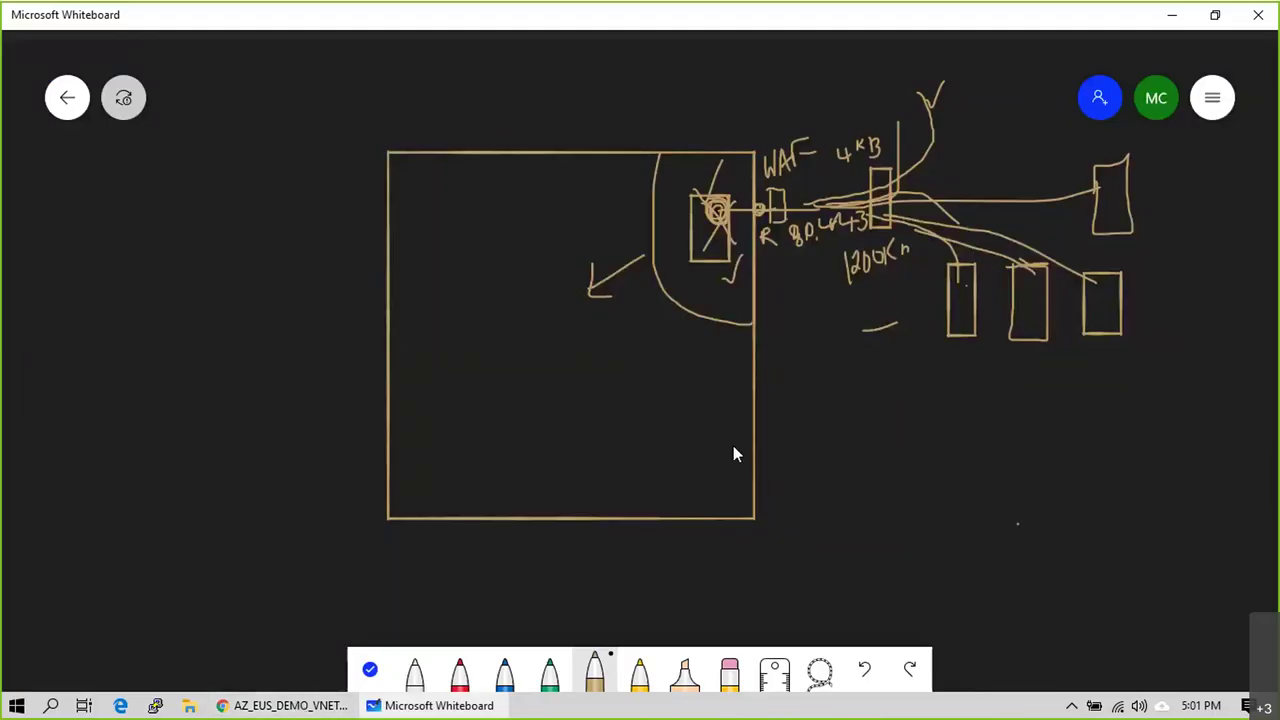
left_click(69, 108)
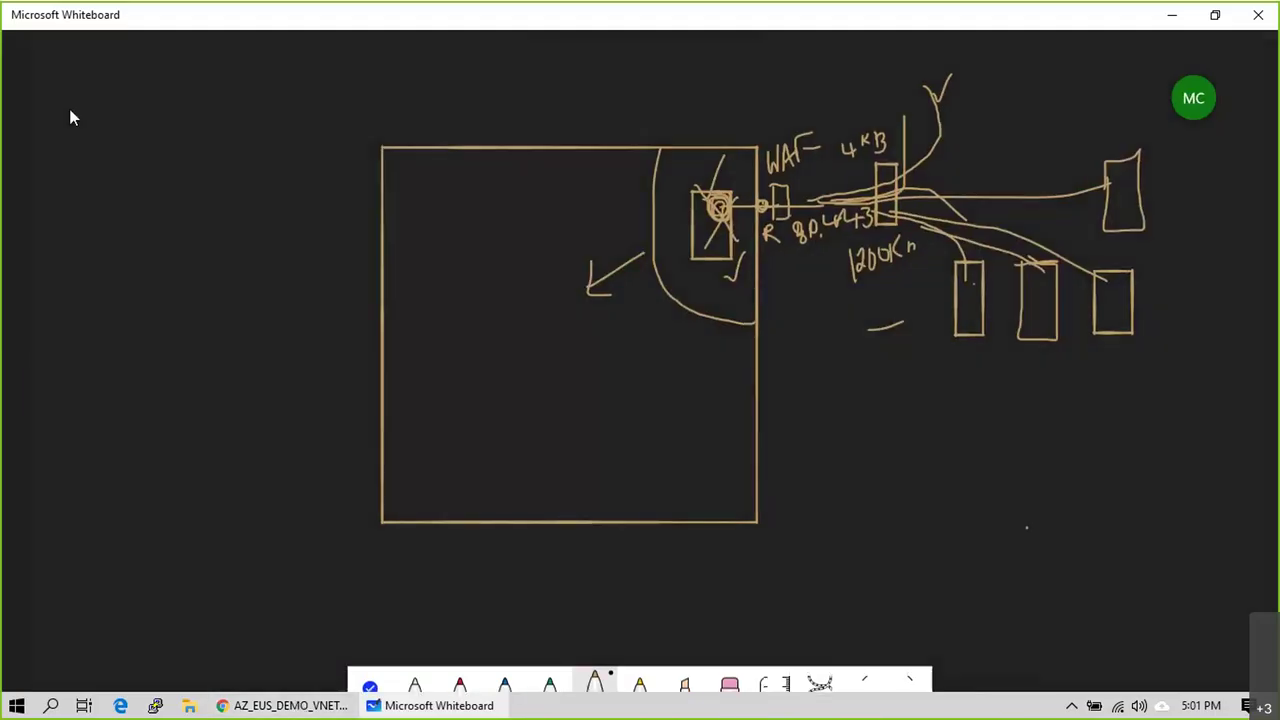
left_click(996, 312)
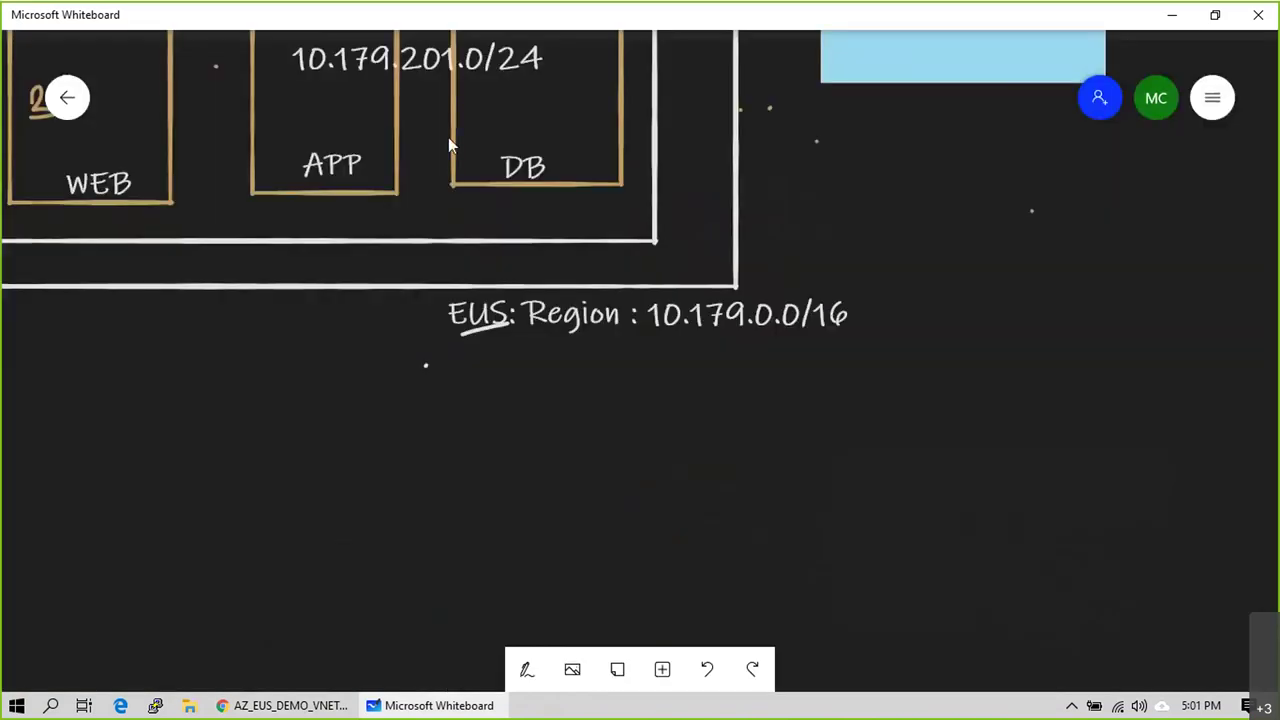
Step: Examine the whole VNET diagram with its WEB, APP and DB subnets and the IP address notes beside it
mouse_move(448, 145)
left_mouse_down()
mouse_move(589, 389)
mouse_move(515, 150)
mouse_move(457, 149)
mouse_move(456, 163)
left_mouse_up()
scroll(194, 432, "down", 5)
scroll(155, 156, "down", 3)
left_click_drag(143, 84, 520, 156)
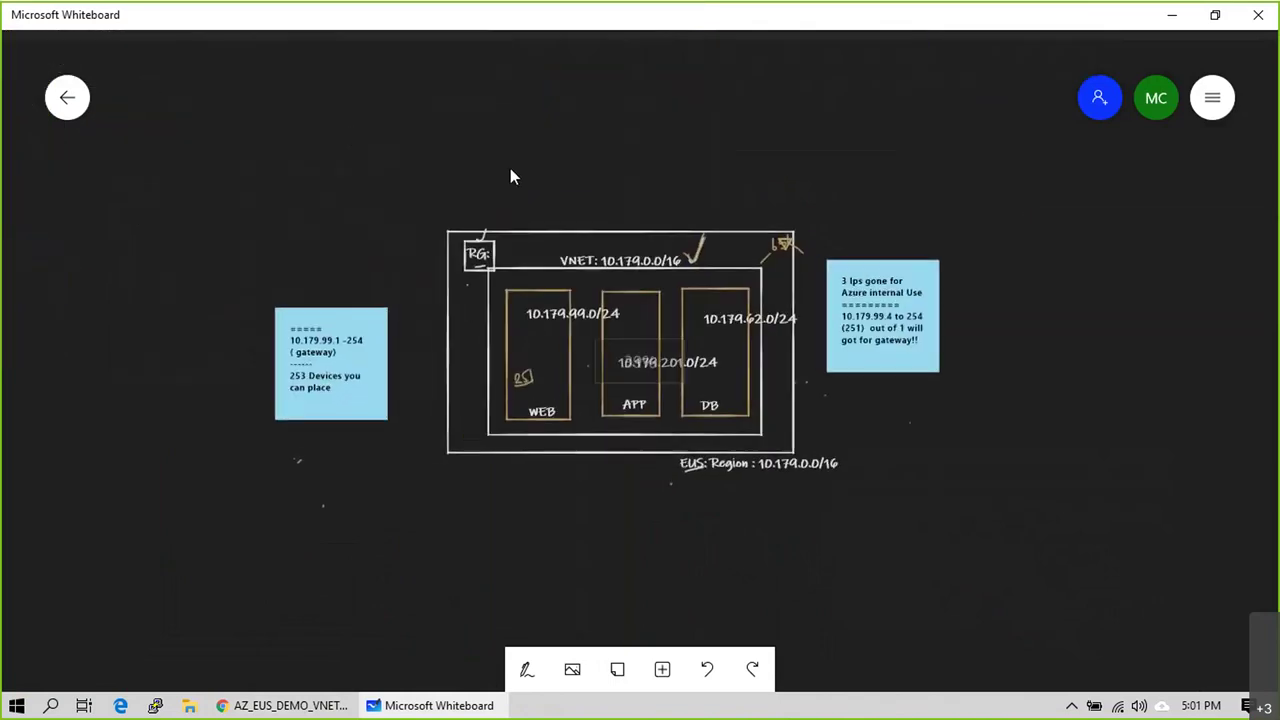
scroll(511, 174, "up", 2)
scroll(1146, 306, "up", 2)
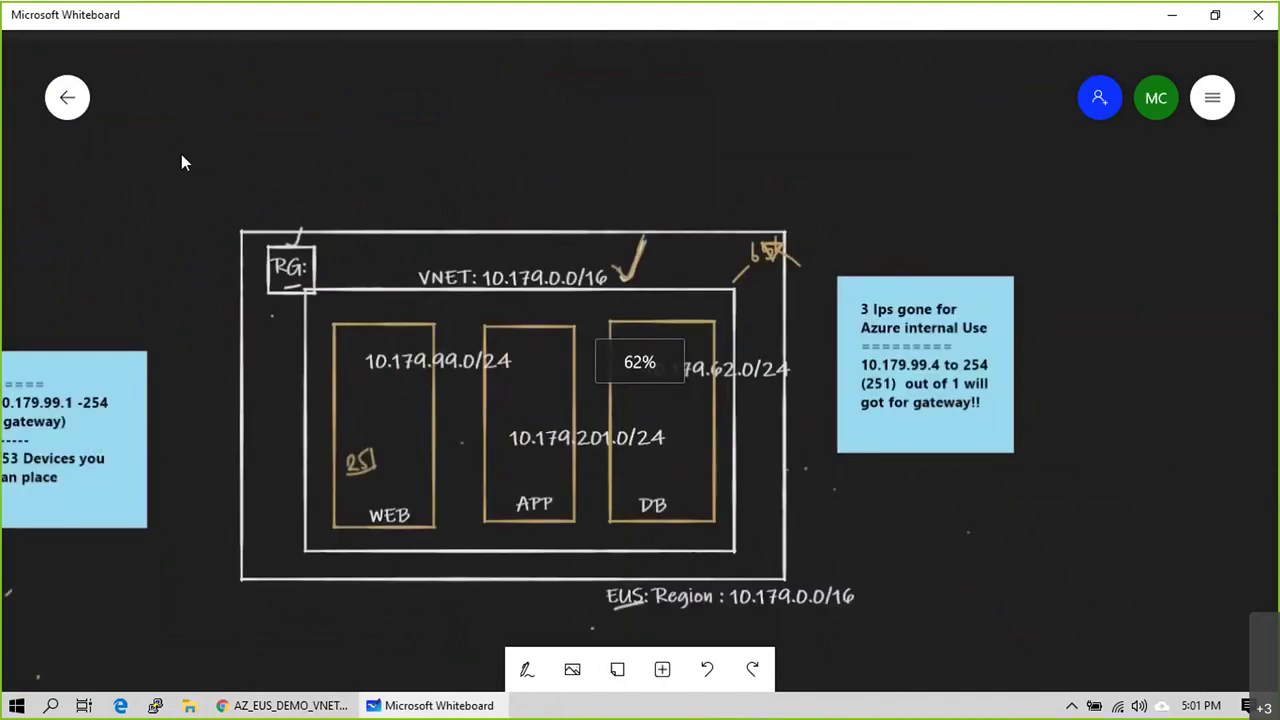
scroll(182, 149, "up", 1)
scroll(516, 518, "up", 2)
scroll(516, 518, "down", 3)
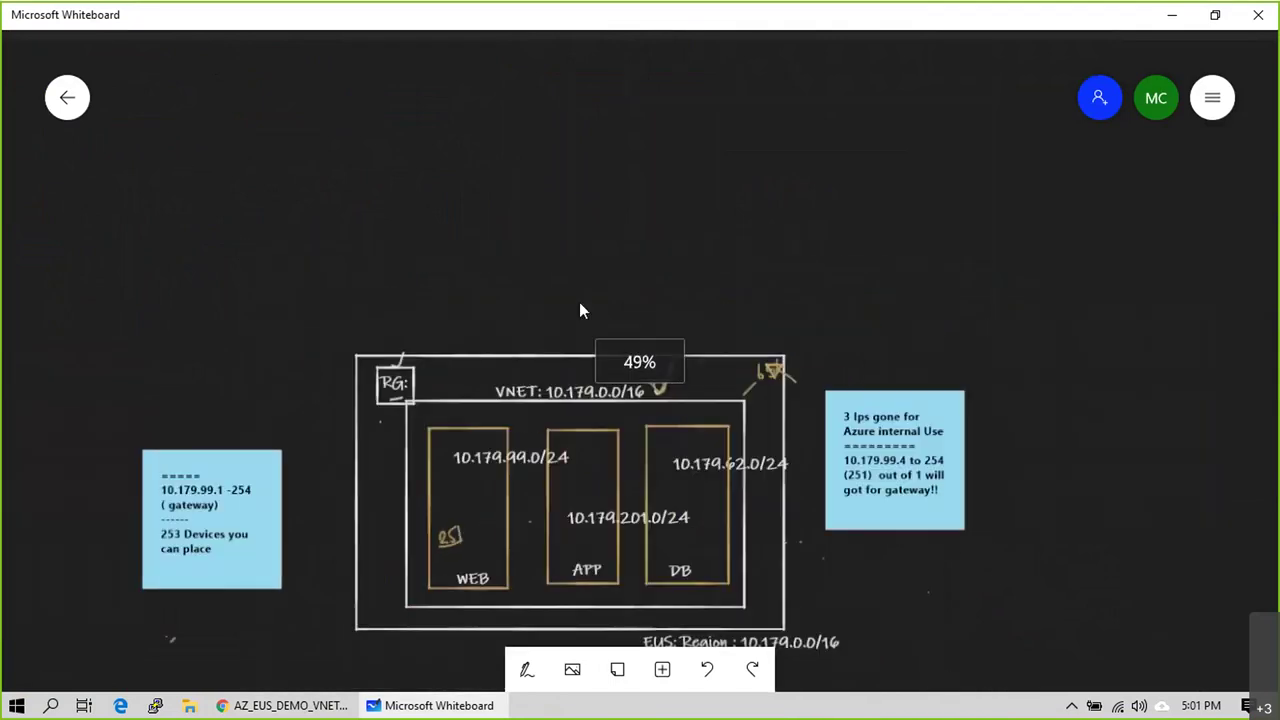
scroll(603, 171, "down", 3)
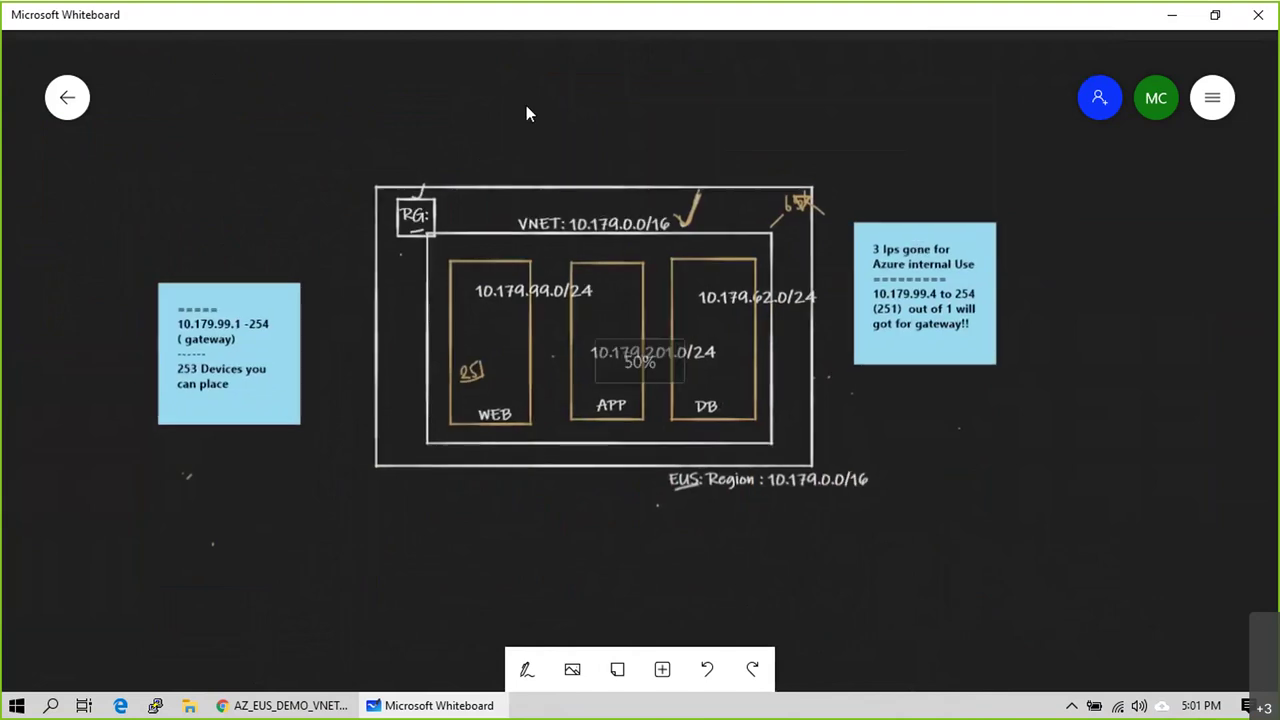
scroll(526, 105, "up", 2)
left_click_drag(687, 624, 691, 514)
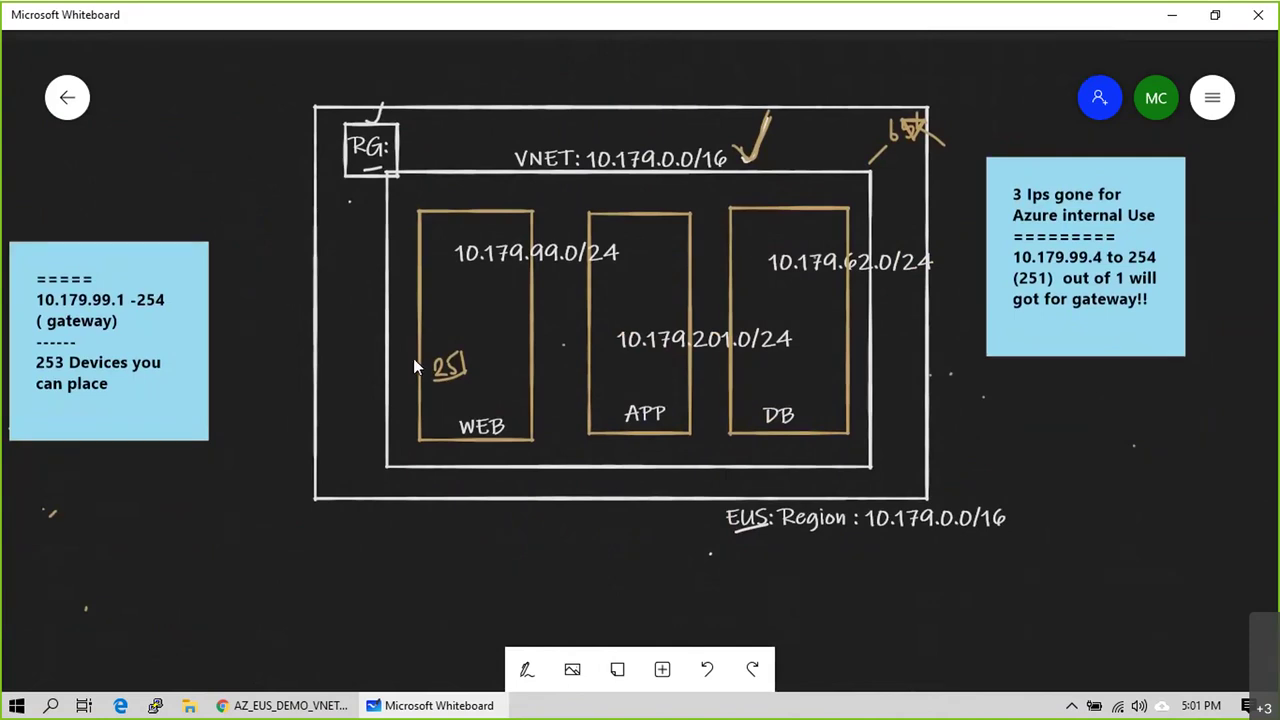
Step: Switch back to the Azure portal, open the virtual machines list and start creating a virtual machine
key("alt+Tab")
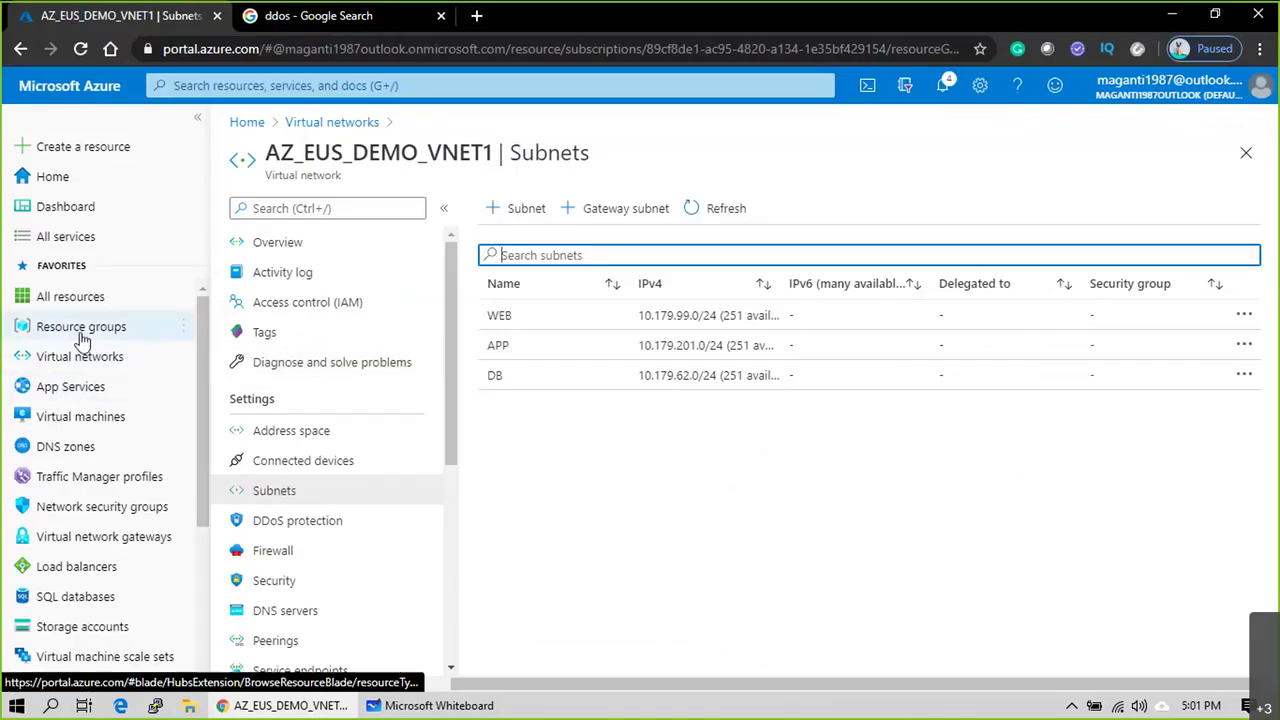
left_click(82, 428)
left_click(82, 430)
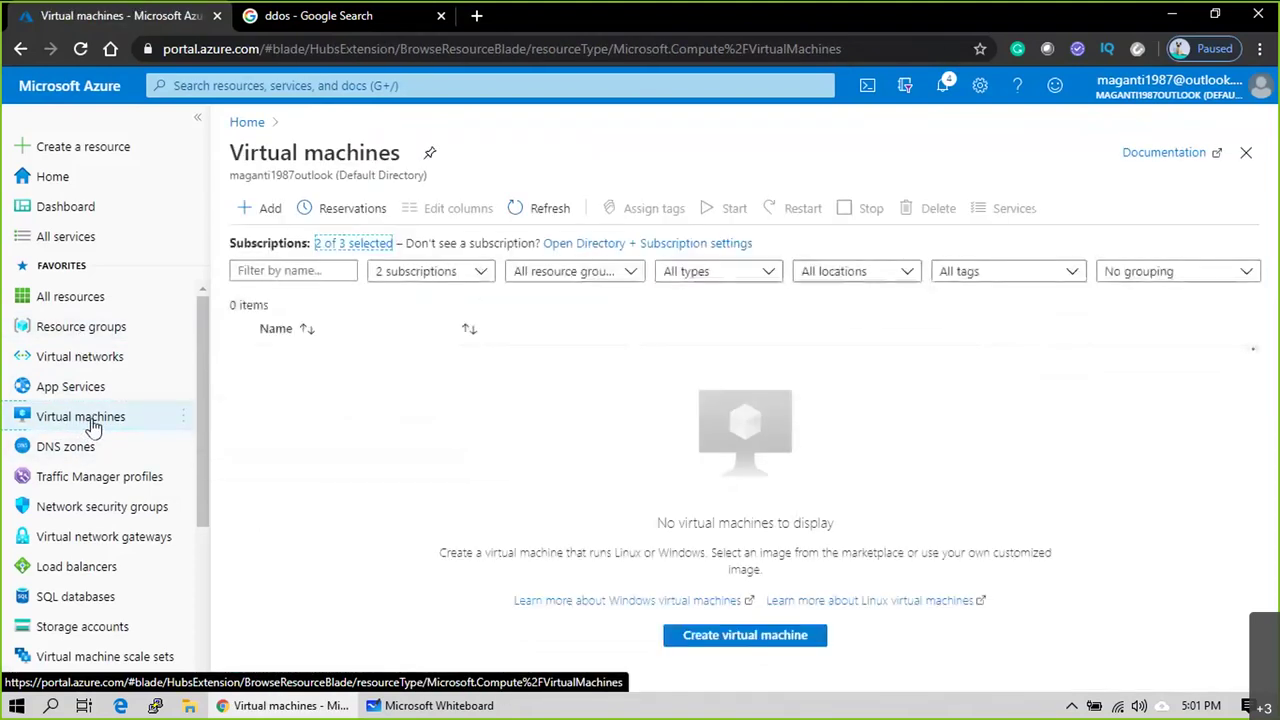
mouse_move(104, 390)
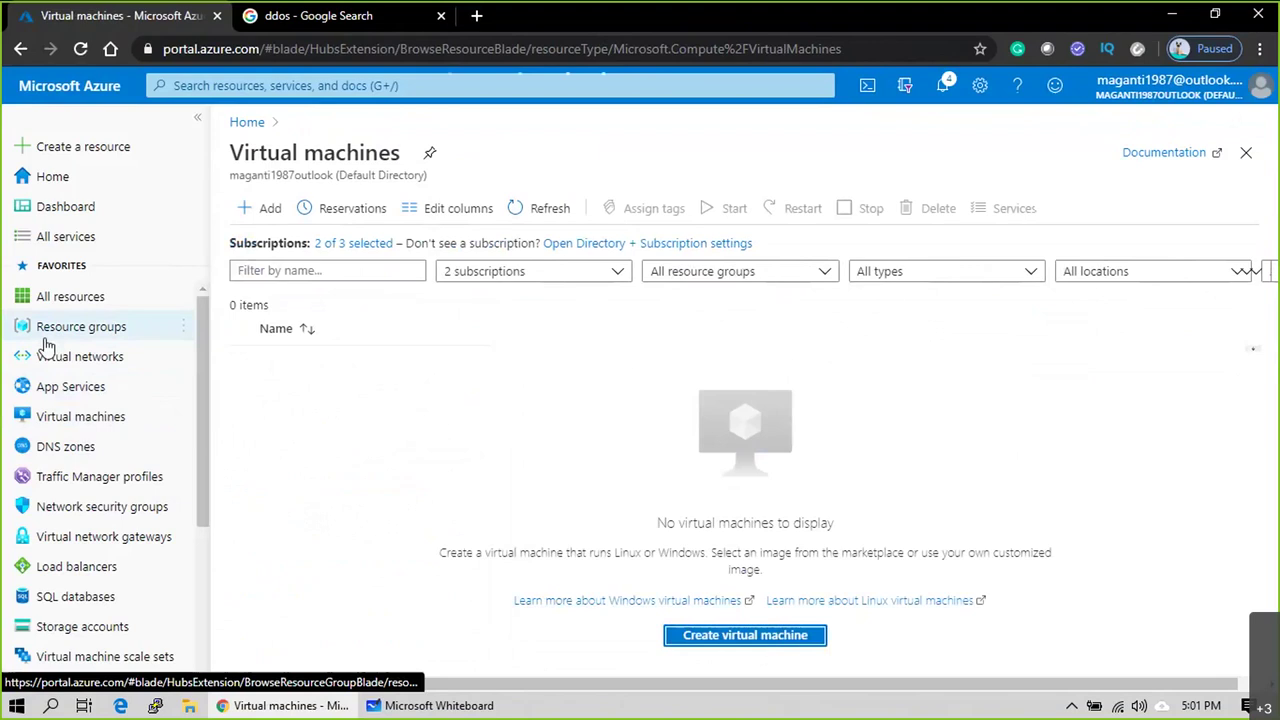
mouse_move(45, 345)
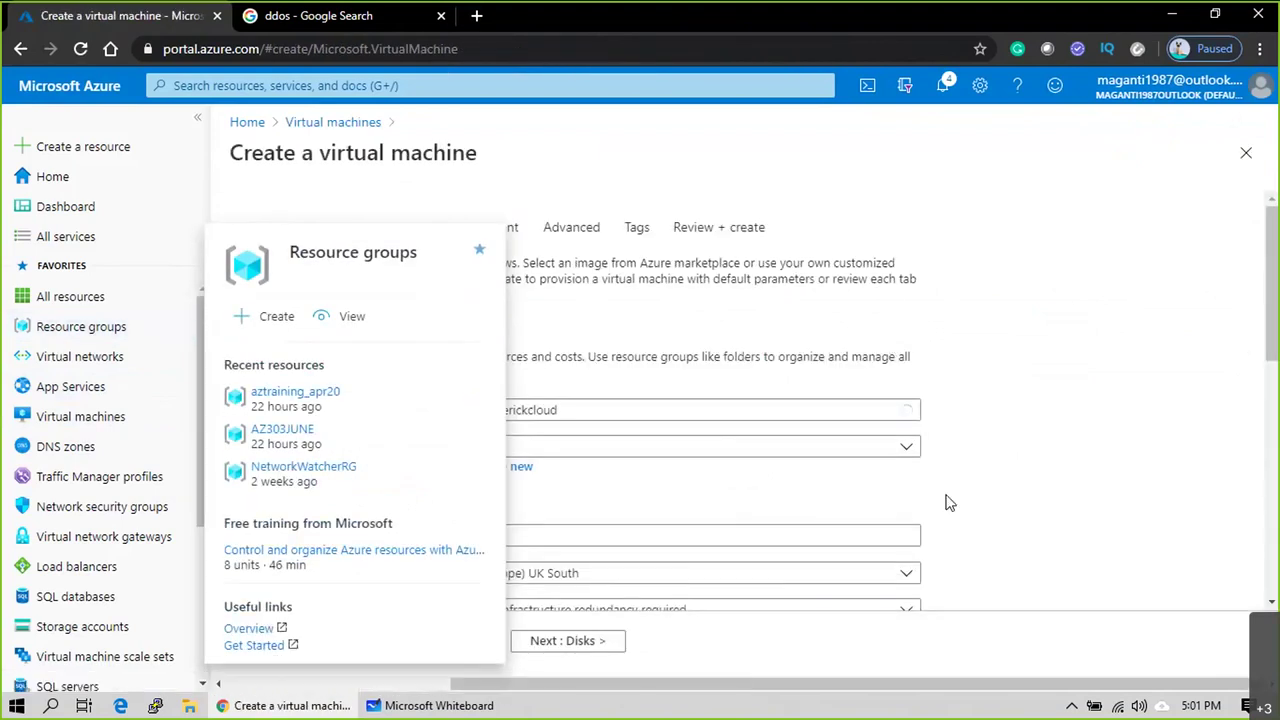
Step: Assign the virtual machine to the resource group AZ303JUNE and name it WEBSERVER1
left_click(812, 450)
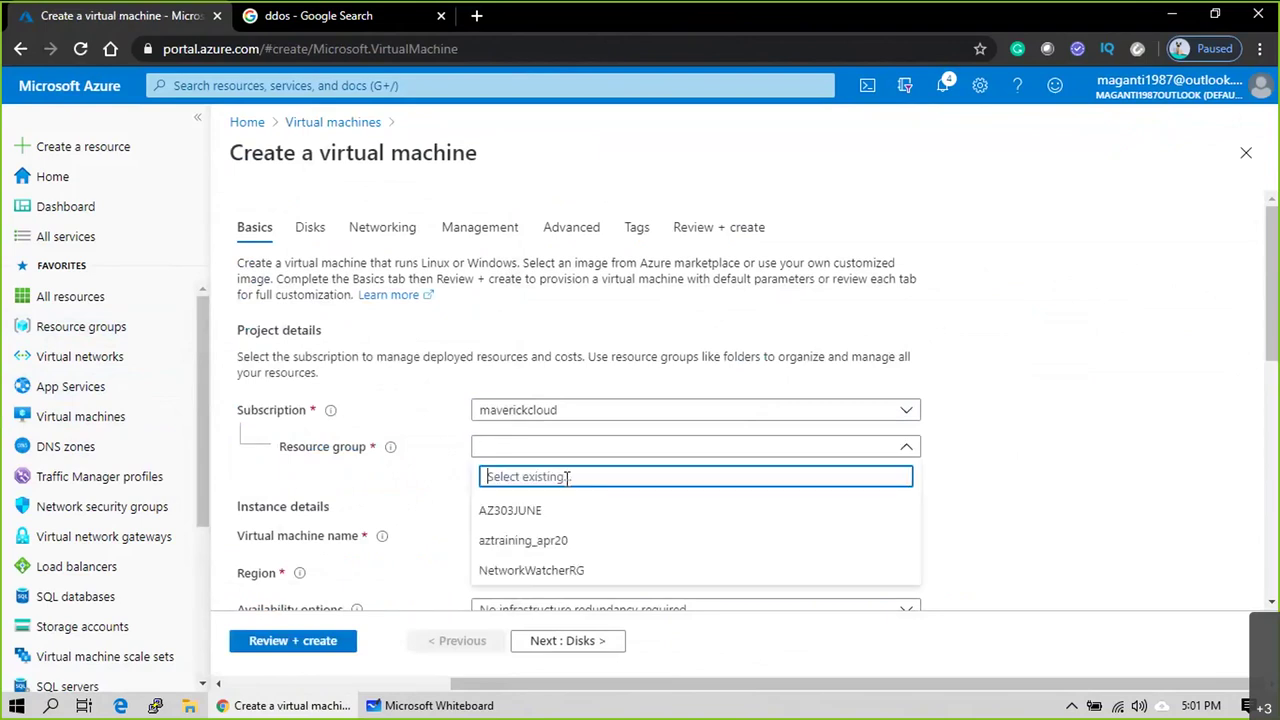
left_click(541, 511)
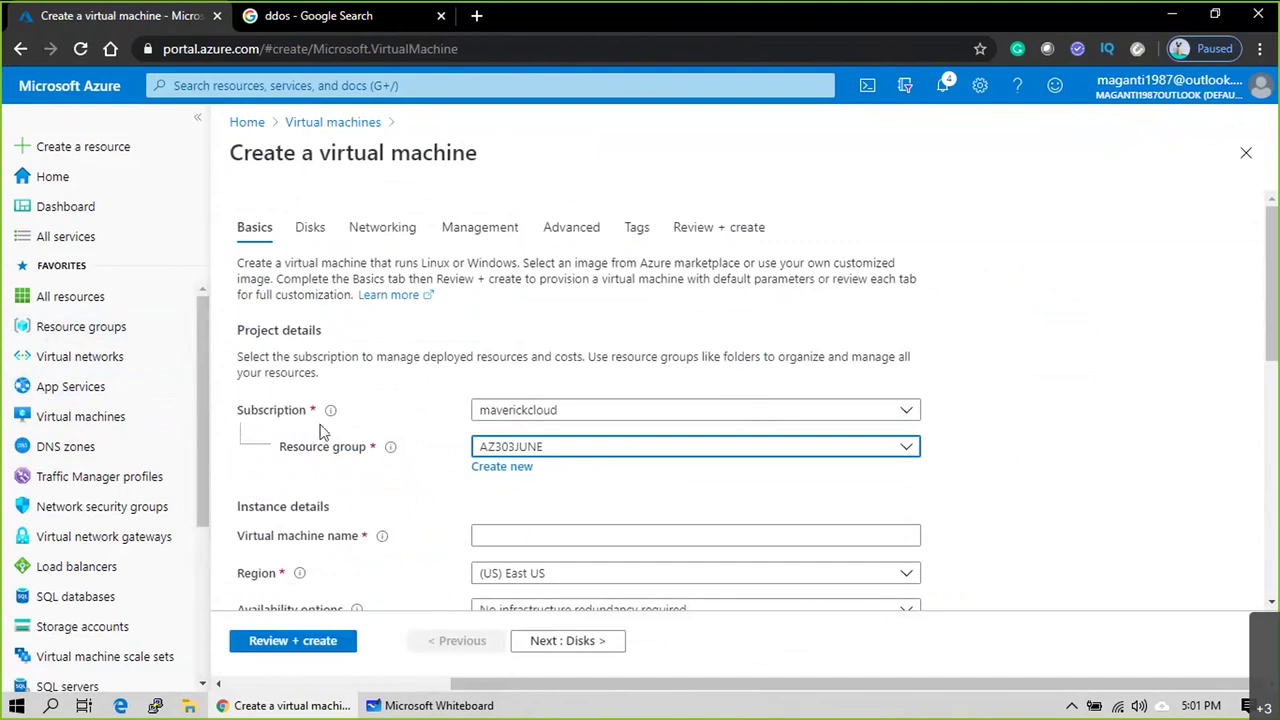
scroll(311, 425, "down", 2)
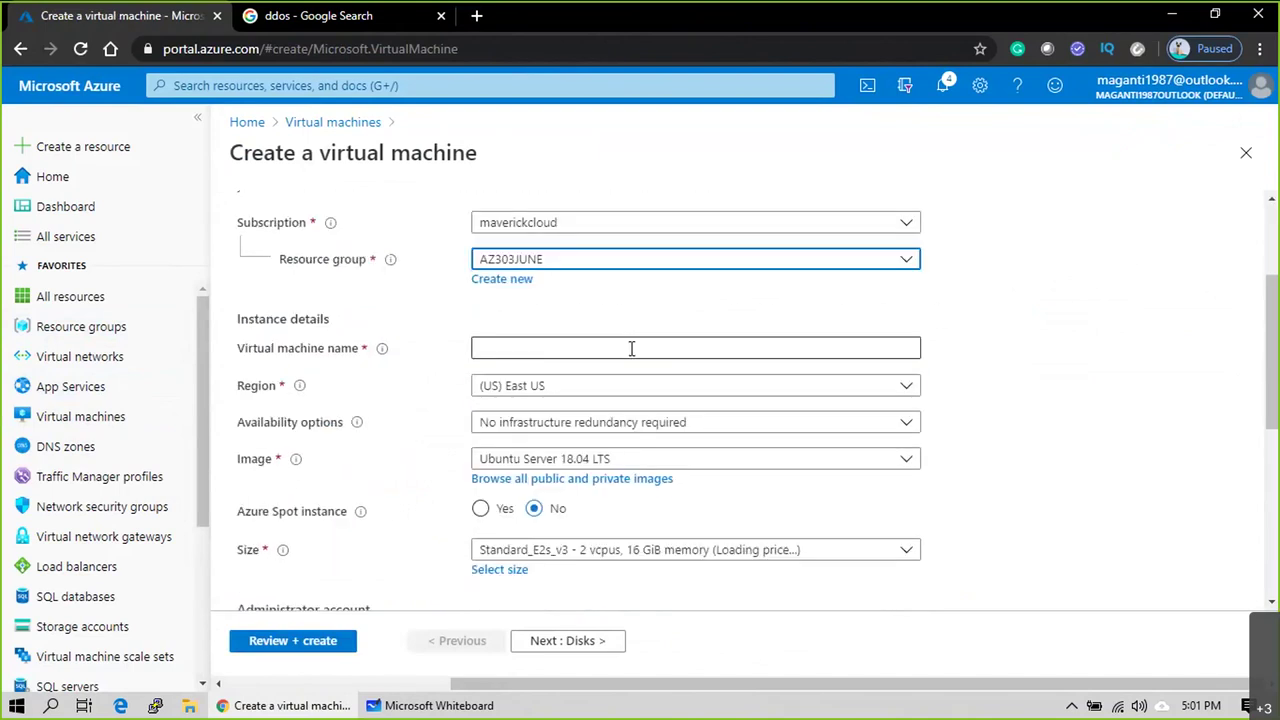
left_click(614, 352)
type("WE")
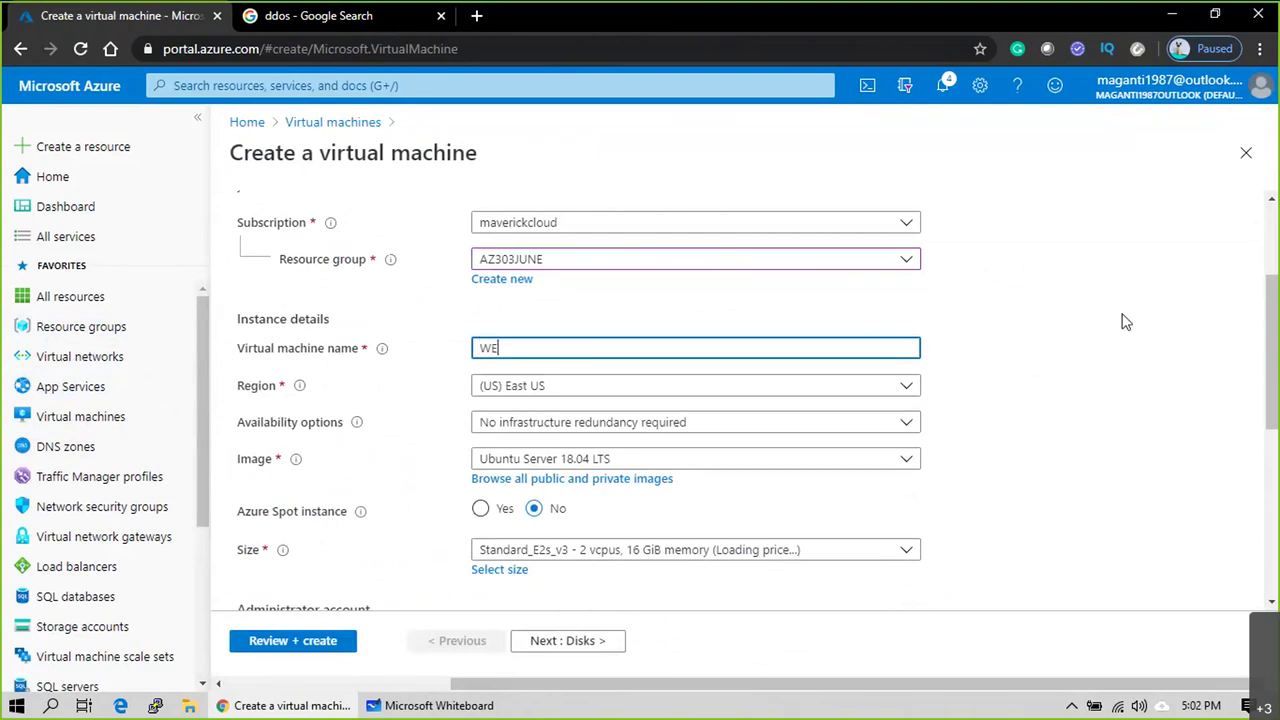
type("BSERVER1")
Step: Select (US) East US as the region and Ubuntu Server 18.04 LTS as the image
left_click(811, 385)
left_click(511, 479)
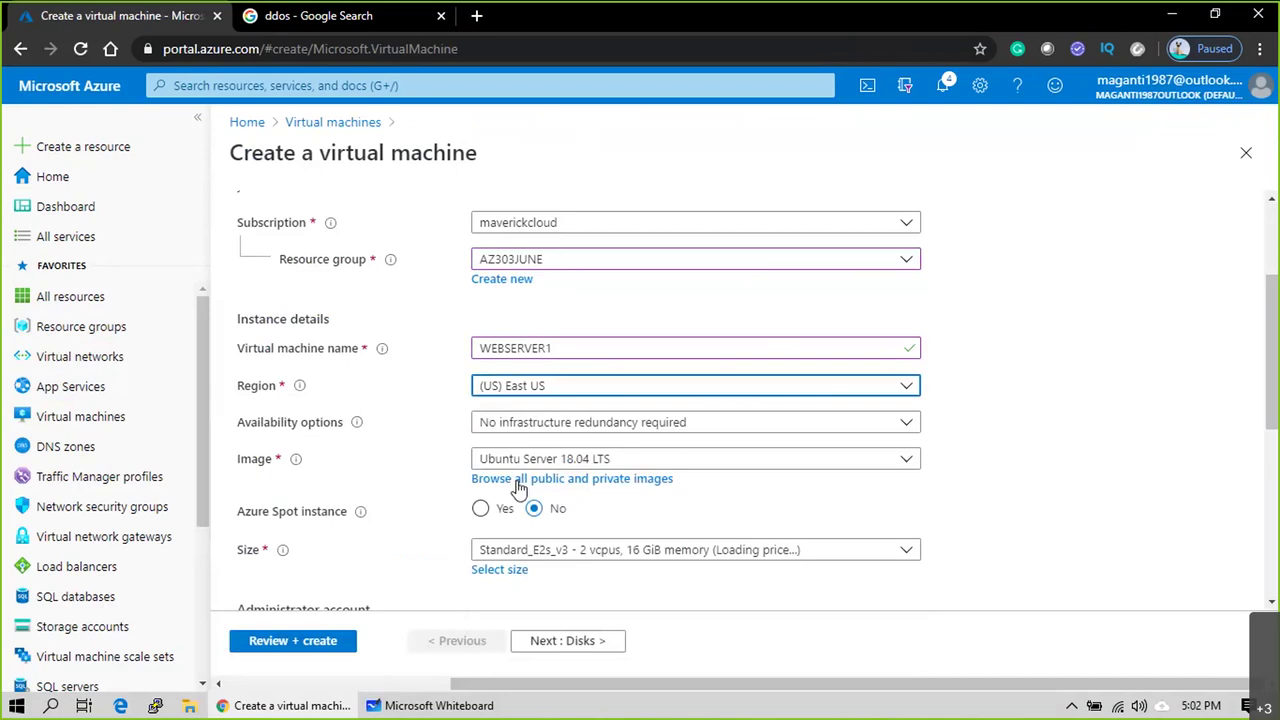
scroll(419, 251, "down", 2)
scroll(329, 237, "up", 1)
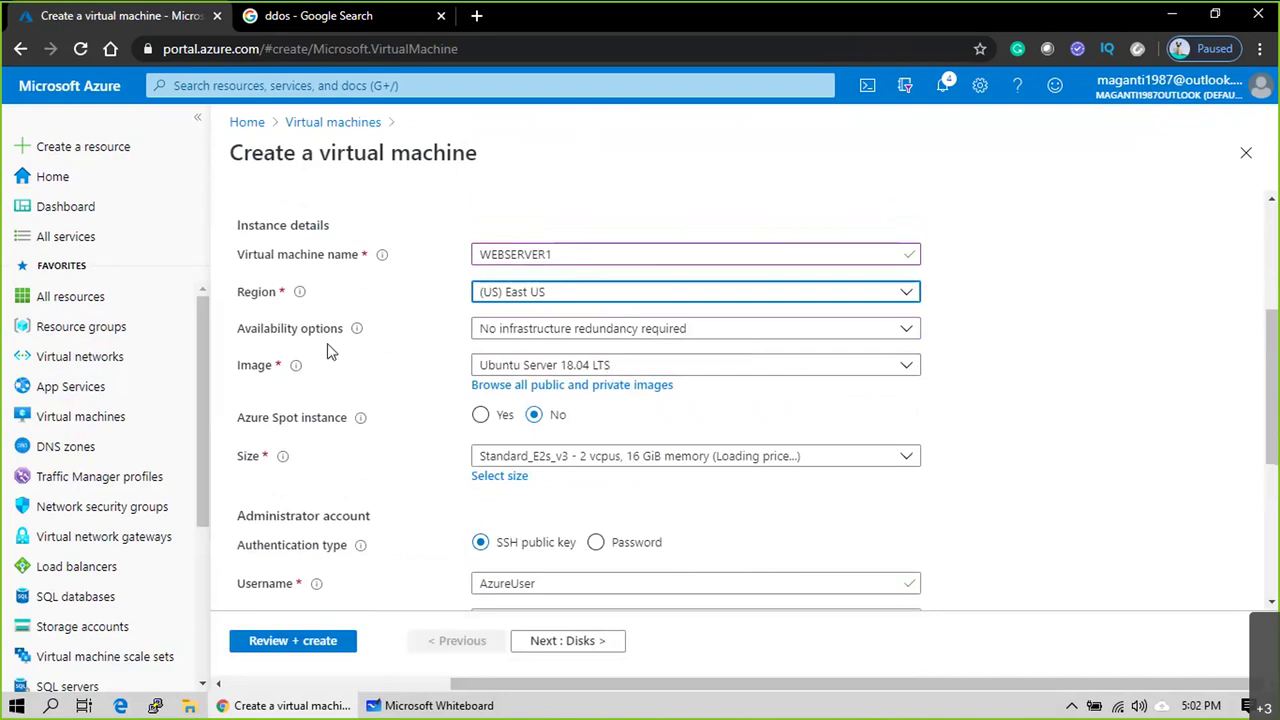
mouse_move(297, 369)
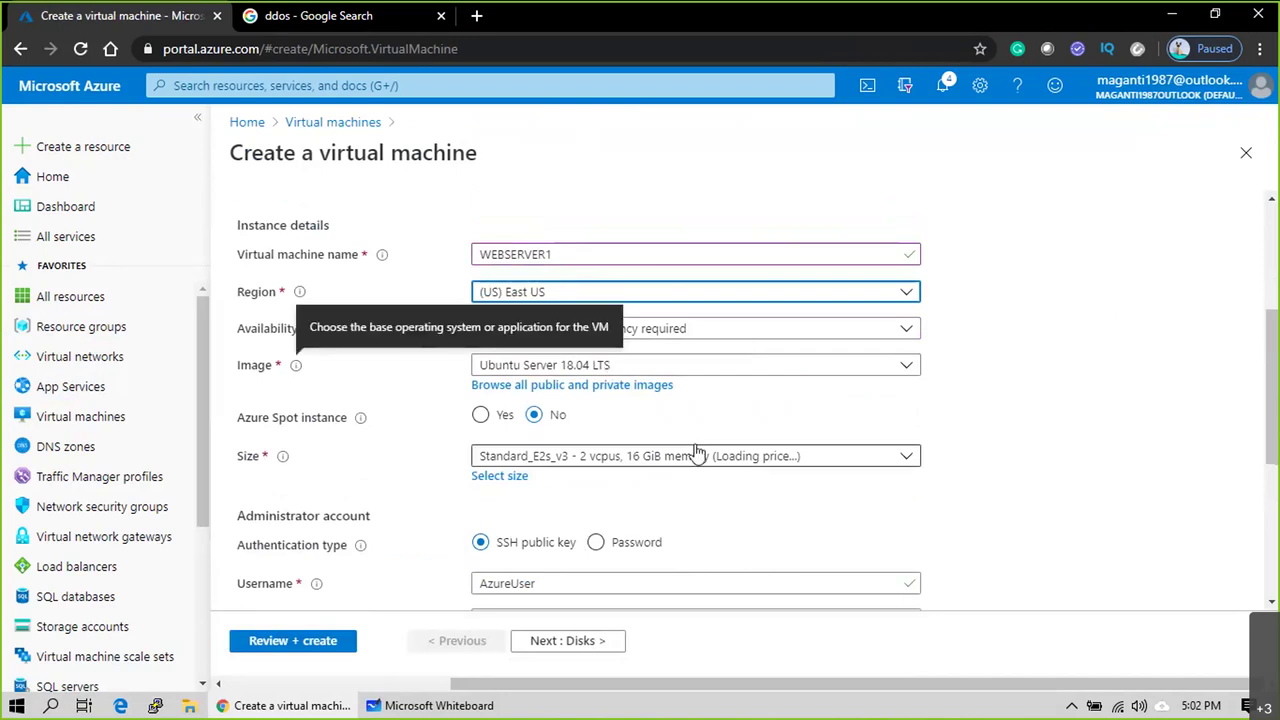
left_click(768, 368)
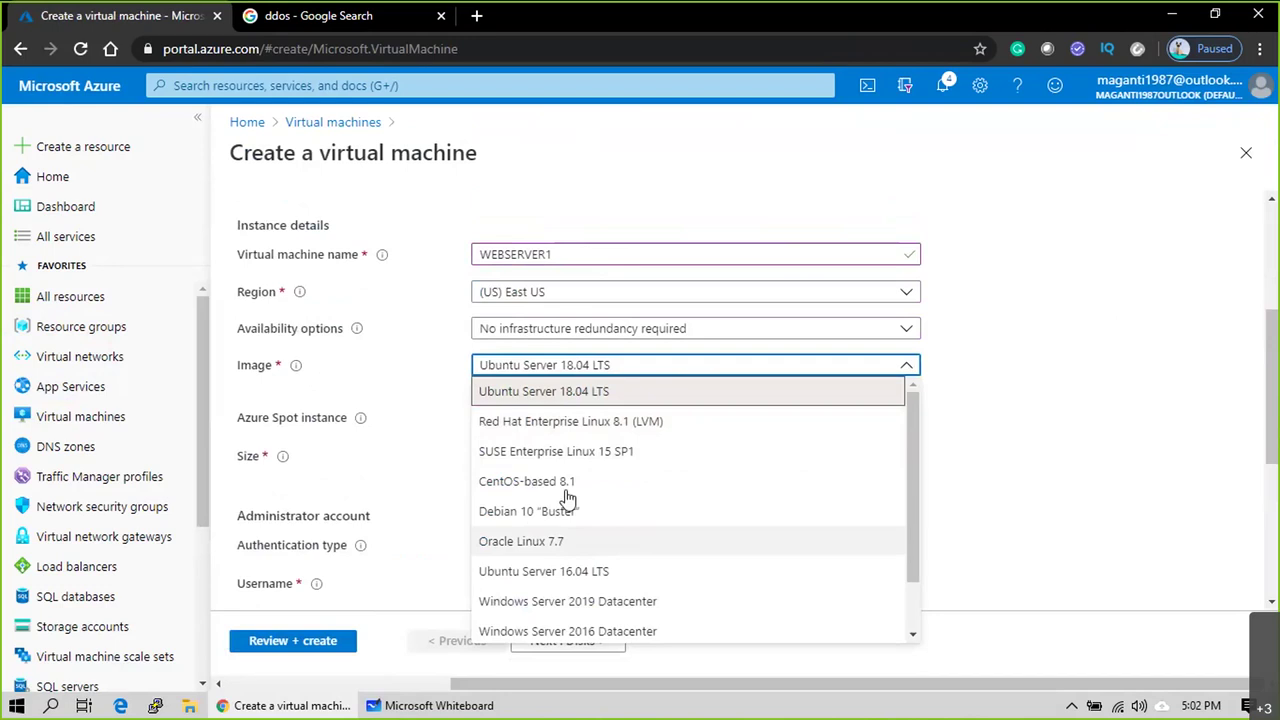
left_click(590, 400)
Step: Set the virtual machine size to Standard_B1s with 1 vcpu and 1 GiB memory
scroll(1166, 446, "down", 2)
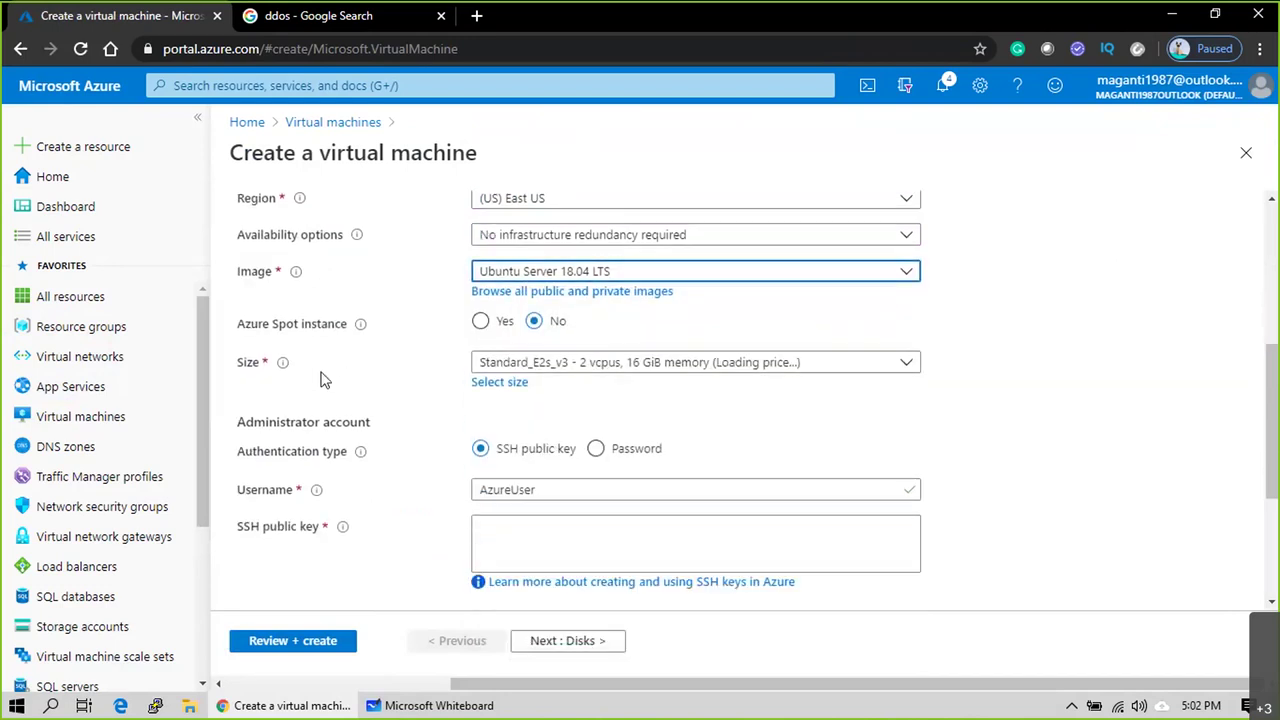
left_click(665, 365)
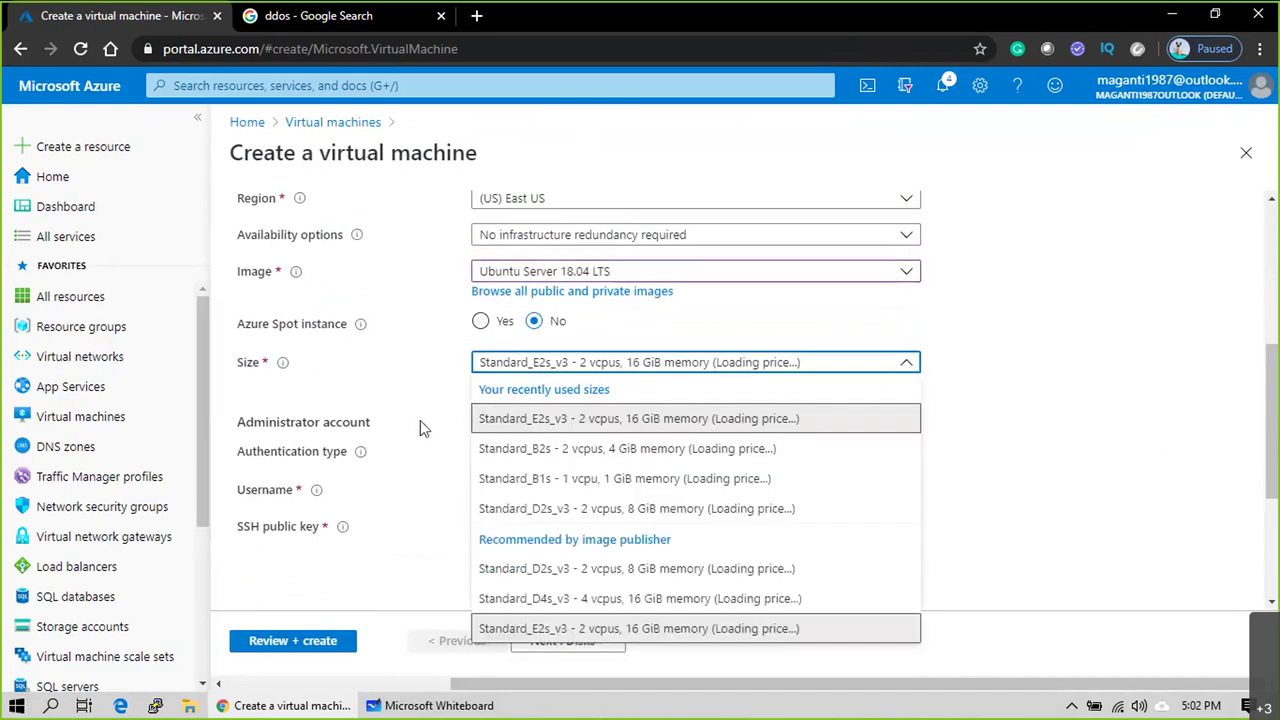
left_click(596, 479)
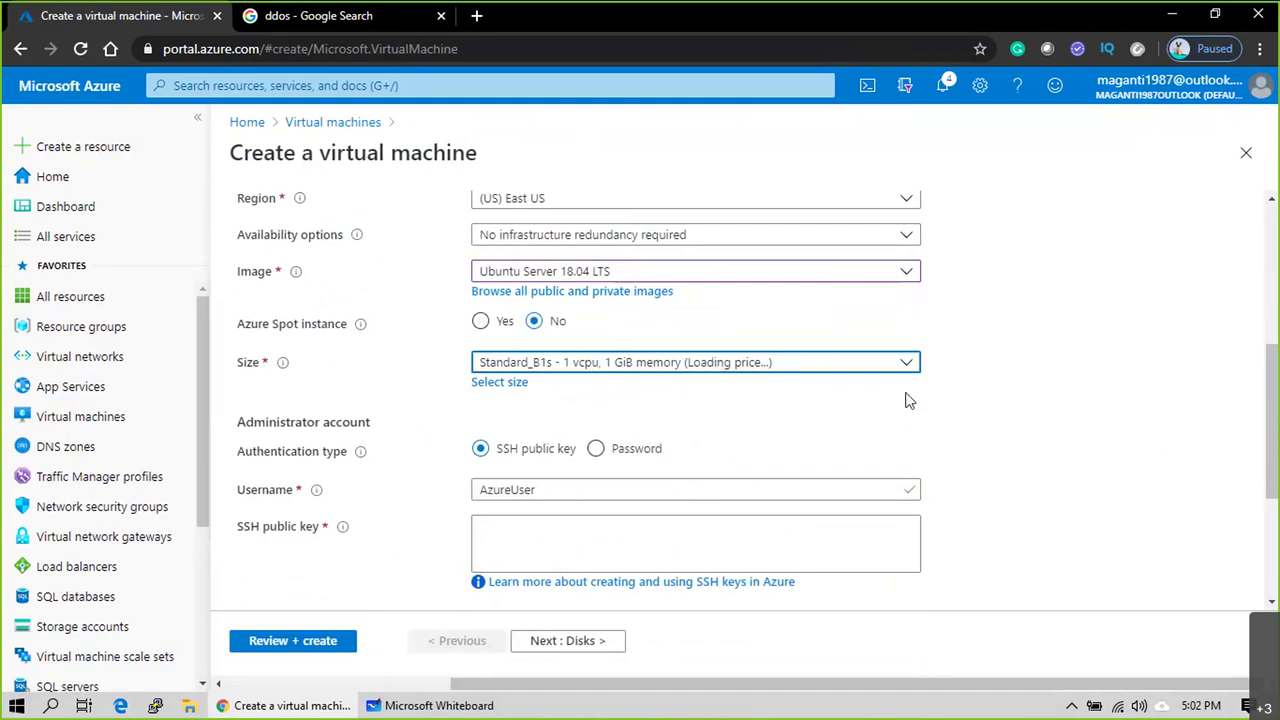
Step: Choose password authentication for the administrator account and replace the default username with the administrator's username
left_click(596, 448)
left_click_drag(551, 489, 388, 461)
type("sree")
Step: Enter the administrator account's password and repeat it in the confirmation field
left_click(790, 530)
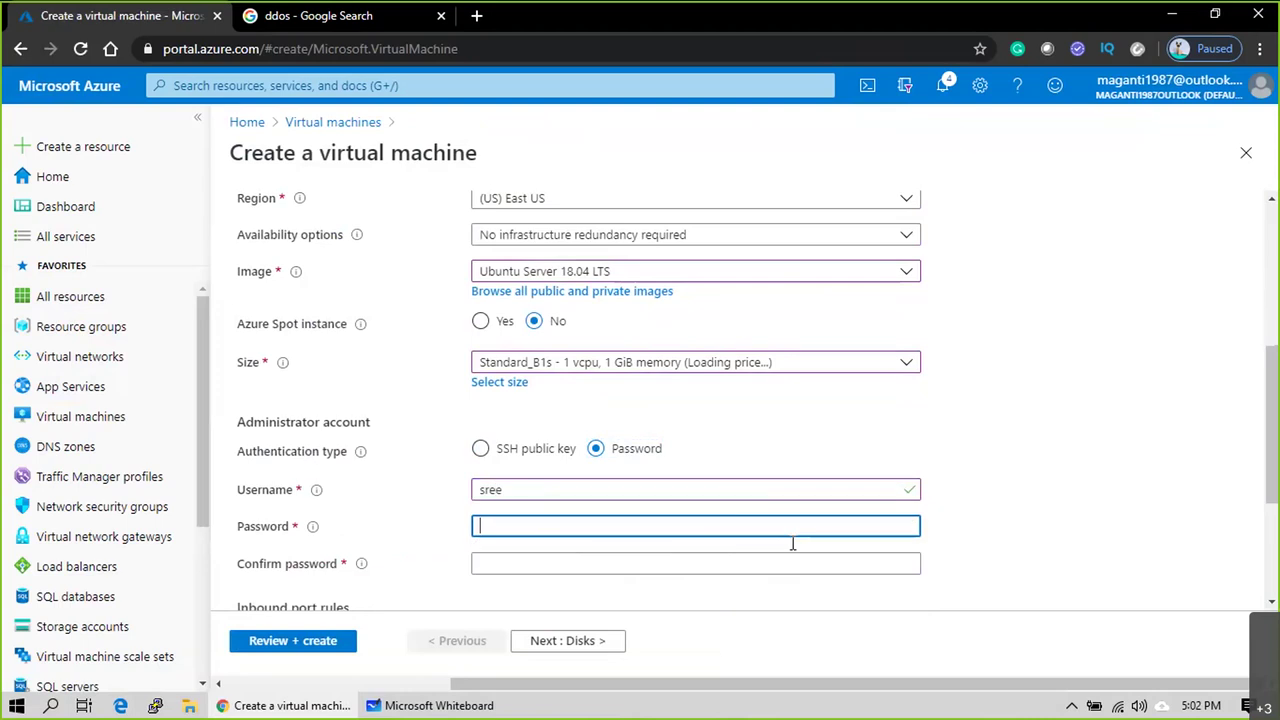
scroll(866, 491, "down", 2)
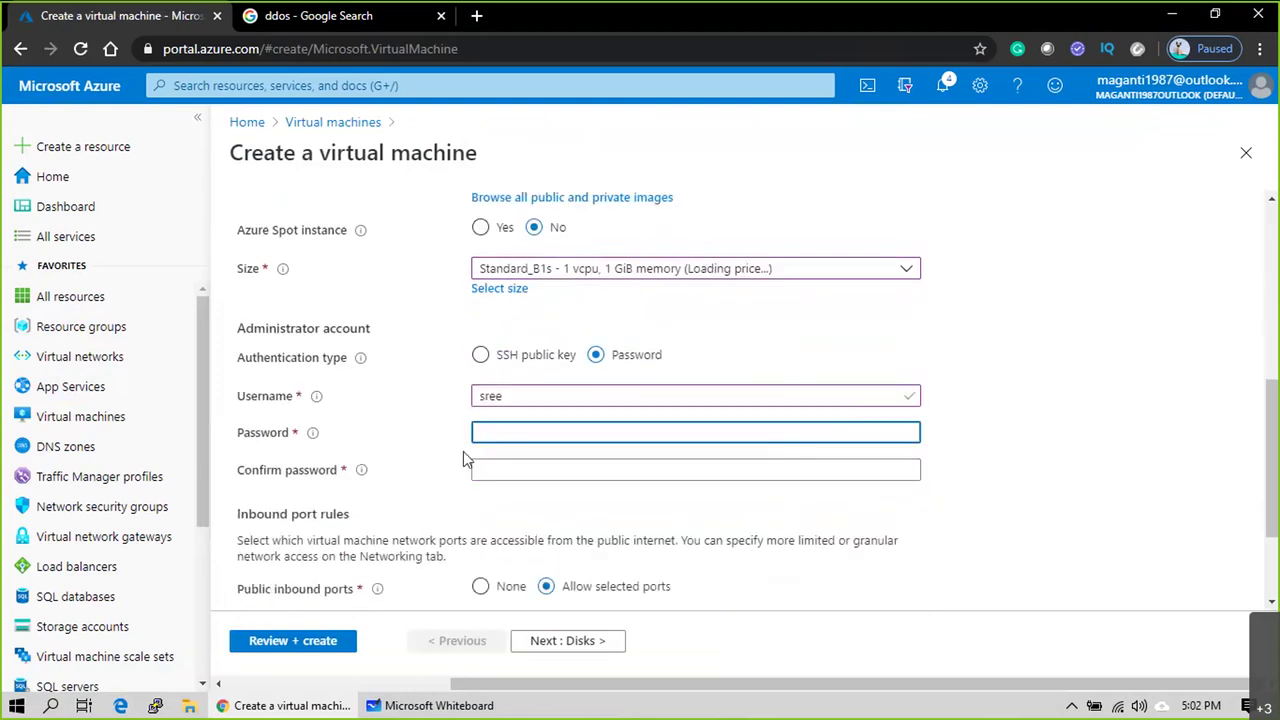
type("••••••••••••••")
key("Tab")
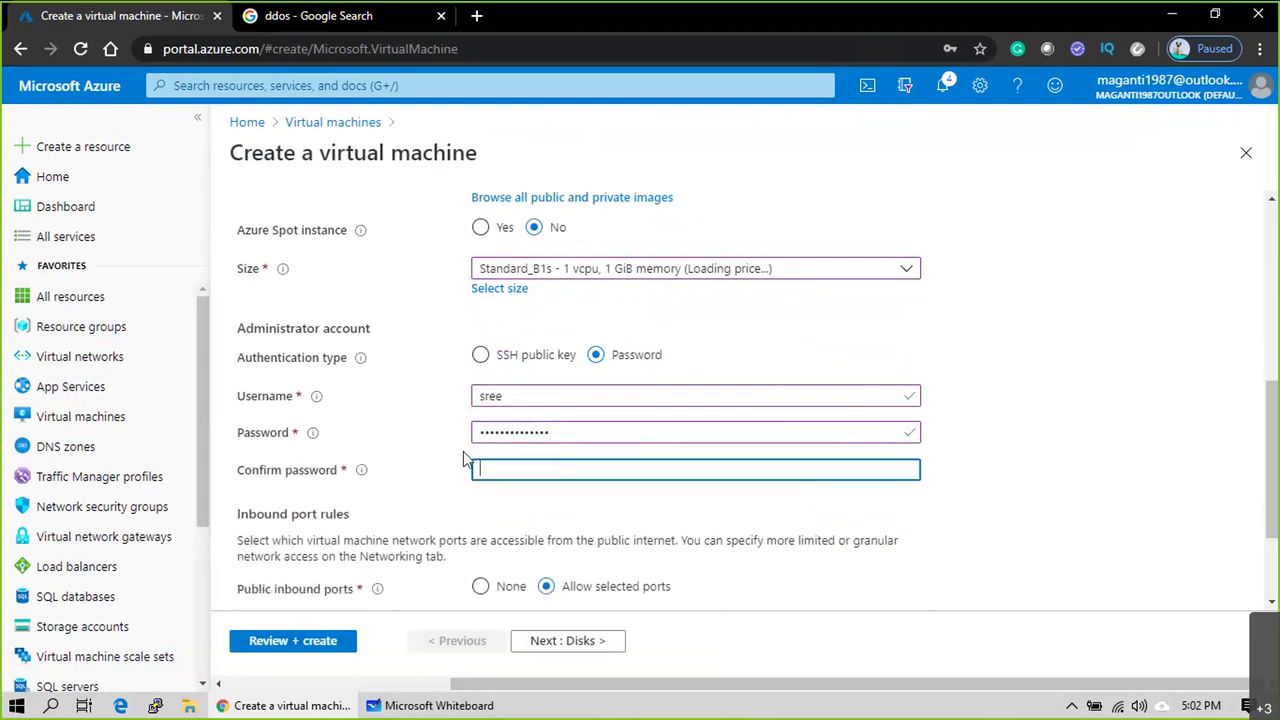
type("••••••••••••••")
left_click(1097, 446)
Step: Keep SSH (22) as the allowed inbound port and proceed to the disk settings
scroll(850, 390, "down", 1)
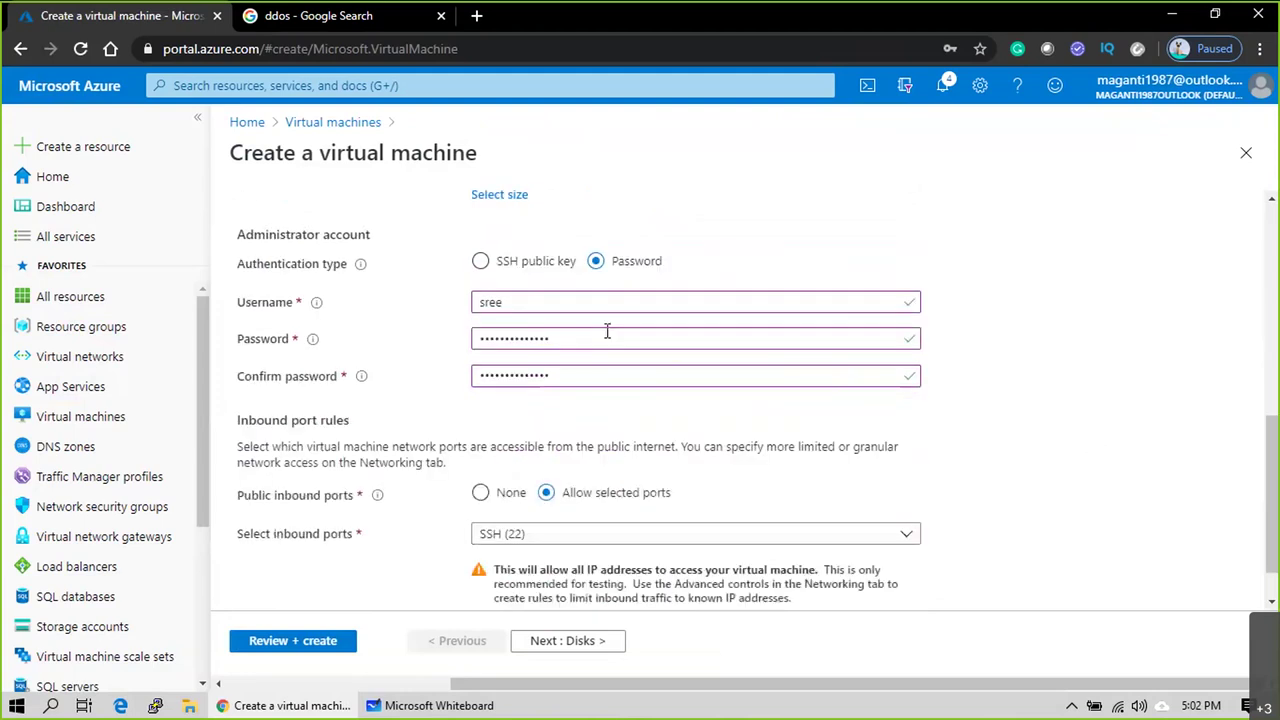
scroll(597, 343, "down", 1)
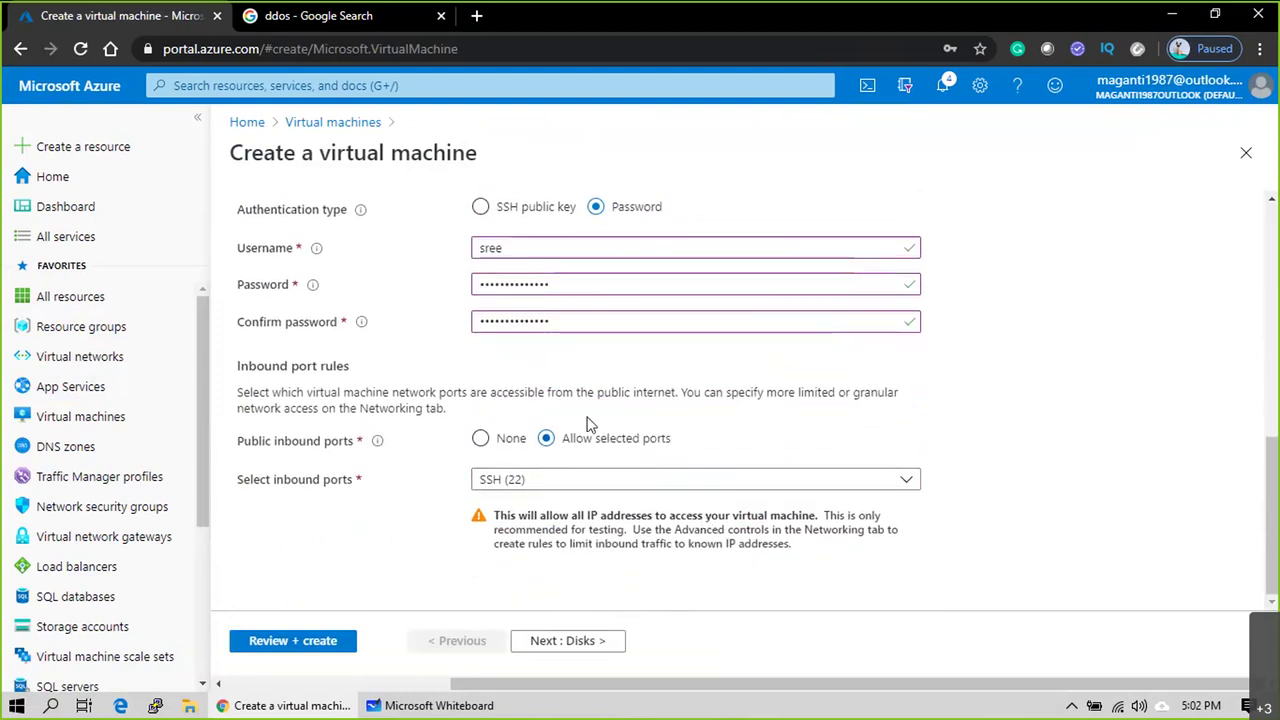
left_click(560, 643)
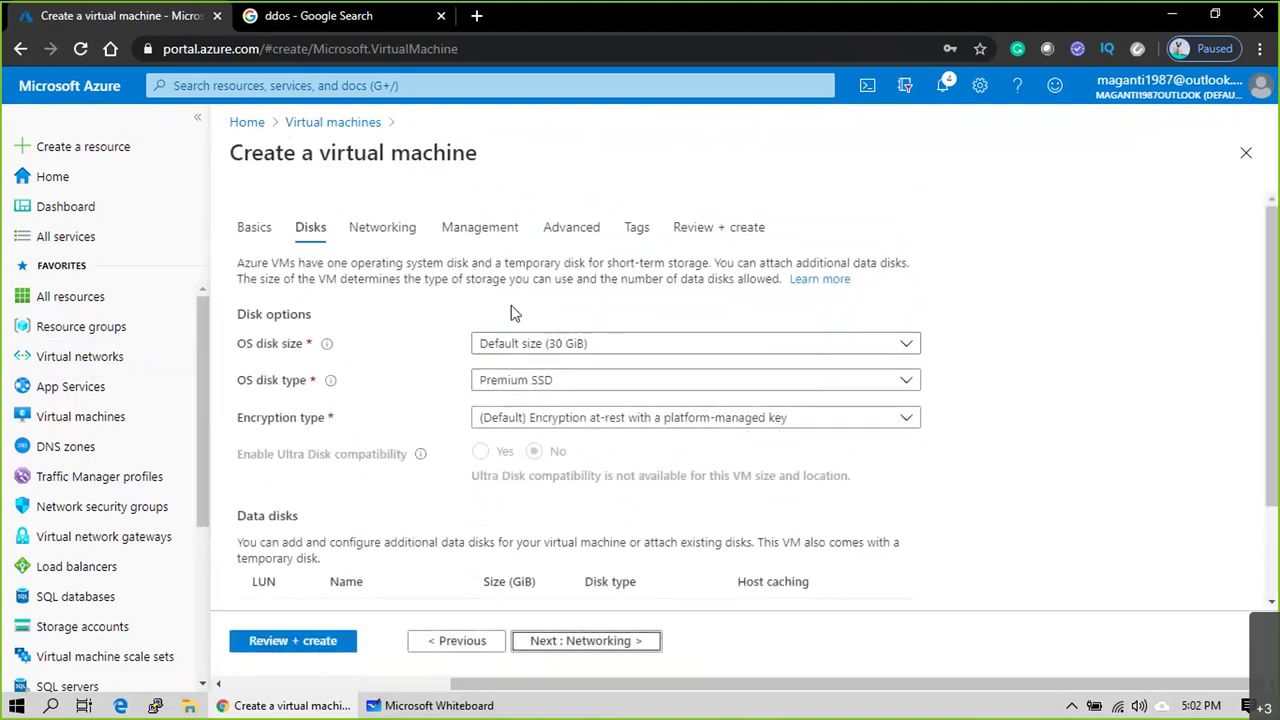
Step: Keep the default 30 GiB Premium SSD disk with platform-managed encryption and proceed to the networking settings
scroll(512, 287, "down", 1)
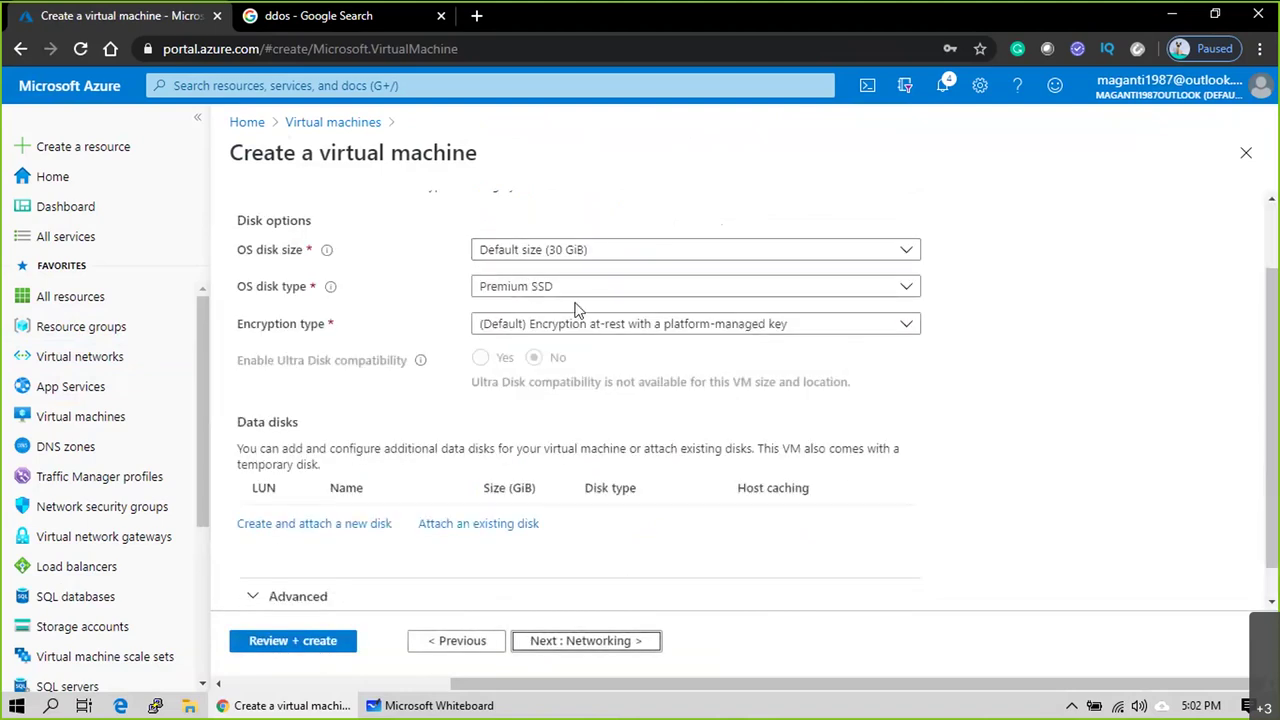
scroll(560, 263, "down", 1)
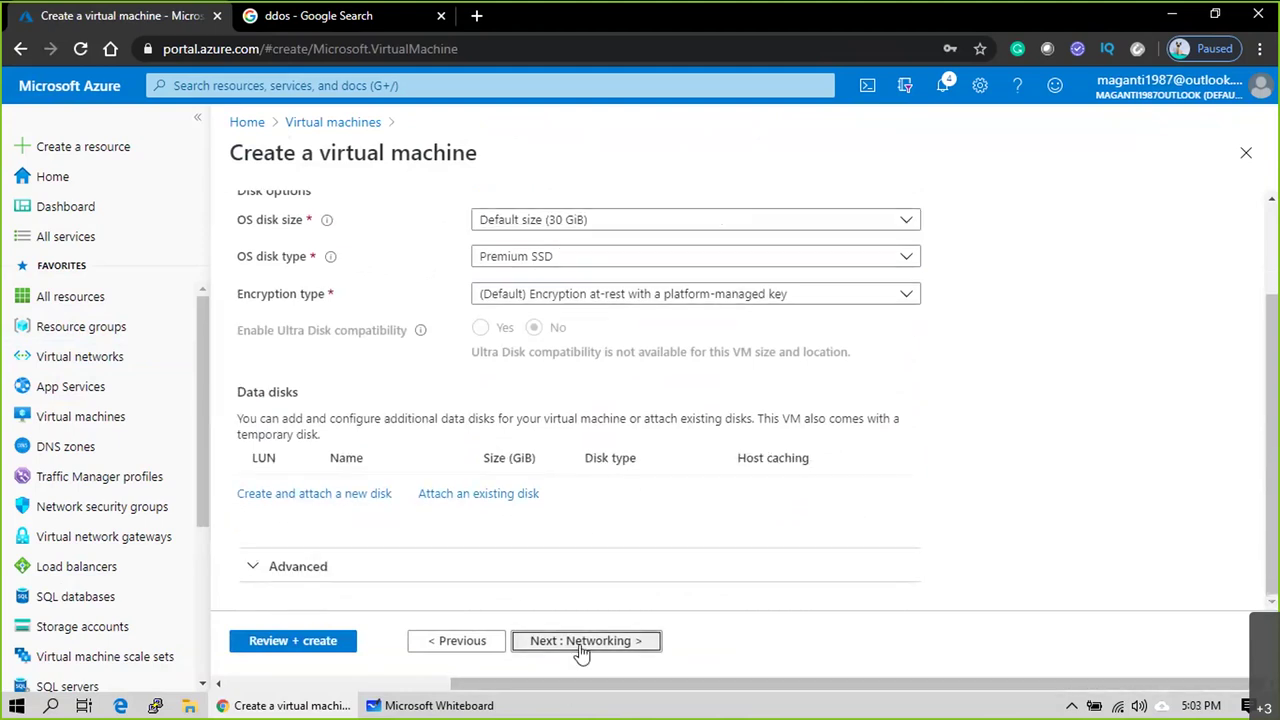
left_click(578, 645)
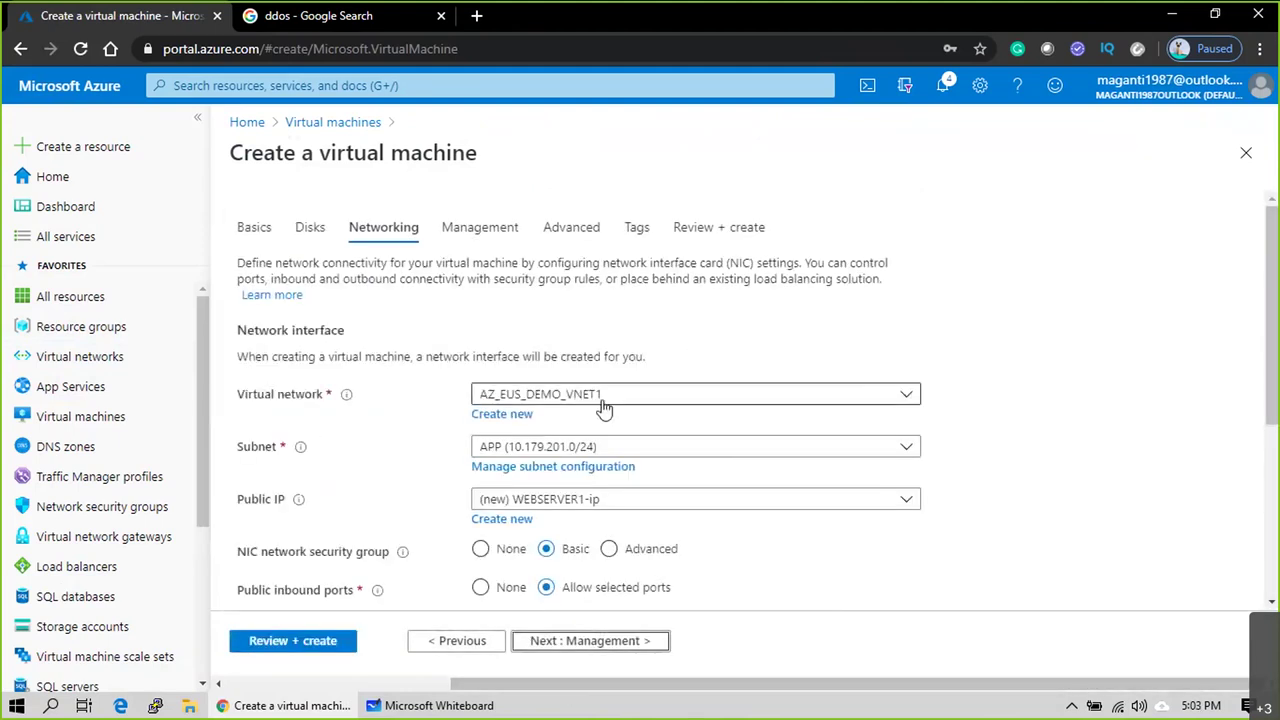
Step: Select the virtual network AZ_EUS_DEMO_VNET1 and its WEB (10.179.99.0/24) subnet for the network interface
left_click(600, 396)
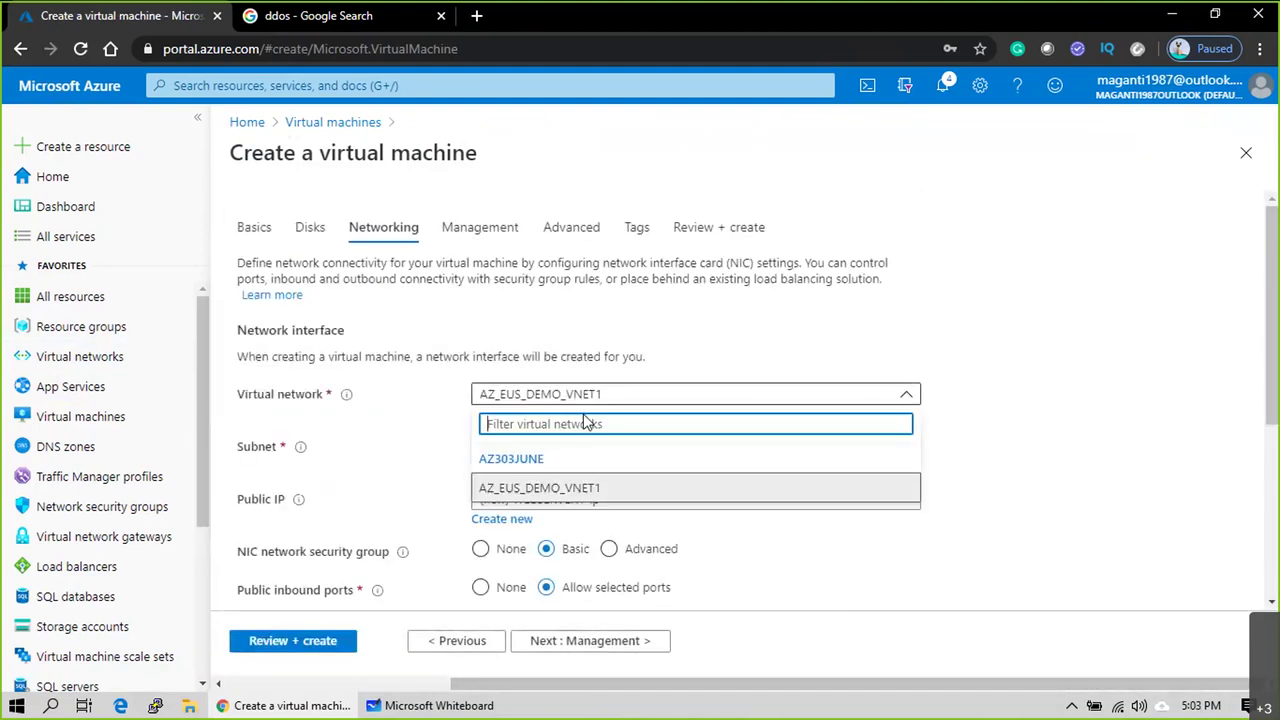
left_click(513, 489)
left_click(530, 447)
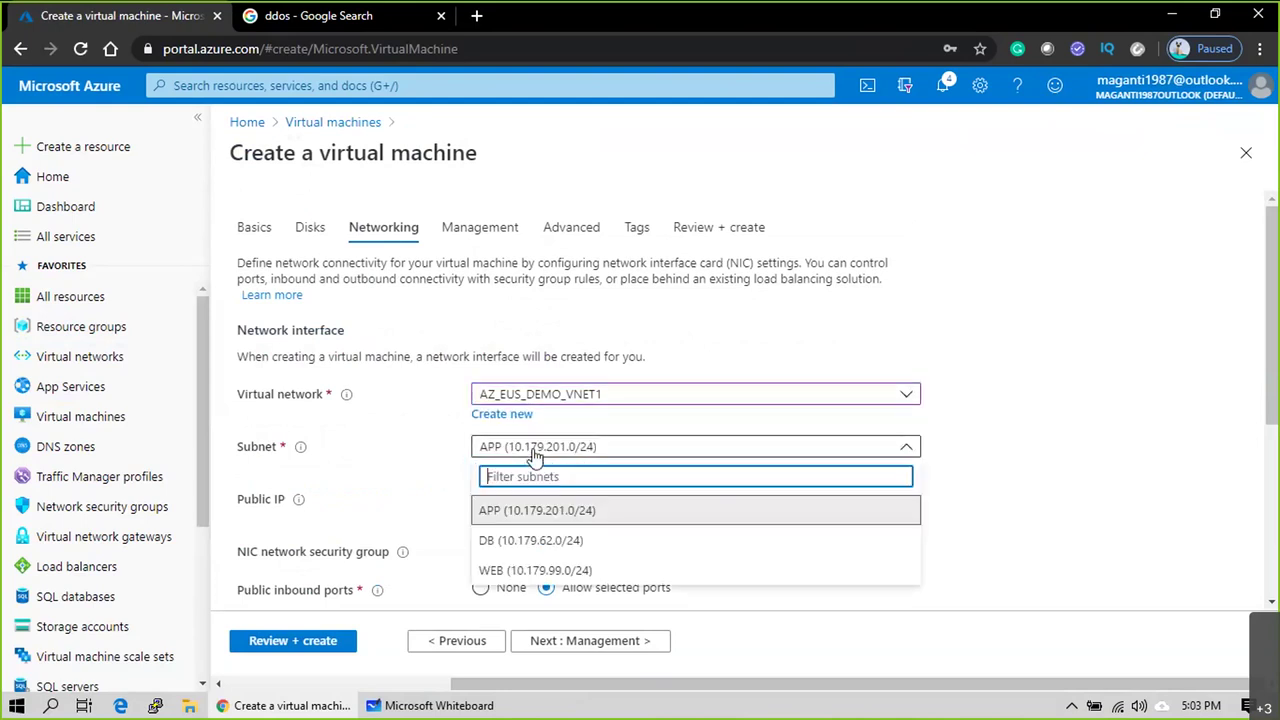
left_click(546, 569)
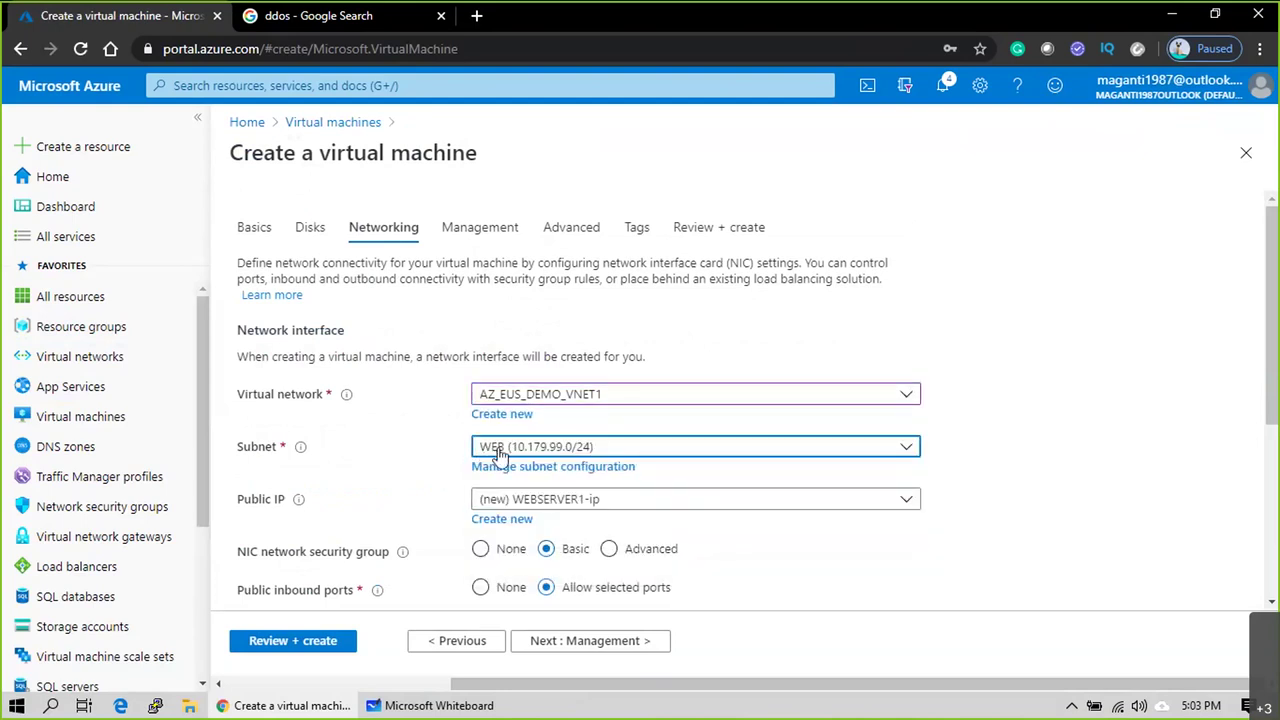
scroll(392, 500, "down", 1)
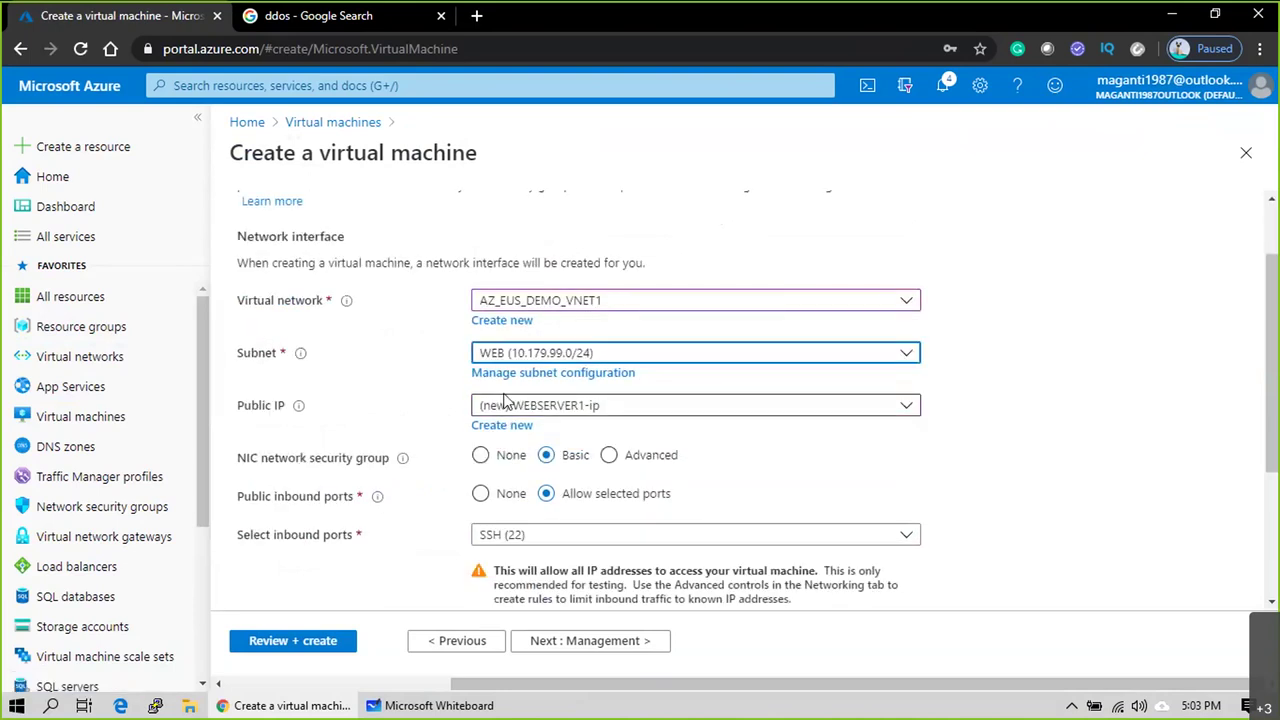
Step: Switch to Microsoft Whiteboard and draw a small red square for the server inside the WEB subnet, with a hooked stroke at its upper-right corner
key("alt+Tab")
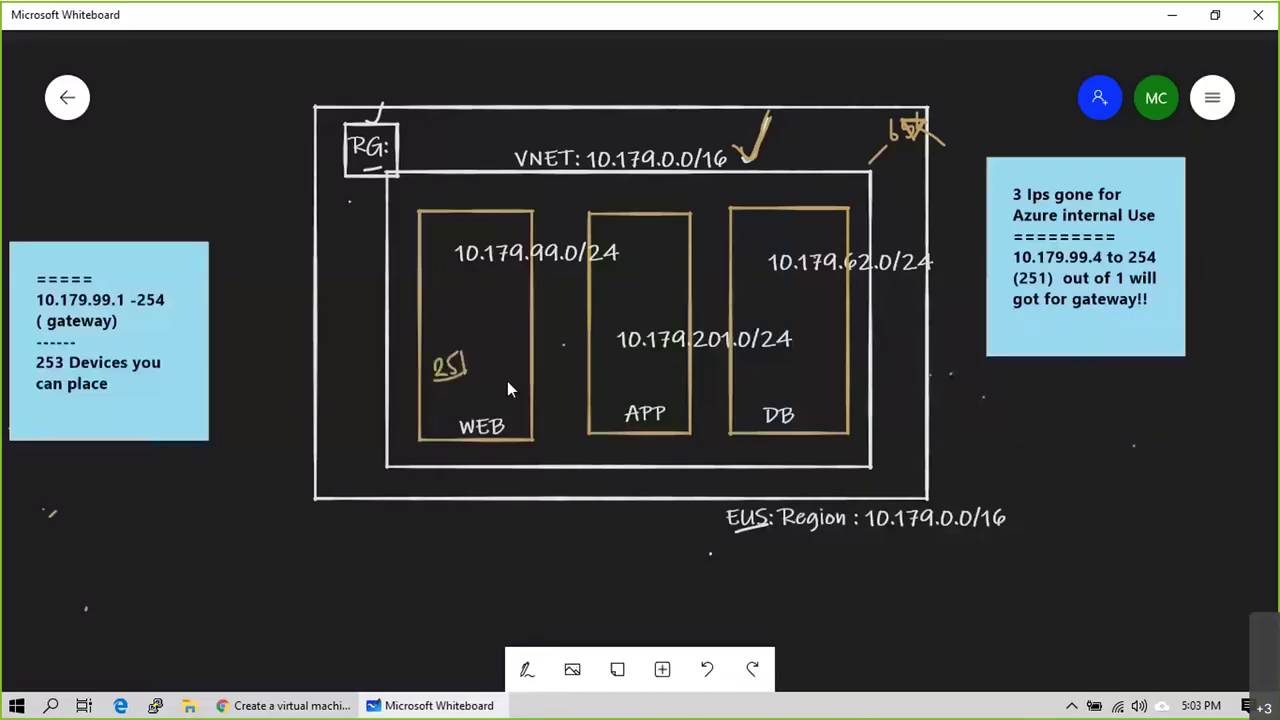
left_click(522, 670)
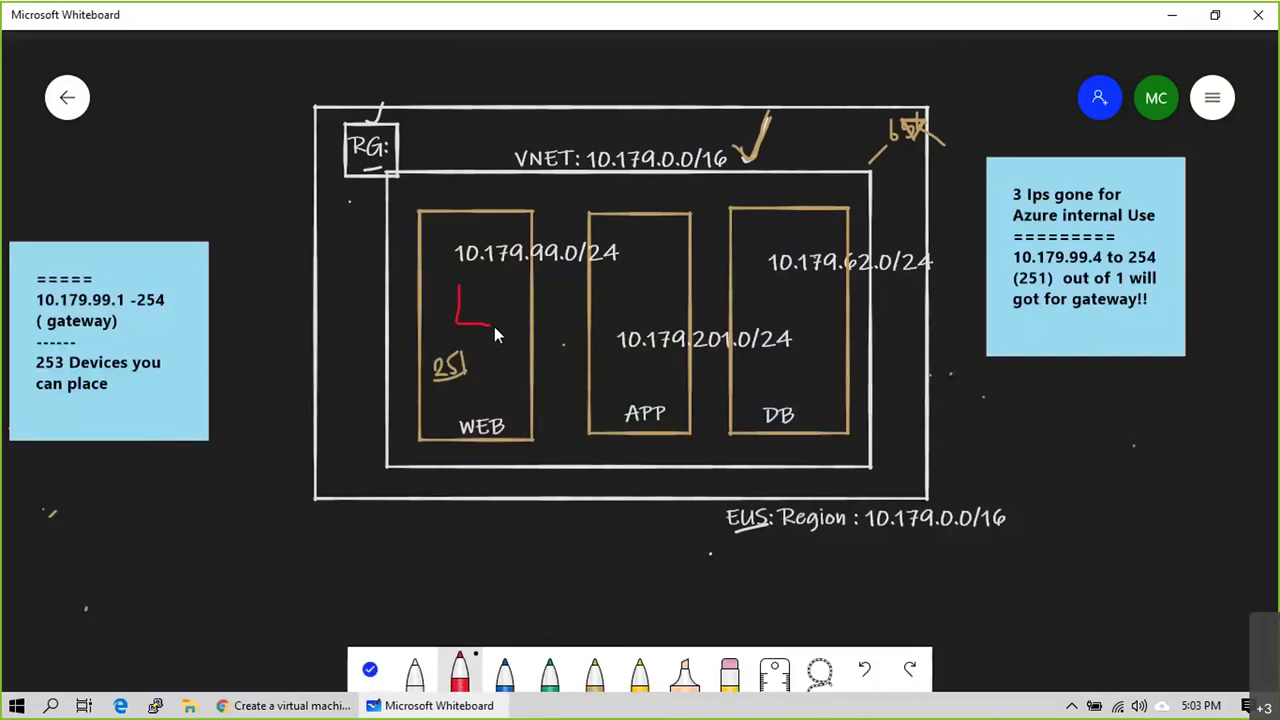
left_click_drag(450, 305, 452, 312)
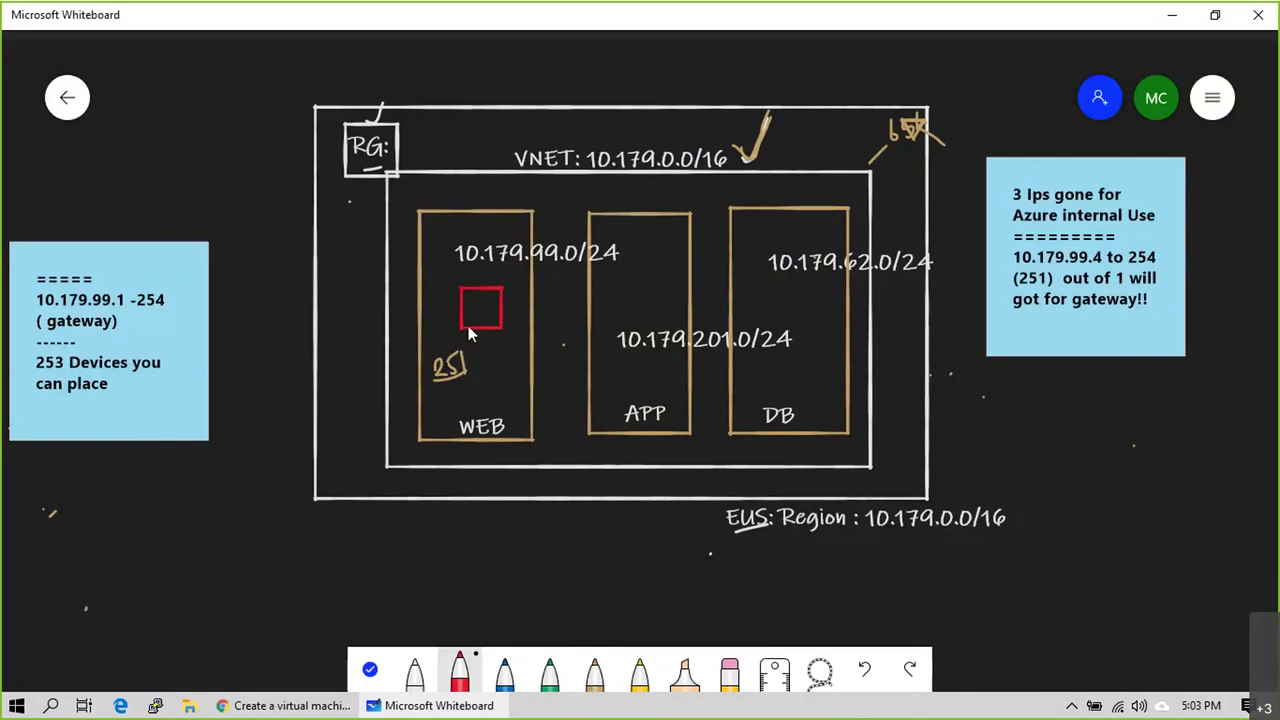
left_click(473, 310)
Step: Draw a blue wavy vertical barrier inside the outer region box's left edge and hatch its lower part
left_click(505, 672)
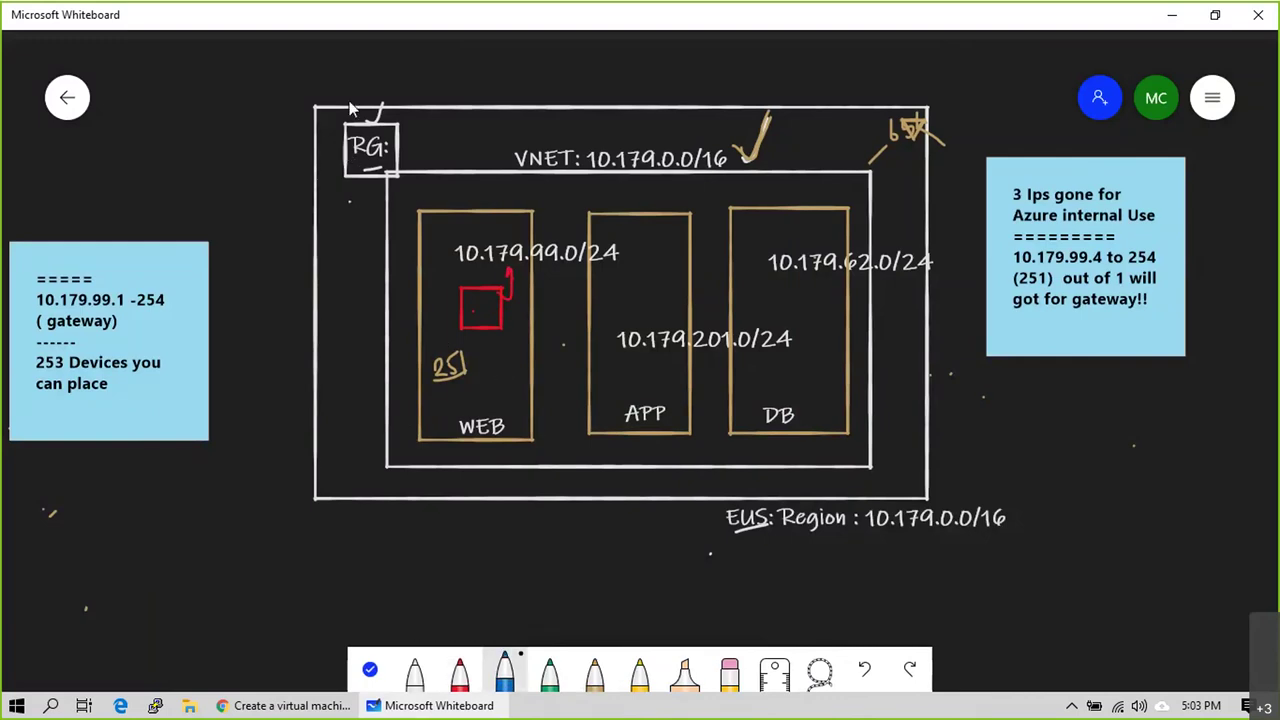
left_click_drag(332, 110, 331, 157)
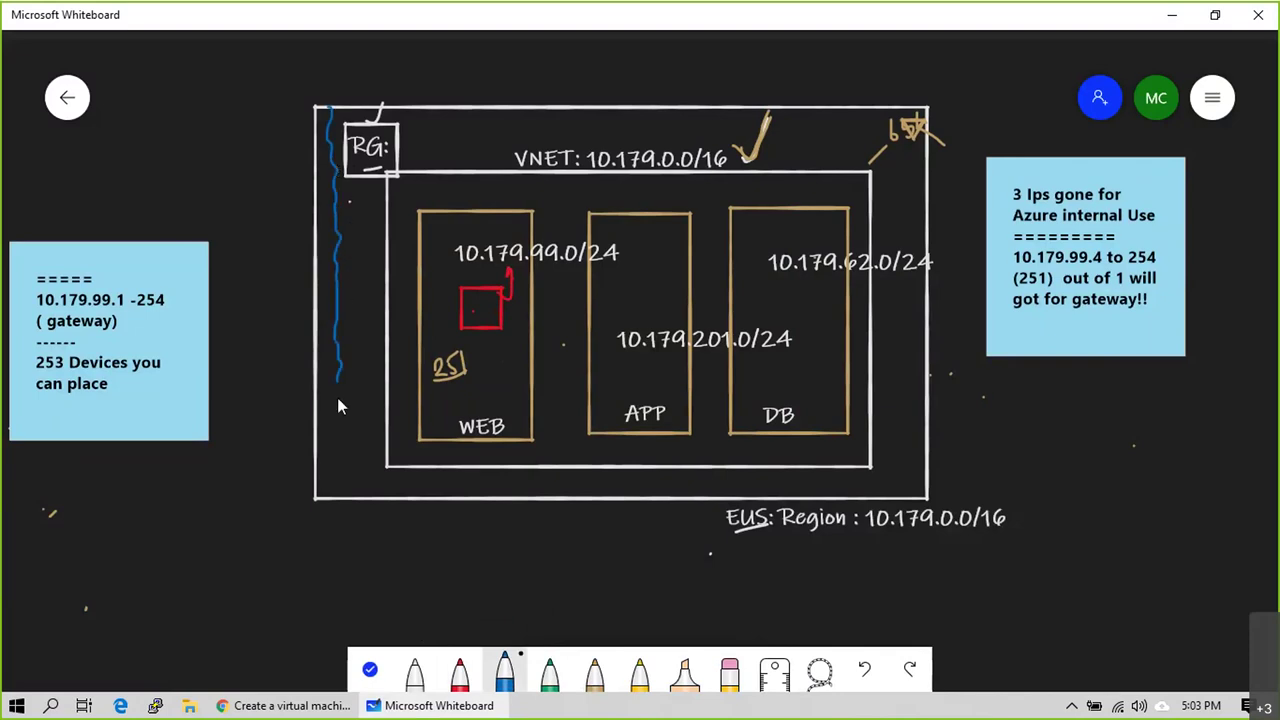
left_click_drag(335, 498, 336, 388)
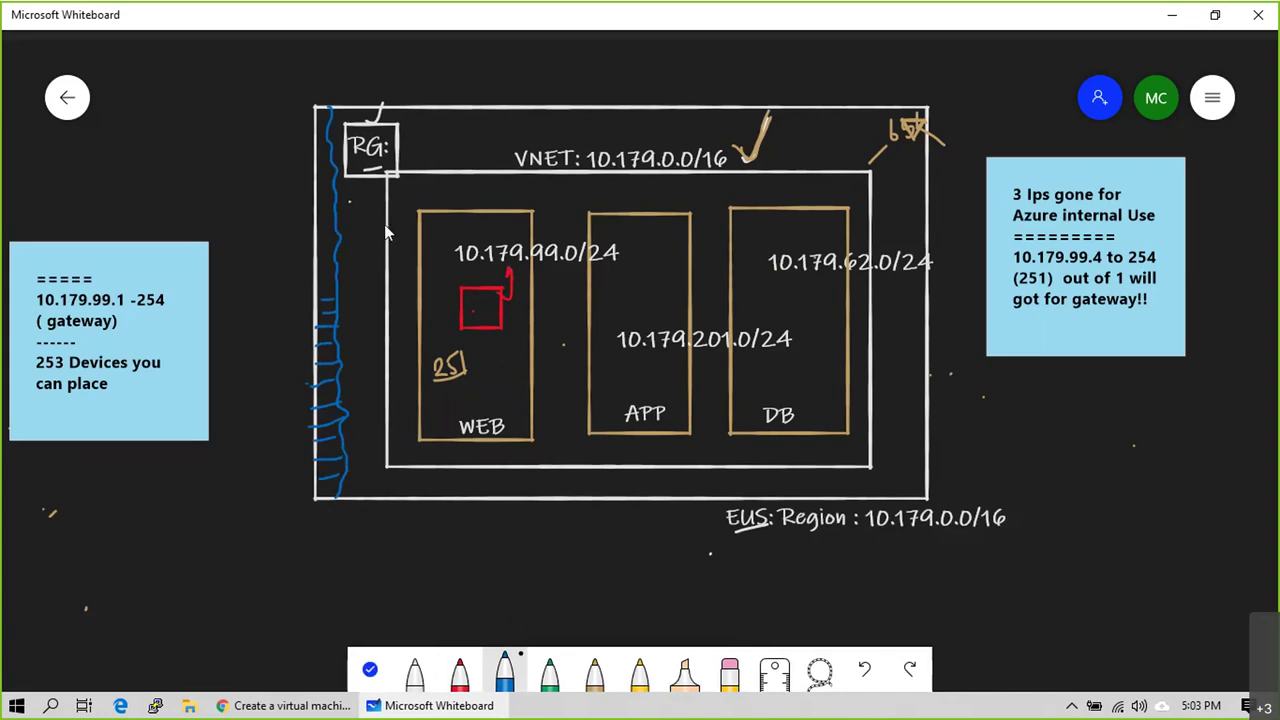
Step: Draw in white an opening at the barrier's lower end, connected to the red square and to a labelled box outside the region
left_click(415, 676)
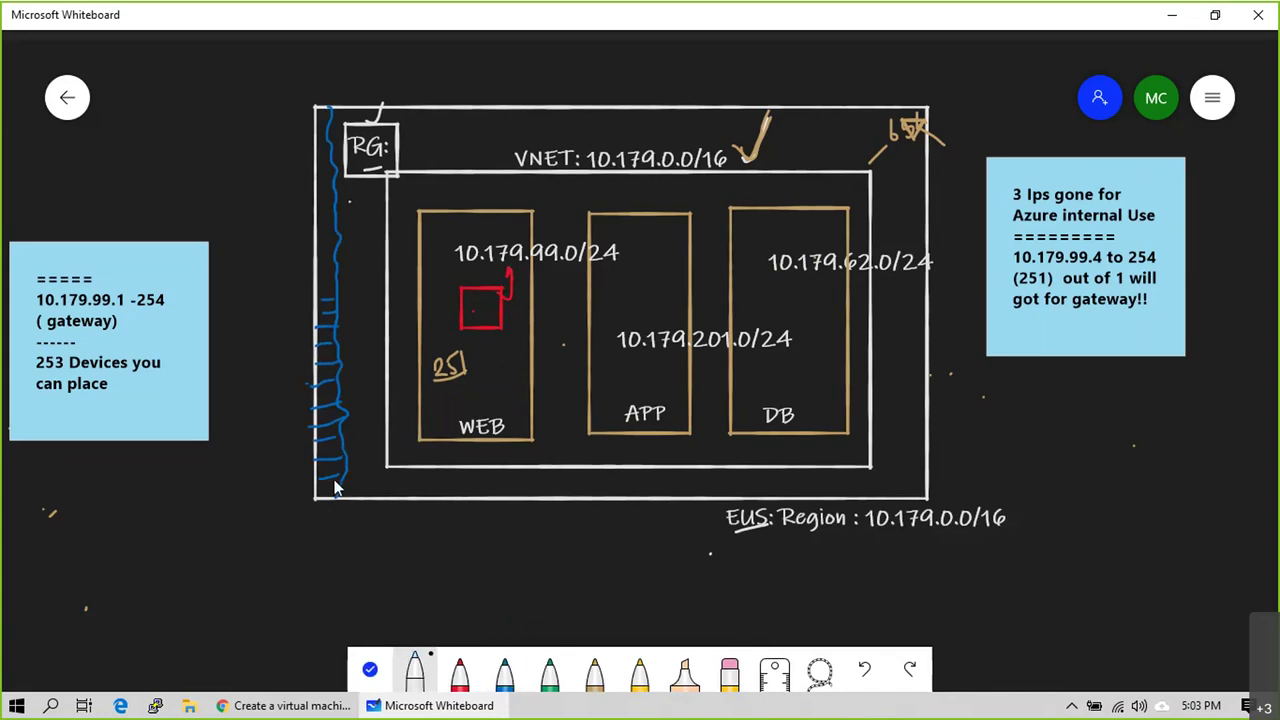
mouse_move(333, 478)
left_mouse_down()
mouse_move(335, 492)
mouse_move(372, 427)
mouse_move(366, 342)
mouse_move(400, 308)
mouse_move(460, 320)
left_mouse_up()
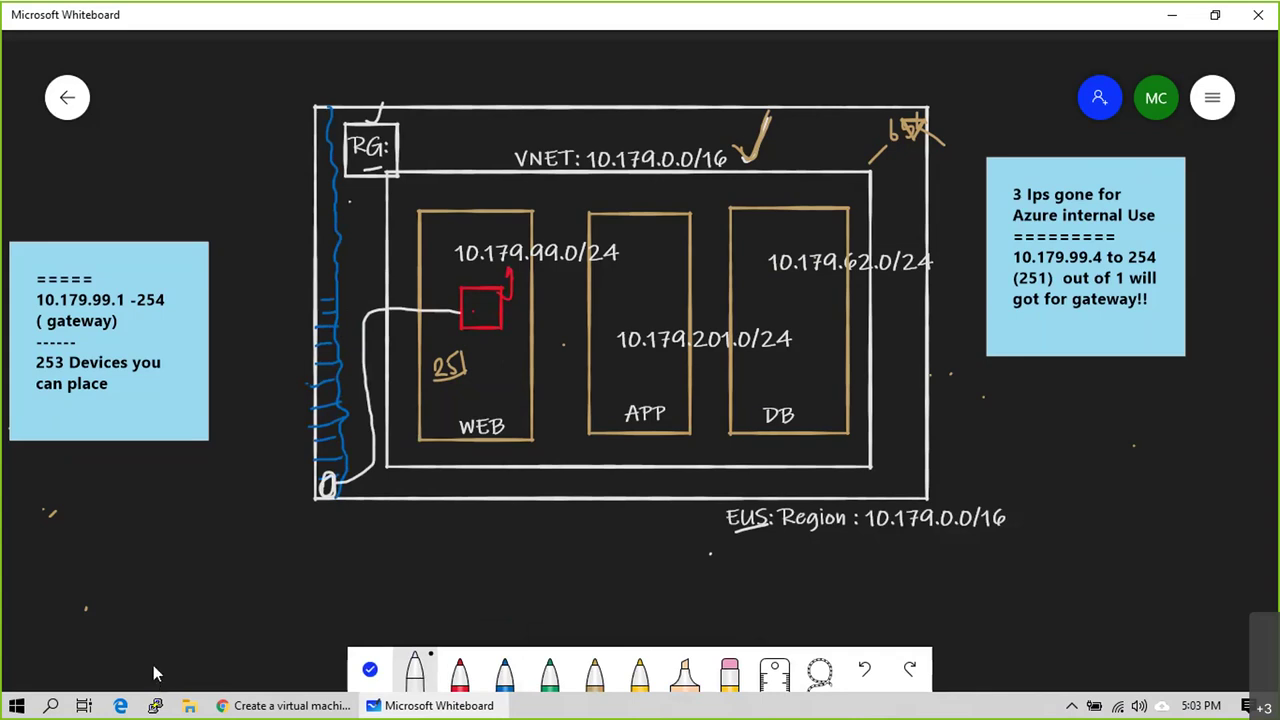
mouse_move(133, 632)
left_mouse_down()
mouse_move(135, 670)
mouse_move(190, 670)
mouse_move(179, 526)
mouse_move(320, 500)
left_mouse_up()
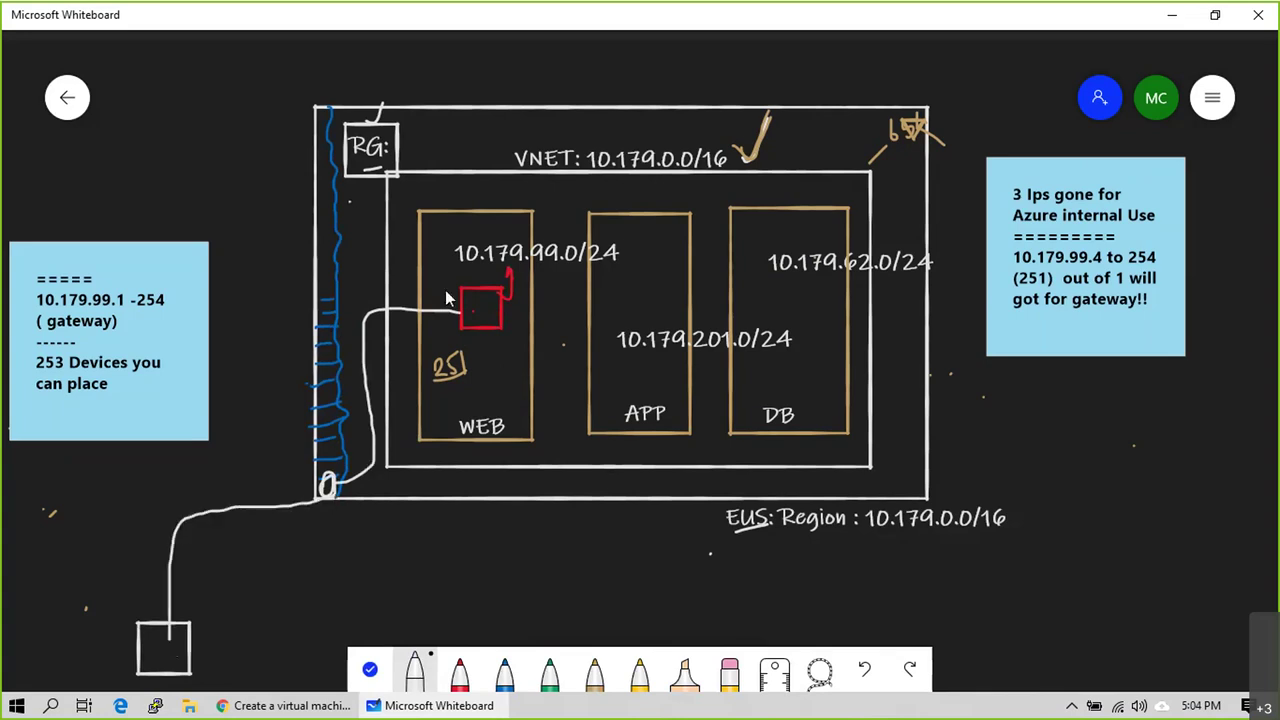
left_click_drag(165, 642, 171, 660)
Step: Switch back to the Azure portal in Chrome and keep (new) WEBSERVER1-ip as the public IP
key("alt+Tab")
left_click(547, 405)
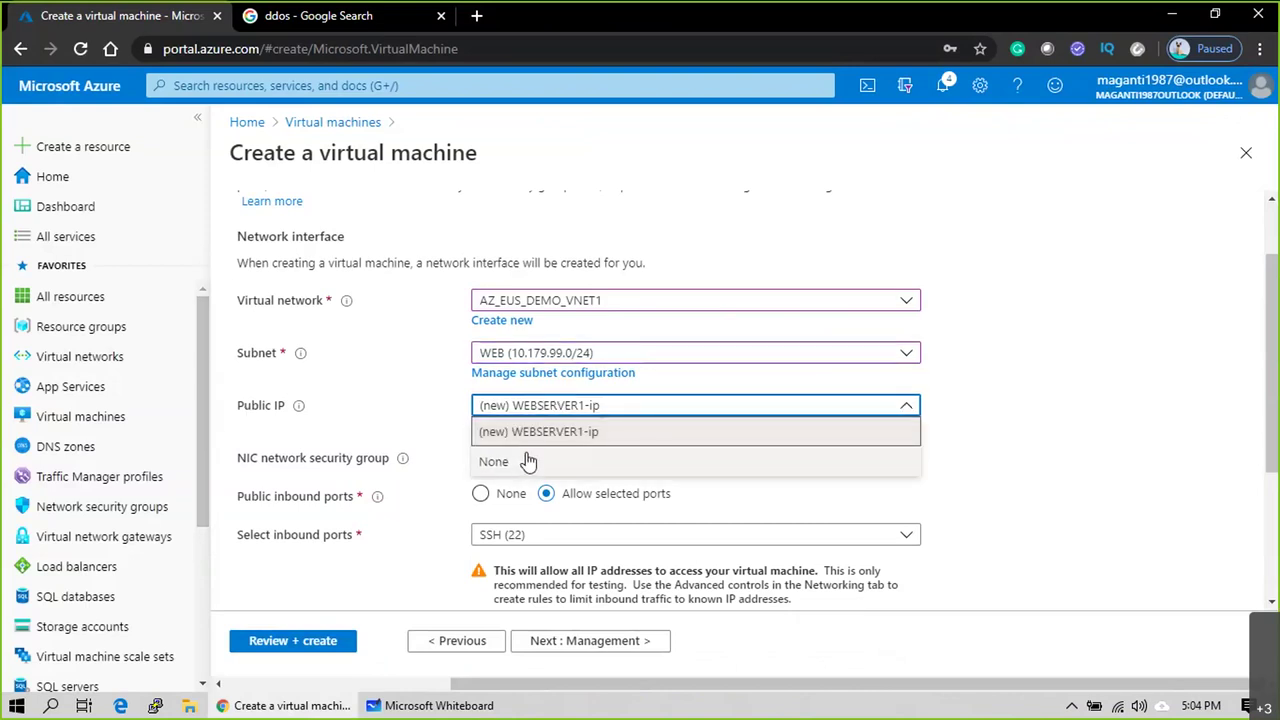
key("alt+Tab")
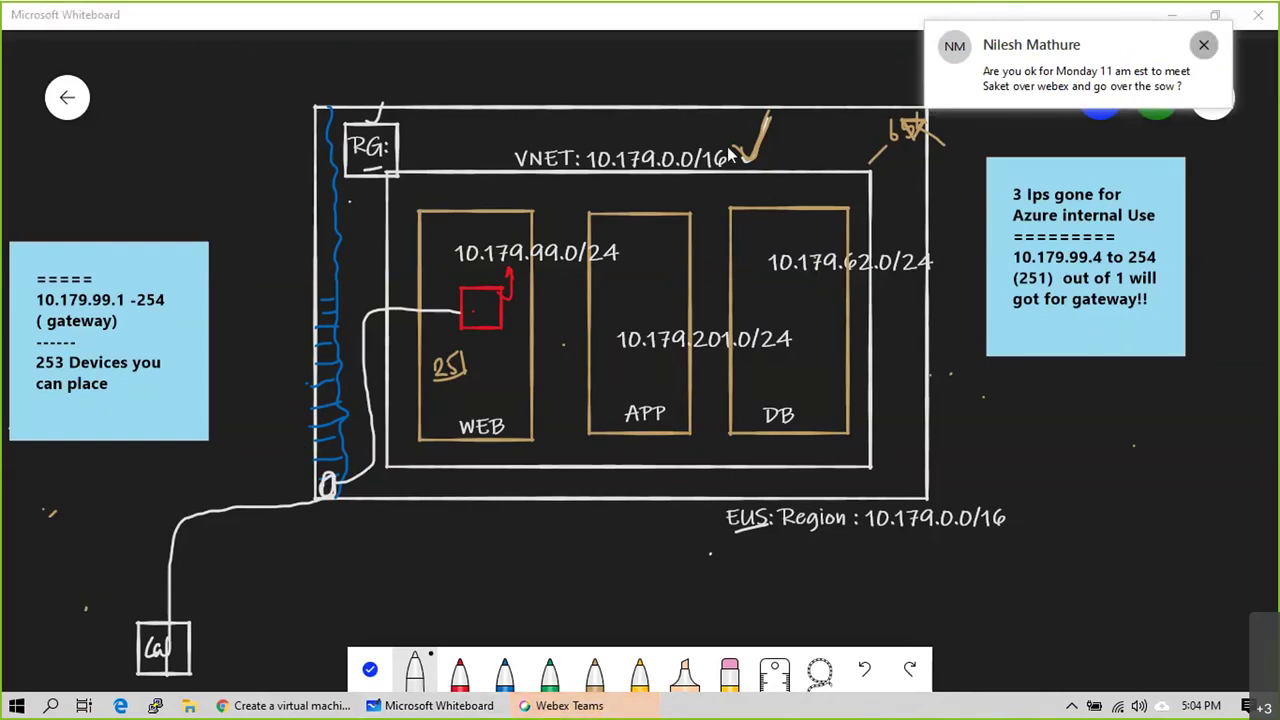
left_click(1205, 45)
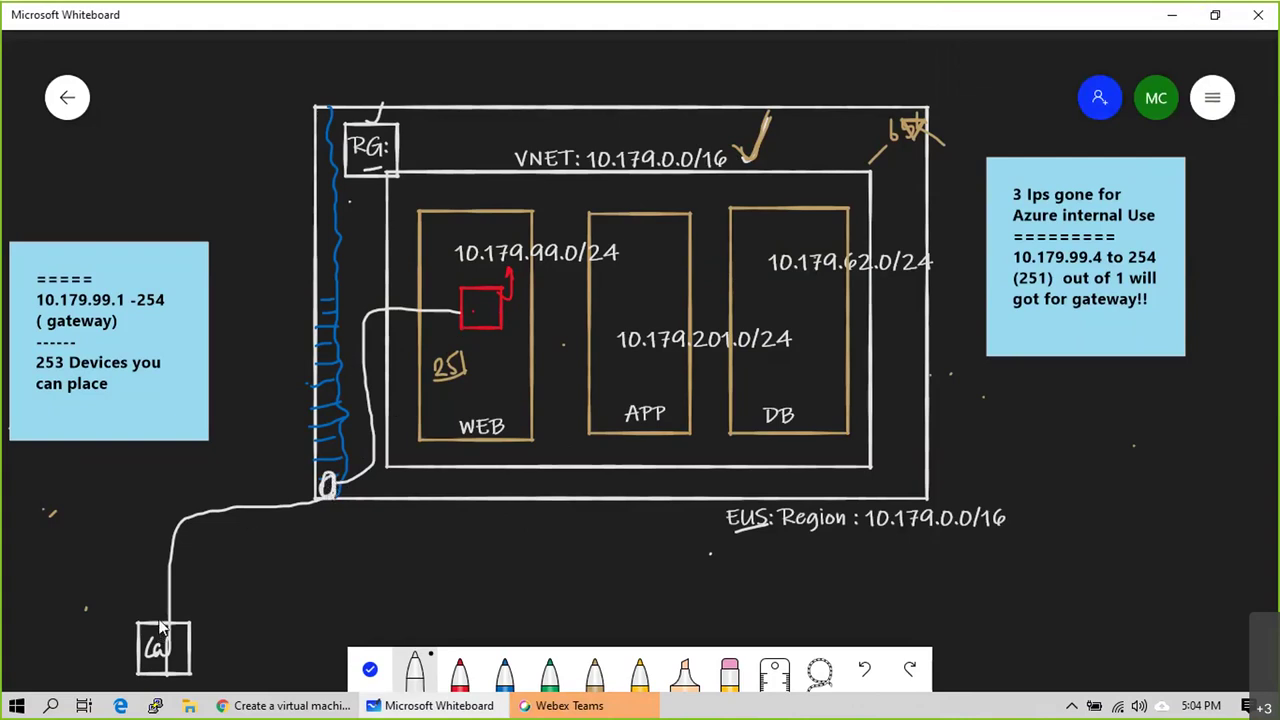
key("alt+Tab")
left_click(530, 430)
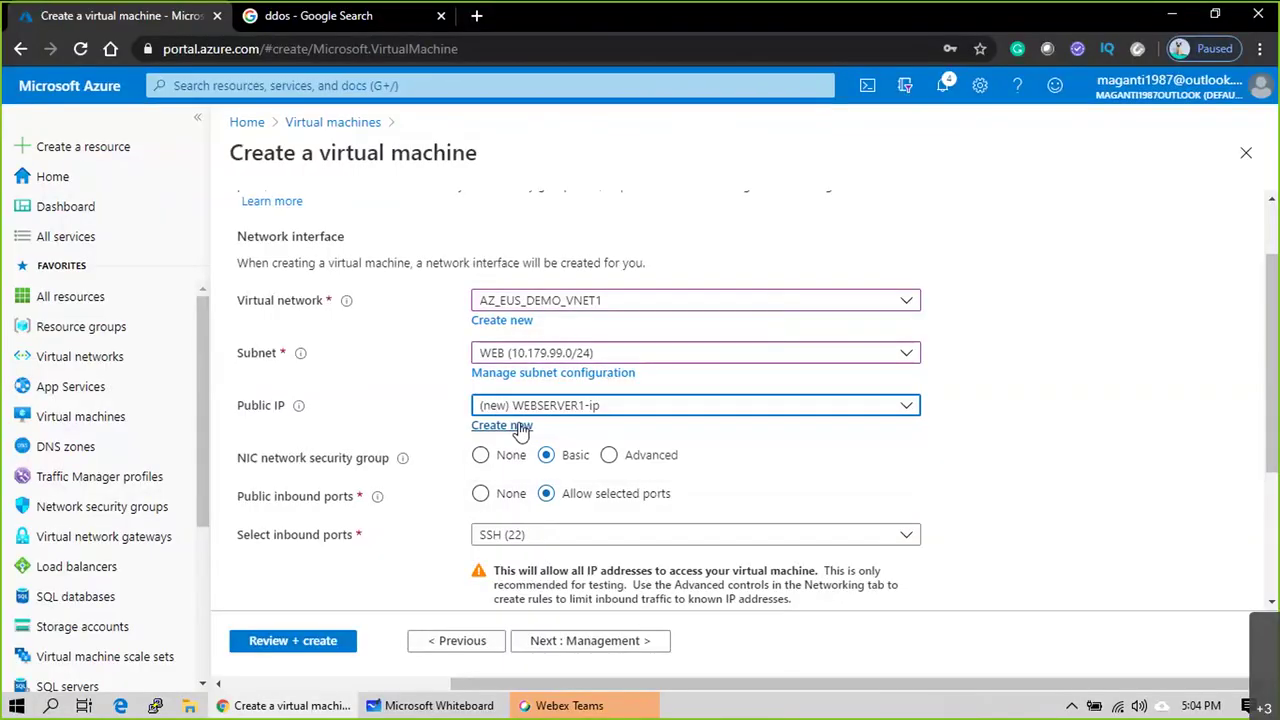
Step: Keep the Basic NIC network security group with SSH (22) allowed and proceed to the management settings
scroll(488, 468, "down", 2)
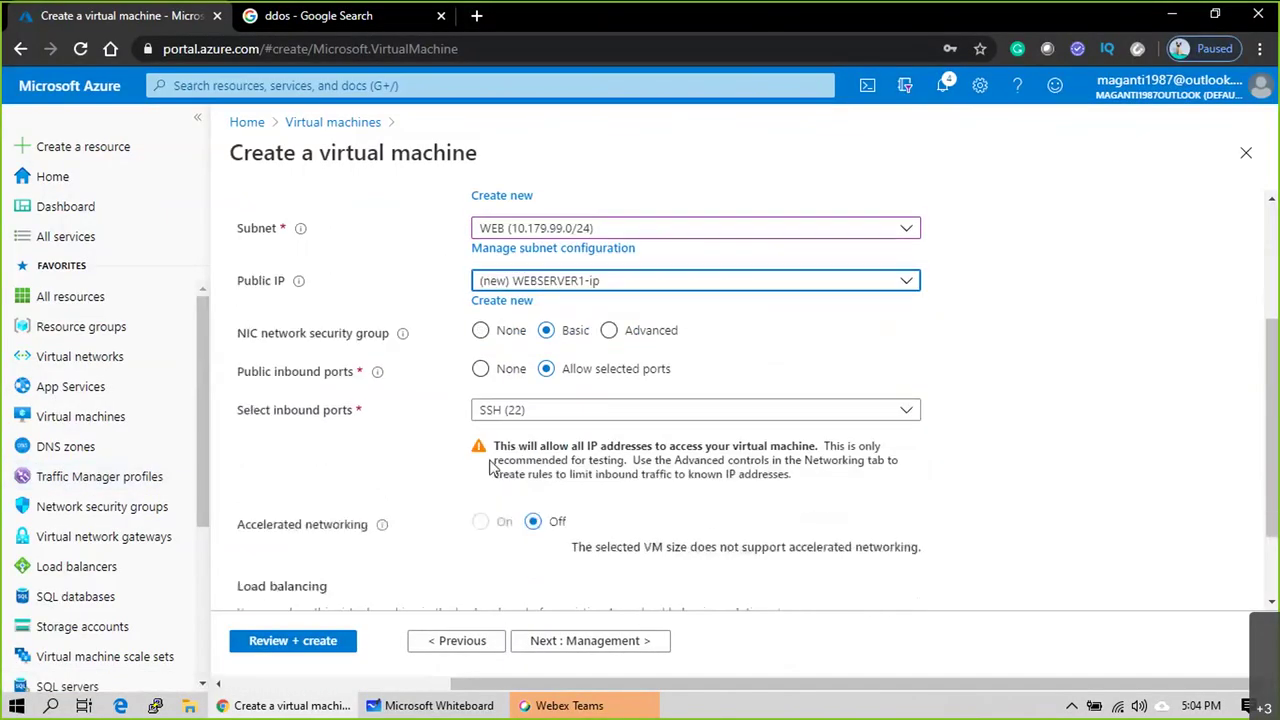
scroll(488, 468, "down", 1)
left_click(587, 642)
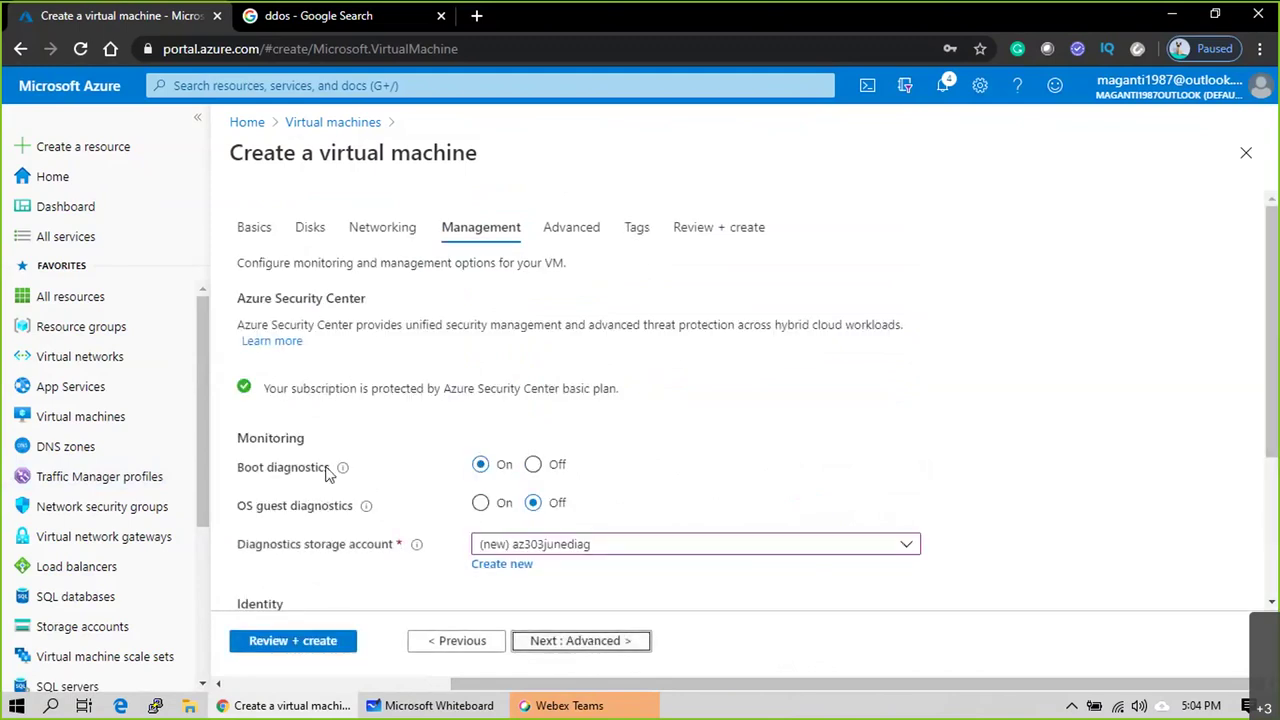
Step: Turn off boot diagnostics, keep the remaining management and advanced defaults, and submit the virtual machine for creation
left_click(533, 465)
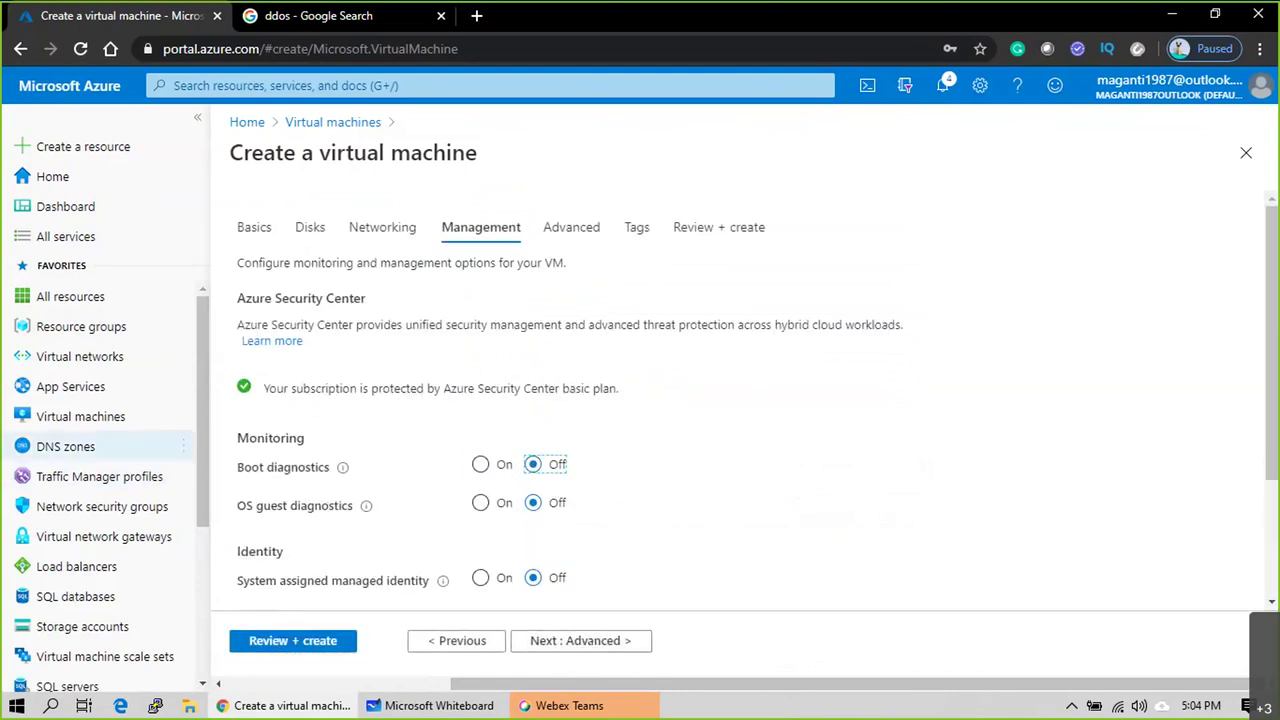
scroll(735, 453, "down", 1)
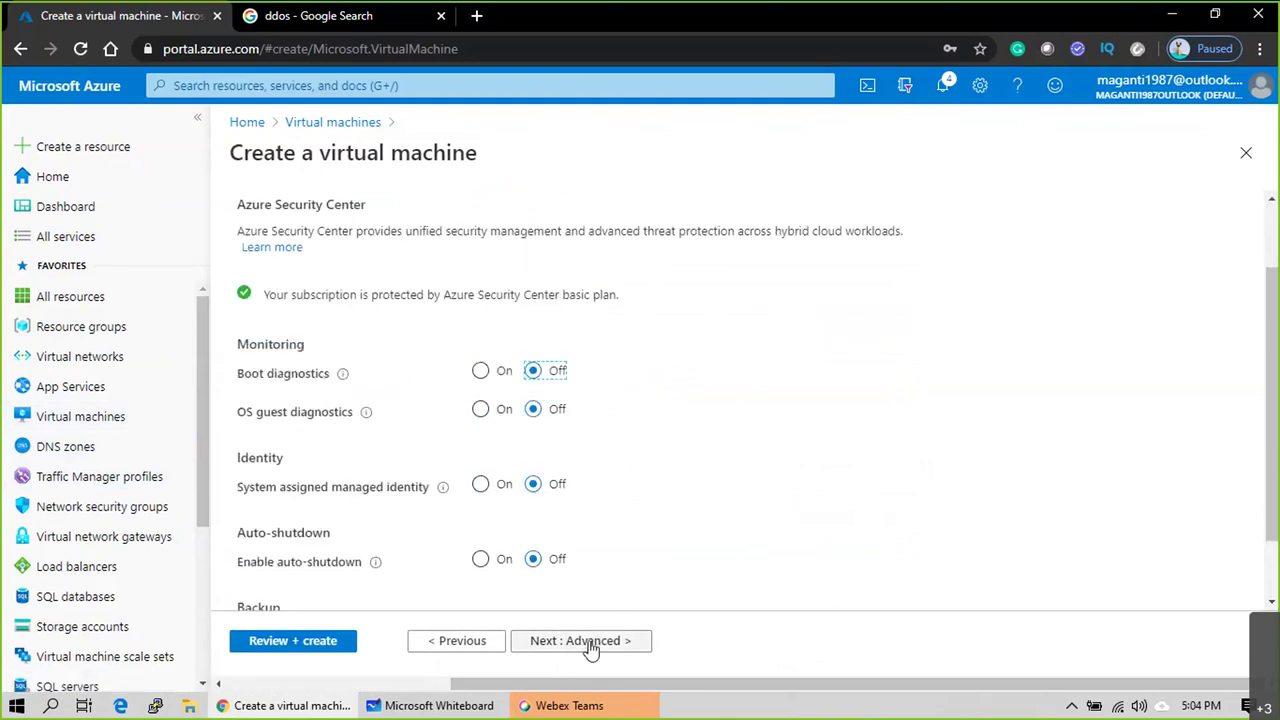
left_click(590, 641)
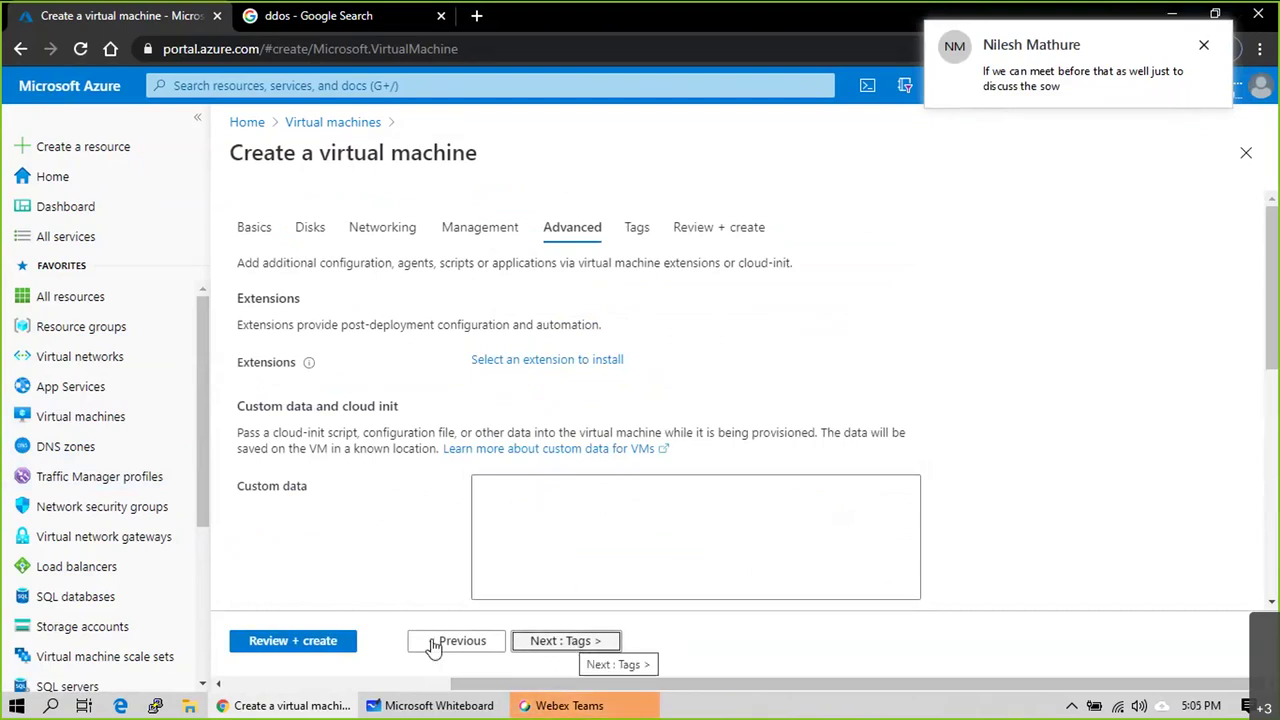
left_click(312, 645)
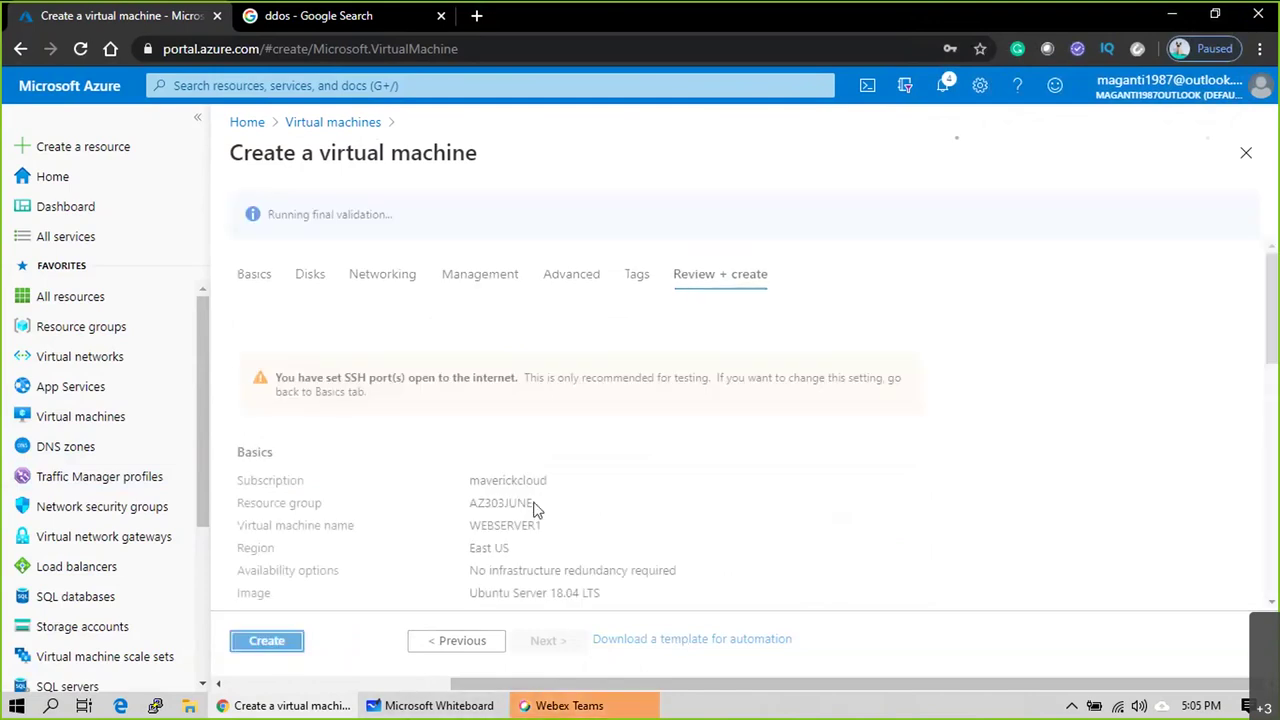
left_click(249, 645)
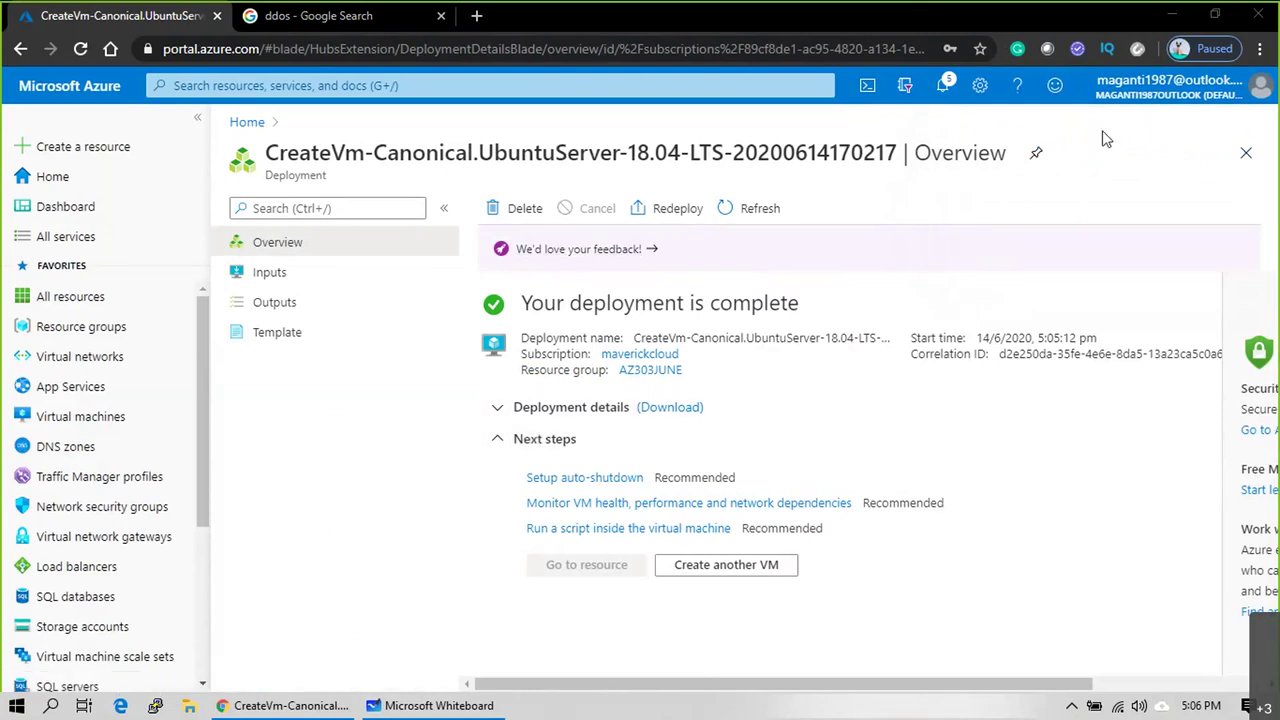
Step: Check the deployment notifications, then open the deployments of resource group AZ303JUNE and compare how long each one took
left_click(941, 86)
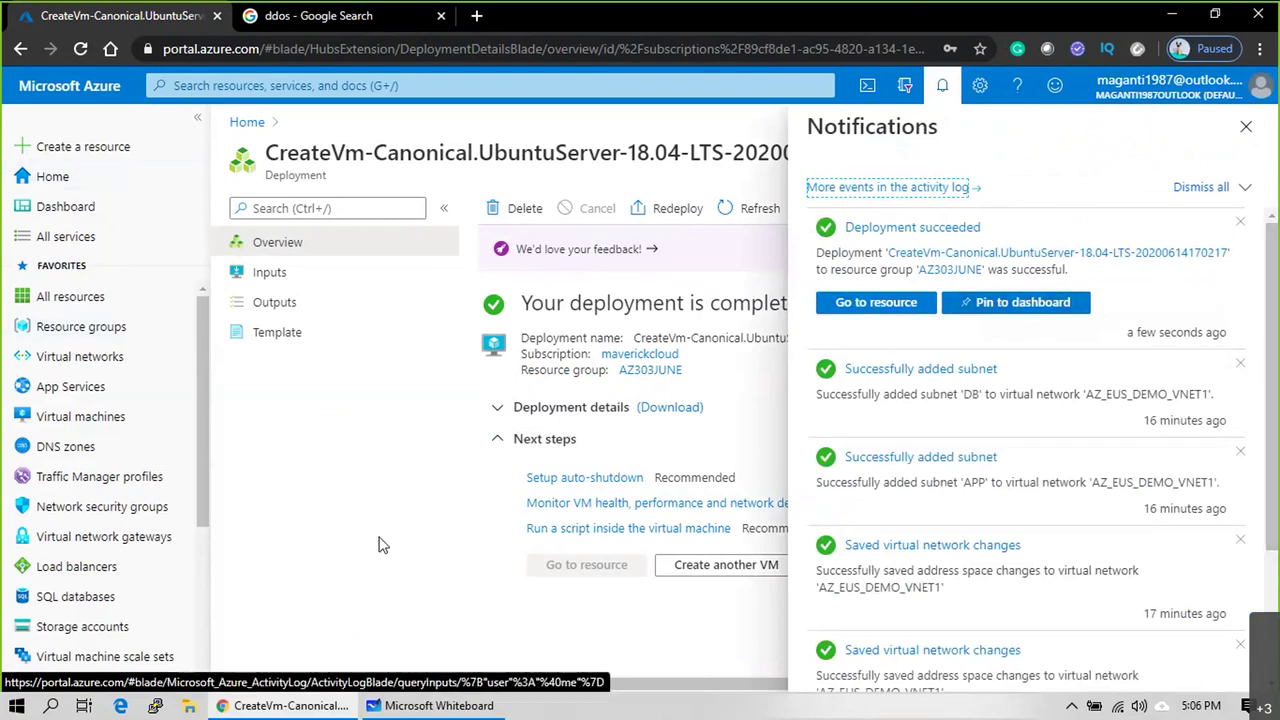
left_click(64, 326)
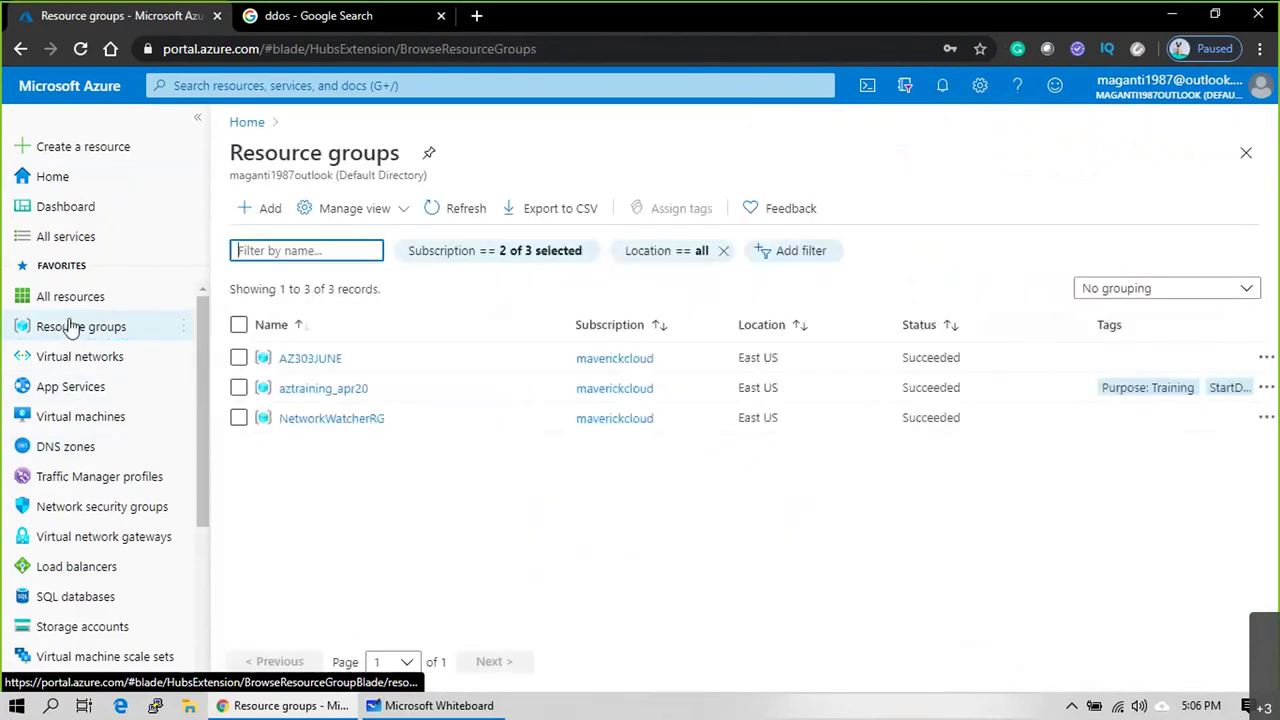
left_click(324, 362)
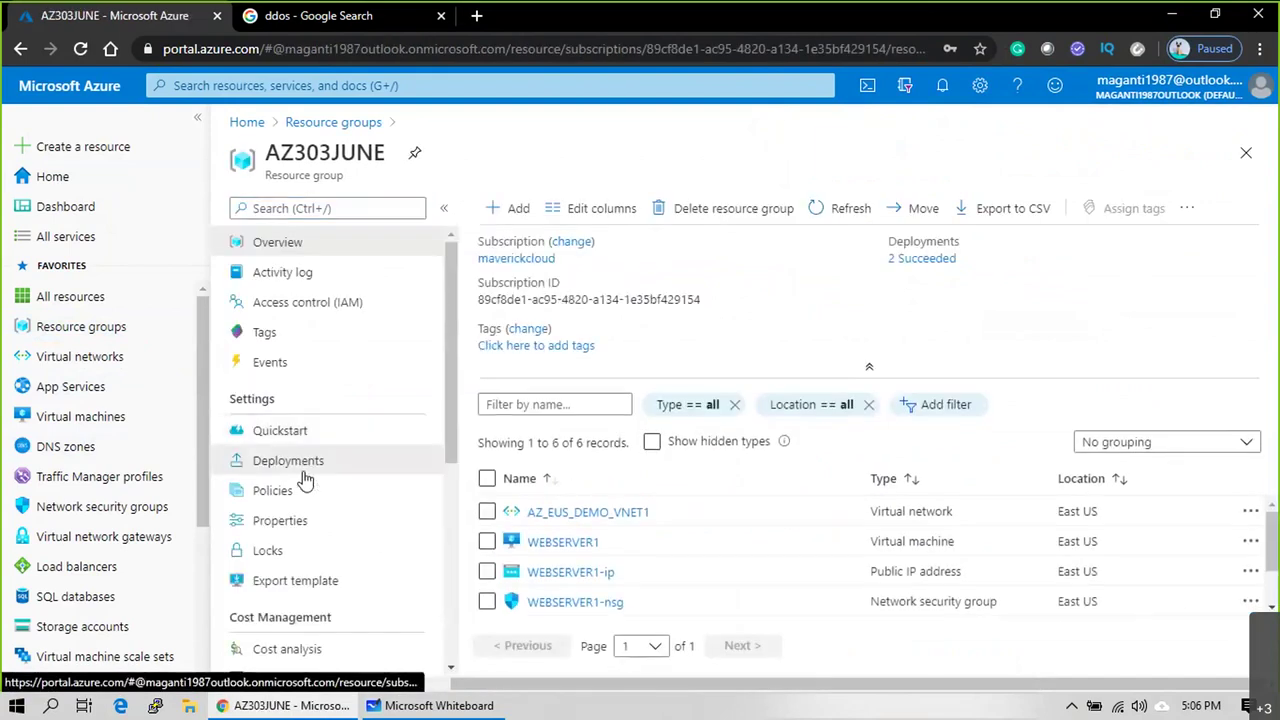
left_click(303, 462)
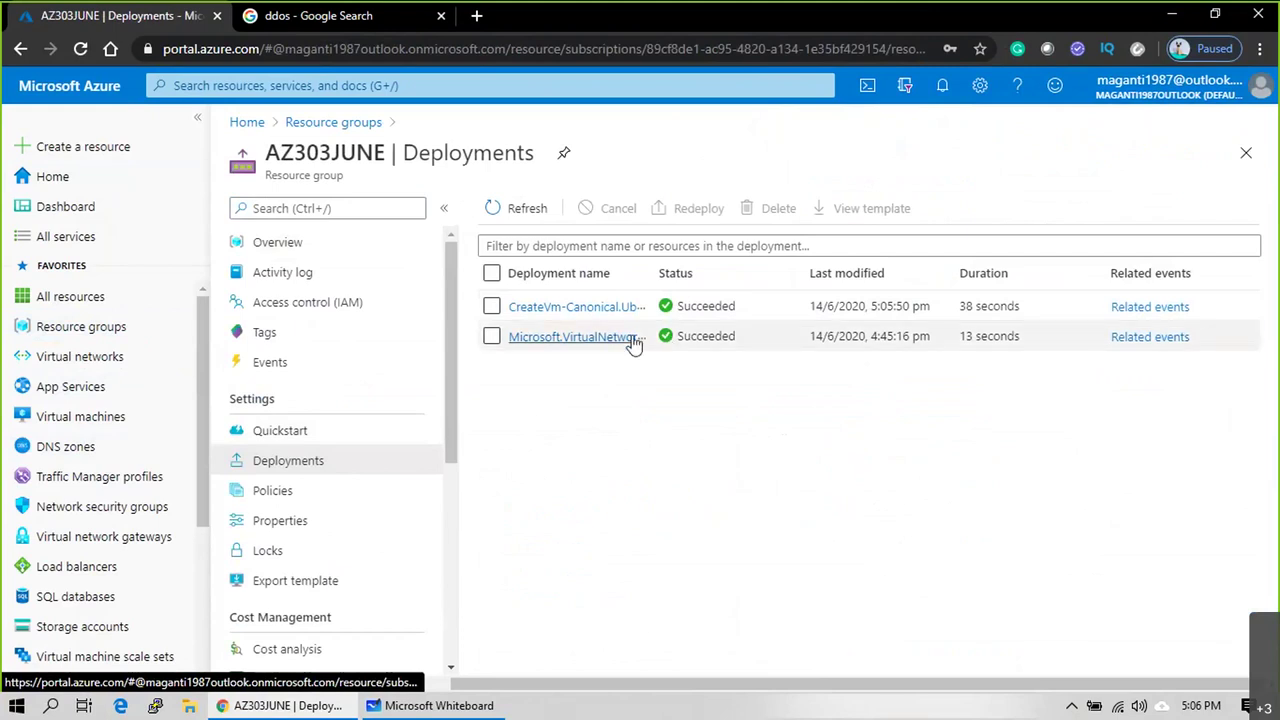
left_click_drag(966, 333, 1049, 332)
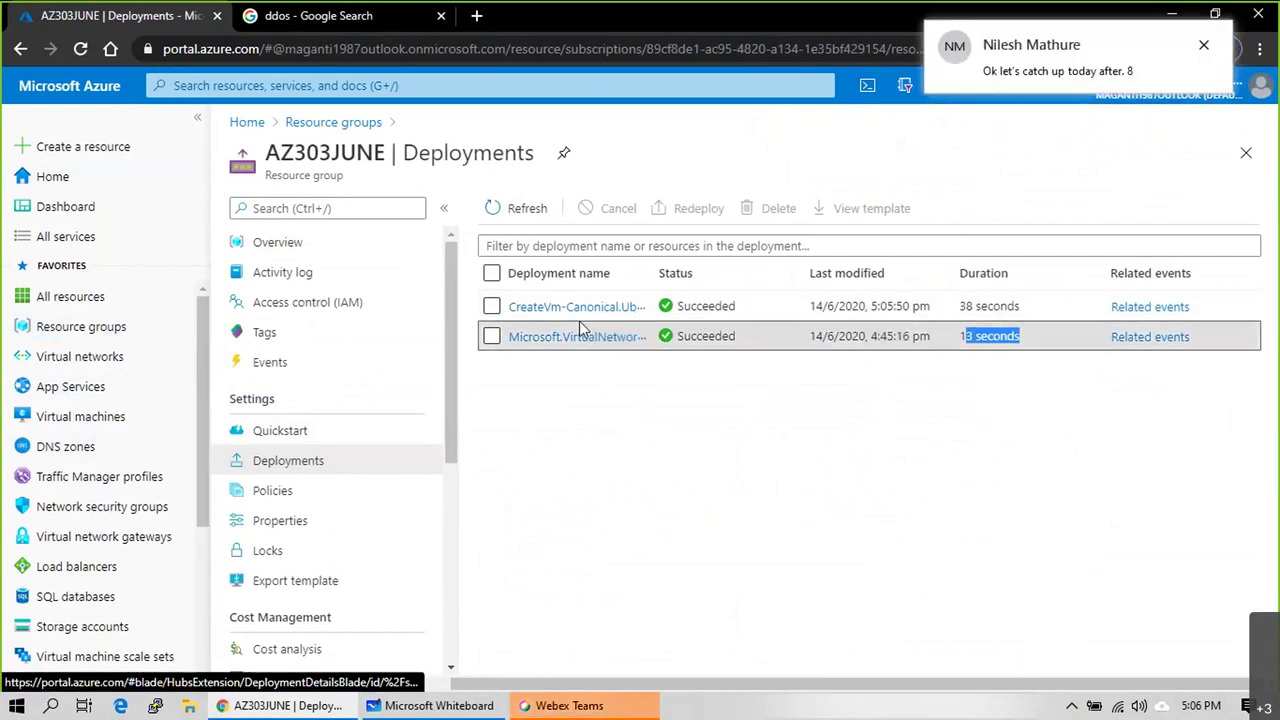
left_click_drag(972, 314, 1018, 307)
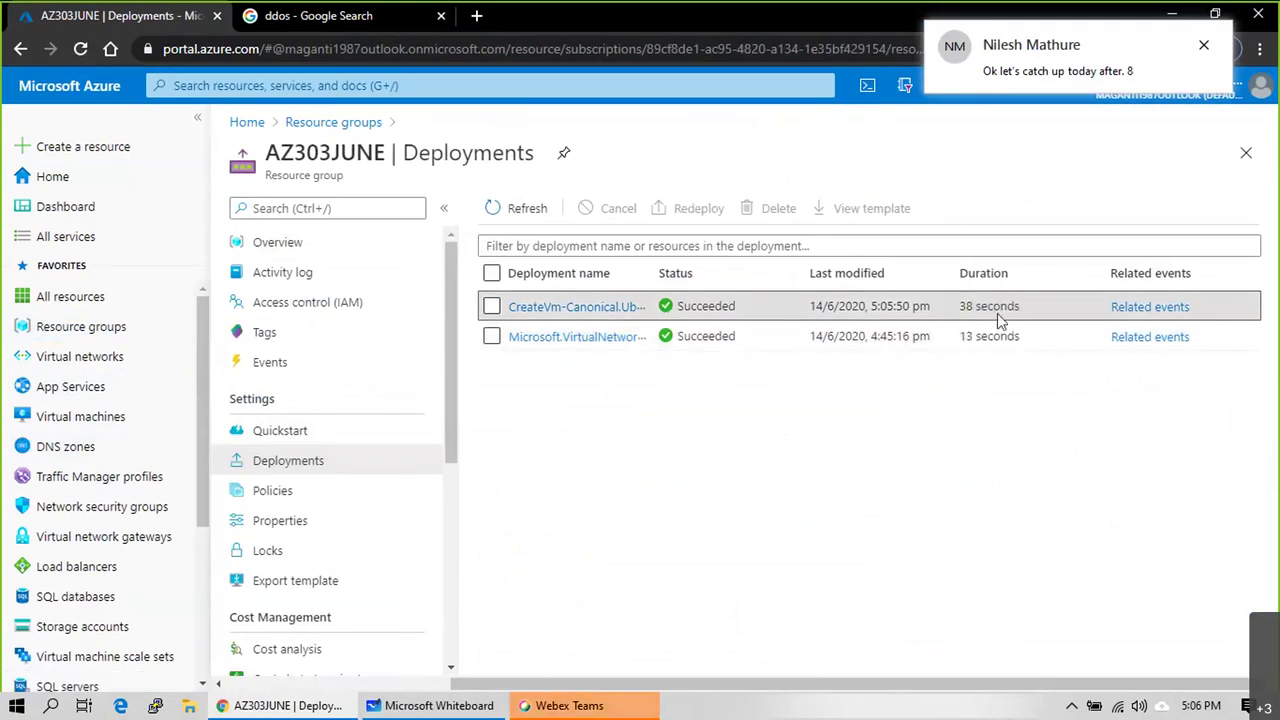
Step: Switch to the incoming Webex Teams chat, reply "sure !" and minimize the chat window
left_click(1057, 78)
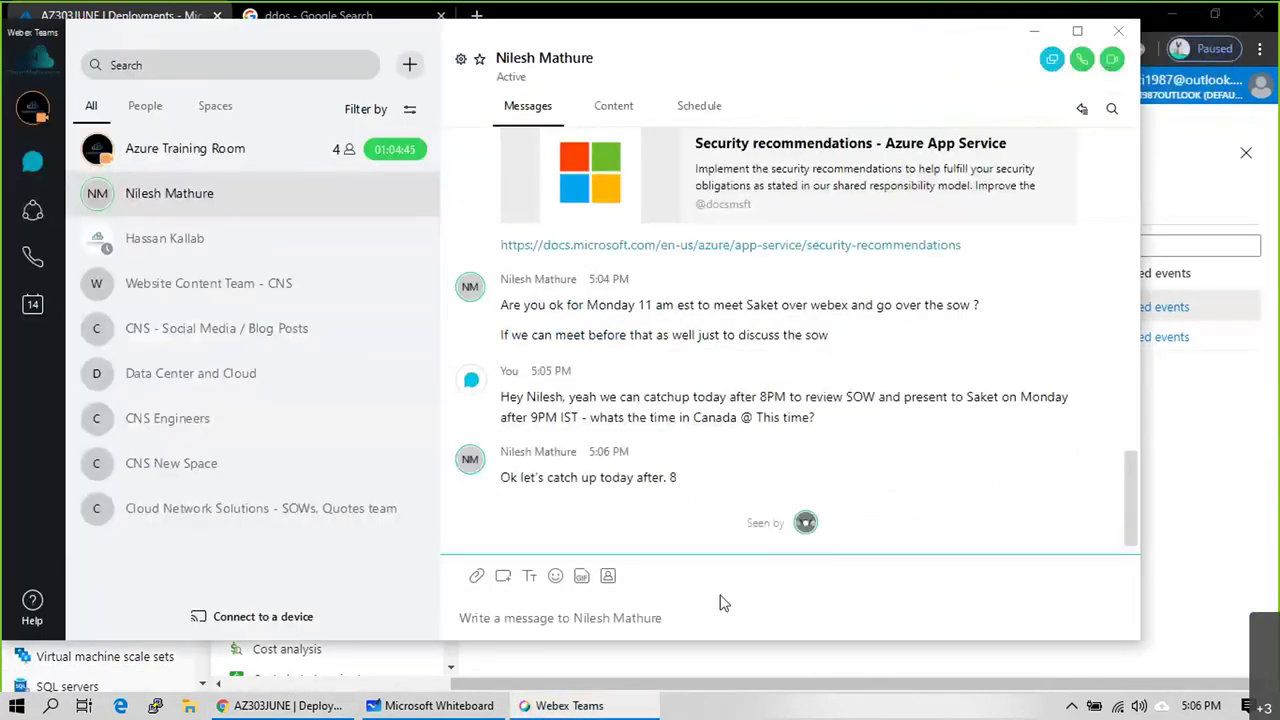
left_click(731, 588)
type("sure !")
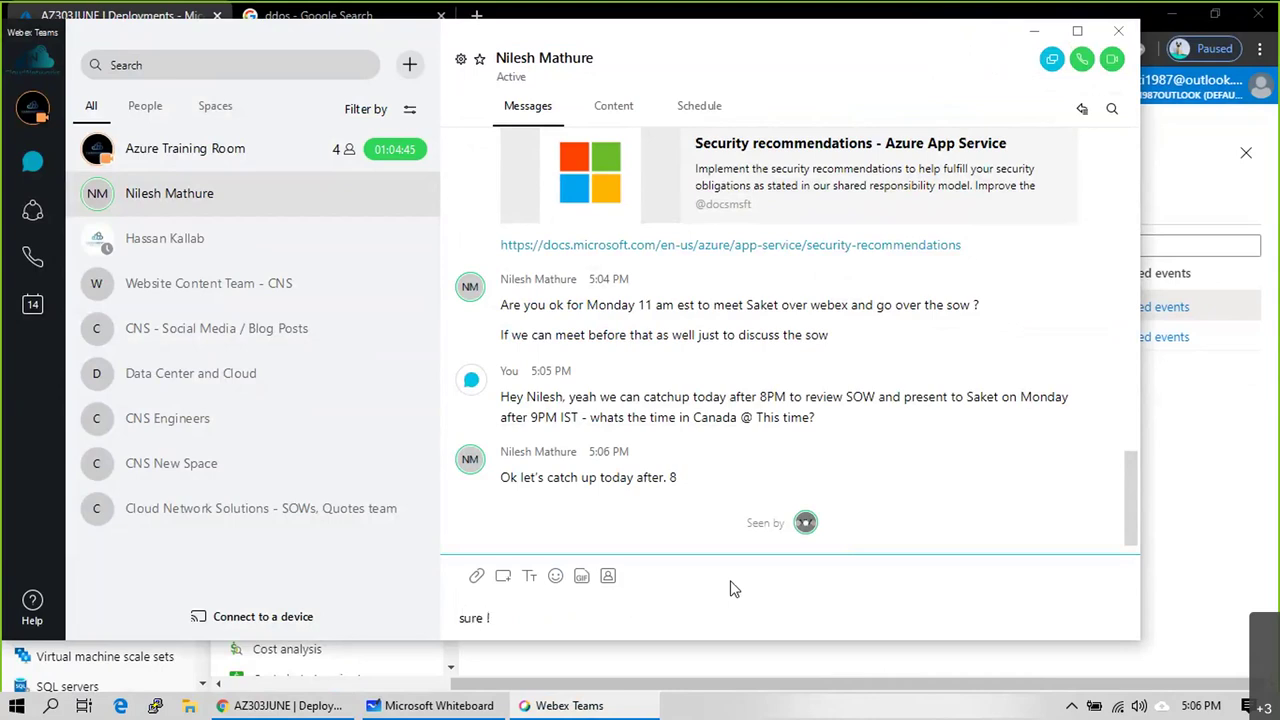
key("Return")
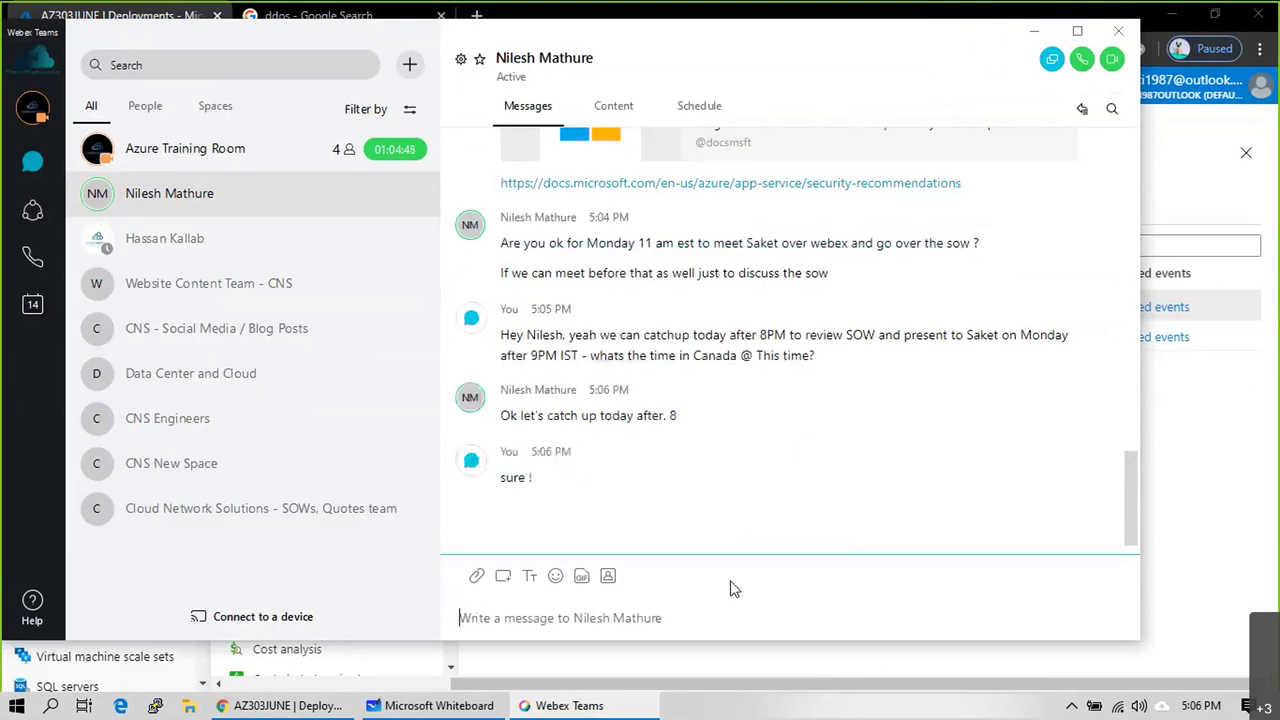
left_click(1033, 35)
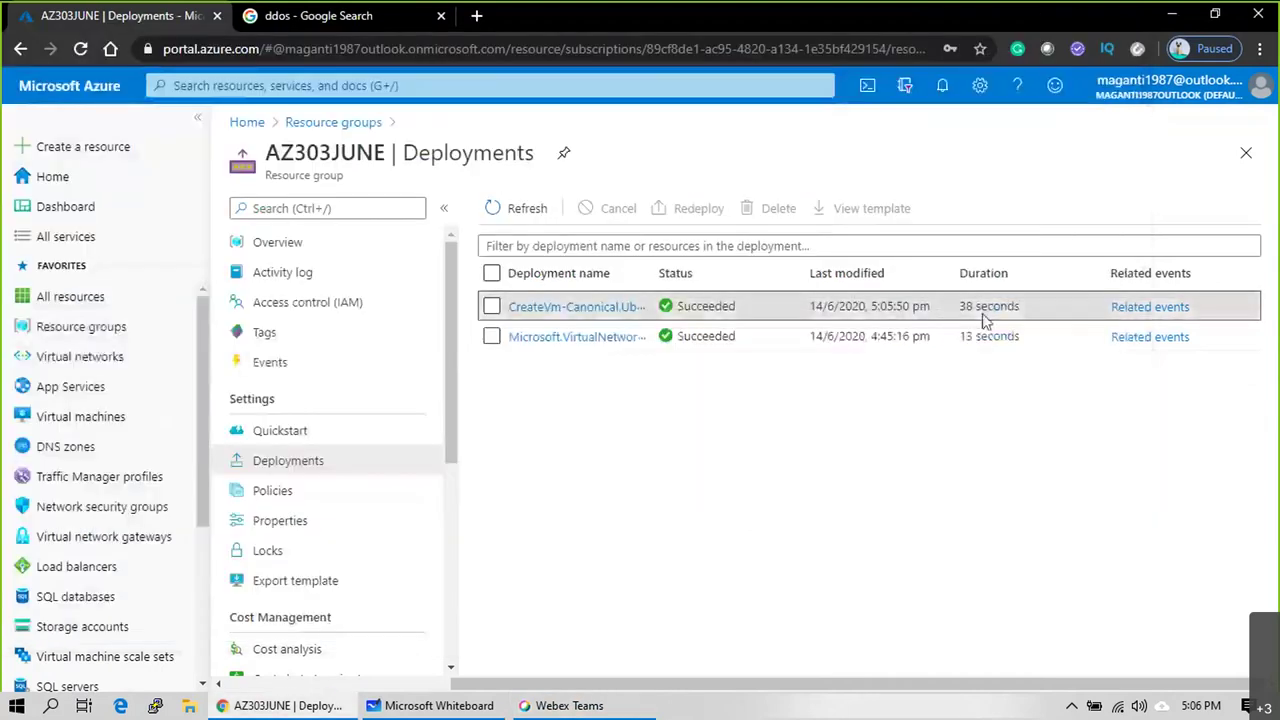
Step: Bring up the list of all resources and open the WEBSERVER1 virtual machine from it
left_click(546, 312)
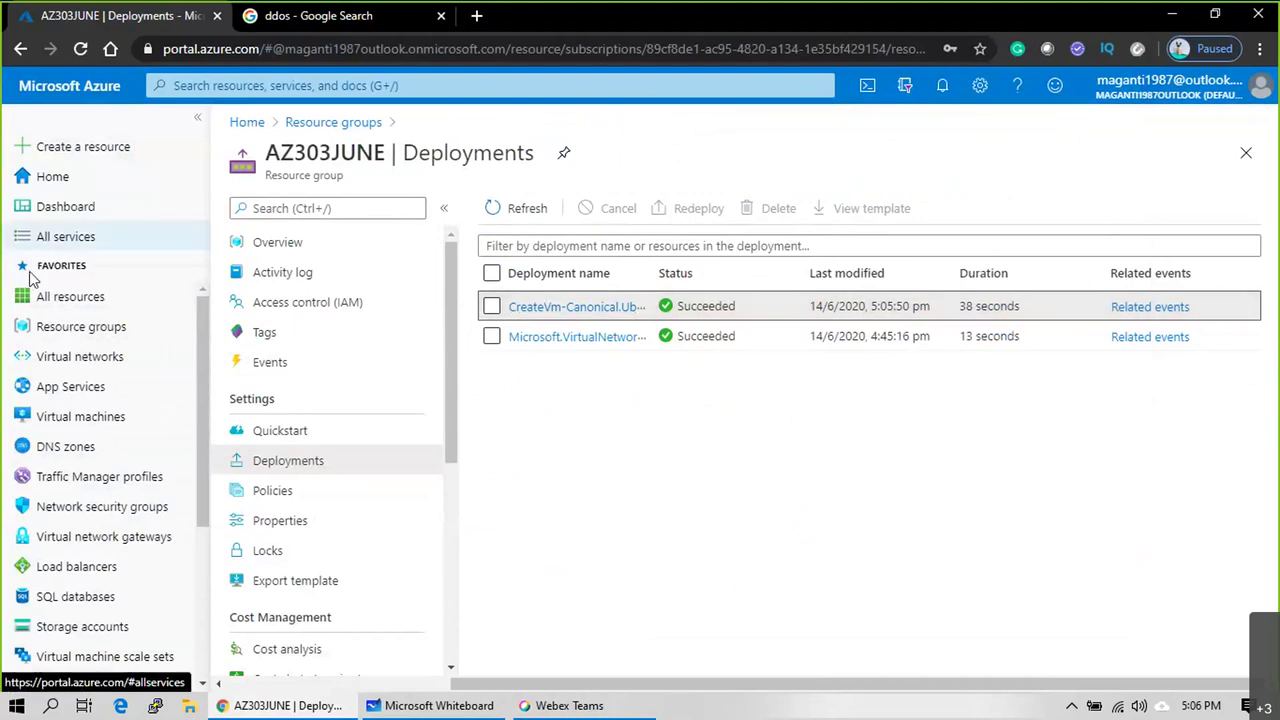
left_click(70, 300)
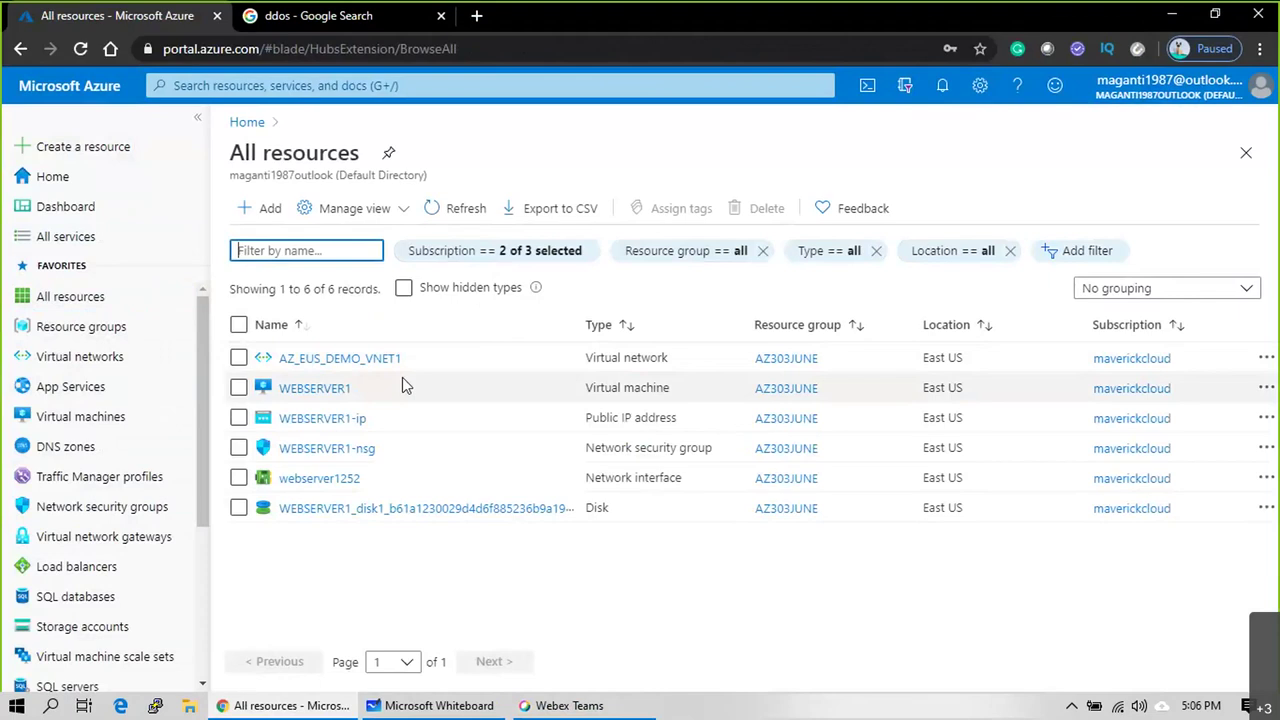
left_click(402, 381)
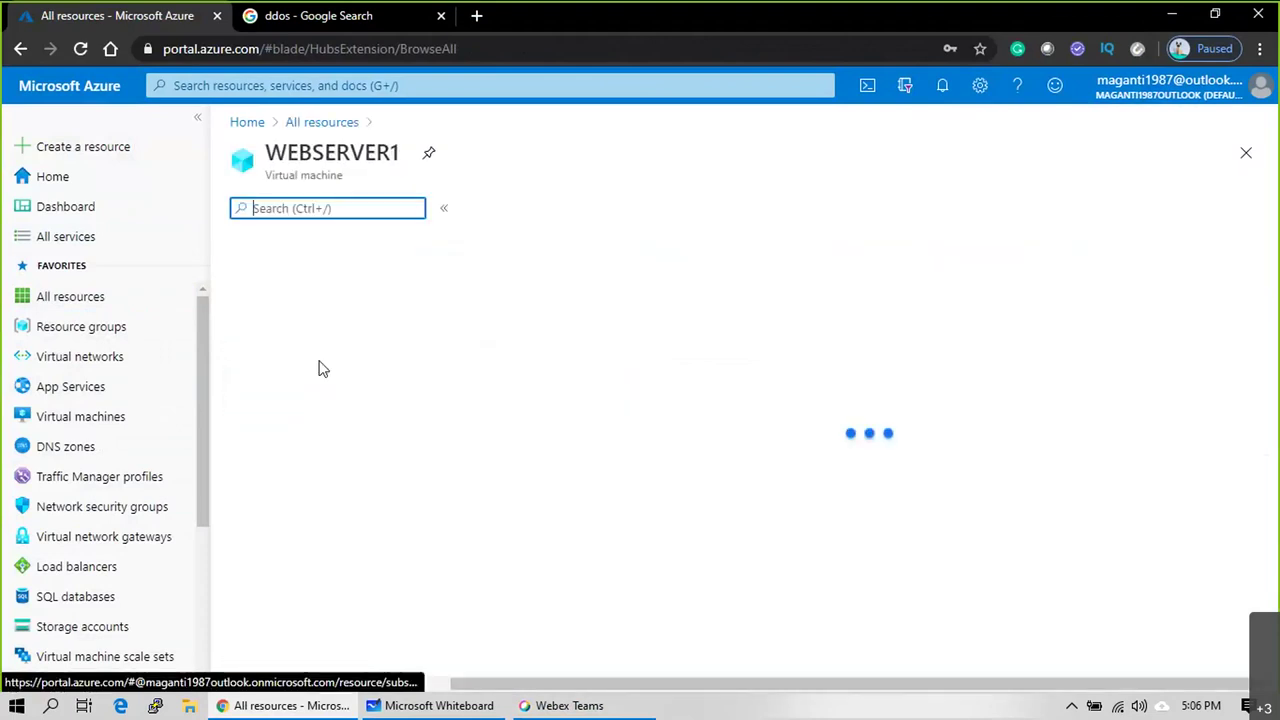
Step: List the virtual machines, highlight the last octet of WEBSERVER1's private IP address, and switch to the subnet diagram in Microsoft Whiteboard
left_click(98, 420)
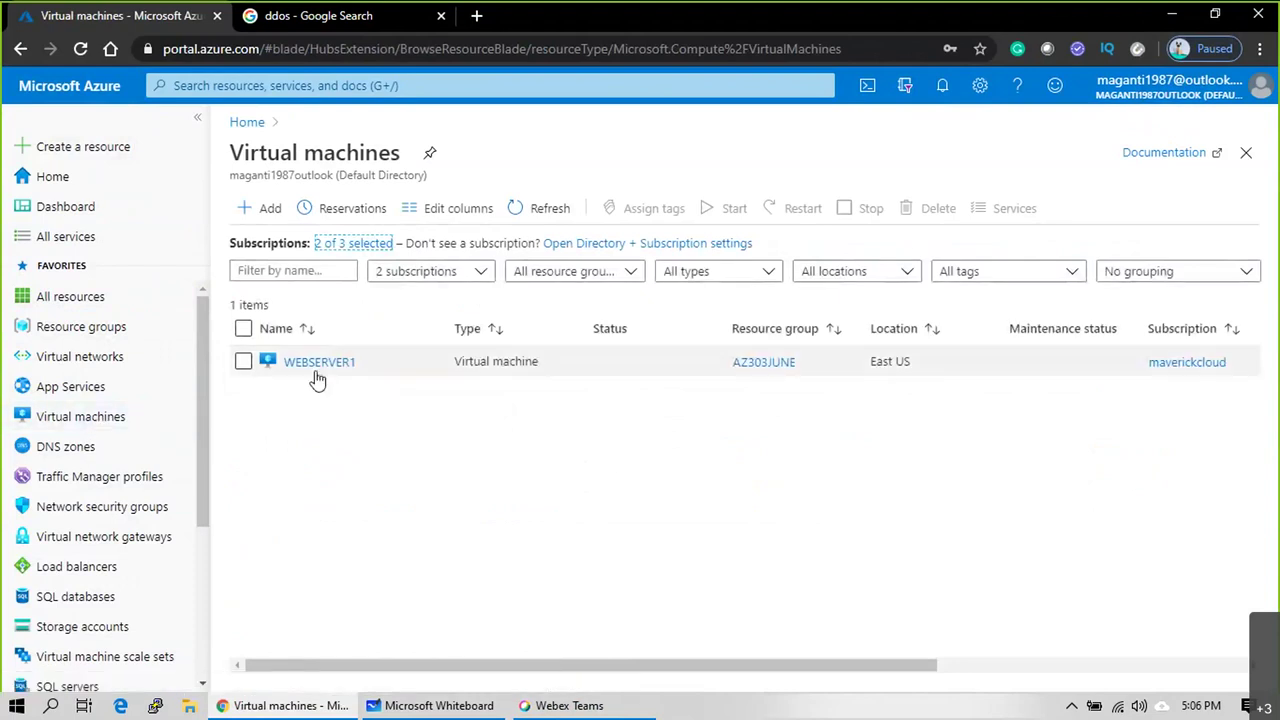
left_click_drag(608, 666, 1057, 643)
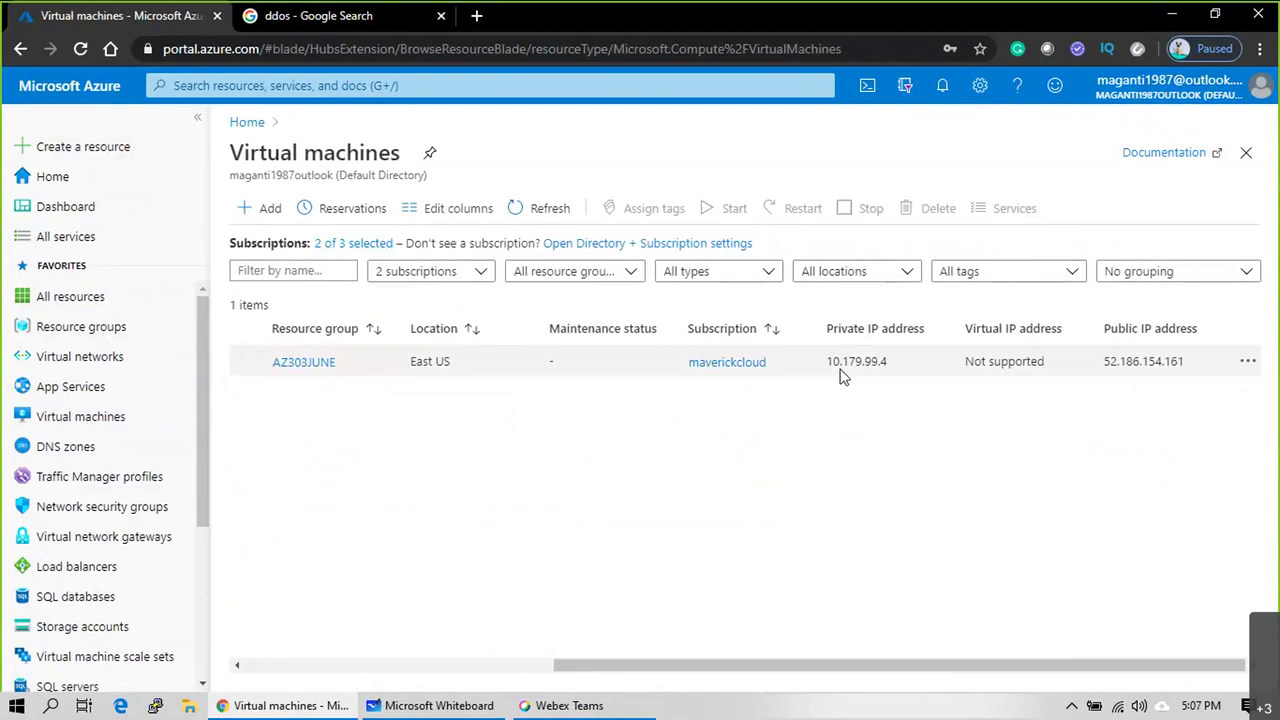
left_click_drag(829, 361, 893, 364)
left_click(882, 361)
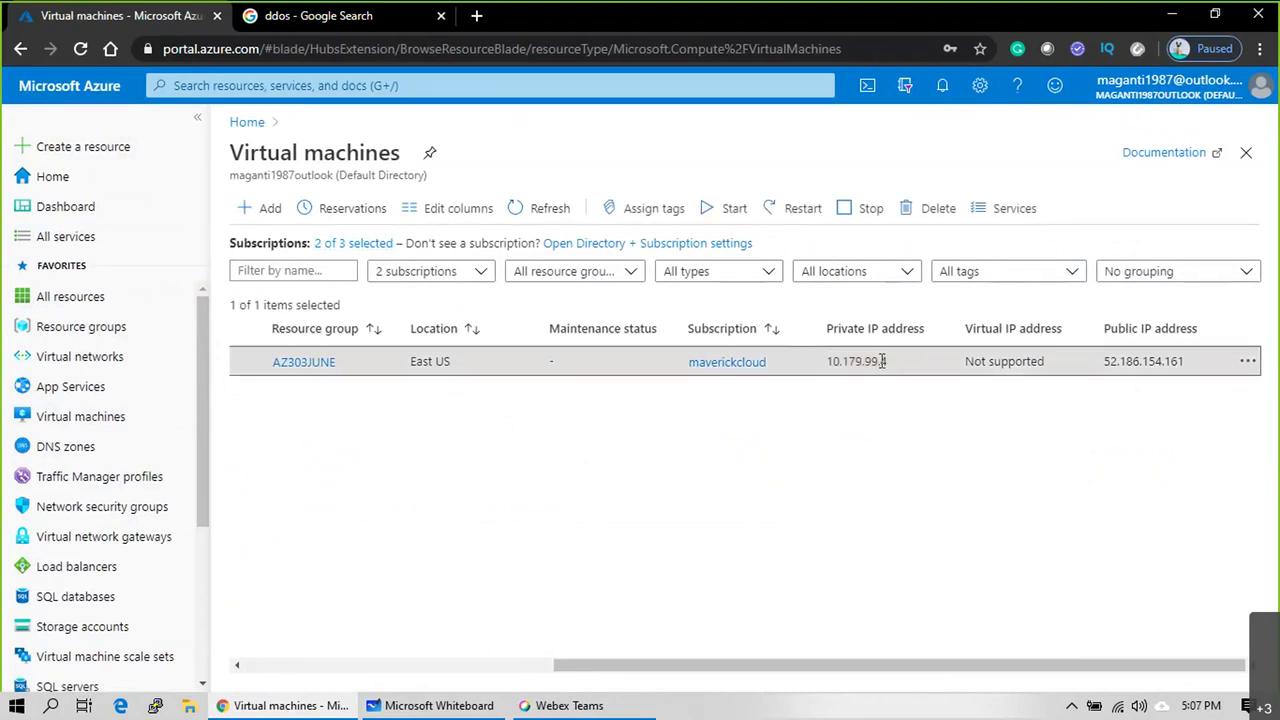
double_click(882, 361)
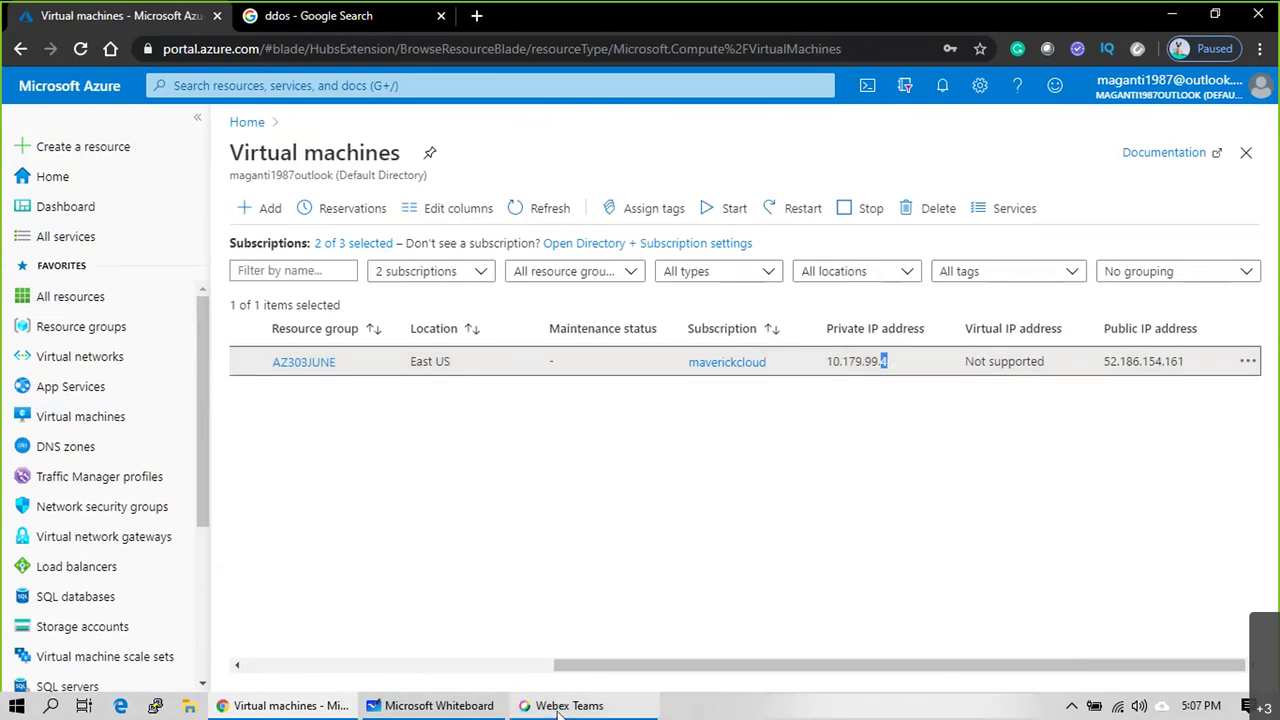
left_click(445, 706)
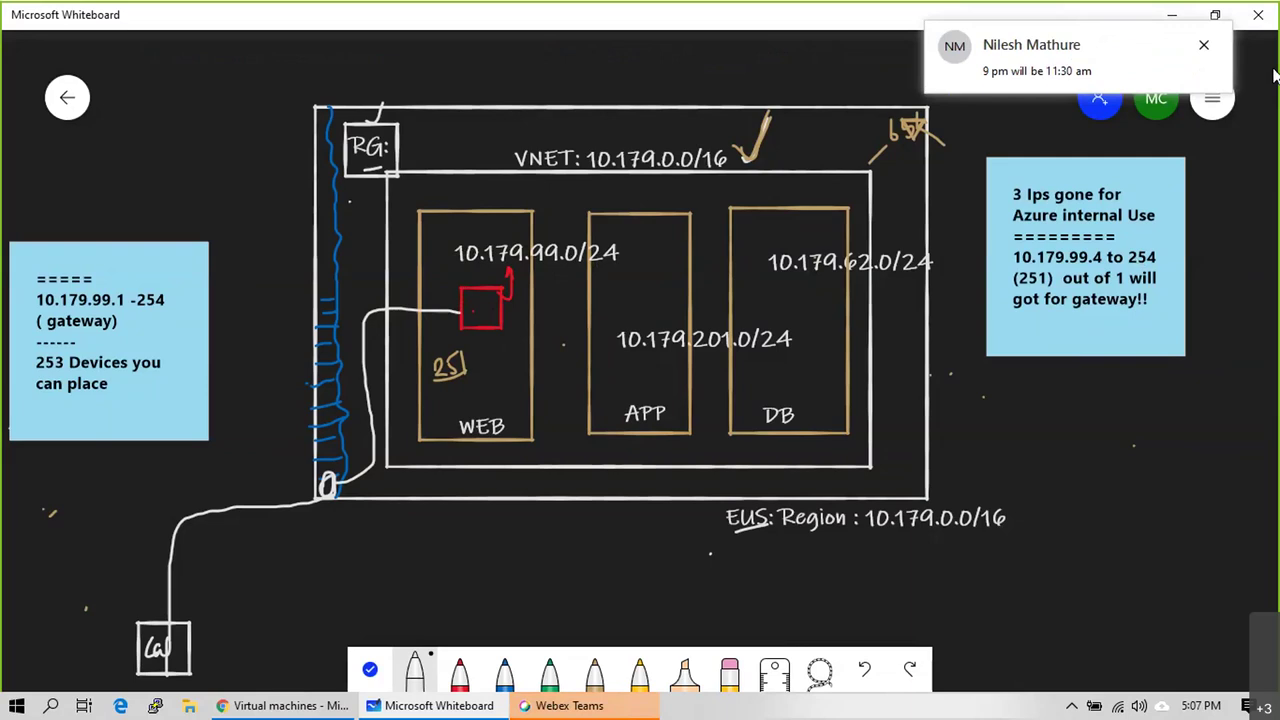
left_click(1166, 64)
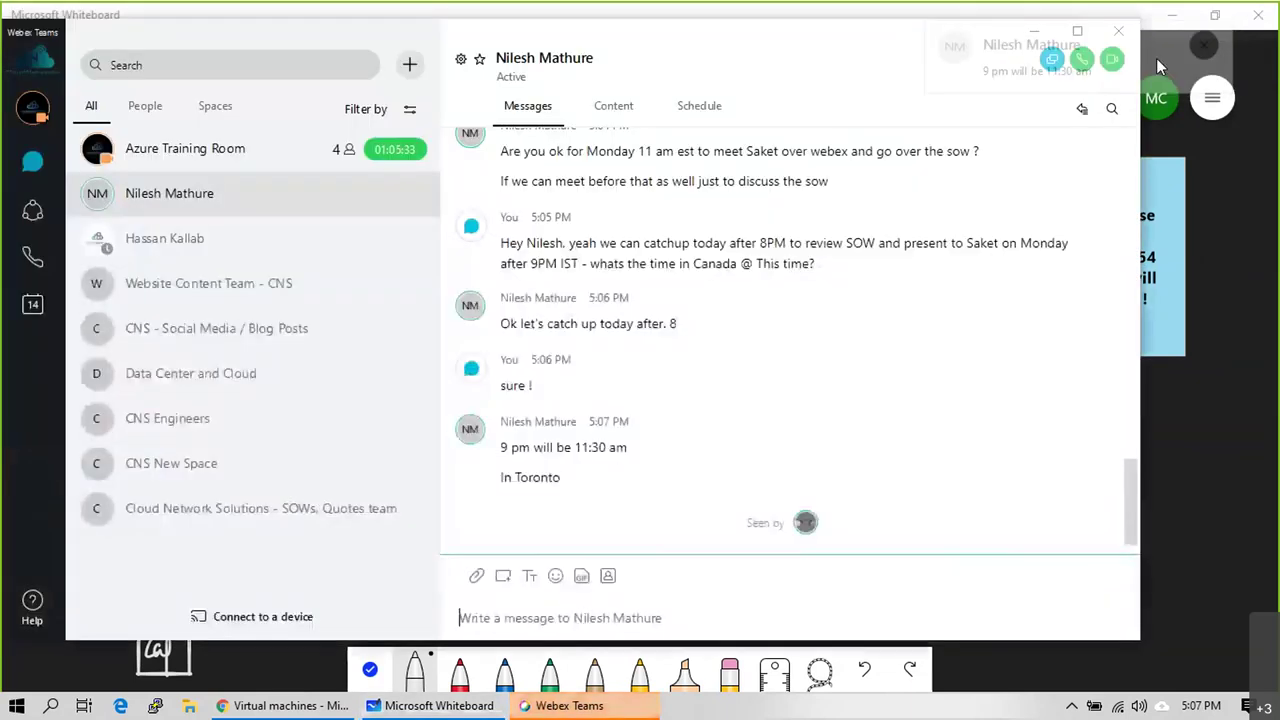
type("ok.. lets")
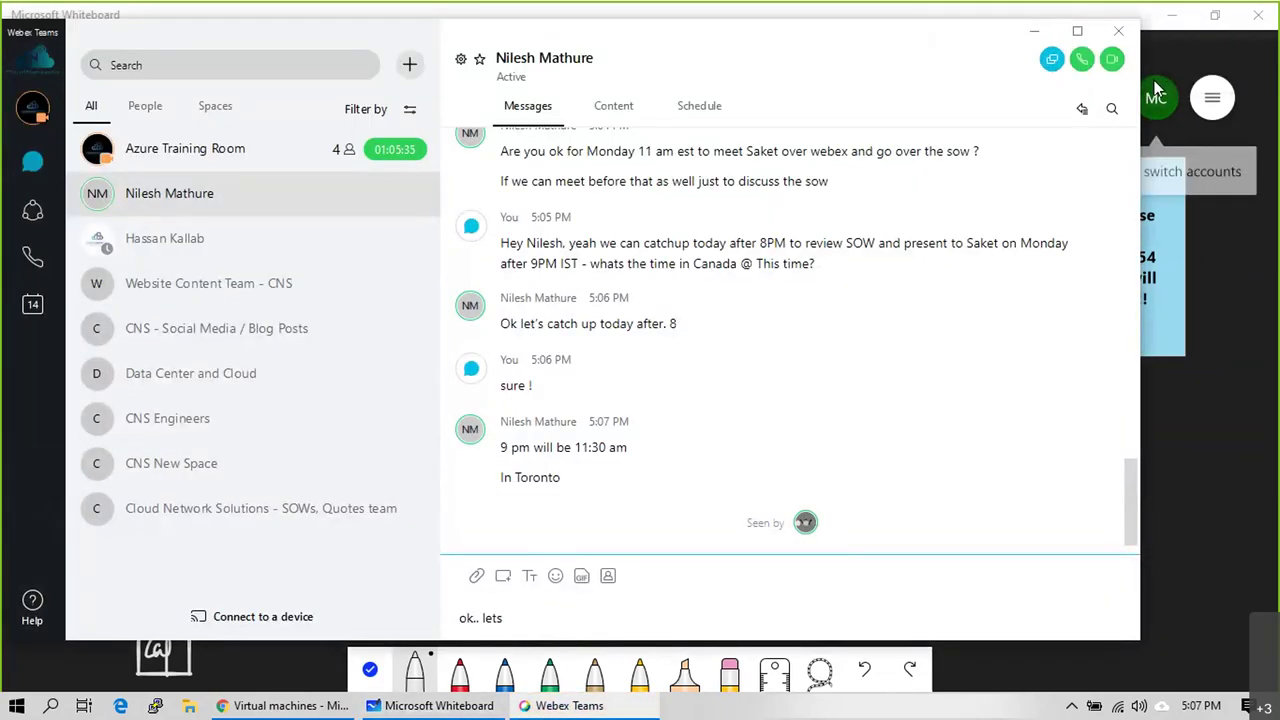
type(" talk @8pm a")
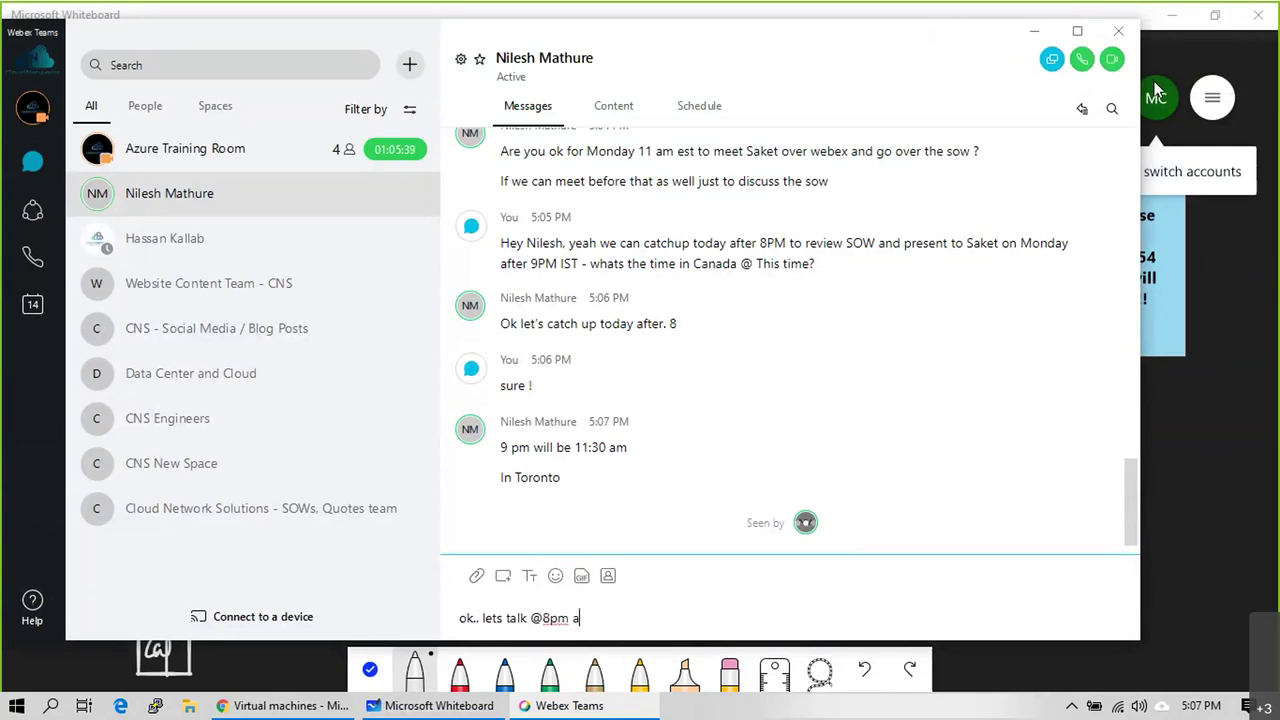
type("nd se e what we can do.. in")
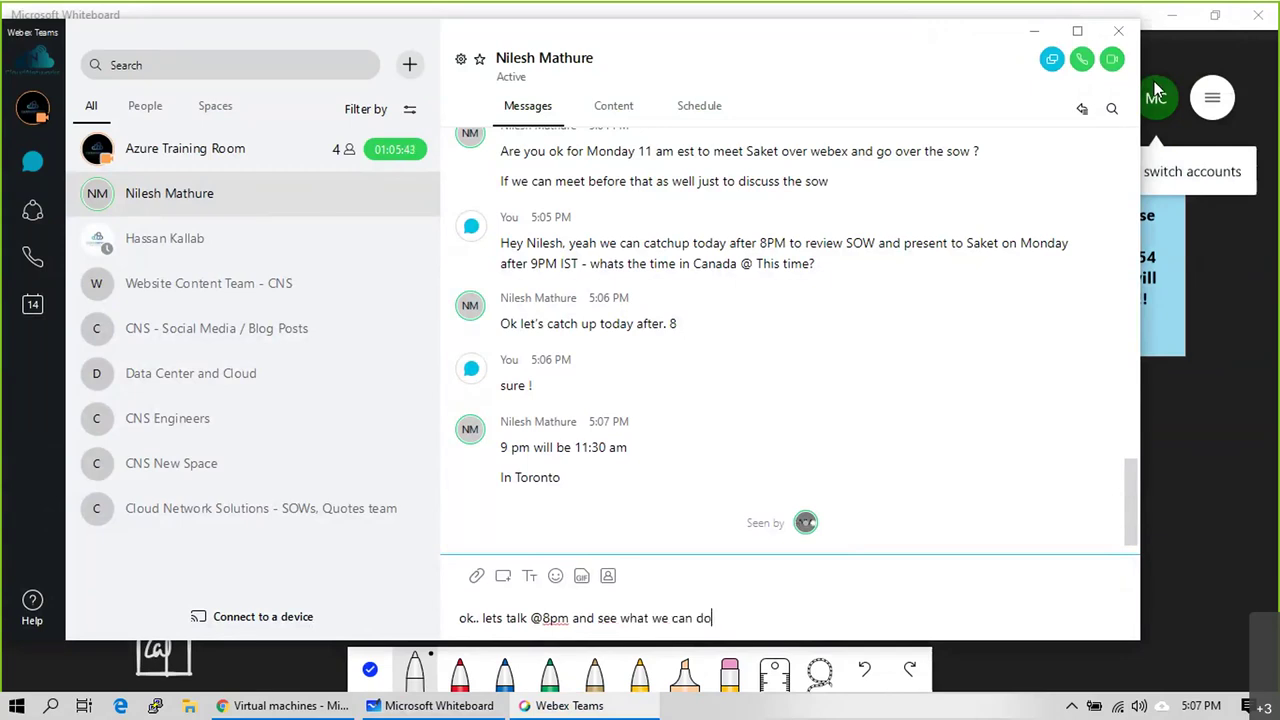
key("BackSpace")
key("BackSpace")
key("Return")
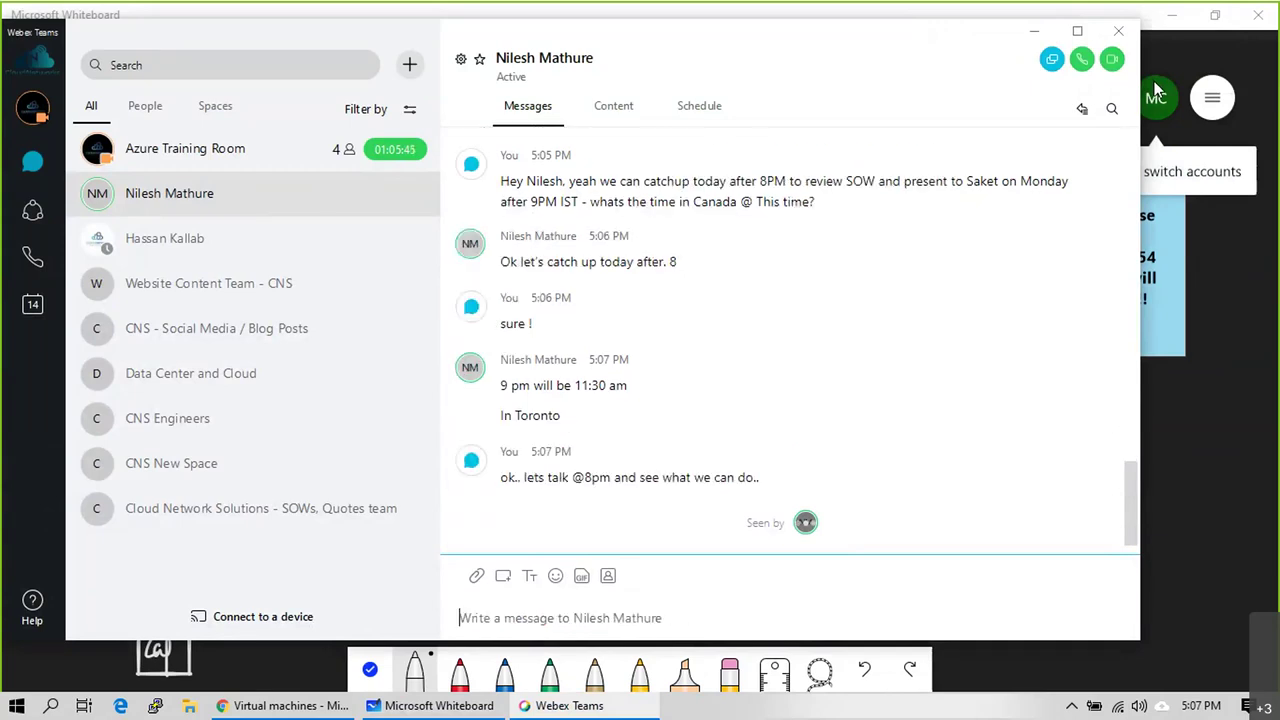
left_click(1034, 33)
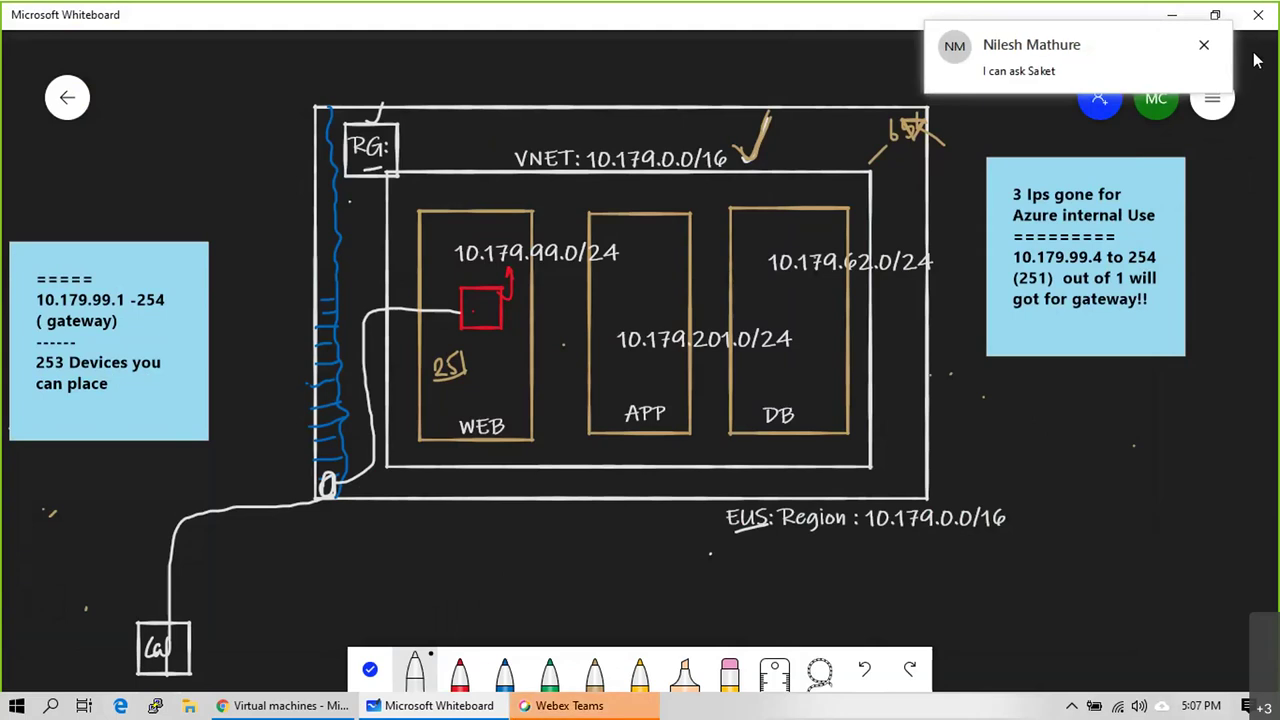
left_click(1204, 45)
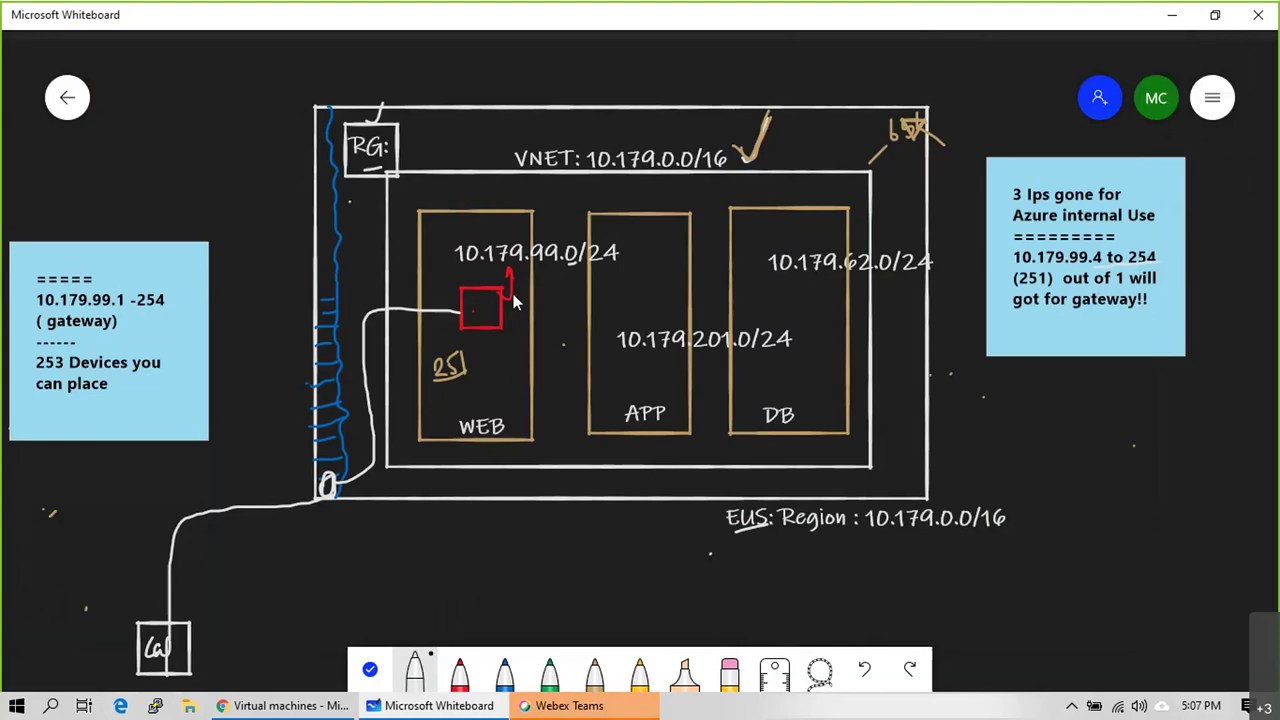
Step: Switch back to the Azure portal in Chrome and select WEBSERVER1's full public IP address for copying
left_click(272, 708)
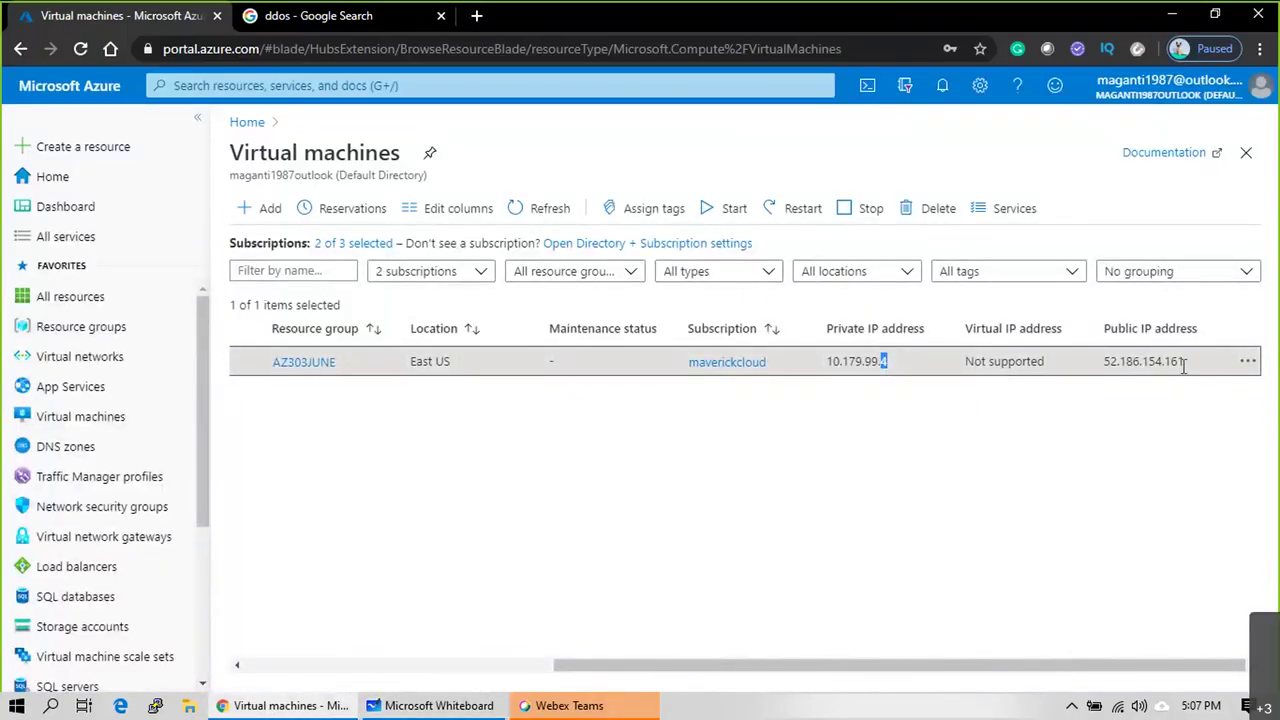
left_click_drag(1186, 361, 1107, 362)
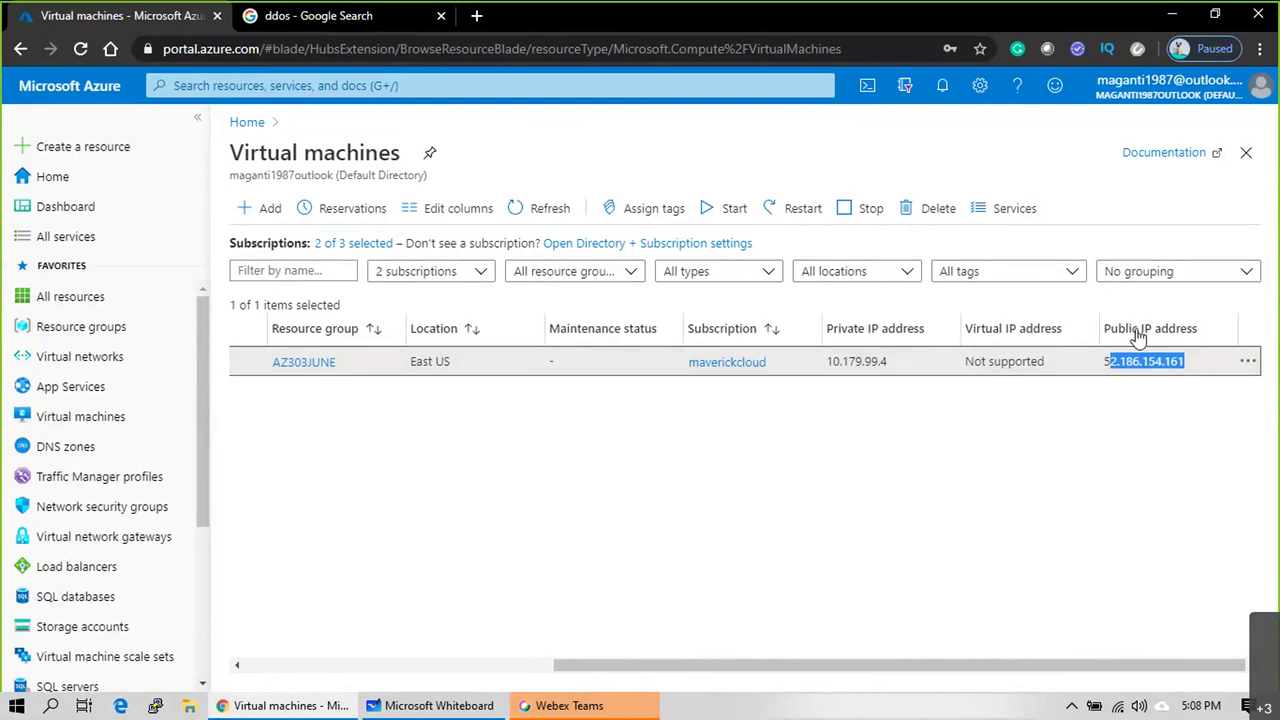
left_click(1179, 466)
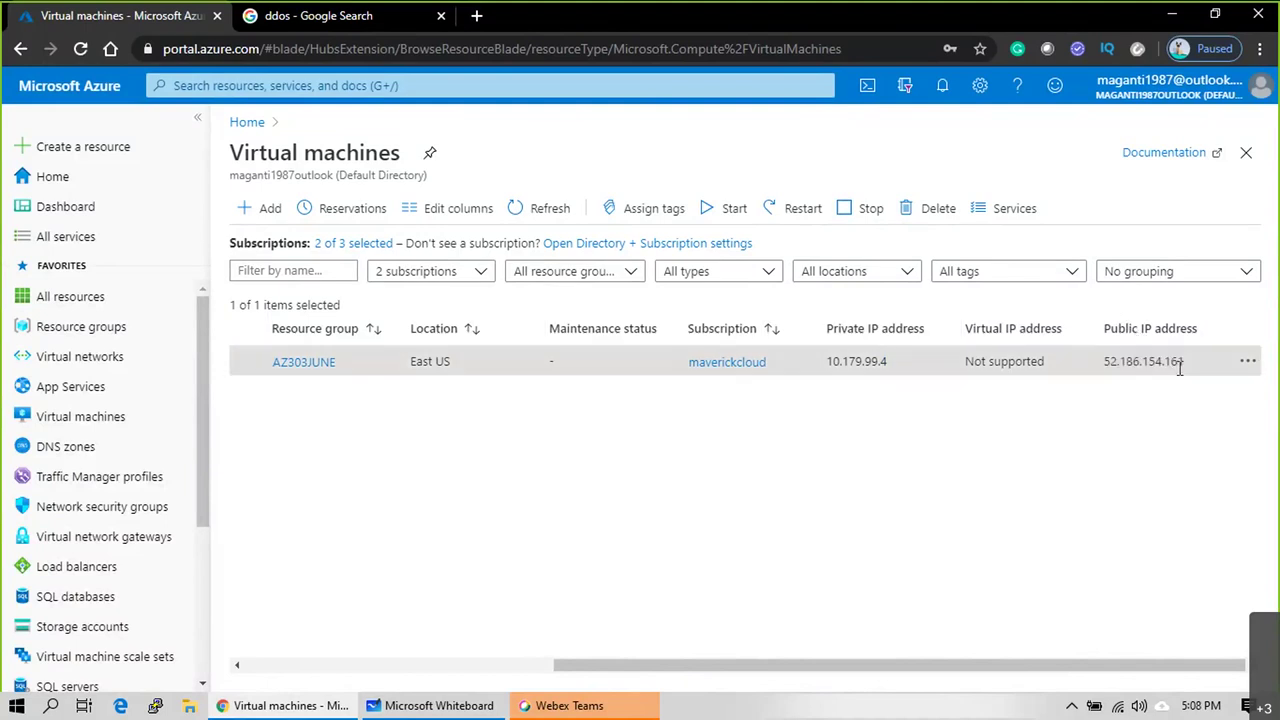
left_click_drag(1190, 370, 1100, 364)
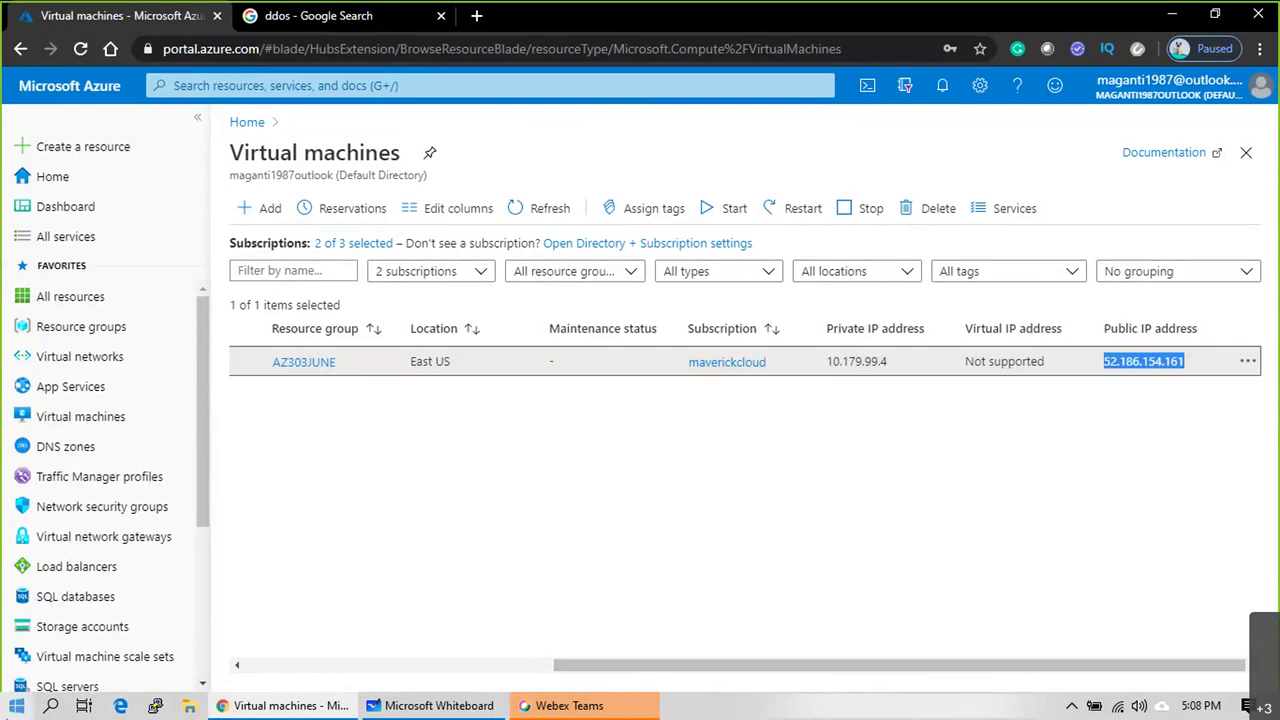
left_click(160, 706)
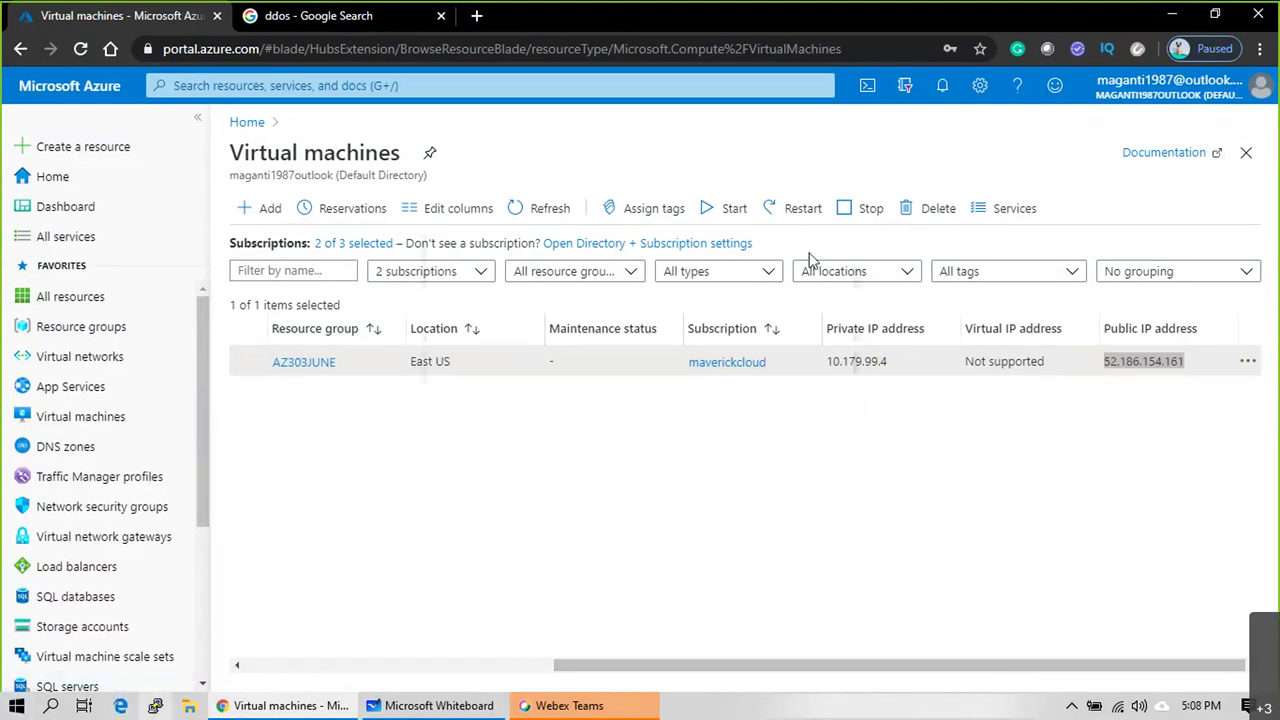
type("52.186.154.161")
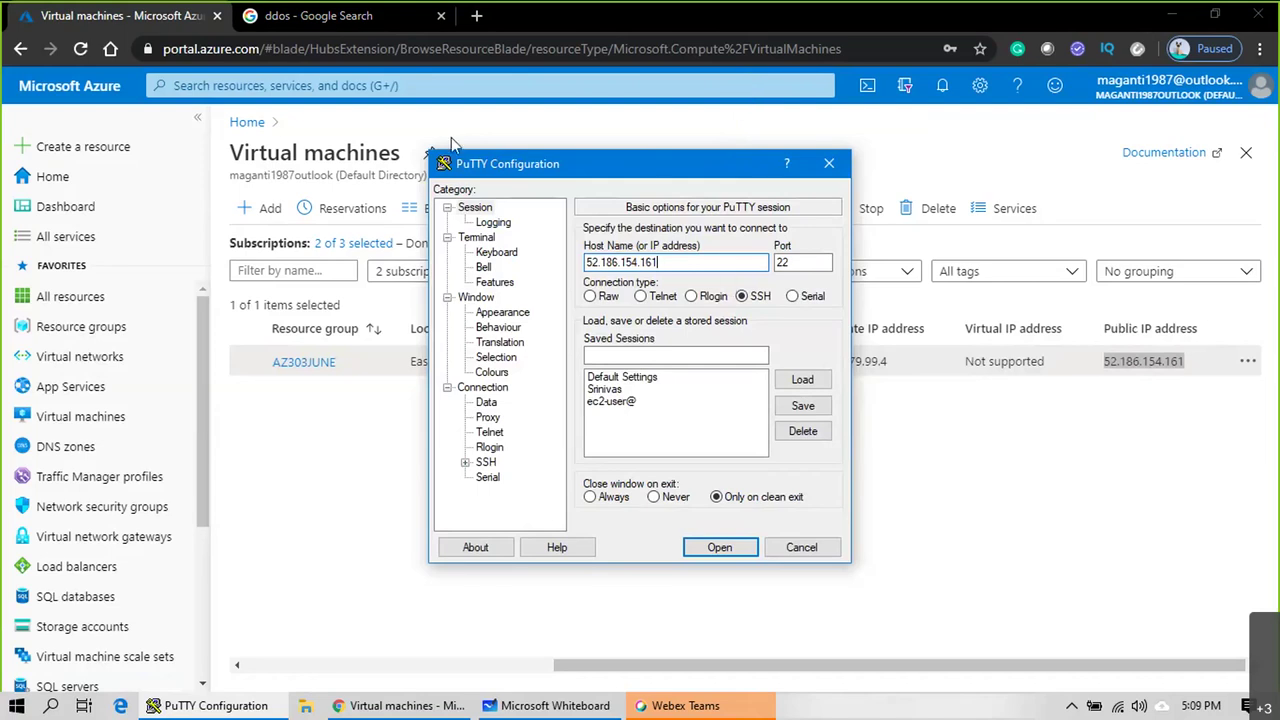
left_click_drag(455, 162, 257, 132)
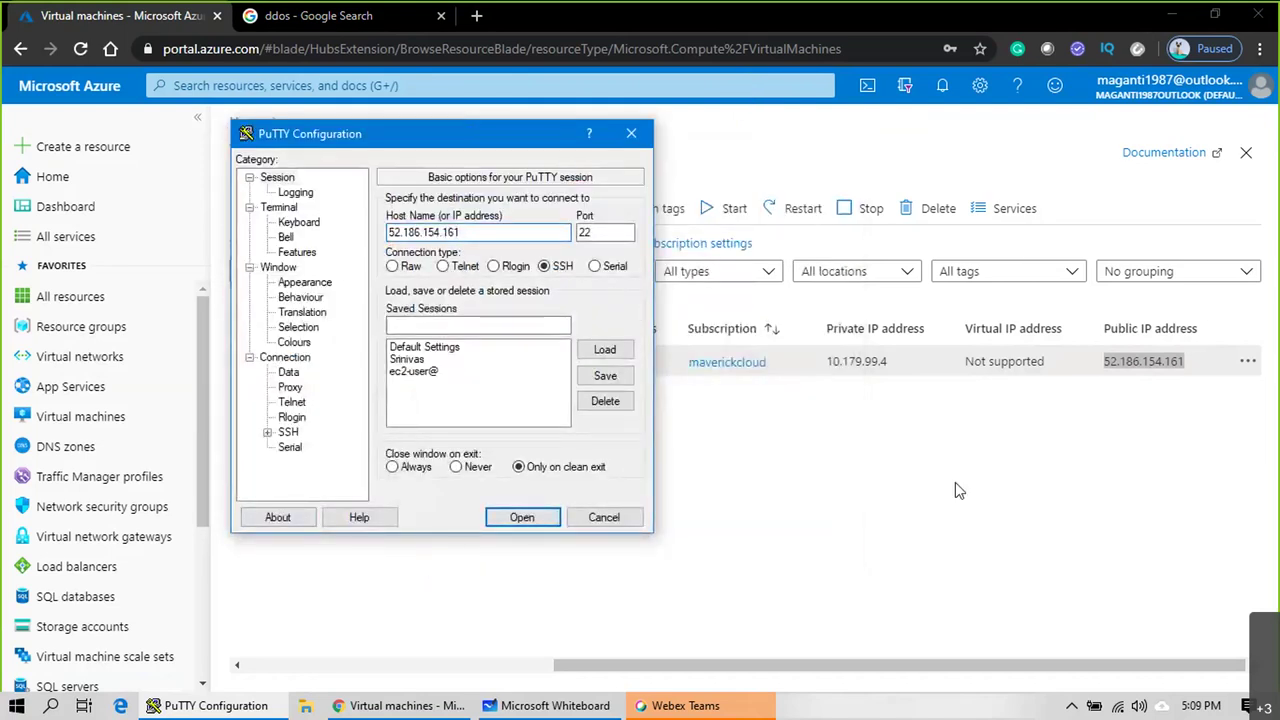
double_click(480, 228)
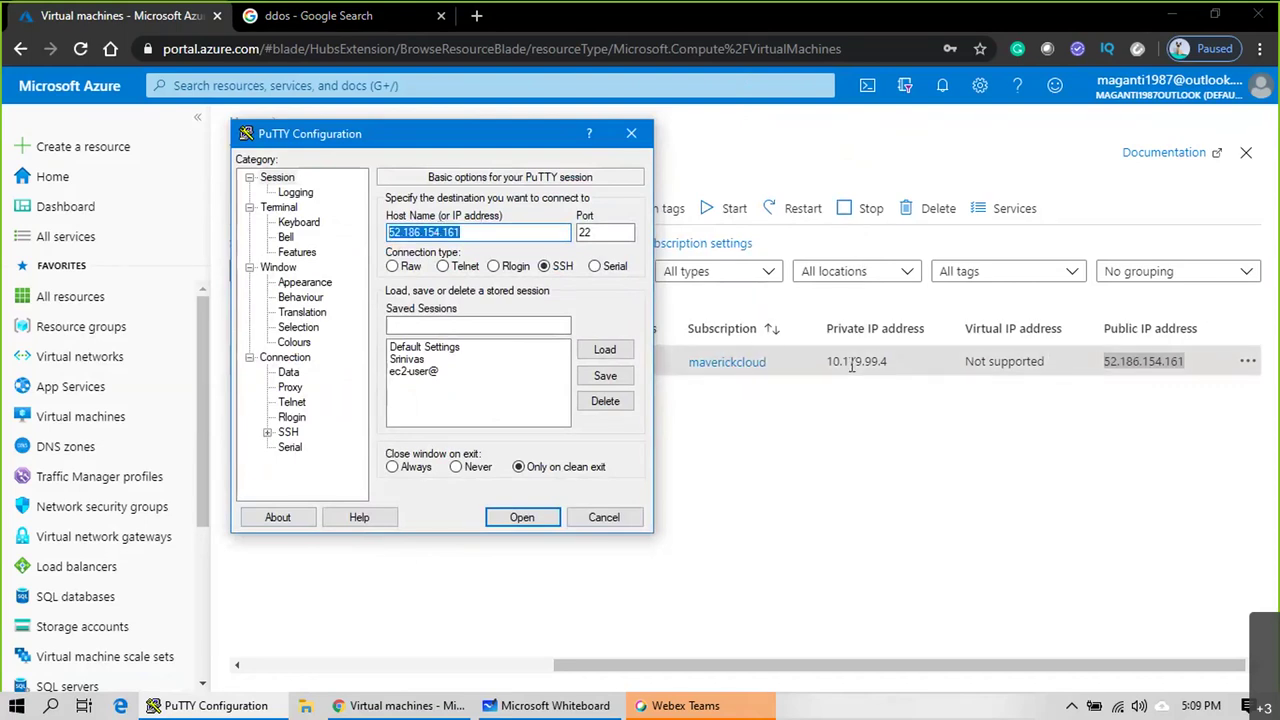
left_click(538, 240)
double_click(397, 237)
left_click(397, 237)
type("sr")
type("inivas@")
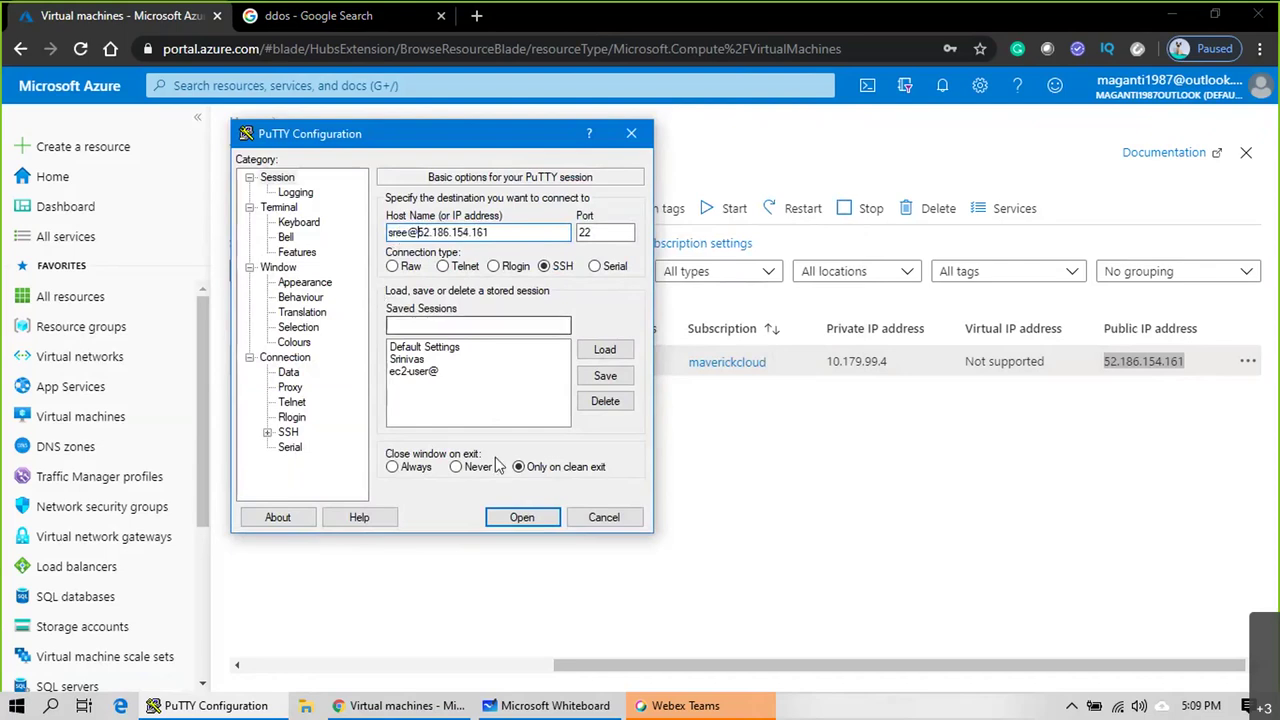
Step: Start the SSH session to WEBSERVER1 and log in with the administrator account password
left_click(522, 517)
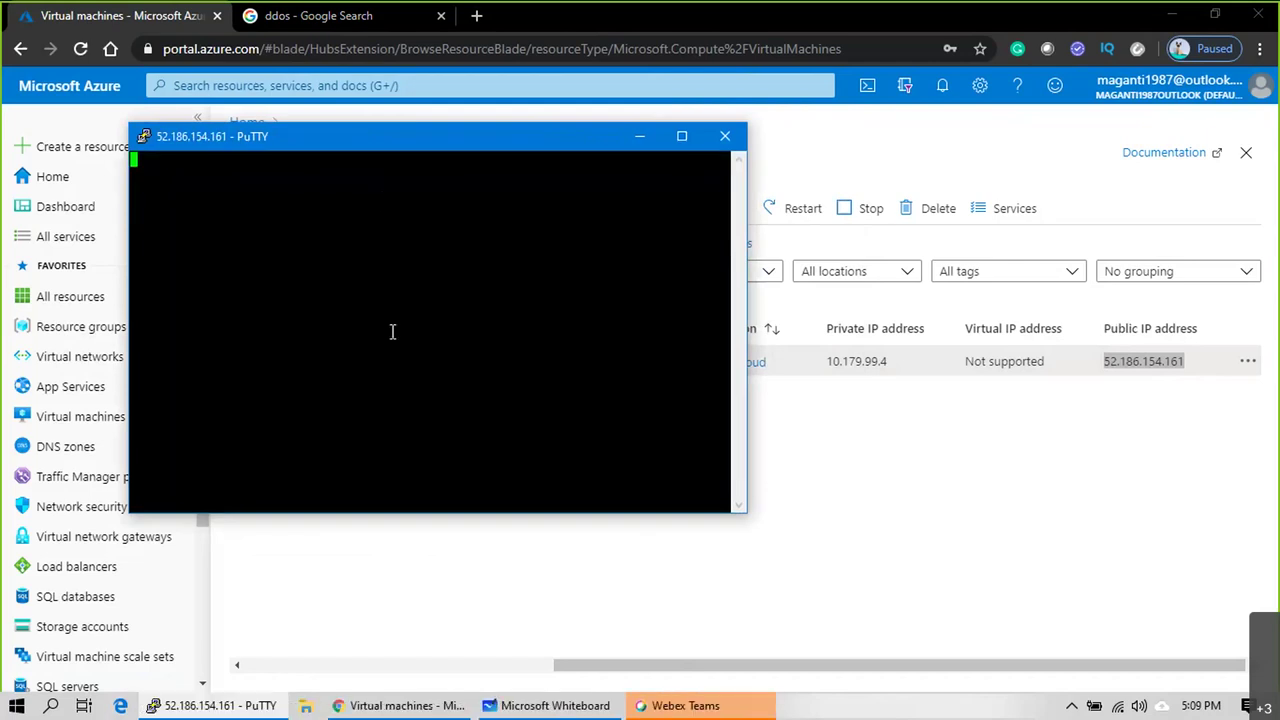
left_click(587, 480)
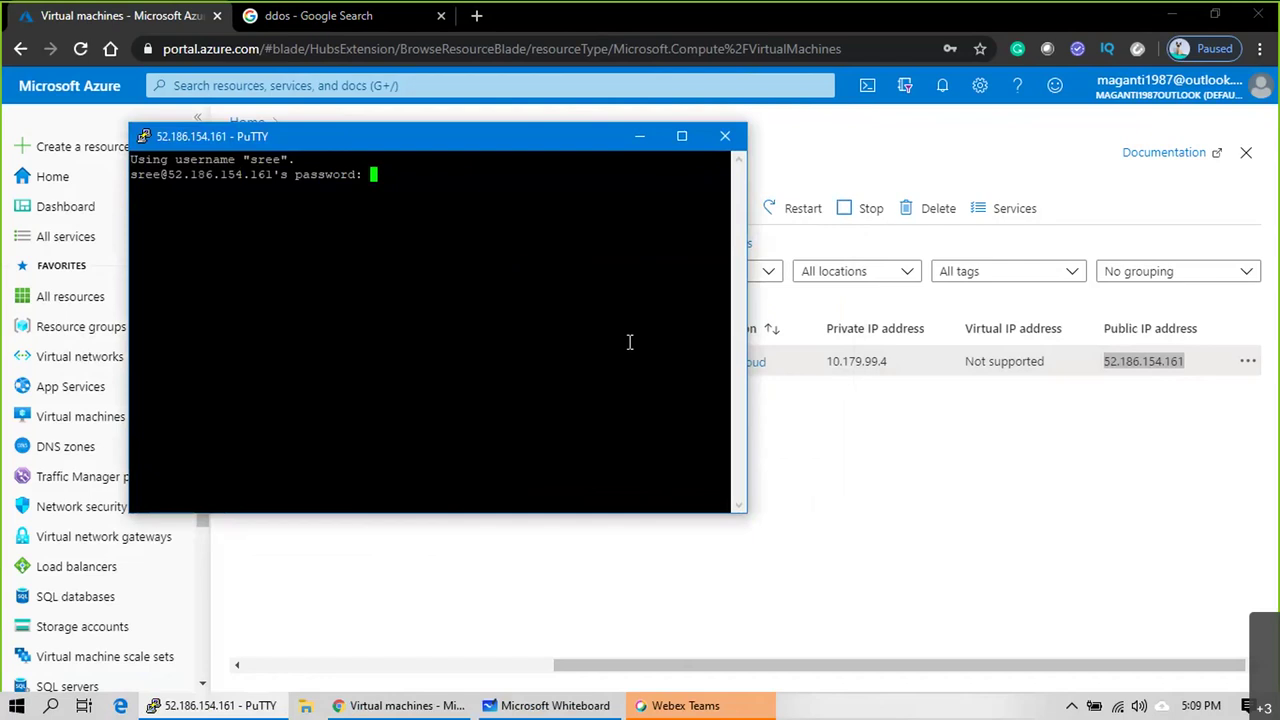
key("Return")
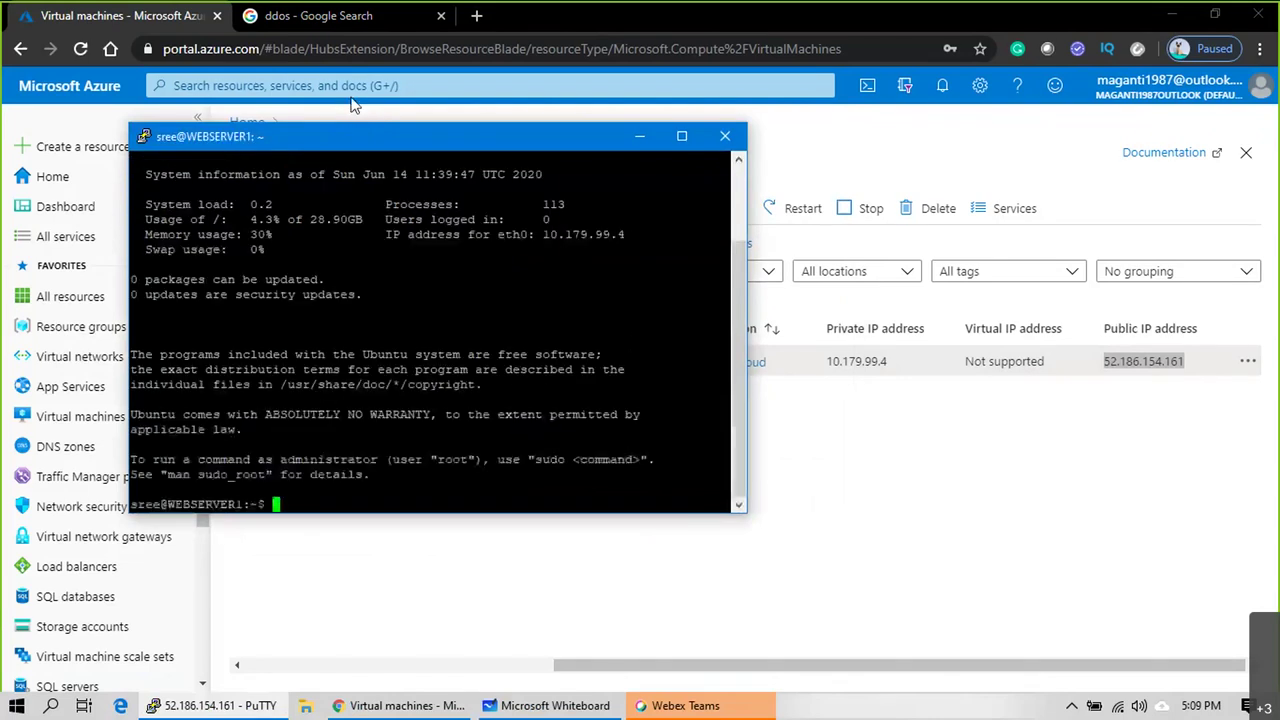
Step: Maximize the terminal window and run ifconfig to list the server's network interfaces
double_click(318, 128)
type("ifconfig")
key("Return")
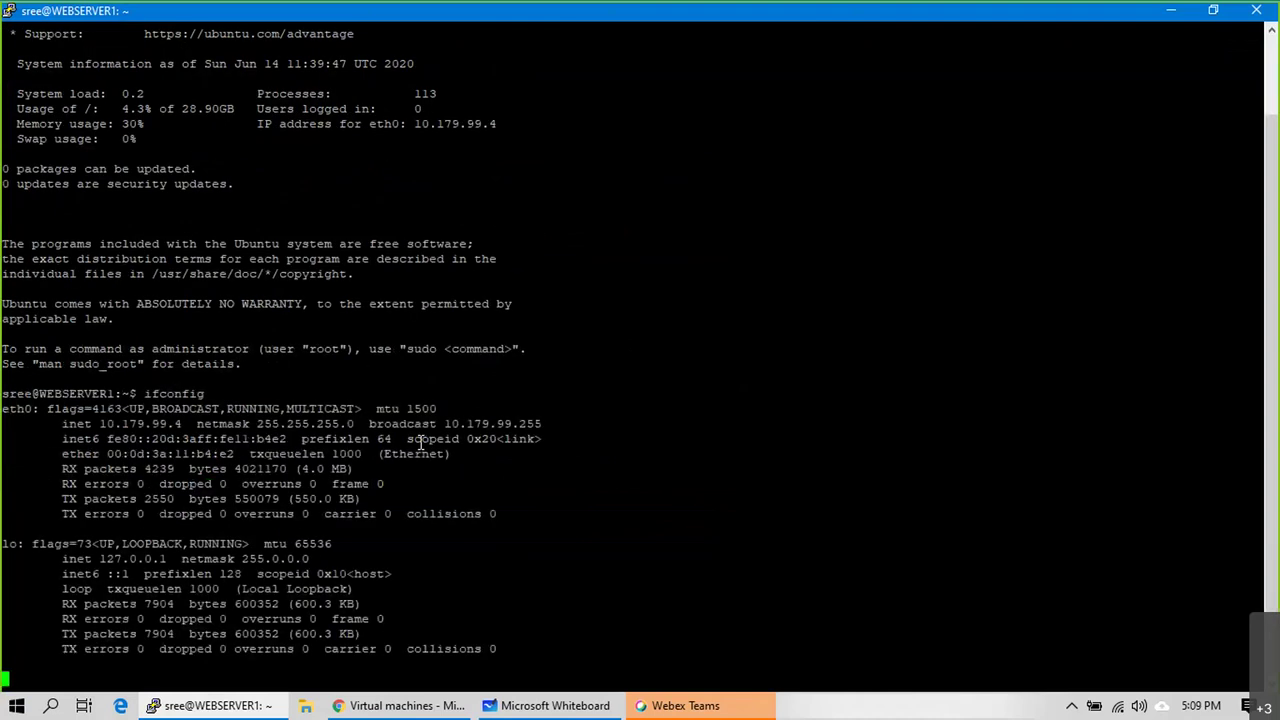
Step: Change the PuTTY session's terminal font to Ubuntu Mono, keeping the Regular style and size 10
right_click(310, 12)
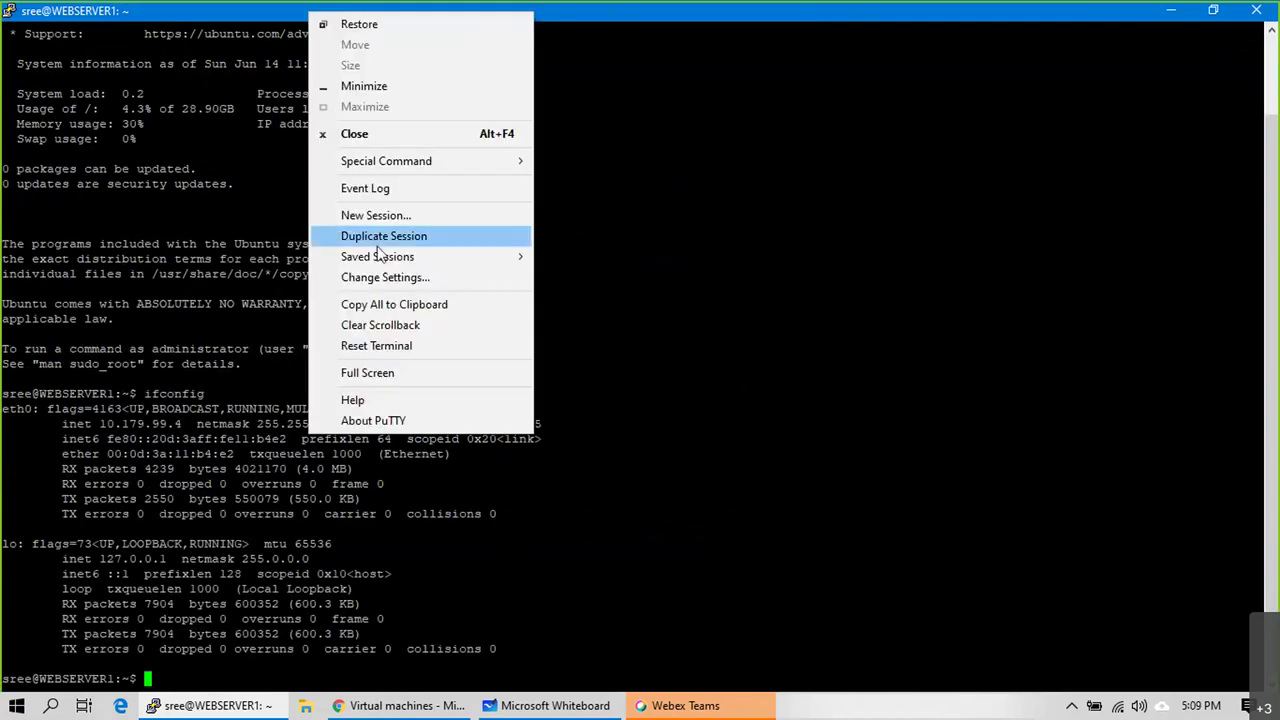
left_click(386, 277)
left_click(485, 402)
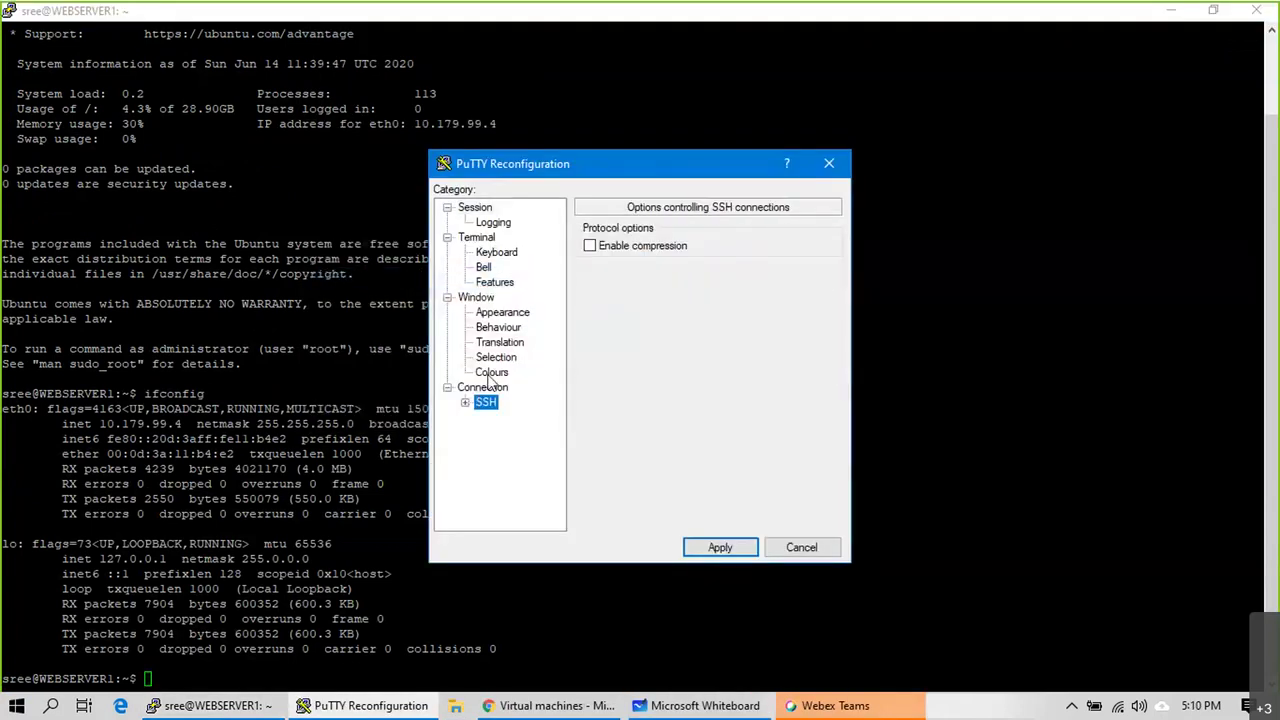
left_click(501, 313)
left_click(820, 340)
scroll(543, 400, "down", 1)
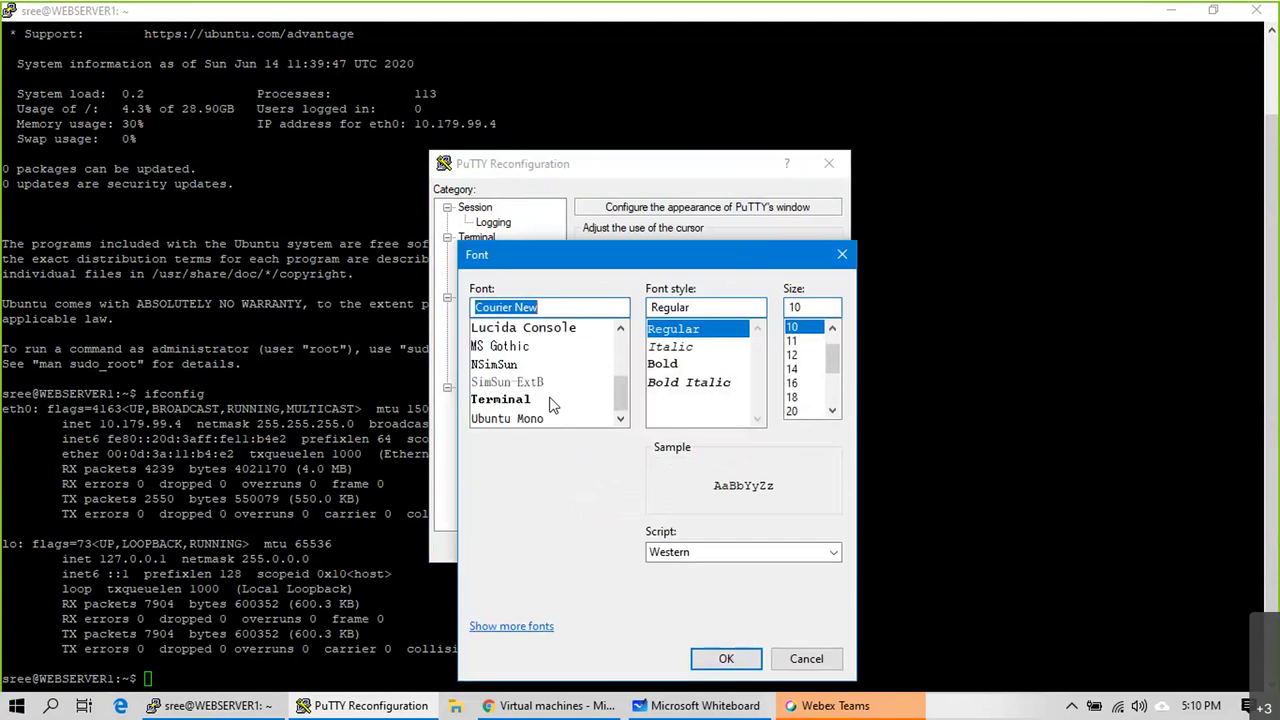
left_click(540, 419)
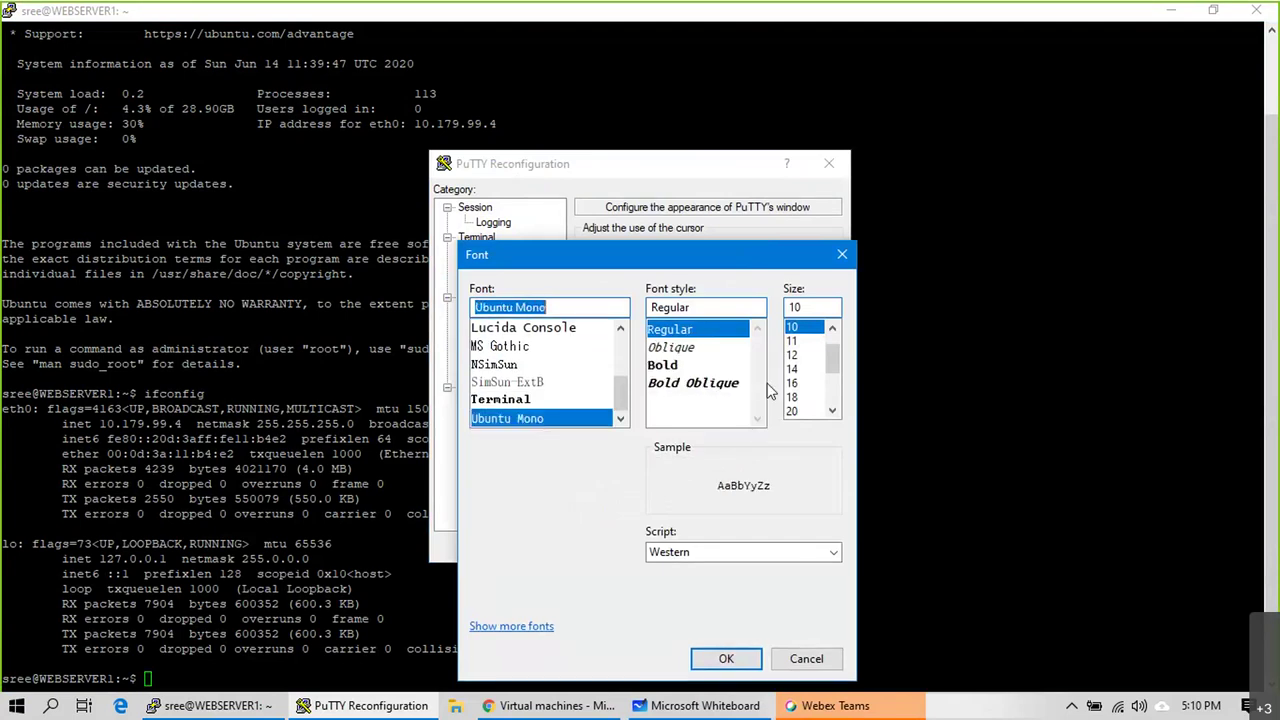
left_click(726, 658)
left_click(640, 546)
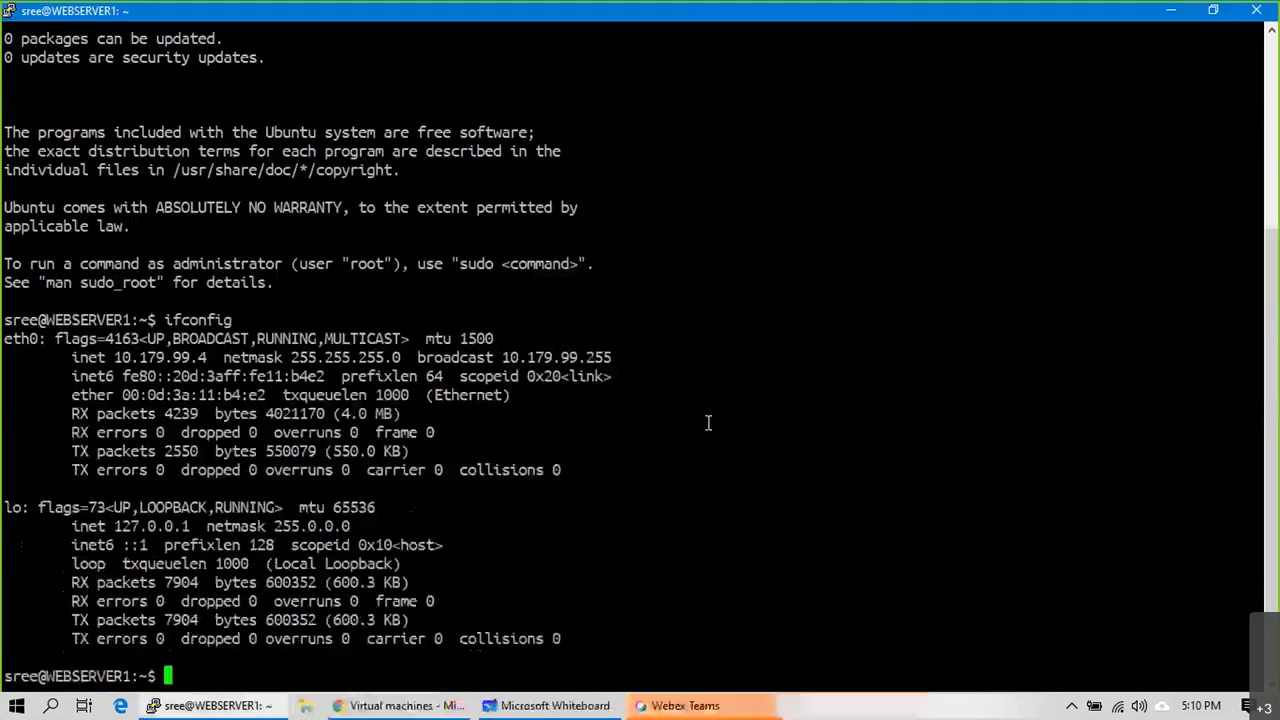
Step: Clear the terminal screen and add a few blank prompt lines
type("clear")
key("Return")
key("Return")
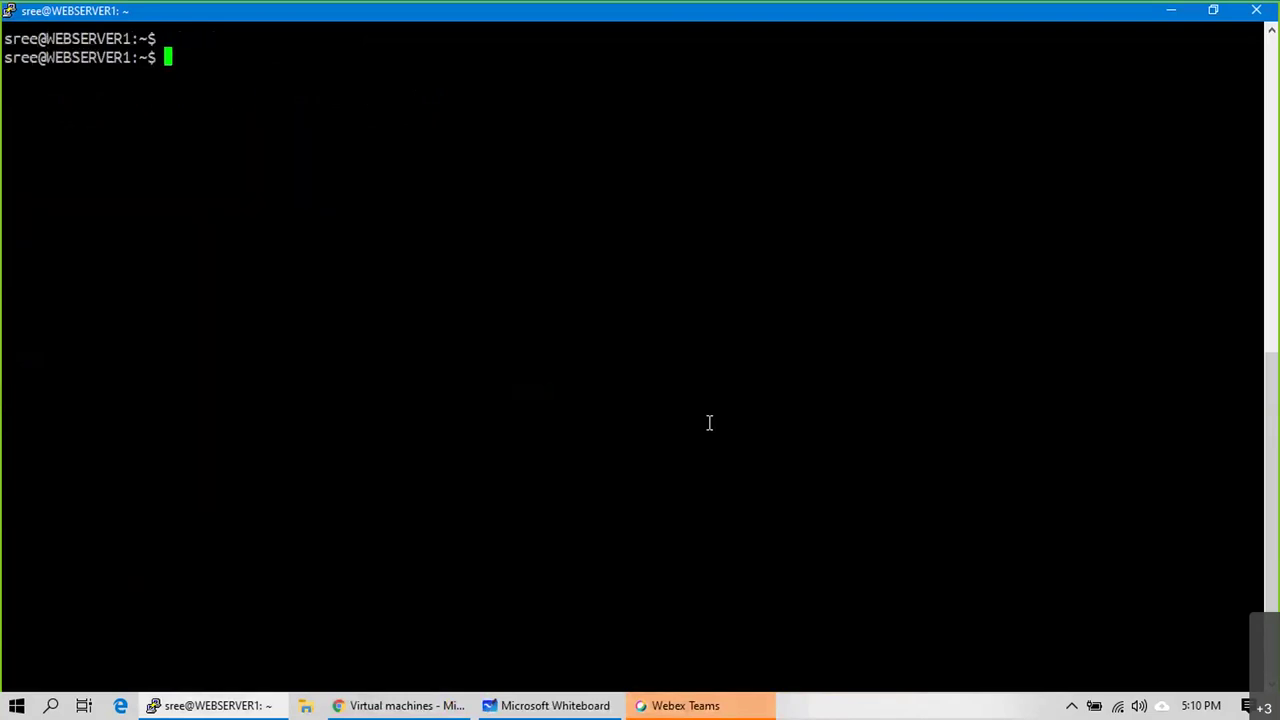
key("Return")
key("Return")
key("Return")
key("Return")
Step: Switch to the root account with sudo su - and run ifconfig
type("sudo ")
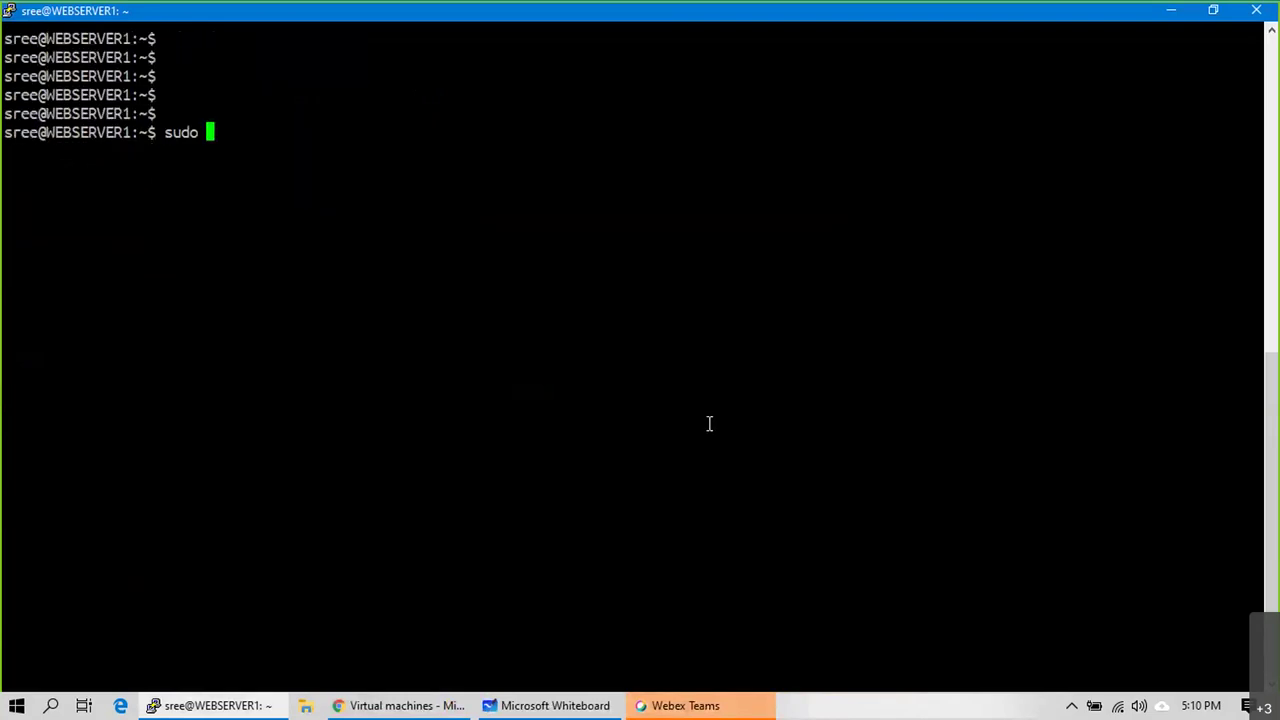
type("su -")
key("Return")
type("ifconfig")
key("Return")
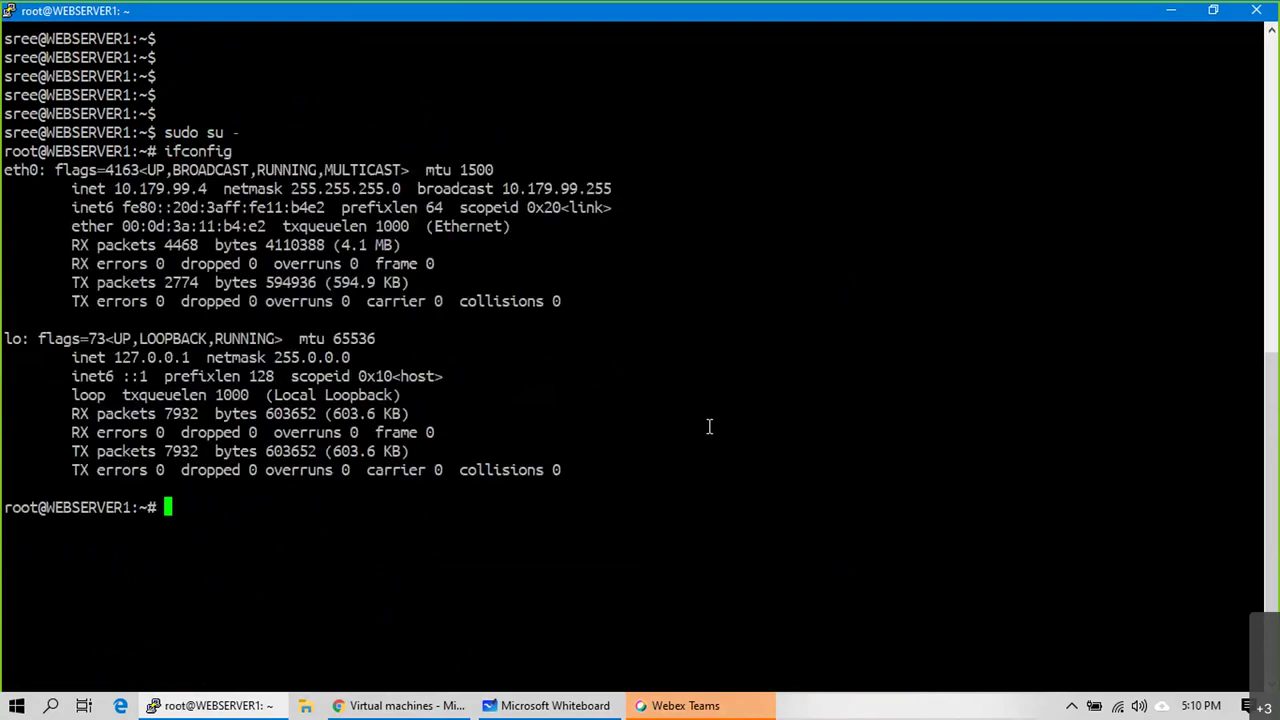
Step: Examine the IP address, netmask, broadcast and remaining details of eth0 in the ifconfig output
left_click_drag(122, 188, 172, 188)
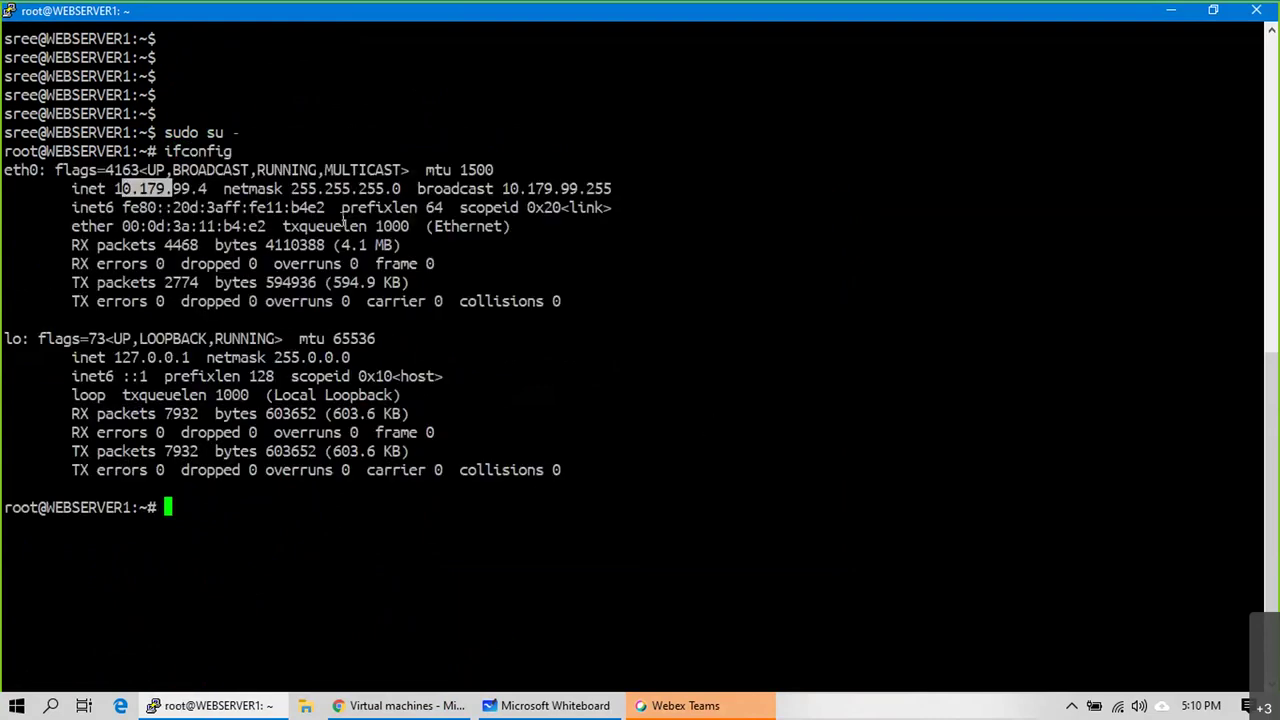
left_click_drag(299, 188, 376, 188)
left_click_drag(509, 188, 585, 188)
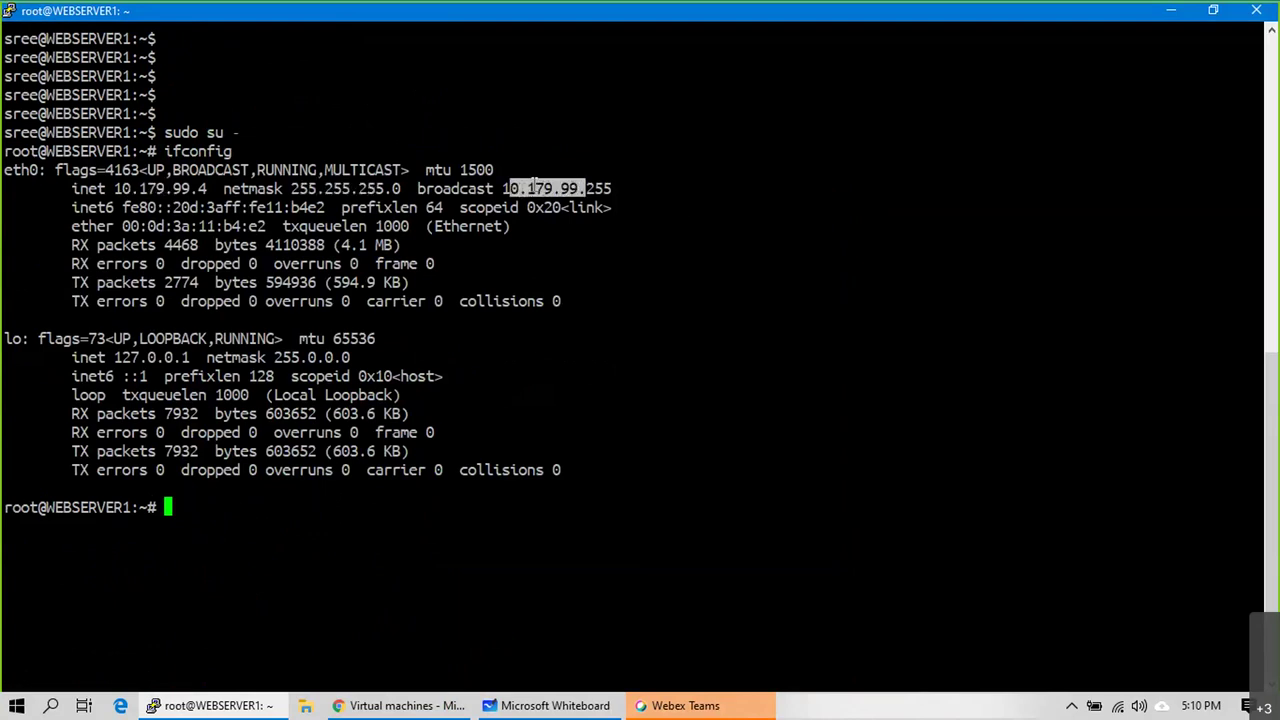
left_click_drag(122, 207, 1080, 301)
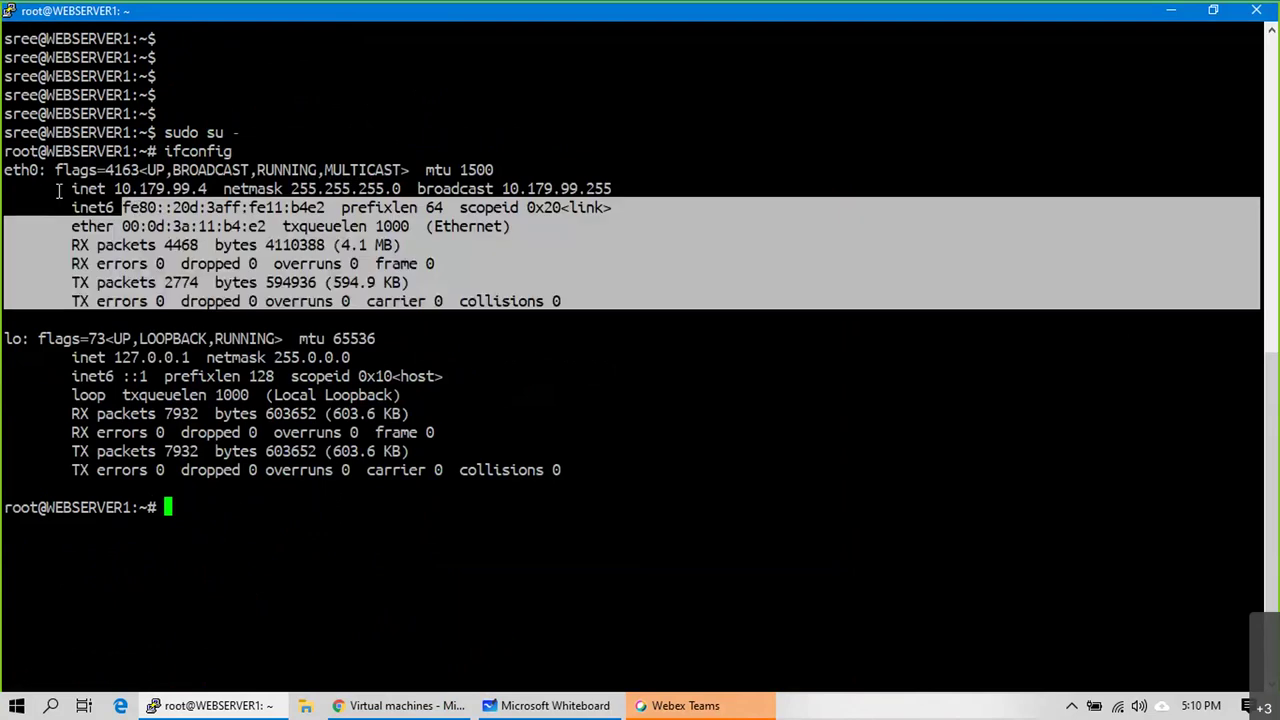
left_click(244, 188)
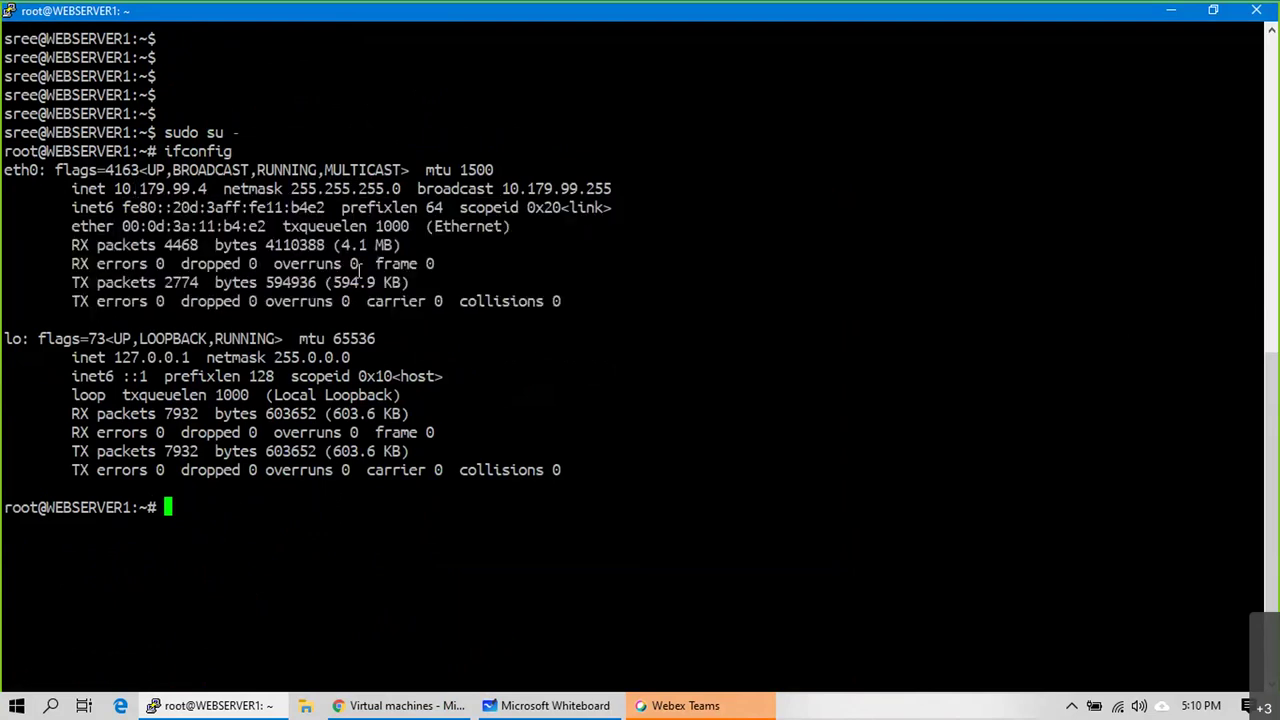
Step: Switch to the Azure portal in Chrome and start a new virtual machine named WEBSERVER2 in resource group AZ303JUNE
left_click(357, 707)
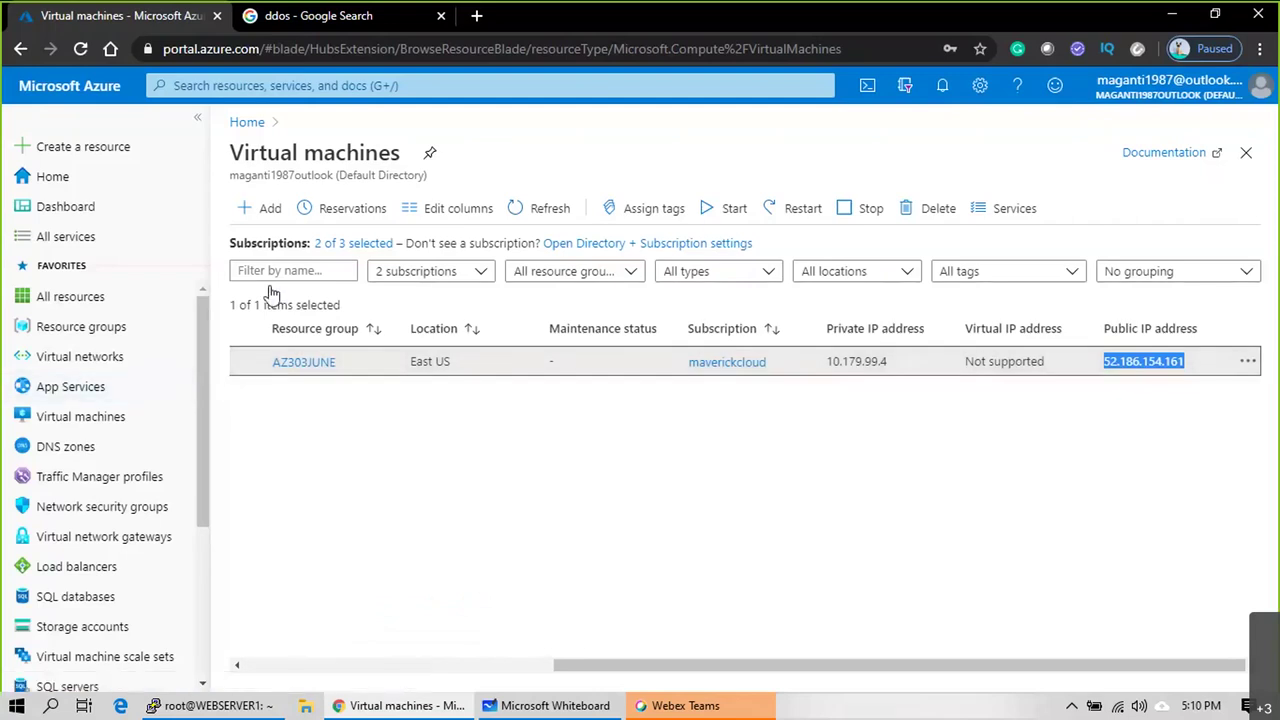
left_click_drag(643, 666, 294, 643)
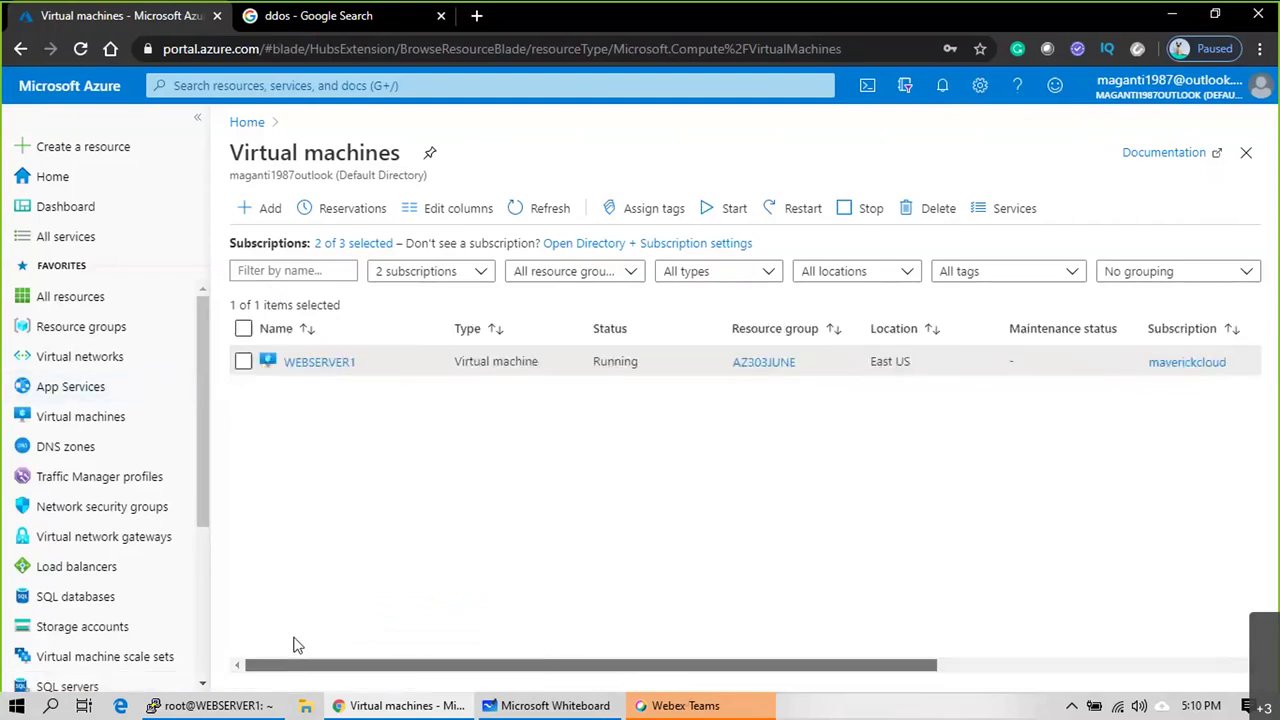
left_click(258, 214)
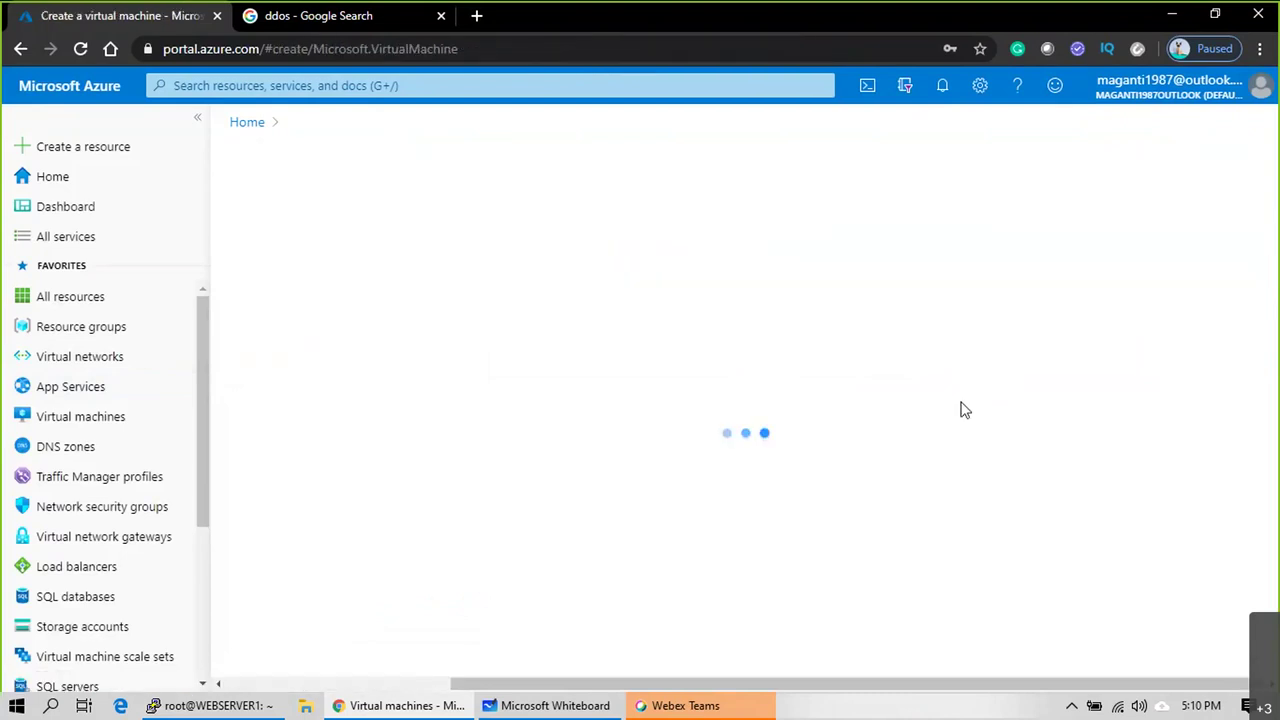
left_click(540, 447)
left_click(545, 523)
left_click(536, 533)
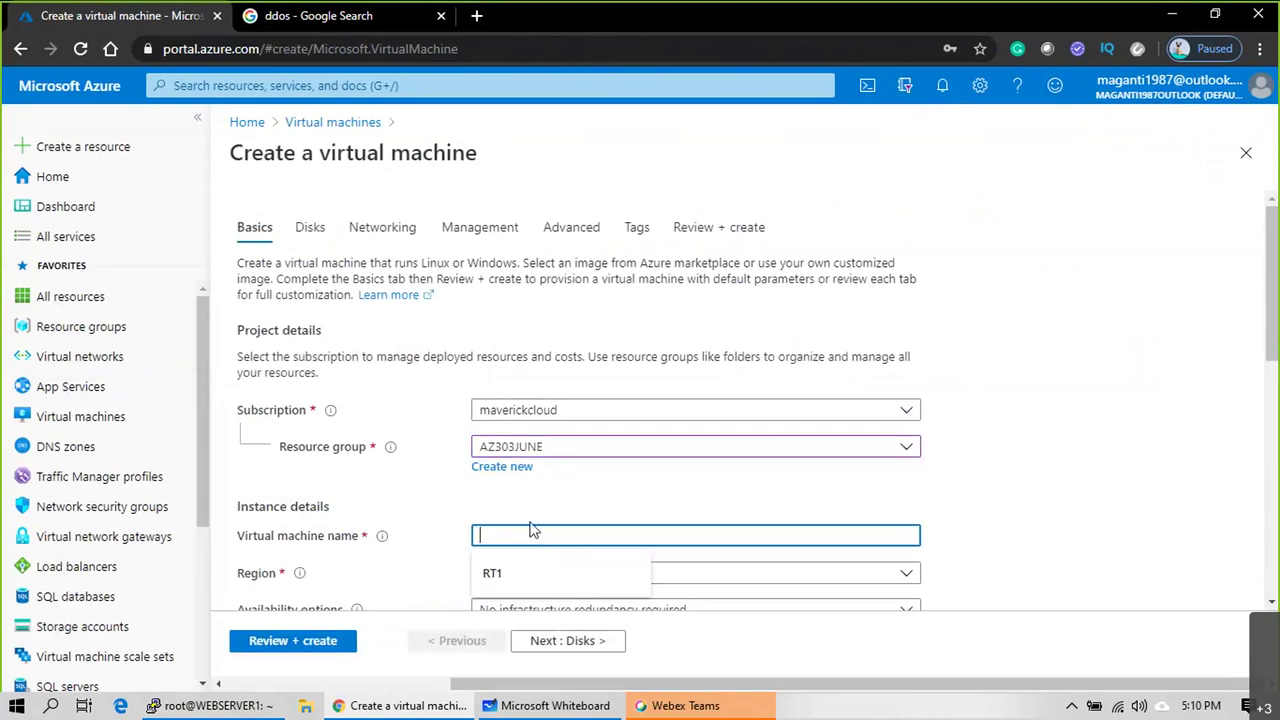
type("WEBSERVER2")
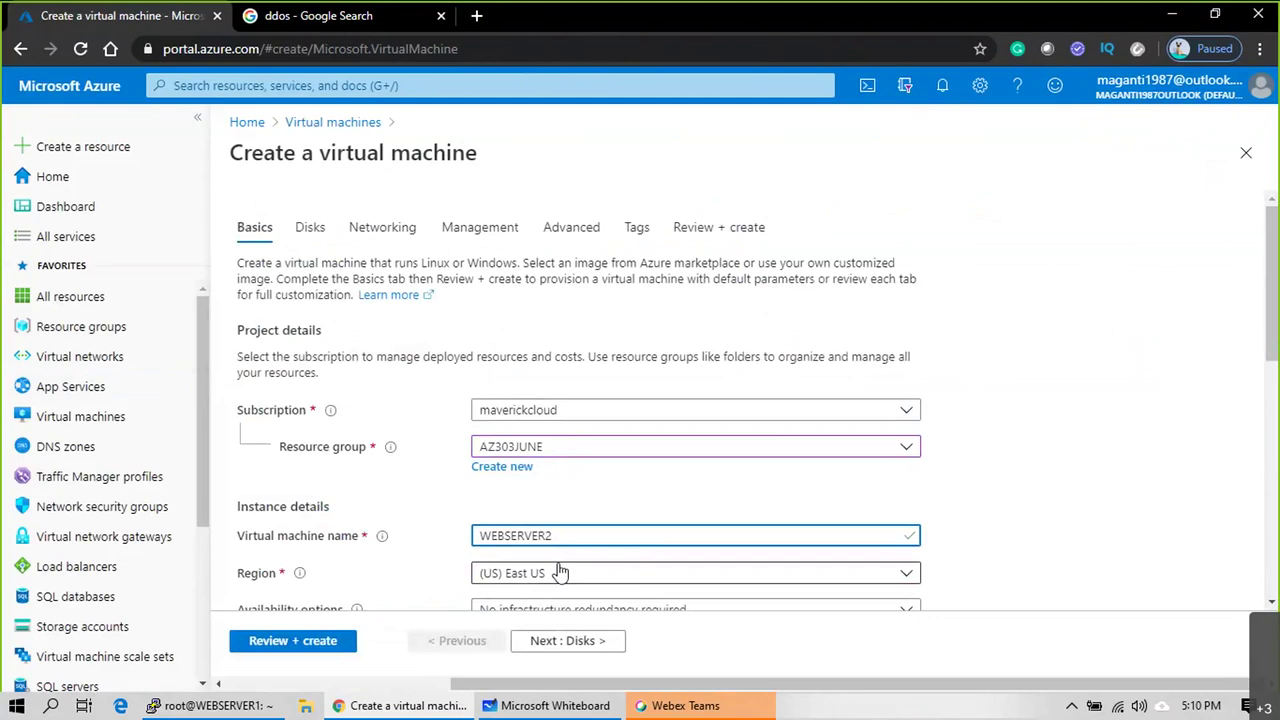
Step: Choose the Standard_B1s size with 1 vcpu and 1 GiB memory for WEBSERVER2
scroll(563, 565, "down", 1)
scroll(566, 552, "down", 3)
scroll(510, 315, "up", 1)
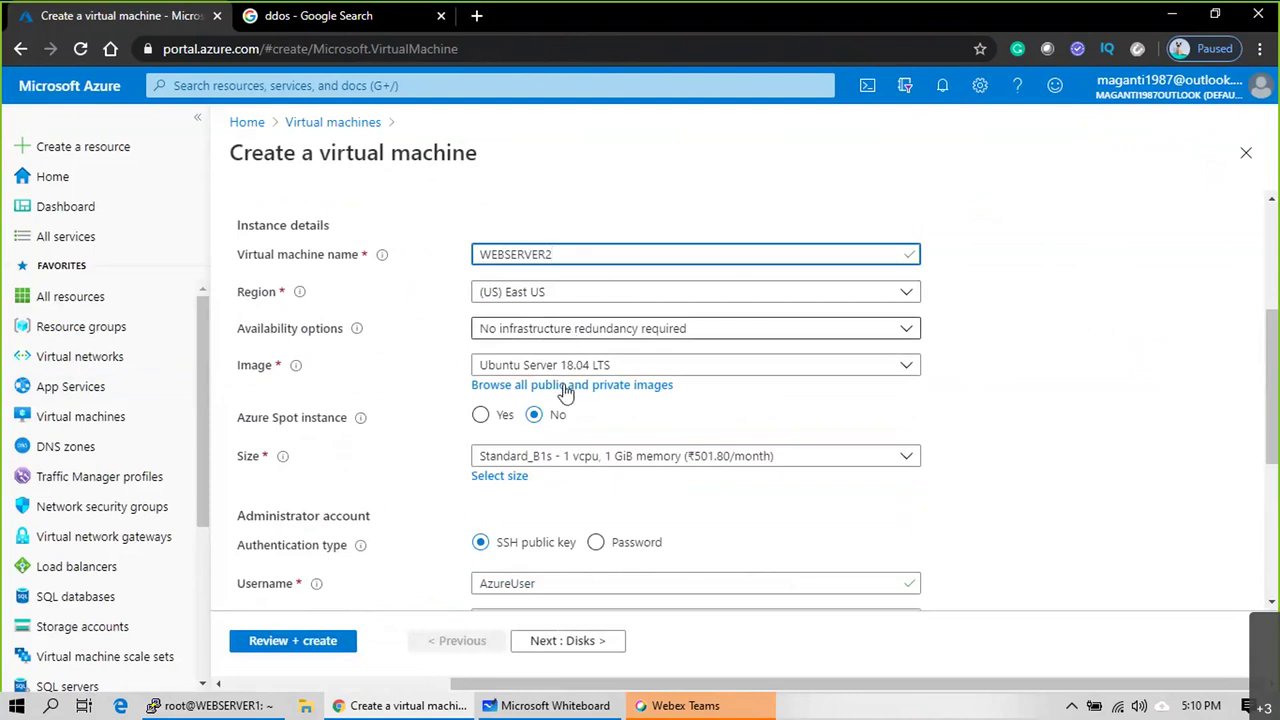
left_click(530, 456)
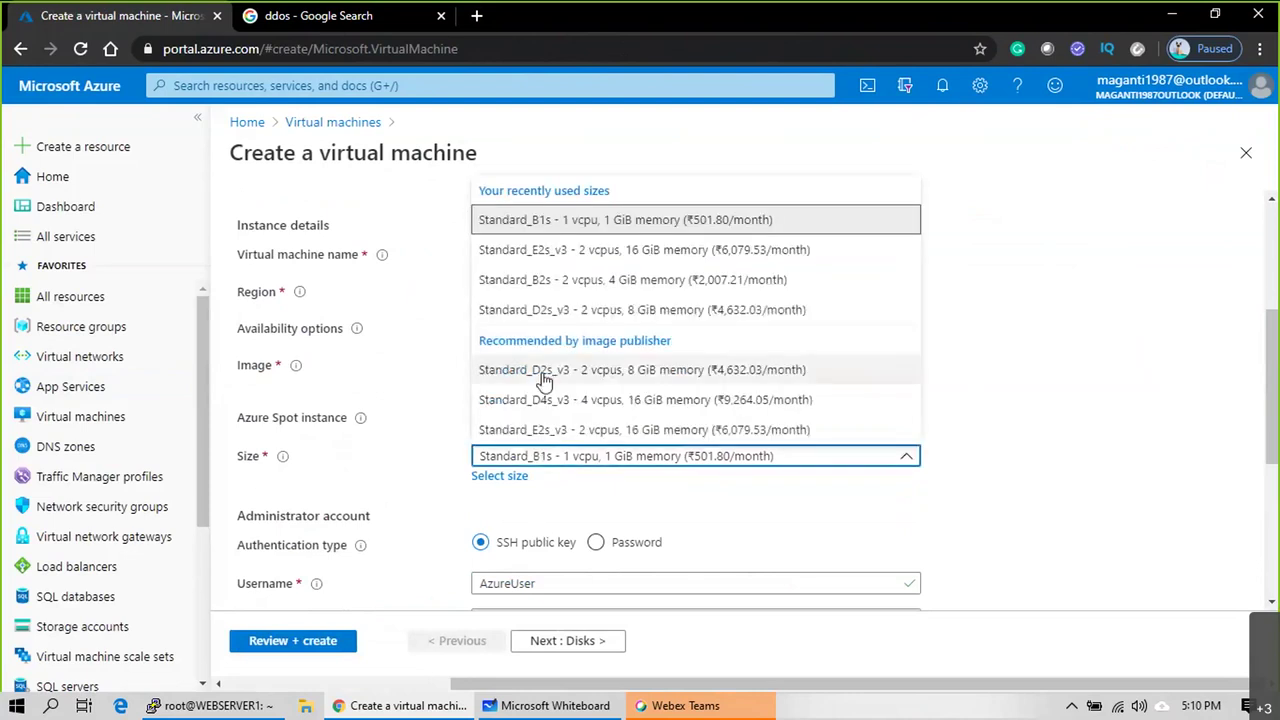
left_click(586, 219)
Step: Enter the administrator username for WEBSERVER2 and keep SSH public key as the authentication type
scroll(669, 470, "down", 1)
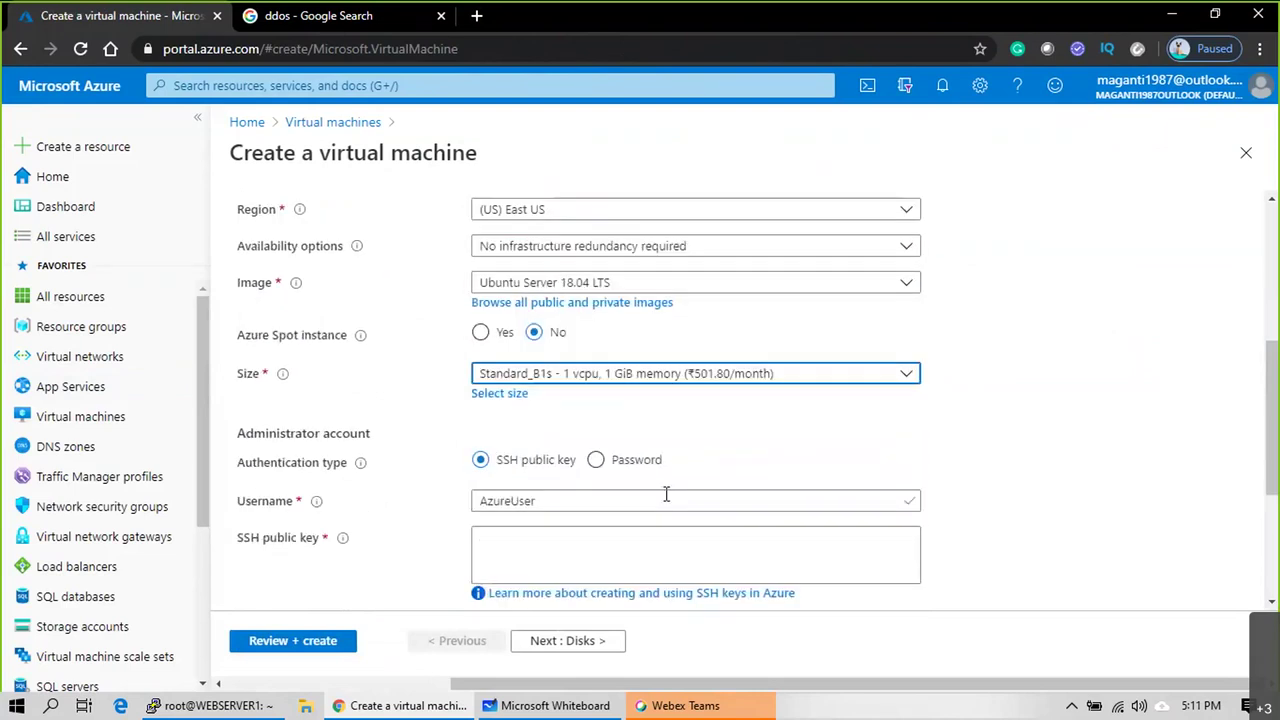
double_click(551, 489)
type("sree")
left_click(596, 448)
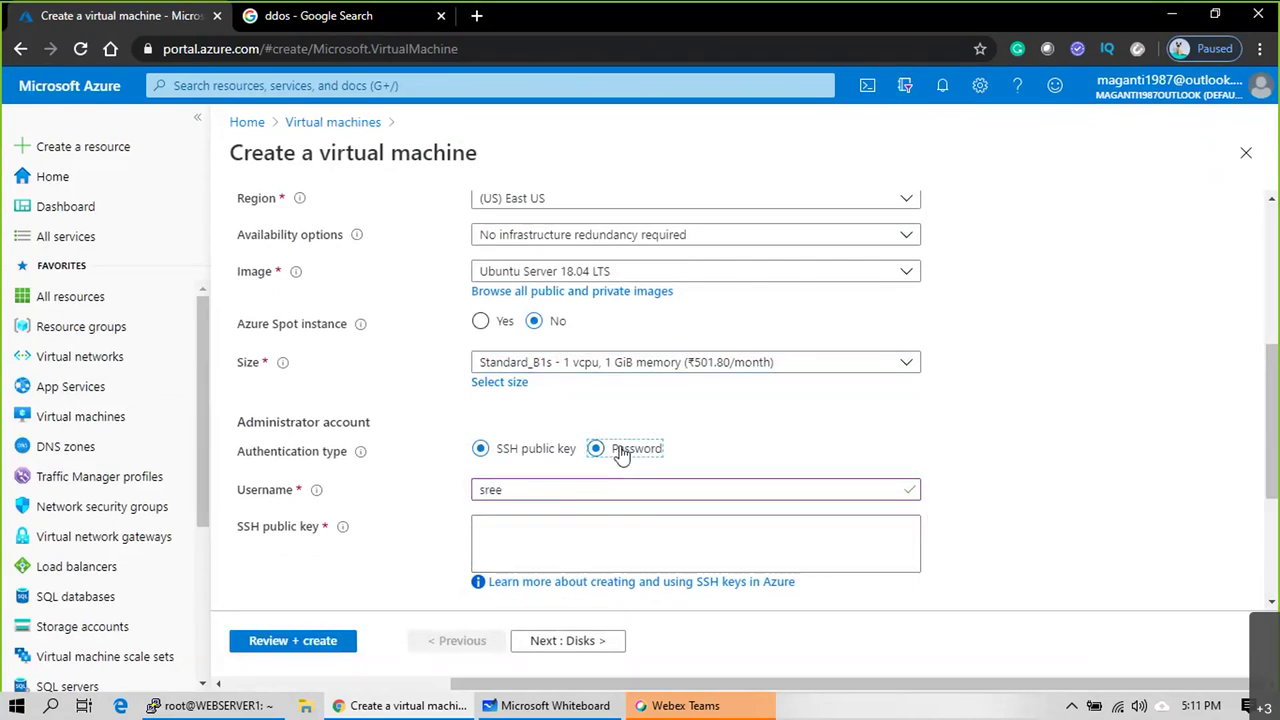
left_click(480, 450)
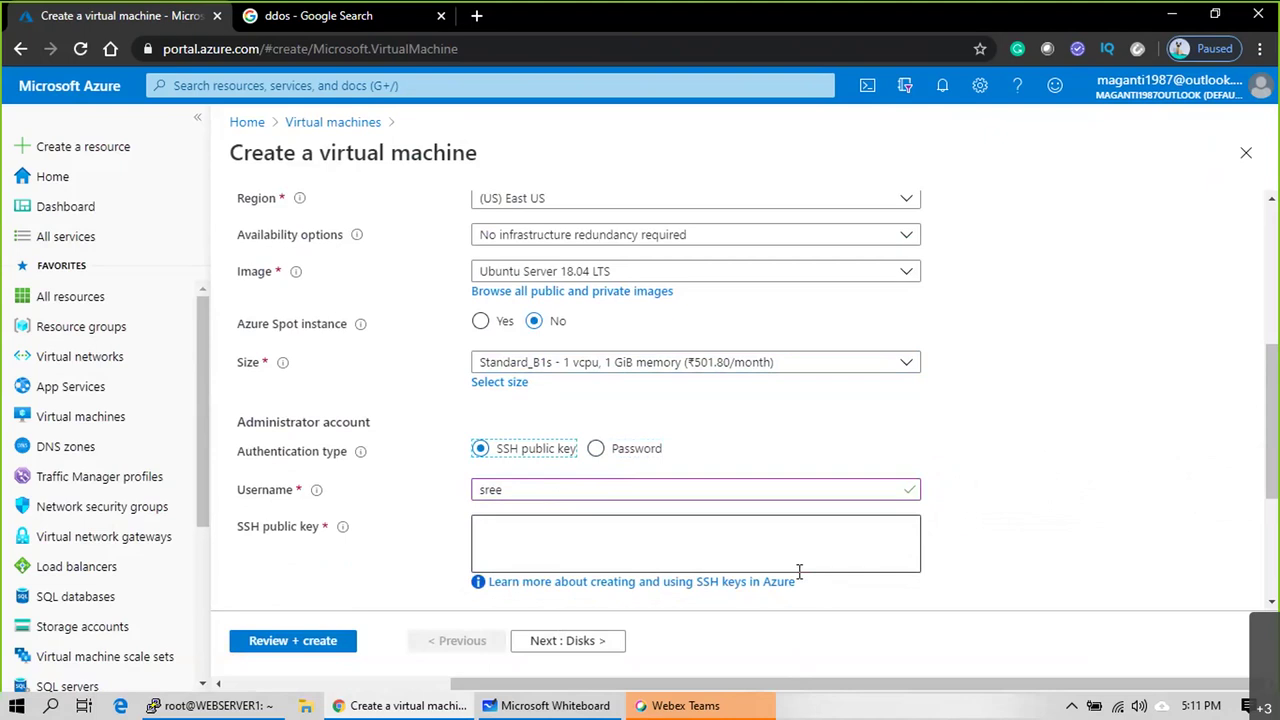
Step: Close the Webex Teams window and return to the empty SSH public key field in the virtual machine form
left_click(684, 705)
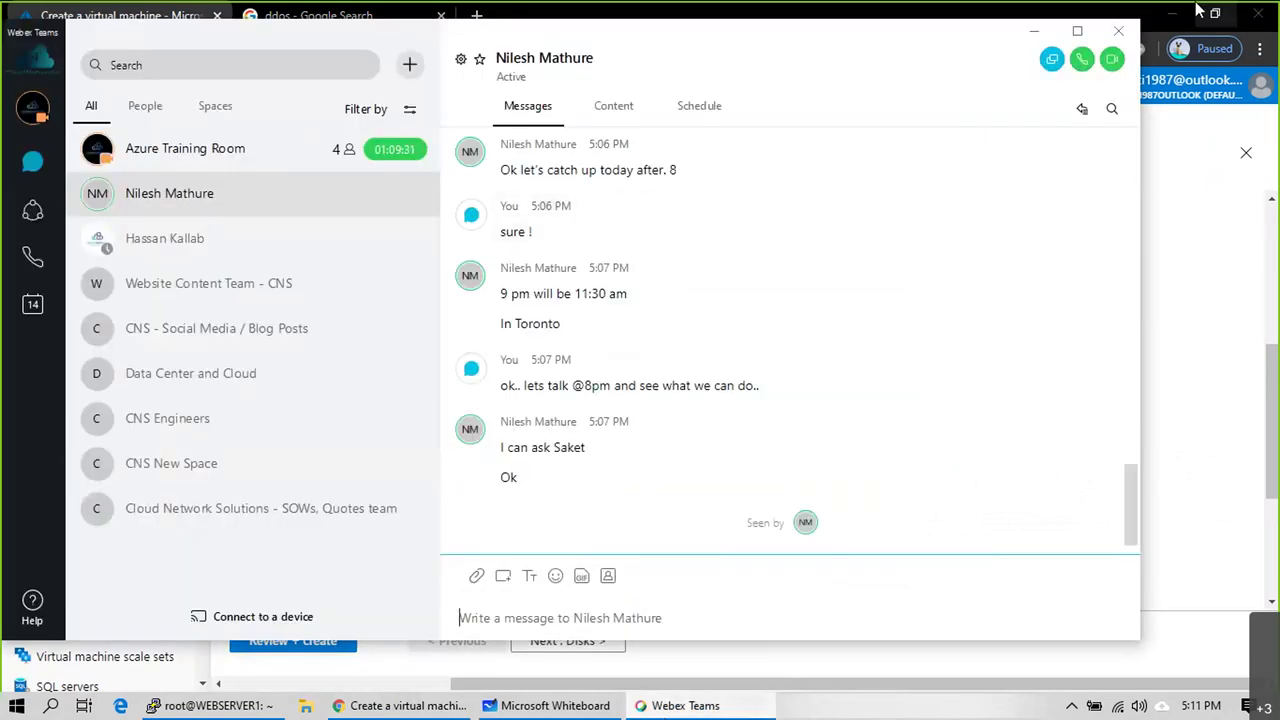
left_click(1102, 31)
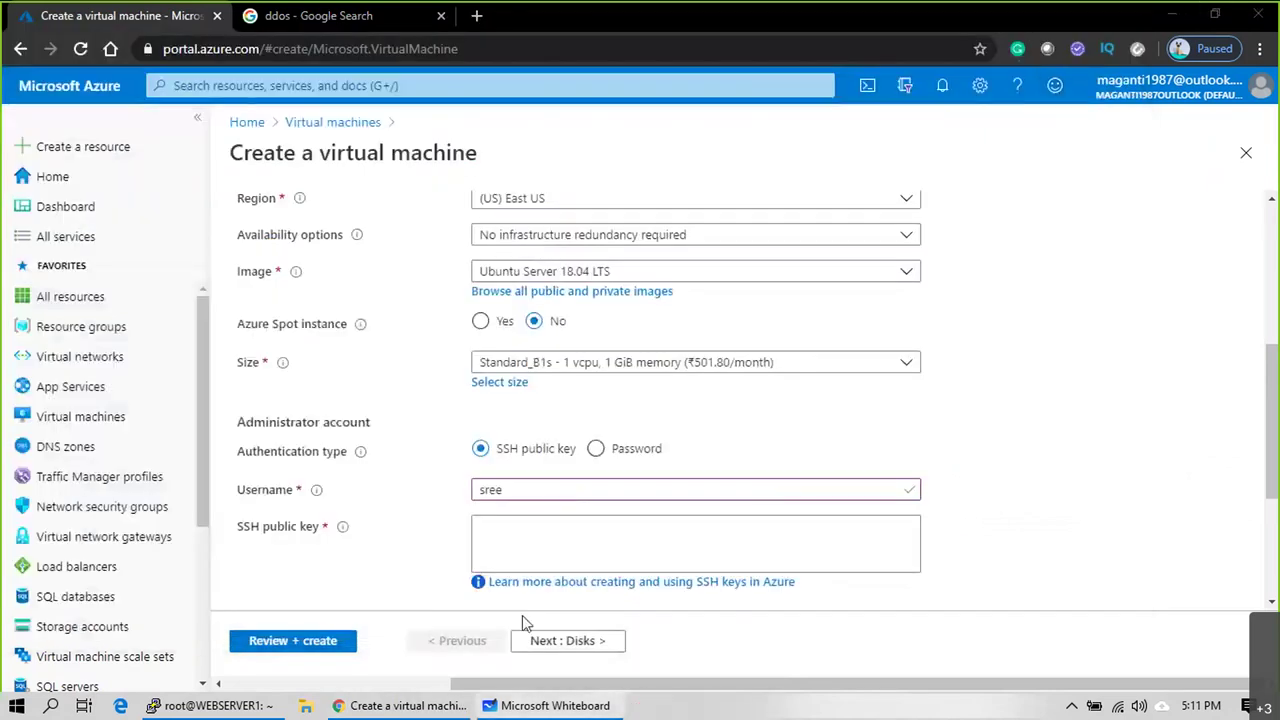
left_click(520, 551)
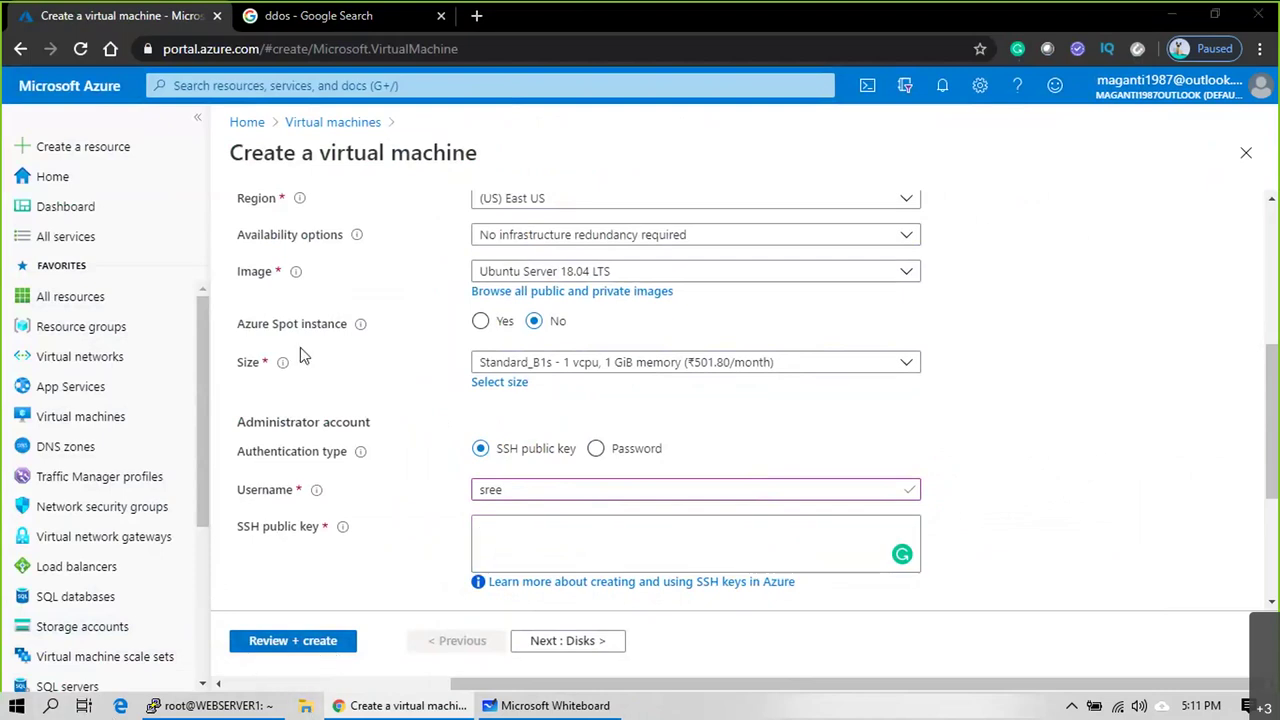
Step: Switch to File Explorer and open the AzureKeys folder inside Downloads\Keys
key("super+e")
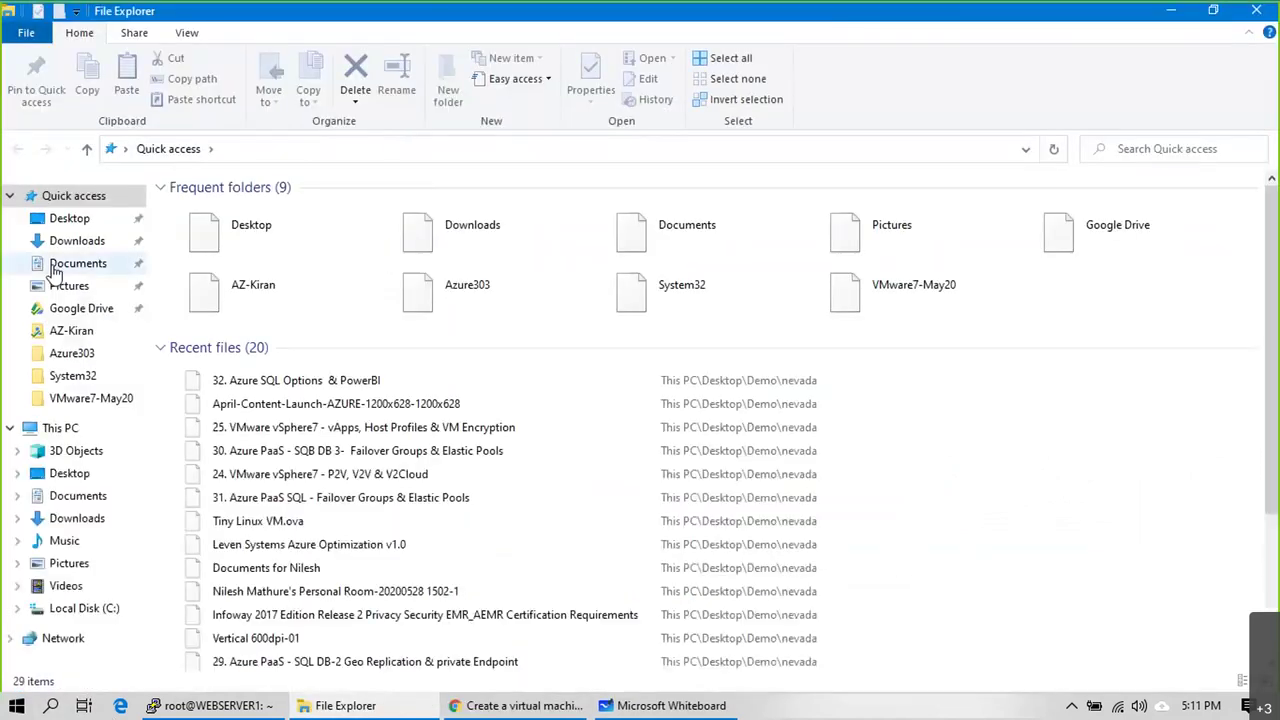
left_click(77, 240)
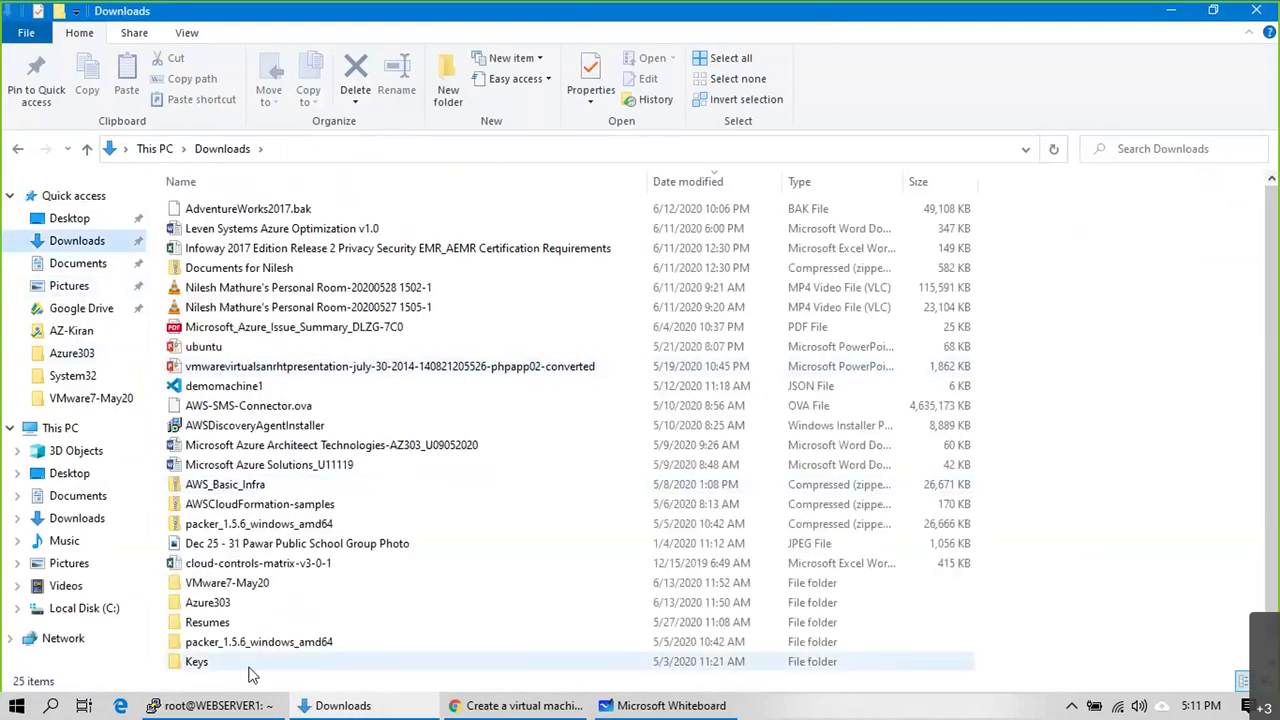
double_click(230, 663)
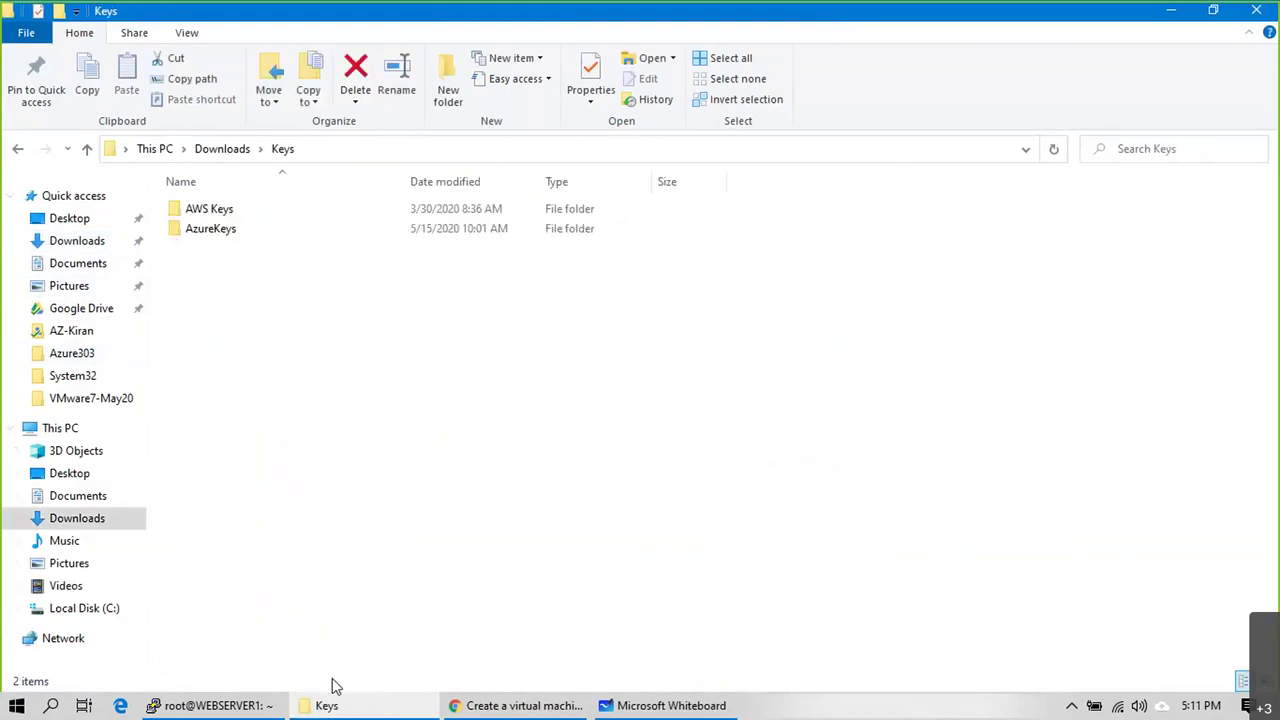
double_click(225, 232)
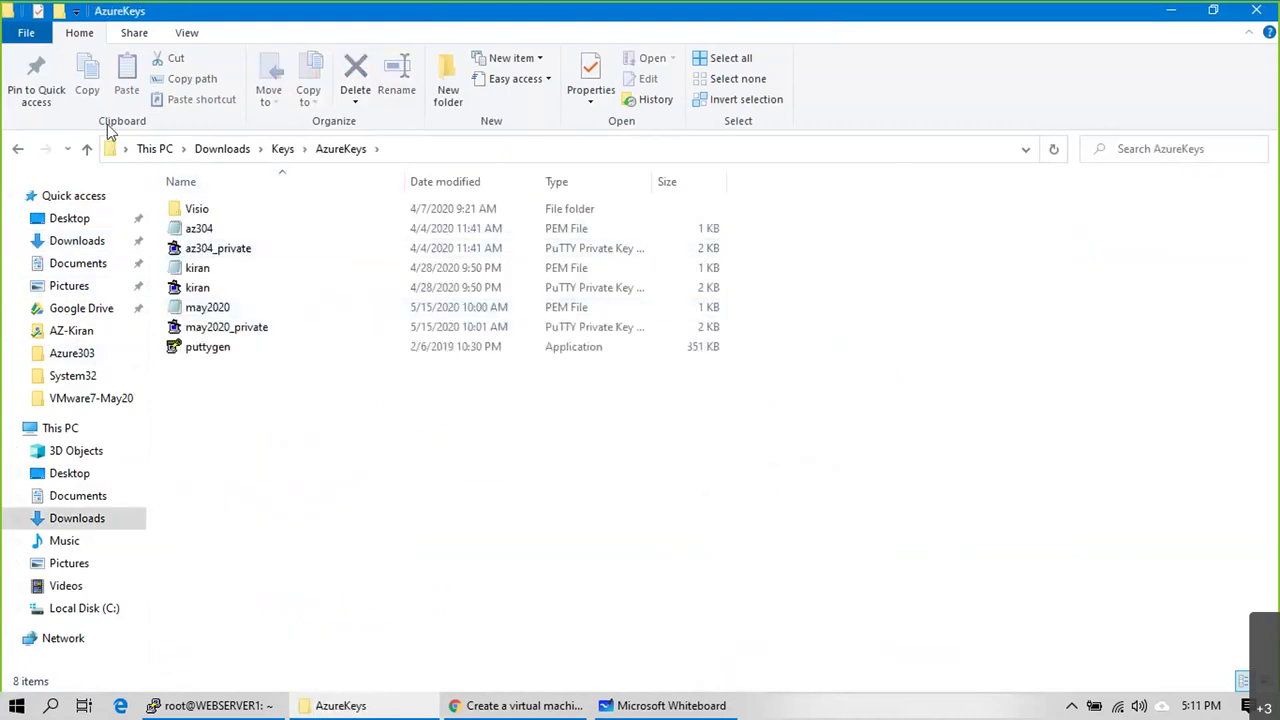
Step: Delete all PEM and PuTTY private key files from the AzureKeys folder and select the puttygen application
left_click(210, 328)
left_click(206, 229, "shift")
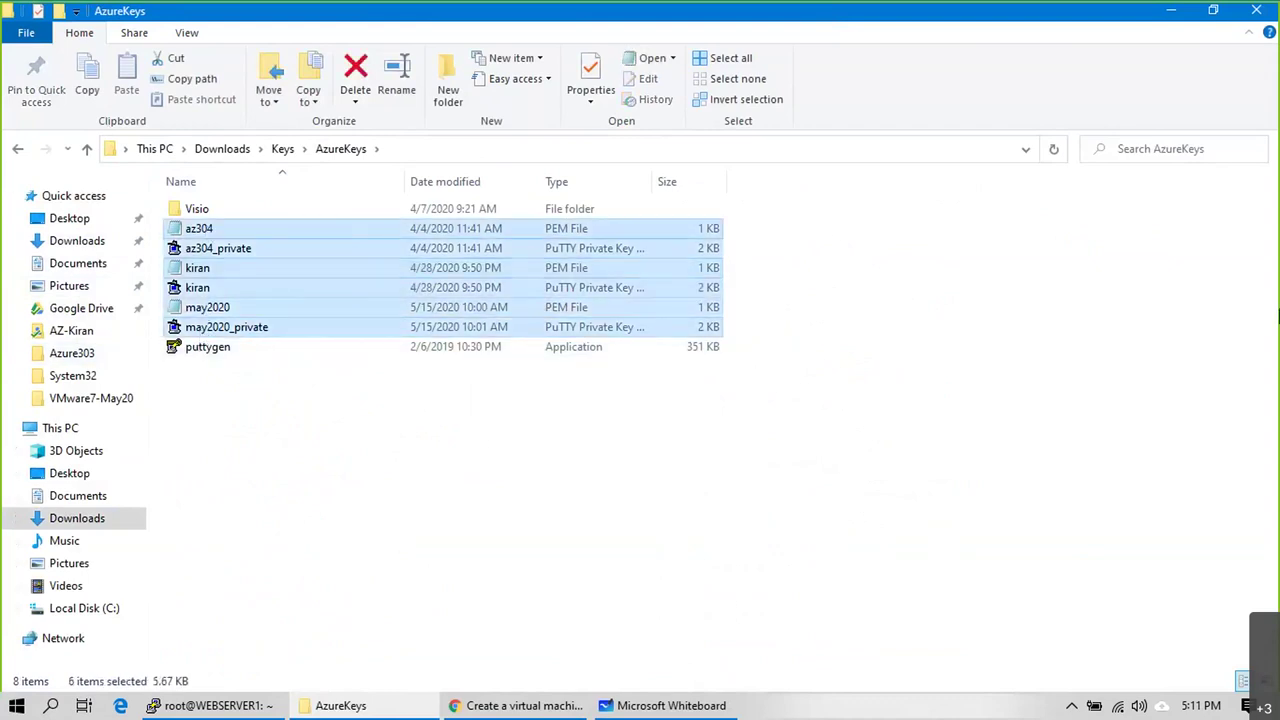
key("Return")
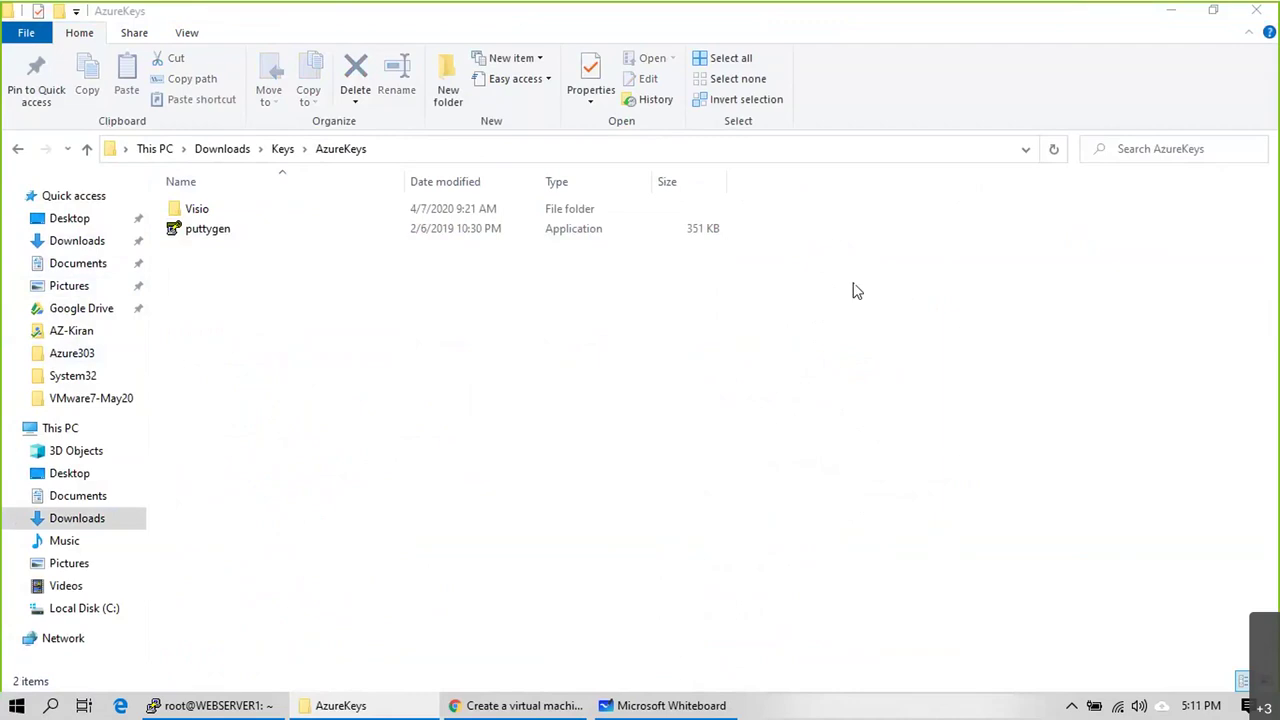
left_click(208, 230)
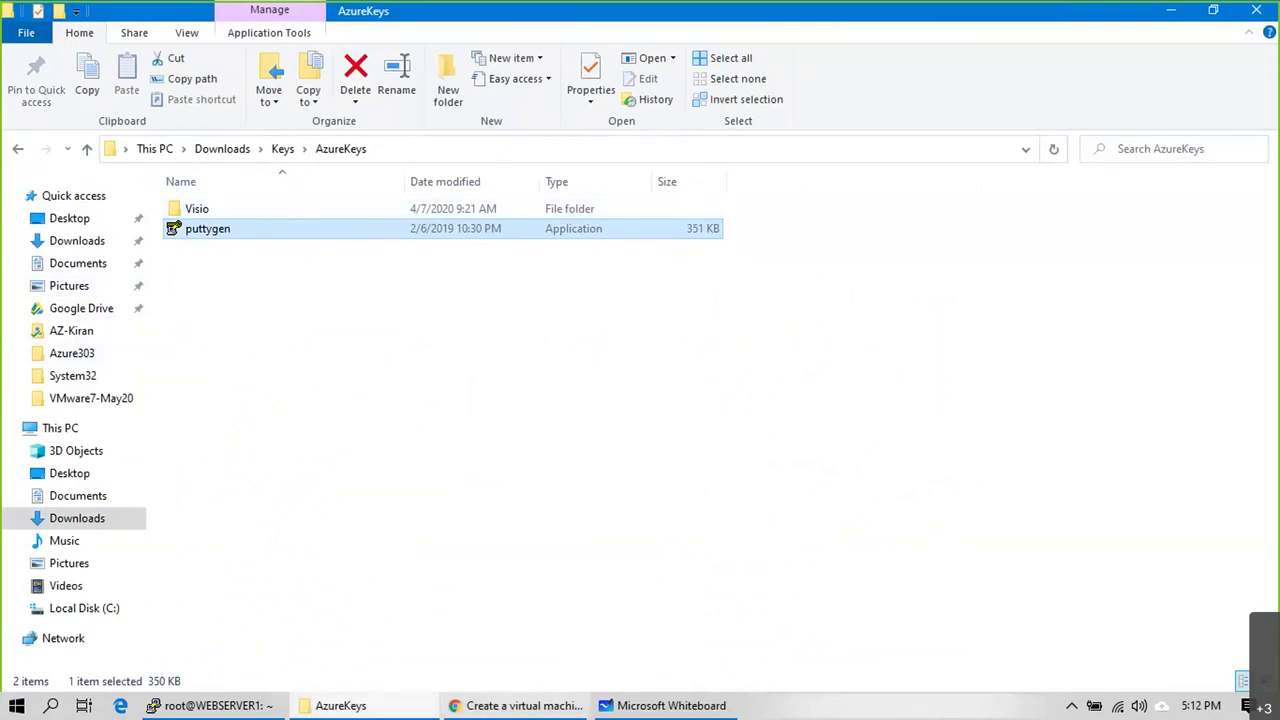
Step: Switch to Chrome and search the web for putty key generator in a new tab
left_click(515, 705)
left_click(477, 17)
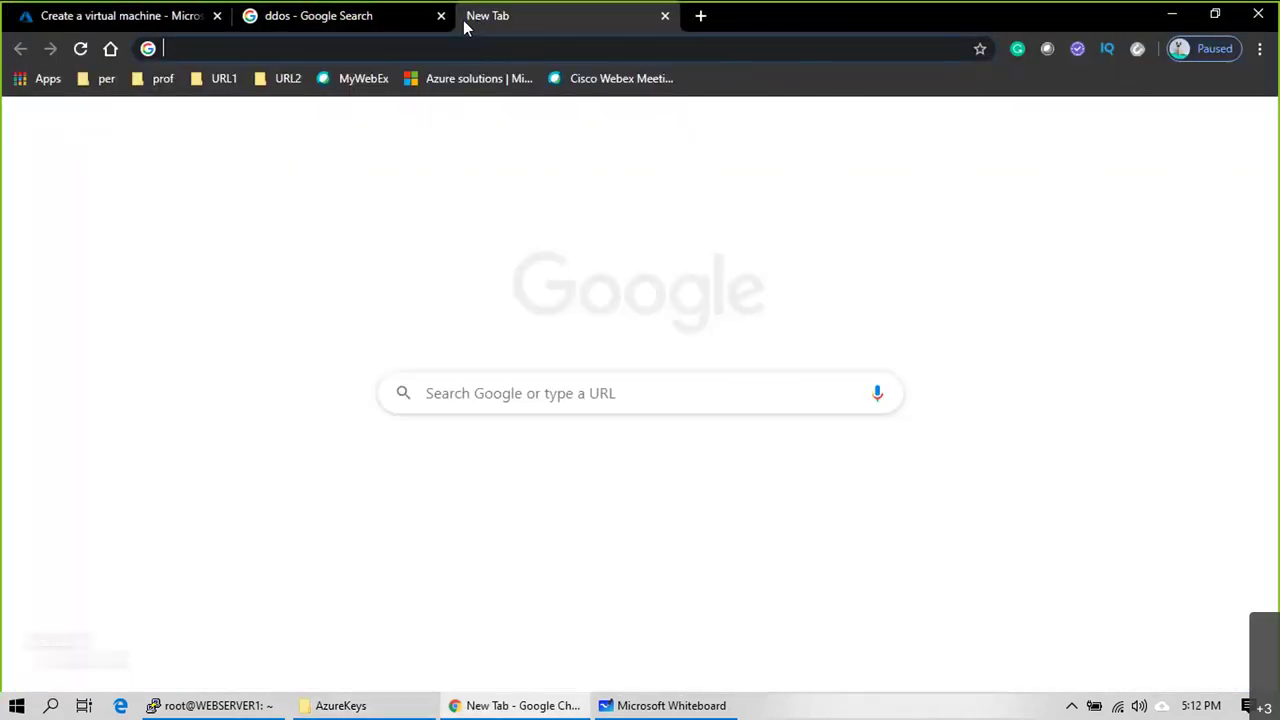
type("putty")
key("BackSpace")
key("BackSpace")
key("BackSpace")
key("BackSpace")
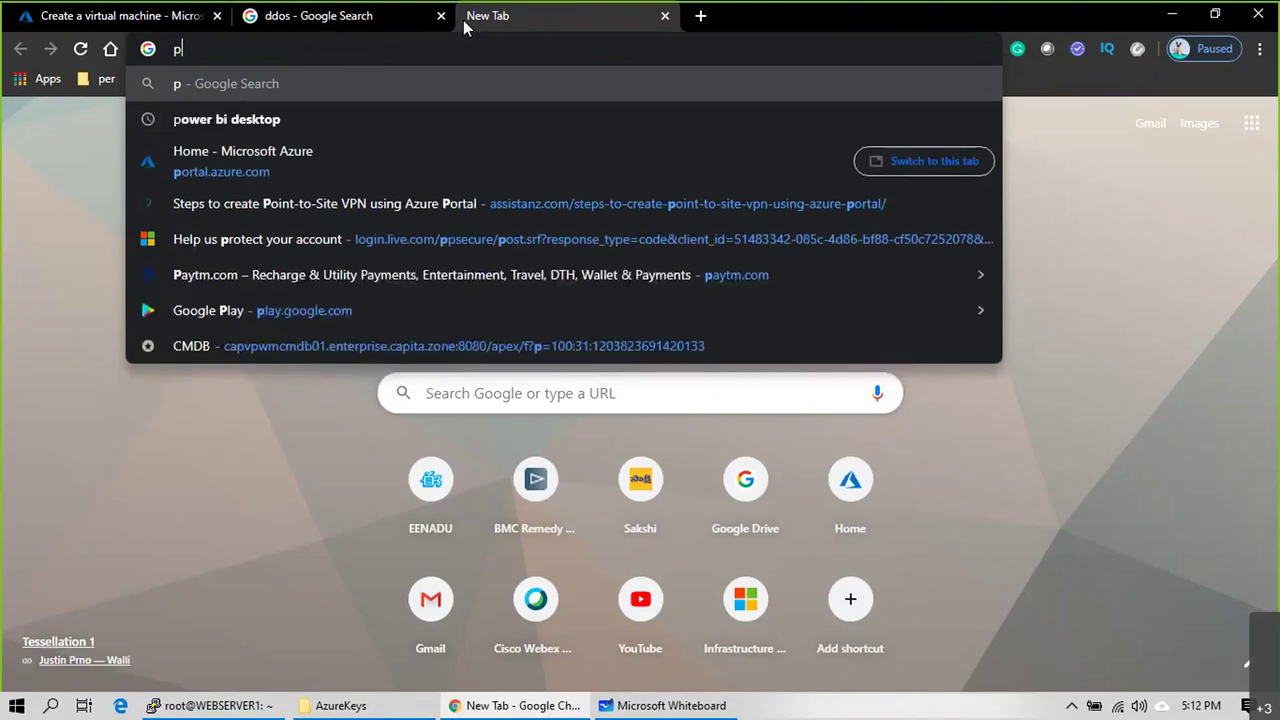
type("utty key")
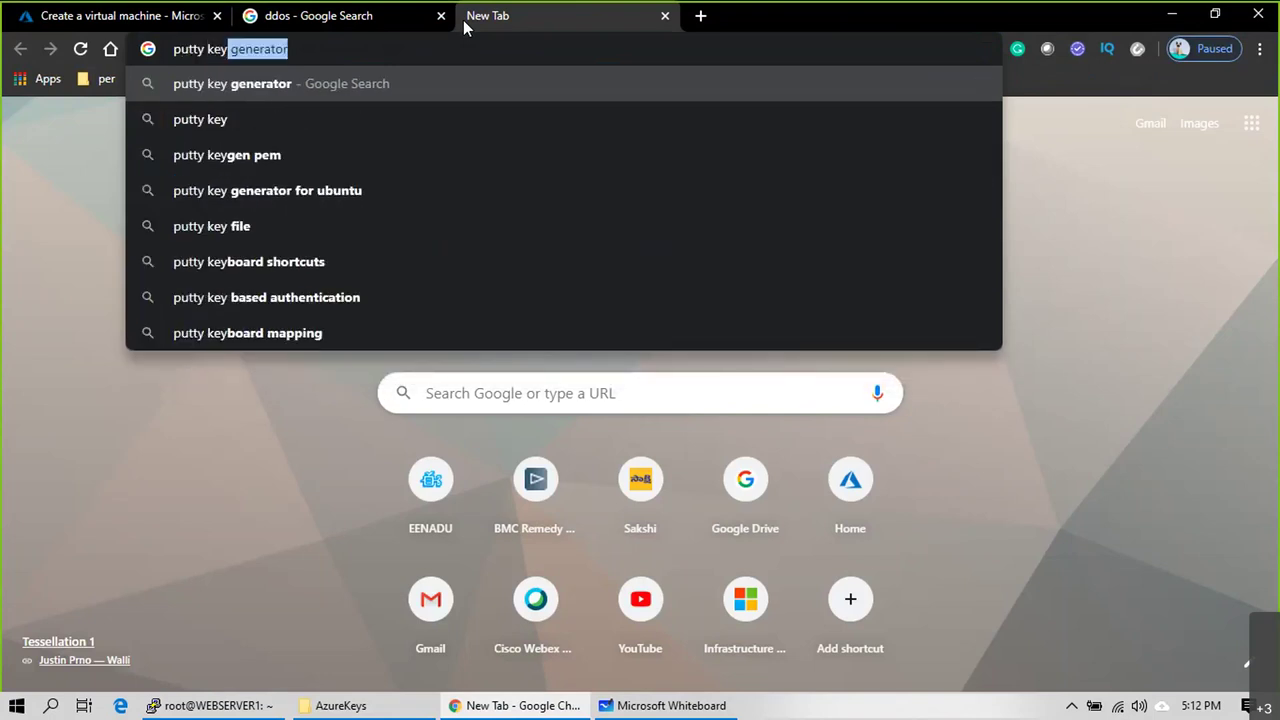
key("Return")
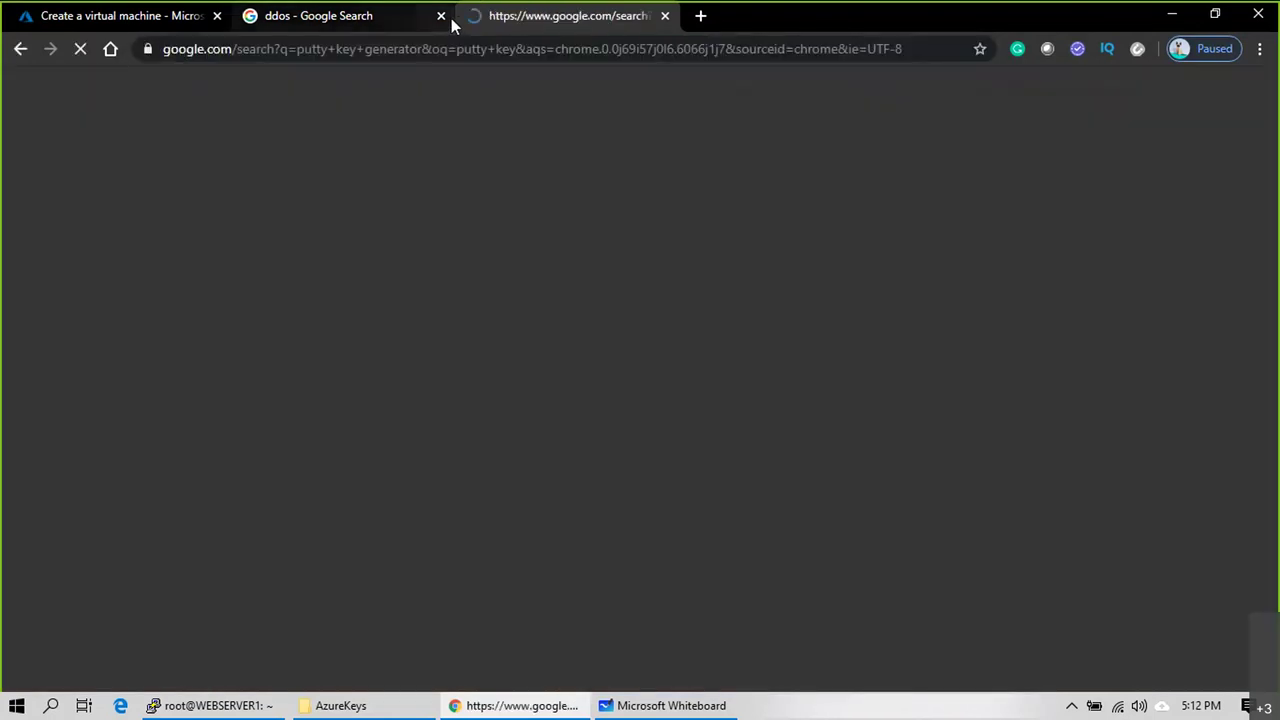
Step: Open the puttygen.com site from the search results and look through its PuTTYgen usage and download guide
left_click(257, 268)
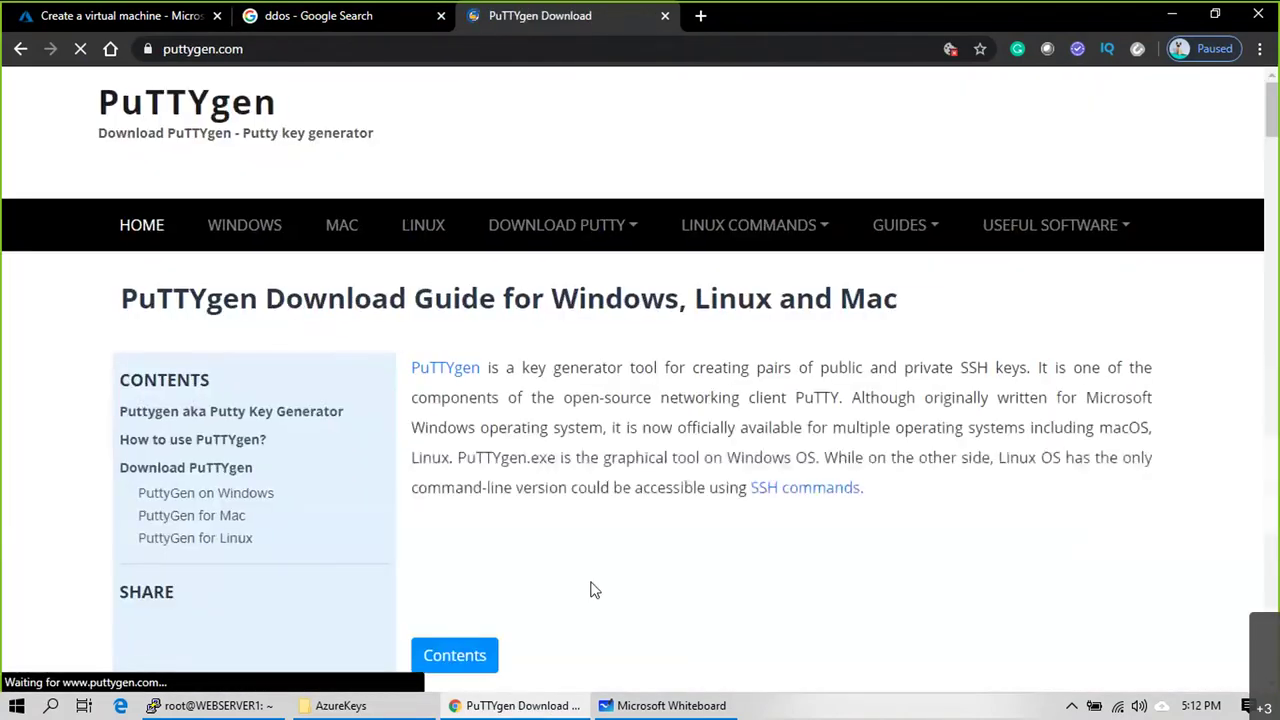
scroll(591, 589, "down", 3)
scroll(607, 600, "down", 5)
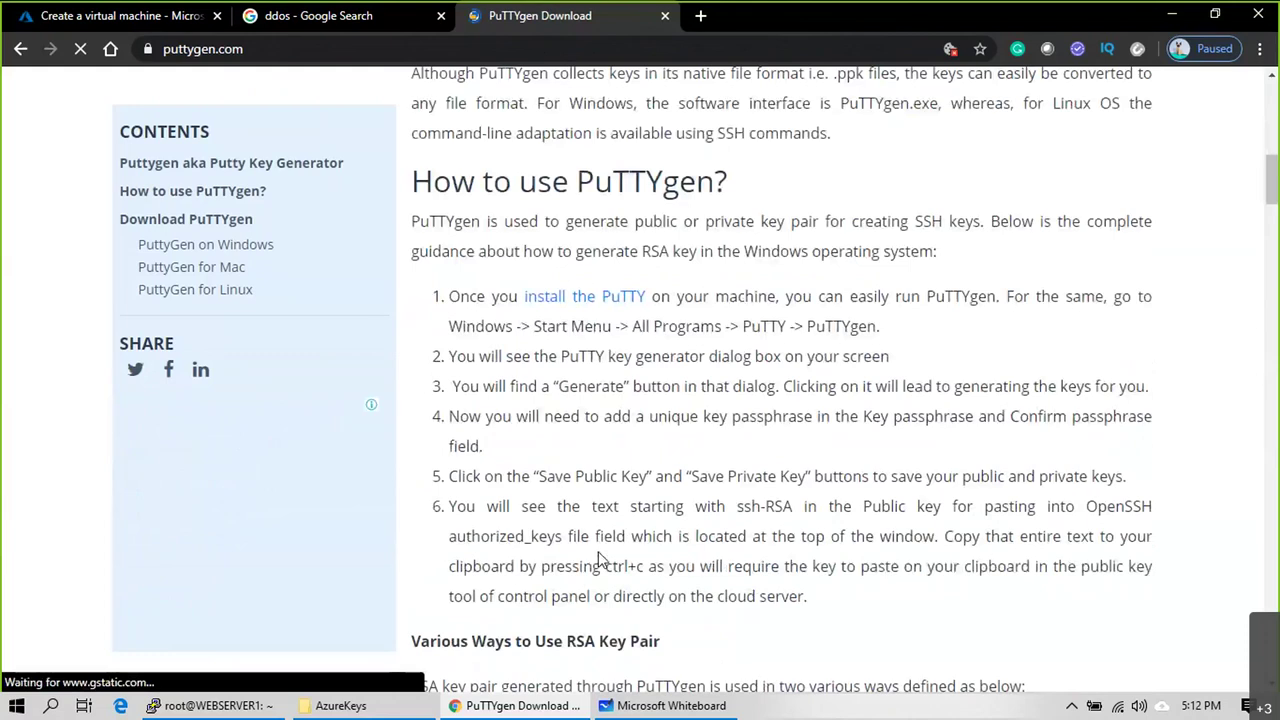
scroll(690, 568, "down", 6)
scroll(686, 463, "down", 19)
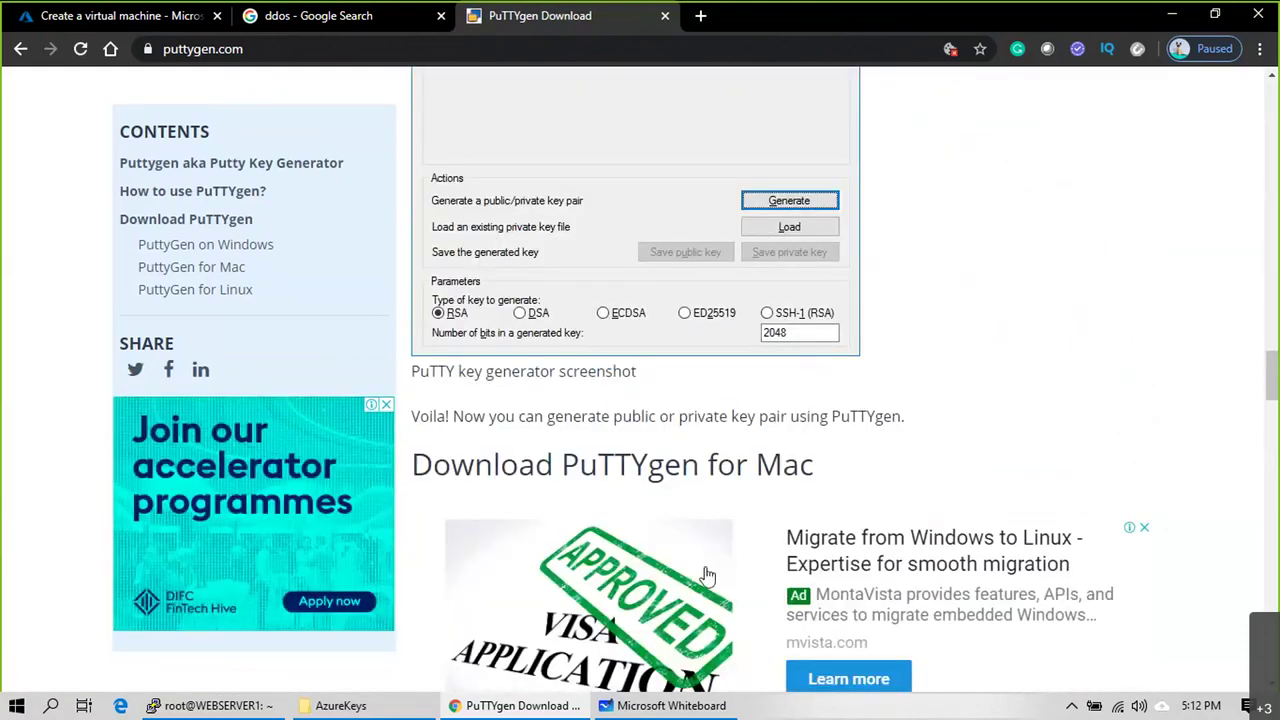
Step: Return to the AzureKeys folder, run puttygen and generate a 2048-bit RSA key pair with no passphrase
key("alt+Tab")
double_click(212, 230)
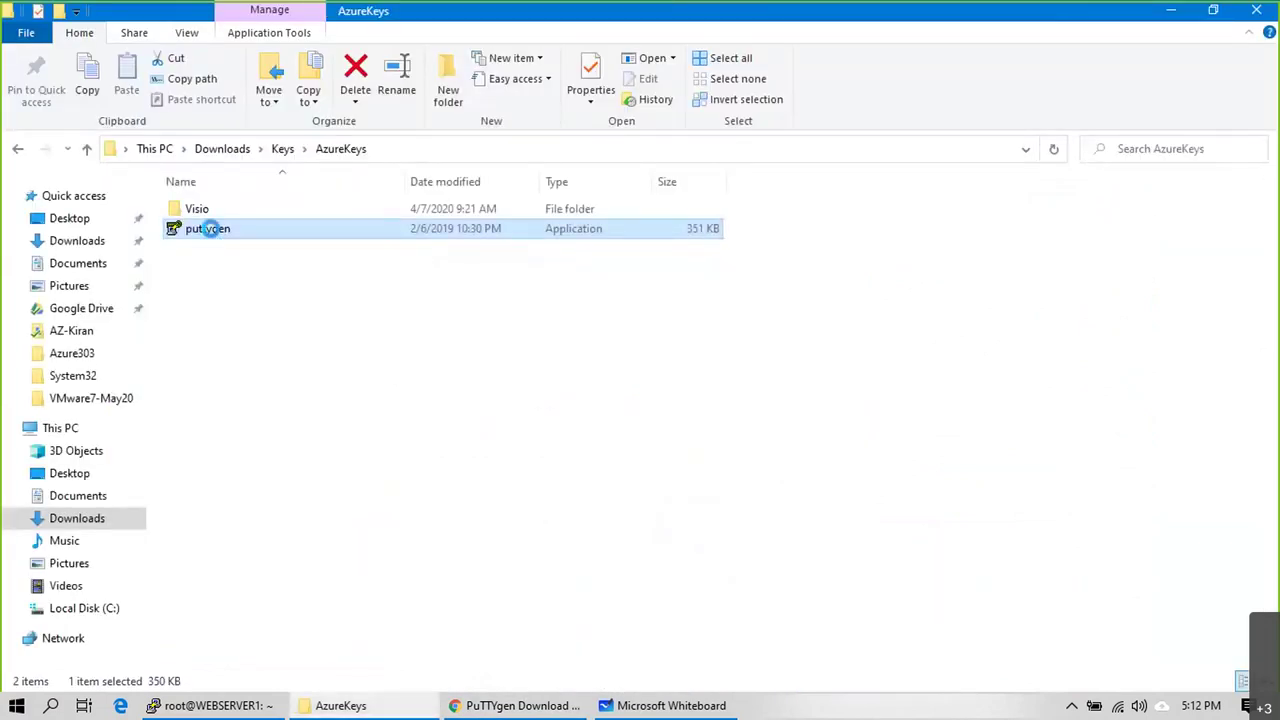
right_click(205, 224)
left_click(290, 263)
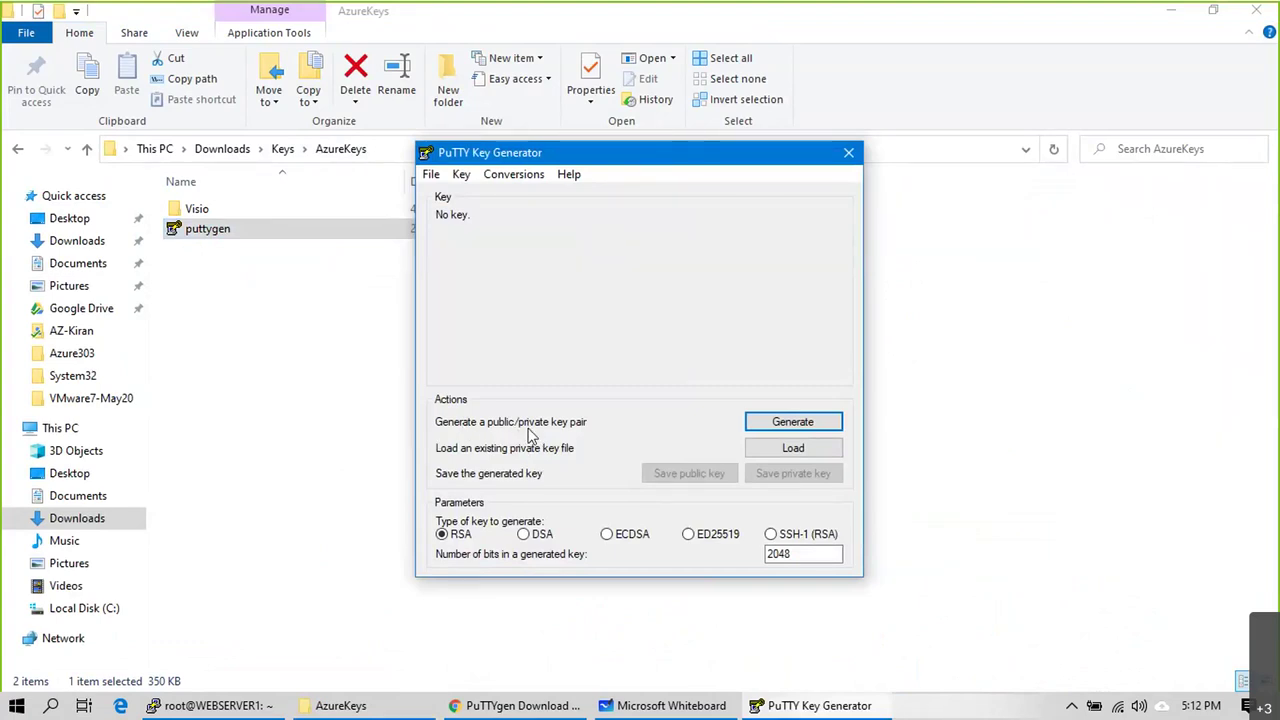
left_click(762, 426)
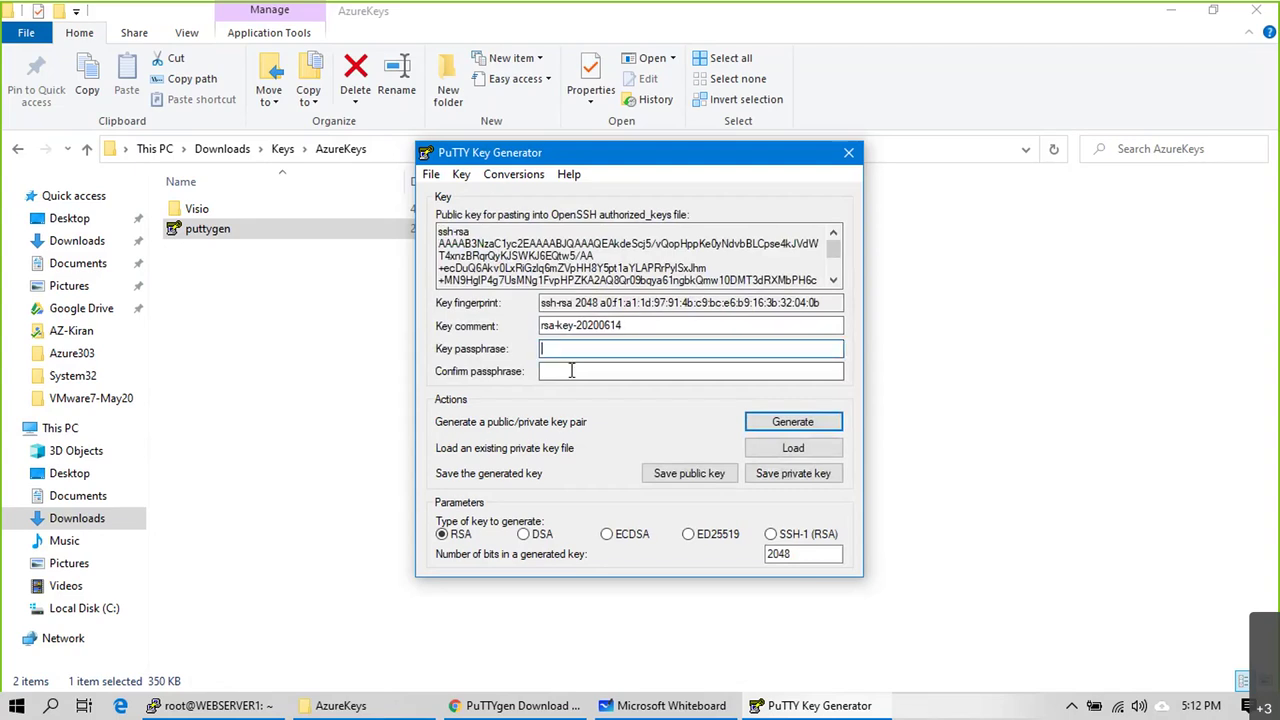
left_click(793, 368)
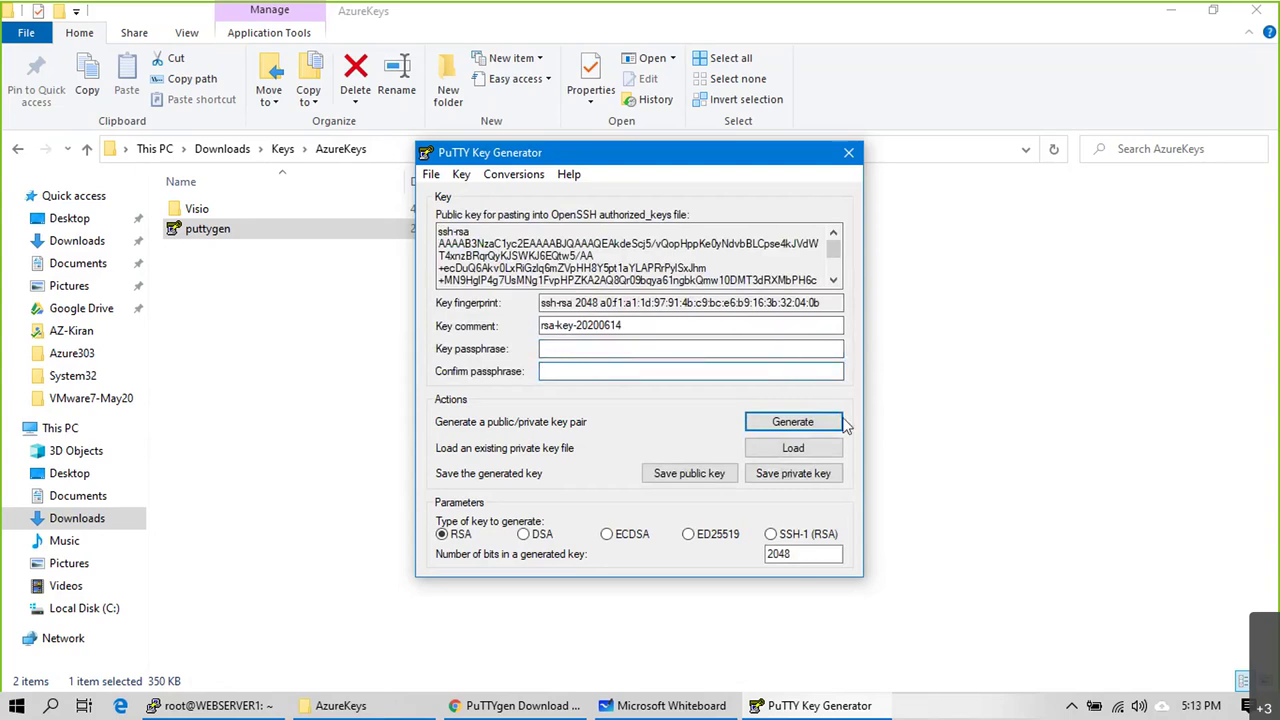
Step: Save the generated public key as azjune in the AzureKeys folder
left_click(683, 483)
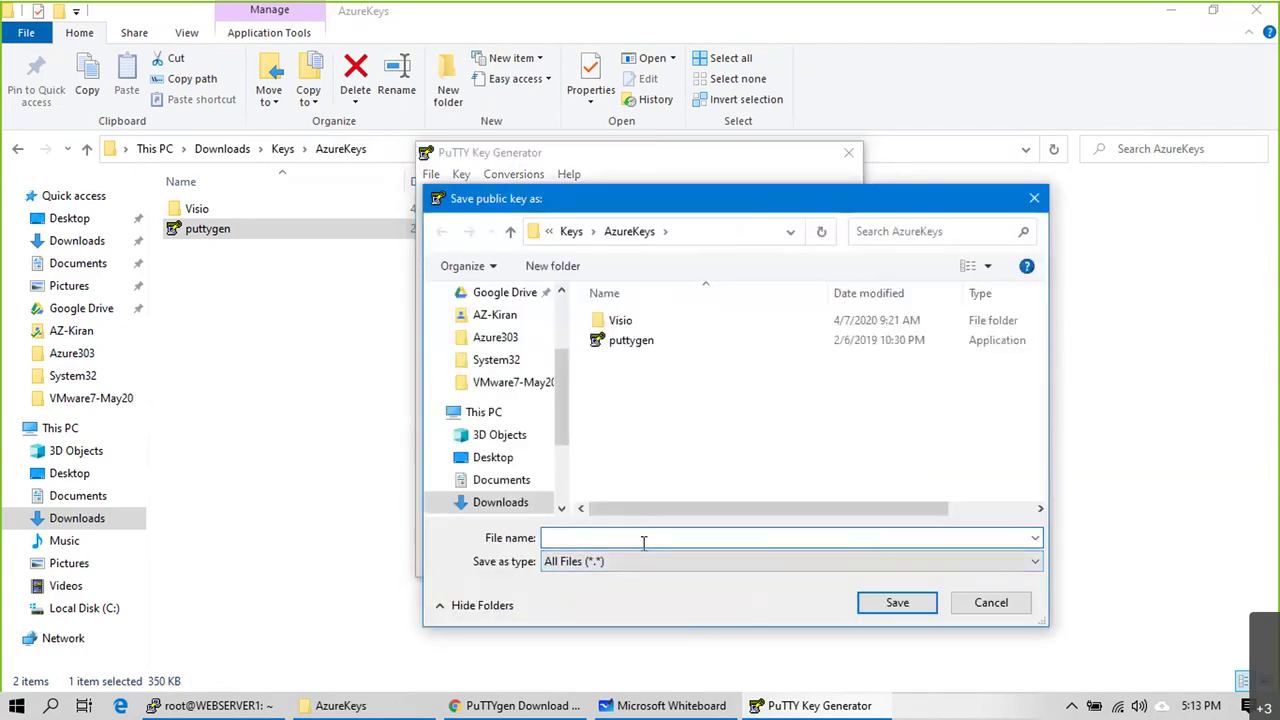
type("jaz")
key("BackSpace")
key("BackSpace")
type("az")
key("BackSpace")
key("BackSpace")
key("BackSpace")
type("azjune")
key("Return")
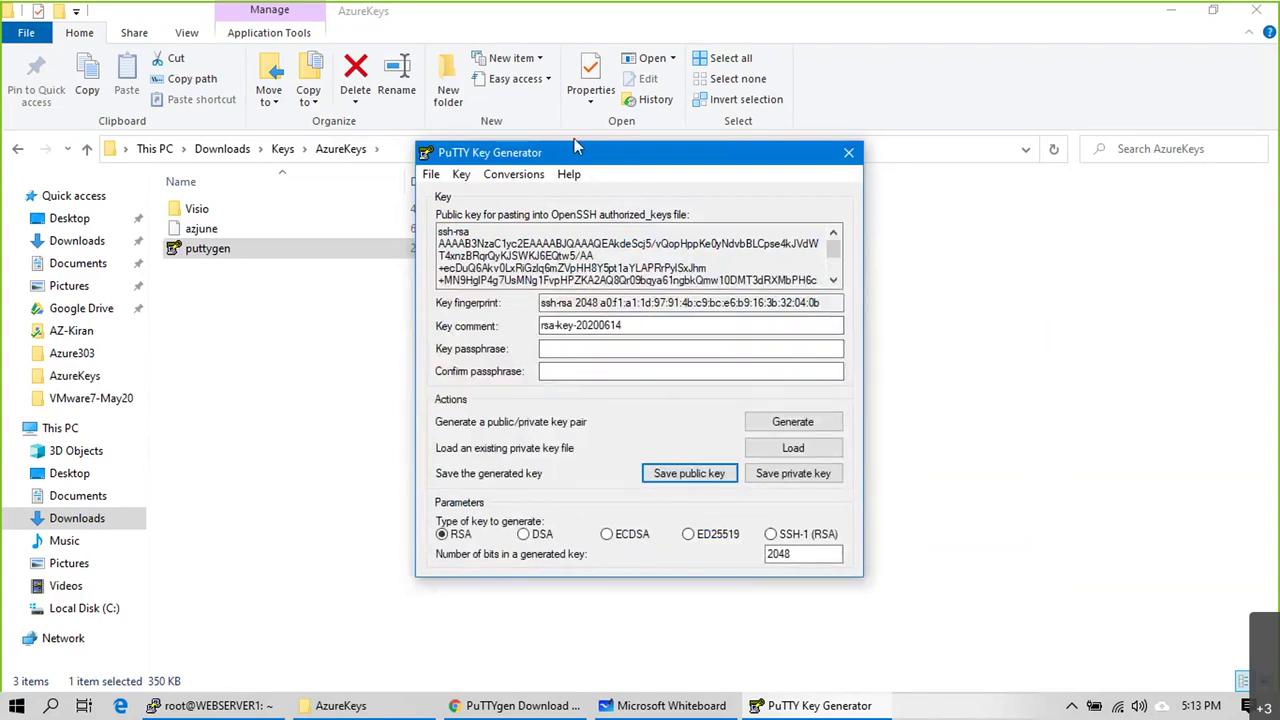
Step: Try to save the private key without a passphrase under the name azjune in the AzureKeys folder
left_click_drag(560, 152, 520, 128)
left_click(766, 452)
left_click(766, 452)
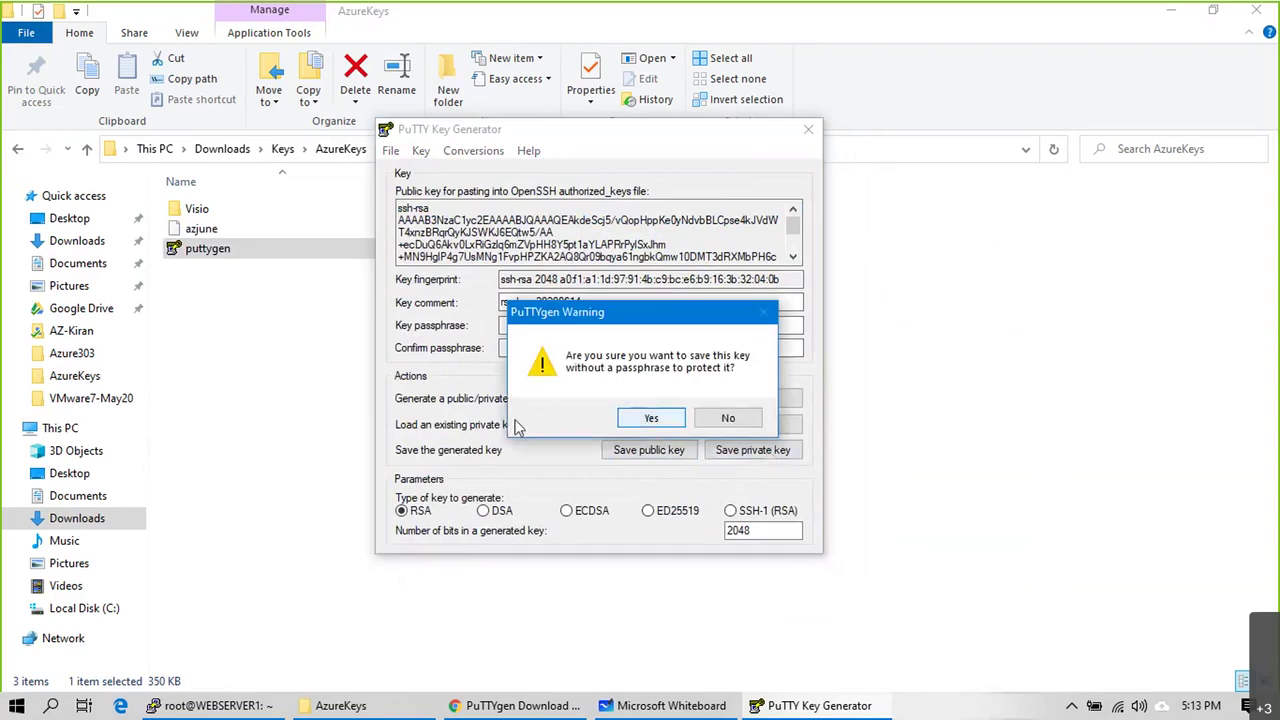
key("Return")
type("az")
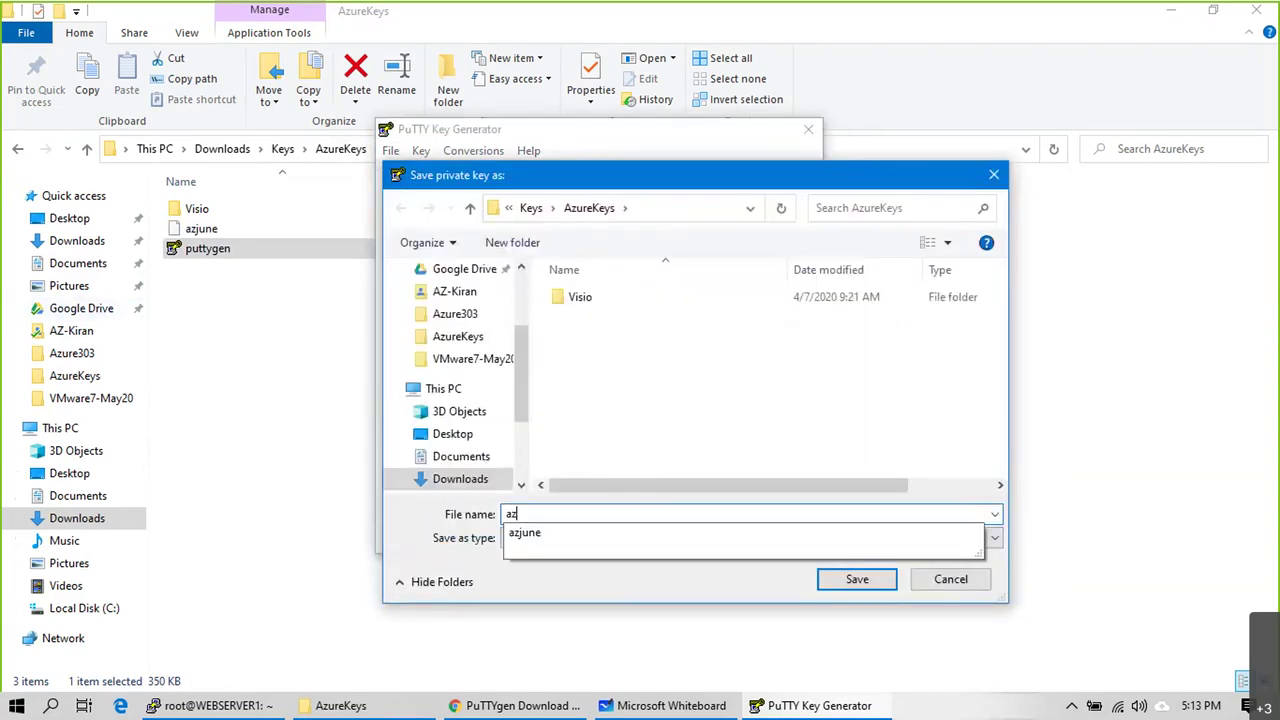
type("june")
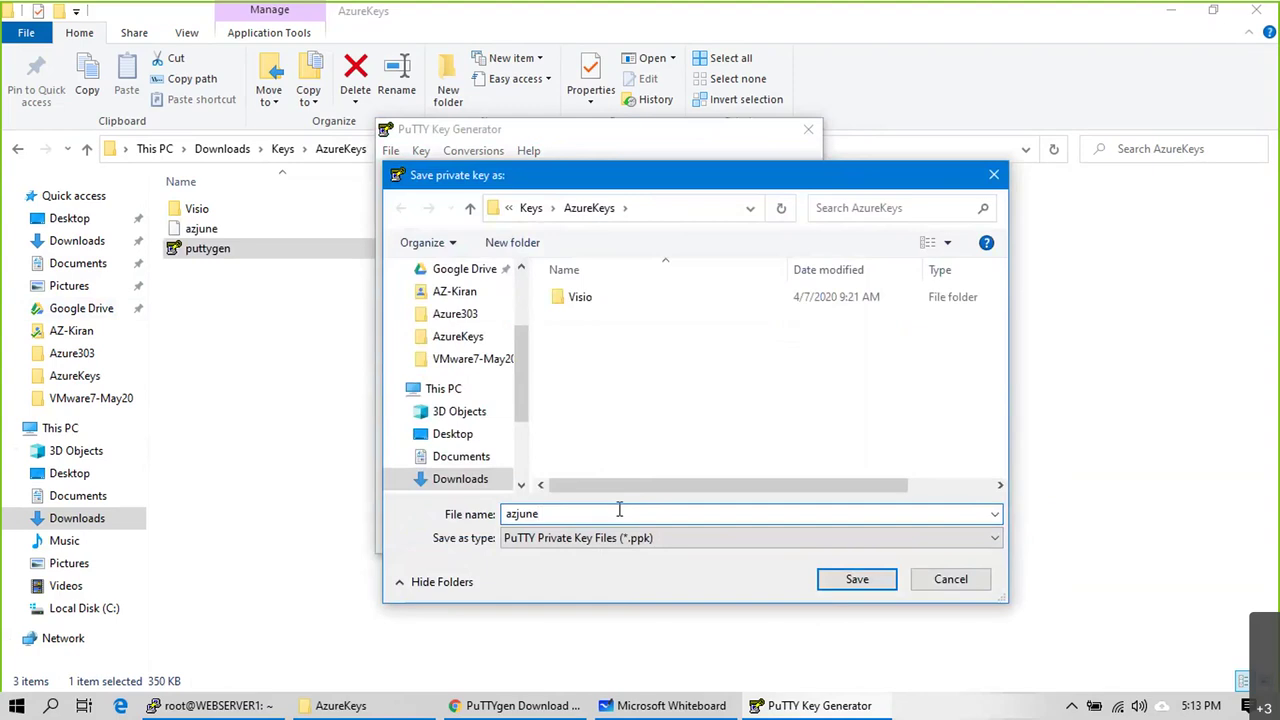
key("Return")
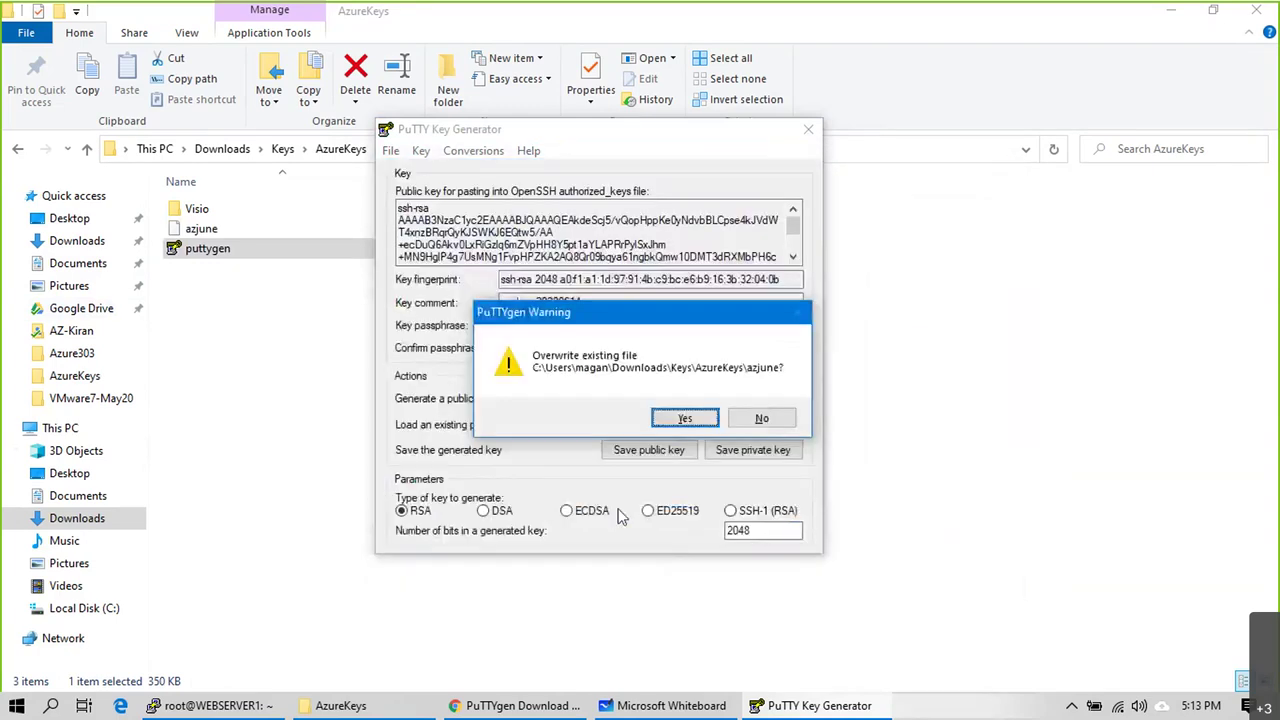
left_click(705, 422)
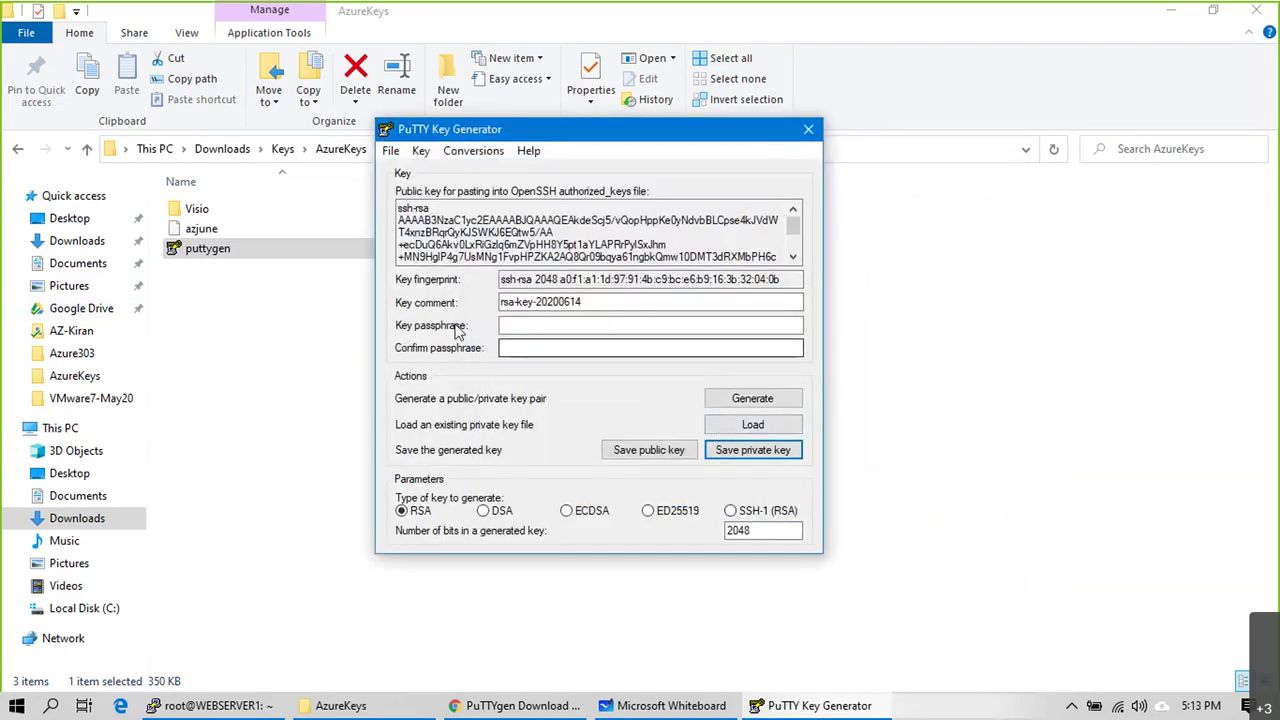
Step: Save the private key without a passphrase as azjune_private in the AzureKeys folder and close PuTTY Key Generator
left_click(731, 450)
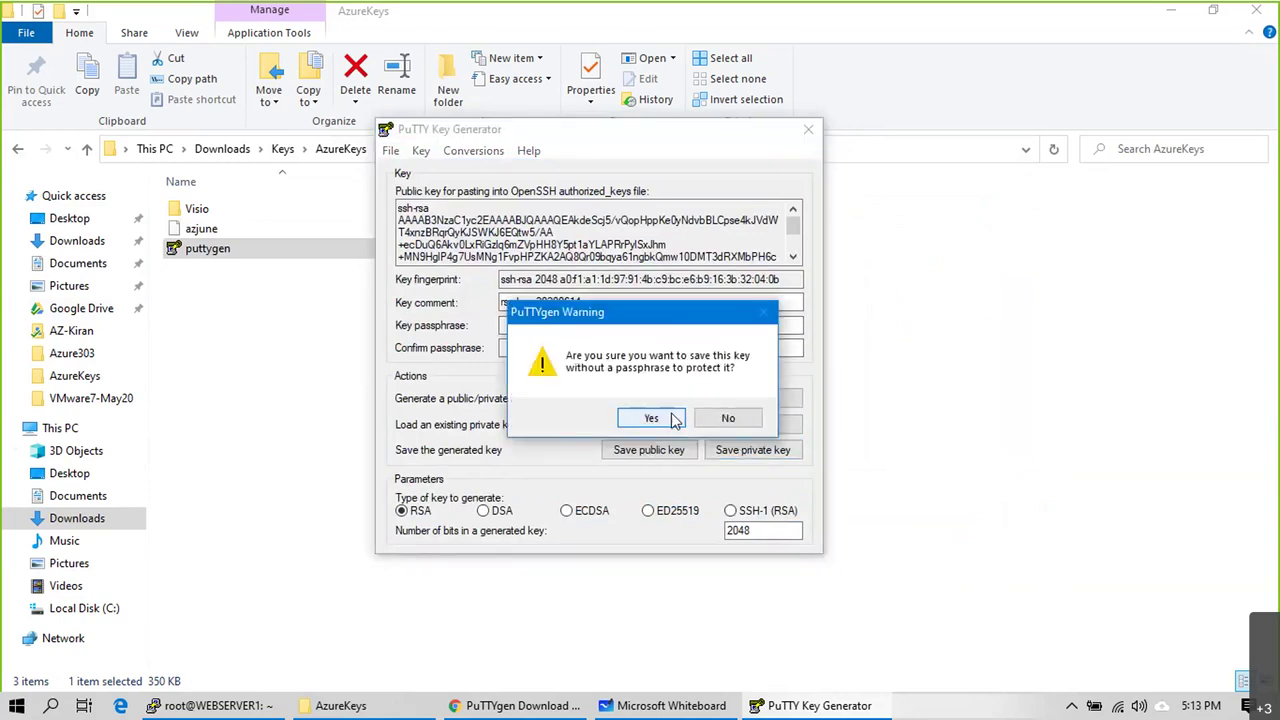
left_click(650, 418)
type("azu")
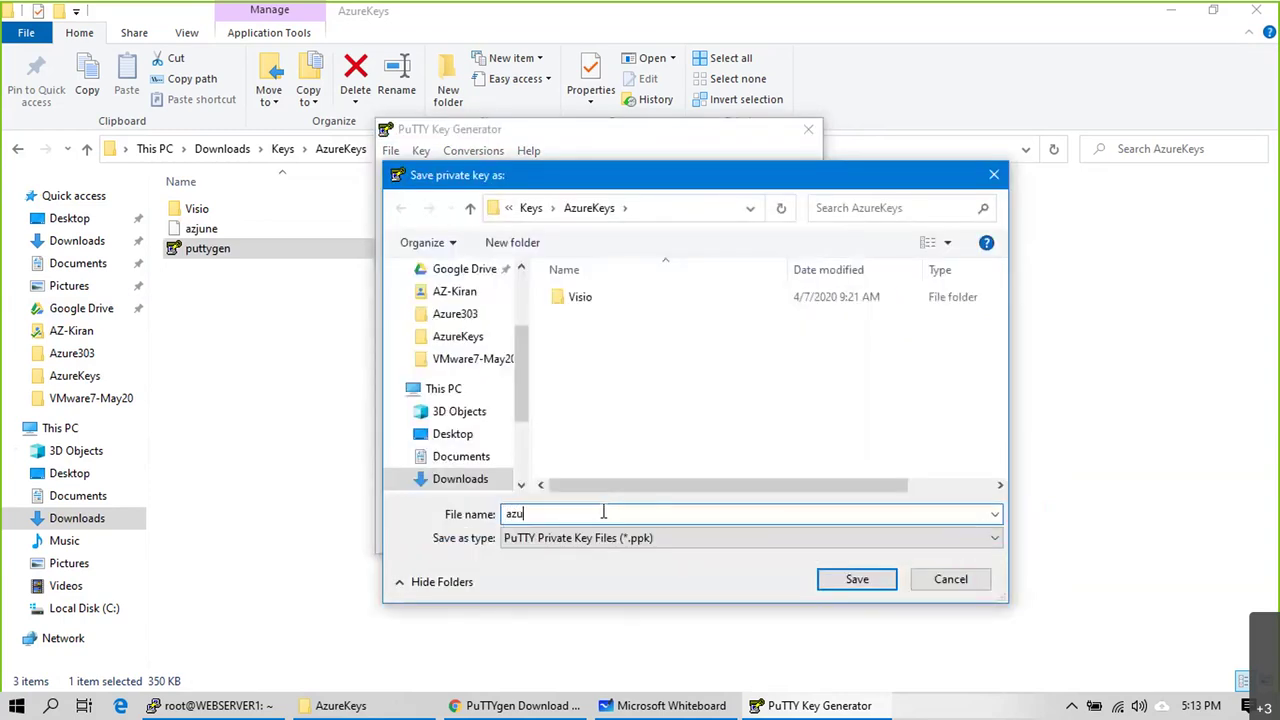
key("BackSpace")
type("june_")
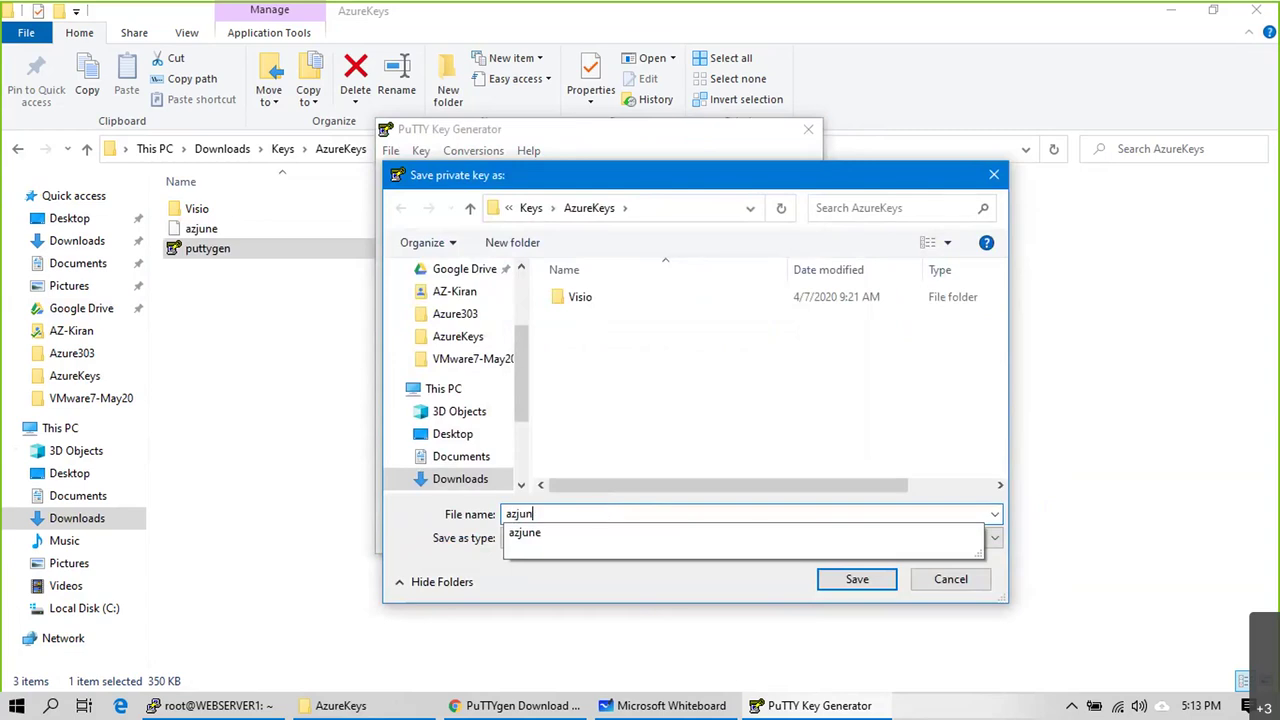
type("private")
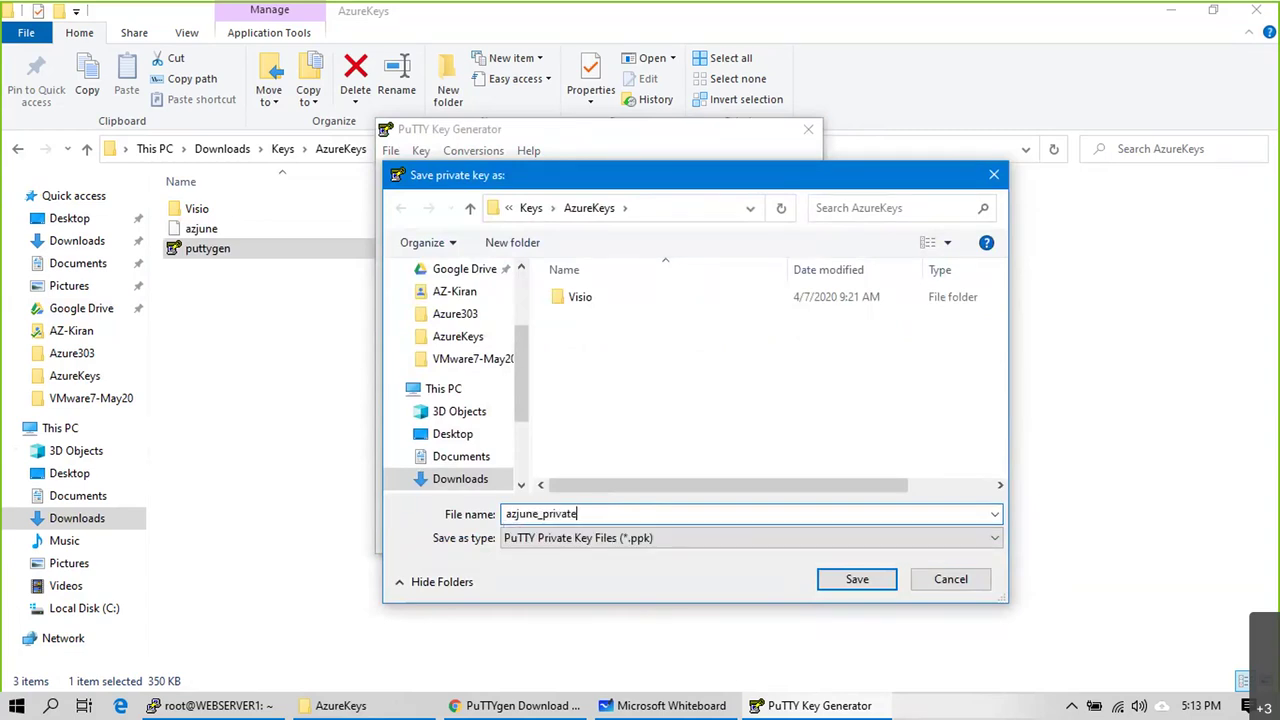
key("Return")
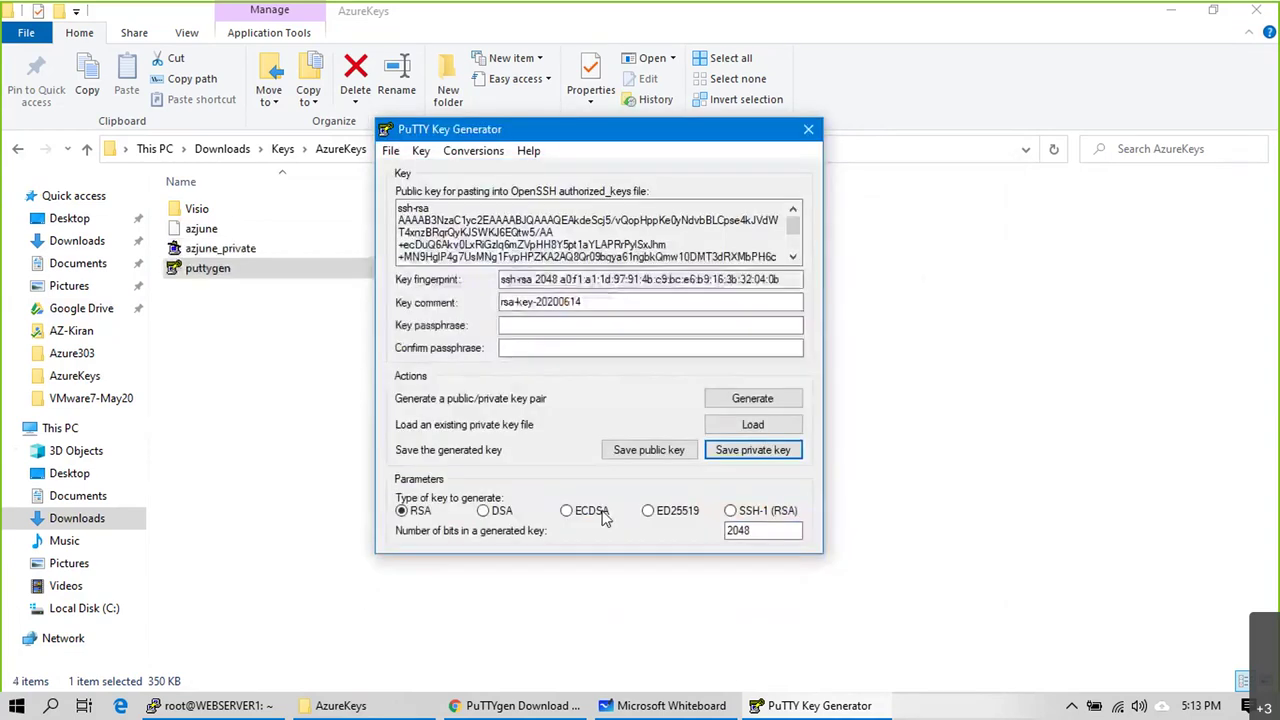
left_click(809, 132)
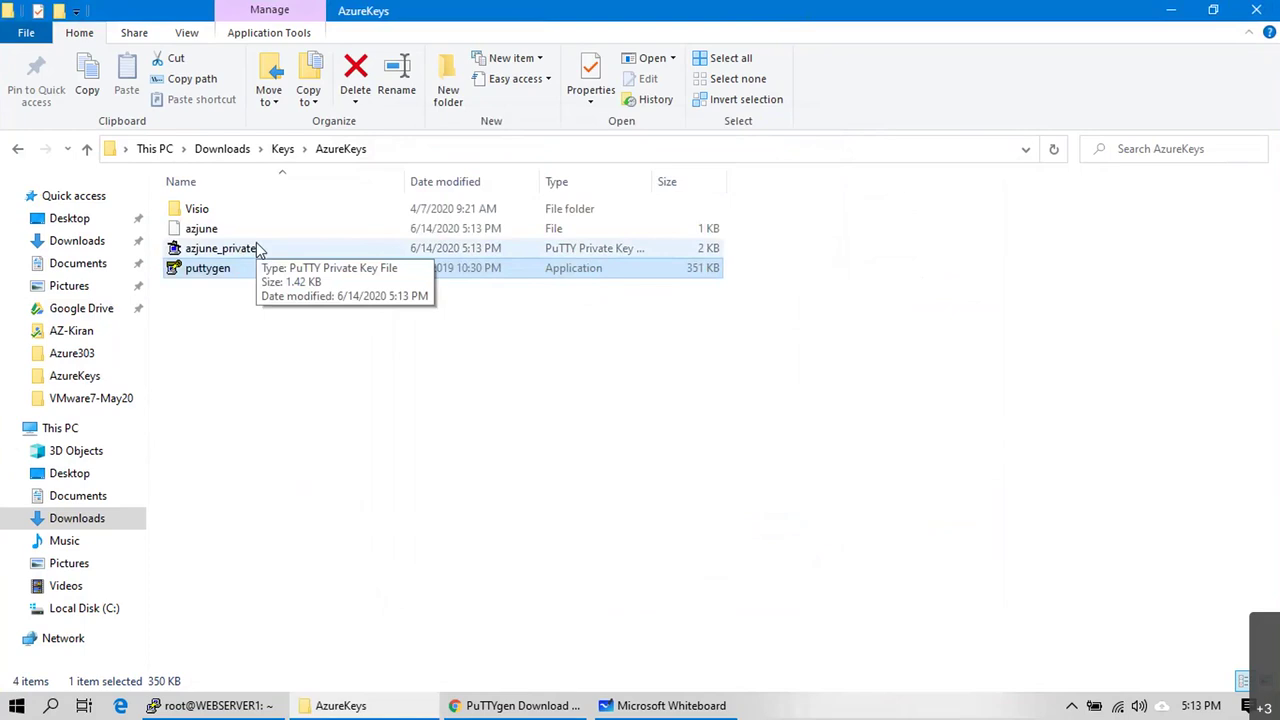
Step: Open the azjune public key file in Notepad++ and copy its entire text, including the BEGIN and END lines
left_click(256, 248)
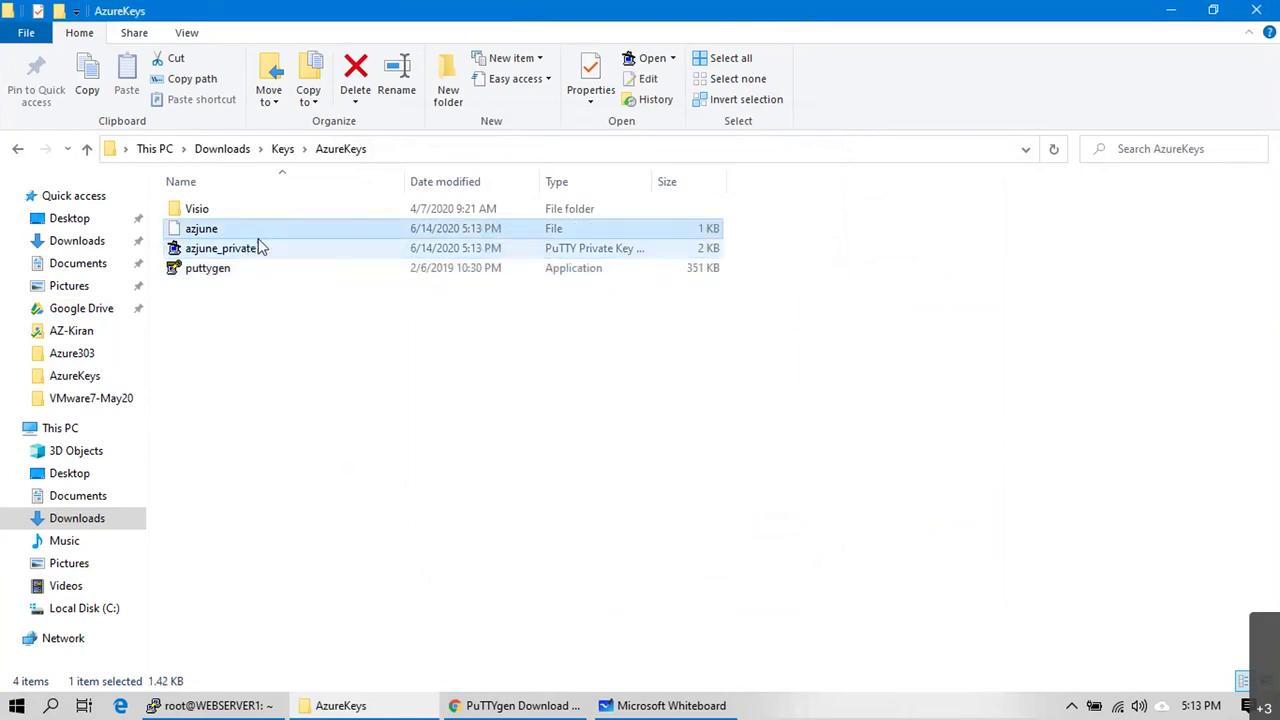
left_click(254, 230)
right_click(255, 231)
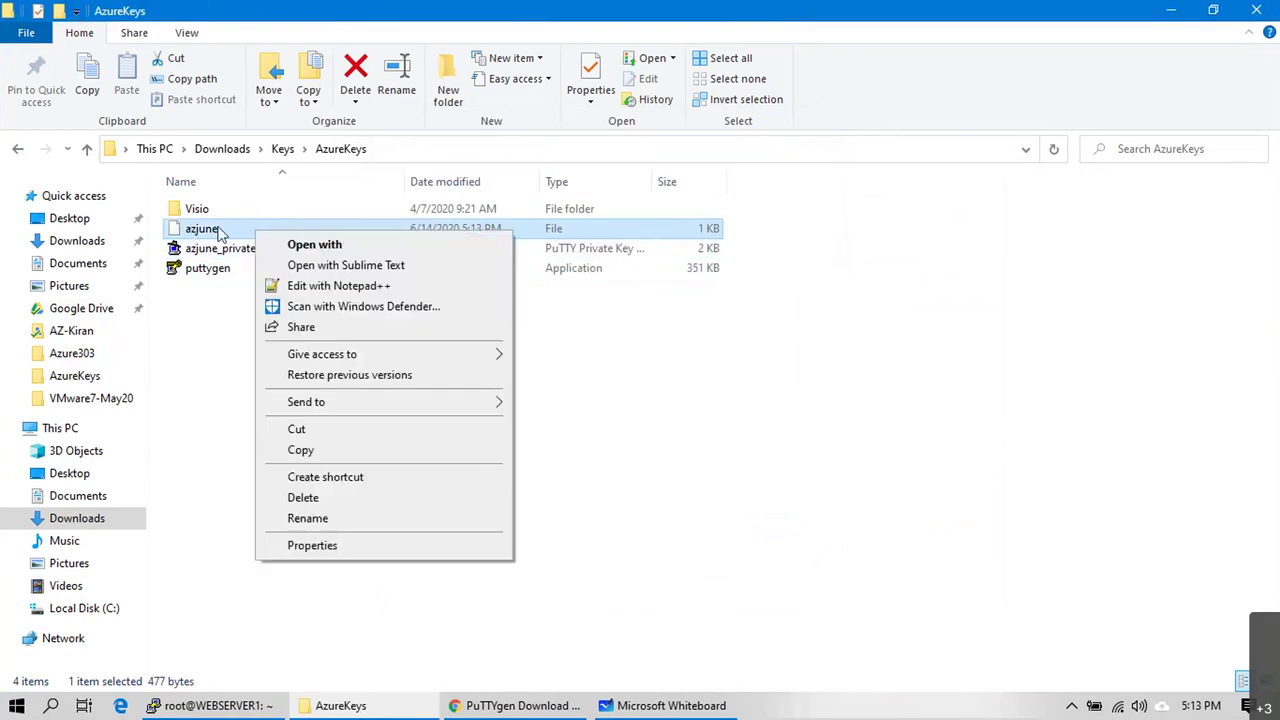
left_click(403, 288)
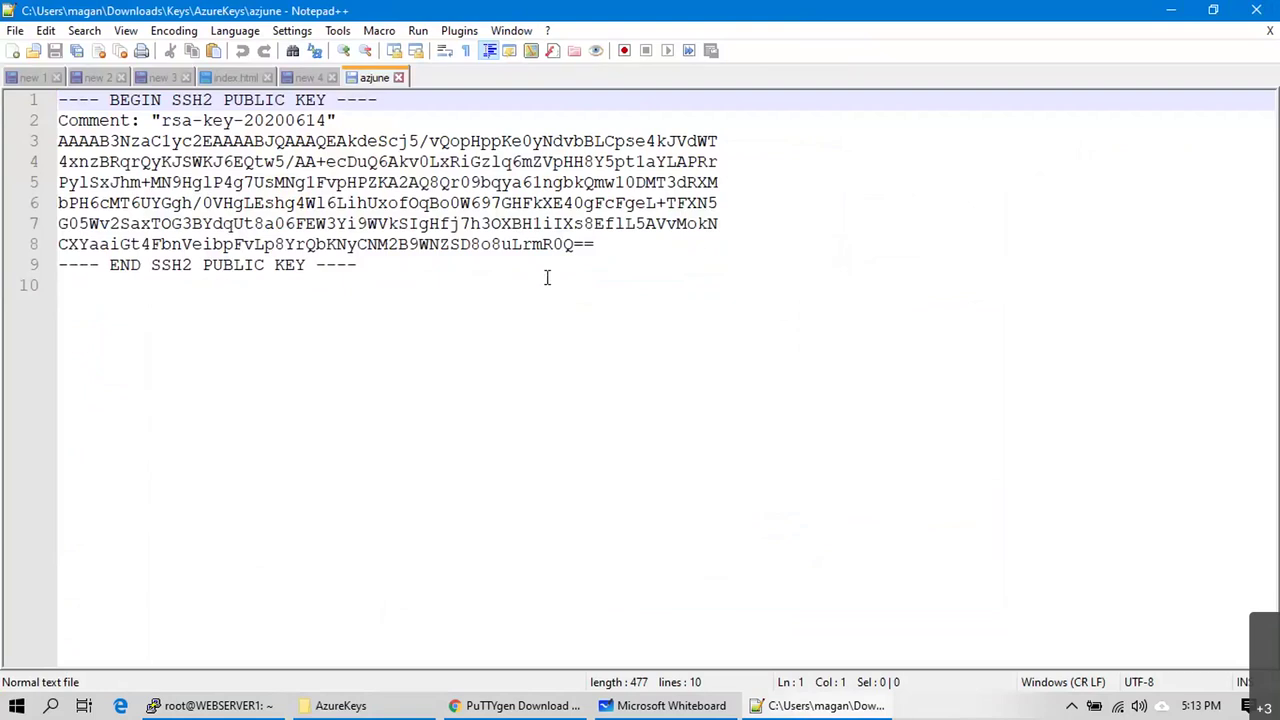
left_click_drag(358, 265, 57, 106)
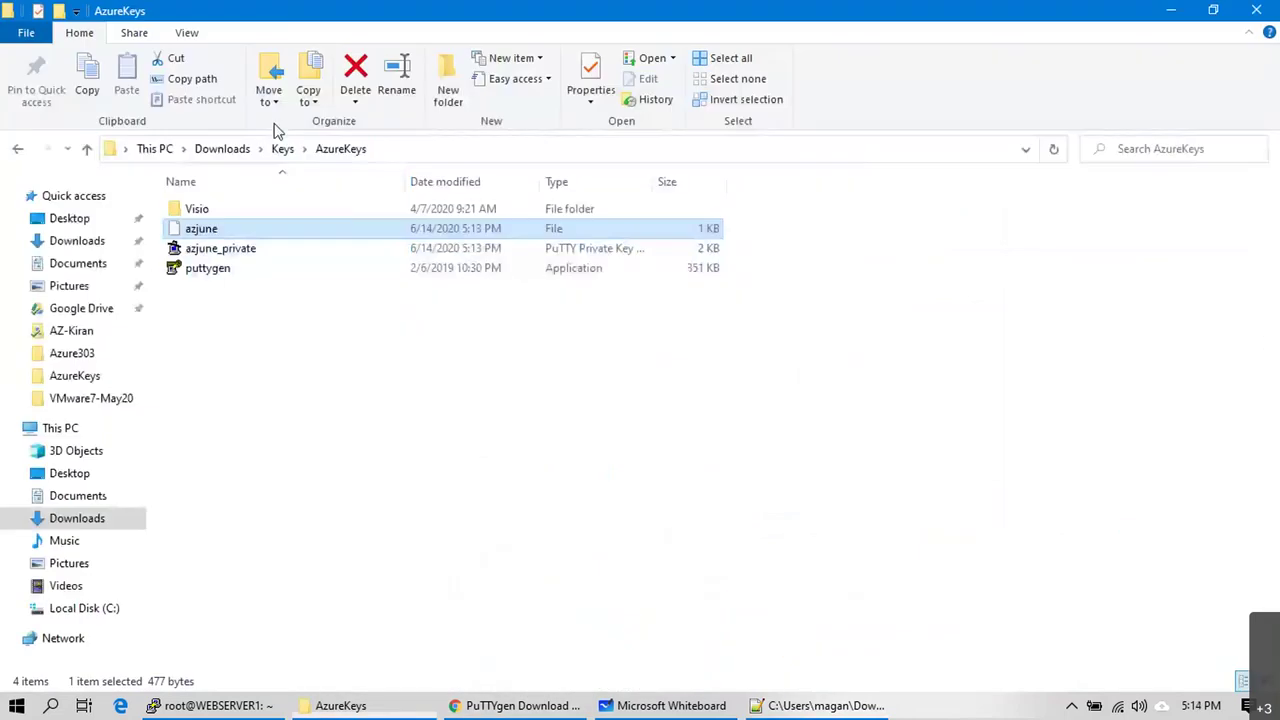
Step: Return to the virtual machine form in Chrome and paste the copied public key into the SSH public key field
key("alt+Tab")
left_click(158, 24)
left_click(503, 535)
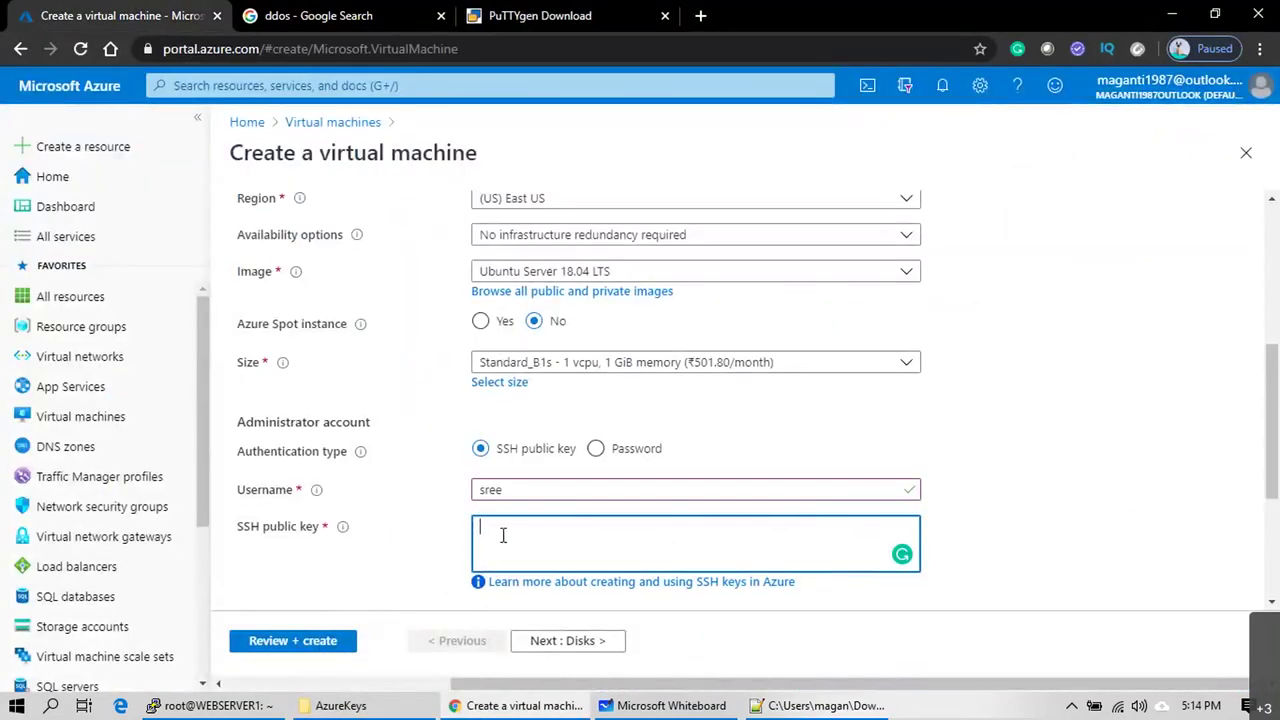
key("ctrl+v")
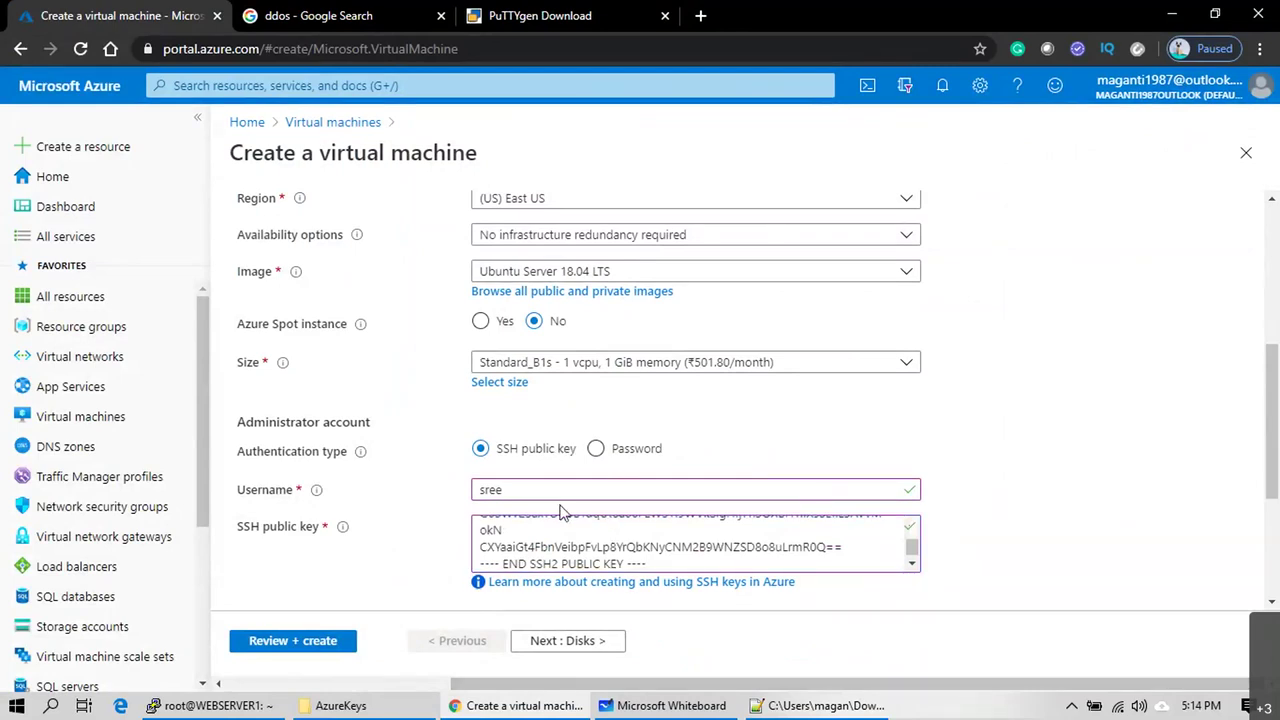
left_click(517, 490)
double_click(517, 490)
left_click(657, 563)
left_click_drag(657, 563, 518, 527)
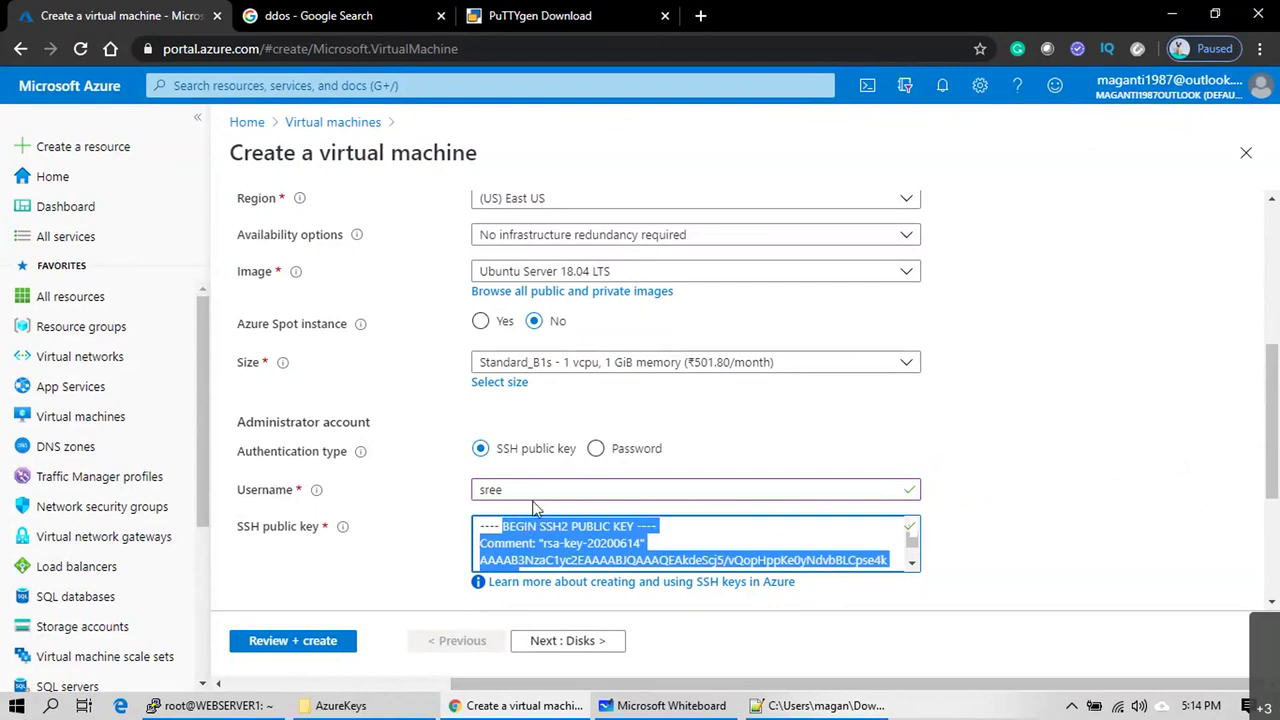
Step: Keep the default inbound port and disk options and set the network interface's subnet to WEB (10.179.99.0/24)
scroll(537, 498, "down", 3)
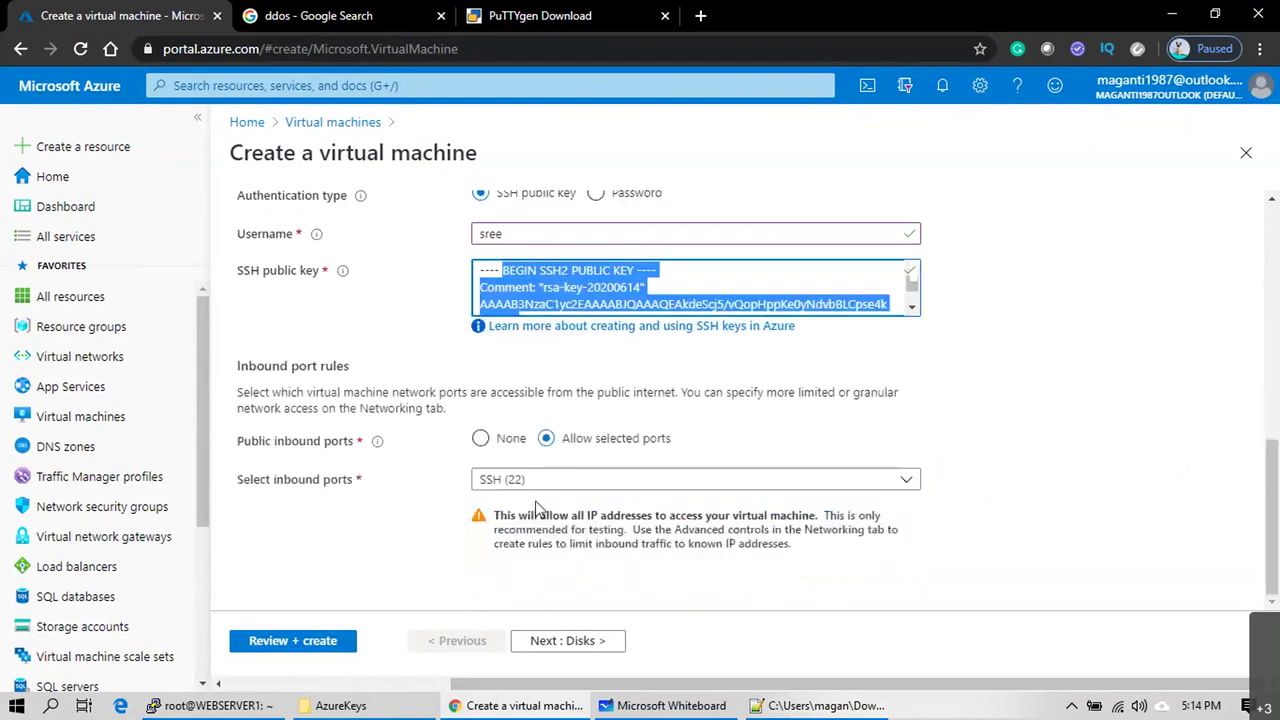
left_click(585, 641)
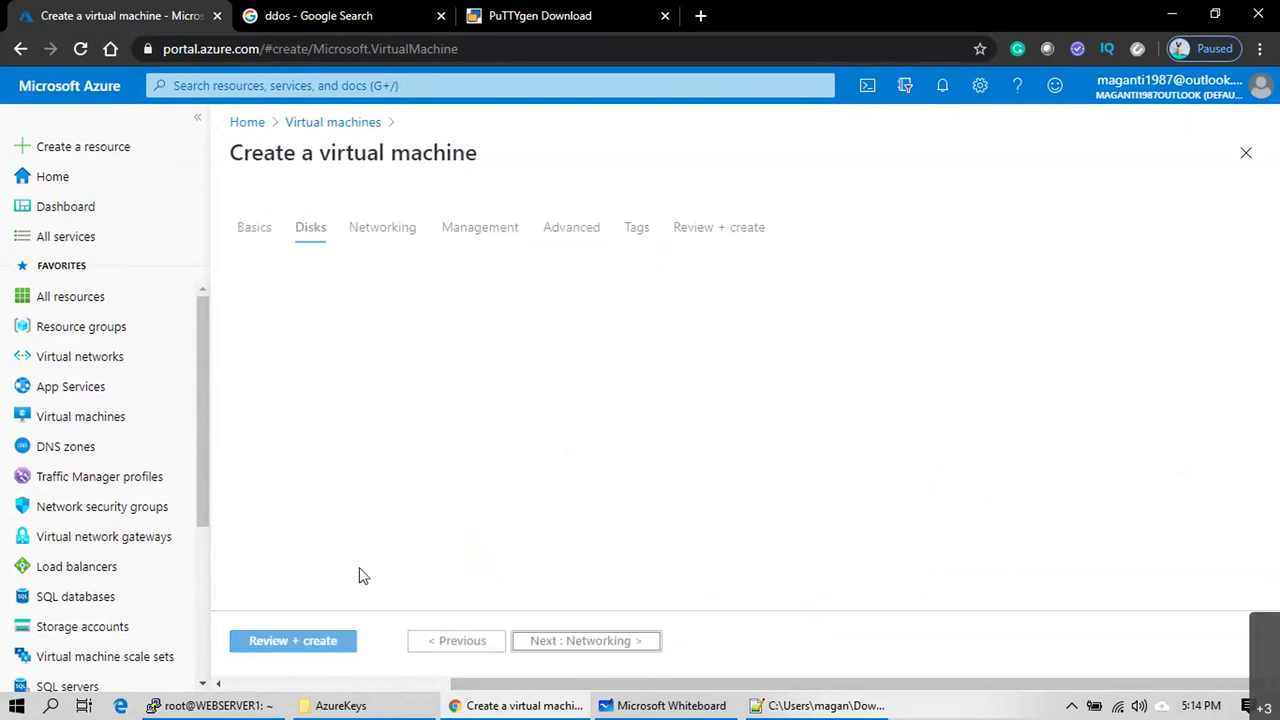
left_click(577, 641)
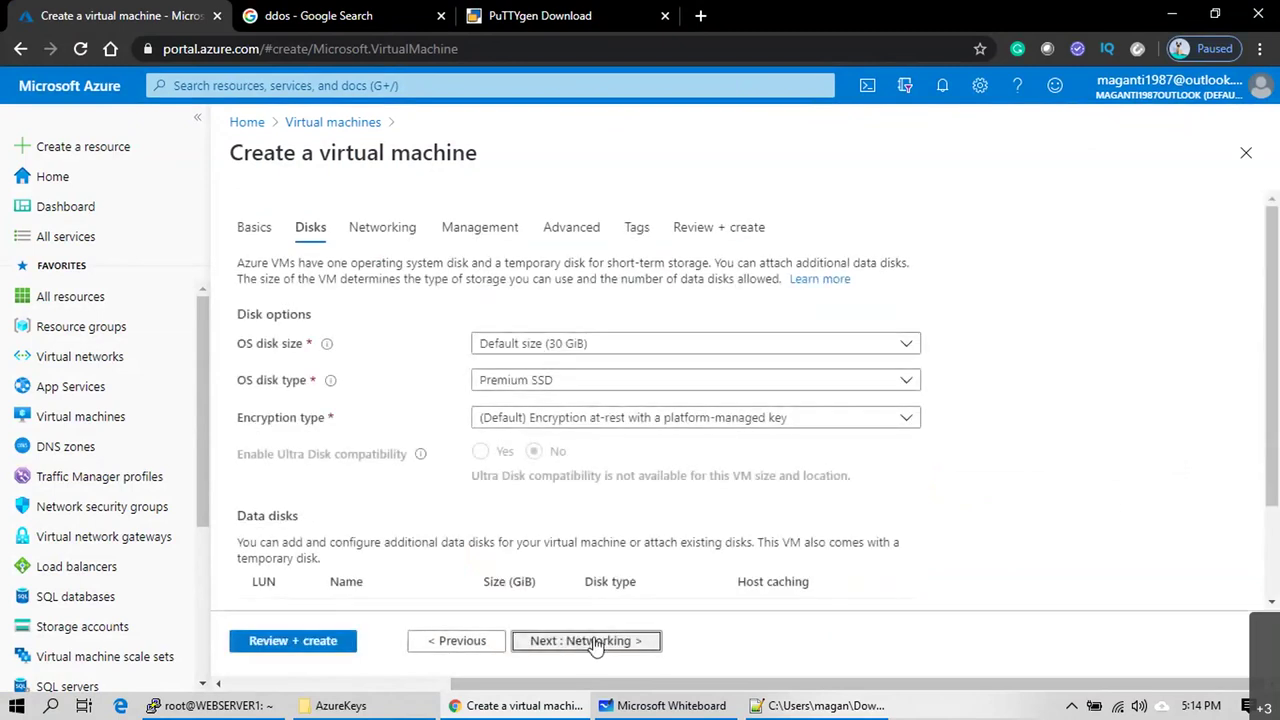
left_click(512, 447)
left_click(530, 568)
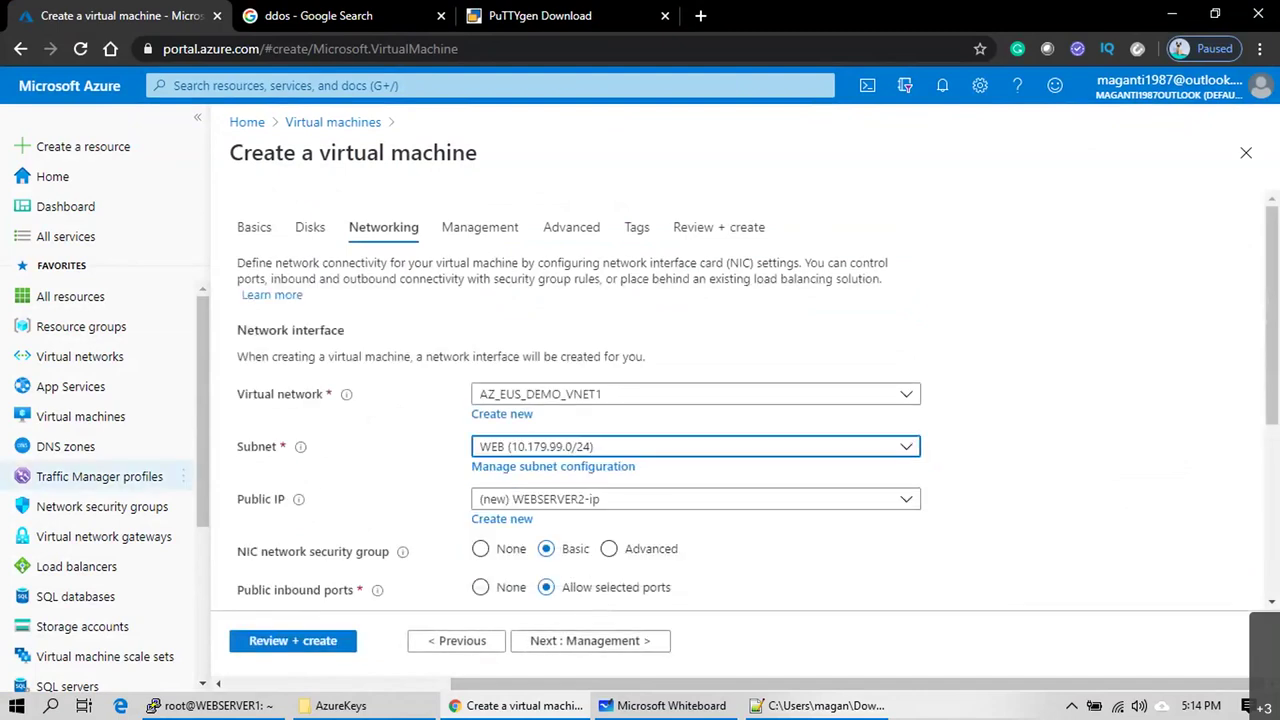
Step: Turn off boot diagnostics in the management options, review the WEBSERVER2 configuration and create the virtual machine
left_click(640, 640)
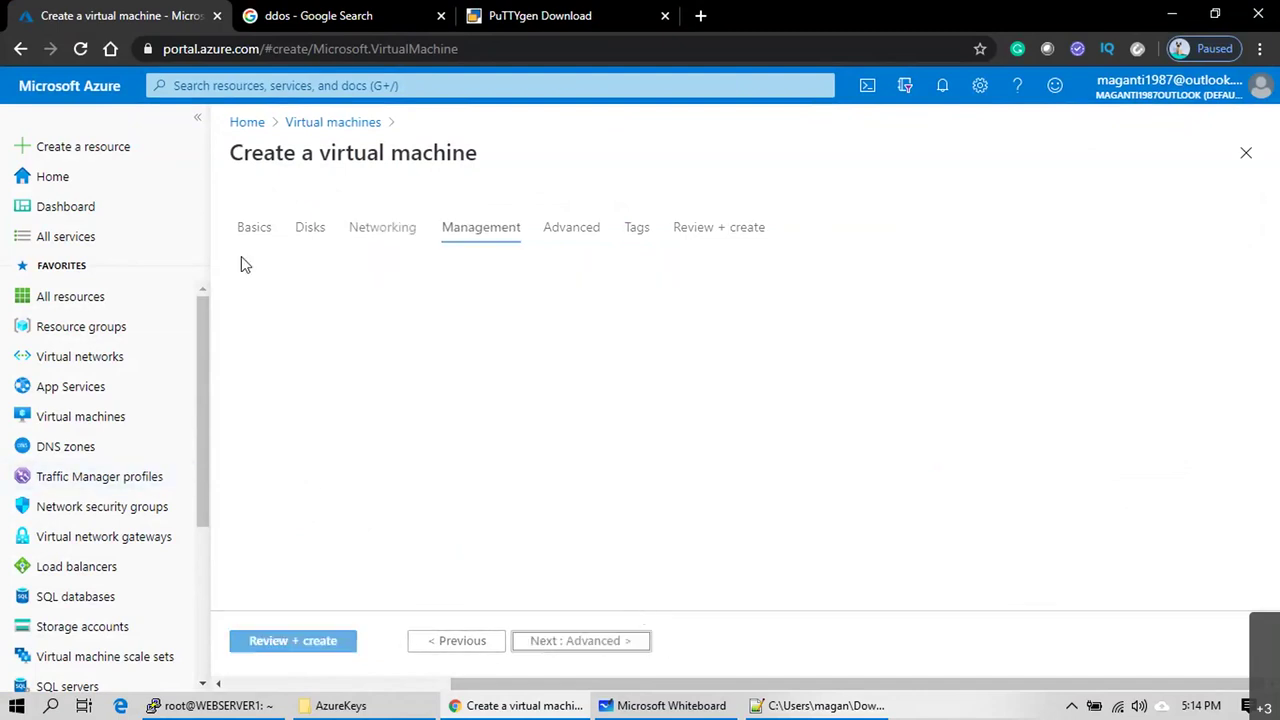
left_click(524, 466)
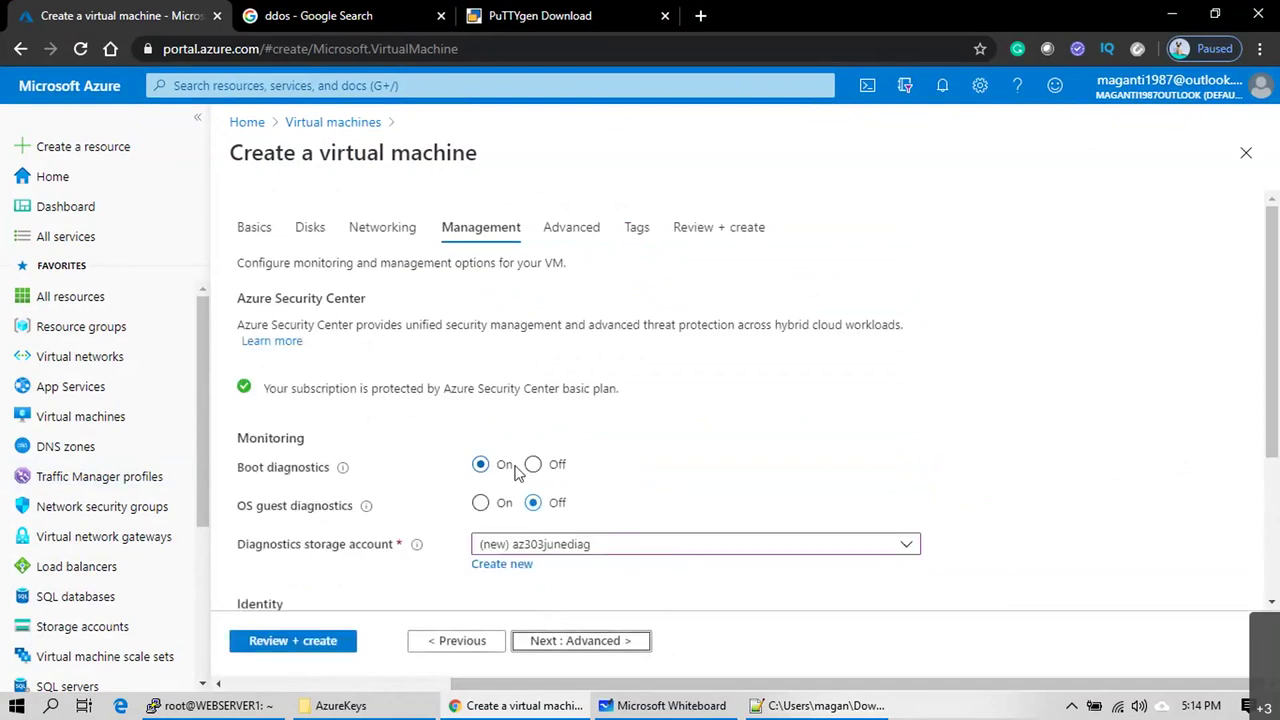
left_click(287, 644)
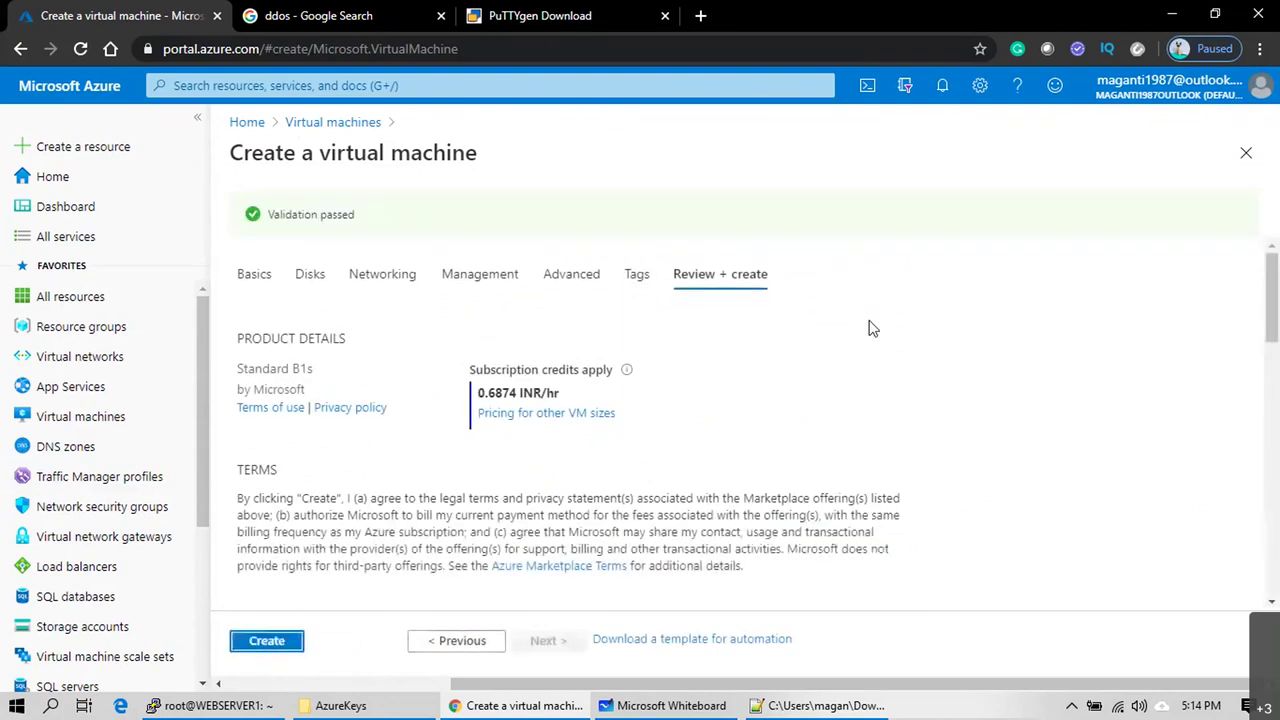
left_click(287, 638)
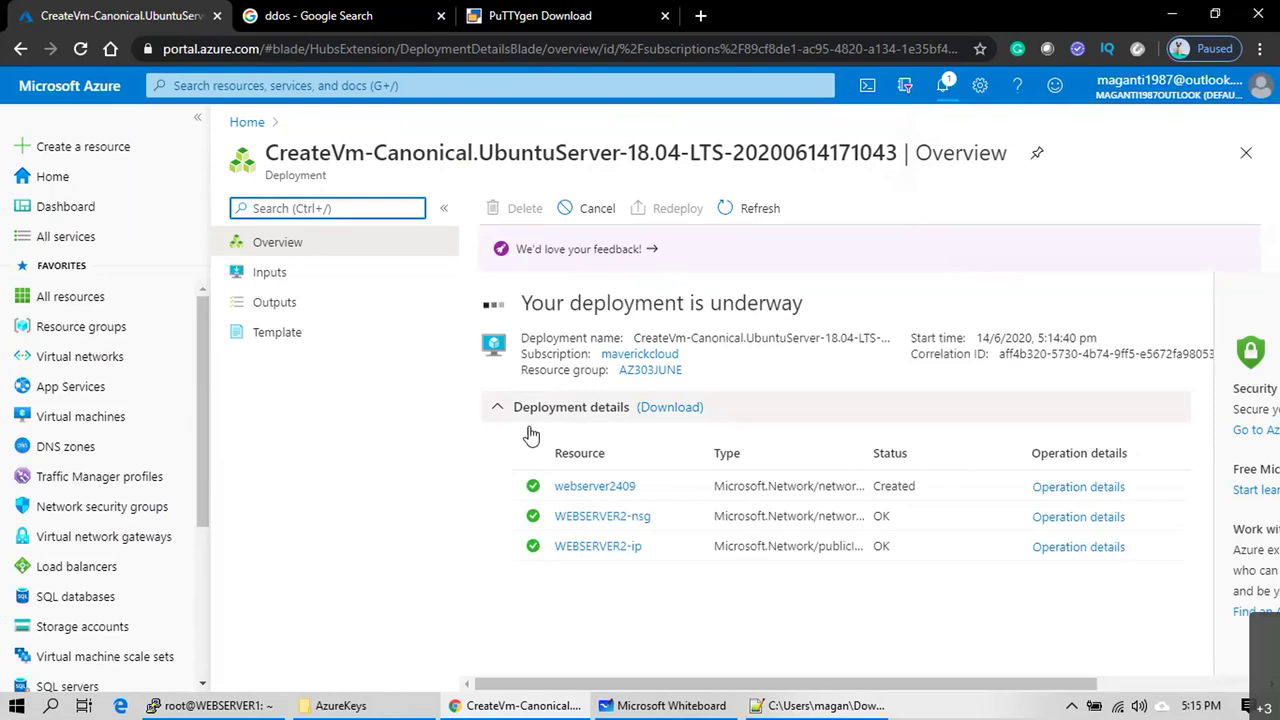
Step: Switch to Microsoft Whiteboard and draw a second red server box labelled 5 in WEB, a 4 beside the first, and a brown box in APP
left_click(610, 706)
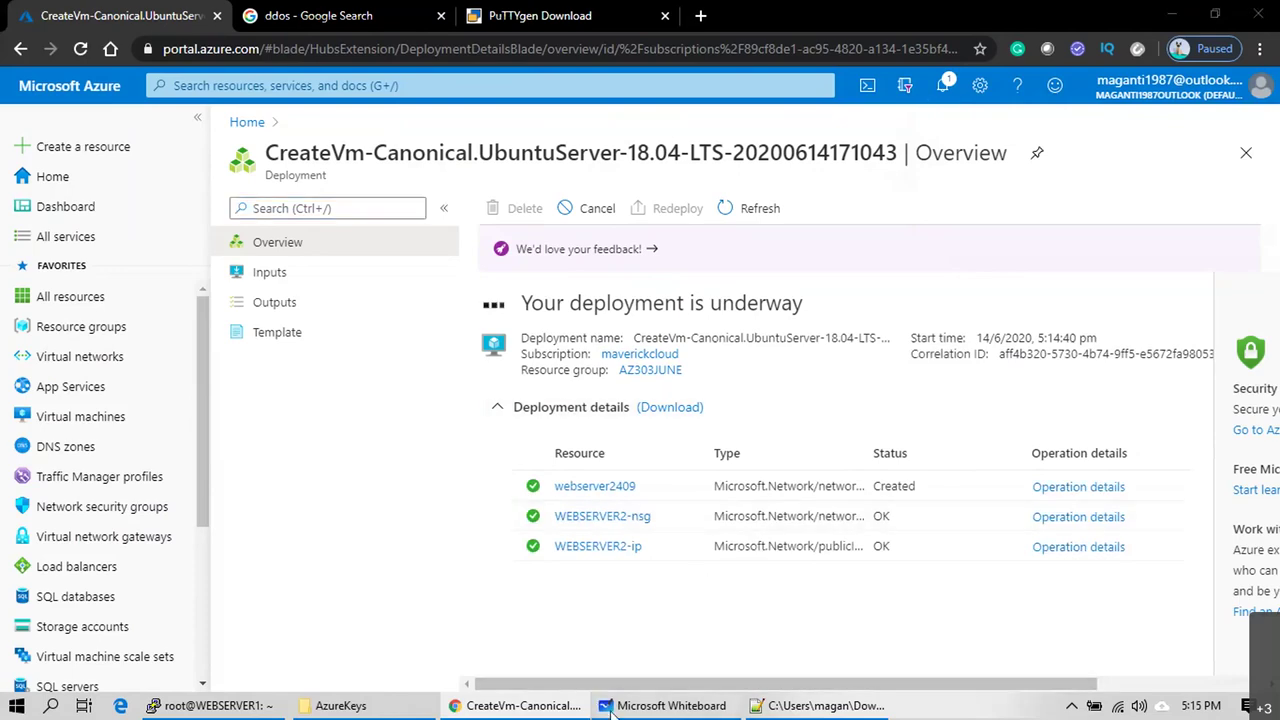
scroll(710, 496, "down", 5)
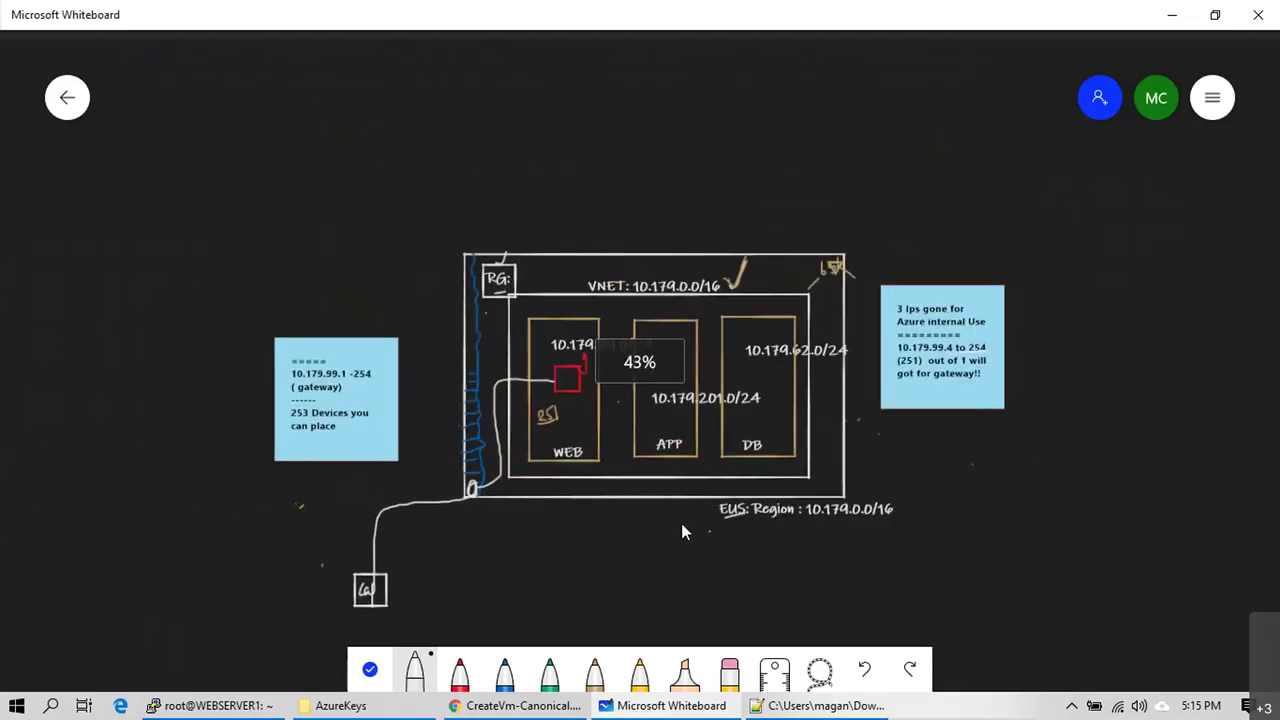
scroll(681, 523, "up", 2)
left_click(459, 670)
mouse_move(519, 368)
left_mouse_down()
mouse_move(541, 398)
mouse_move(544, 365)
left_mouse_up()
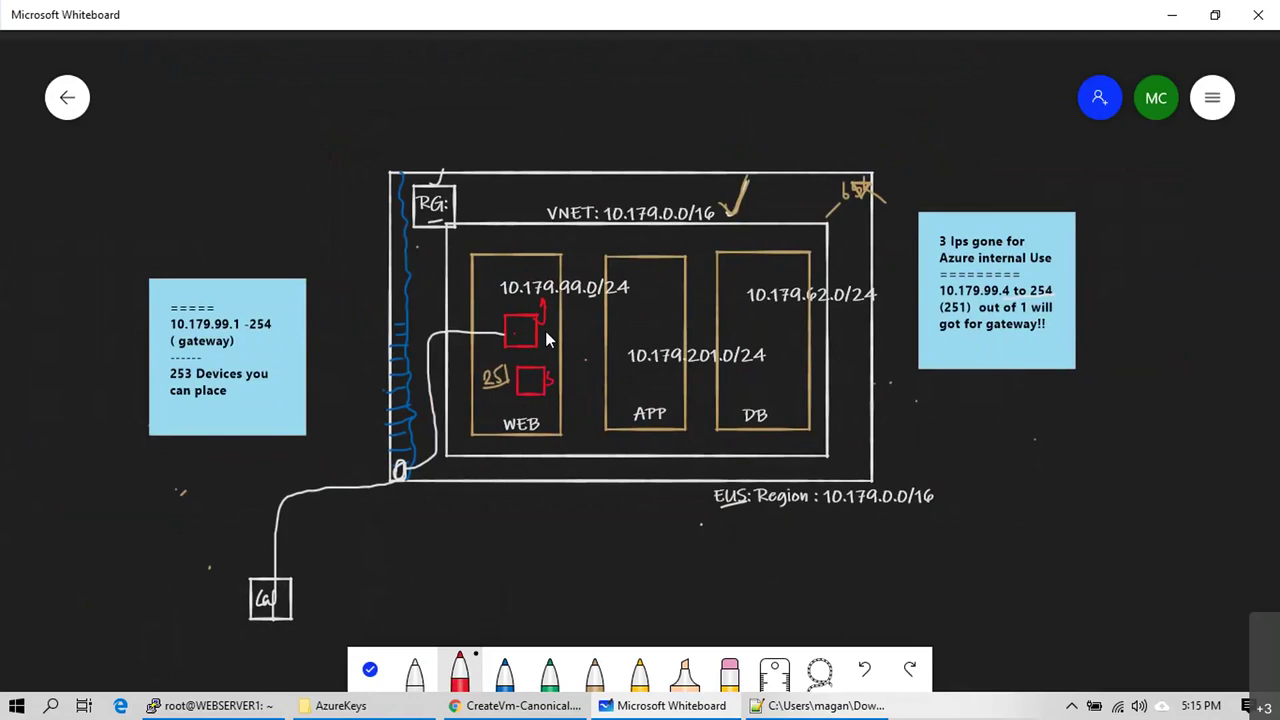
left_click_drag(545, 320, 551, 345)
left_click(595, 670)
mouse_move(643, 280)
left_mouse_down()
mouse_move(644, 310)
mouse_move(645, 281)
left_mouse_up()
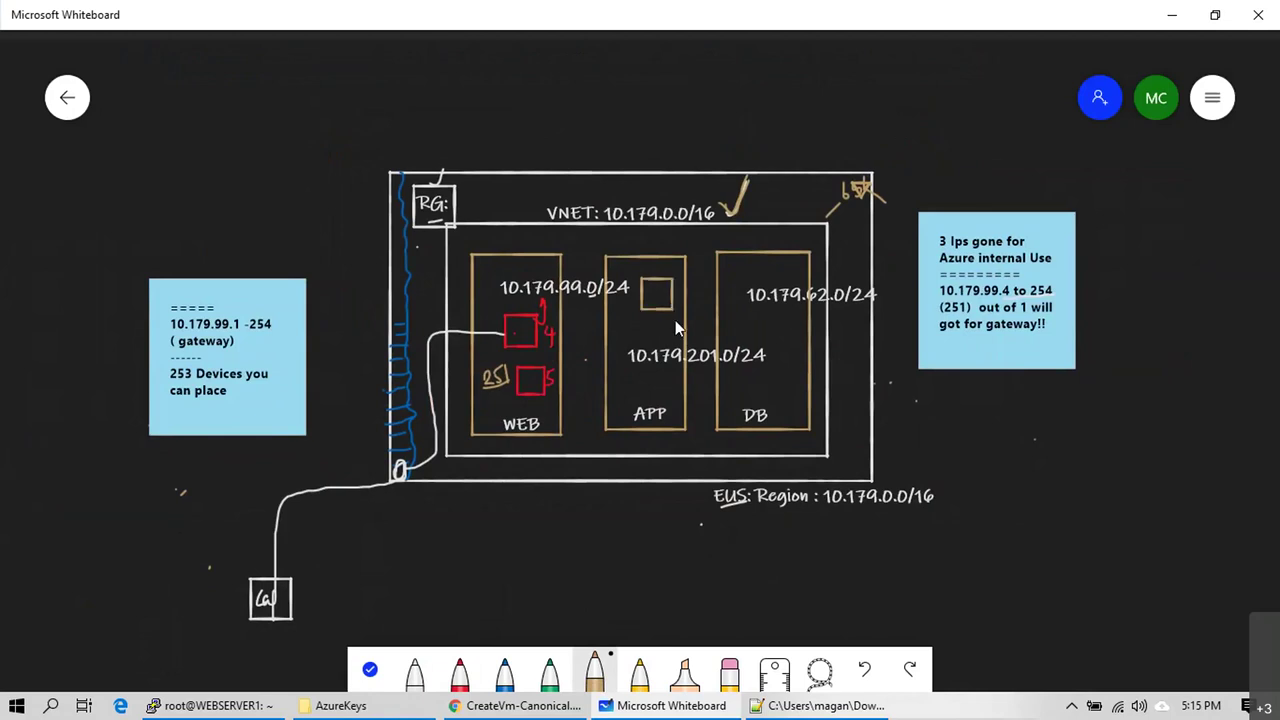
Step: Return to the Azure portal in Chrome and start a new virtual machine named APPSERVER1 in resource group AZ303JUNE
left_click(518, 706)
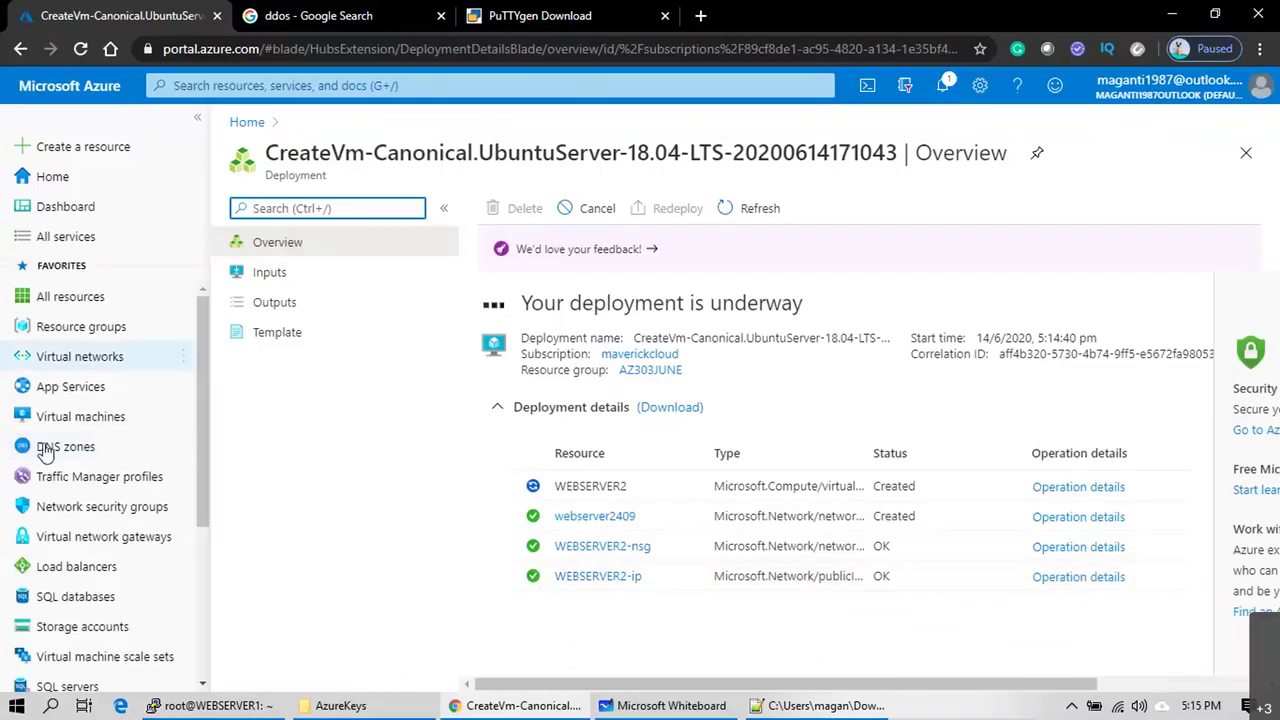
left_click(50, 420)
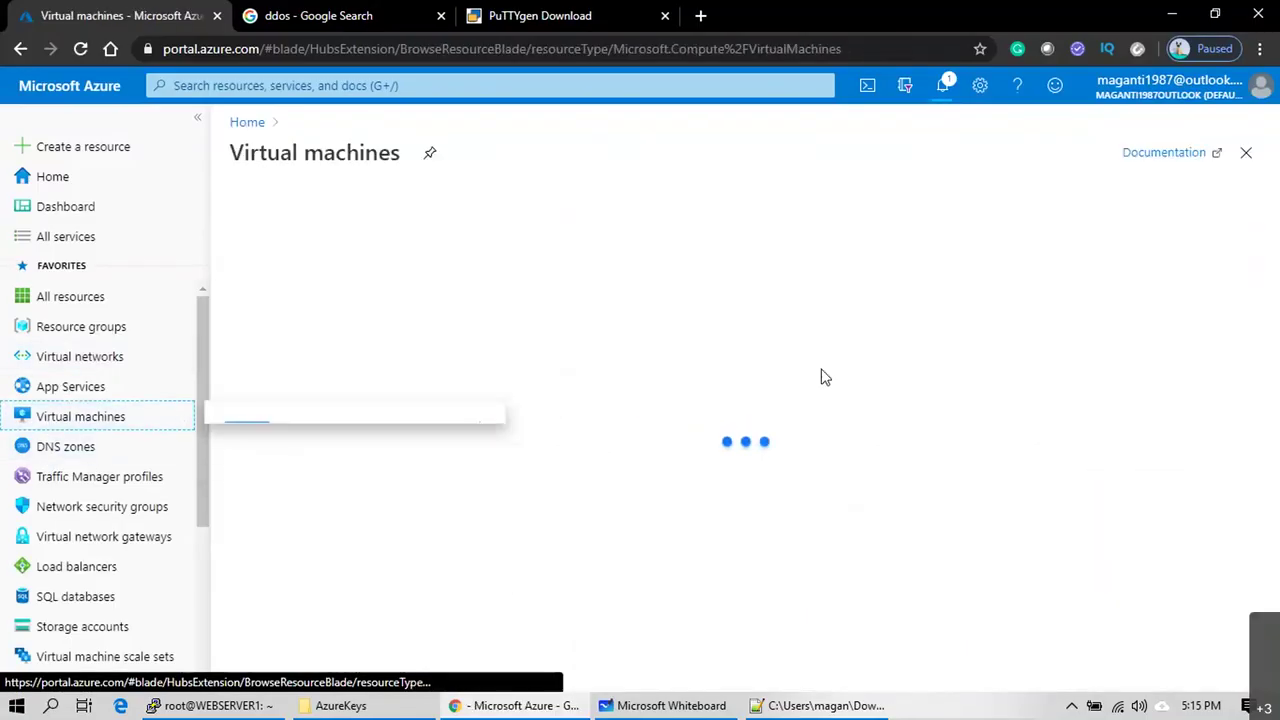
left_click(262, 209)
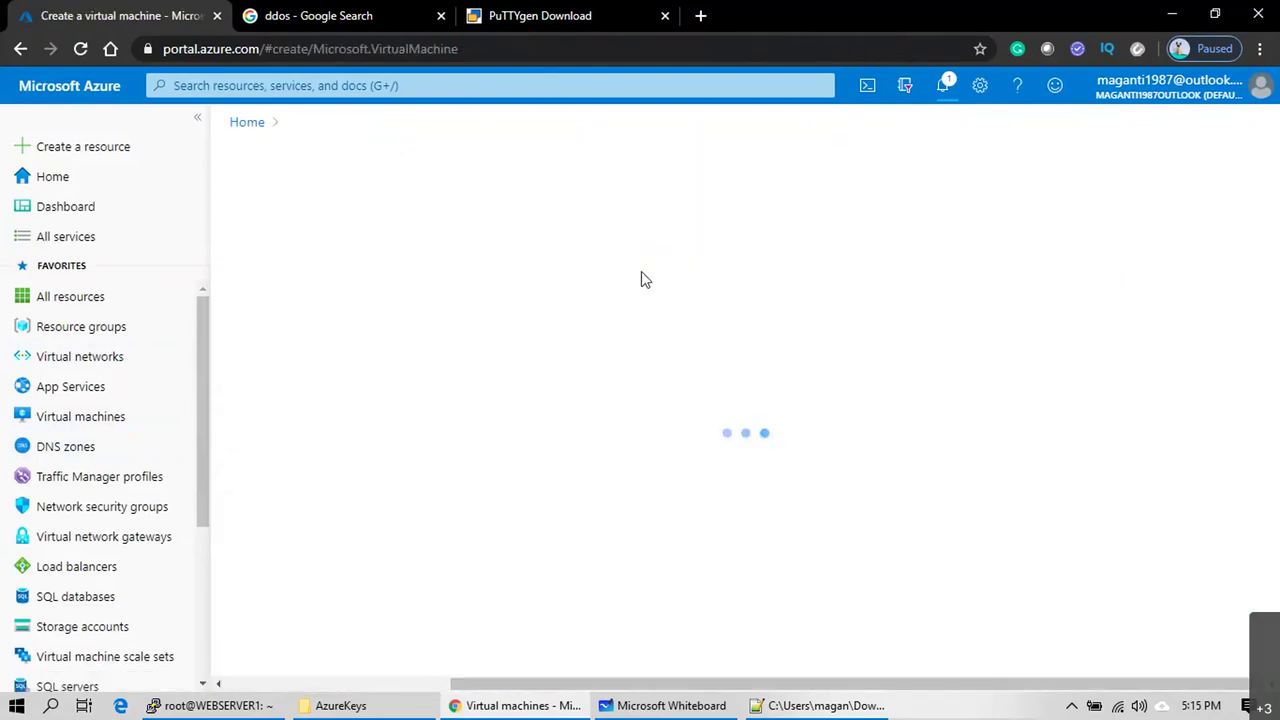
left_click(525, 448)
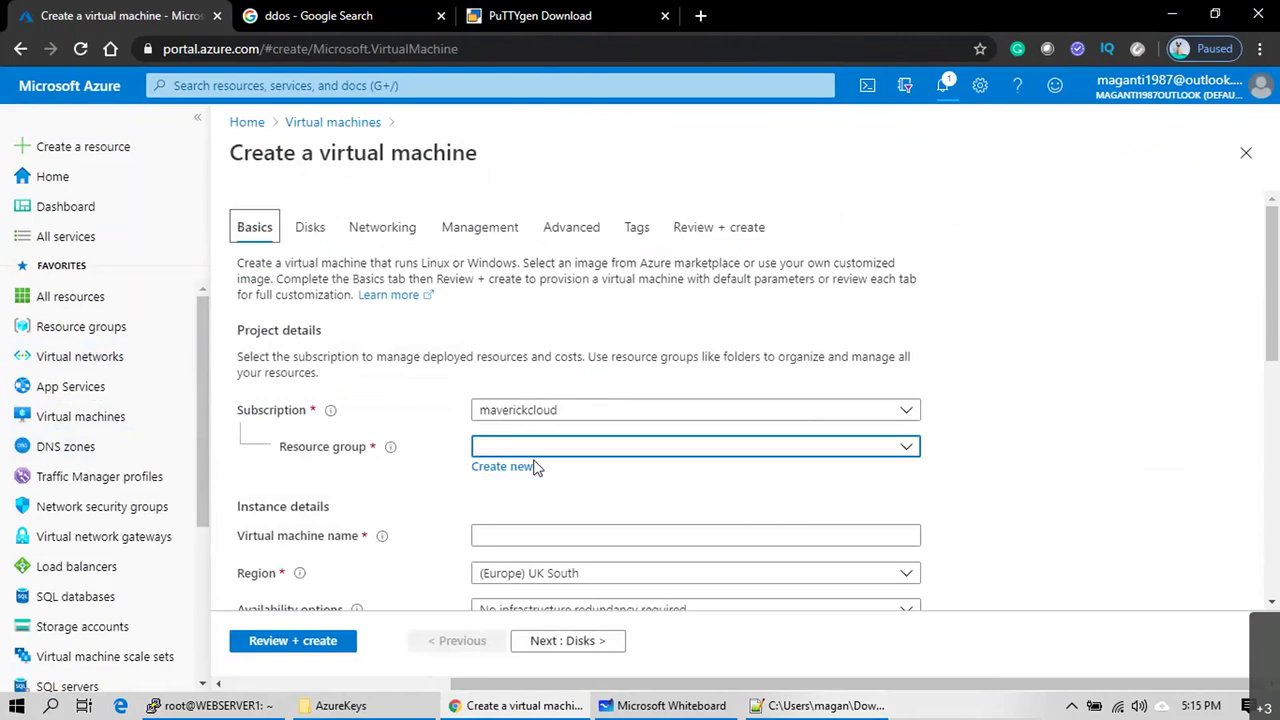
left_click(535, 515)
left_click(546, 535)
type("A")
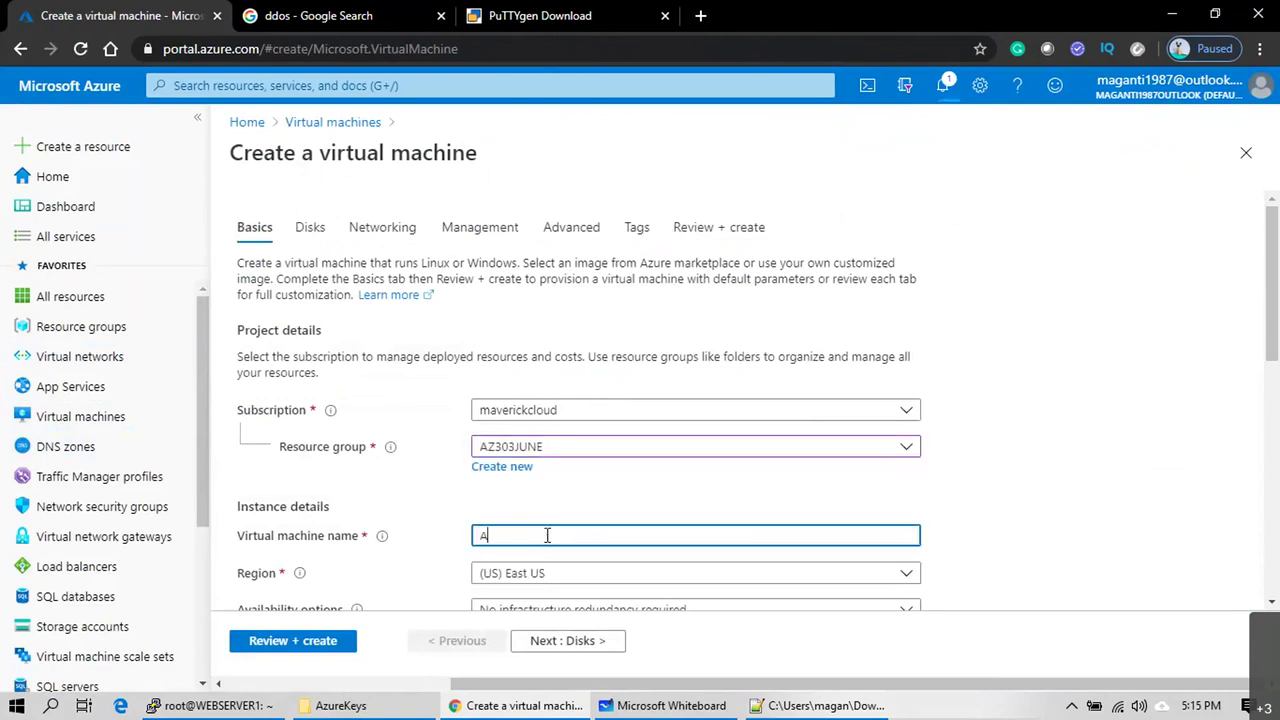
type("PPSERVER1")
Step: Set the authentication type to Password and enter the administrator username, password and password confirmation
scroll(591, 528, "down", 4)
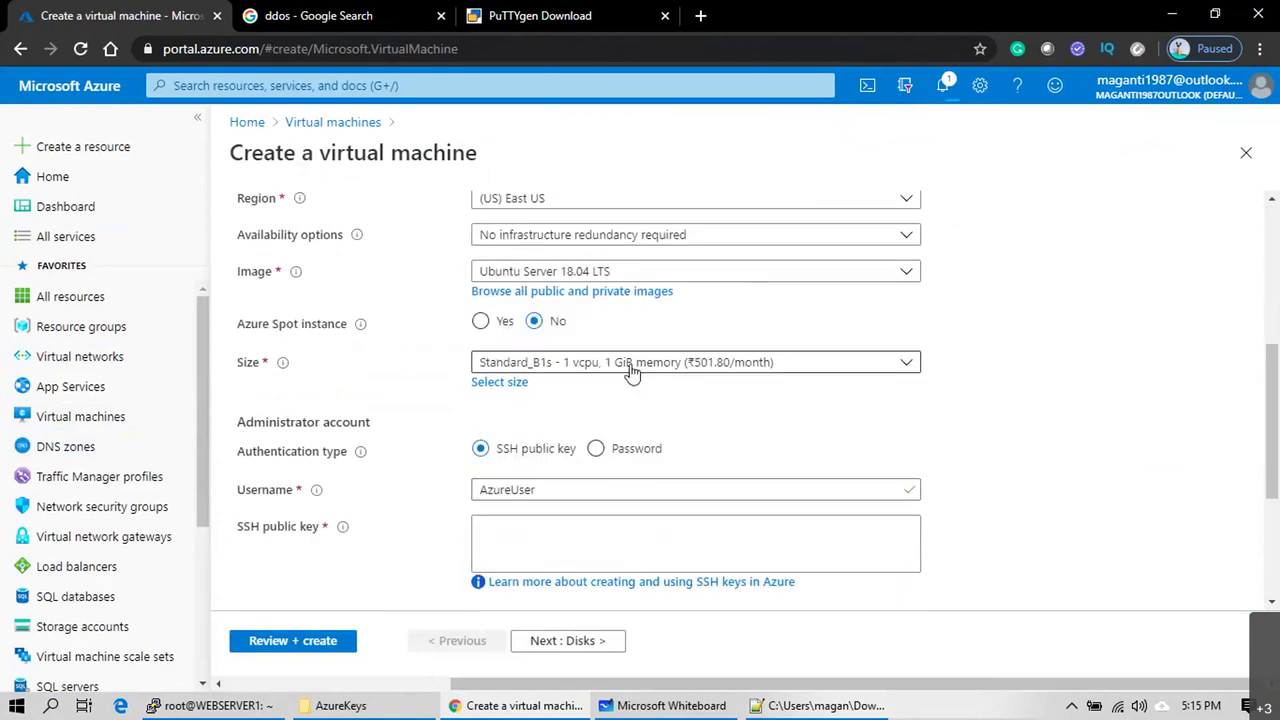
left_click(600, 449)
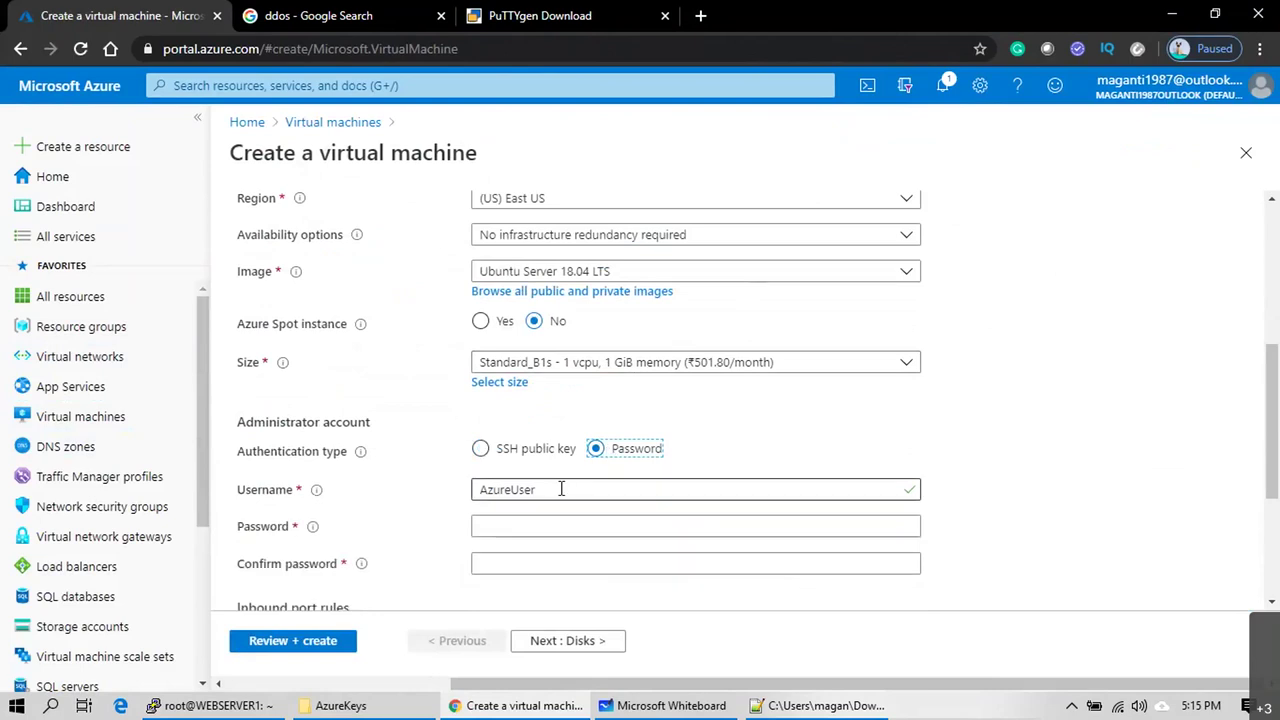
double_click(561, 489)
type("sree")
key("Tab")
type("**************")
key("Tab")
type("**************")
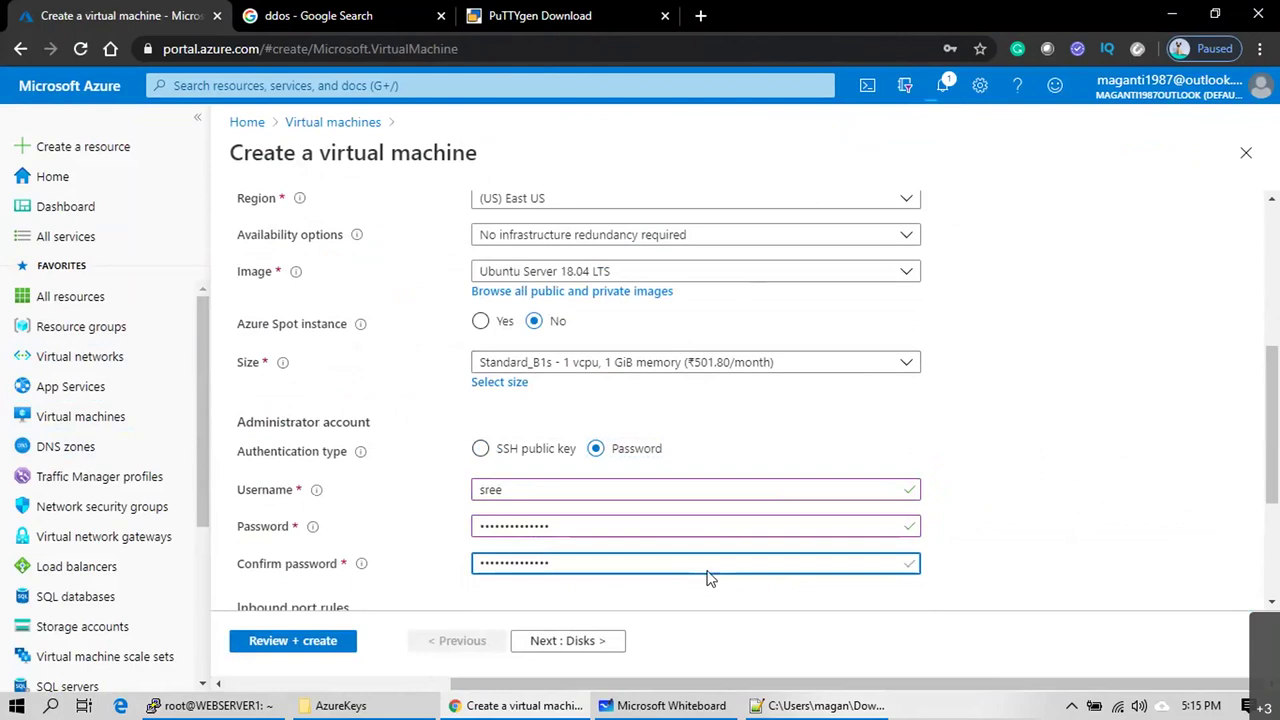
Step: Keep the default disk and networking options with the APP subnet, turn off boot diagnostics, and review and create APPSERVER1
scroll(706, 578, "down", 3)
left_click(567, 640)
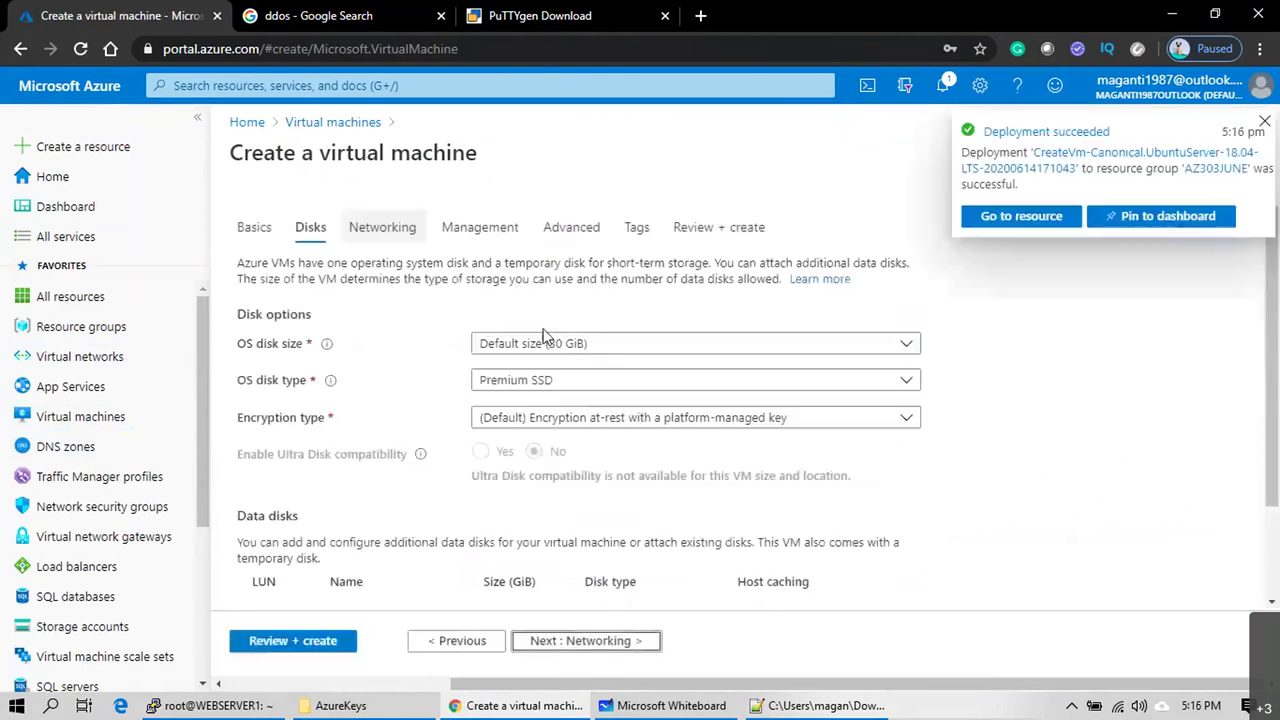
left_click(586, 640)
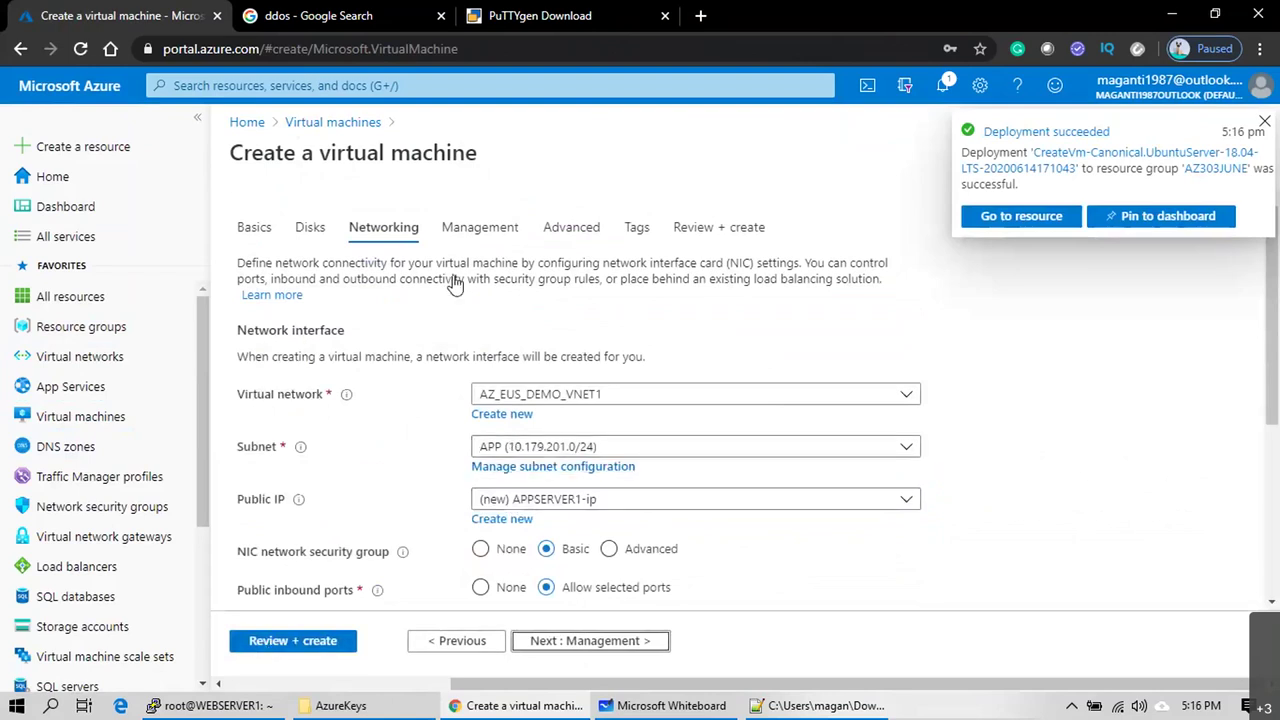
left_click(474, 228)
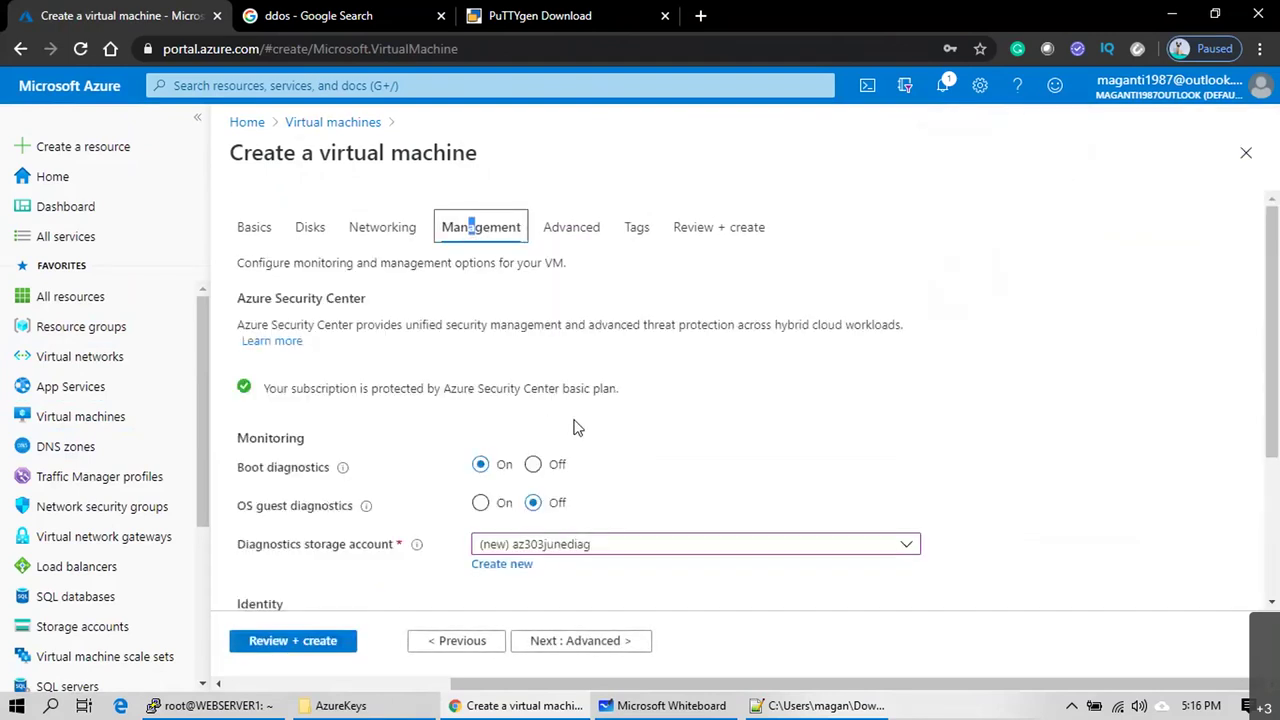
left_click(557, 464)
left_click(291, 641)
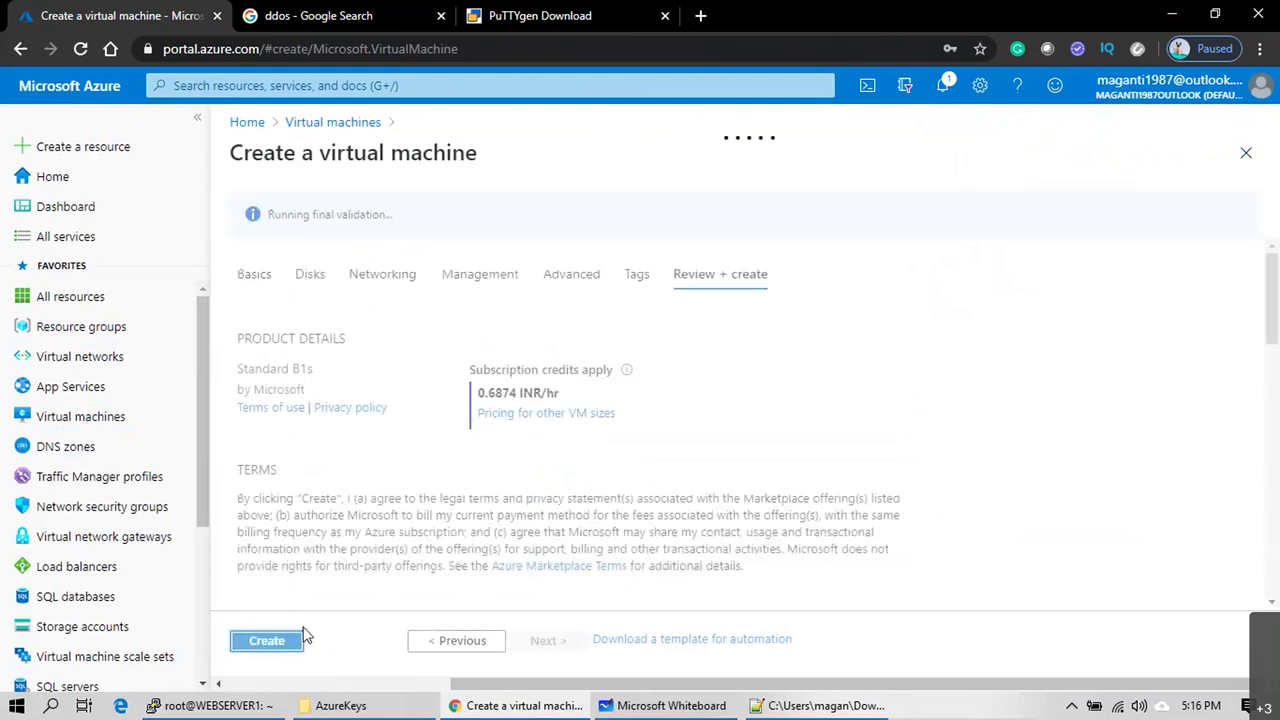
left_click(290, 643)
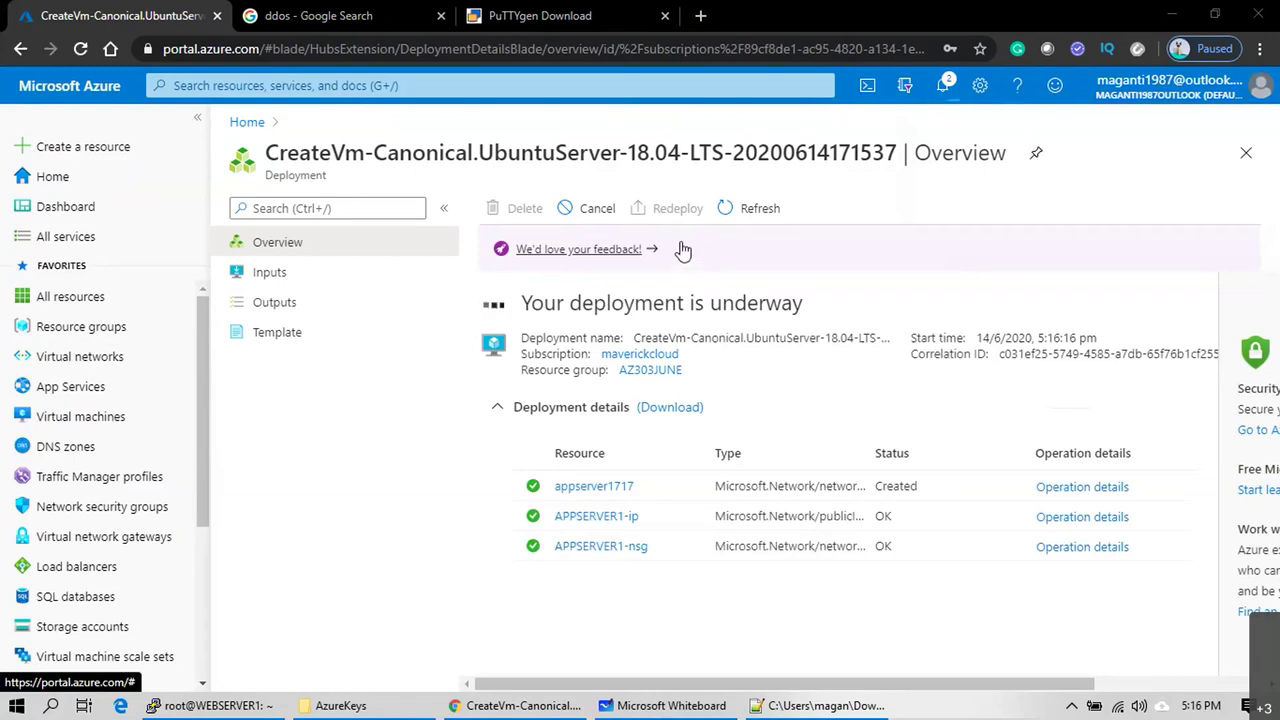
Step: Refresh the APPSERVER1 deployment status, open the list of virtual machines and refresh it
left_click(758, 207)
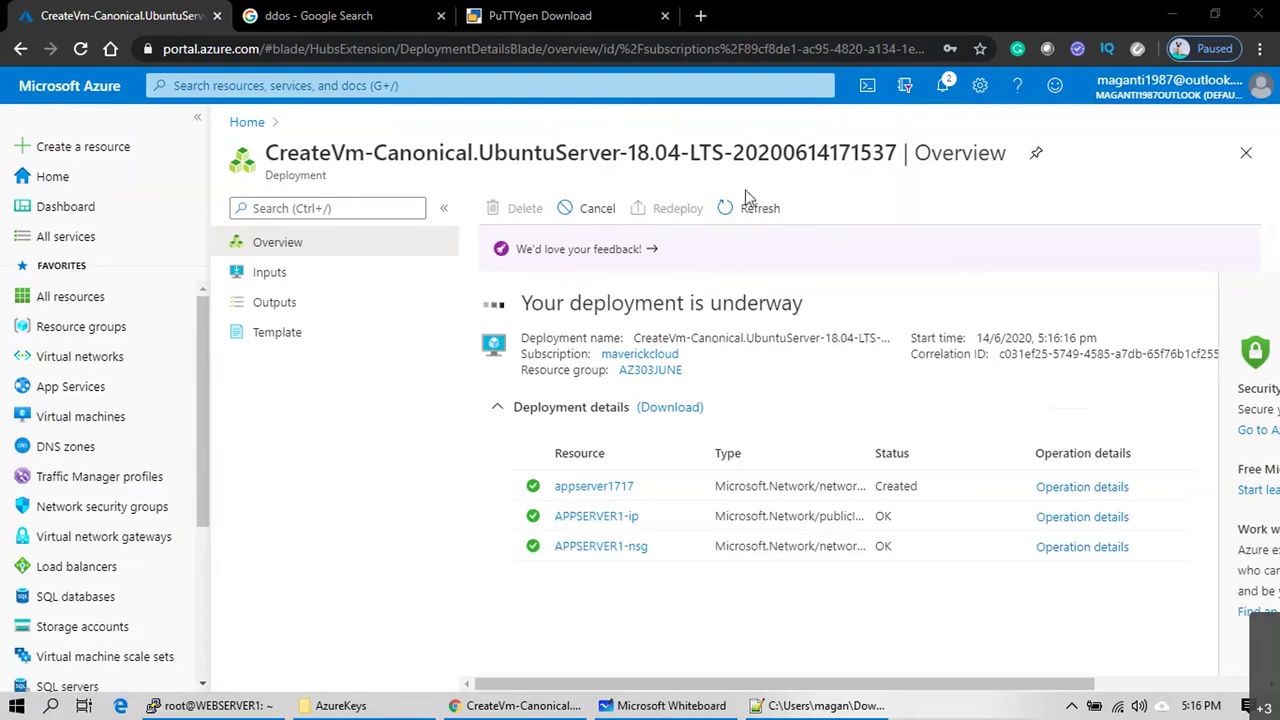
left_click(128, 444)
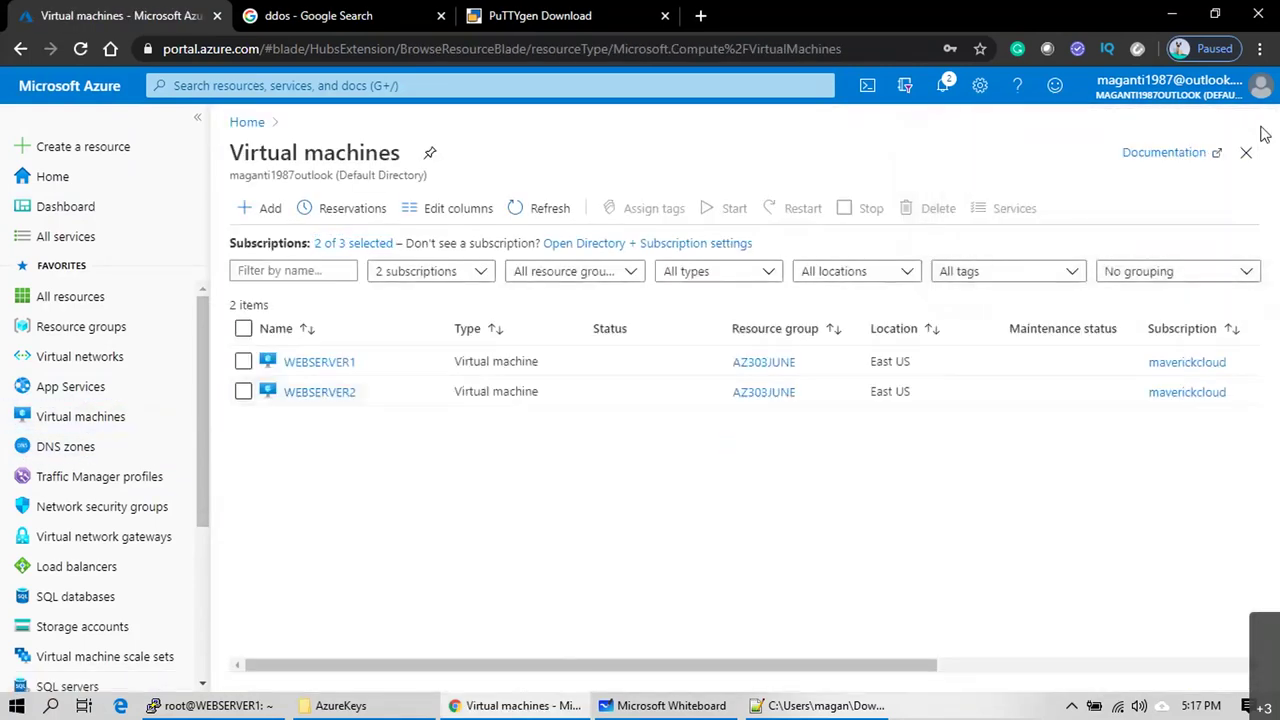
left_click(525, 209)
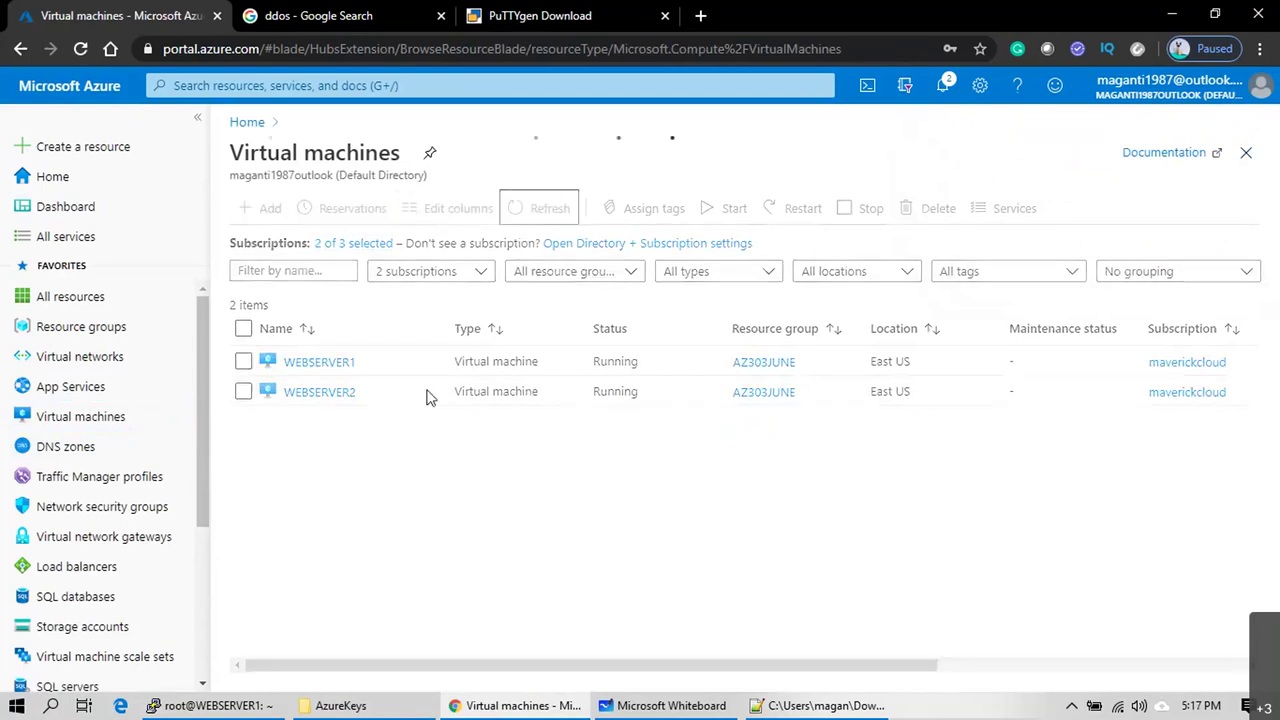
Step: Examine the private and public IP addresses of APPSERVER1, WEBSERVER1 and WEBSERVER2 in the virtual machines list
scroll(594, 663, "right", 1)
scroll(434, 634, "left", 1)
left_click_drag(648, 665, 999, 655)
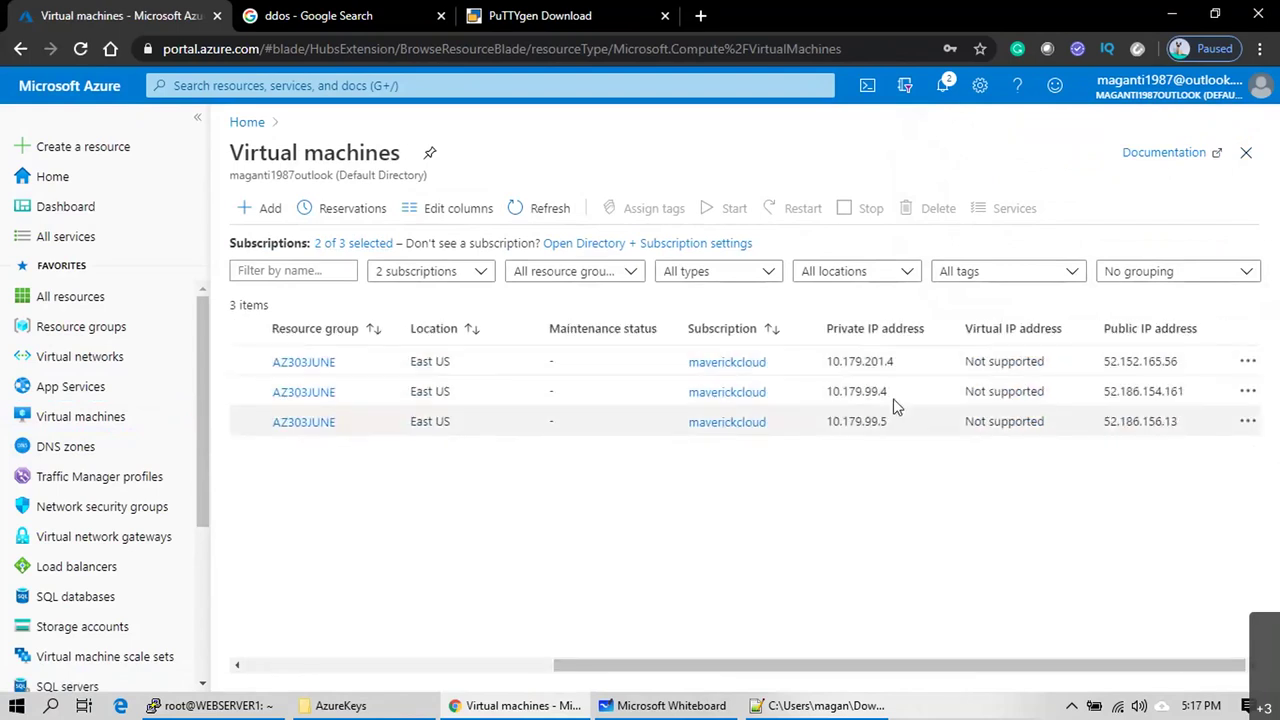
left_click_drag(897, 665, 590, 665)
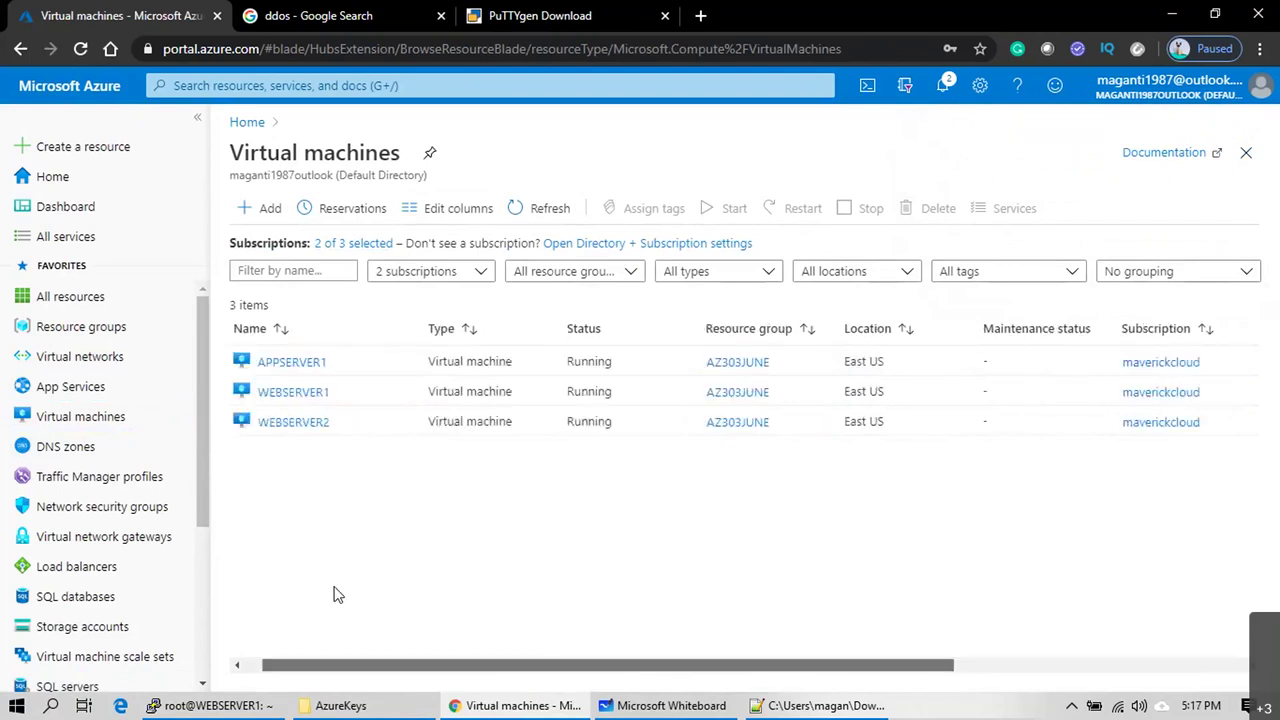
left_click_drag(751, 666, 1110, 662)
double_click(860, 361)
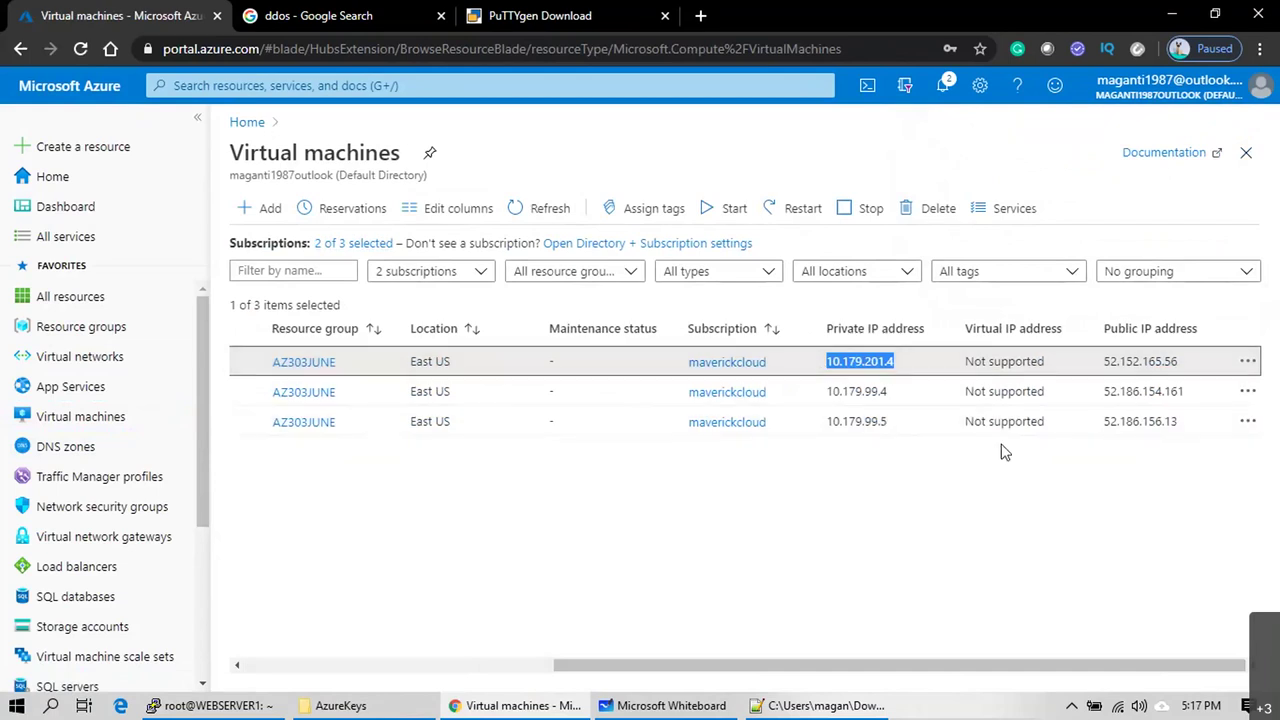
left_click(1188, 421)
left_click_drag(1172, 388, 1120, 348)
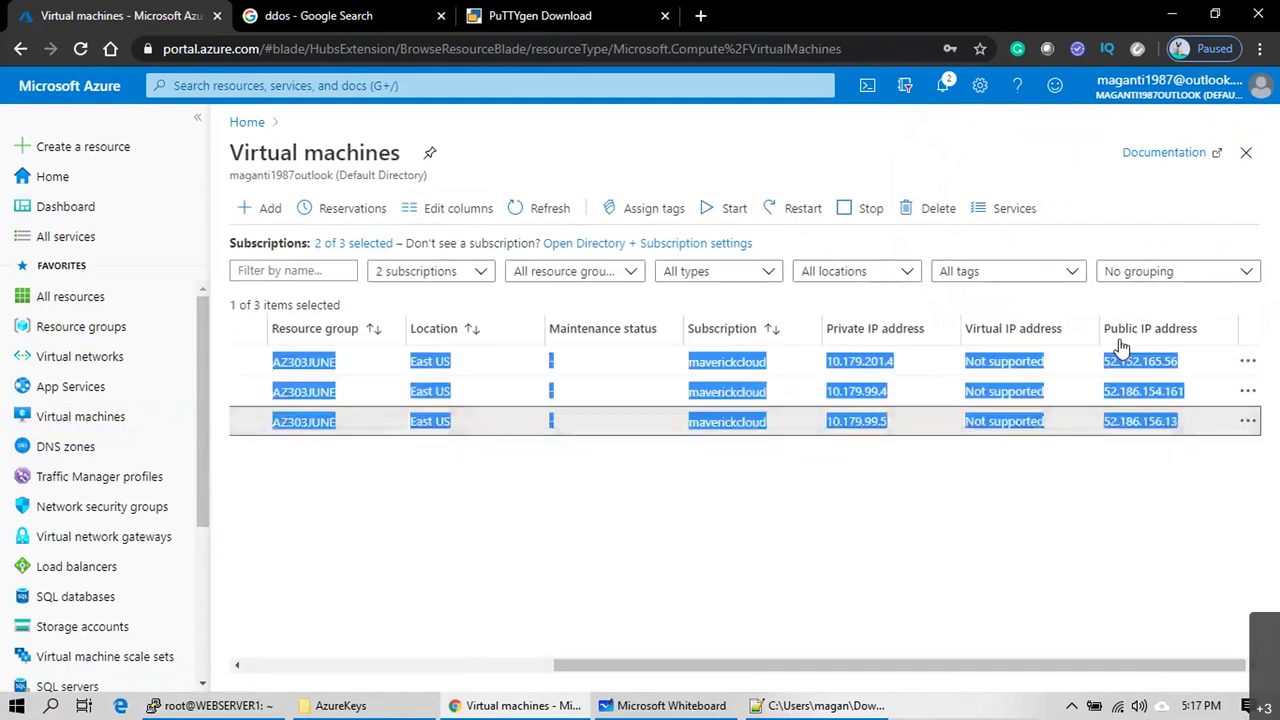
left_click(806, 520)
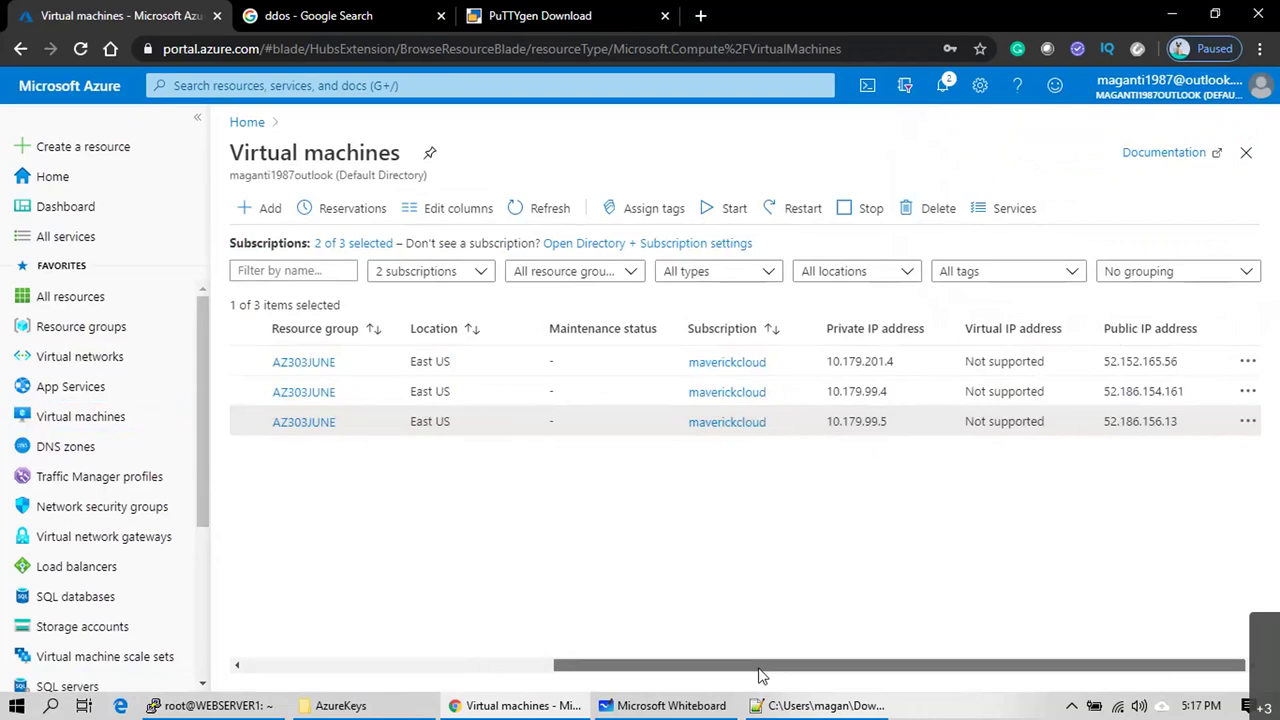
left_click_drag(760, 665, 418, 652)
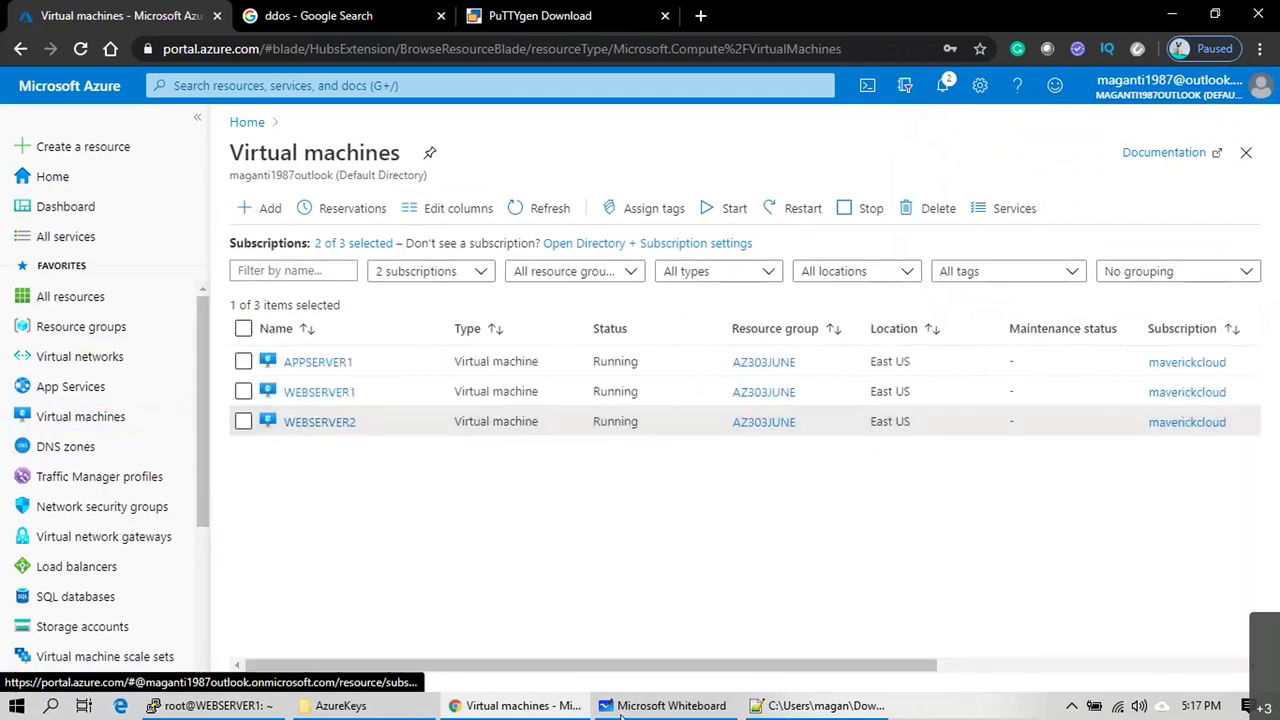
Step: Copy WEBSERVER2's public IP address 52.186.156.13 from the virtual machines list
left_click_drag(694, 665, 1060, 668)
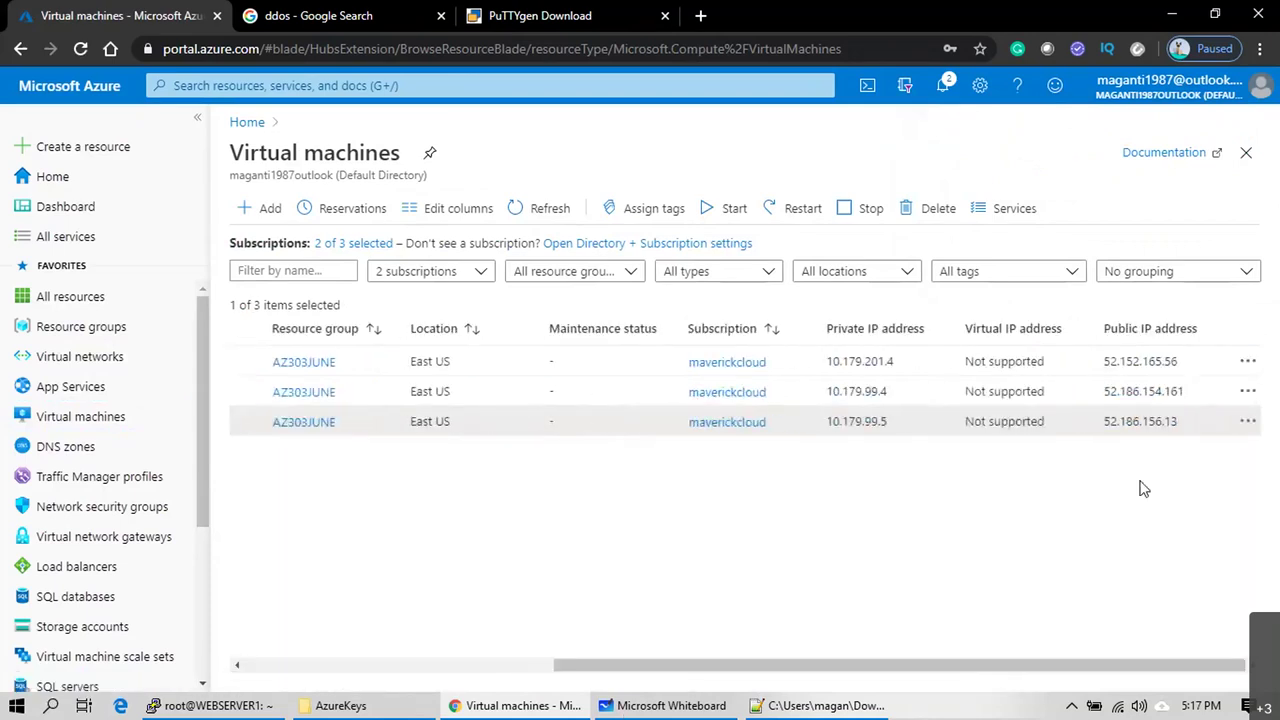
left_click_drag(1190, 432, 1106, 436)
key("ctrl+c")
key("alt+Tab")
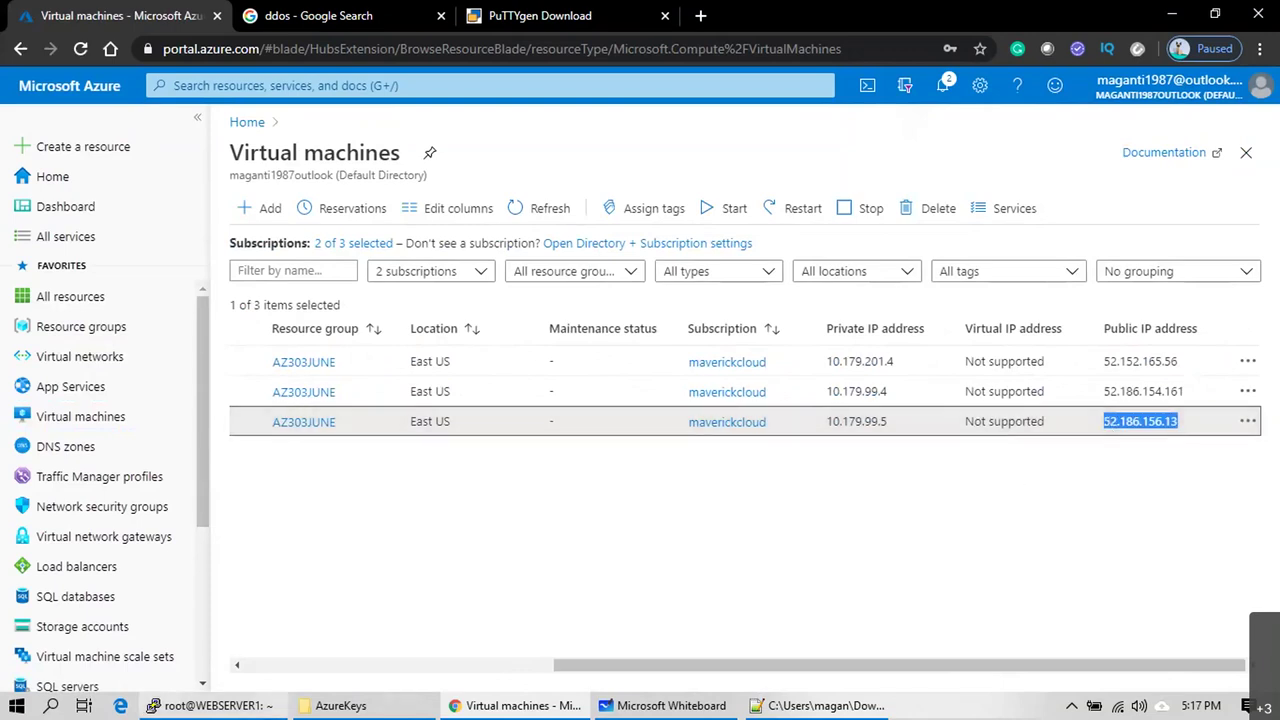
right_click(300, 12)
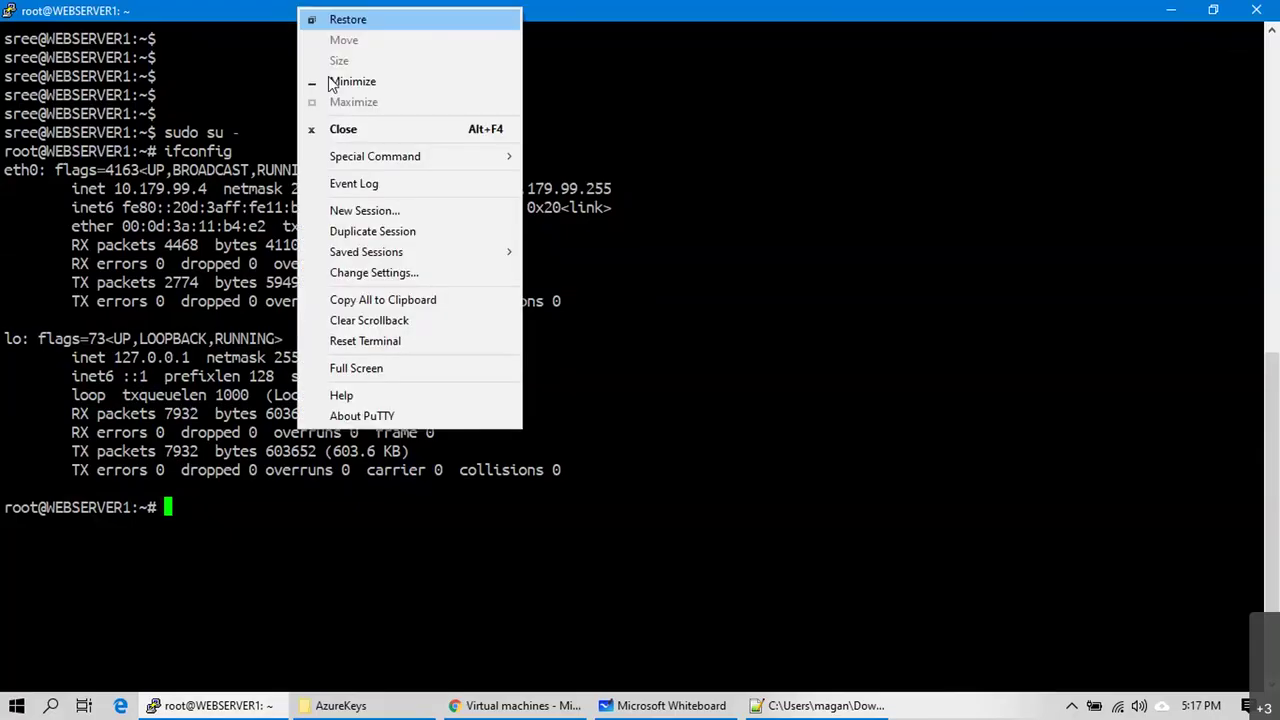
left_click(381, 202)
type("s")
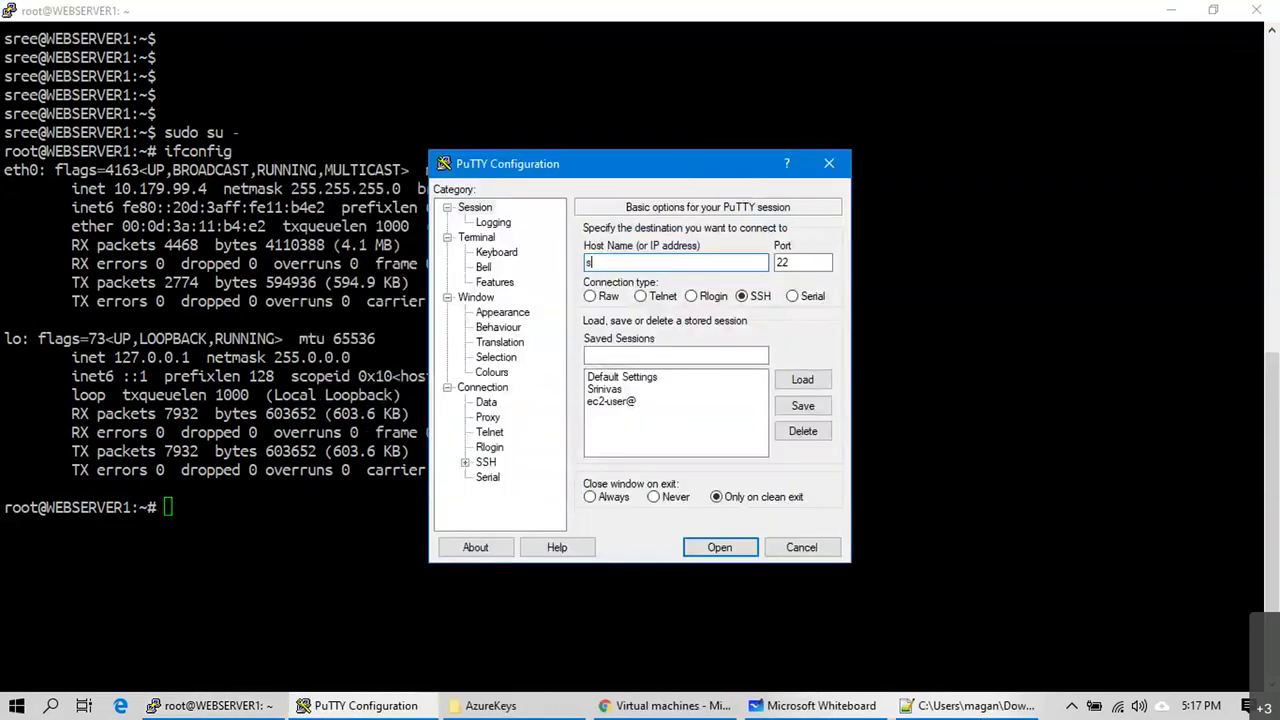
type("ree@")
key("ctrl+v")
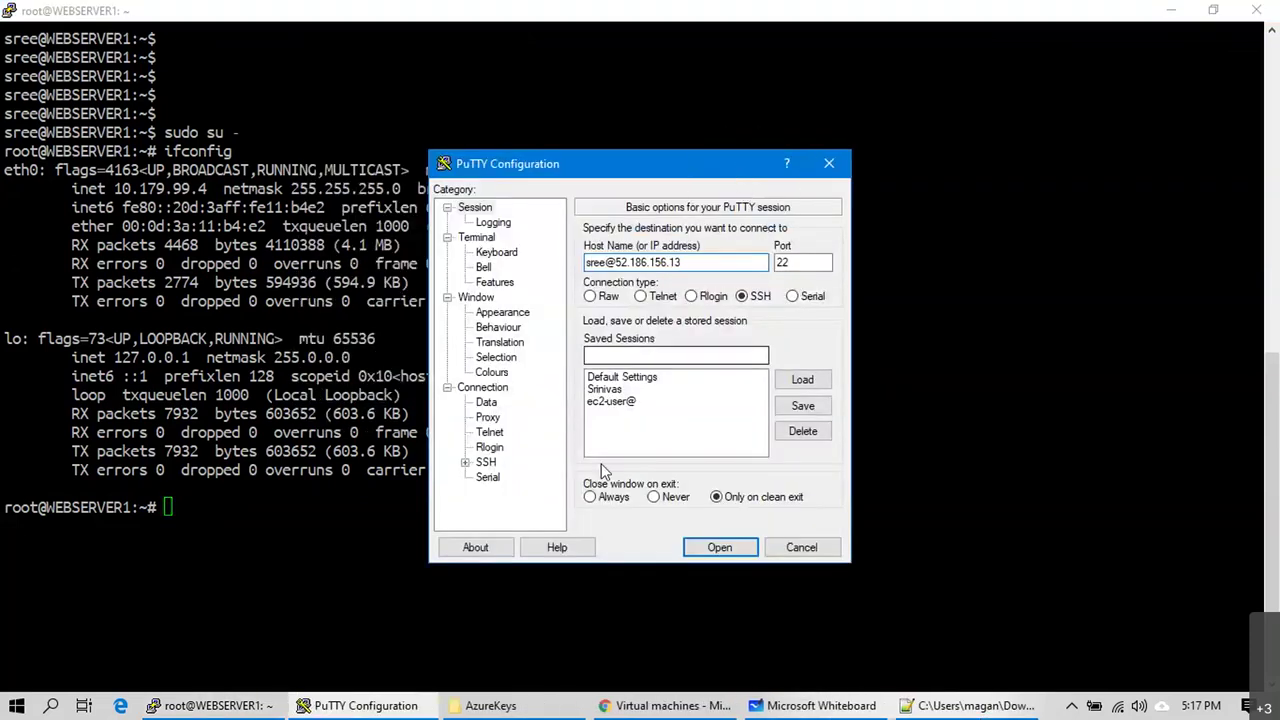
Step: Try to open the SSH session to 52.186.156.13 without a private key, and close the session window
left_click(720, 547)
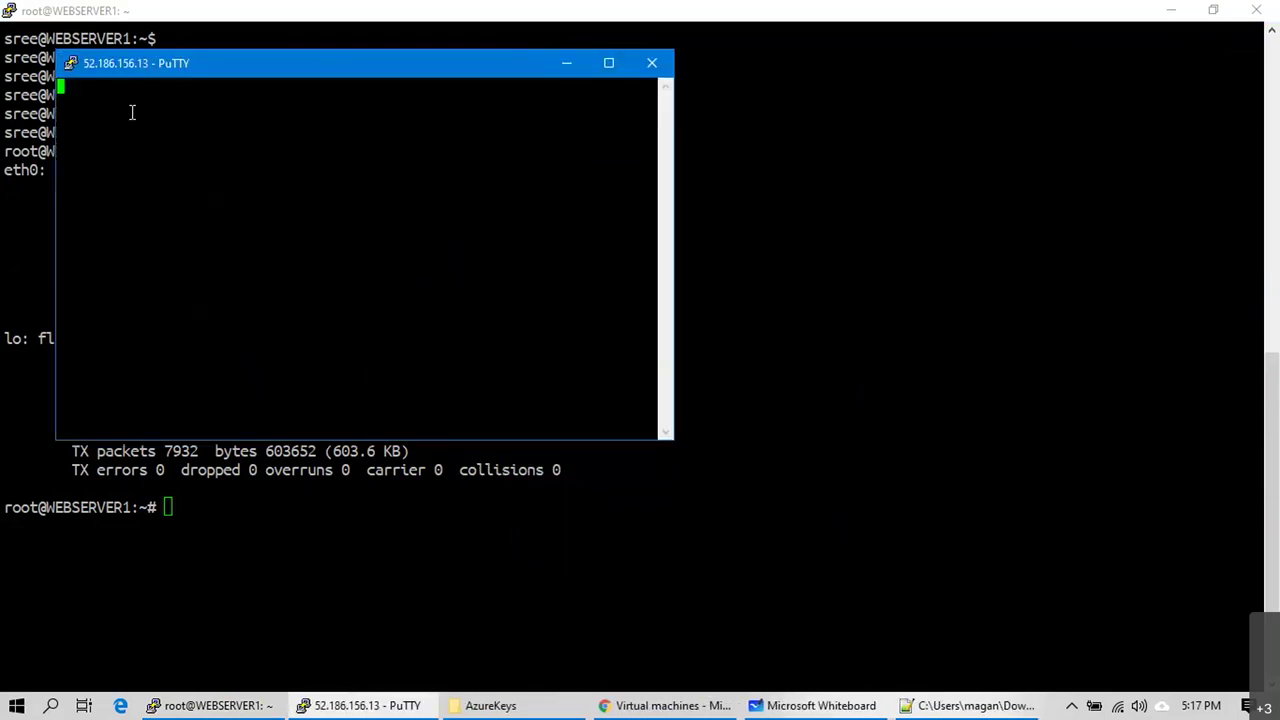
left_click(540, 480)
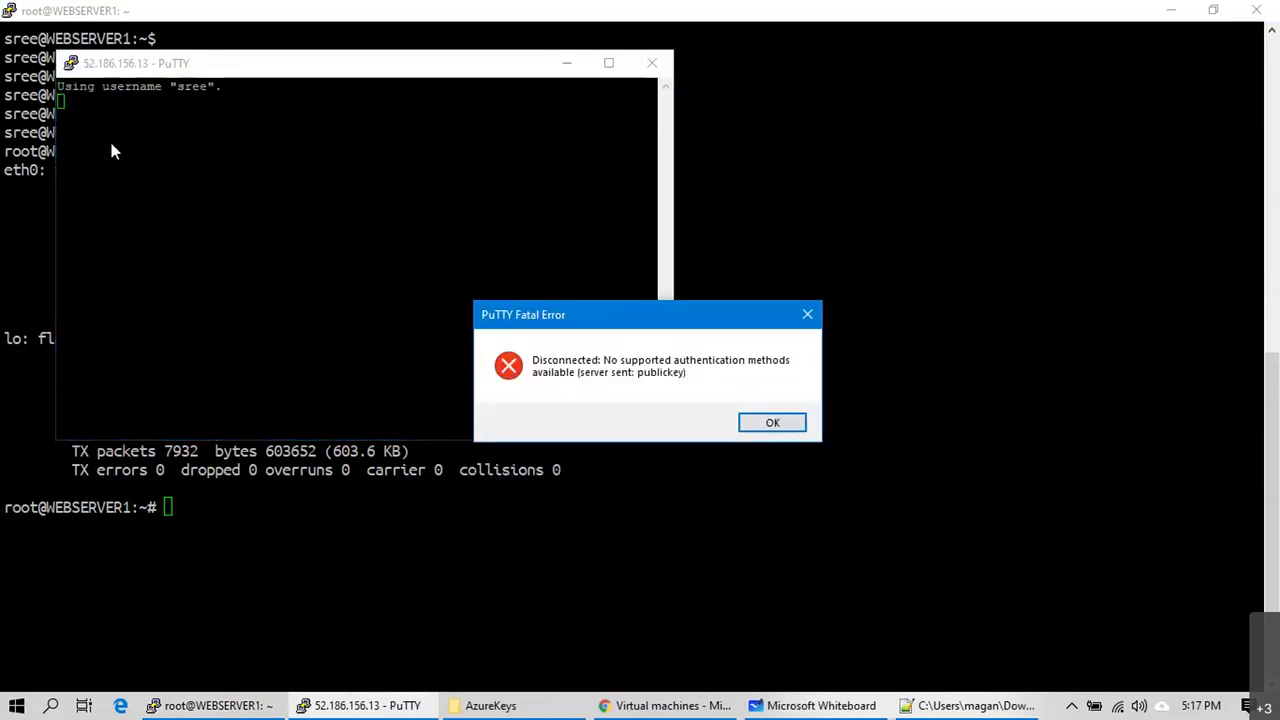
left_click(780, 428)
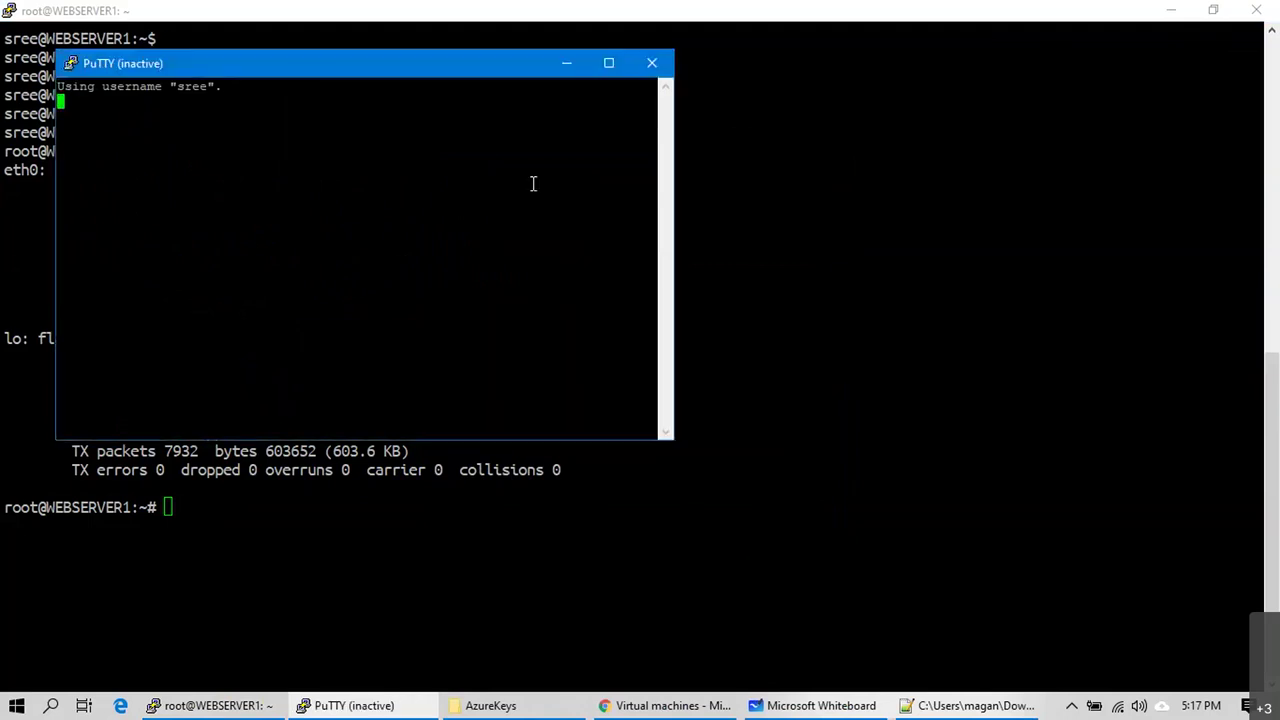
left_click(650, 64)
right_click(357, 28)
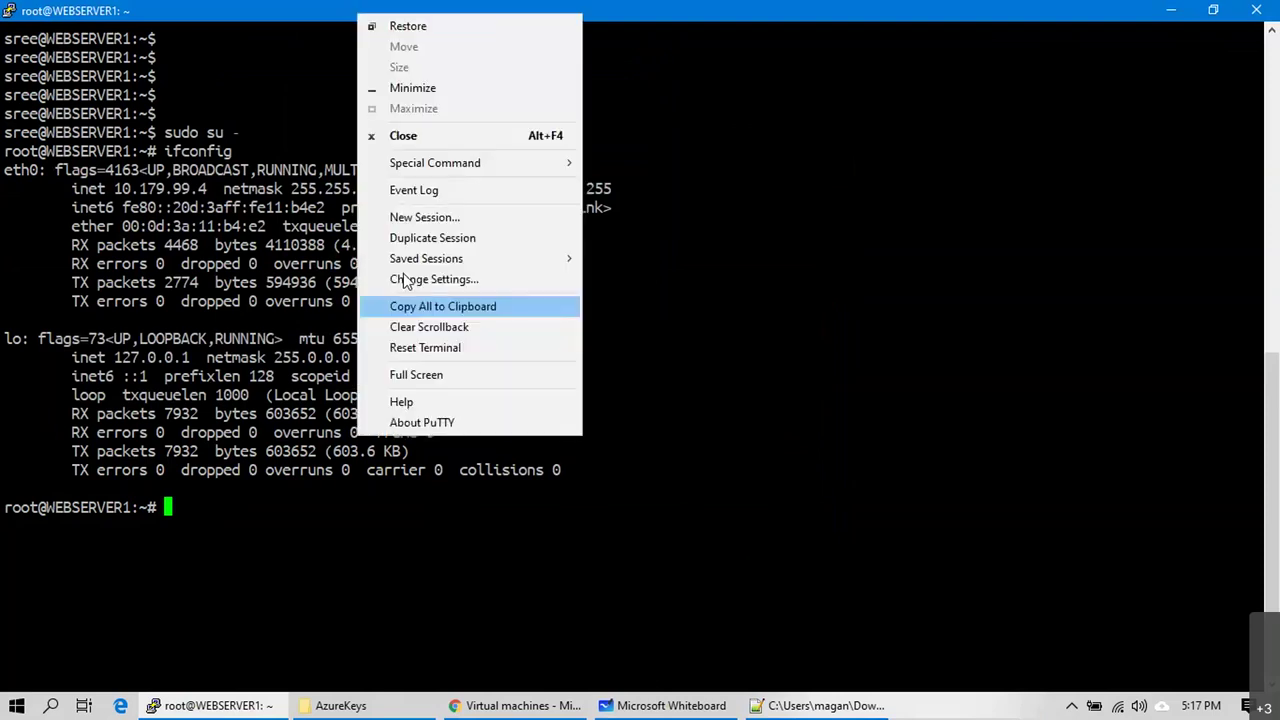
left_click(420, 214)
type("sre@")
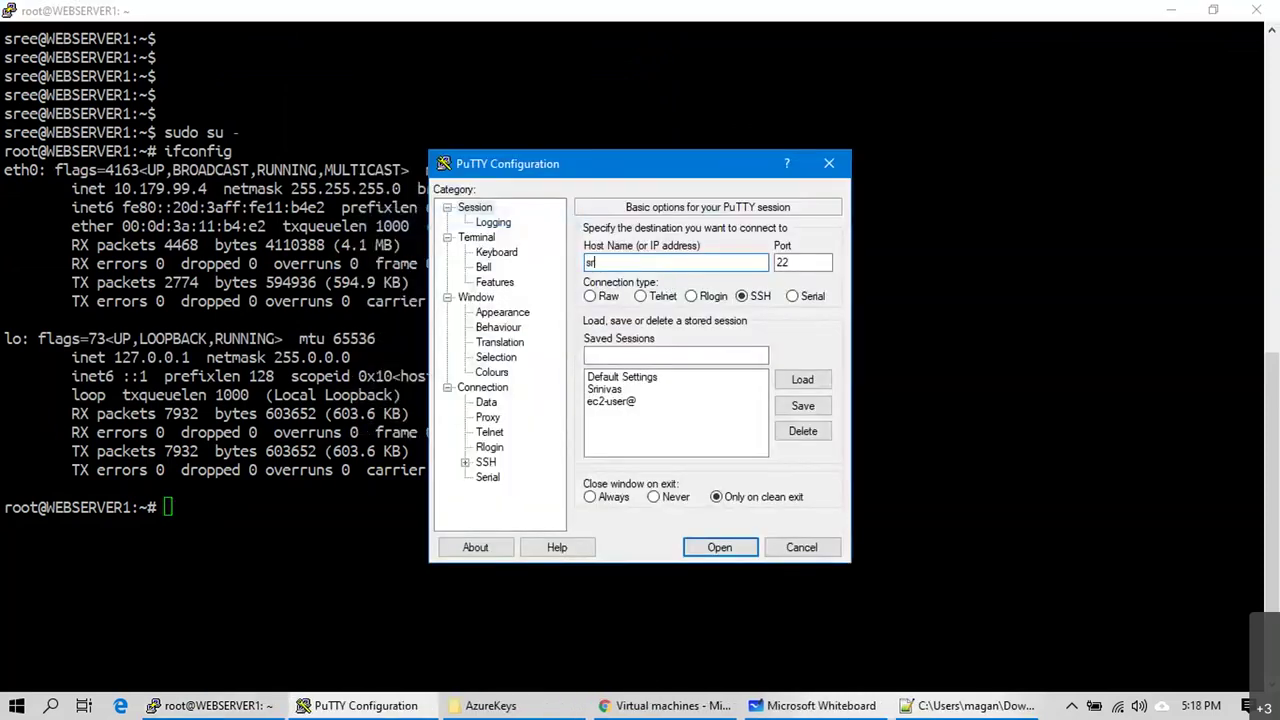
key("BackSpace")
key("BackSpace")
type("ee@")
key("ctrl+v")
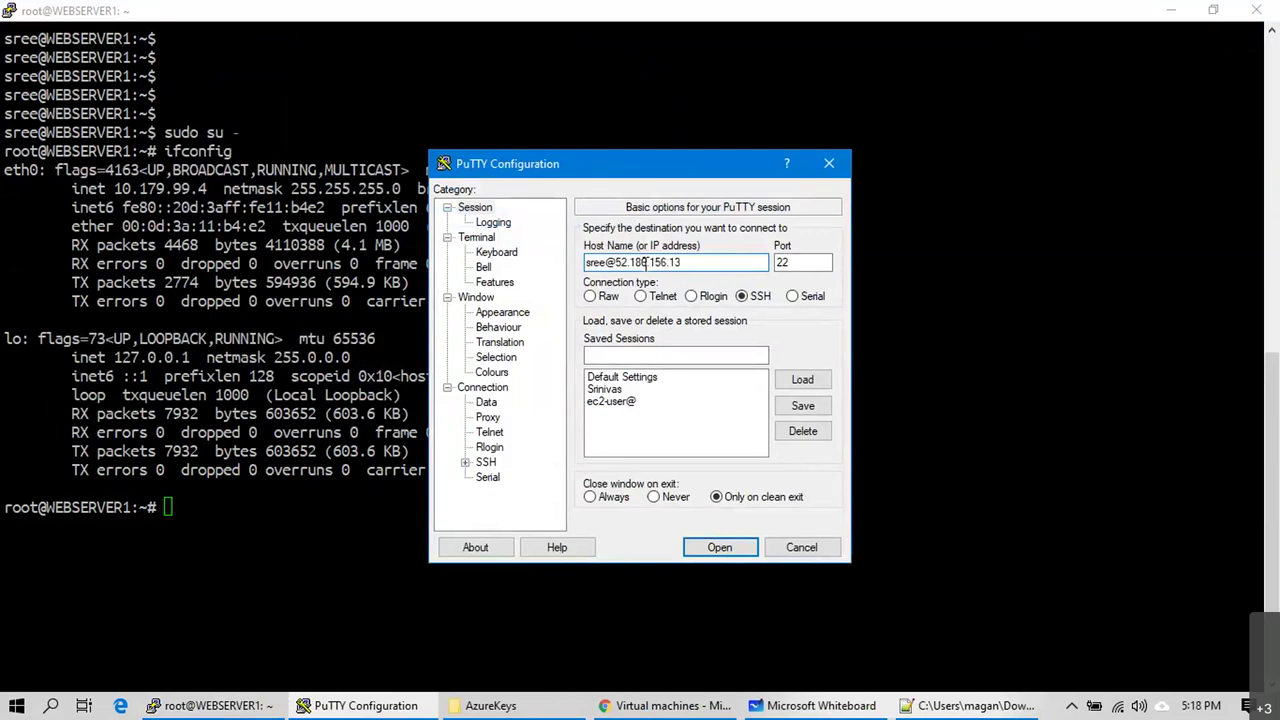
Step: Set azjune_private from the AzureKeys folder as the private key file for SSH authentication
left_click(486, 463)
left_click(466, 462)
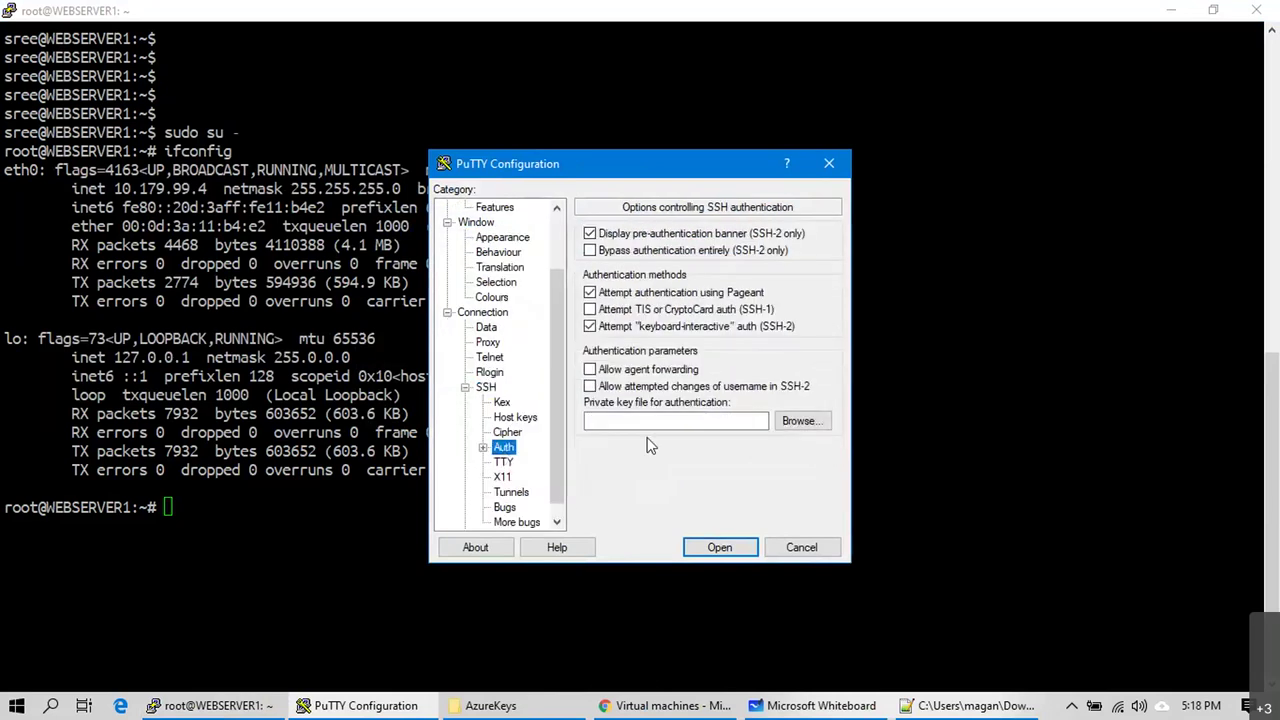
left_click(814, 428)
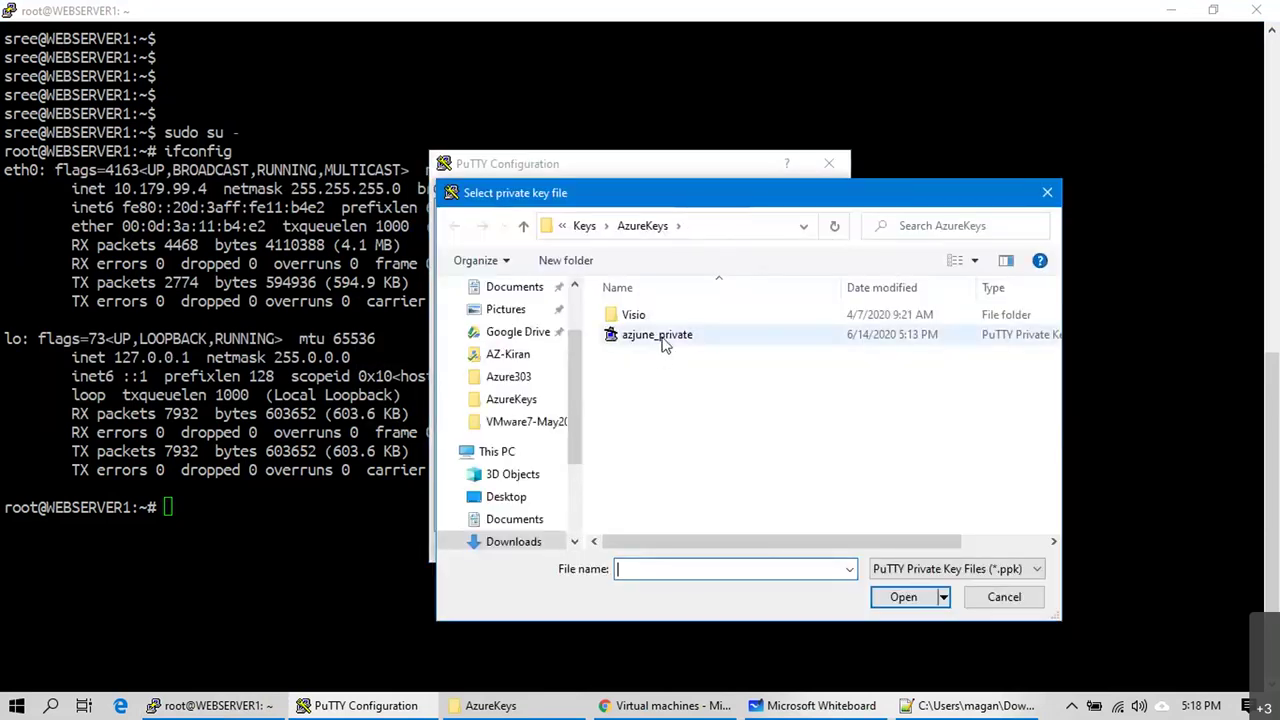
left_click(663, 344)
left_click(646, 344)
left_click(656, 434)
left_click(656, 336)
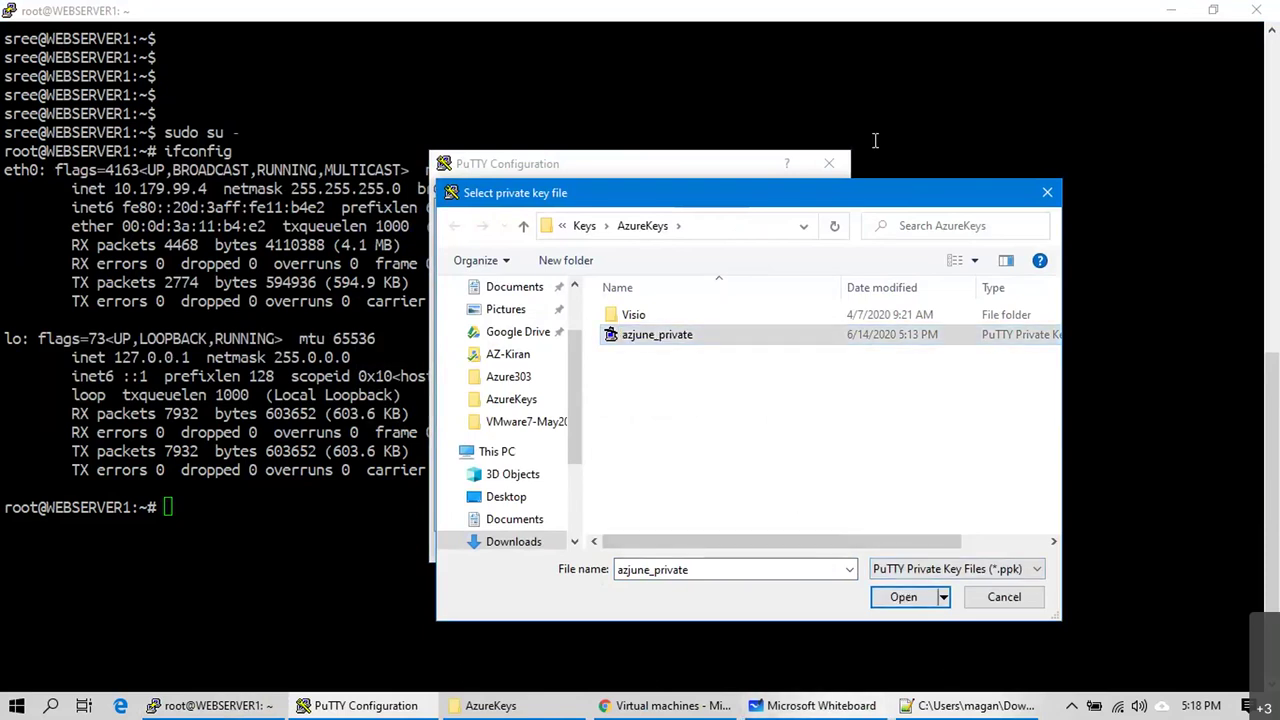
left_click(918, 602)
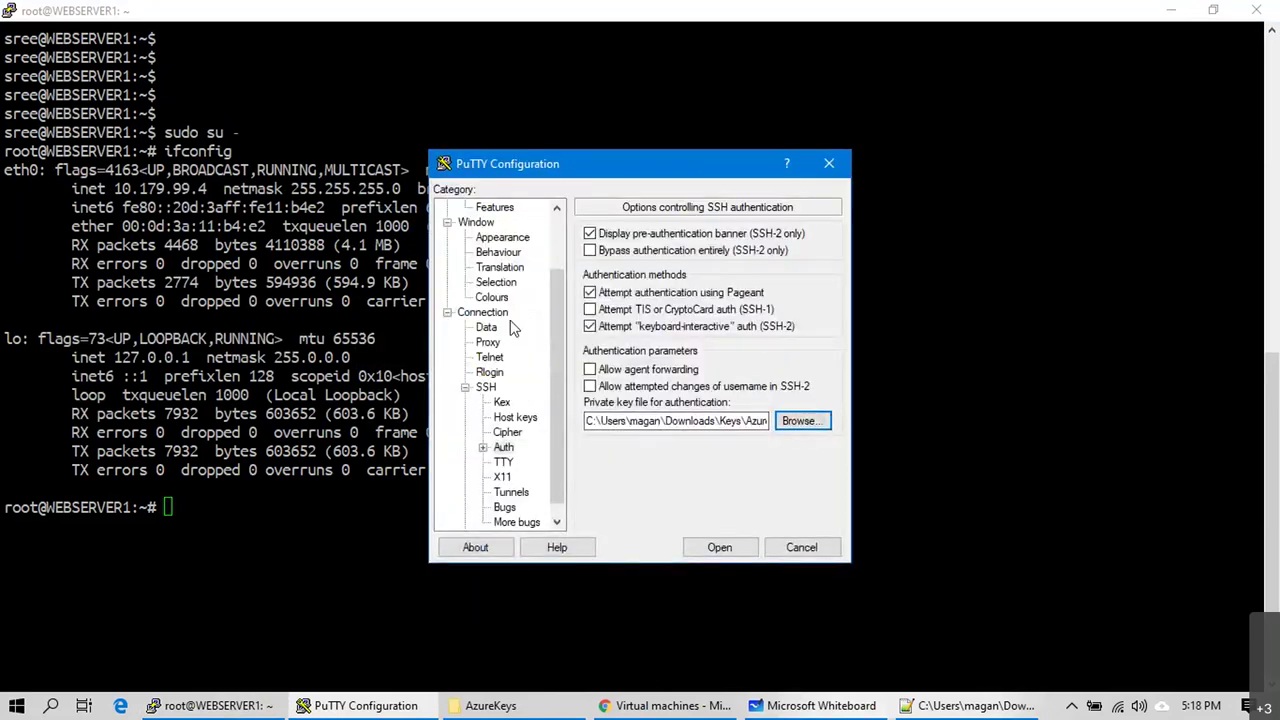
Step: Set the terminal font for the WEBSERVER2 session to Ubuntu Mono, 14-point
scroll(512, 330, "up", 2)
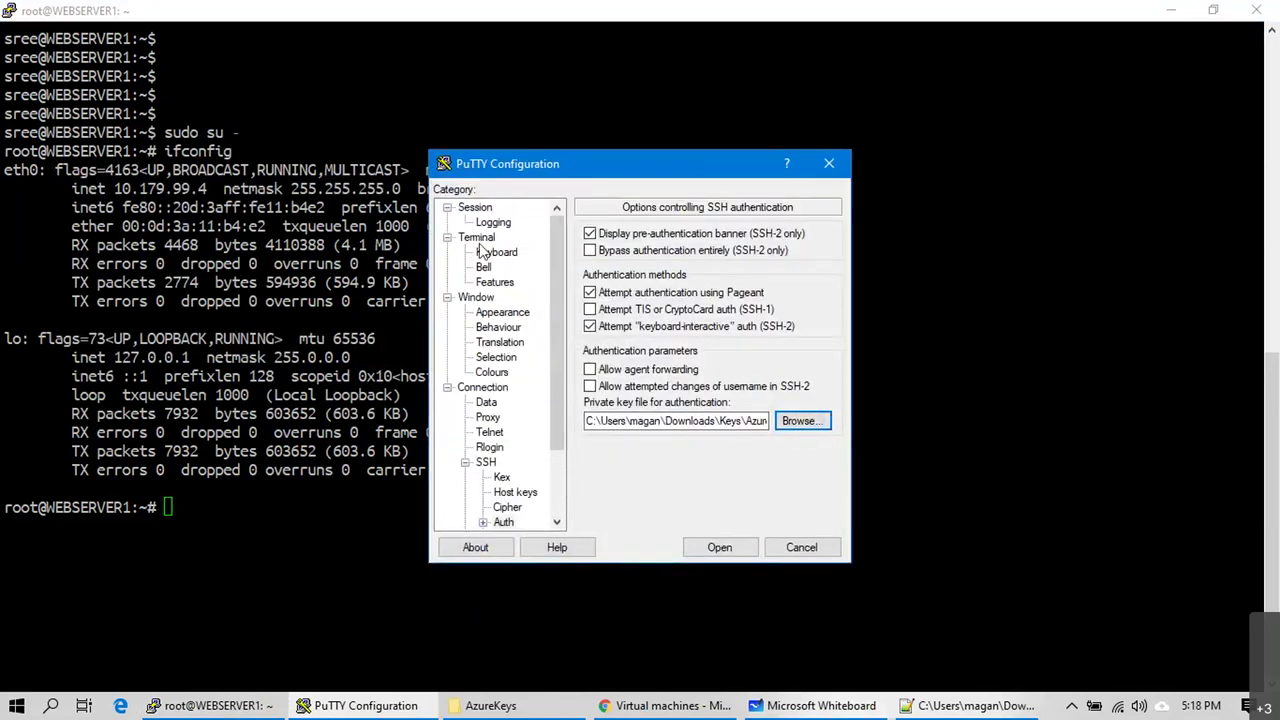
left_click(491, 371)
left_click(502, 312)
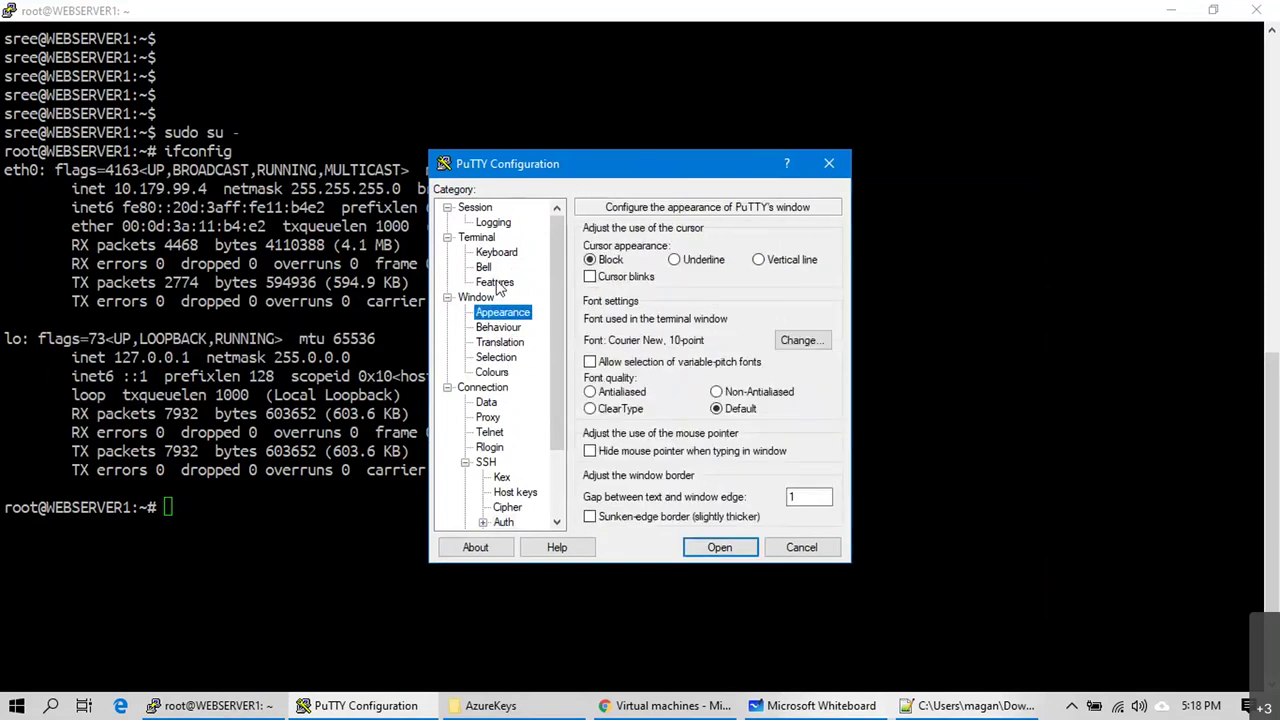
left_click(818, 341)
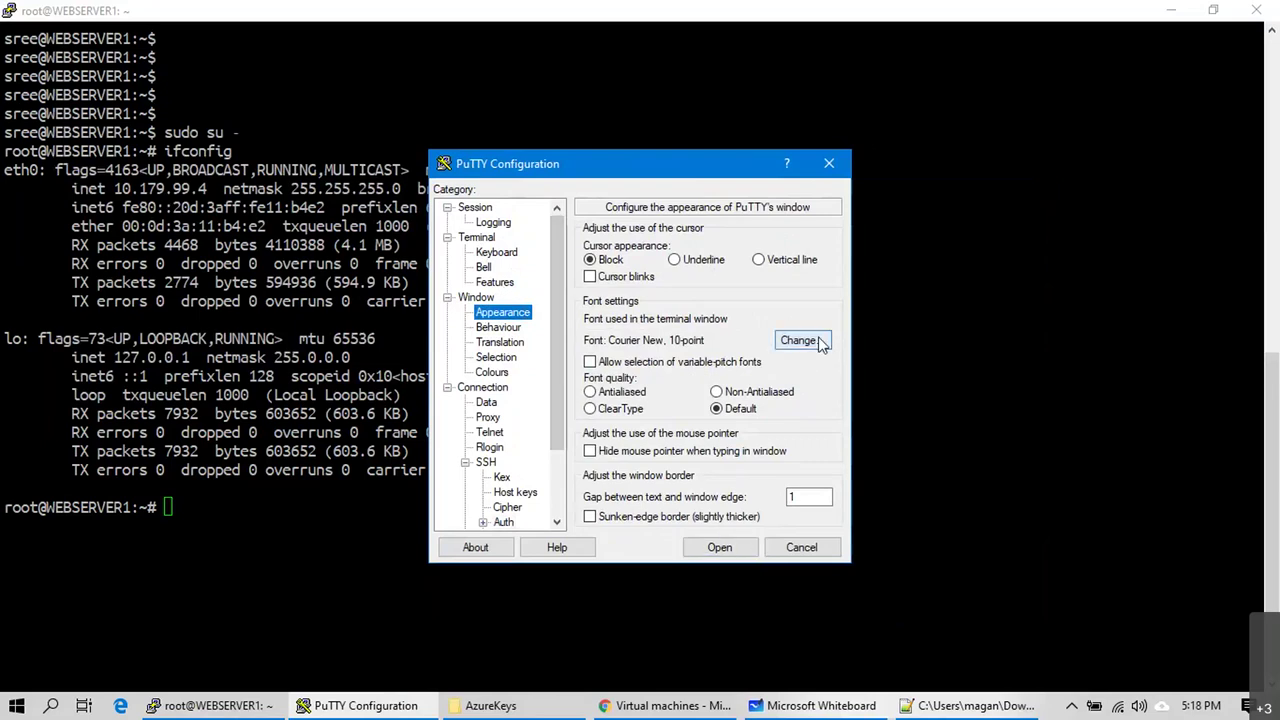
left_click(513, 418)
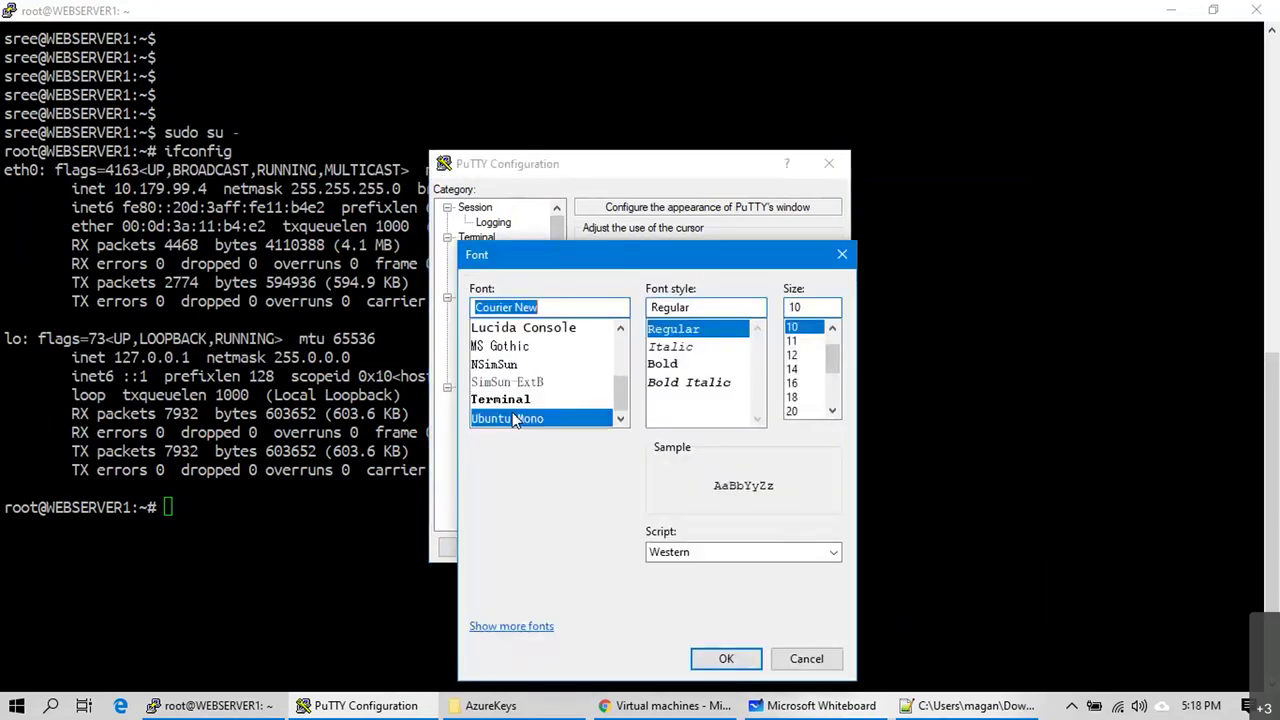
left_click(792, 369)
left_click(722, 659)
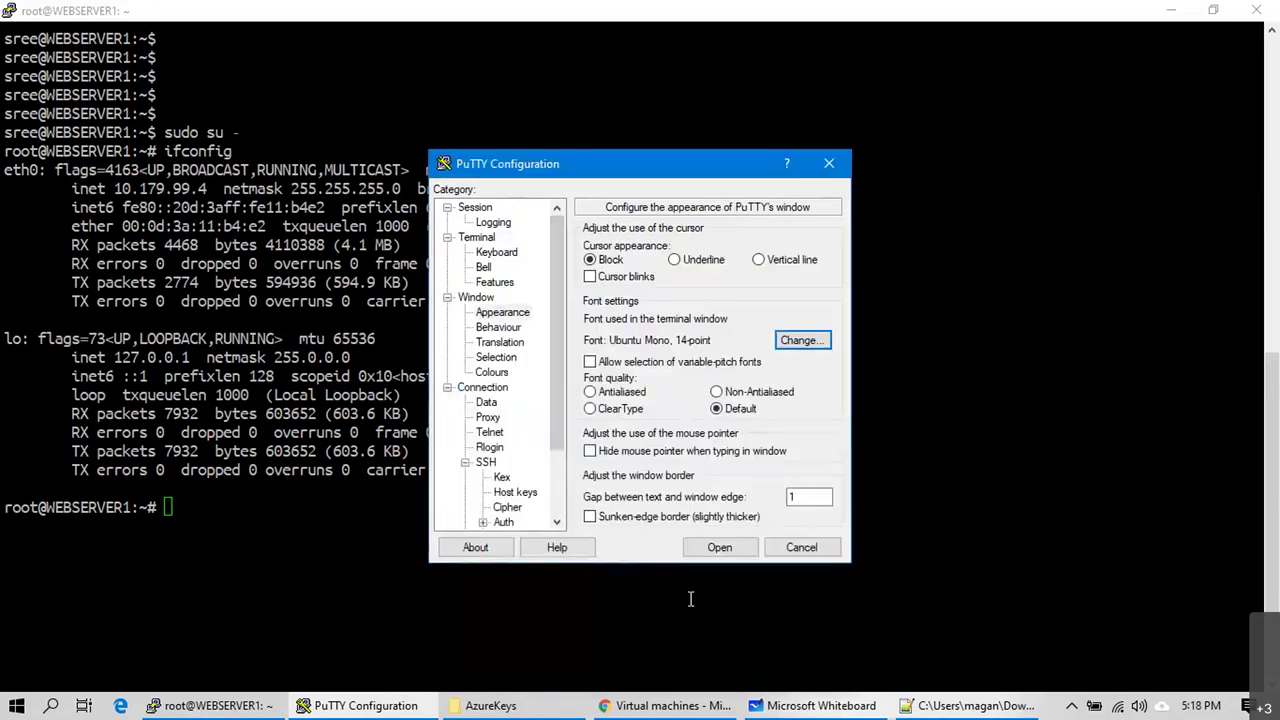
Step: Open the SSH session to WEBSERVER2 and switch to the root user with sudo su -
left_click(717, 546)
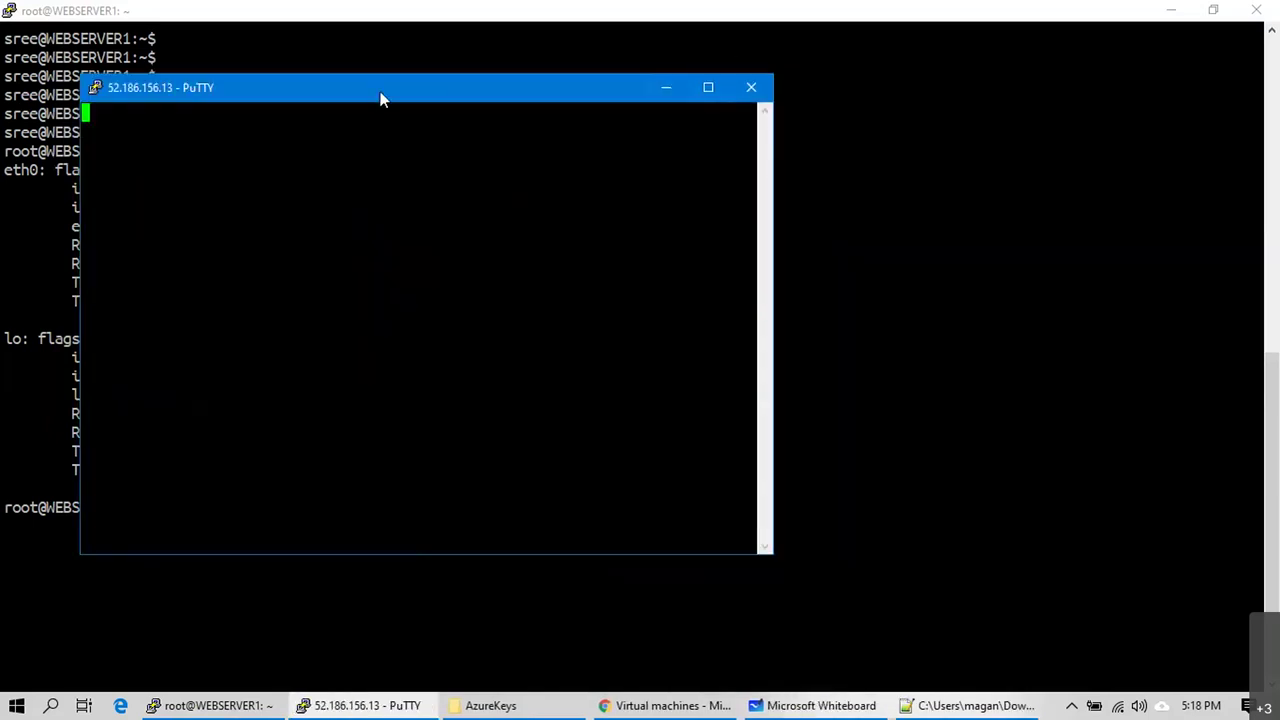
left_click_drag(413, 98, 348, 25)
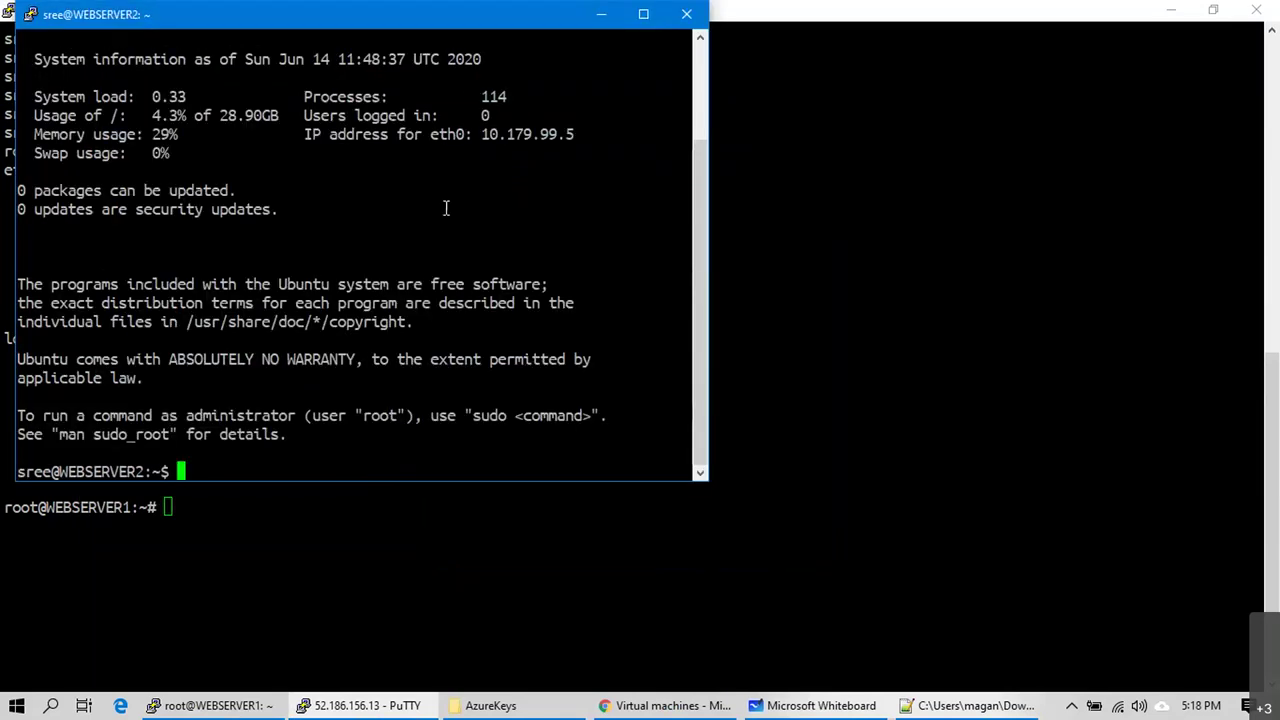
type("sudo su -")
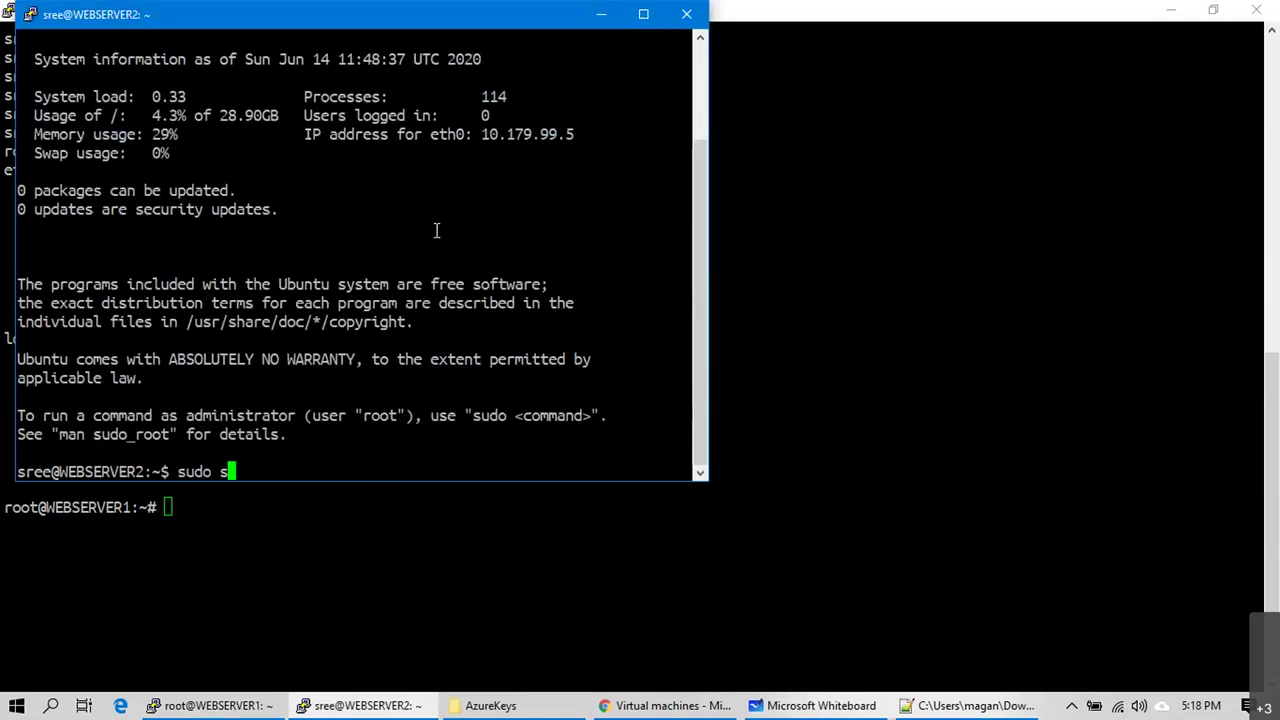
key("Return")
key("Return")
key("Return")
key("Return")
key("Return")
Step: Run ifconfig on WEBSERVER2 and select its eth0 inet address in the output
type("ifconfig")
key("Return")
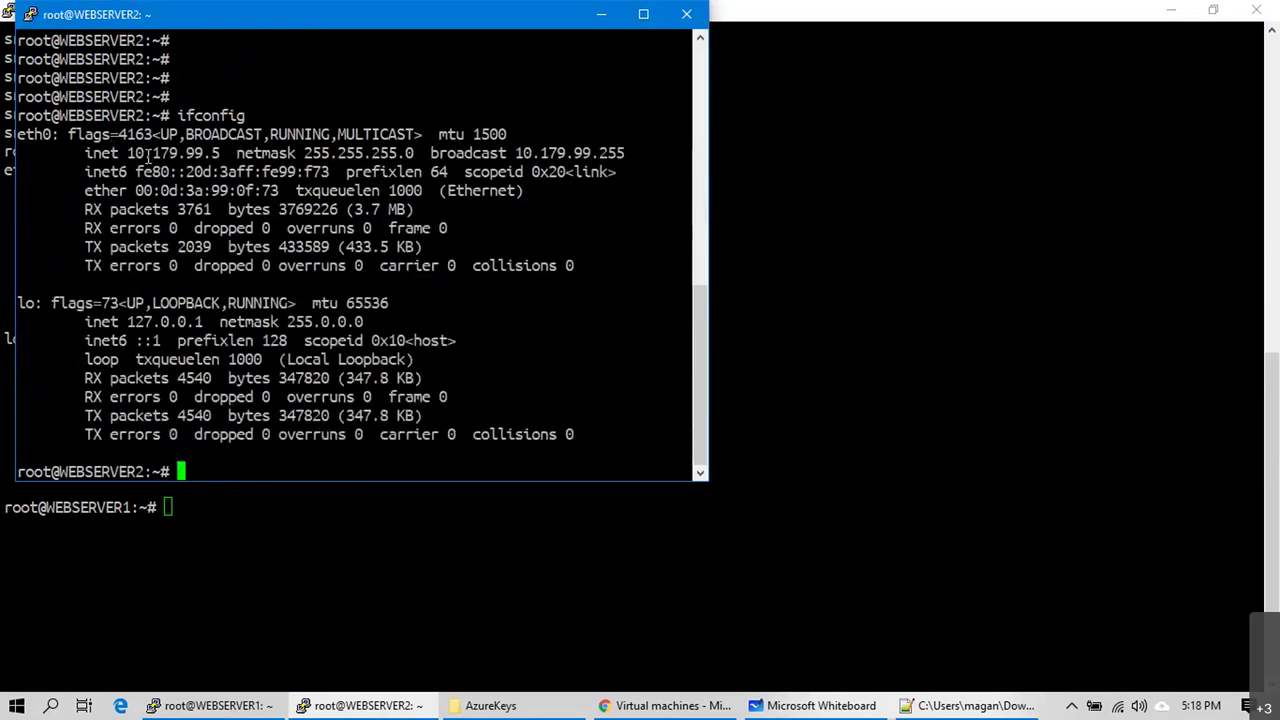
double_click(148, 155)
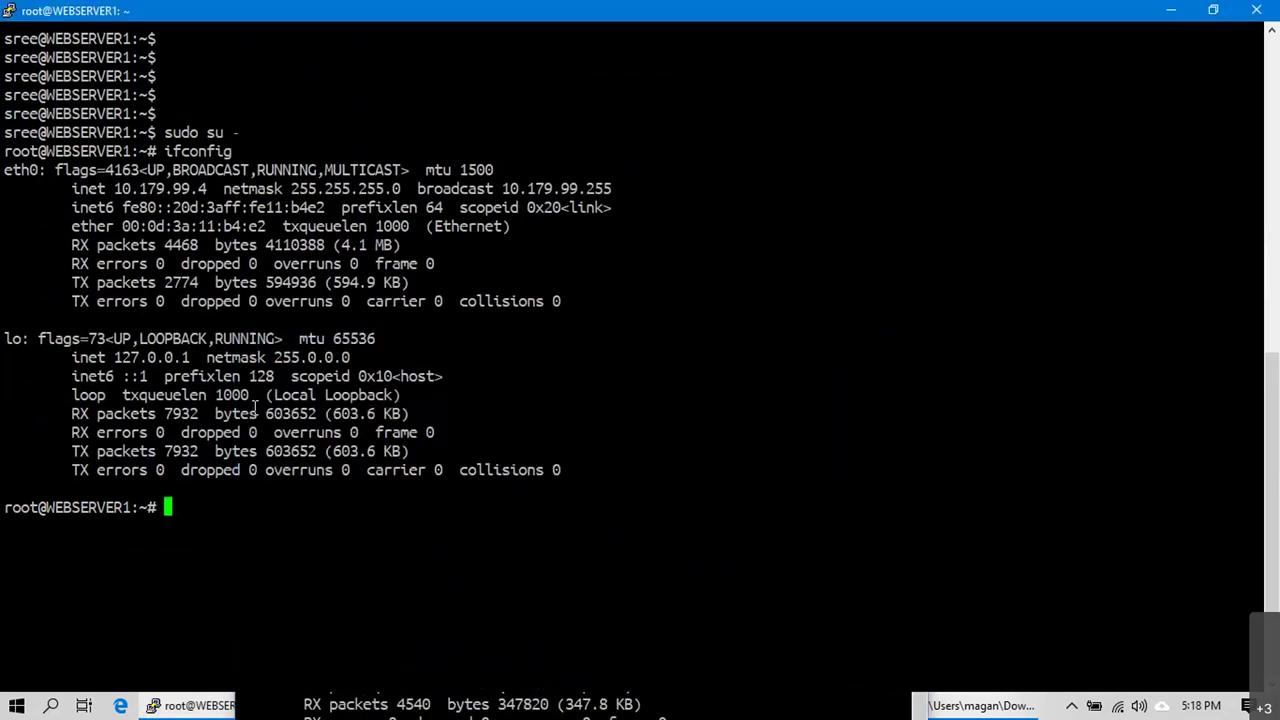
Step: Ping 10.179.99.5 from the WEBSERVER1 terminal and stop the ping after a few replies
type("ping 10.179.99.5")
key("Return")
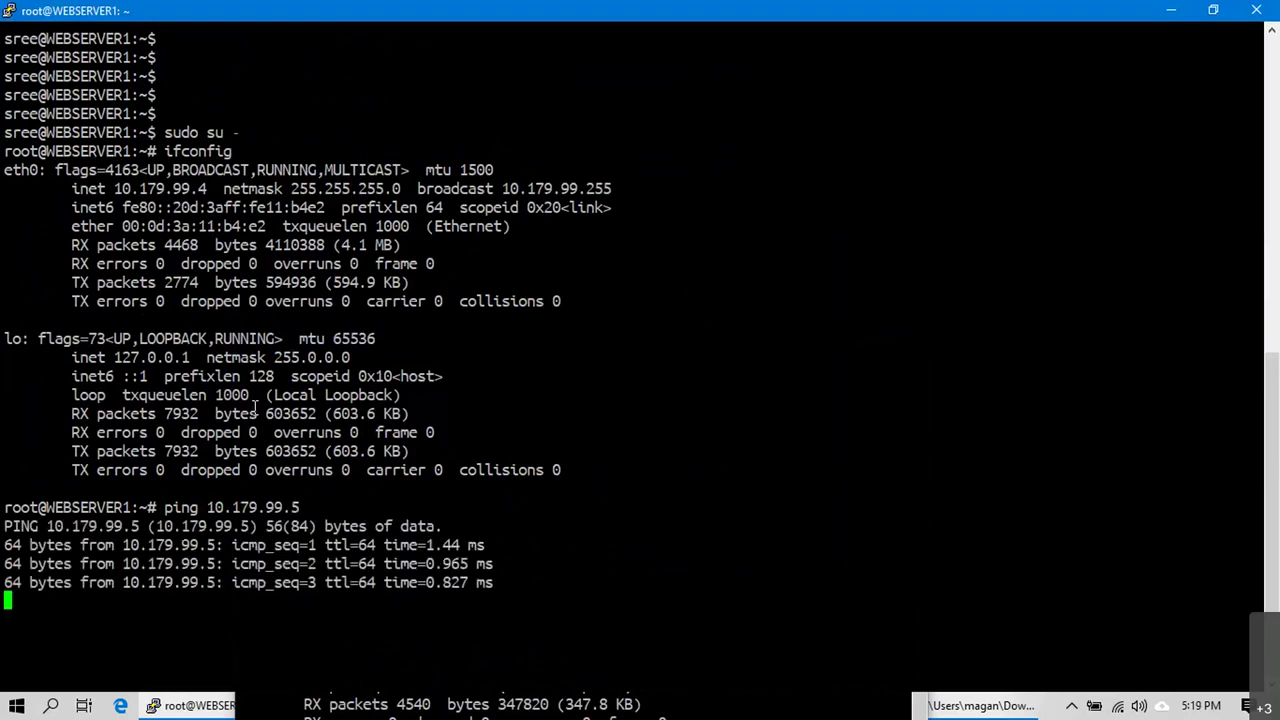
key("ctrl+c")
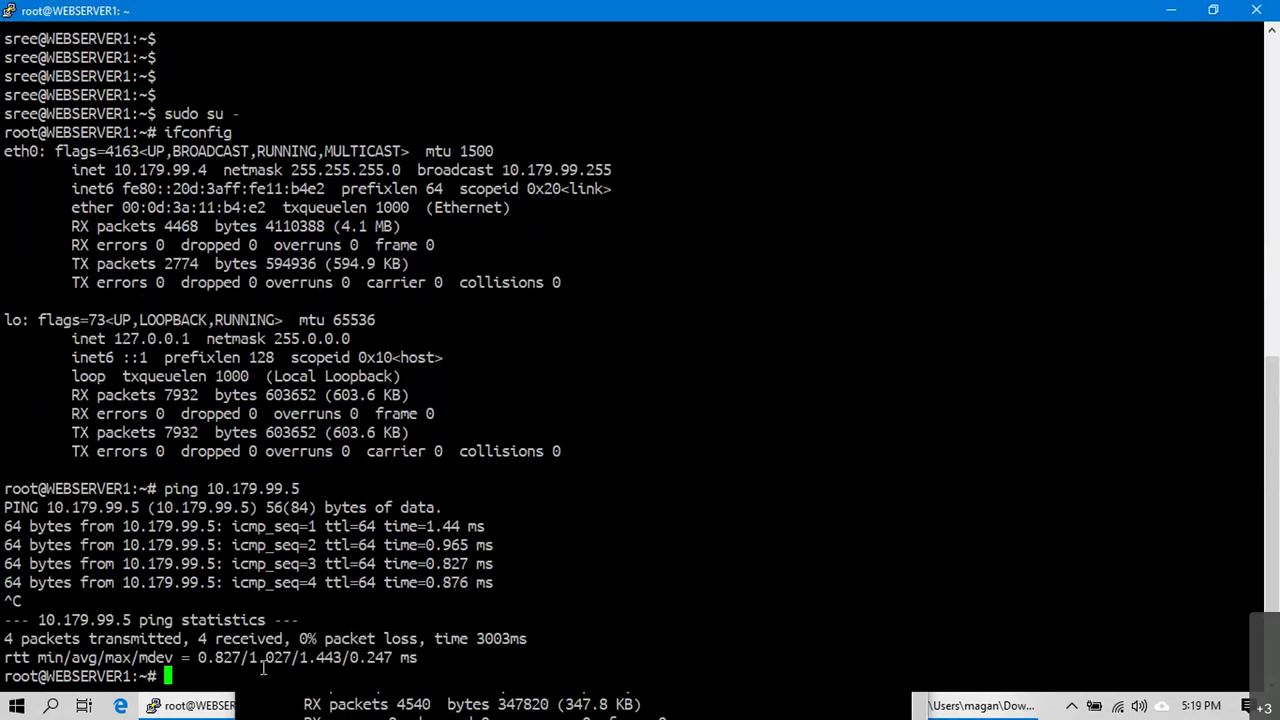
Step: Maximize the WEBSERVER2 terminal, and minimize both terminal windows to return to the Azure portal
key("alt+Tab")
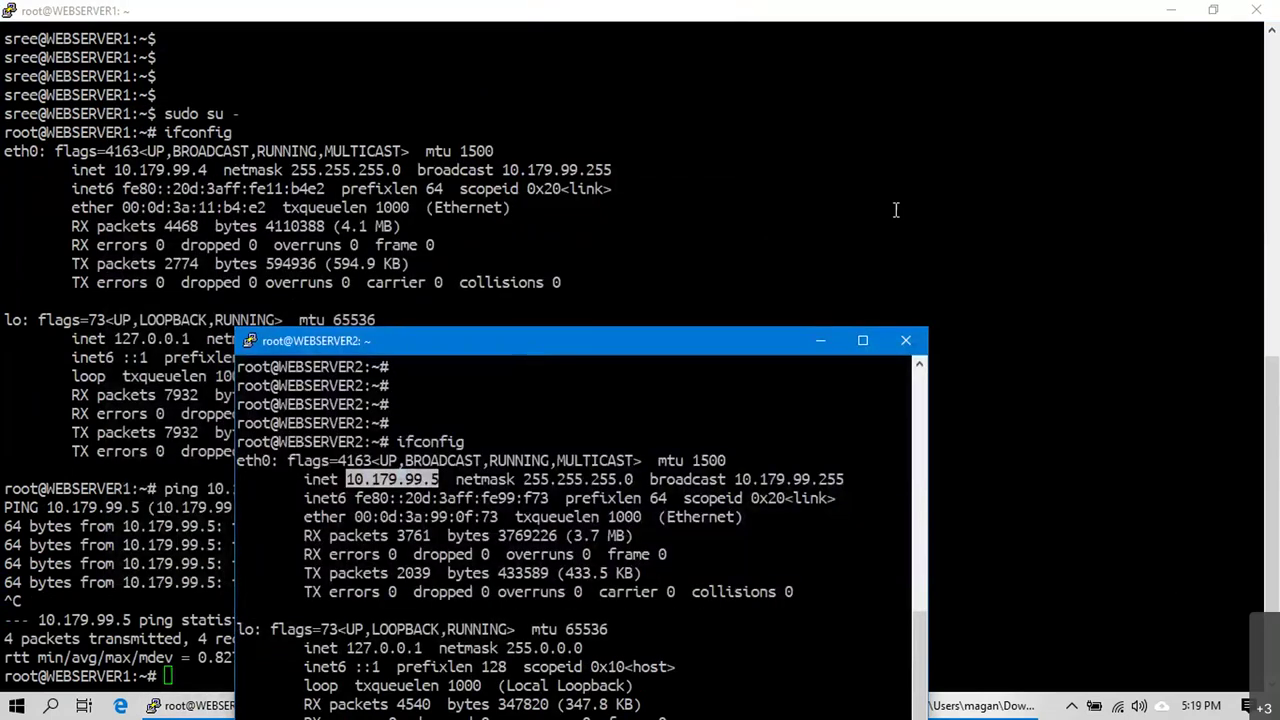
left_click(866, 346)
left_click(1172, 14)
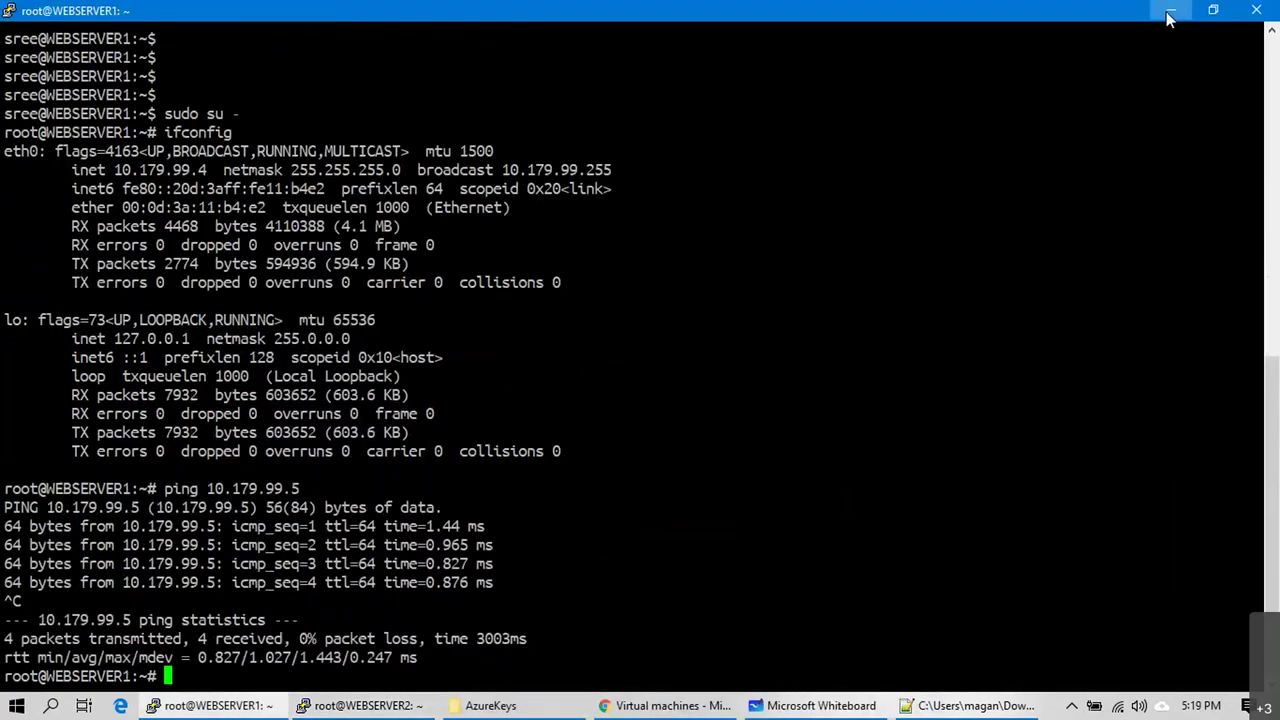
left_click(1174, 14)
Step: Copy APPSERVER1's public IP address 52.152.165.56 from the virtual machines list
left_click_drag(573, 666, 289, 666)
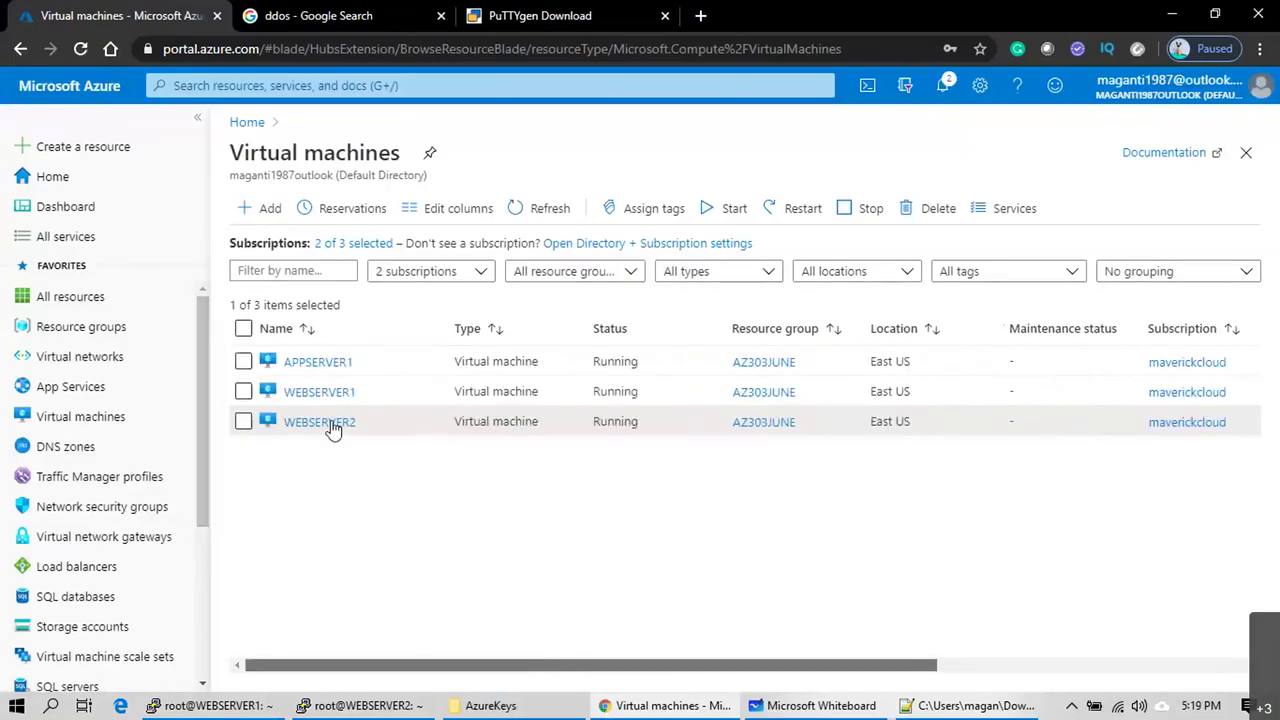
left_click_drag(820, 668, 1130, 668)
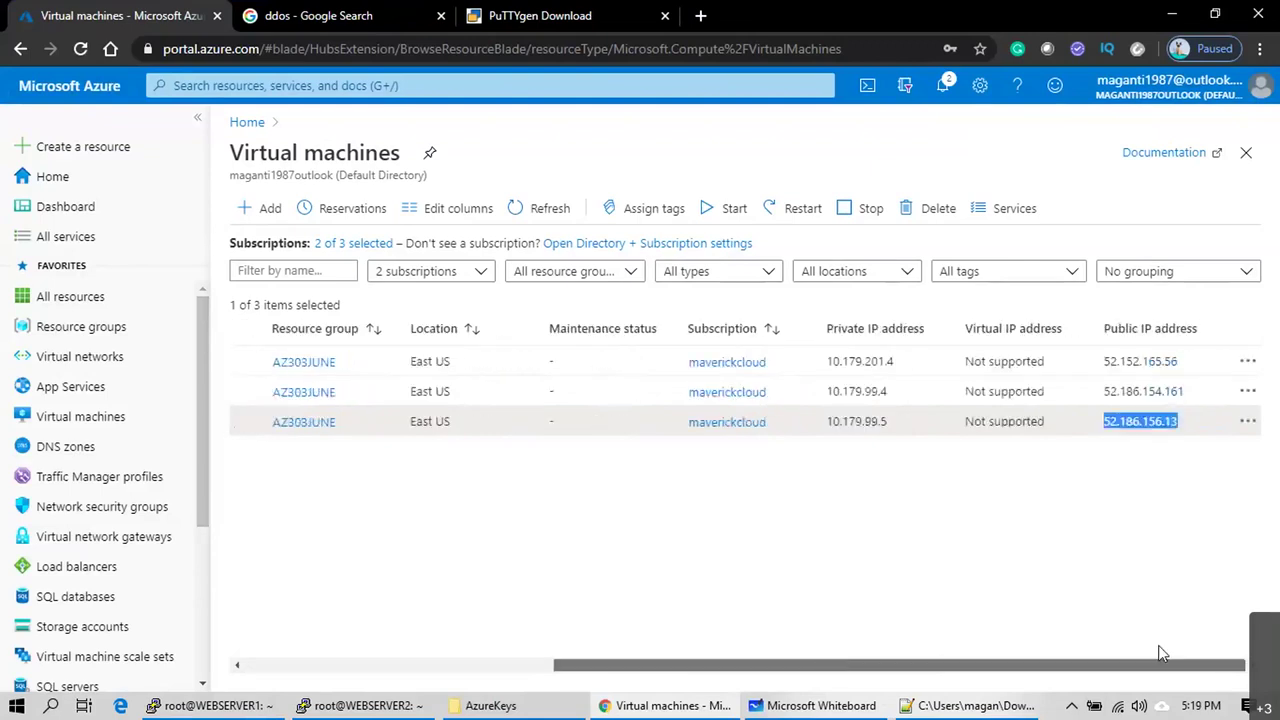
left_click_drag(894, 361, 825, 362)
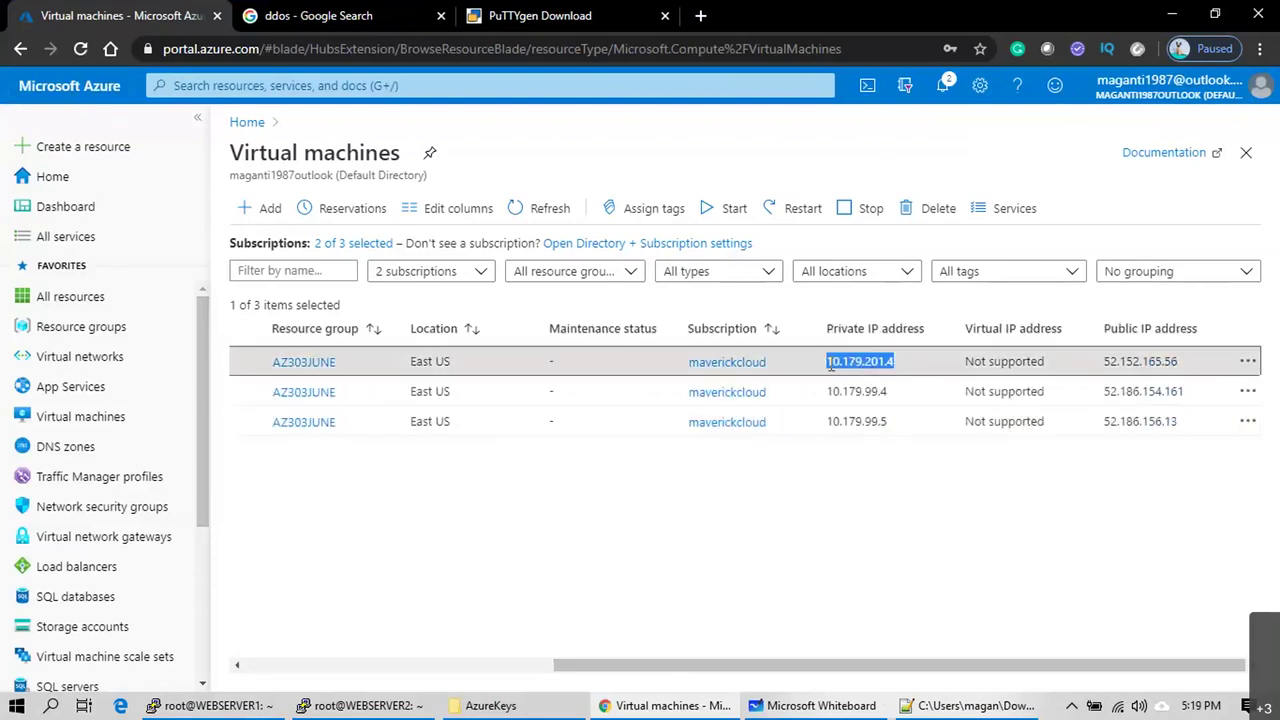
left_click_drag(1190, 362, 1096, 366)
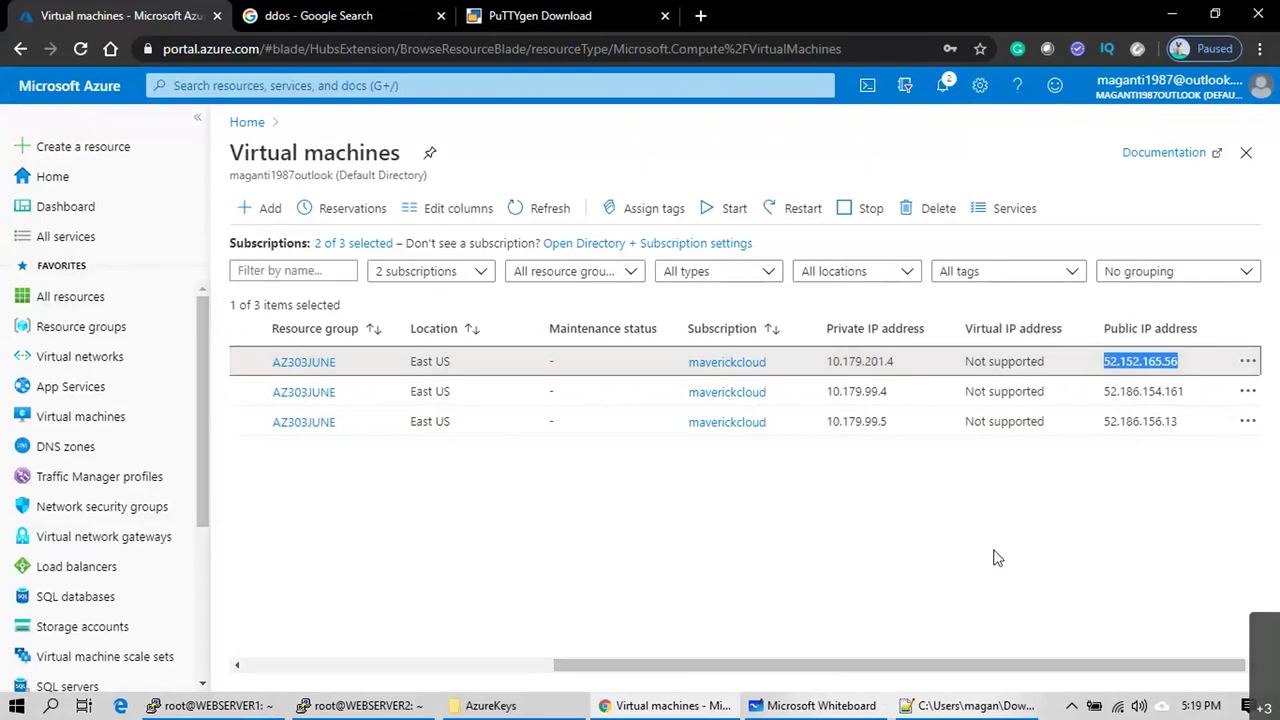
left_click(395, 697)
right_click(296, 12)
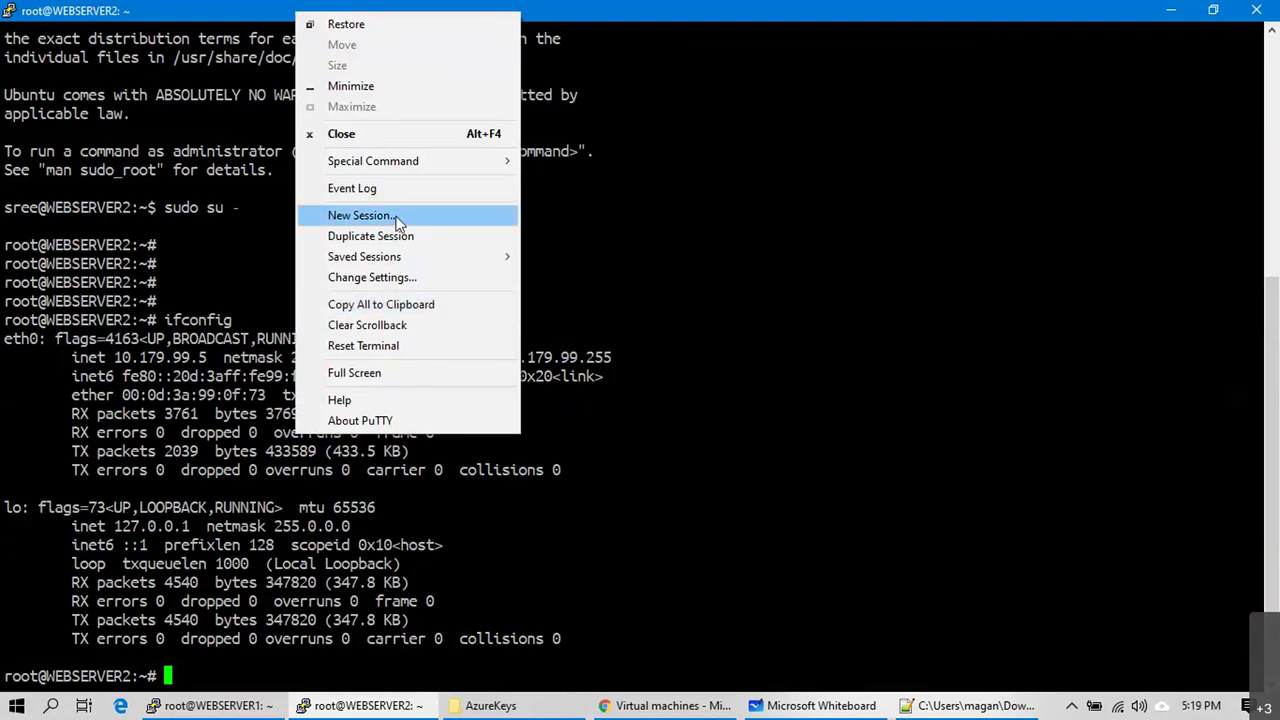
left_click(398, 216)
type("sree@52.152.165.56")
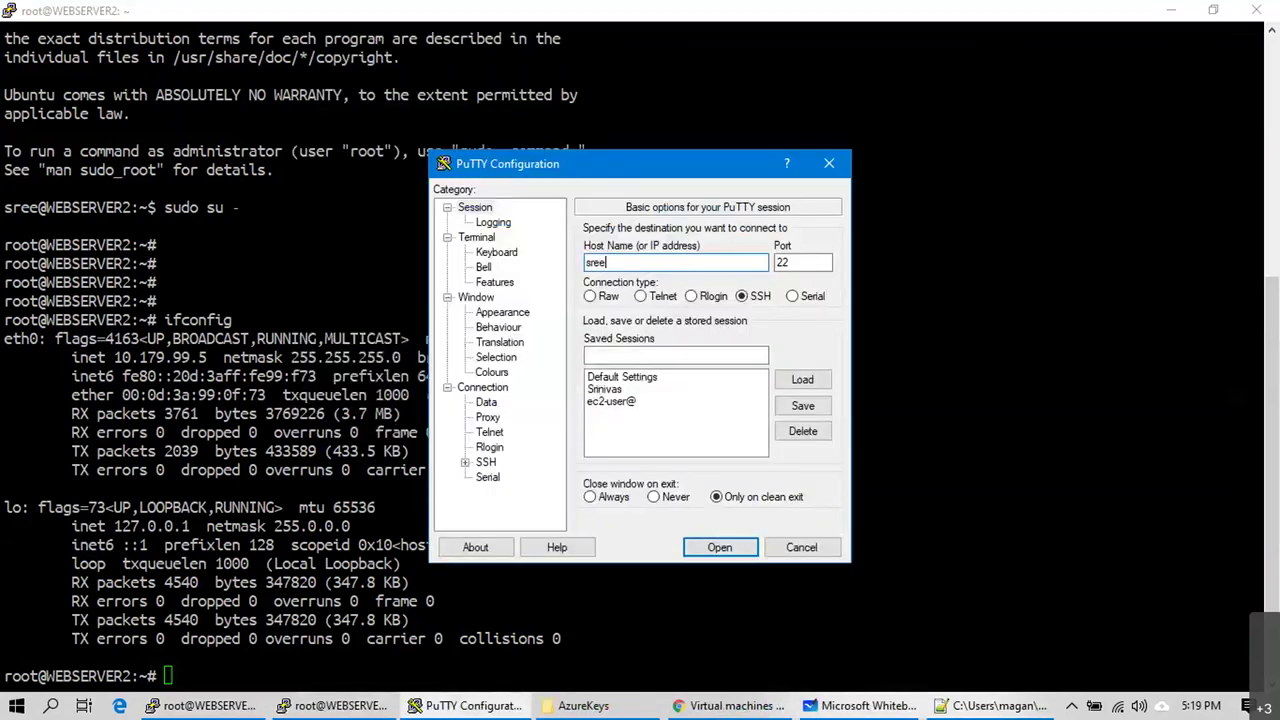
Step: Set the red value of the new session's Default Background colour to 50
left_click(495, 372)
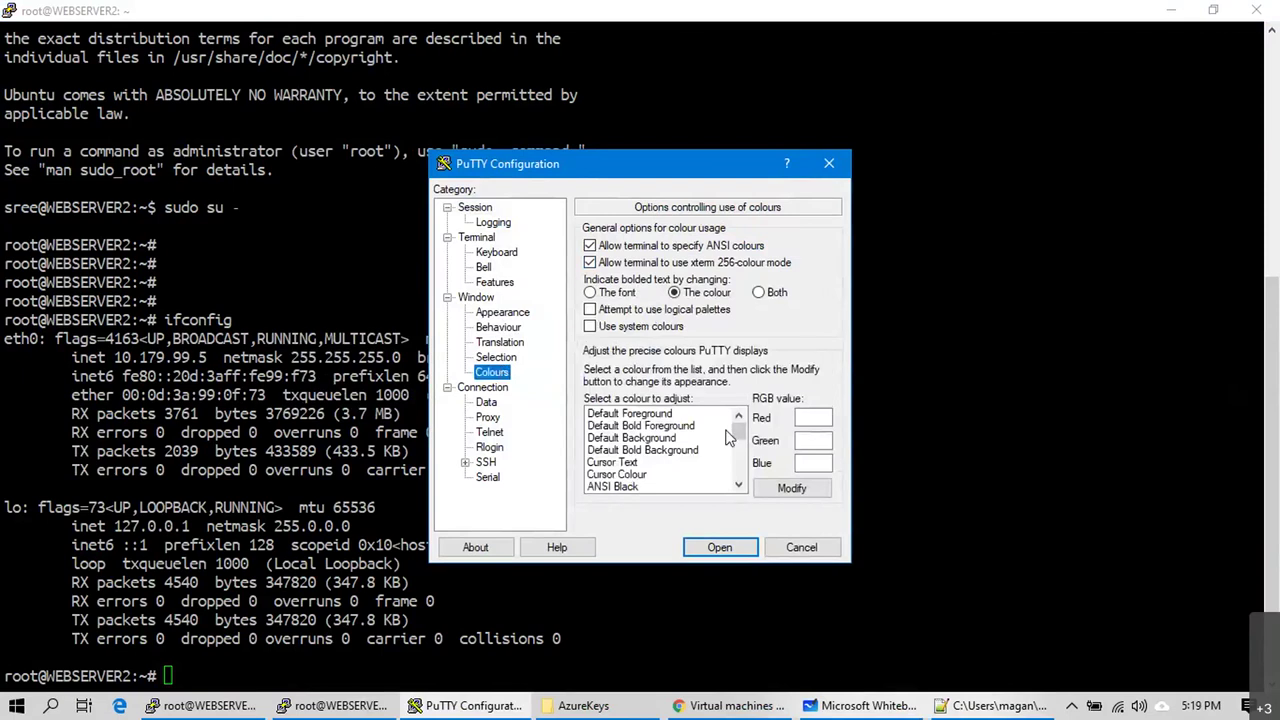
left_click(631, 438)
double_click(816, 421)
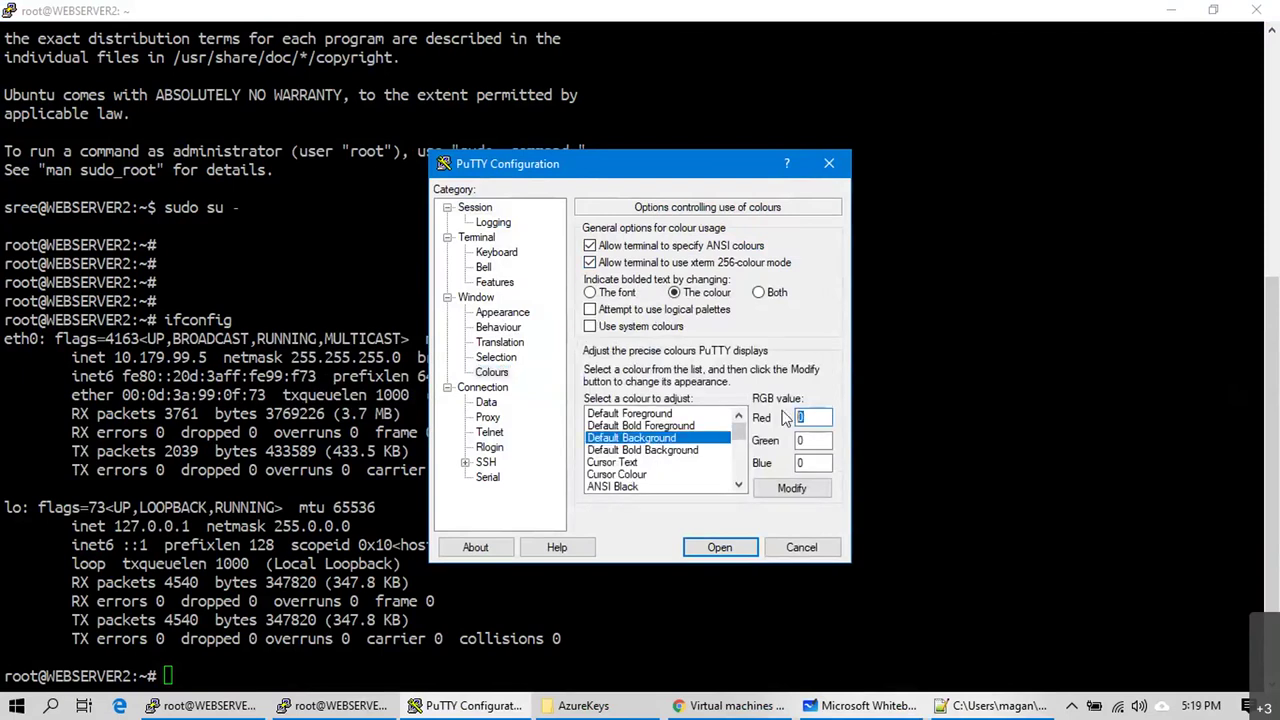
type("50")
Step: Set the new session's terminal font to Ubuntu Mono, Regular, size 14
left_click(507, 314)
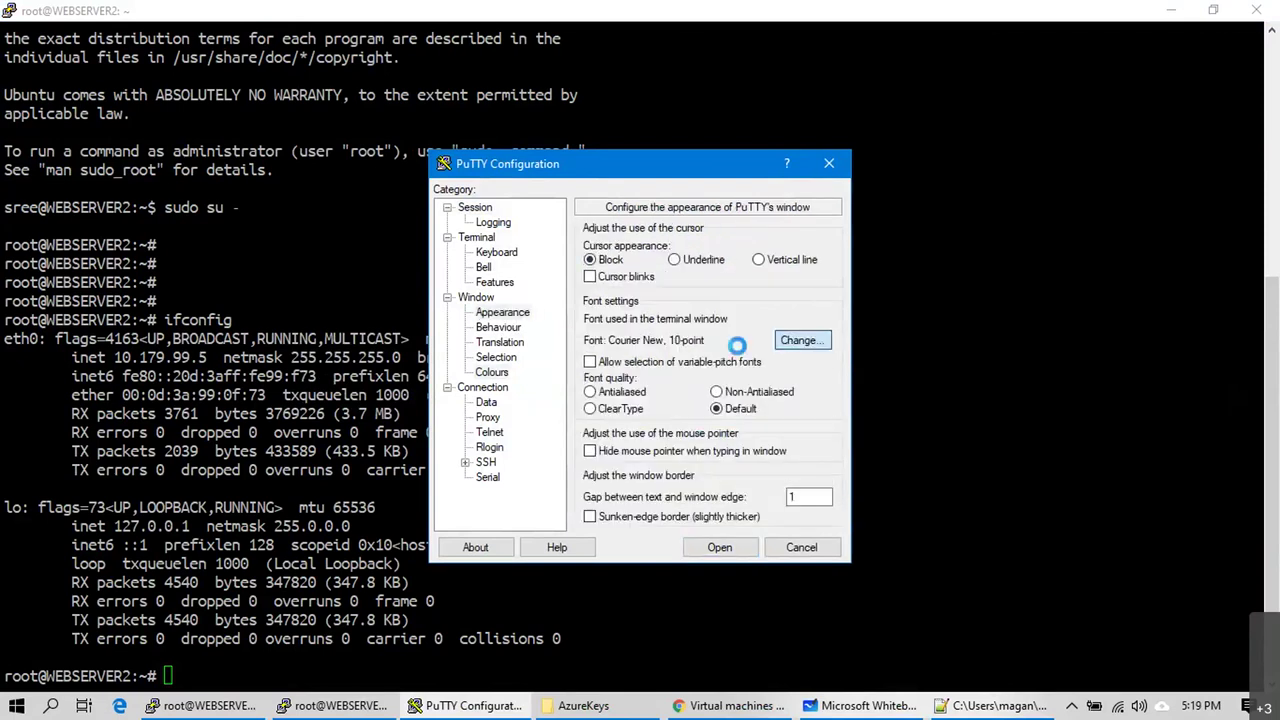
left_click(790, 341)
scroll(552, 421, "down", 1)
left_click(552, 421)
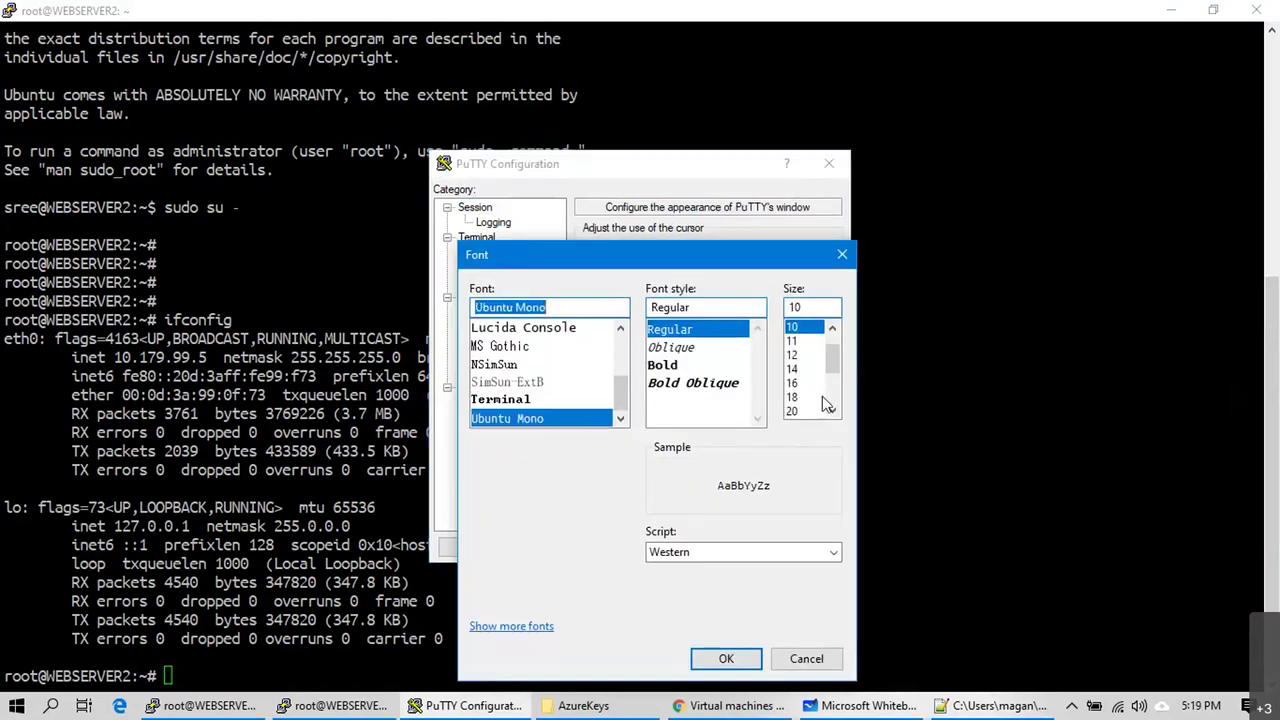
left_click(795, 369)
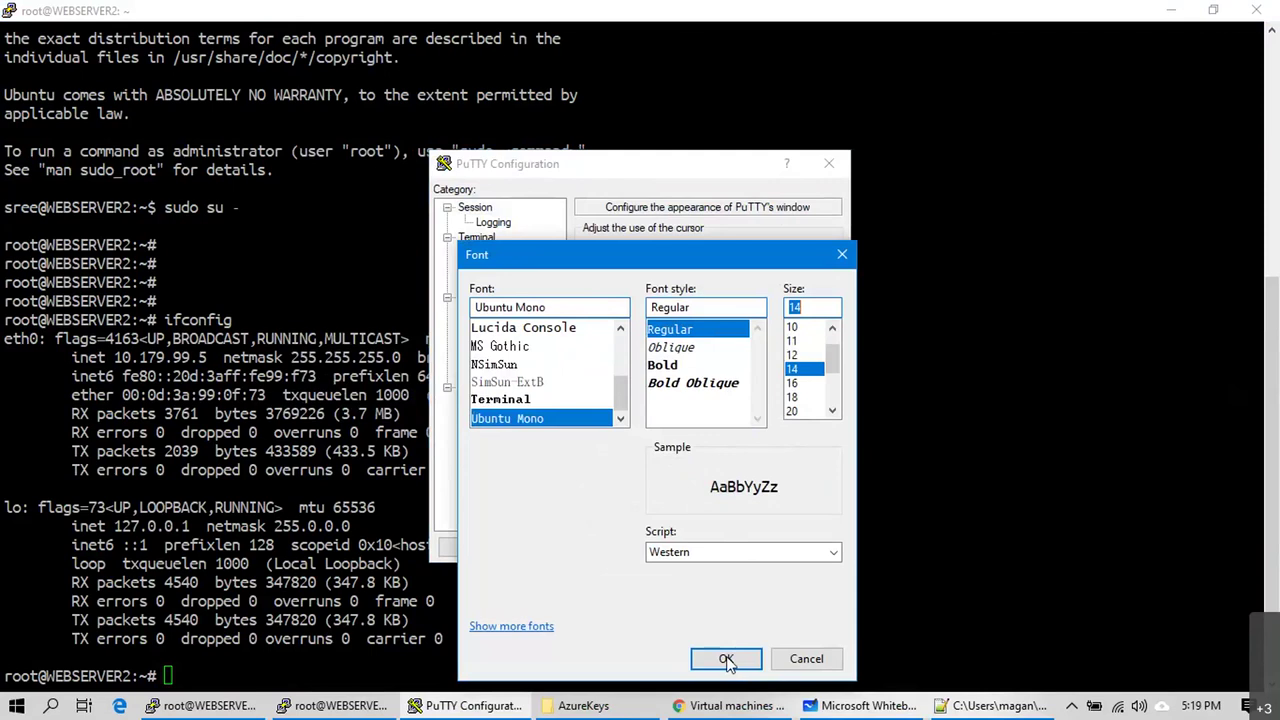
left_click(727, 659)
Step: Open the session to 52.152.165.56, trust the server's host key, submit the account password and maximize the terminal
left_click(720, 548)
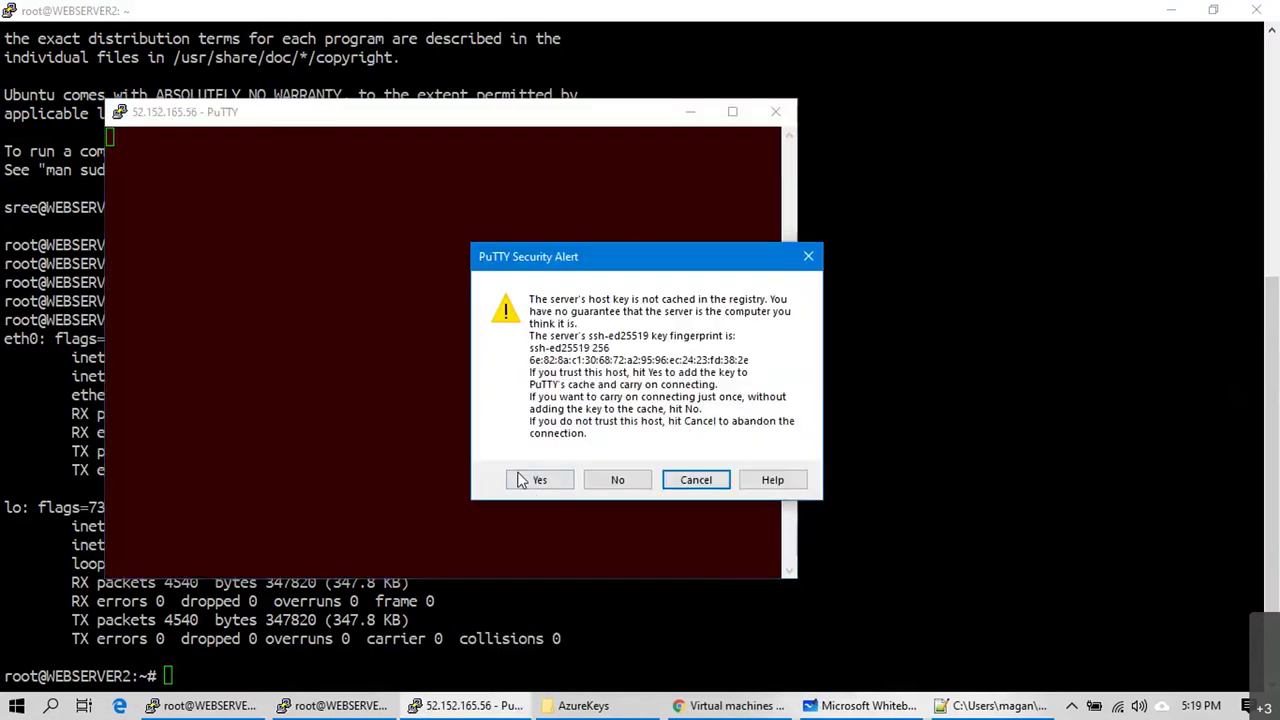
left_click(528, 480)
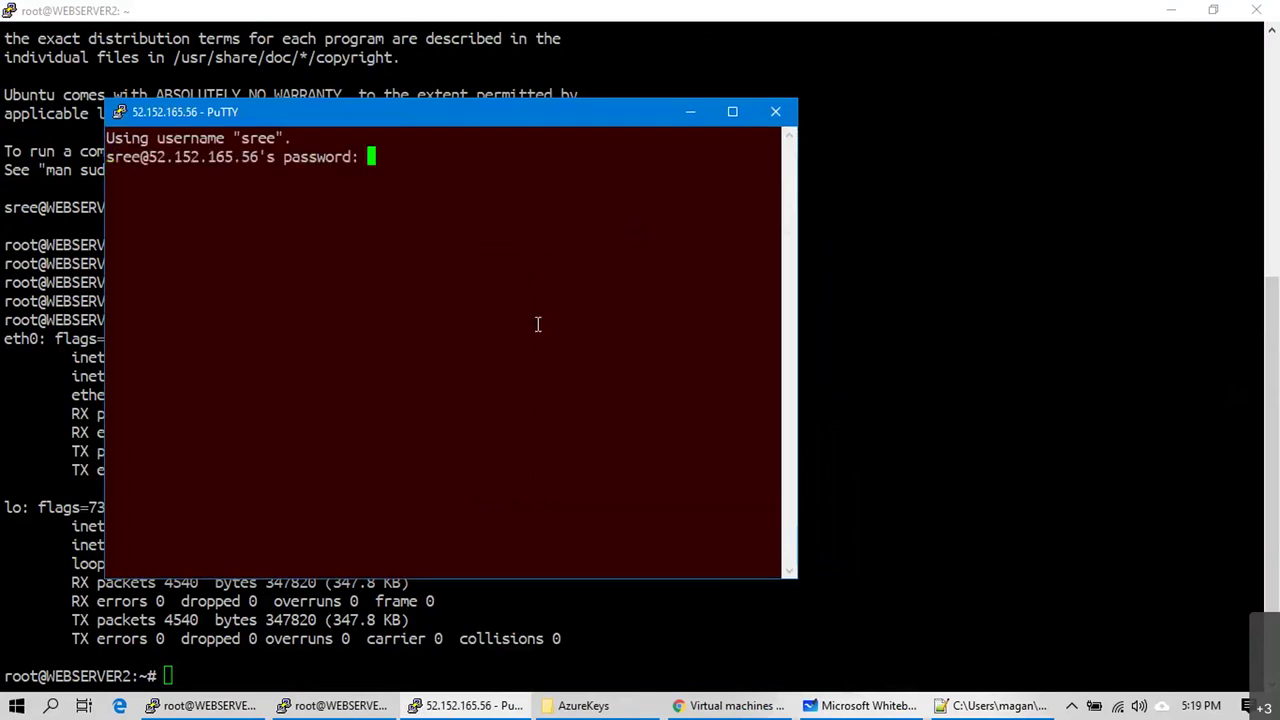
key("Return")
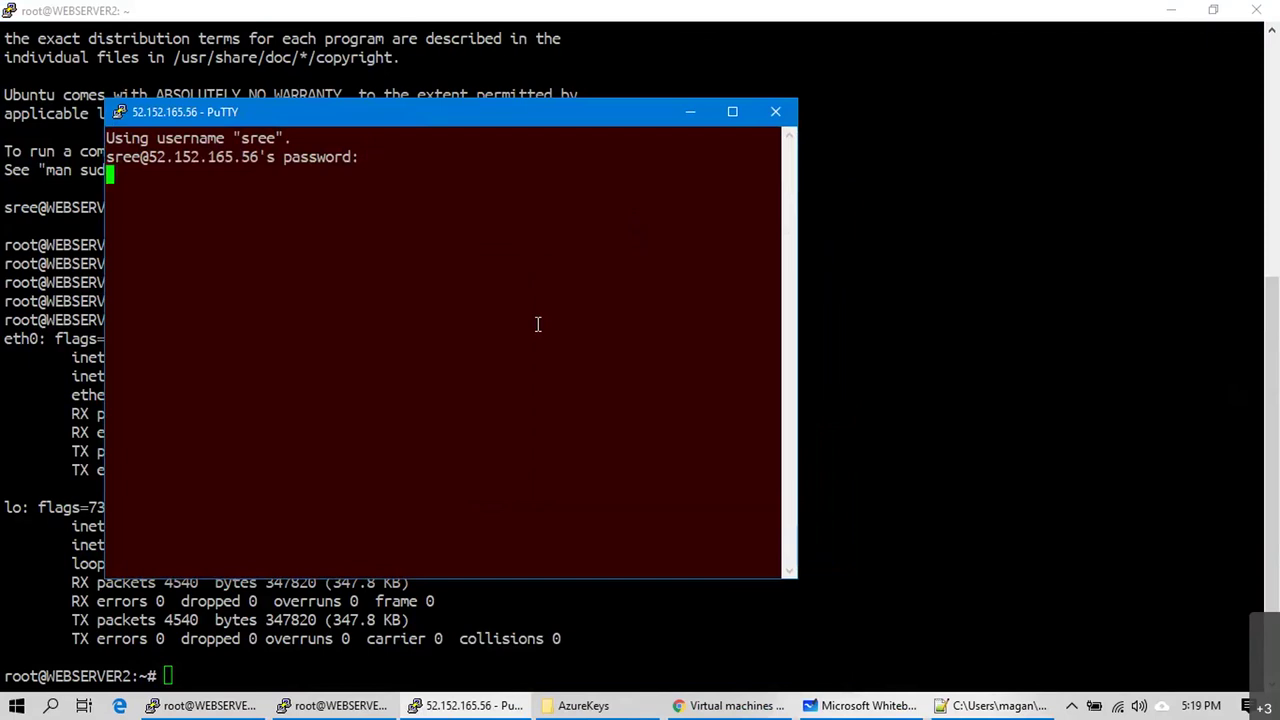
left_click(732, 111)
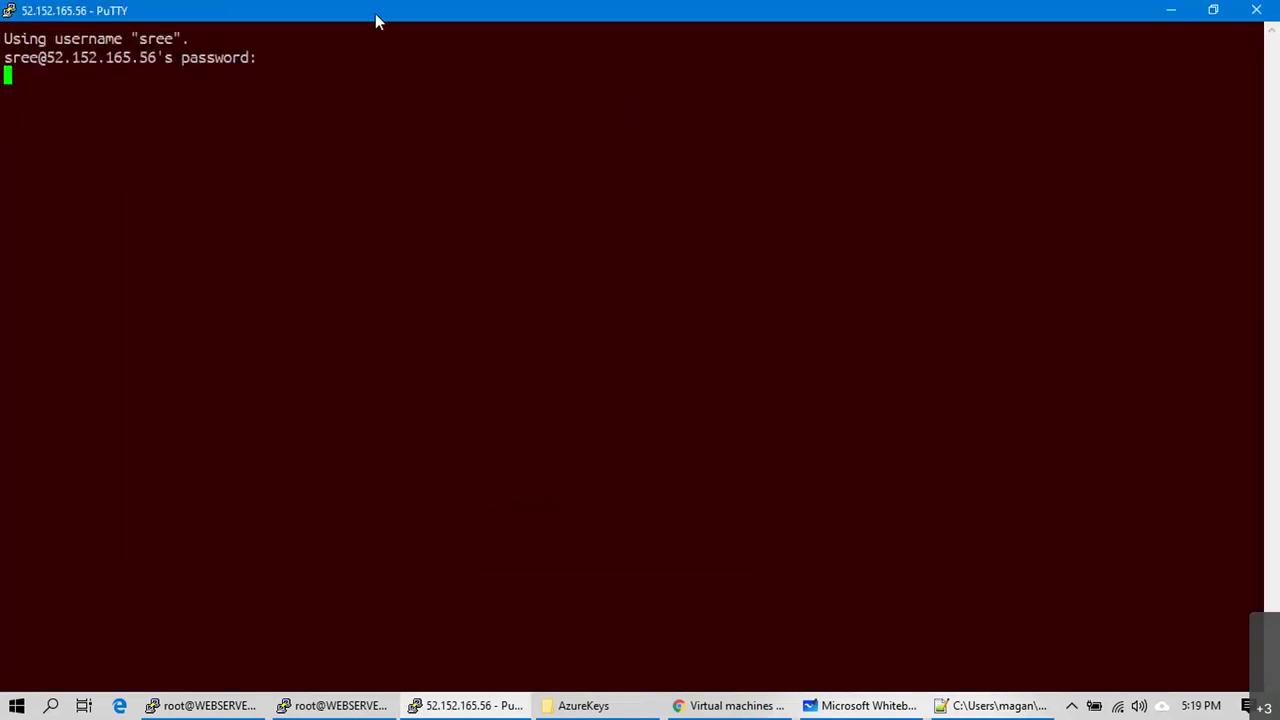
Step: Switch to the root user on APPSERVER1 with sudo su - and add a few blank prompt lines
type("sudo ")
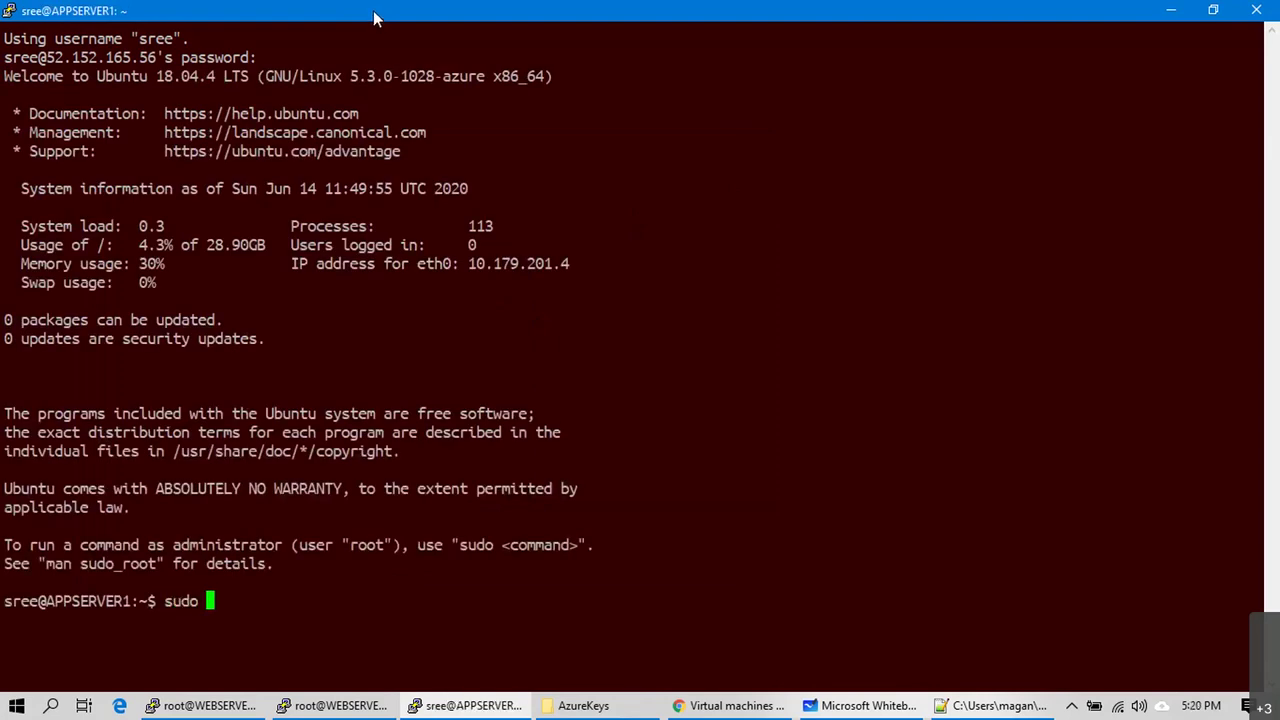
type("su -")
key("Return")
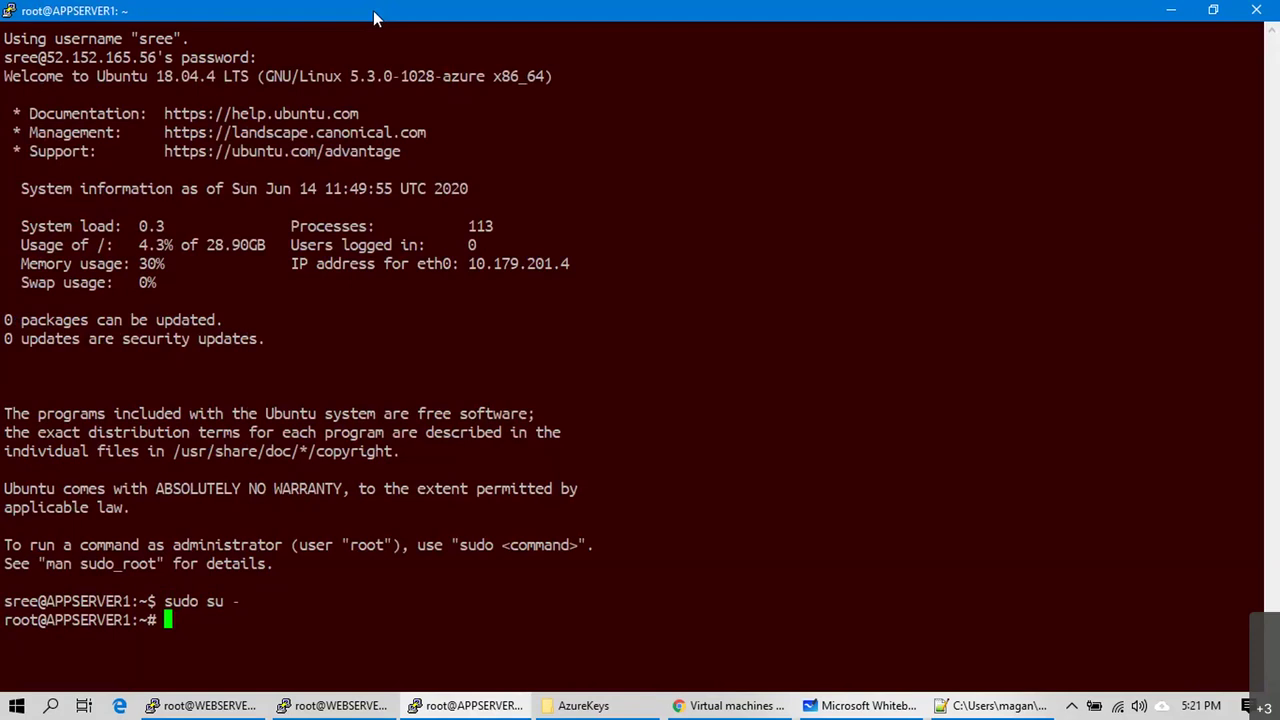
key("Return")
key("Return")
key("Return")
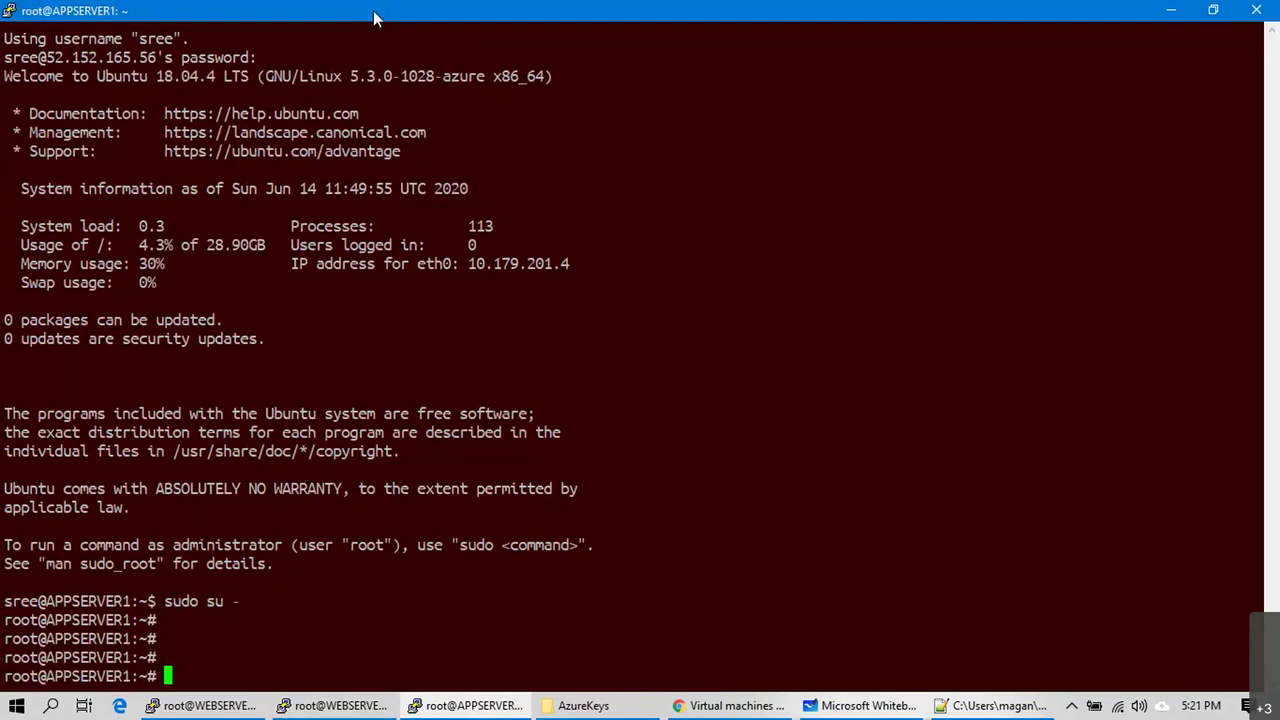
Step: Switch to Microsoft Whiteboard to review the network diagram with the WEB, APP and DB subnets
key("alt+Tab")
key("alt+Tab")
key("alt+Tab")
key("alt+Tab")
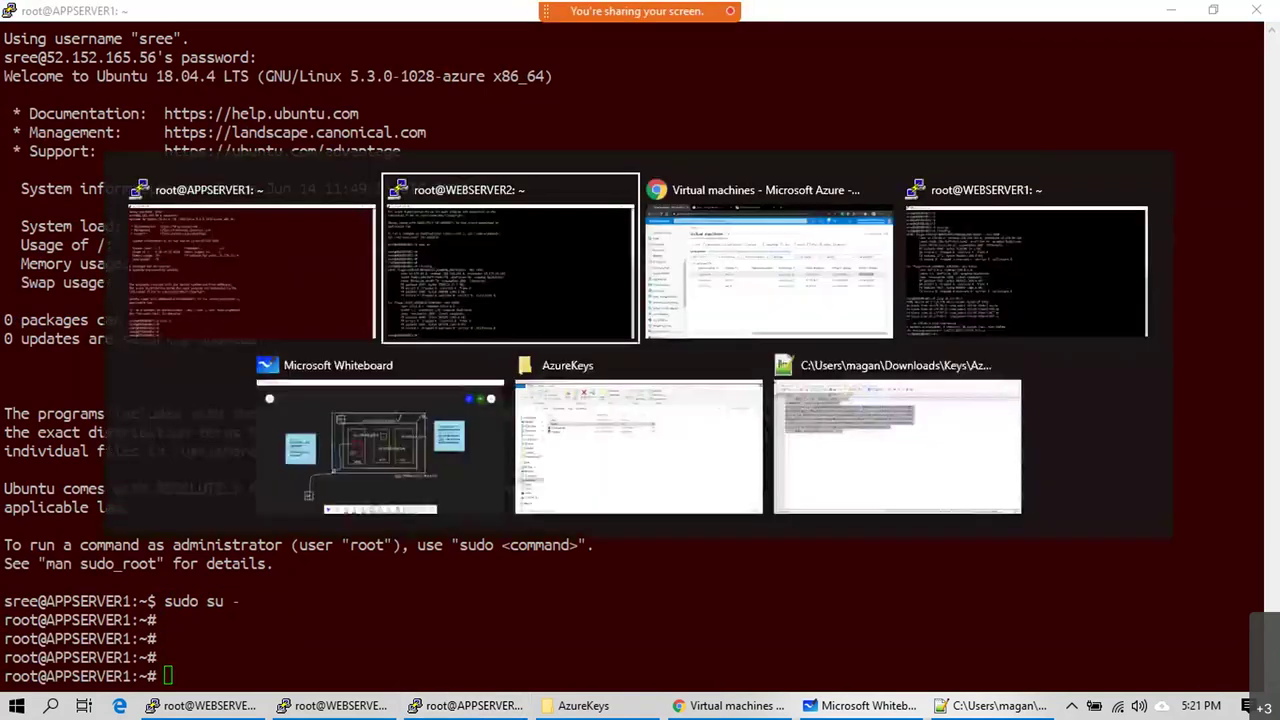
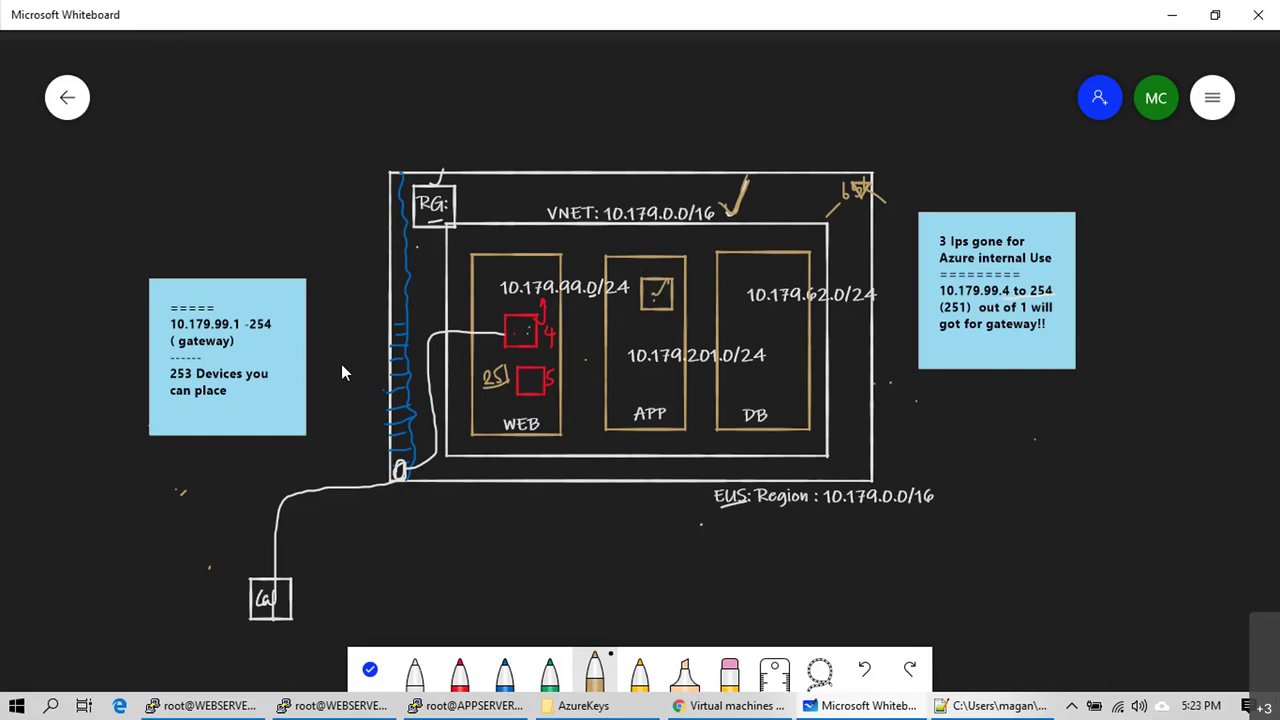
Step: Return to the APPSERVER1 terminal, ping 10.179.99.4 and stop the ping after a few replies
key("alt+Tab")
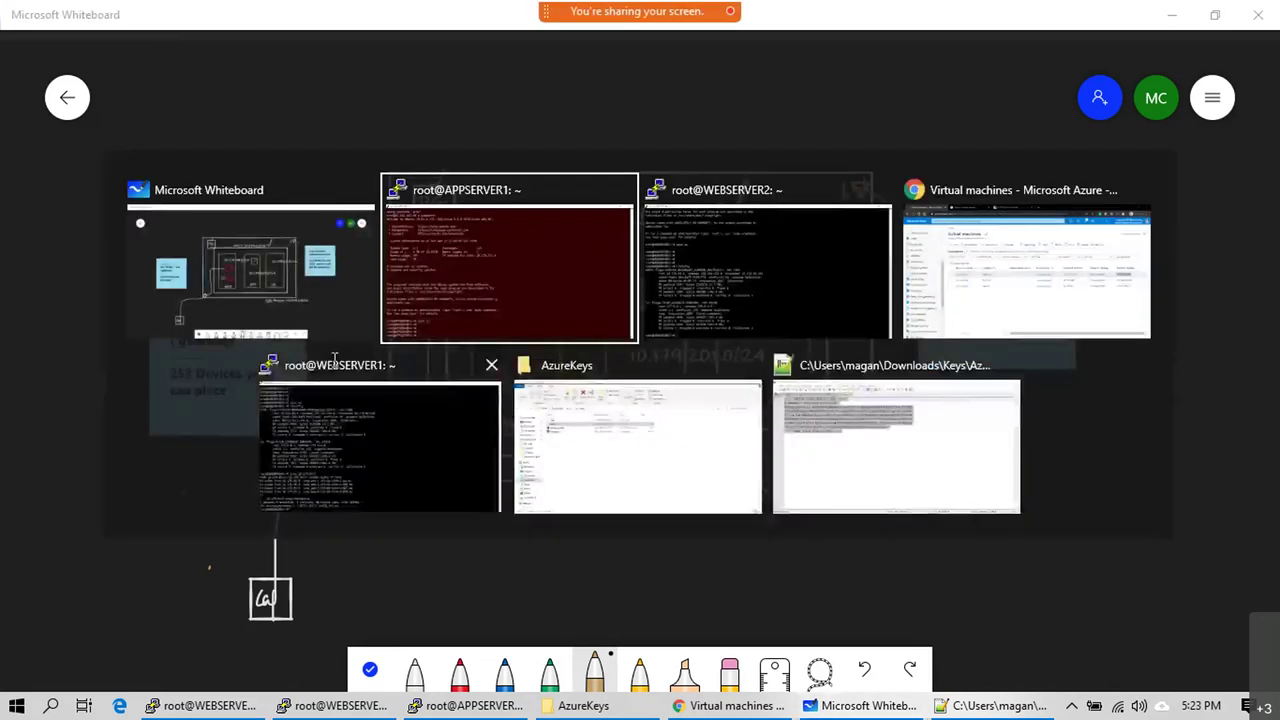
type("ping 10.179.99.4")
key("Return")
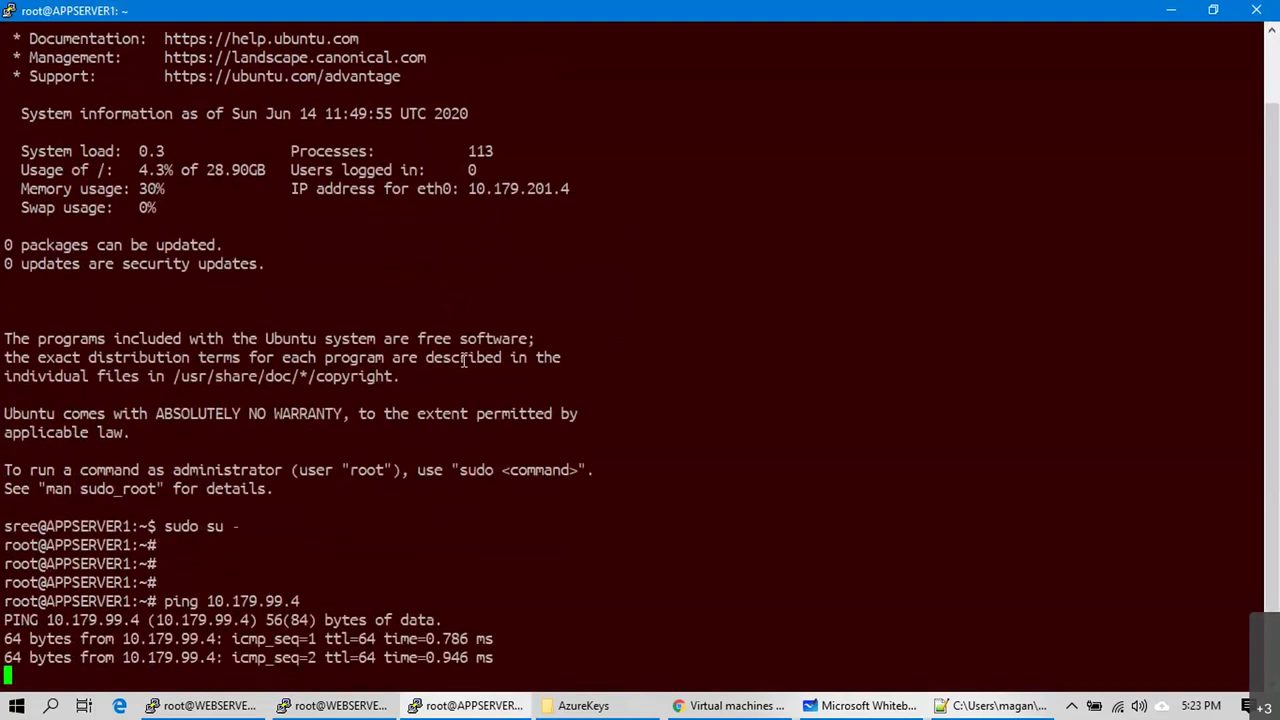
key("ctrl+c")
Step: Run ifconfig on APPSERVER1 and highlight the eth0 inet address
type("ifconfig")
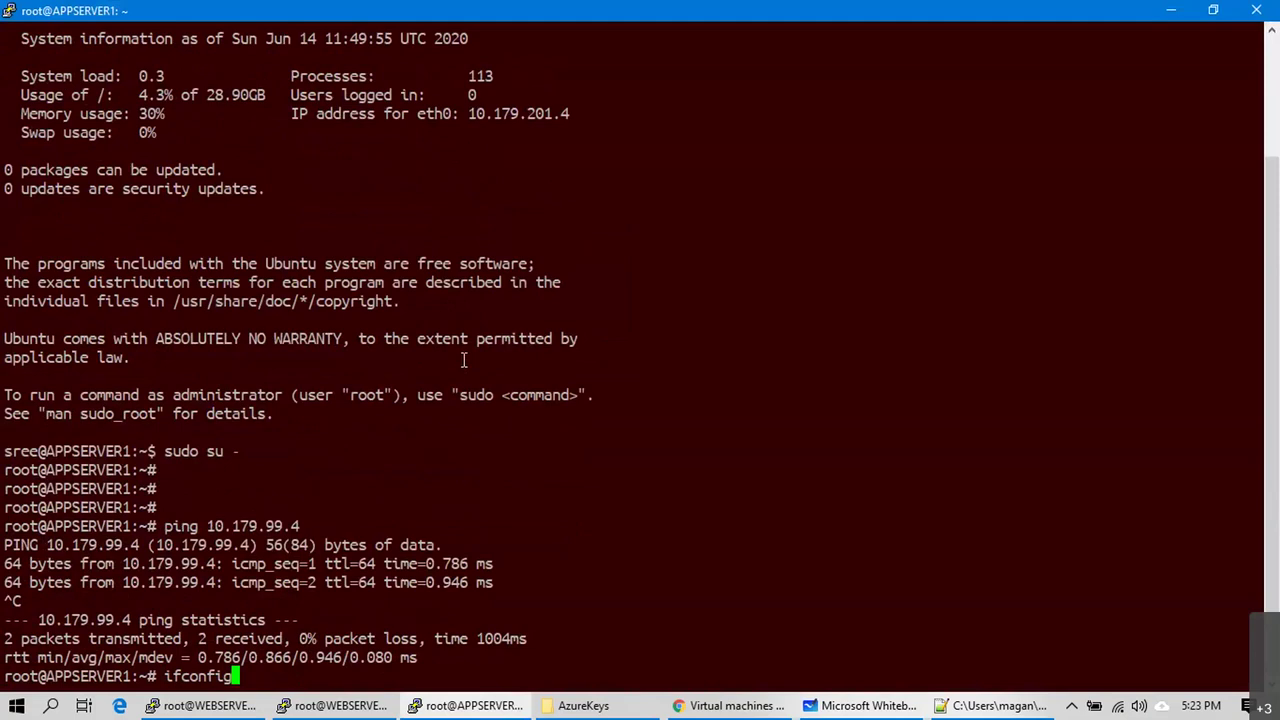
key("Return")
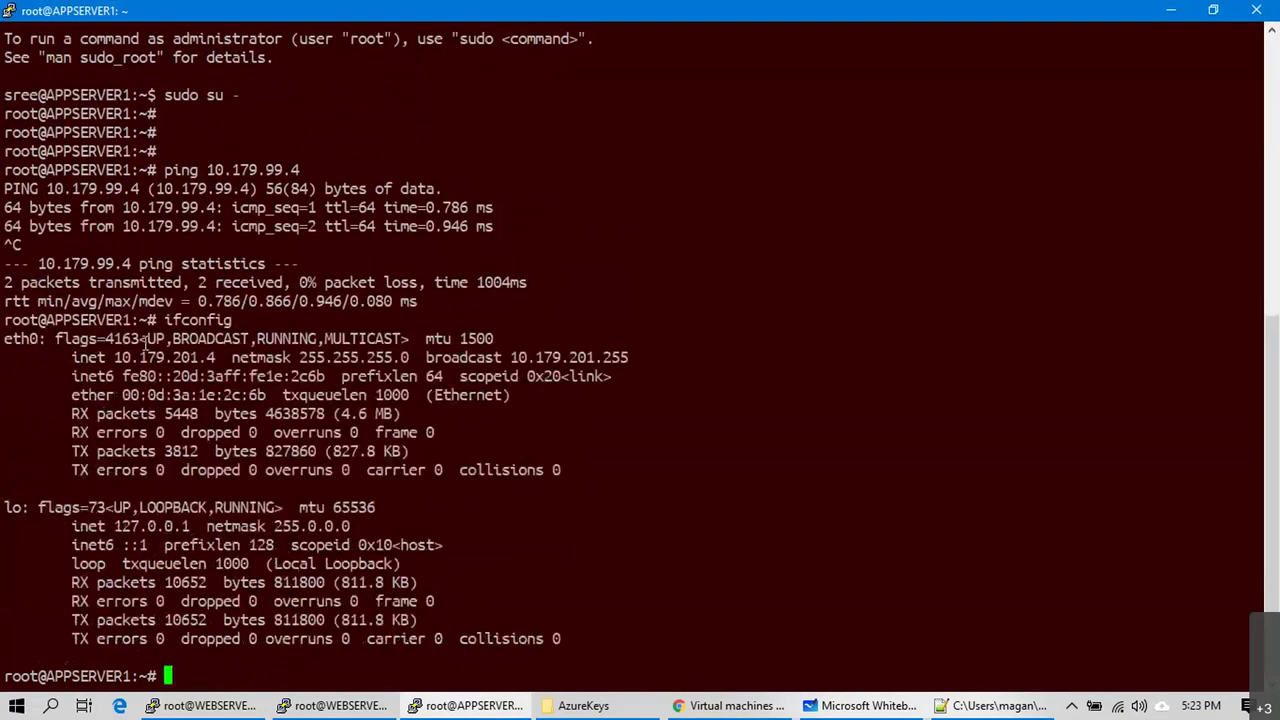
left_click_drag(115, 357, 215, 358)
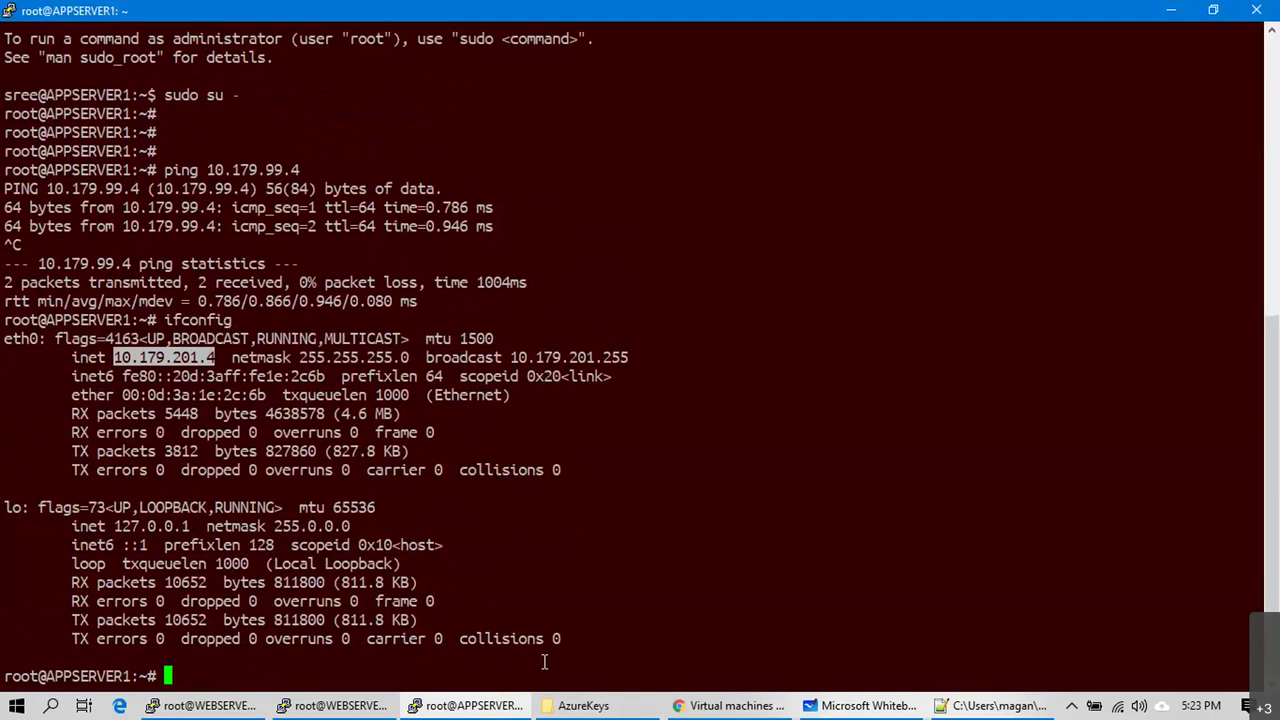
Step: Check WEBSERVER2's eth0 address in its terminal, ping 10.179.99.5 from APPSERVER1 and stop the ping
key("alt+Tab")
left_click_drag(116, 357, 222, 358)
key("alt+Tab")
key("Up")
key("Up")
key("BackSpace")
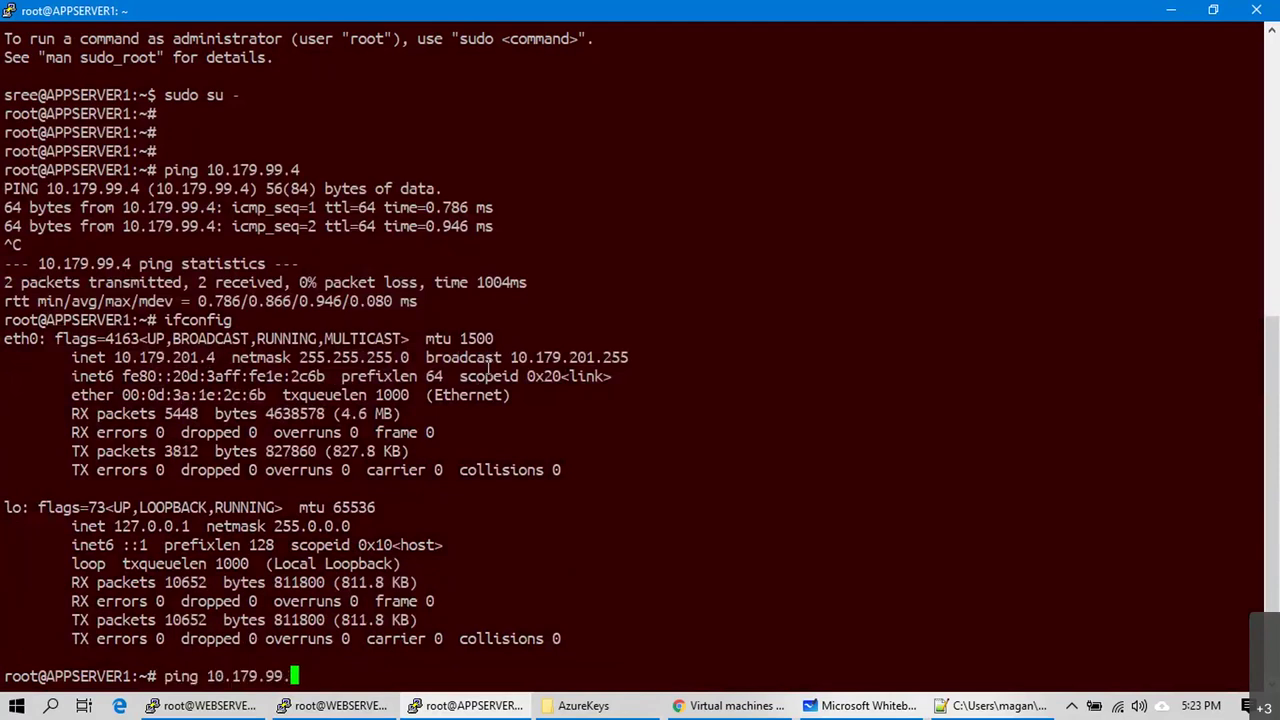
type("5")
key("Return")
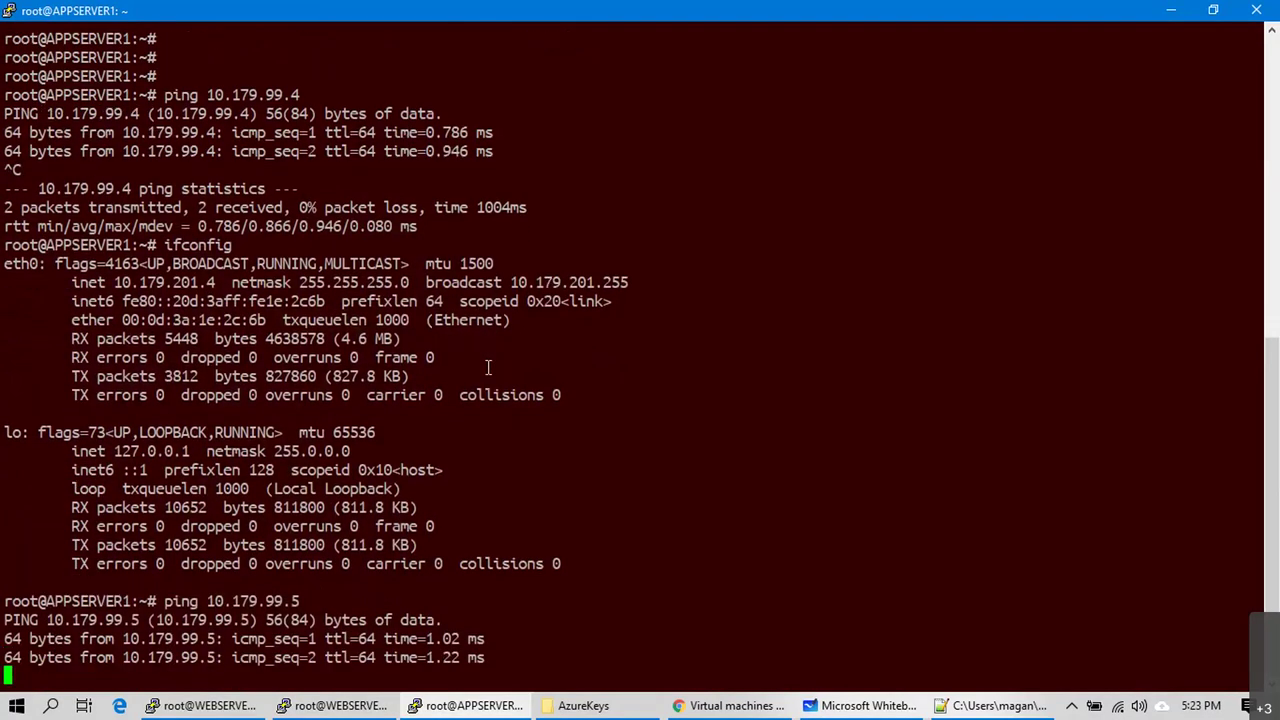
key("ctrl+c")
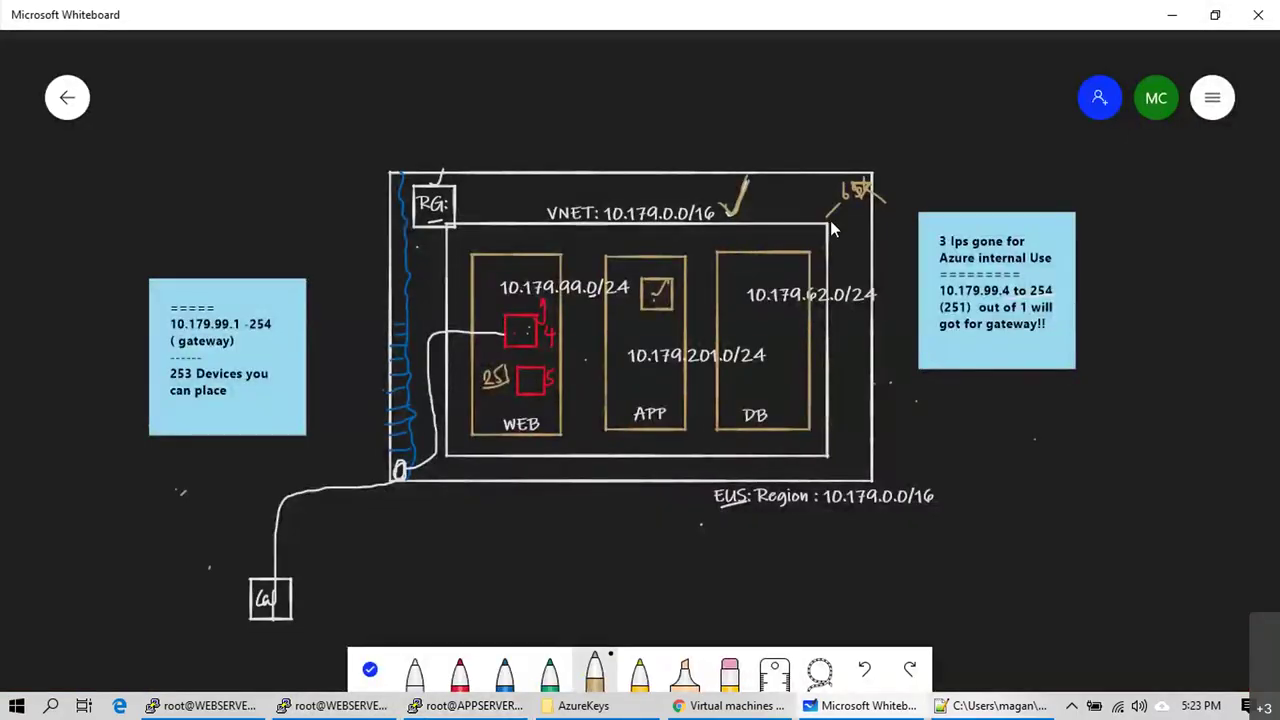
Step: Try underlining the VNET 10.179.0.0/16 label on the whiteboard diagram, and undo the stroke
left_click_drag(825, 221, 829, 233)
left_click_drag(541, 226, 708, 235)
key("ctrl+z")
Step: Switch to the Azure portal in Chrome and open APPSERVER1's Networking settings from the virtual machines list
key("alt+Tab")
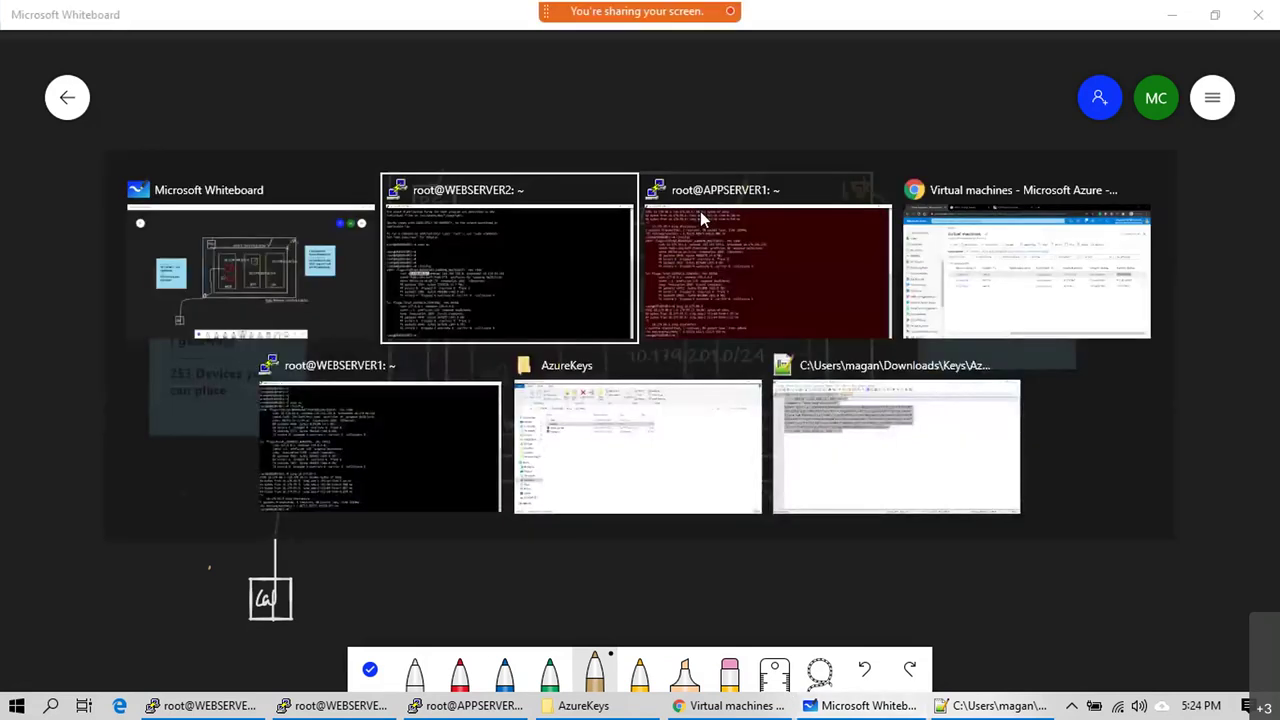
key("alt+Tab")
key("alt+Tab")
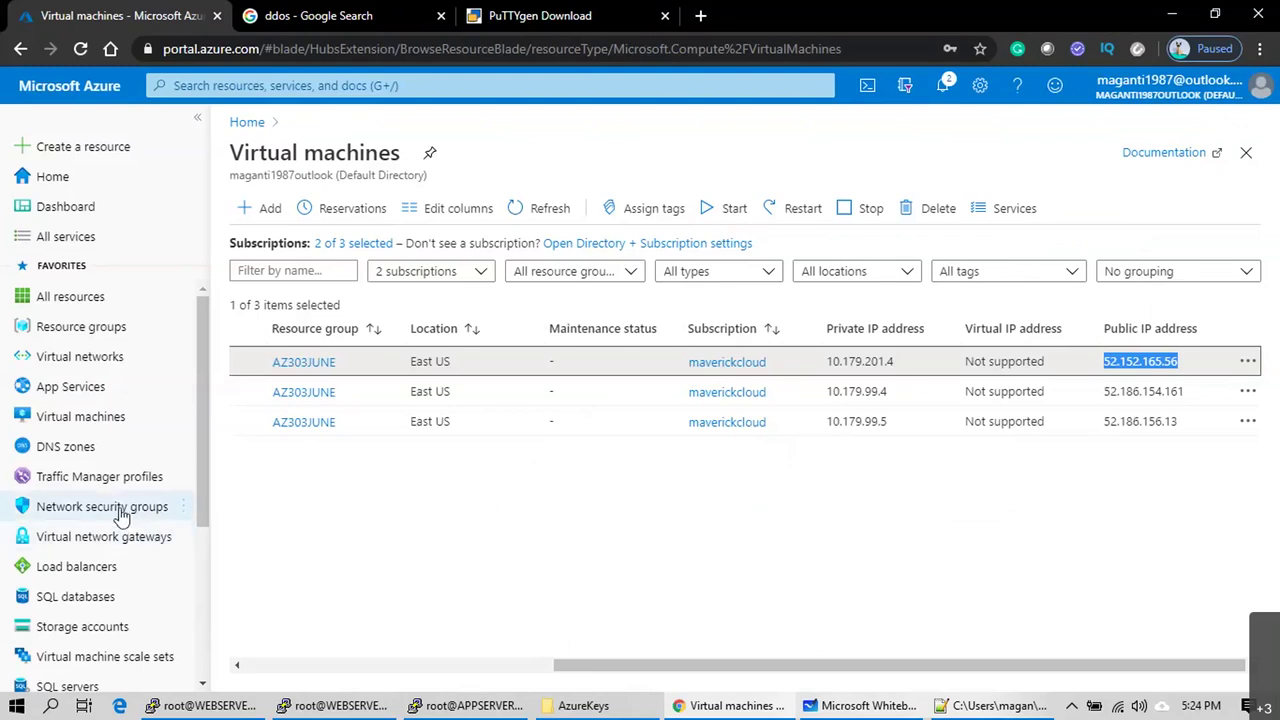
scroll(133, 515, "down", 1)
scroll(133, 505, "down", 3)
scroll(145, 533, "up", 3)
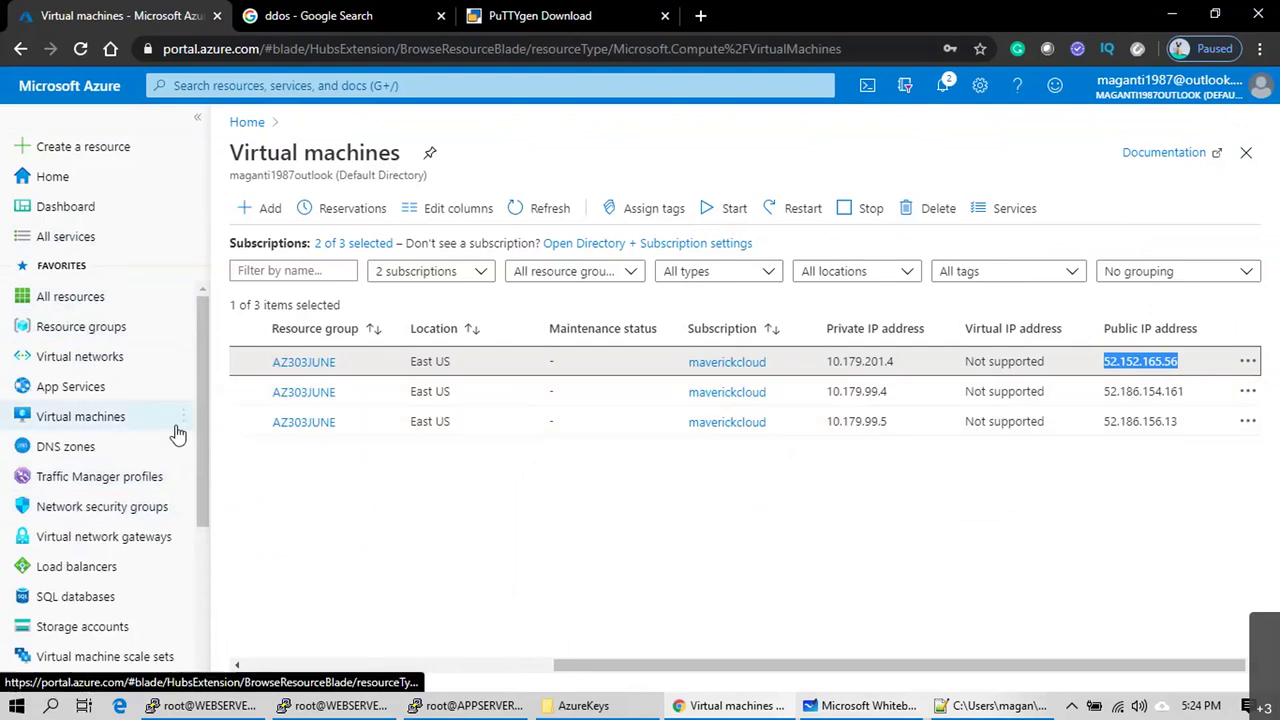
left_click(613, 654)
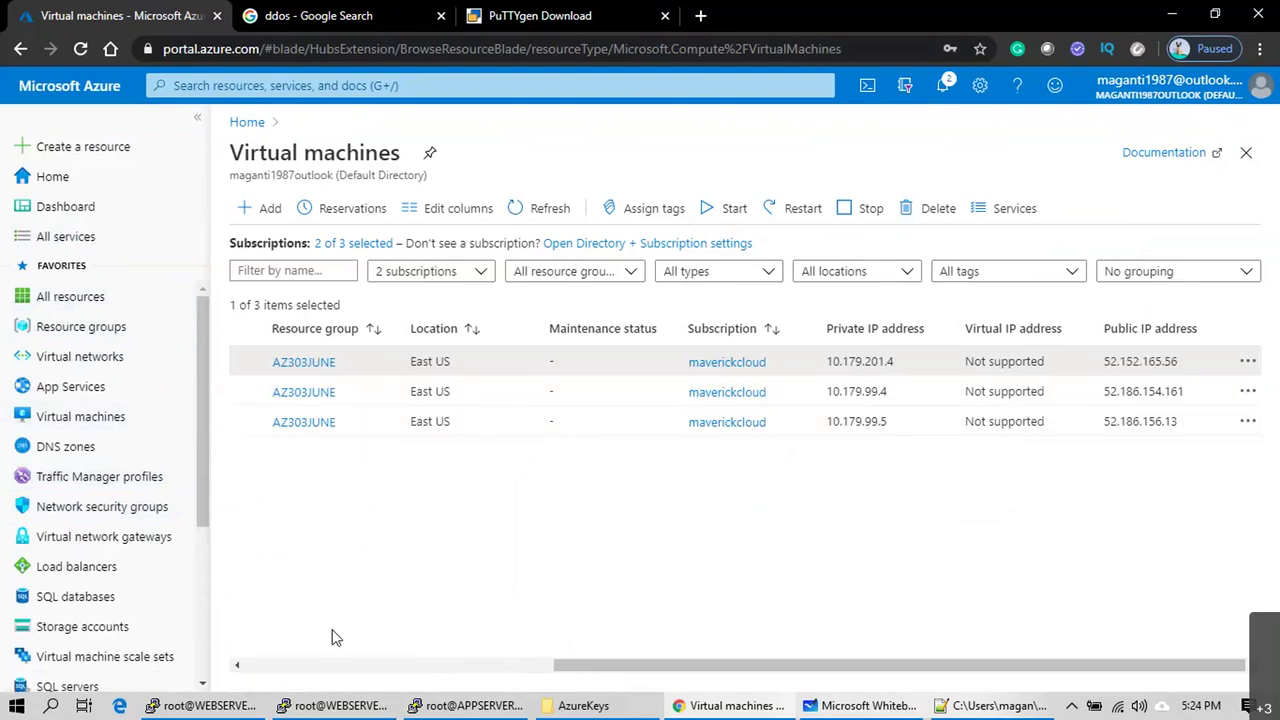
left_click(408, 666)
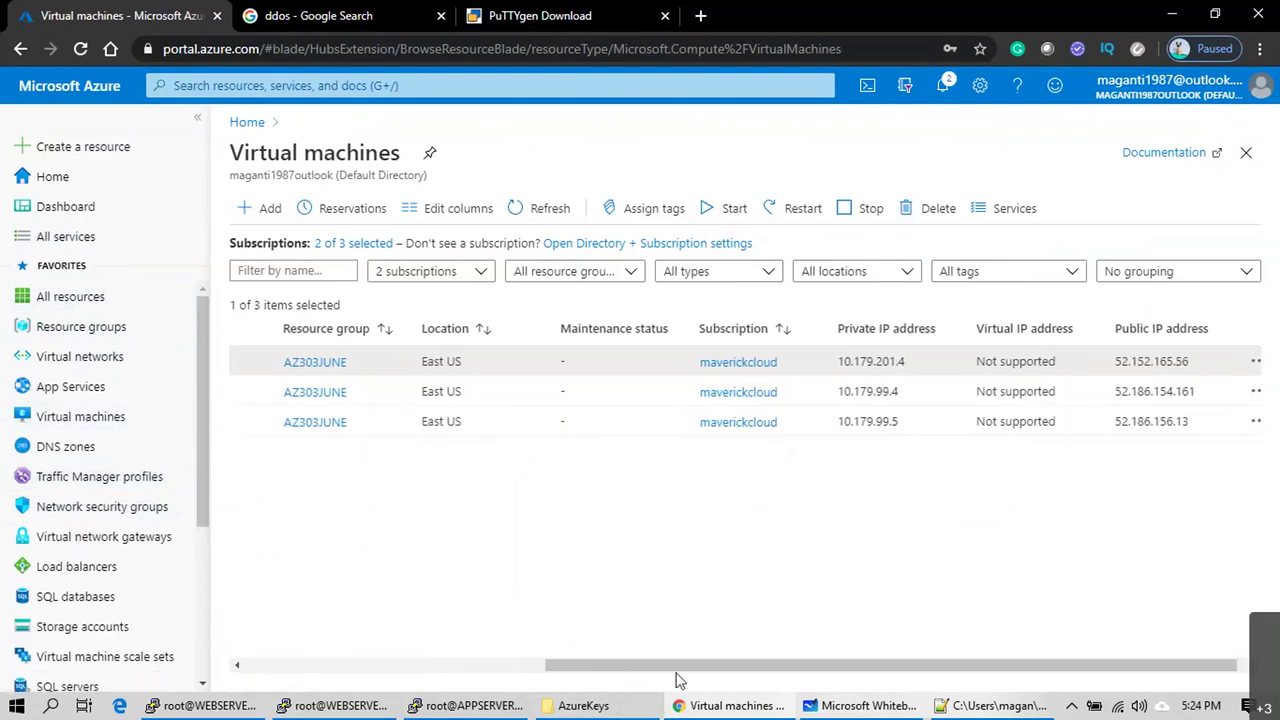
left_click_drag(675, 667, 370, 667)
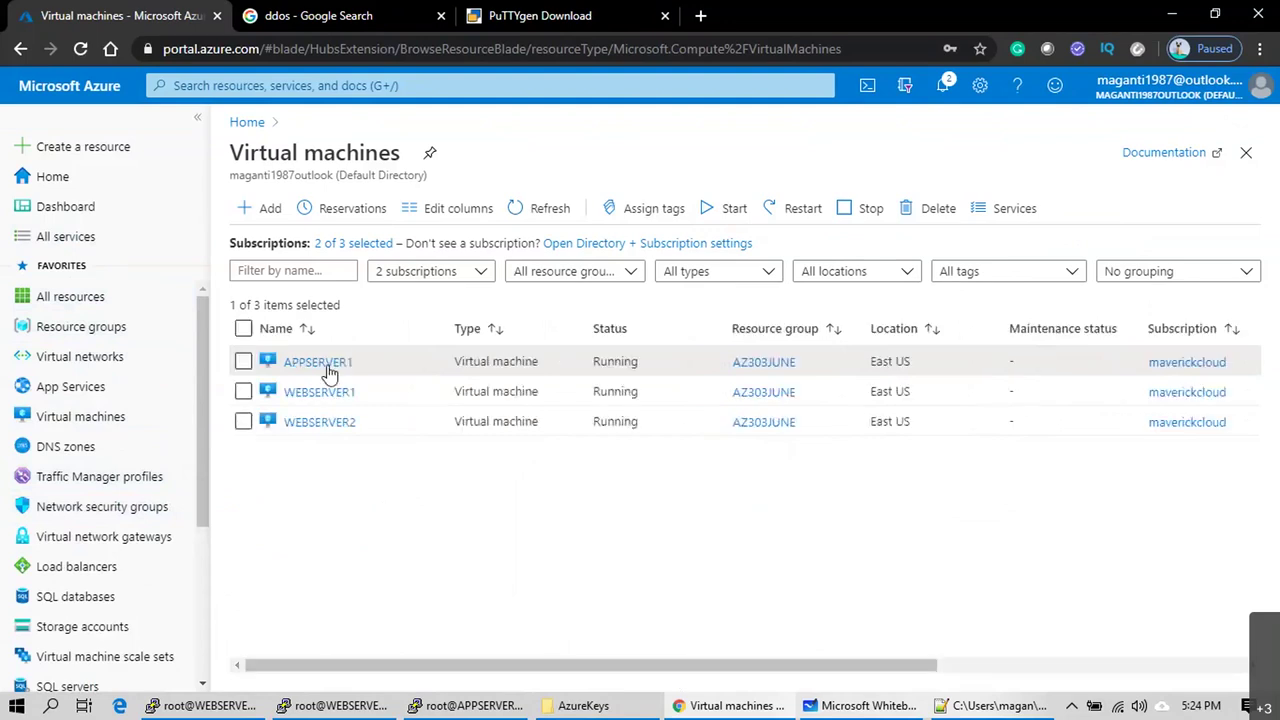
left_click(328, 366)
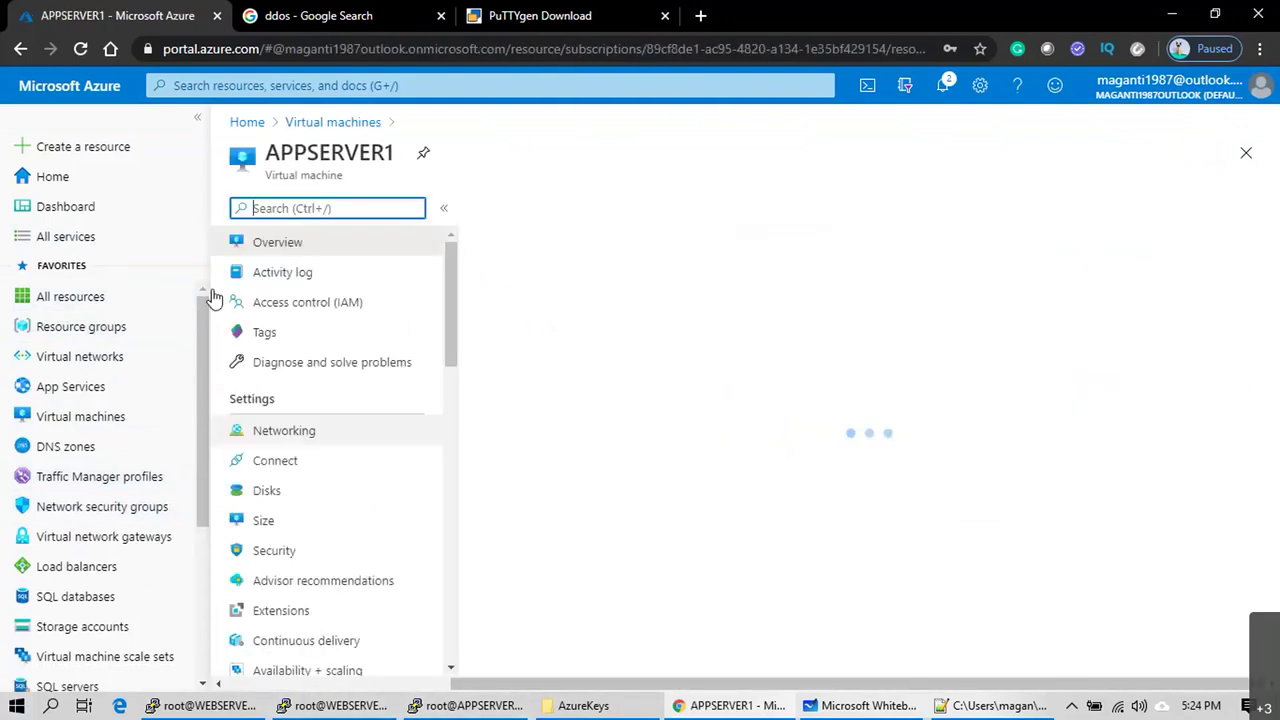
left_click(277, 438)
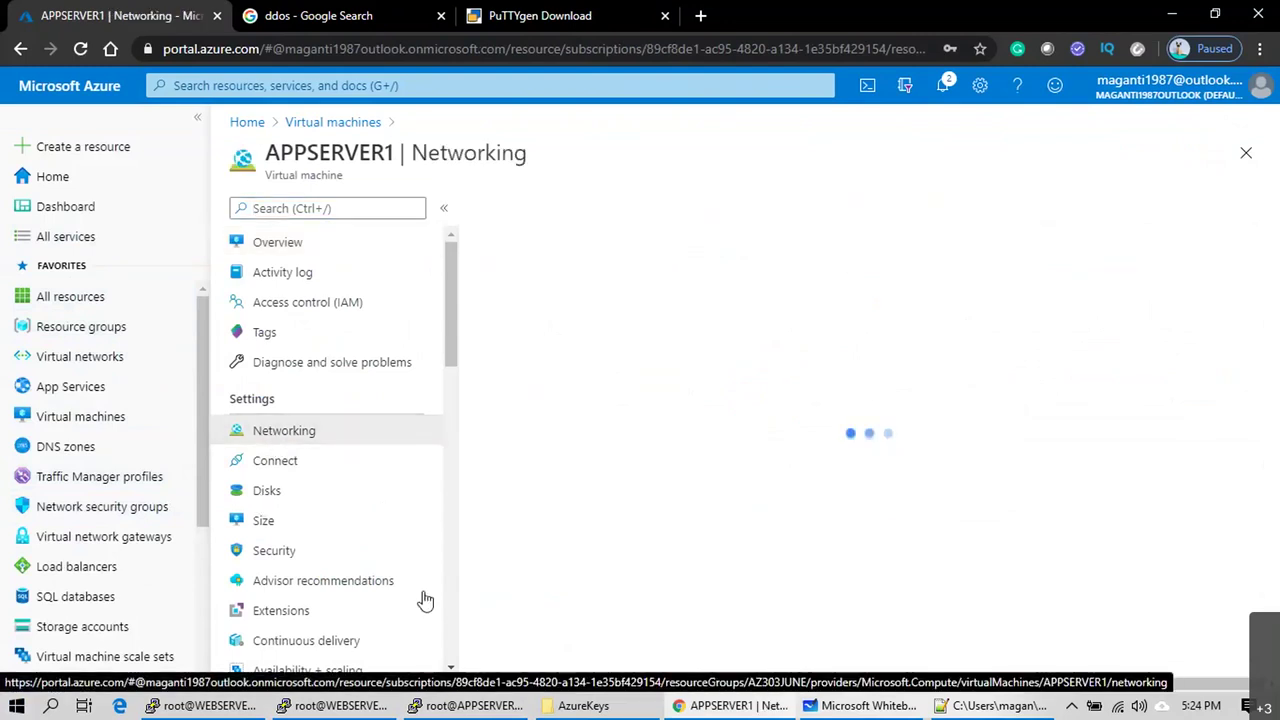
Step: Examine the inbound port rules of APPSERVER1-nsg, including each rule's priority, source, destination and action
scroll(714, 635, "down", 1)
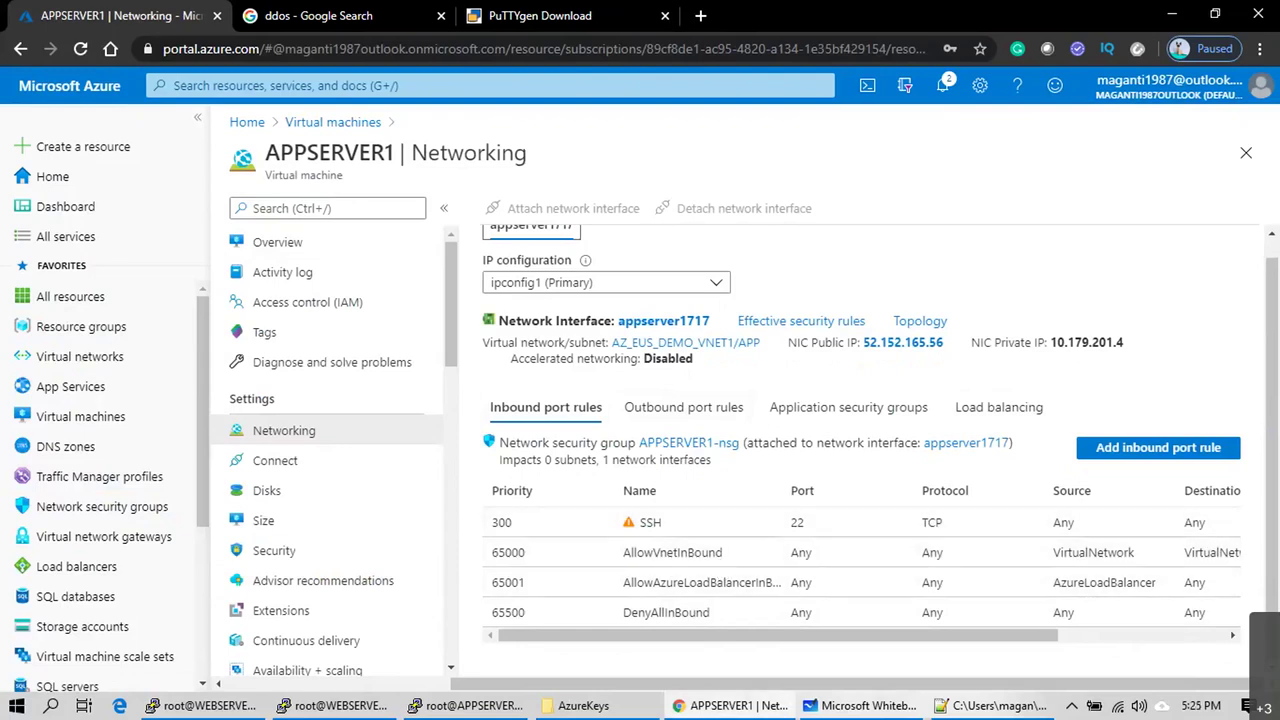
left_click_drag(795, 635, 1020, 635)
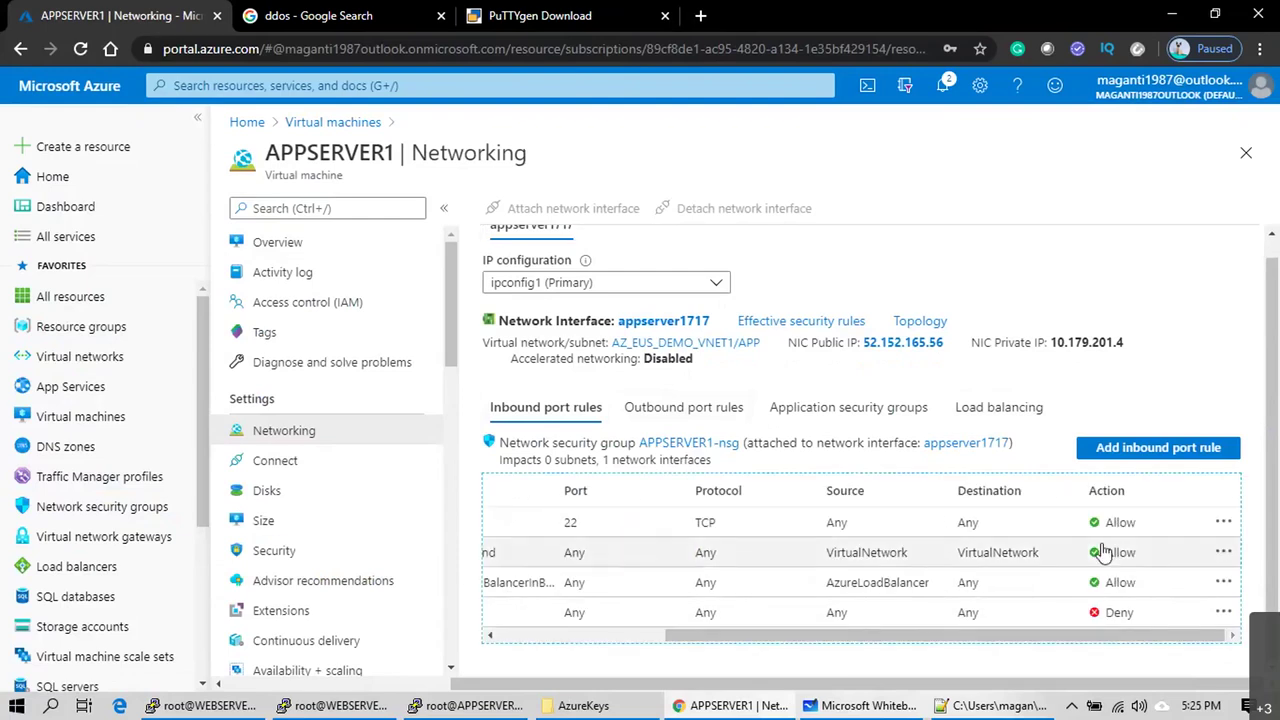
left_click_drag(1067, 636, 842, 636)
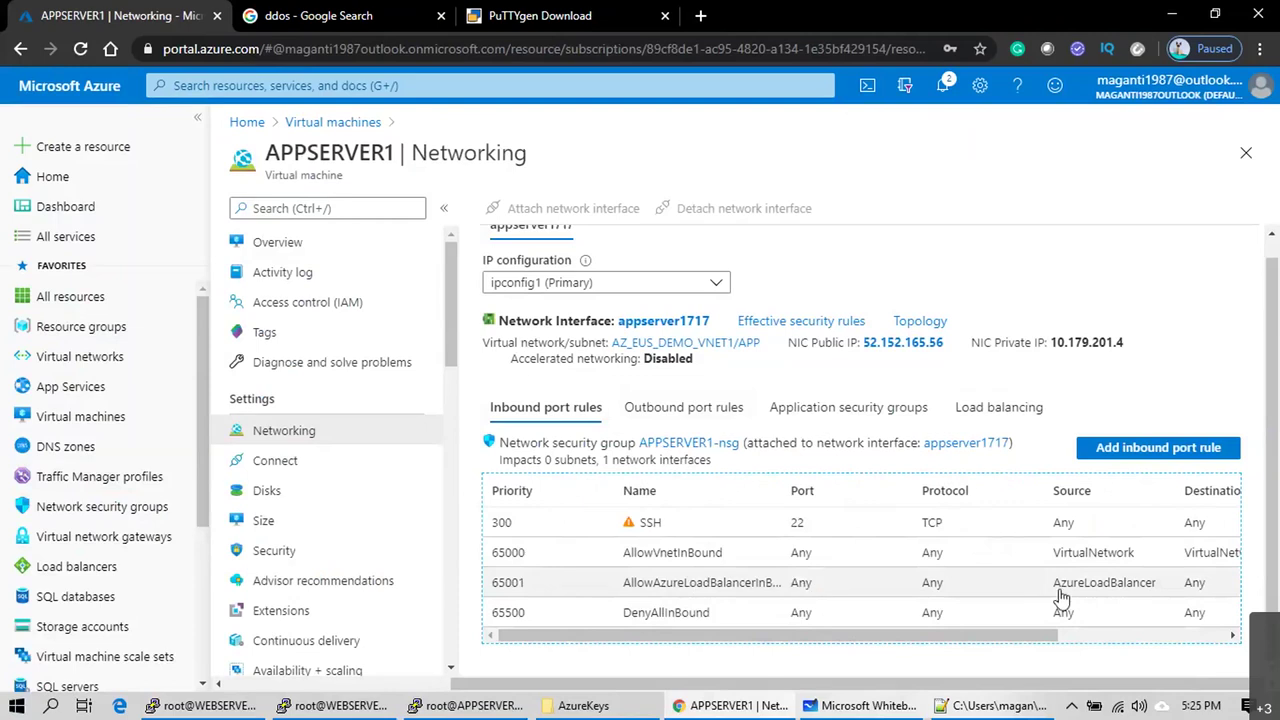
scroll(1050, 620, "right", 5)
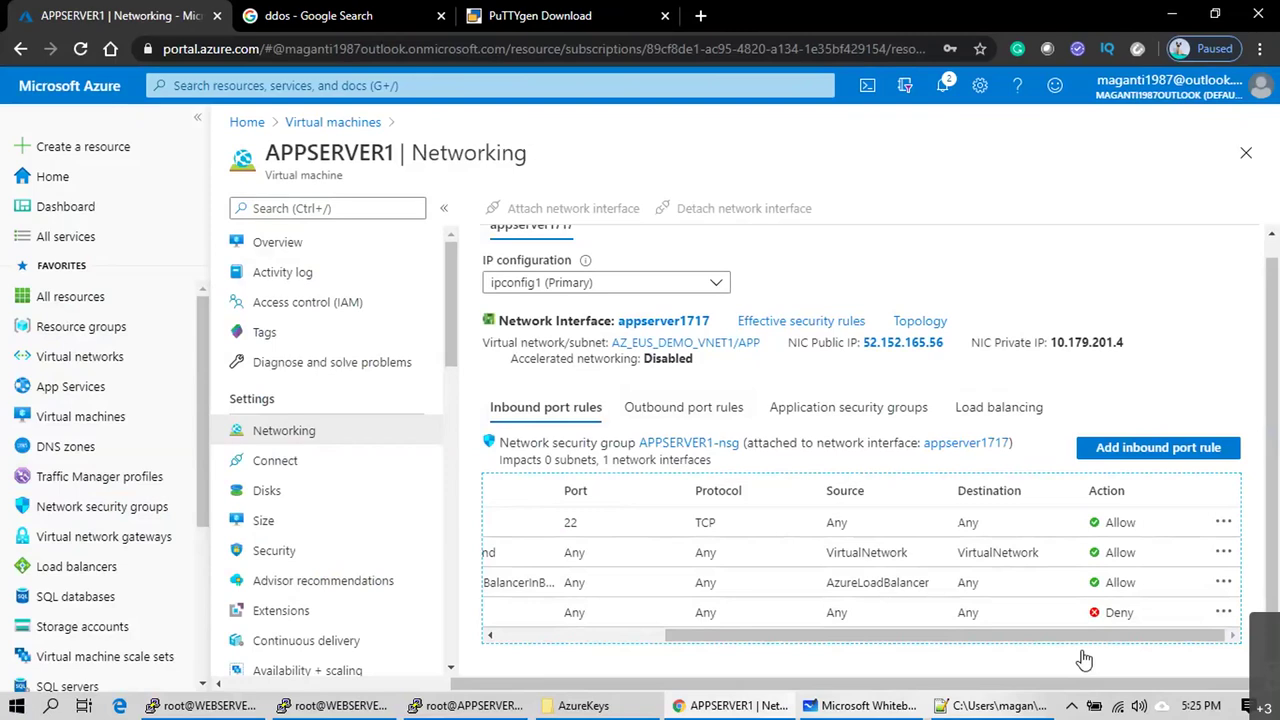
left_click_drag(700, 636, 535, 648)
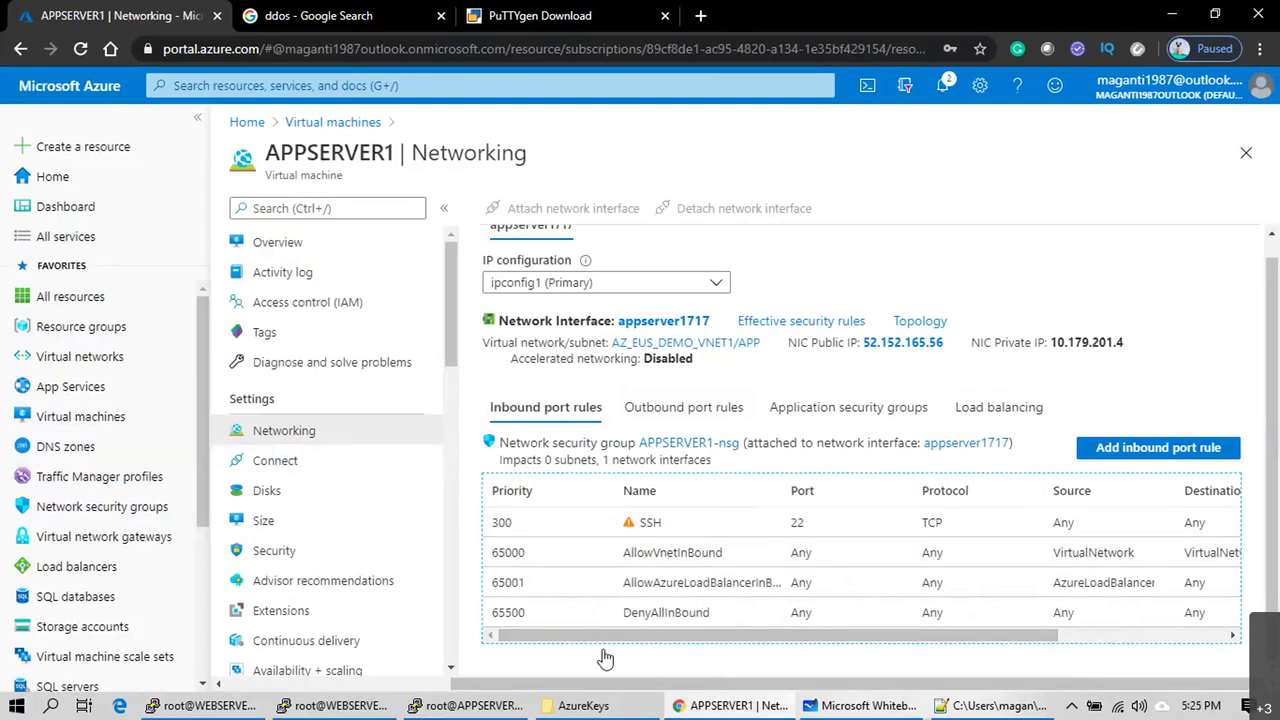
Step: Switch to PuTTY and bring up the WEBSERVER2 terminal followed by the APPSERVER1 terminal
left_click(268, 706)
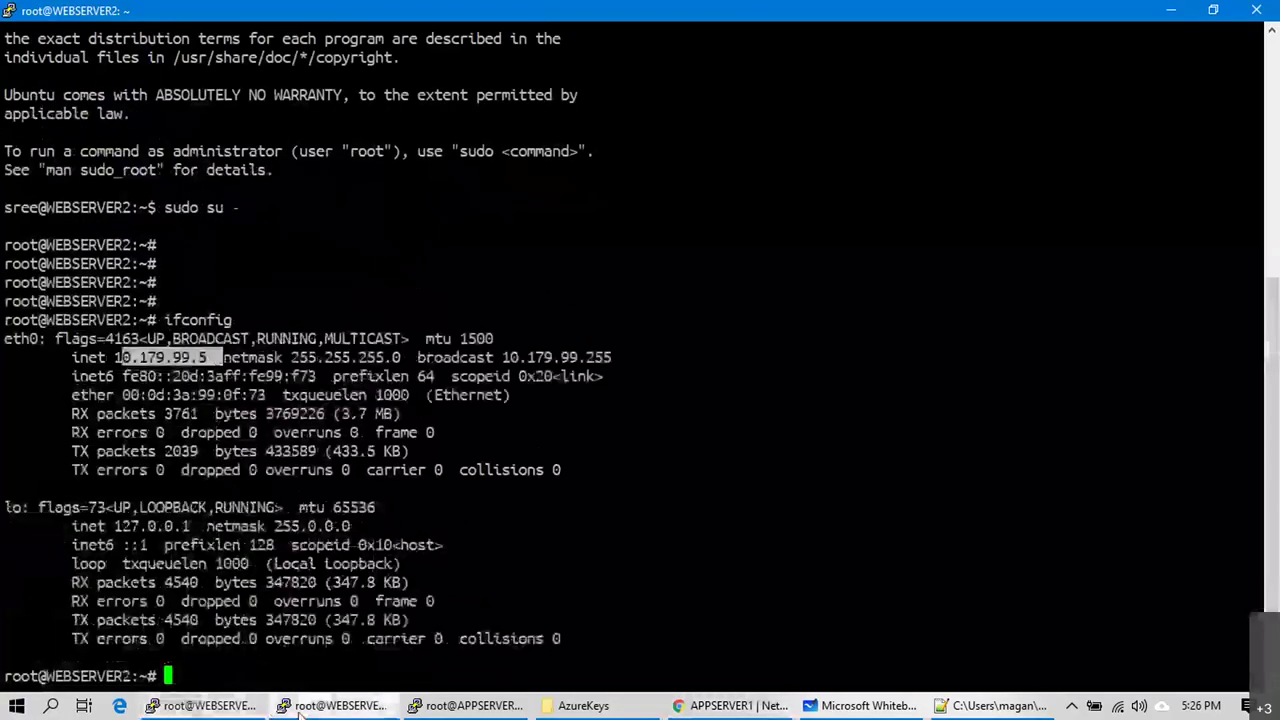
left_click(440, 705)
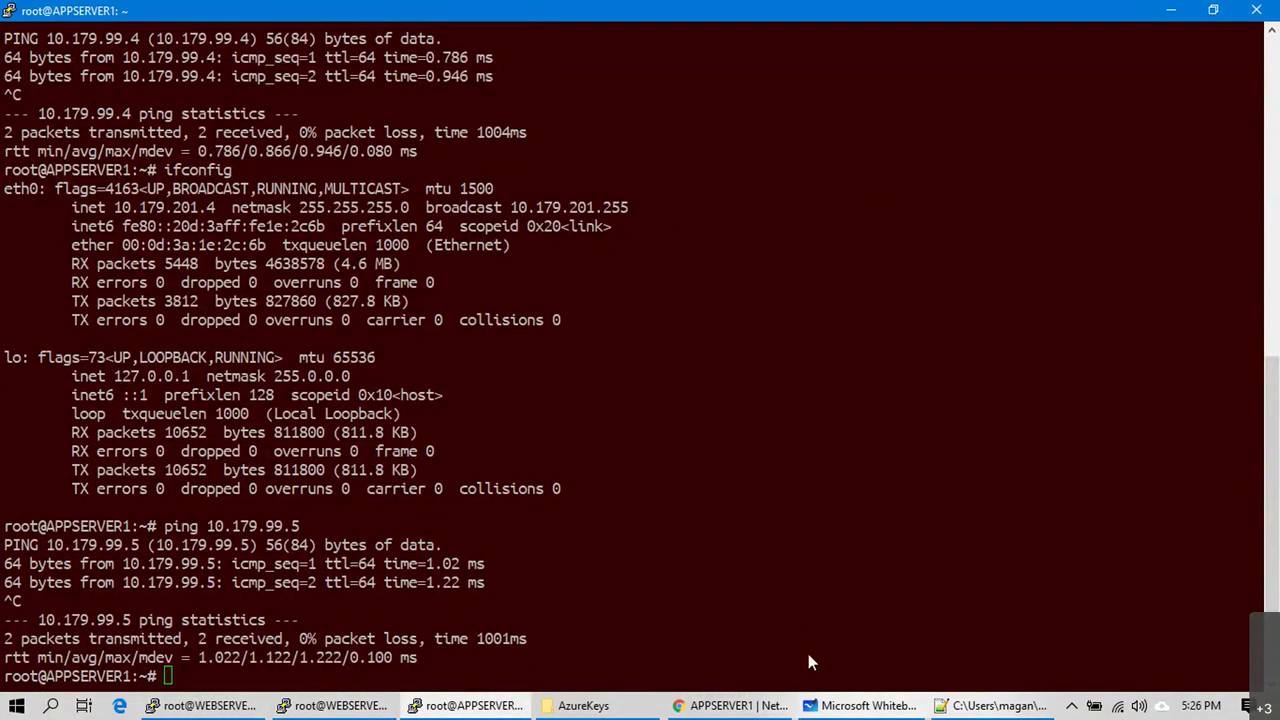
Step: Switch to Microsoft Whiteboard and review the VNET diagram with its WEB, APP and DB subnets
left_click(860, 705)
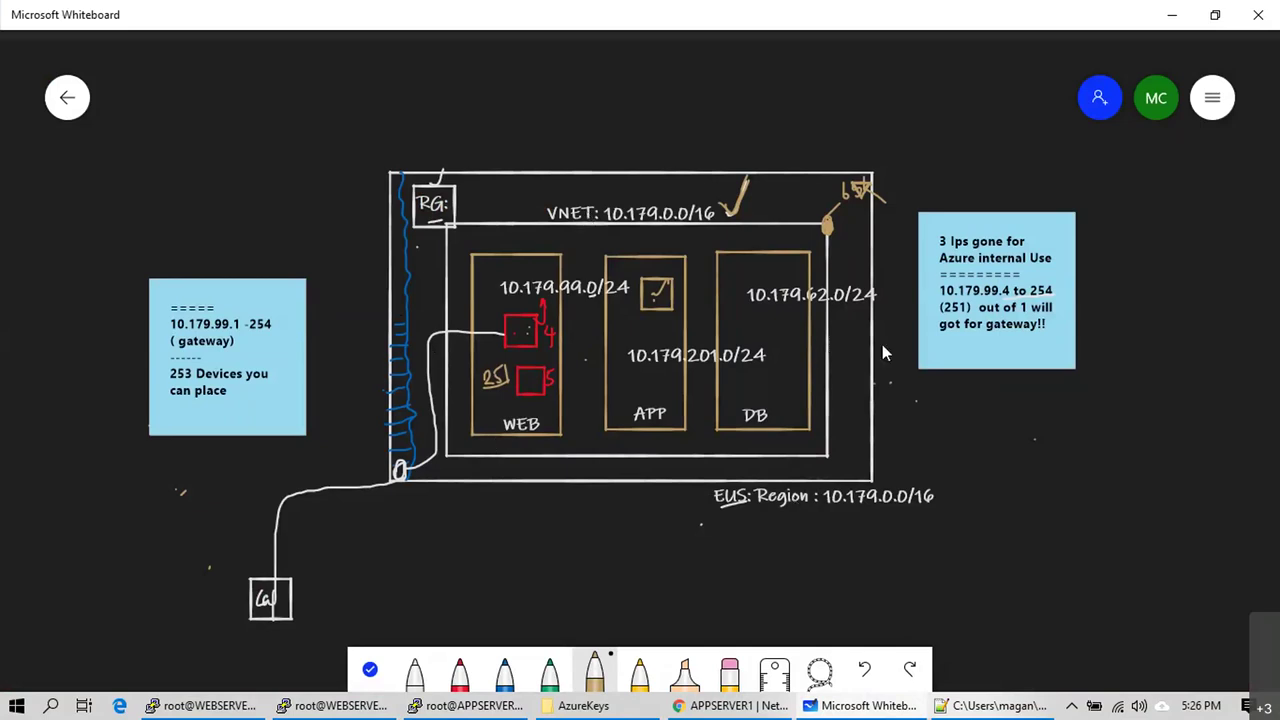
mouse_move(1218, 710)
scroll(526, 241, "down", 3)
scroll(607, 322, "up", 3)
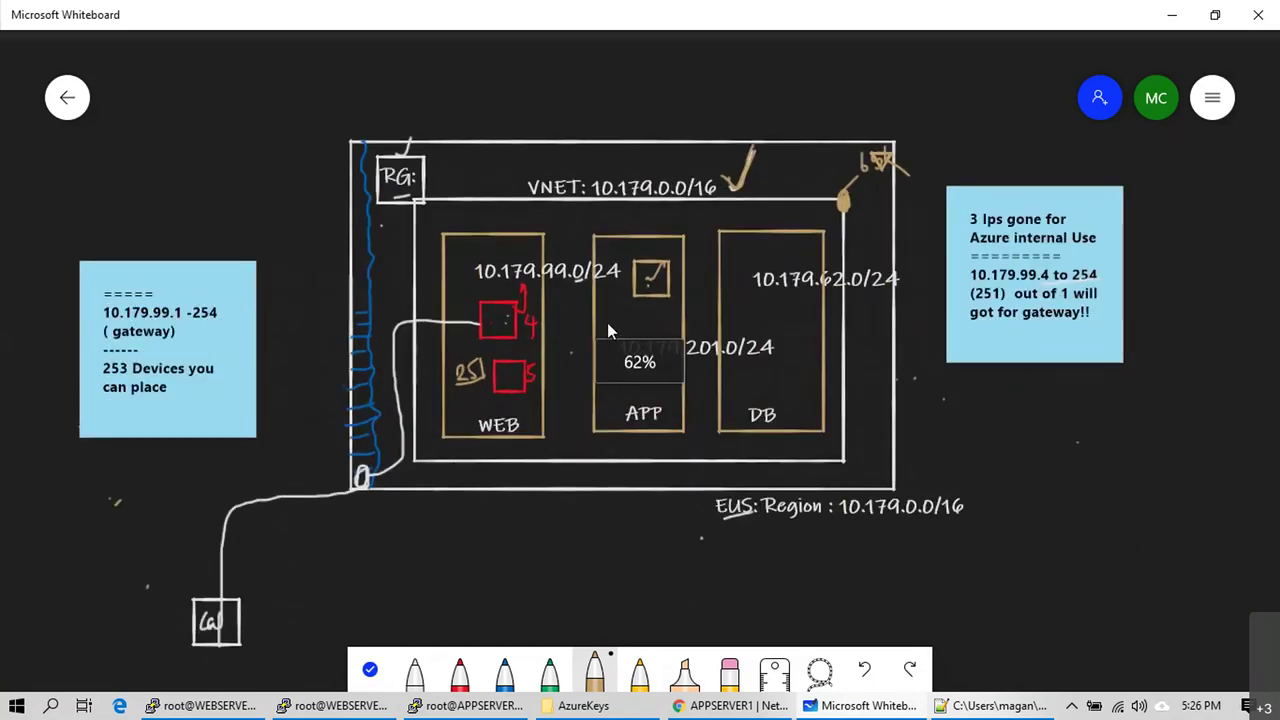
scroll(607, 322, "down", 3)
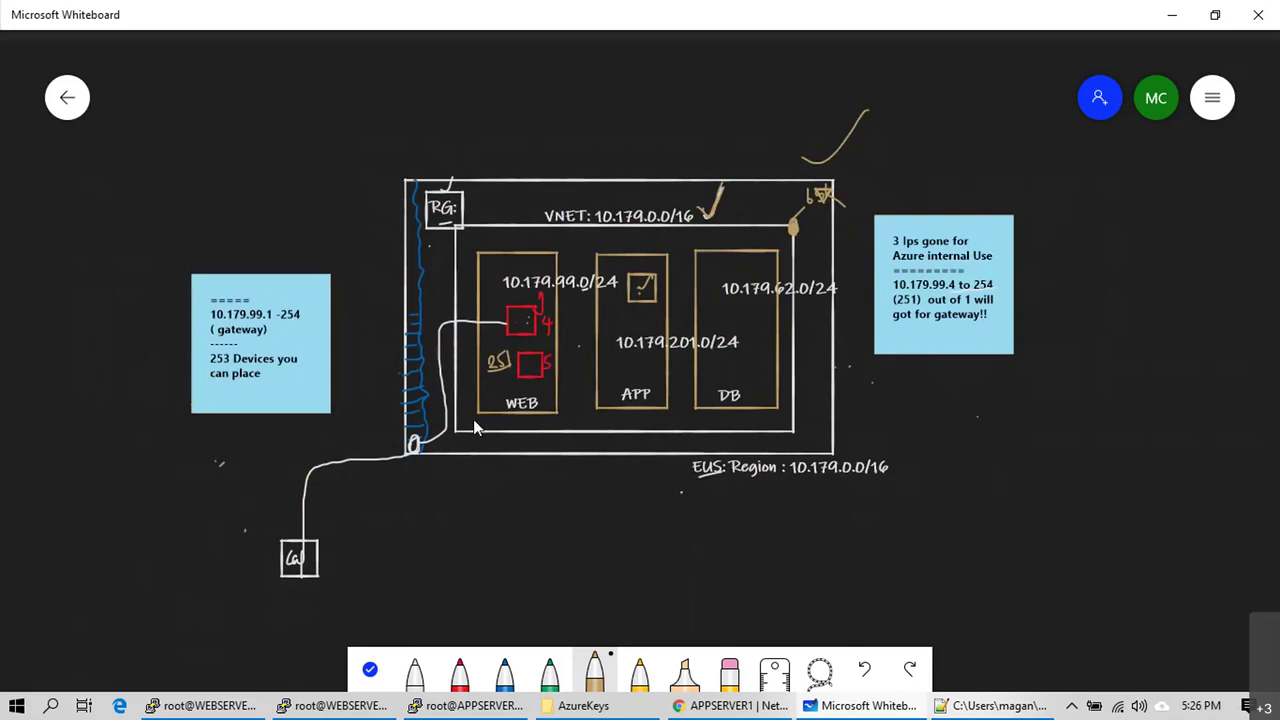
Step: Display the list of available Wi-Fi networks and close it again
left_click(1118, 705)
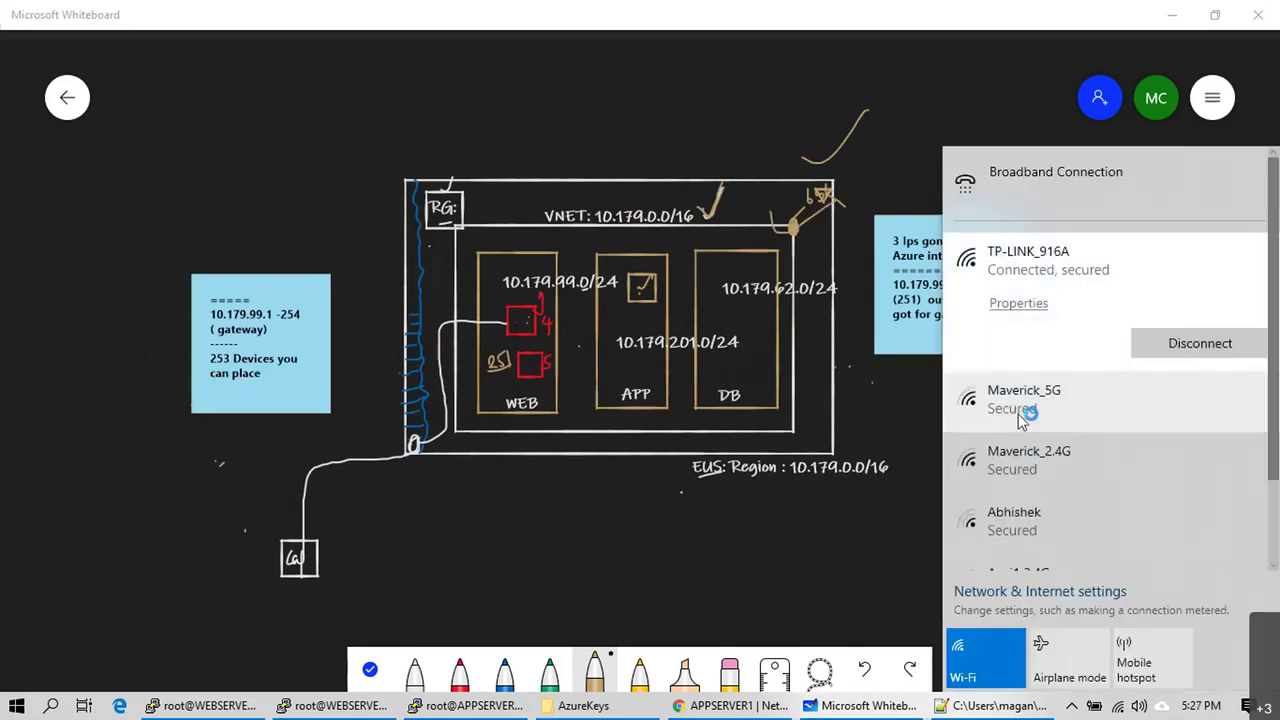
left_click(745, 584)
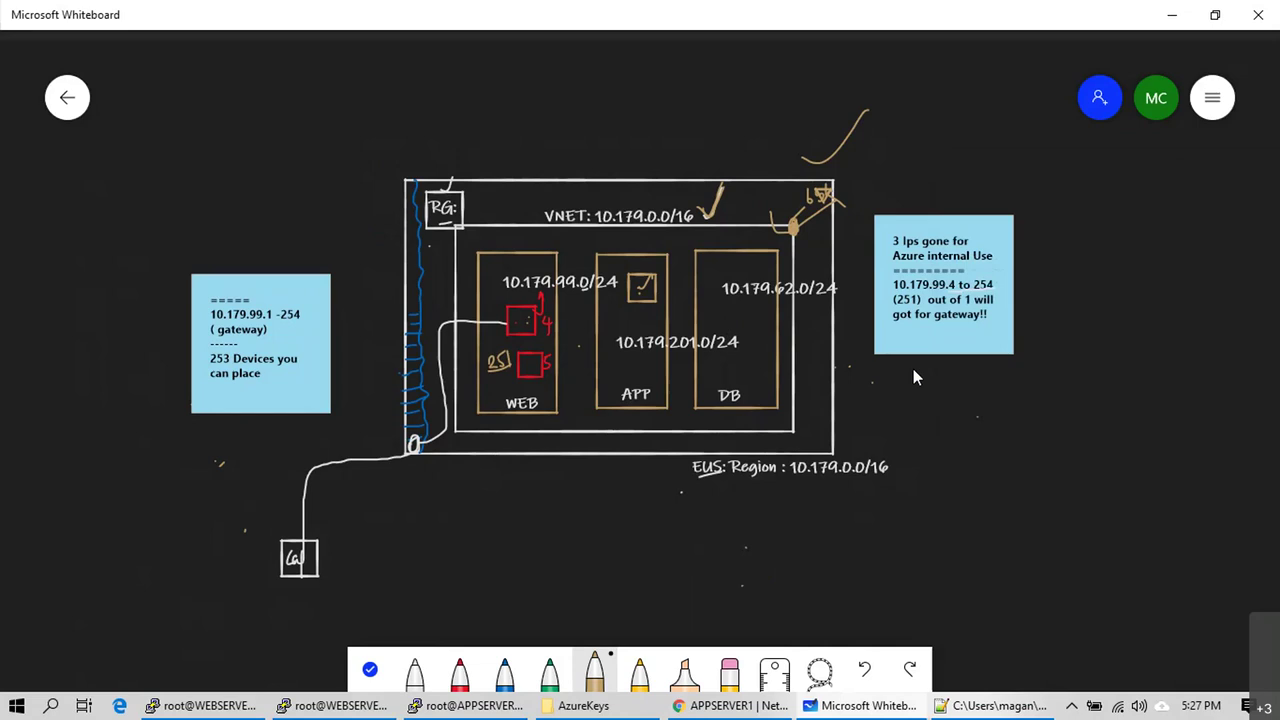
Step: Retrace the check mark beside the VNET: 10.179.0.0/16 label on the diagram
scroll(913, 369, "down", 5)
scroll(801, 528, "up", 2)
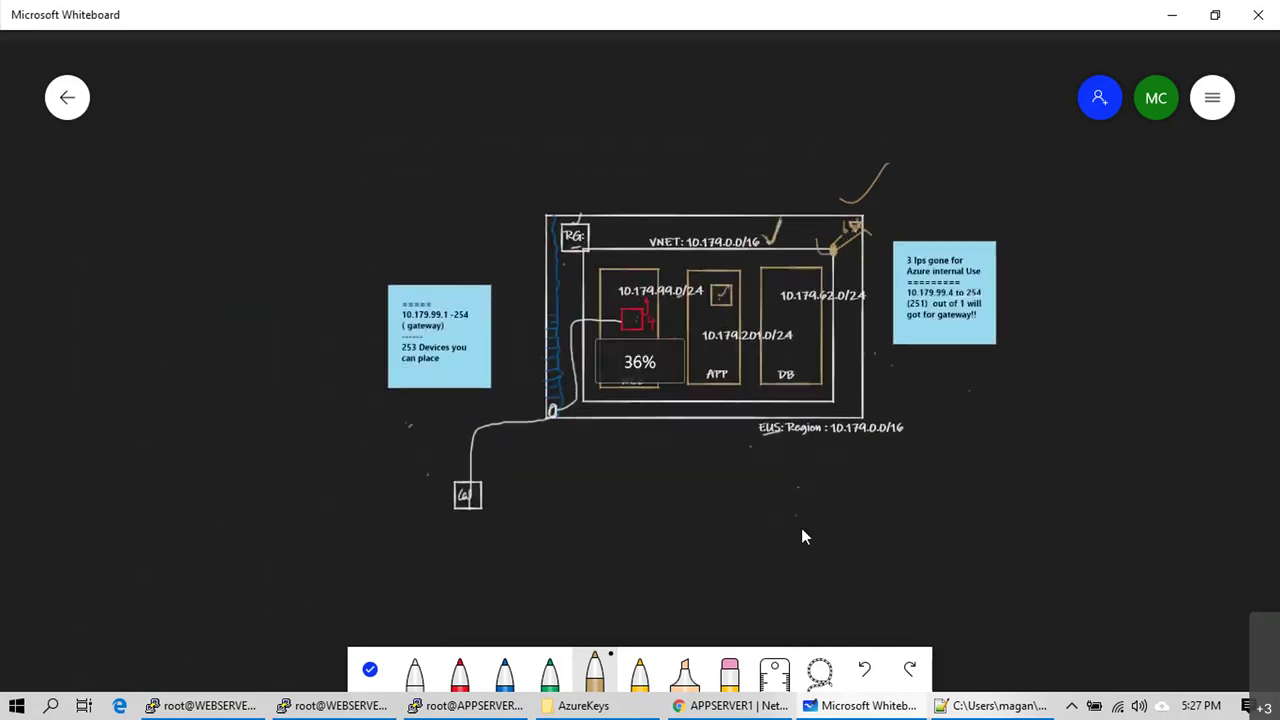
scroll(801, 535, "up", 1)
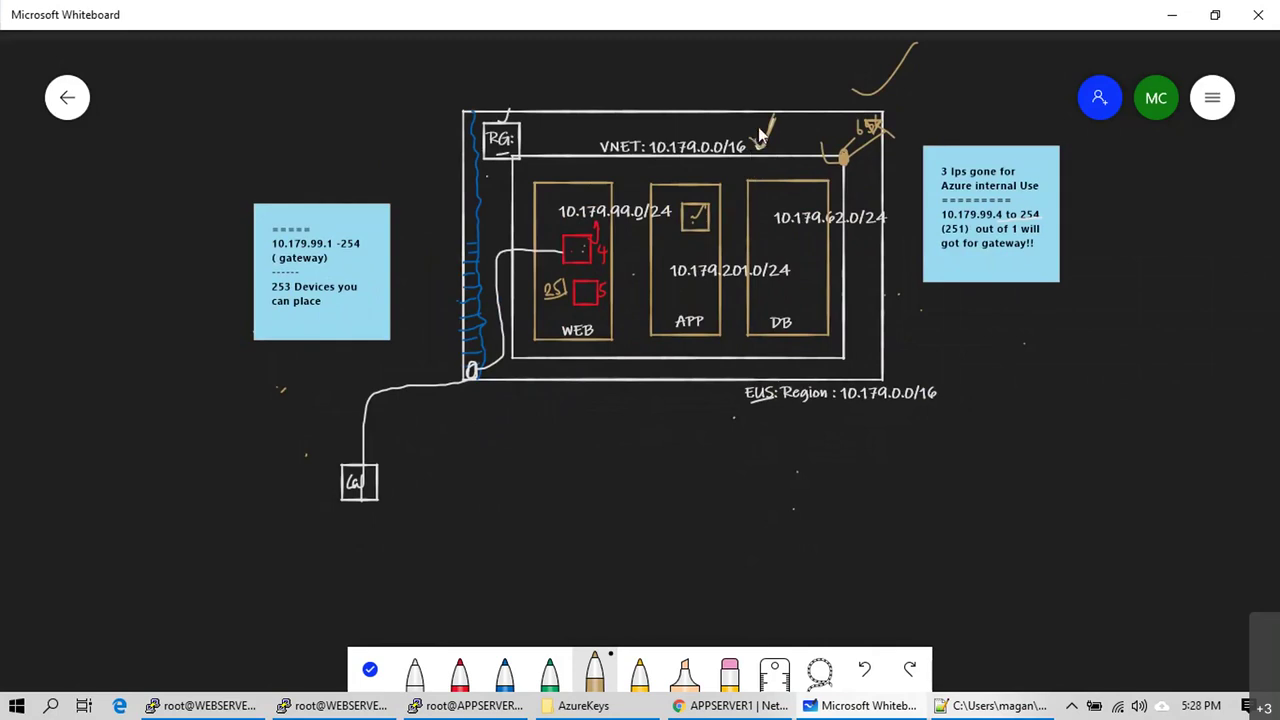
left_click_drag(760, 145, 774, 117)
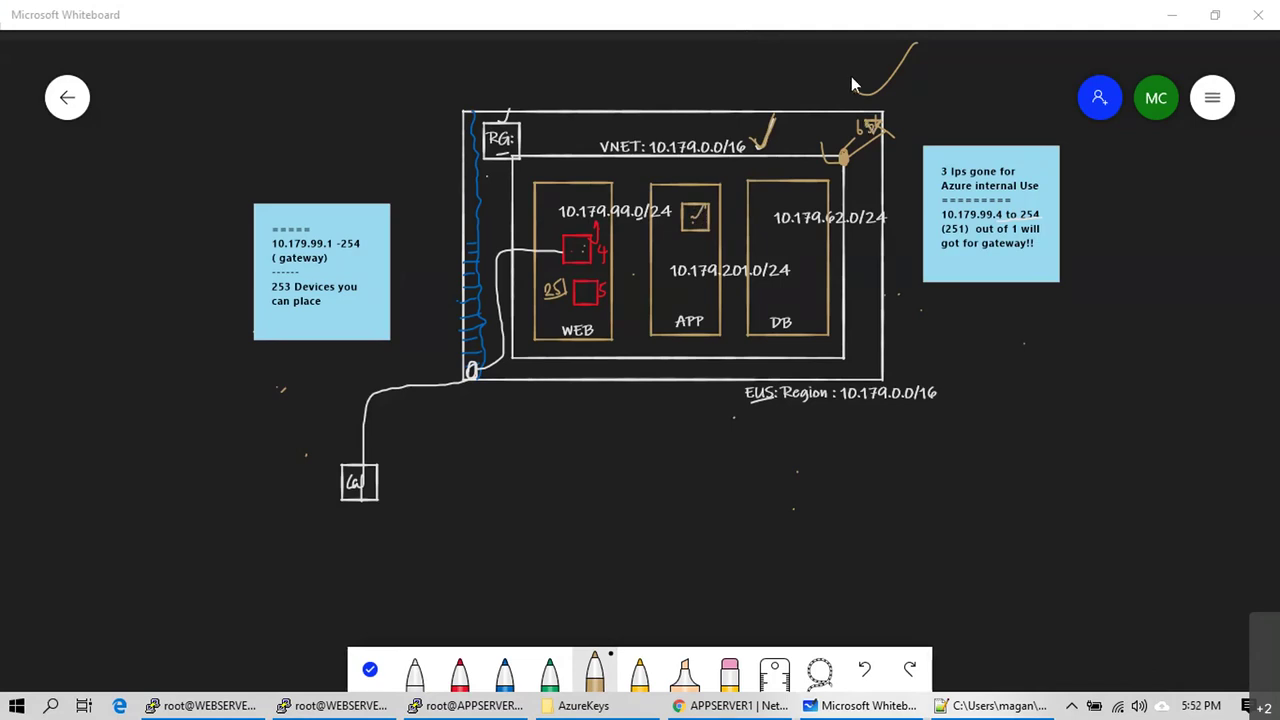
Step: Create a new whiteboard and draw a large tan square on it as the region boundary
scroll(517, 236, "down", 3)
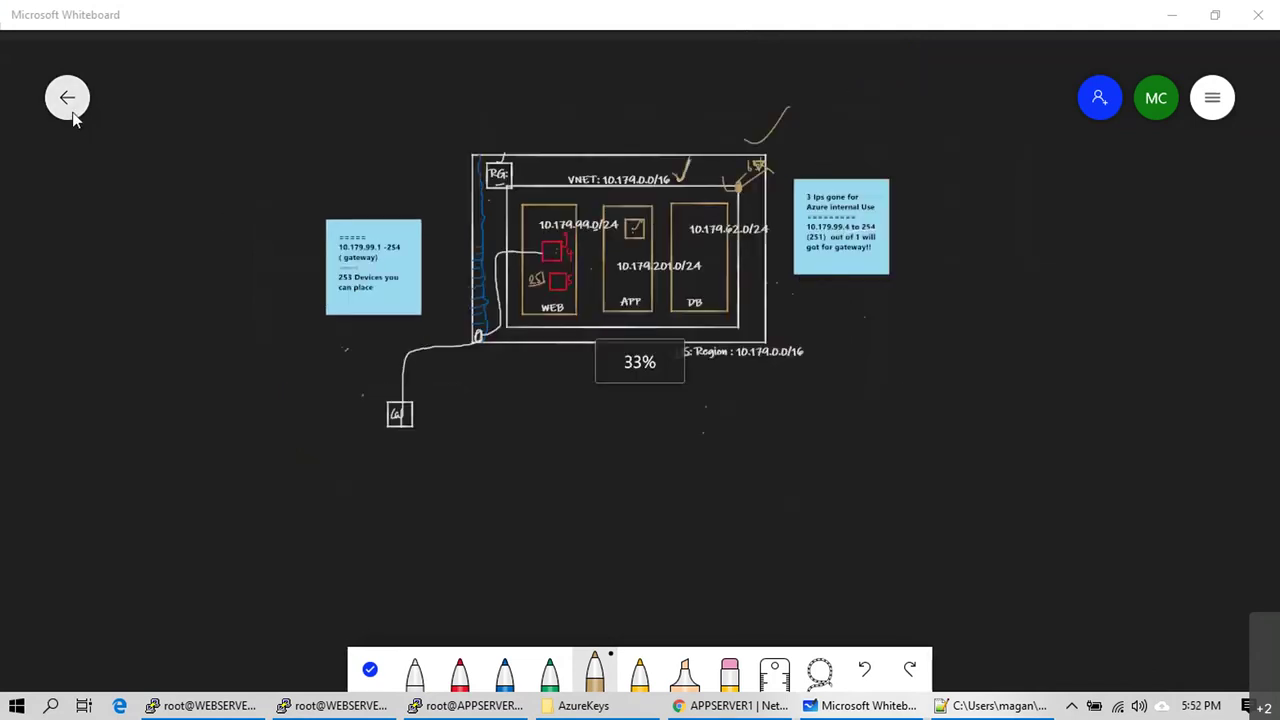
left_click(67, 98)
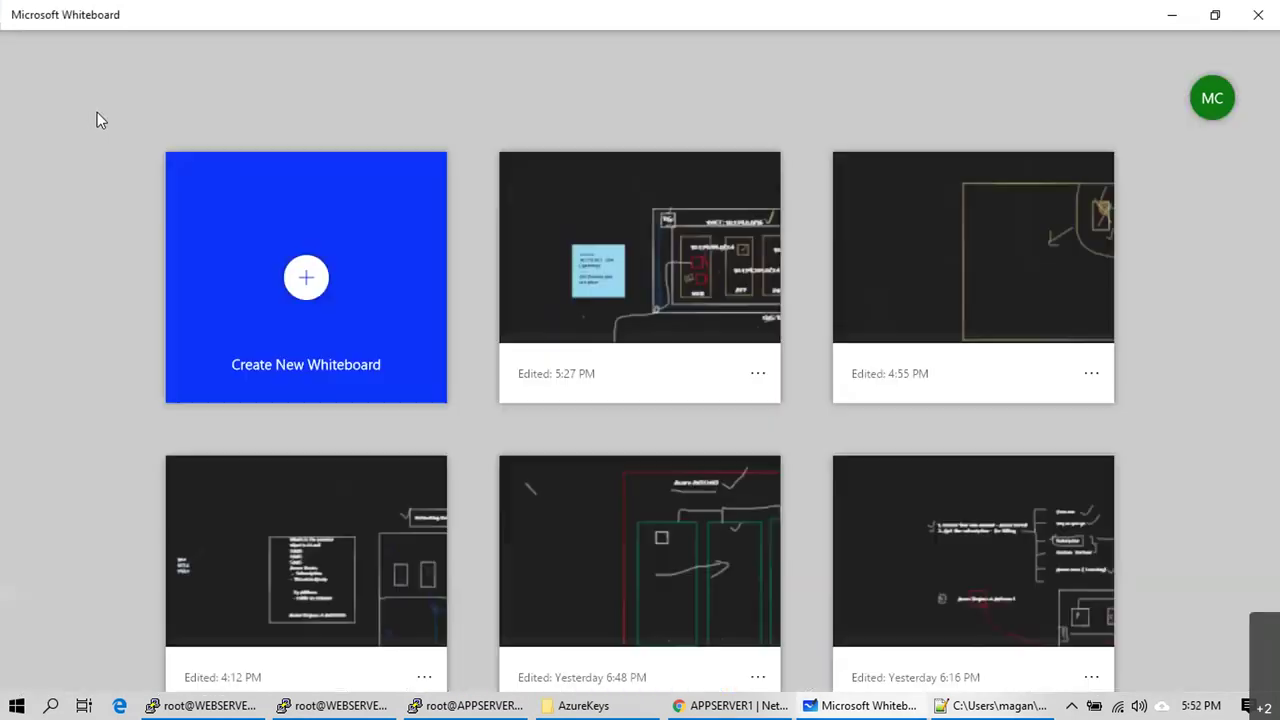
left_click(290, 306)
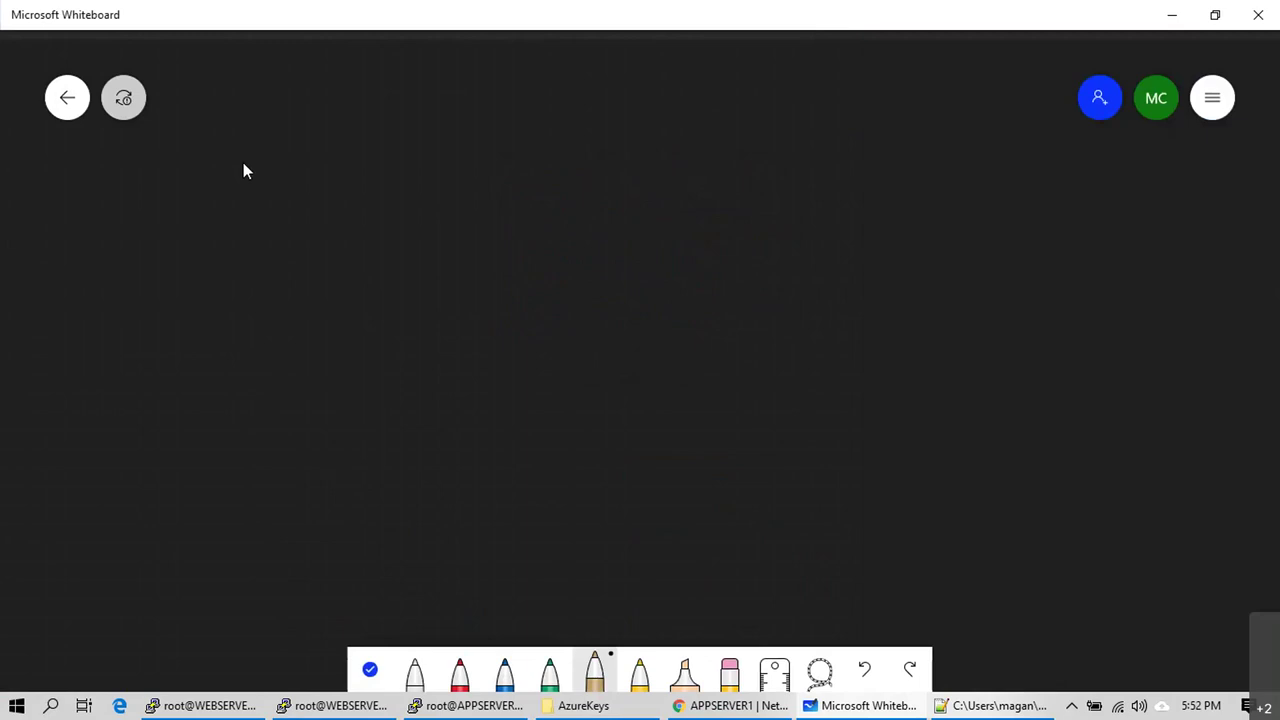
mouse_move(345, 82)
left_mouse_down()
mouse_move(346, 603)
mouse_move(866, 598)
left_mouse_up()
mouse_move(932, 563)
left_mouse_down()
mouse_move(963, 71)
mouse_move(379, 75)
left_mouse_up()
Step: Draw two tall white rectangles side by side inside the tan square
left_click(415, 670)
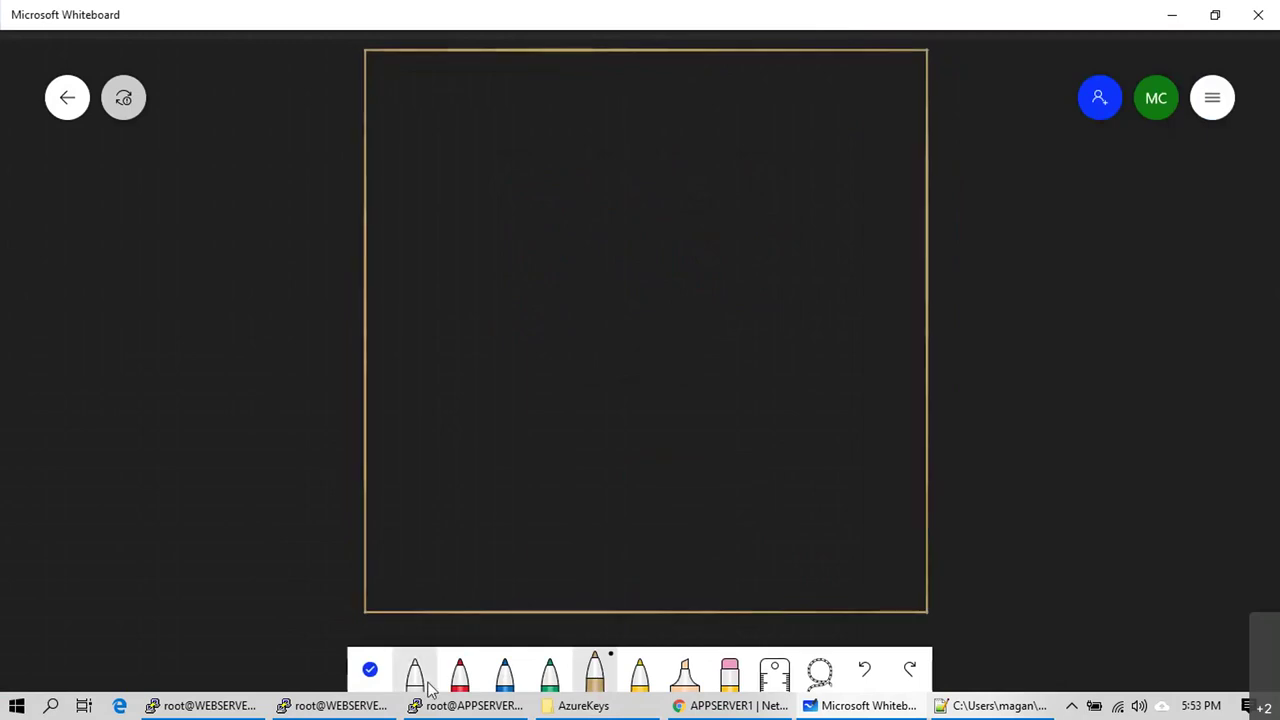
left_click_drag(423, 102, 423, 507)
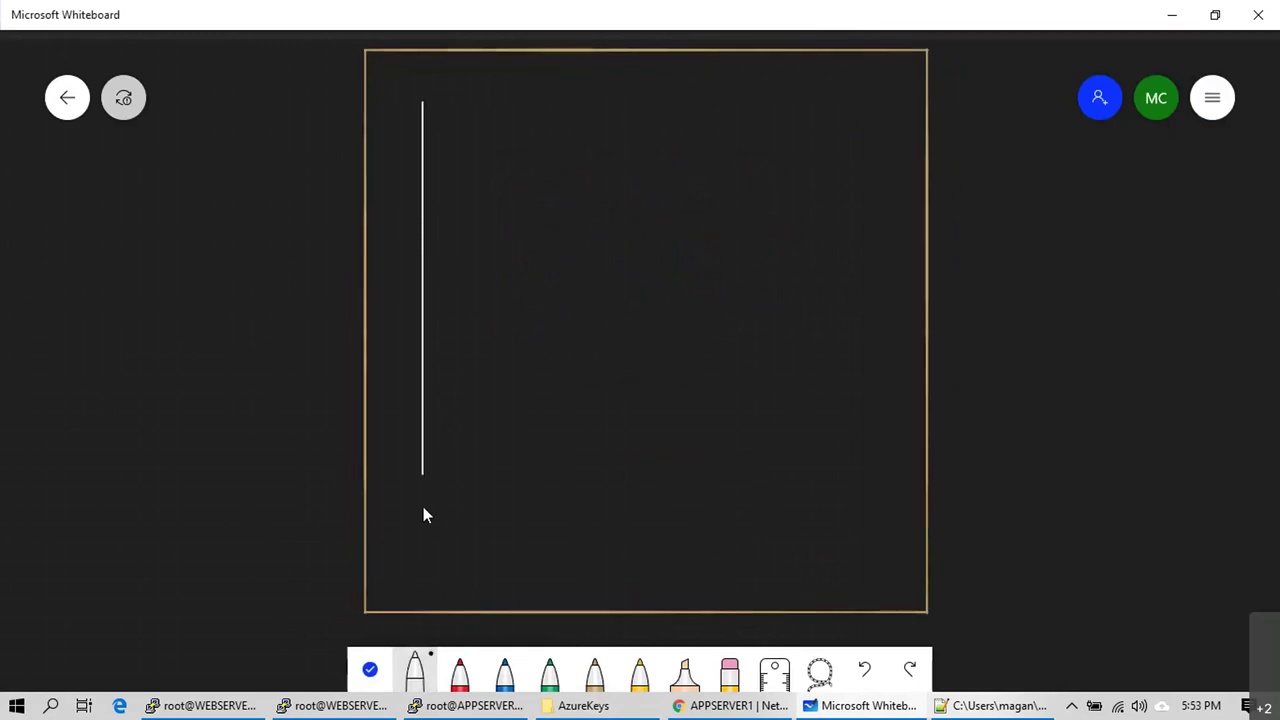
mouse_move(543, 552)
left_mouse_down()
mouse_move(605, 437)
mouse_move(603, 106)
mouse_move(477, 112)
left_mouse_up()
mouse_move(684, 100)
left_mouse_down()
mouse_move(676, 517)
mouse_move(877, 535)
left_mouse_up()
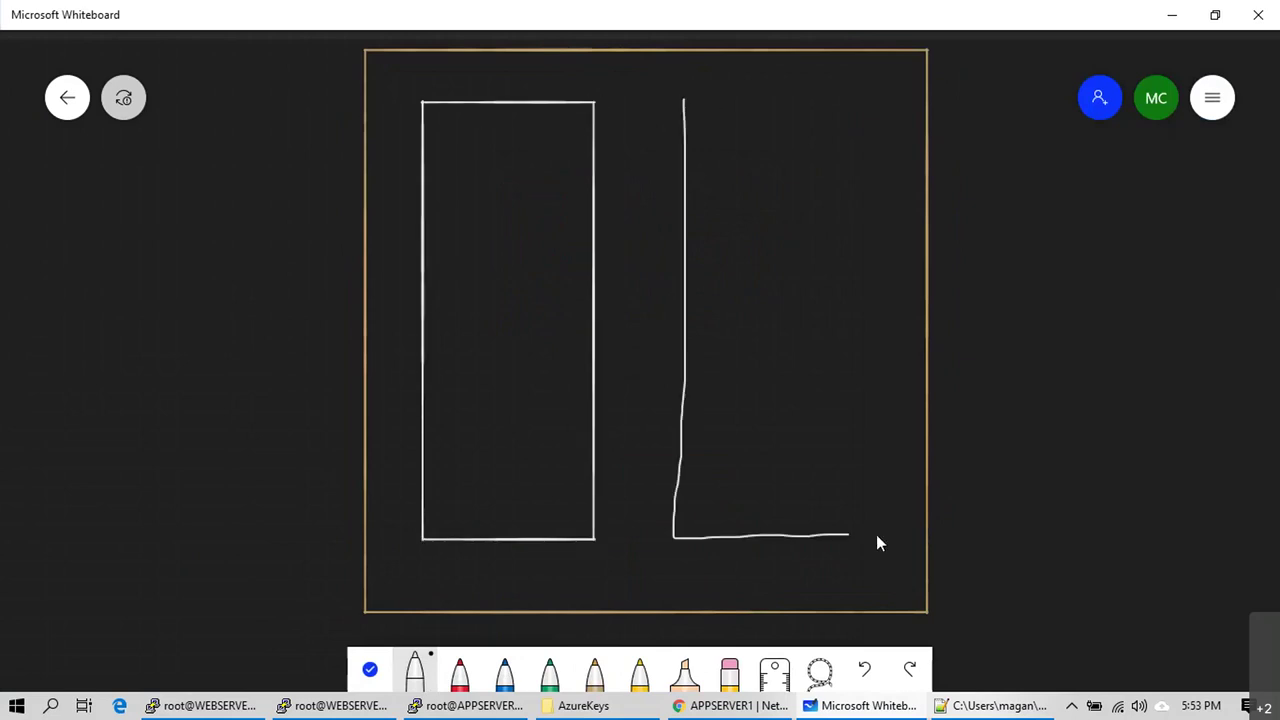
mouse_move(879, 449)
left_mouse_down()
mouse_move(875, 86)
mouse_move(684, 98)
left_mouse_up()
Step: Add the text label 10.179.0.0/16 above the left white rectangle
right_click(435, 75)
left_click(452, 60)
type("10.1")
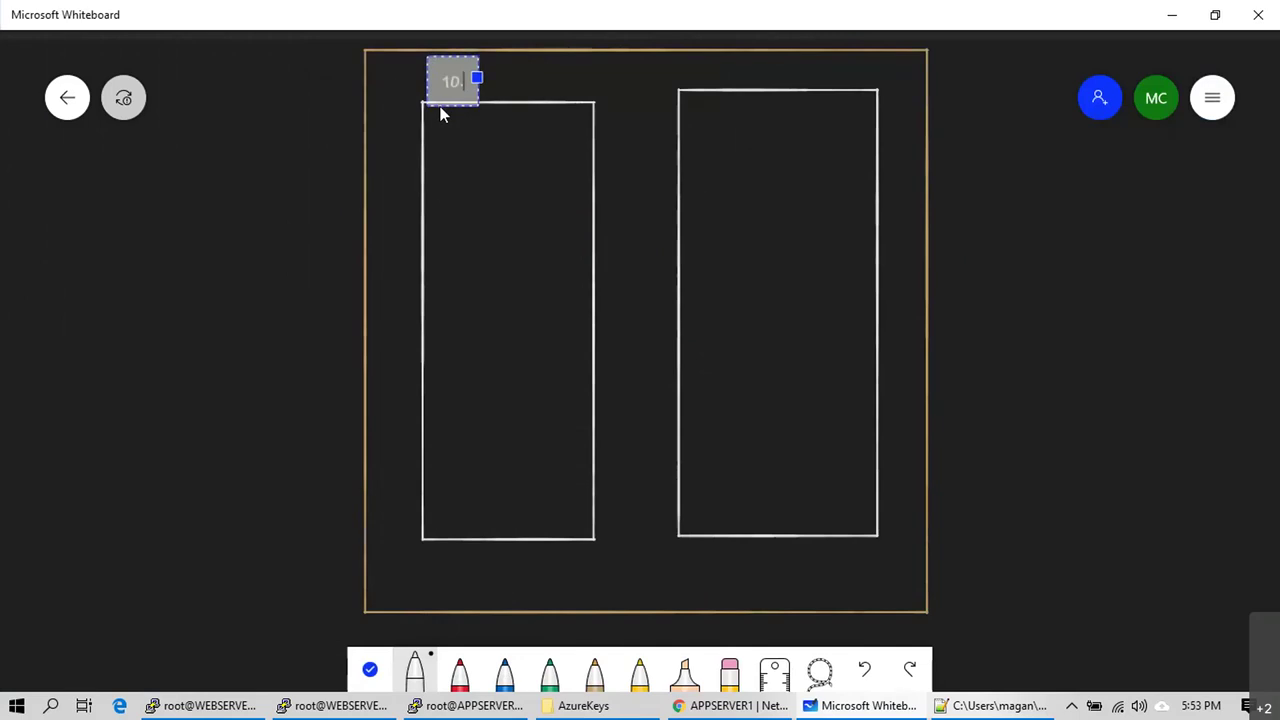
type("79.0")
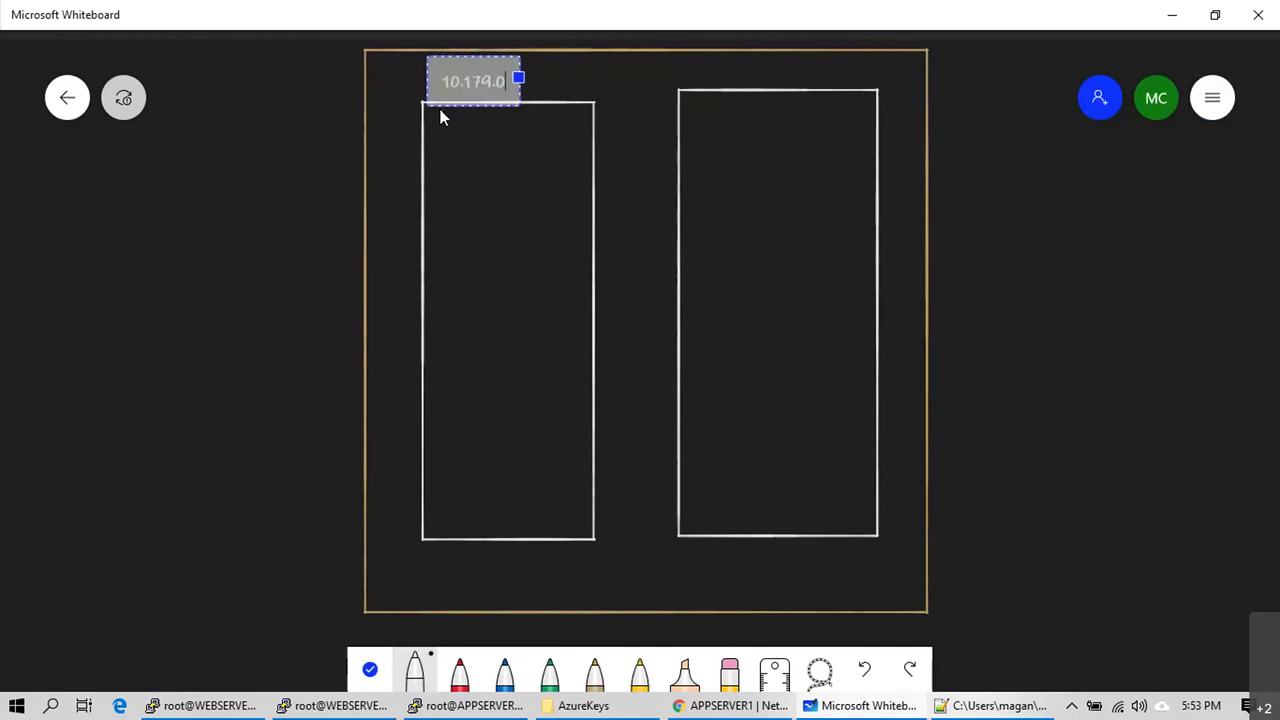
type(".0/16")
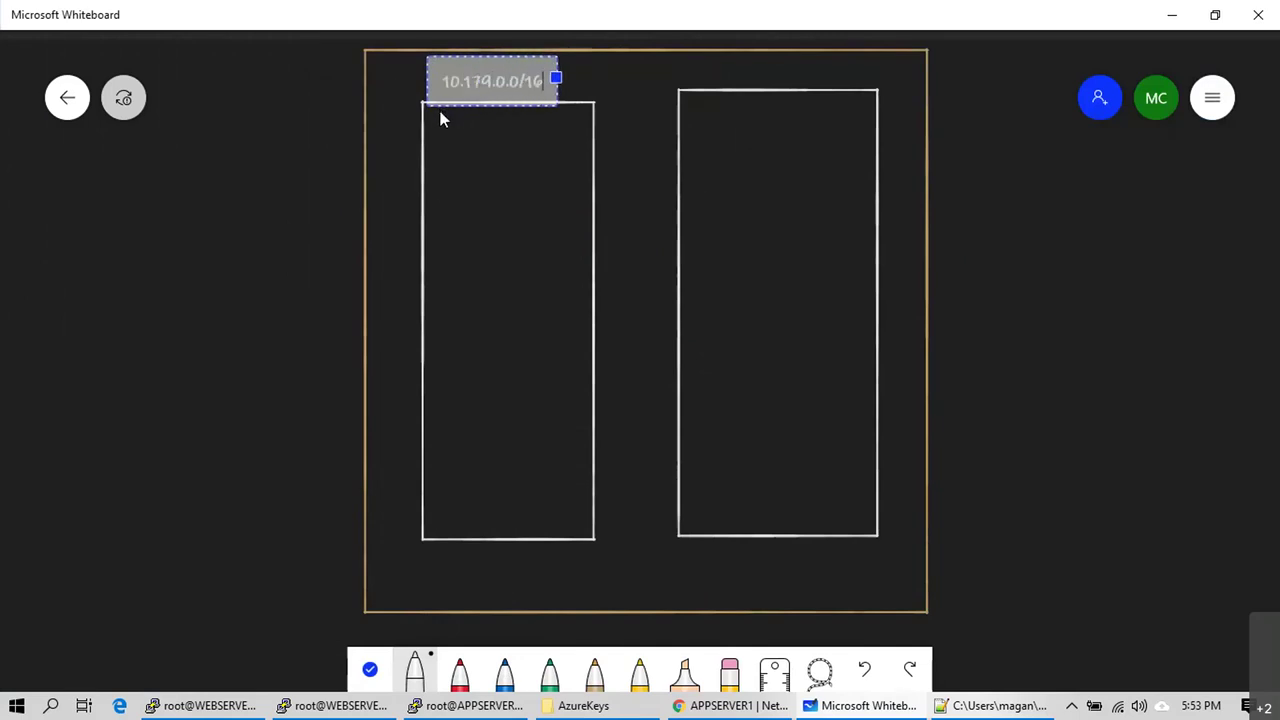
left_click(452, 168)
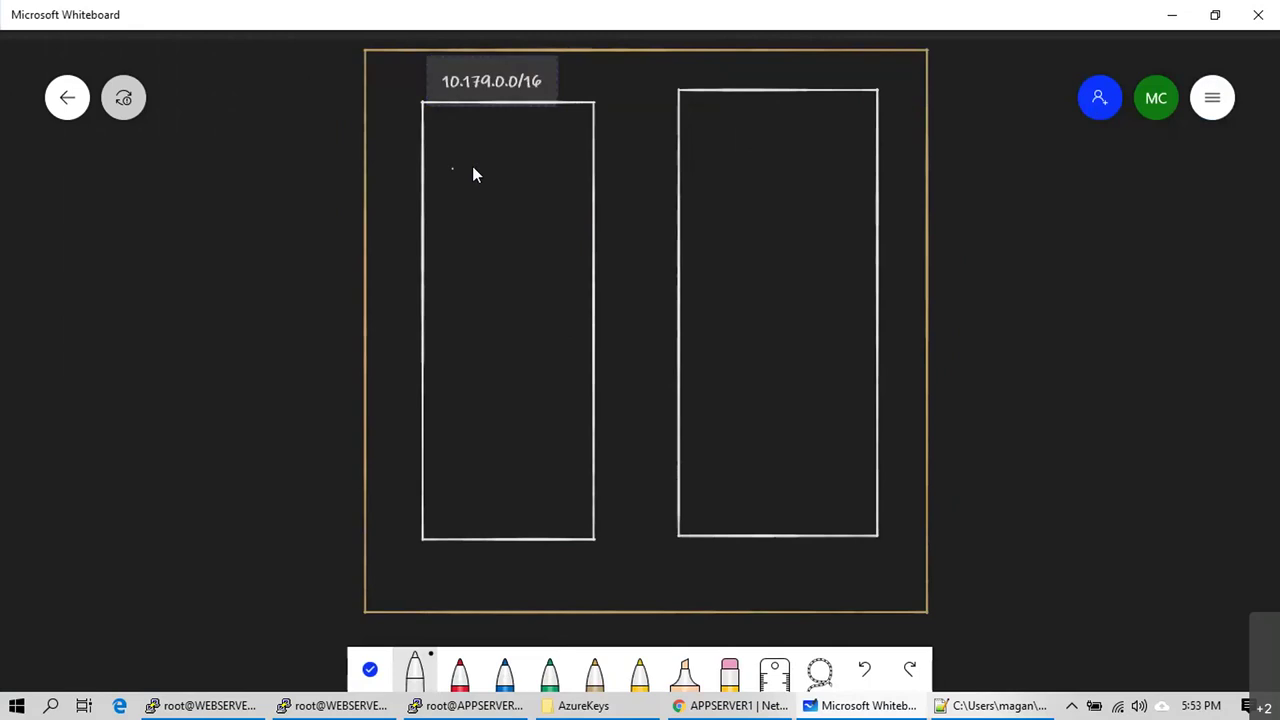
Step: Add the text label 172.16.0.0/16 above the right white rectangle
right_click(699, 76)
left_click(716, 64)
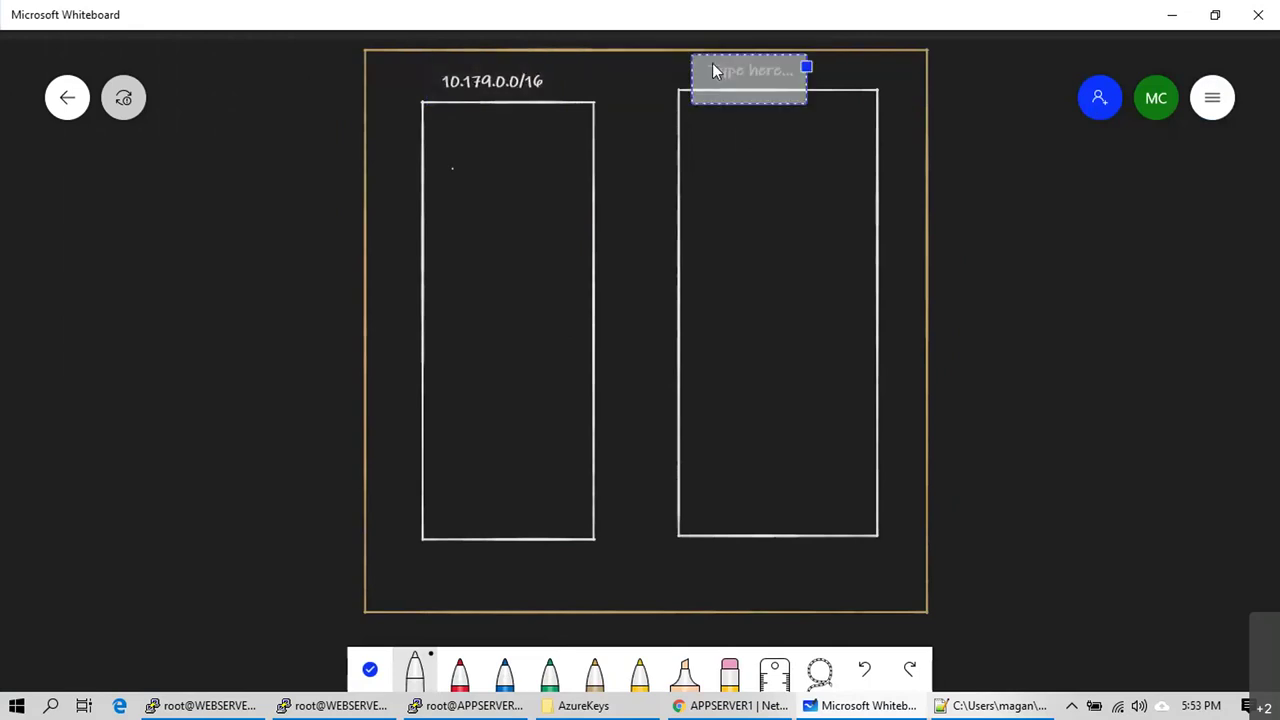
type("172")
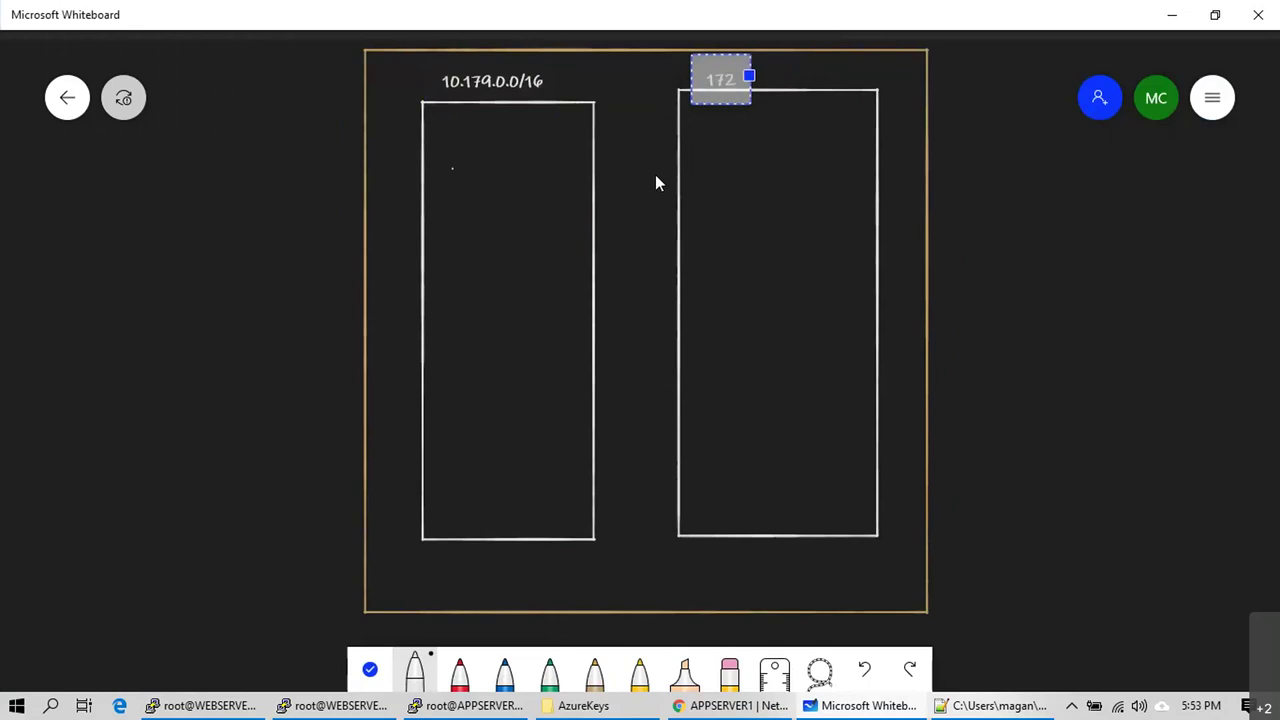
type(".16.0.")
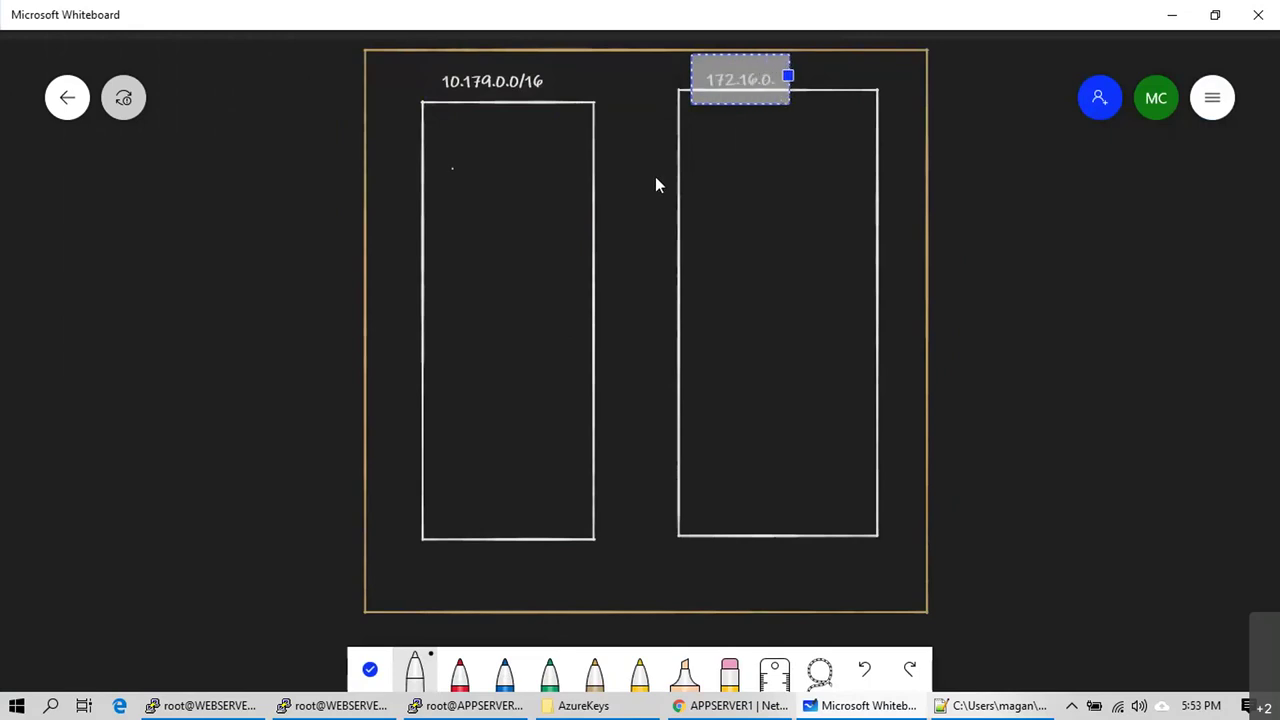
type("0/16")
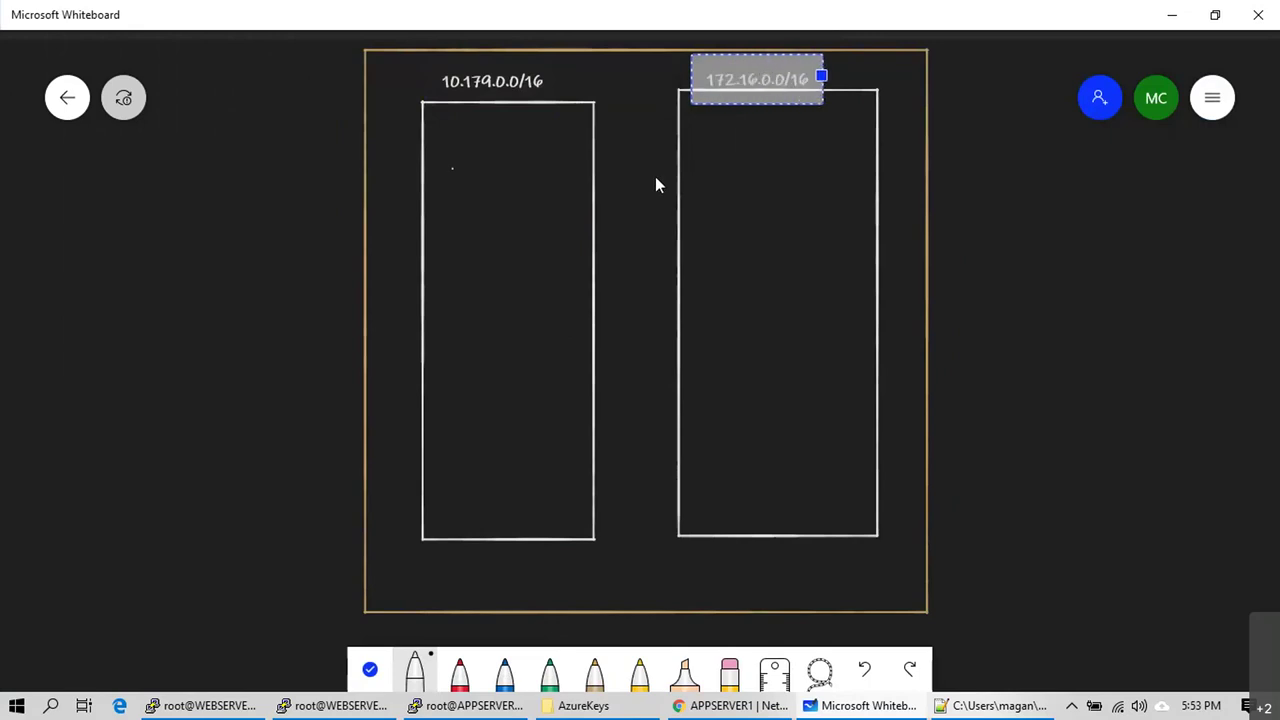
left_click(740, 202)
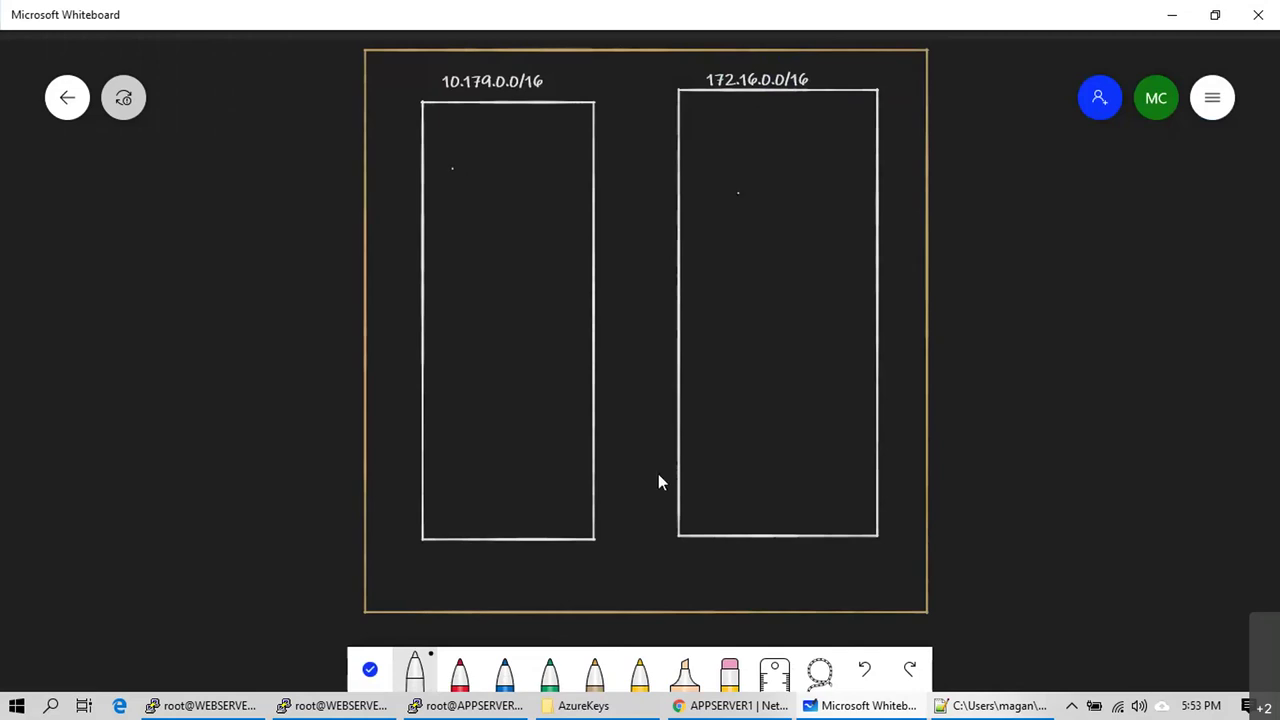
Step: Add the text label EUS REGION outside the tan square, near its lower-right corner
right_click(950, 549)
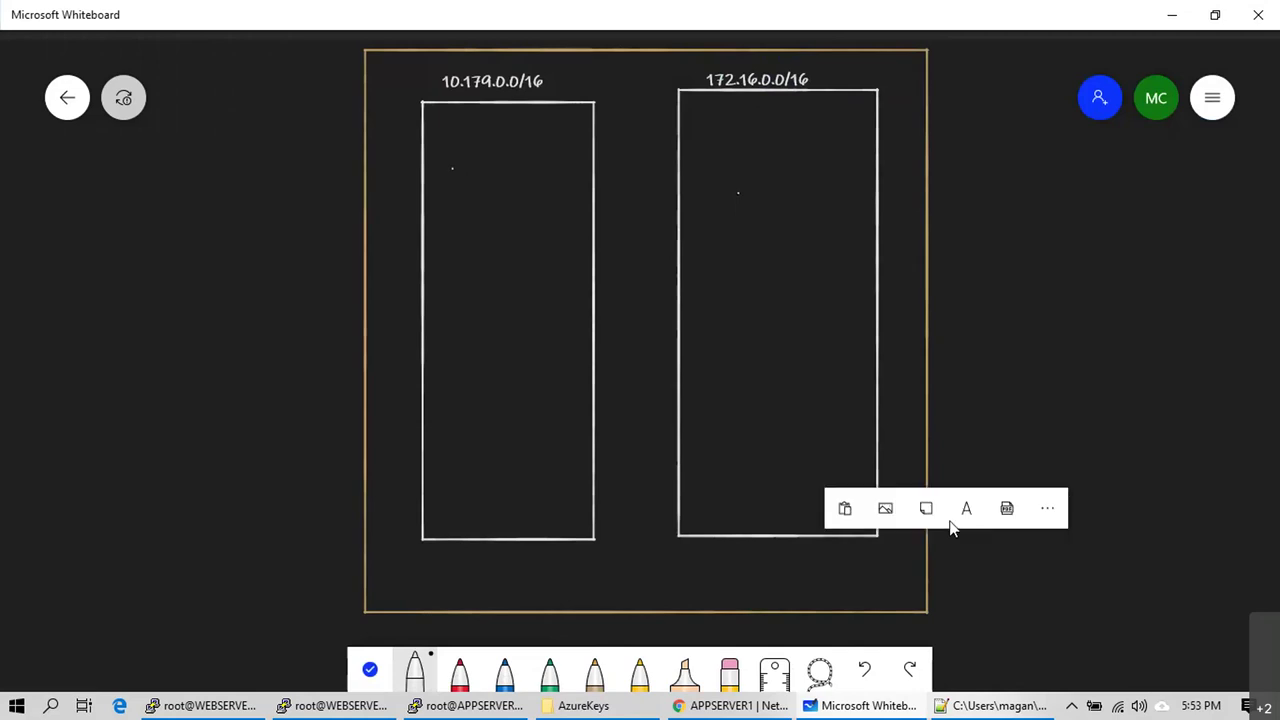
left_click(964, 493)
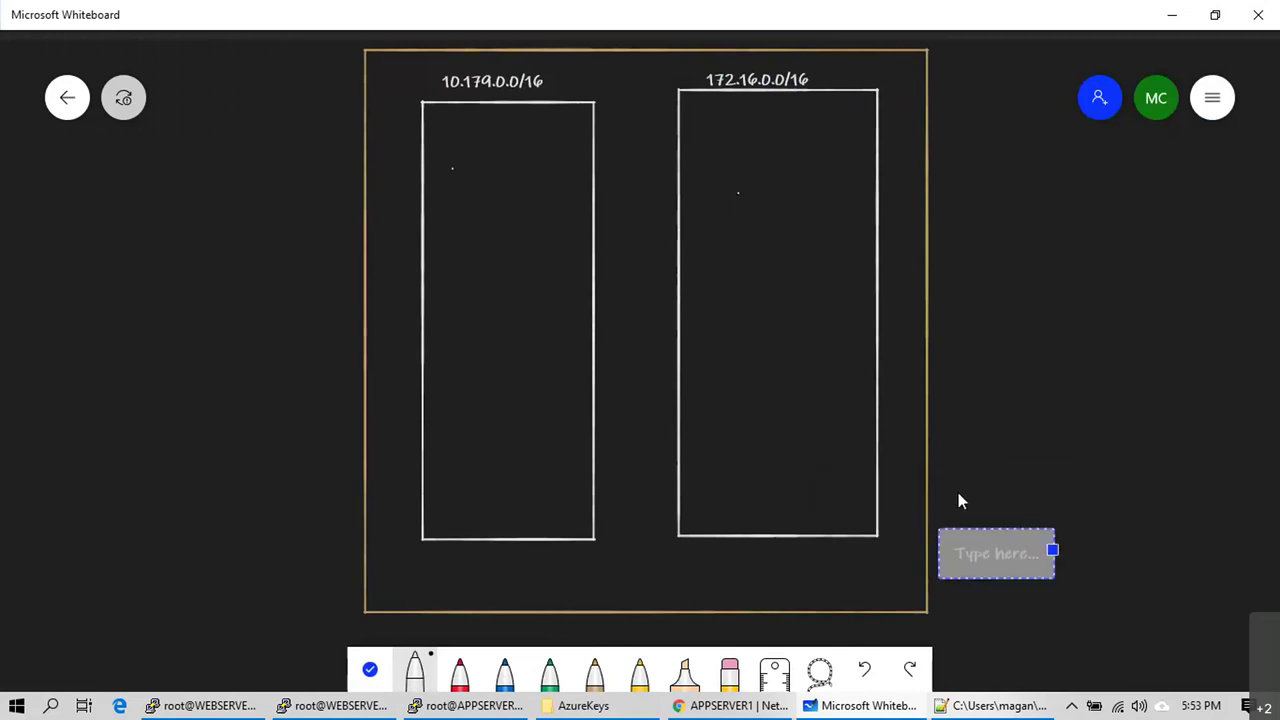
type("EUS REGIONS")
key("BackSpace")
left_click(987, 505)
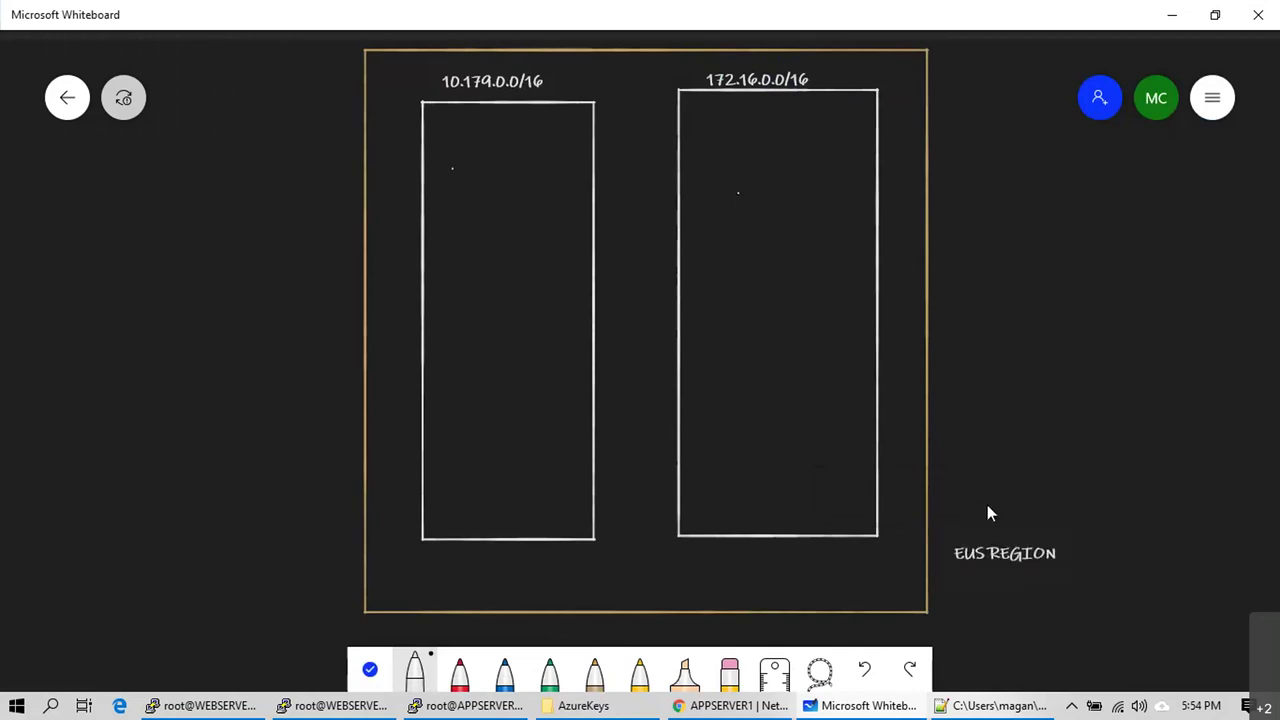
Step: Draw three stacked white subnet boxes inside the 10.179.0.0/16 rectangle
left_click(433, 675)
left_click_drag(451, 140, 451, 224)
mouse_move(557, 226)
left_mouse_down()
mouse_move(558, 138)
mouse_move(452, 138)
left_mouse_up()
left_click_drag(456, 270, 456, 296)
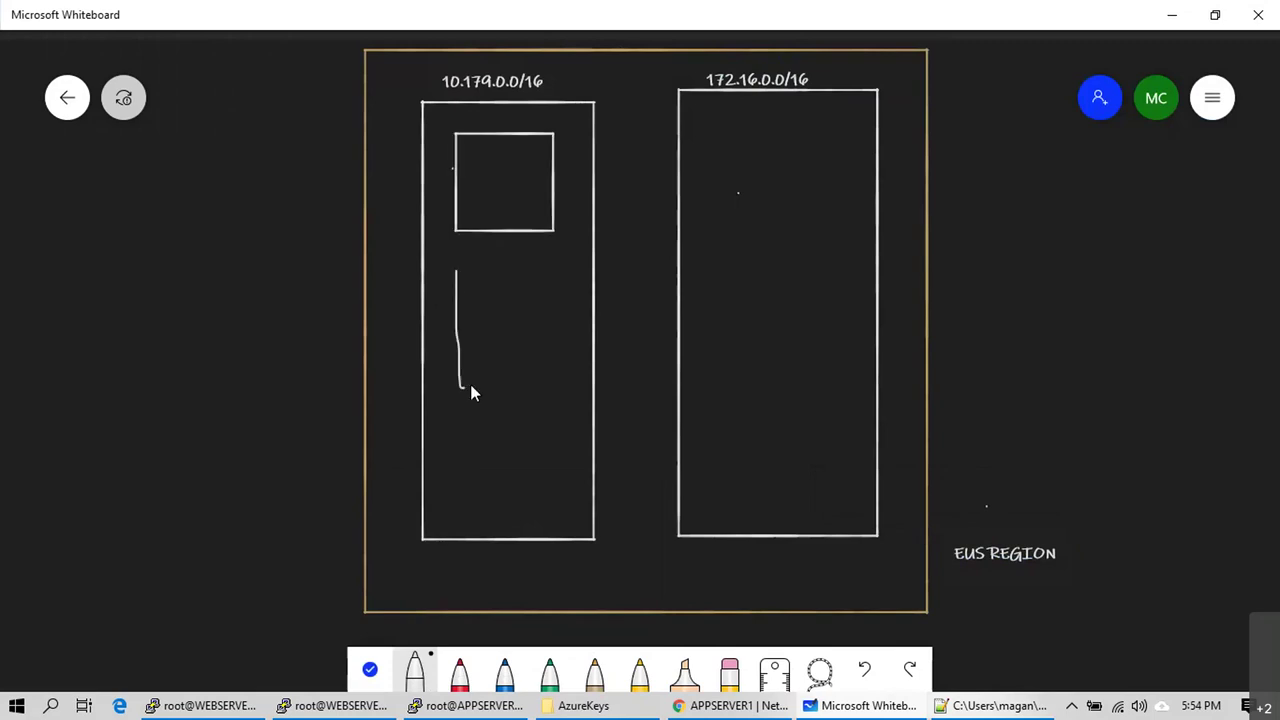
mouse_move(472, 392)
left_mouse_down()
mouse_move(563, 377)
mouse_move(560, 274)
mouse_move(456, 270)
left_mouse_up()
mouse_move(468, 405)
left_mouse_down()
mouse_move(464, 505)
mouse_move(566, 485)
mouse_move(542, 405)
mouse_move(468, 405)
left_mouse_up()
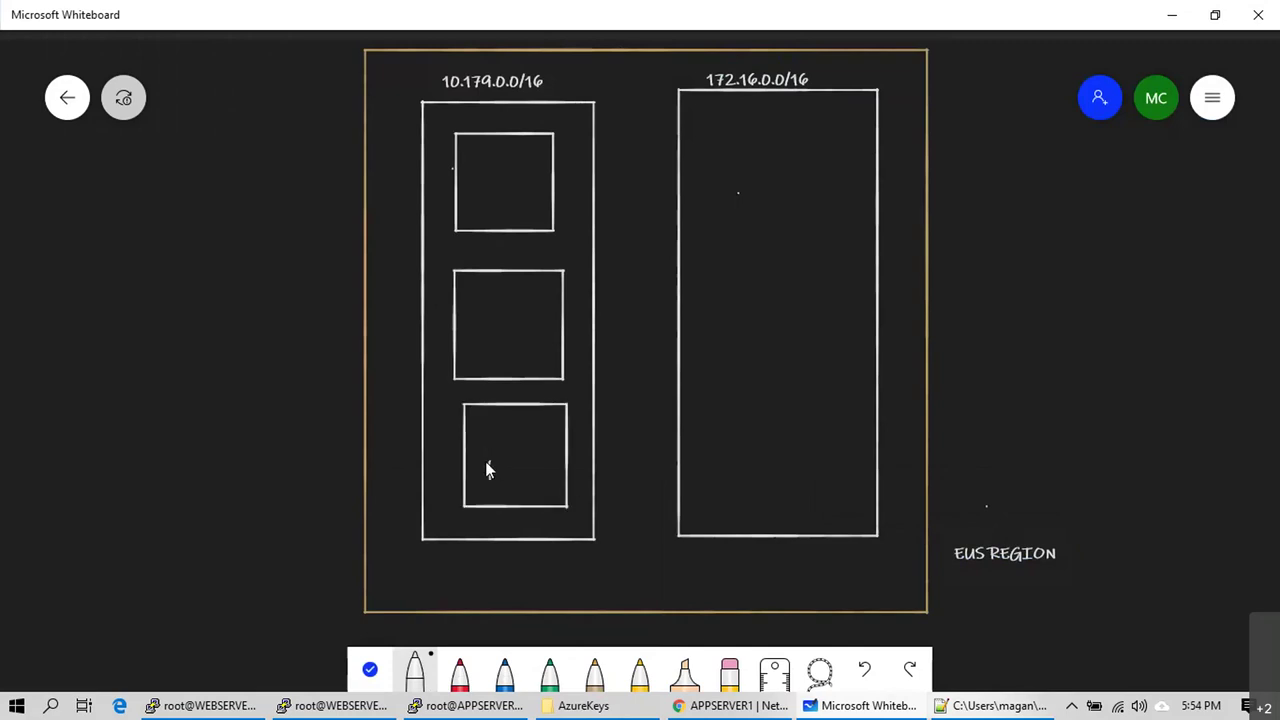
Step: Mark the three subnet boxes W, A and D, and draw two server boxes in W and one in A
left_click_drag(487, 480, 488, 479)
mouse_move(483, 198)
left_mouse_down()
mouse_move(523, 196)
mouse_move(488, 172)
mouse_move(482, 199)
left_mouse_up()
mouse_move(531, 159)
left_mouse_down()
mouse_move(535, 194)
mouse_move(546, 162)
left_mouse_up()
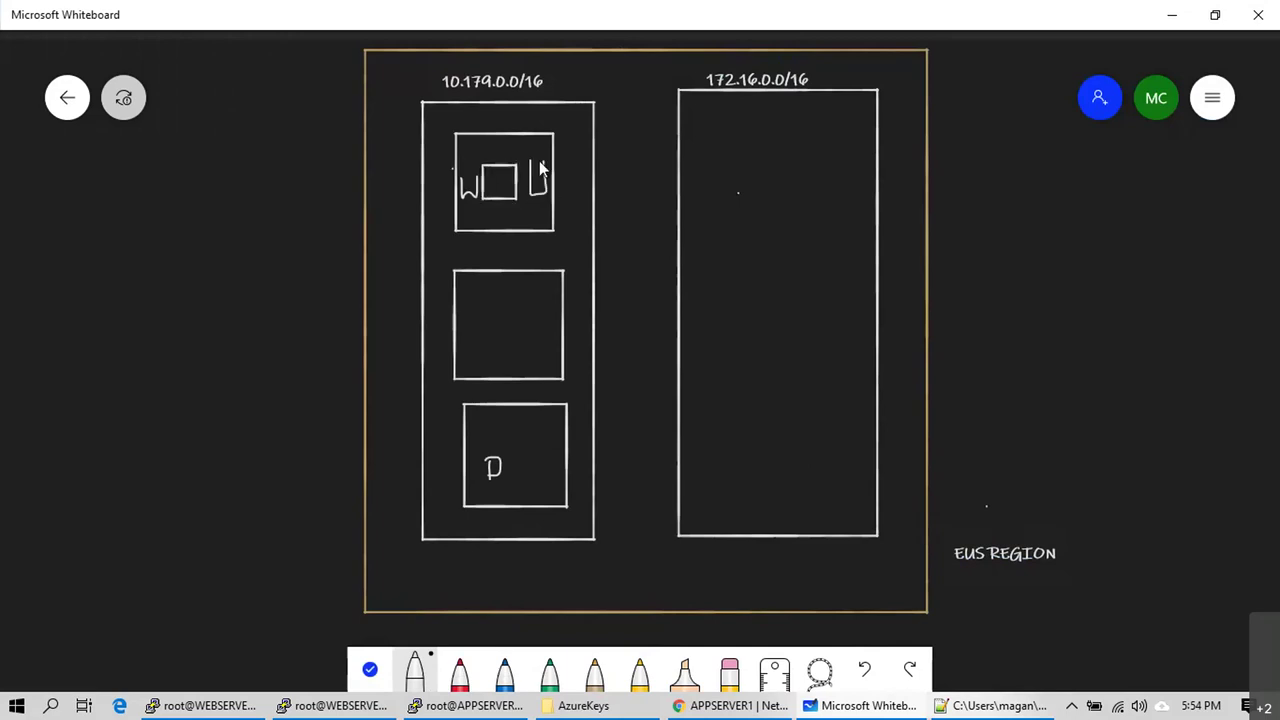
left_click_drag(466, 328, 513, 290)
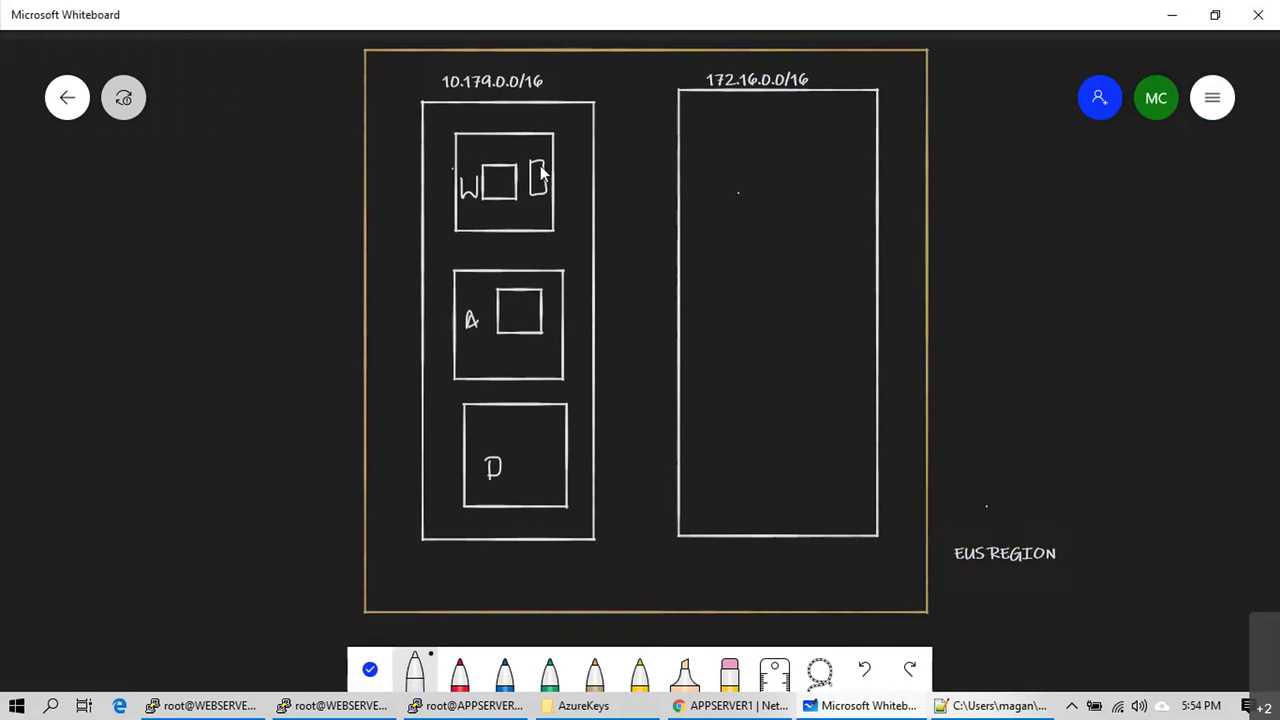
Step: Draw a red three-section block on the region's left border and connect its sections with red lines to the three server boxes
left_click(460, 672)
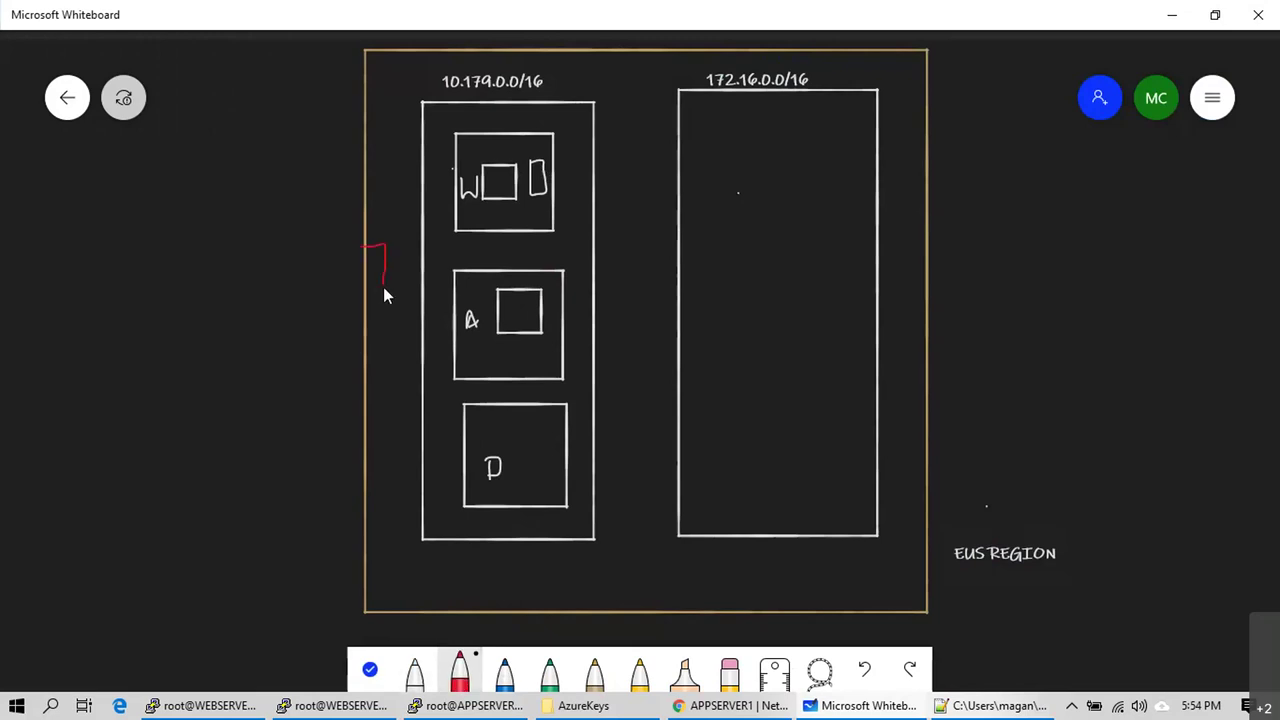
left_click_drag(367, 348, 367, 310)
left_click_drag(478, 214, 499, 200)
mouse_move(381, 304)
left_mouse_down()
mouse_move(457, 280)
mouse_move(538, 194)
left_mouse_up()
left_click_drag(380, 342, 505, 316)
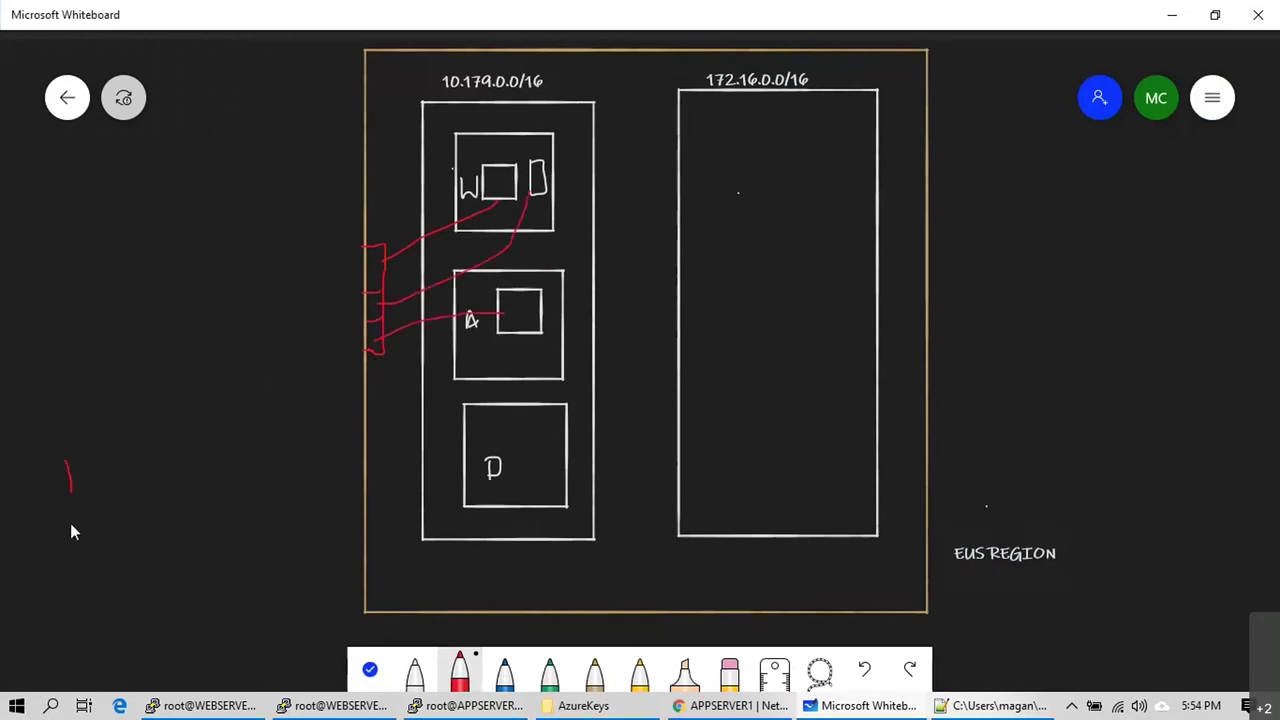
Step: Try drawing a red box outside the region with three arrows to the border block, and undo the arrows and the box
mouse_move(155, 540)
left_mouse_down()
mouse_move(151, 466)
mouse_move(100, 466)
mouse_move(157, 309)
mouse_move(362, 264)
left_mouse_up()
mouse_move(113, 460)
left_mouse_down()
mouse_move(162, 352)
mouse_move(350, 320)
left_mouse_up()
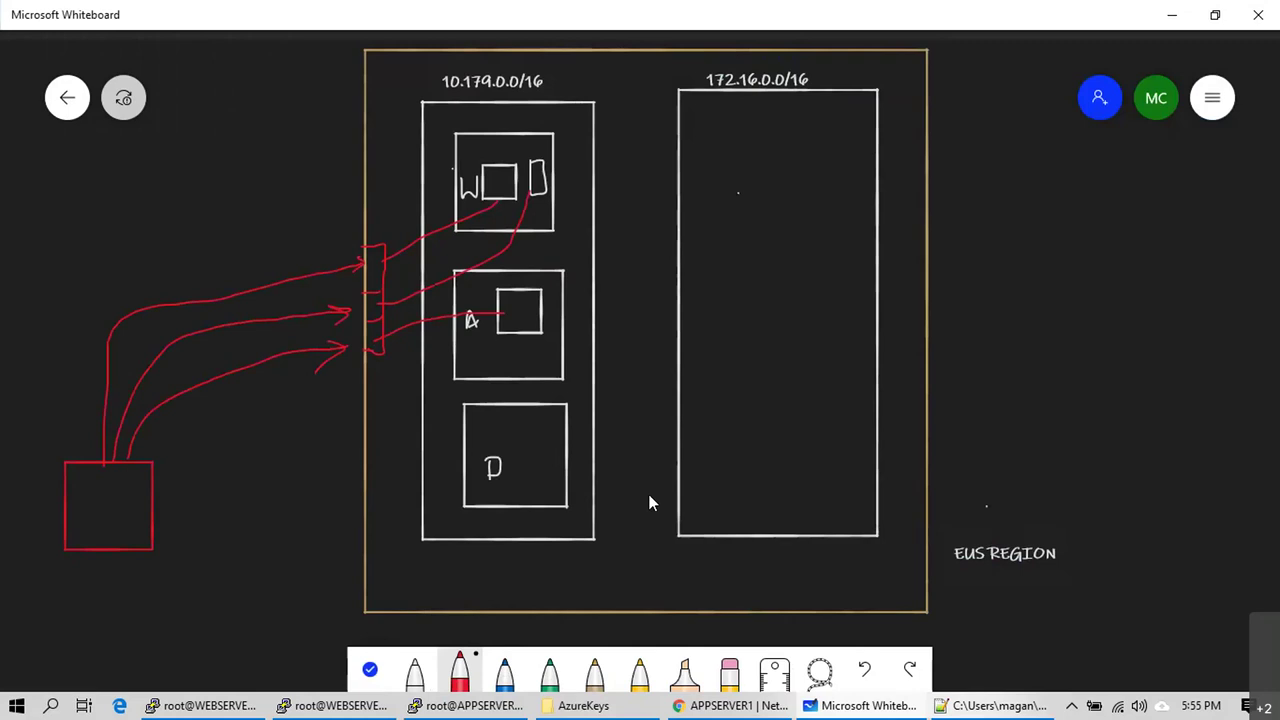
key("ctrl+z")
key("ctrl+z")
key("ctrl+z")
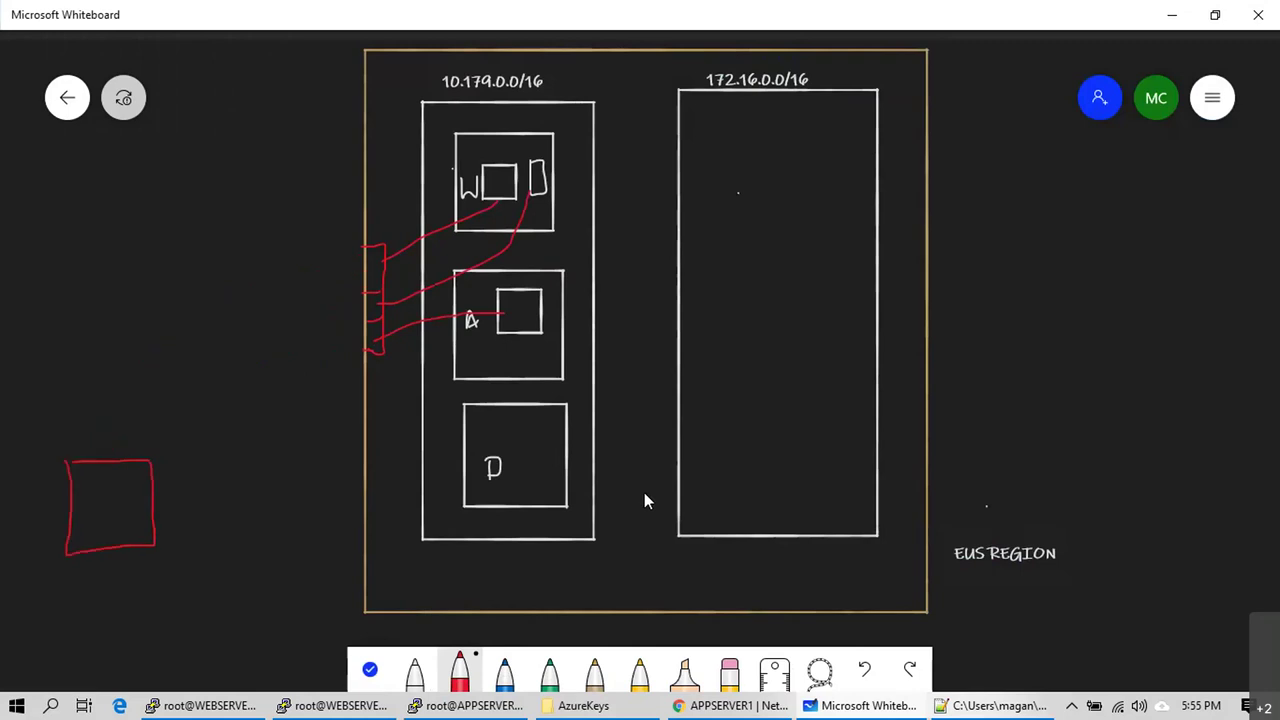
key("ctrl+z")
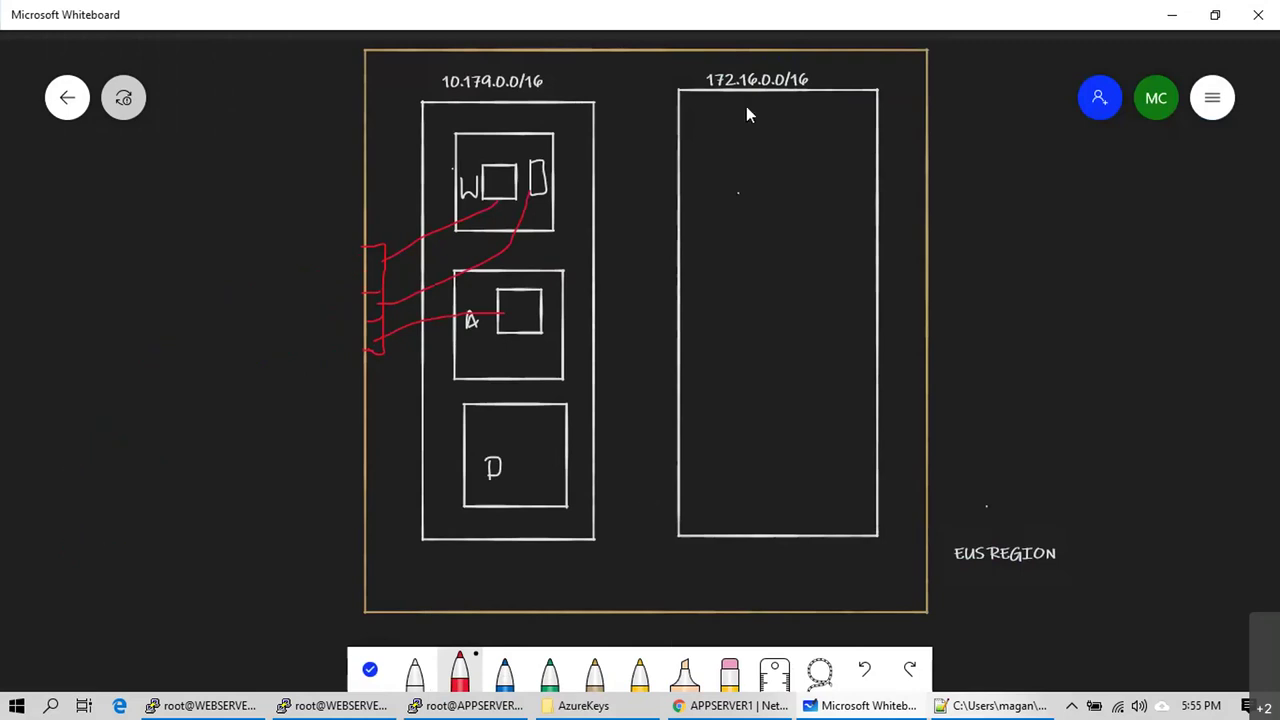
Step: Draw two stacked white subnet boxes inside the 172.16.0.0/16 rectangle
left_click(415, 670)
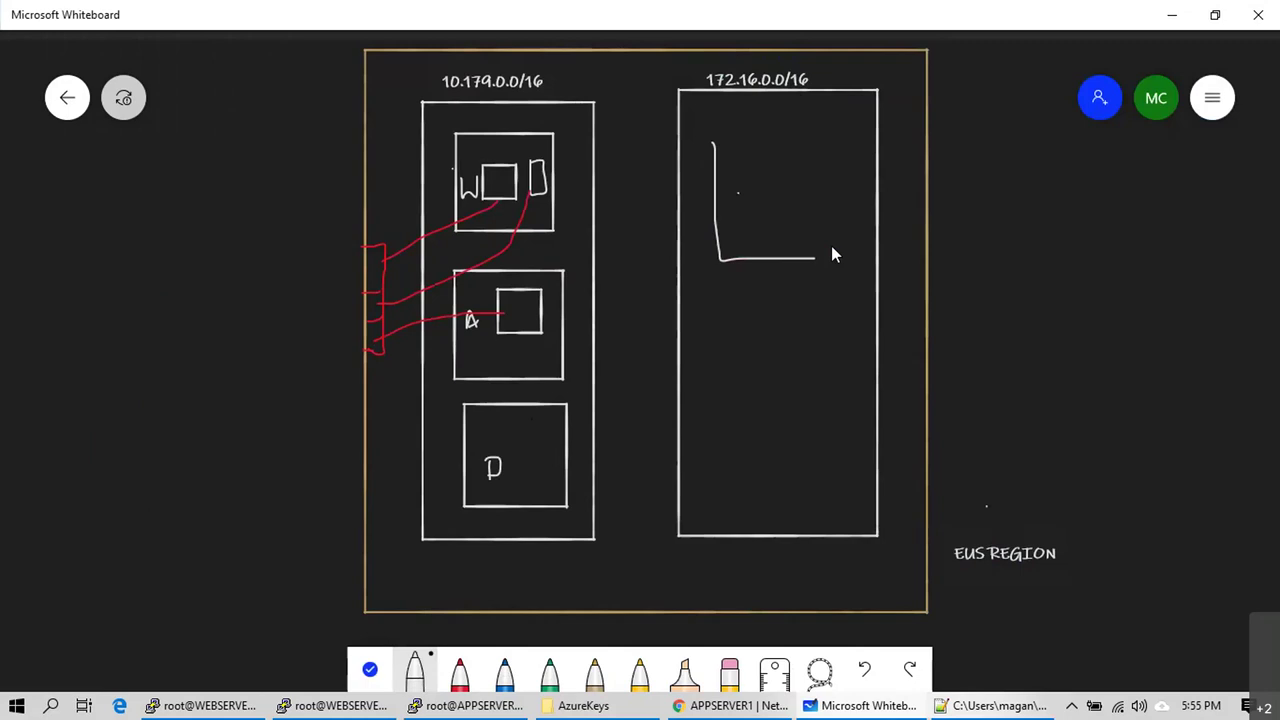
left_click_drag(825, 143, 716, 143)
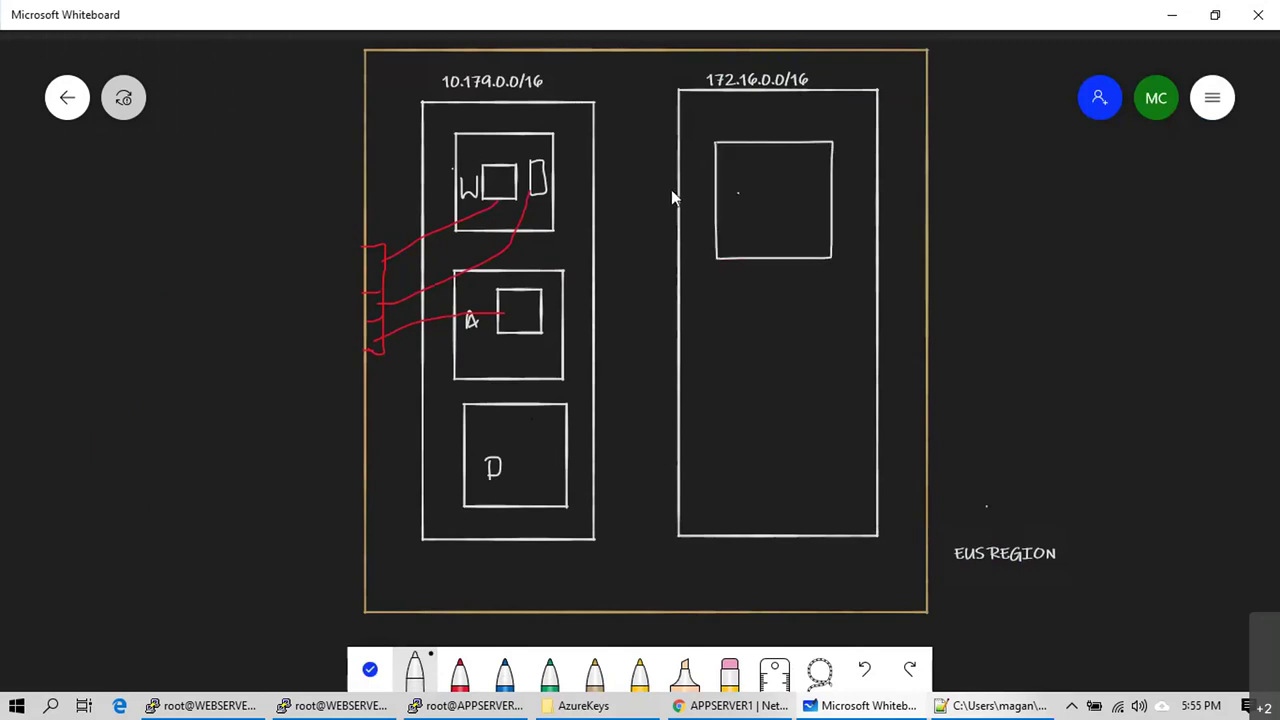
mouse_move(838, 466)
left_mouse_down()
mouse_move(843, 338)
mouse_move(737, 349)
left_mouse_up()
Step: Draw a red server box in the upper 172.16.0.0/16 subnet, and mark it and the first W server with small red circles
left_click(459, 668)
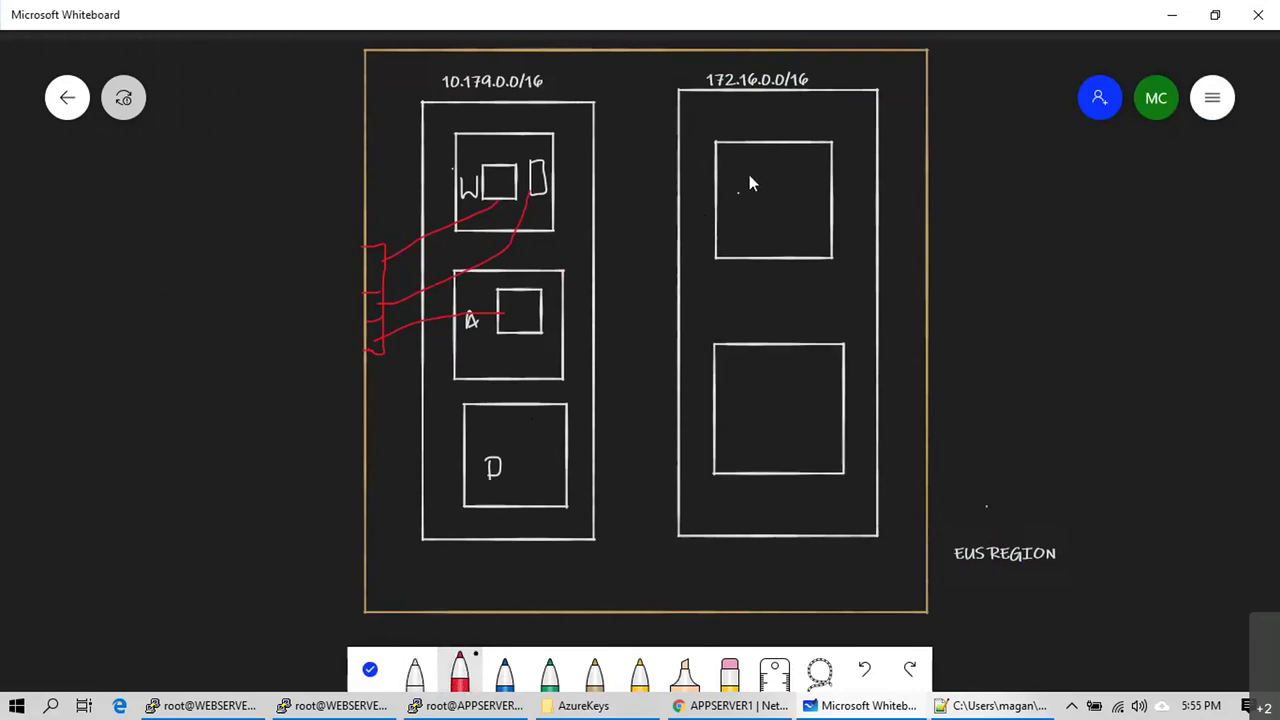
left_click_drag(786, 175, 748, 175)
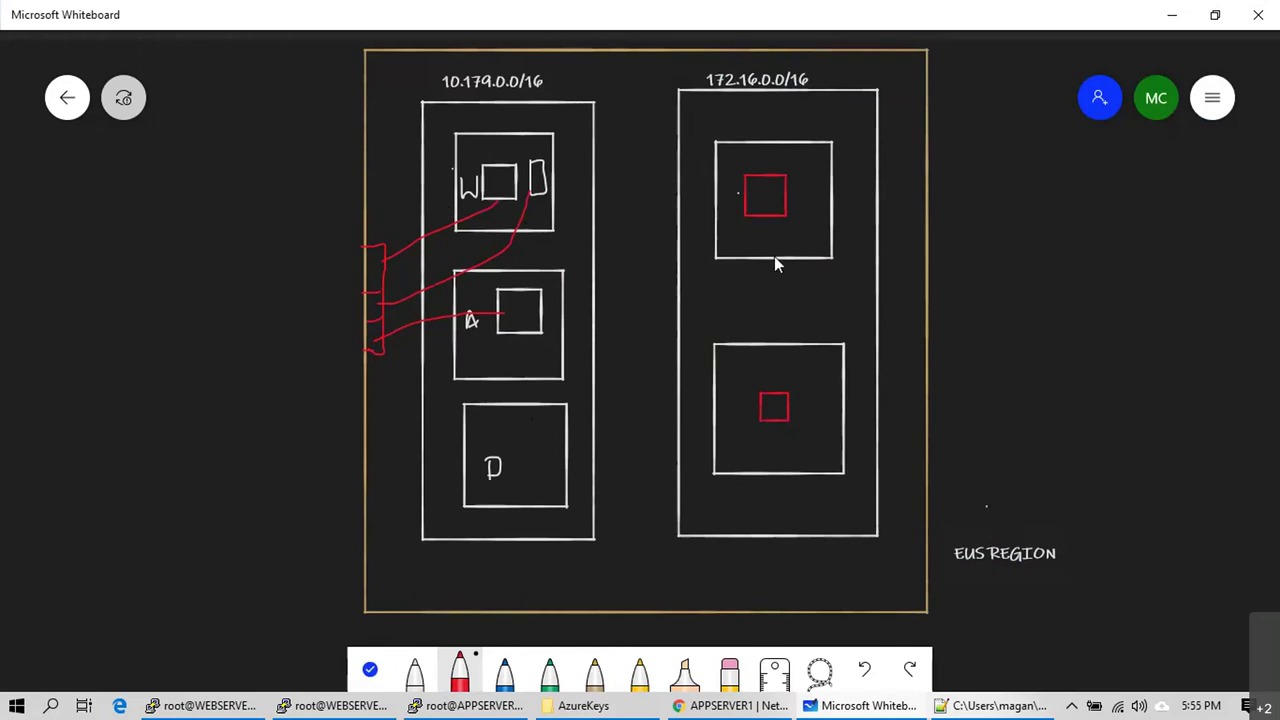
key("ctrl+z")
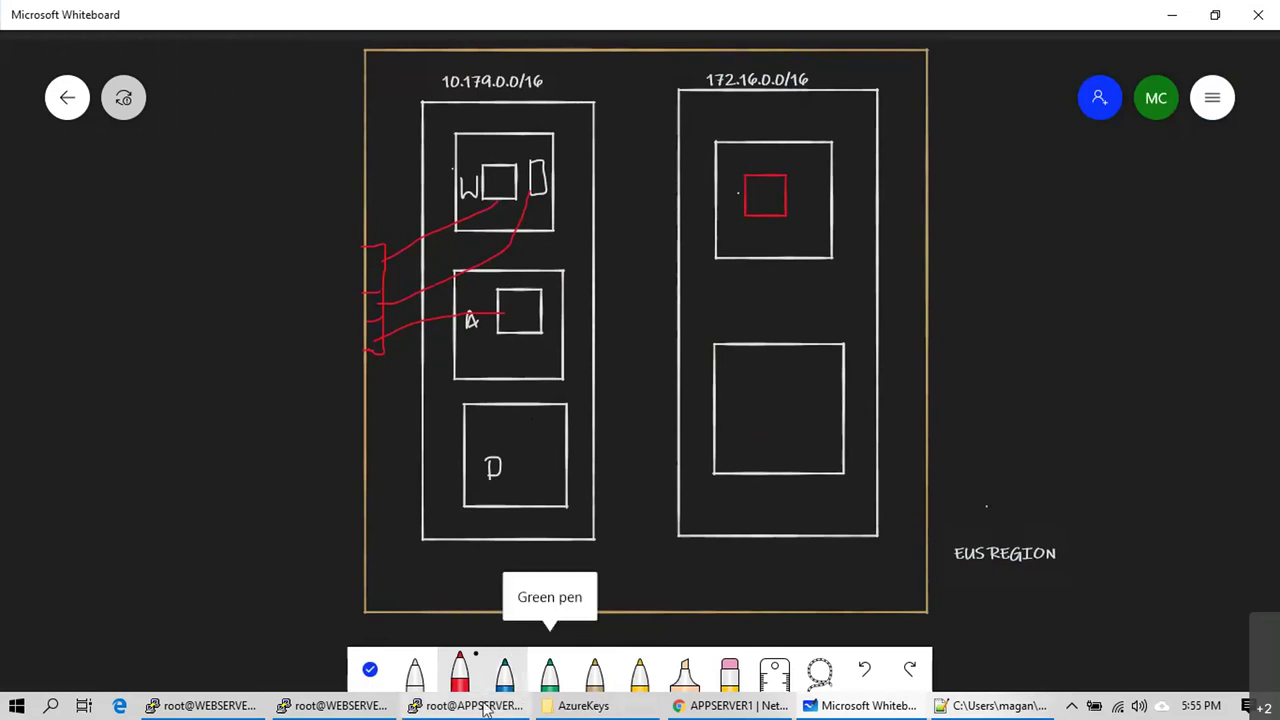
left_click(497, 177)
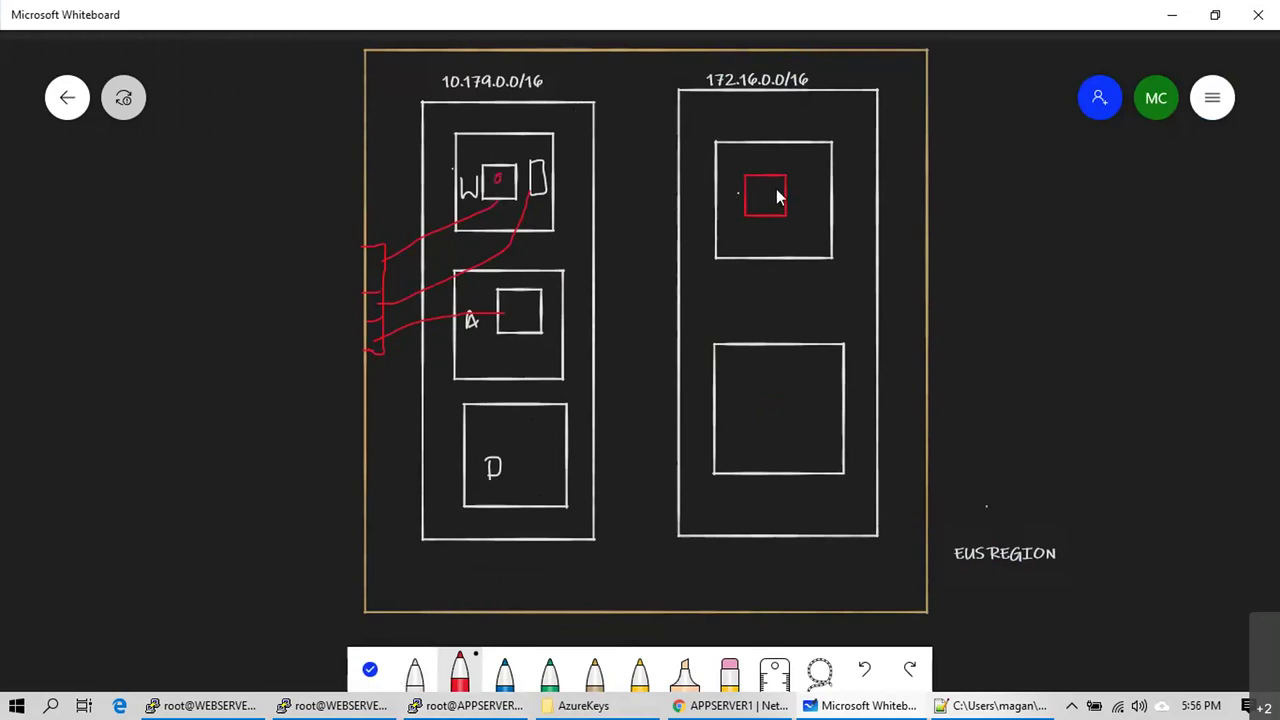
left_click_drag(772, 188, 770, 189)
Step: Draw a red leader from the first W server out past the region's left border and label it 10.179.99.4
left_click_drag(494, 178, 328, 177)
right_click(173, 188)
left_click(195, 135)
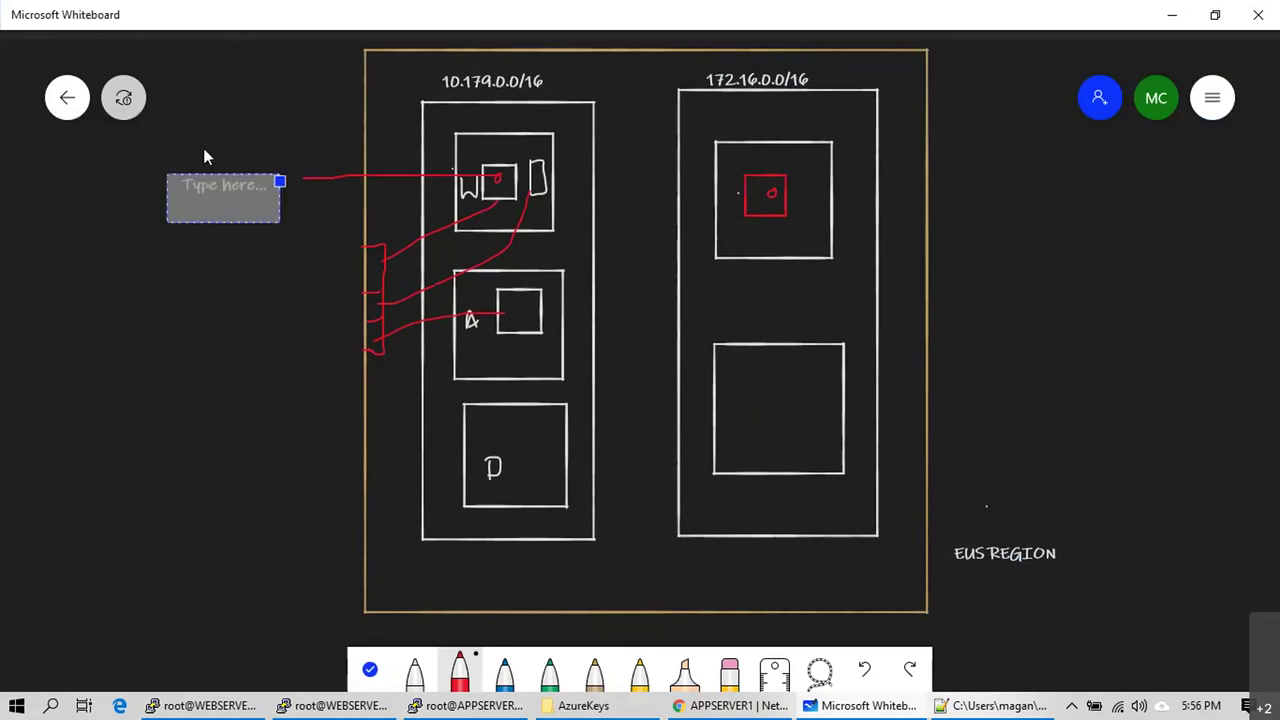
type("10.1")
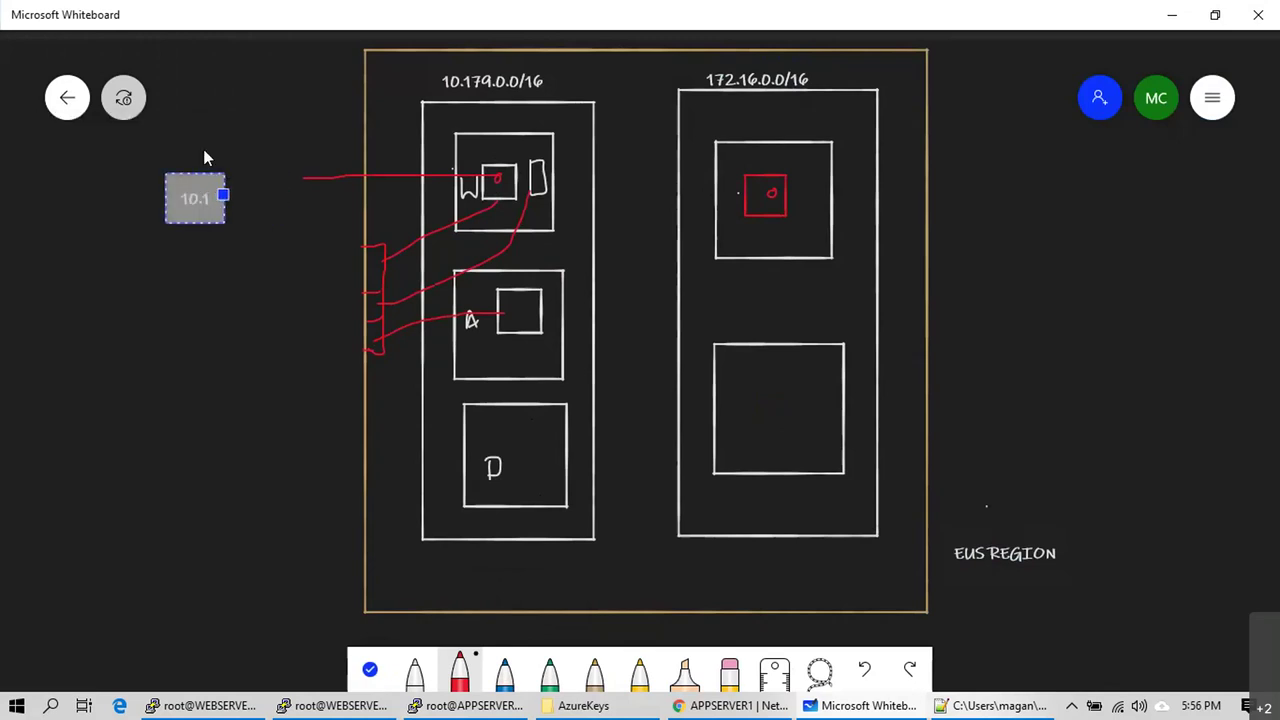
type("79.99.4")
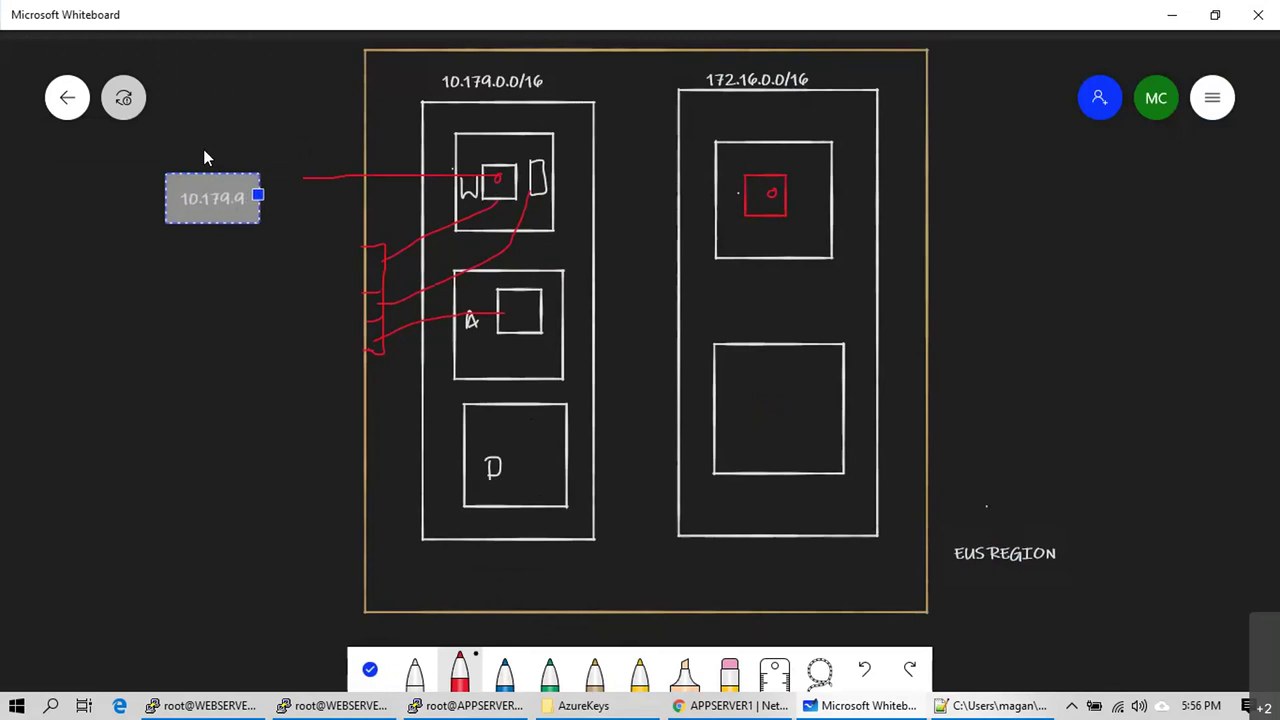
left_click(84, 238)
Step: Draw a red leader from the server box in the 172.16.0.0/16 network beyond the region's right border and label it 172.16.10.4
left_click_drag(778, 197, 954, 153)
right_click(955, 153)
left_click(975, 100)
type("172.")
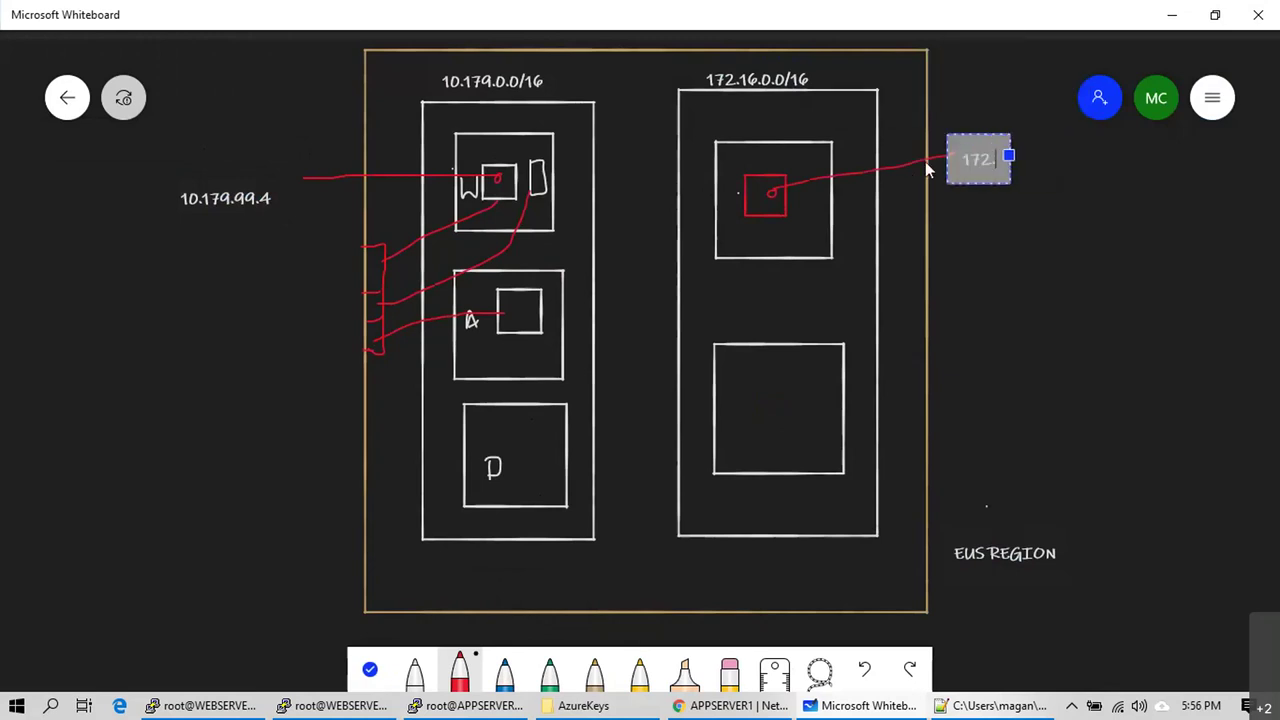
type("16.10.4")
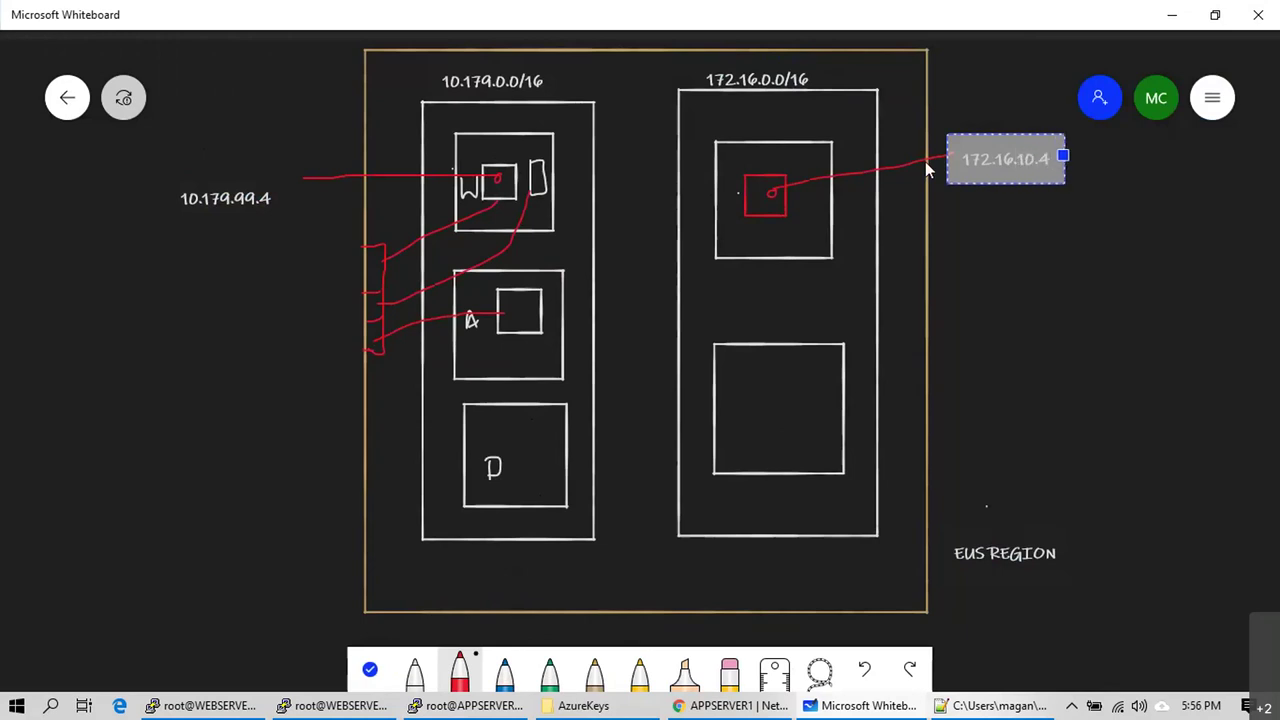
left_click(926, 188)
Step: Draw a red leader from the upper 172.16.0.0/16 subnet's corner and label it 172.16.10.0/24
left_click_drag(824, 141, 929, 97)
left_click(957, 54)
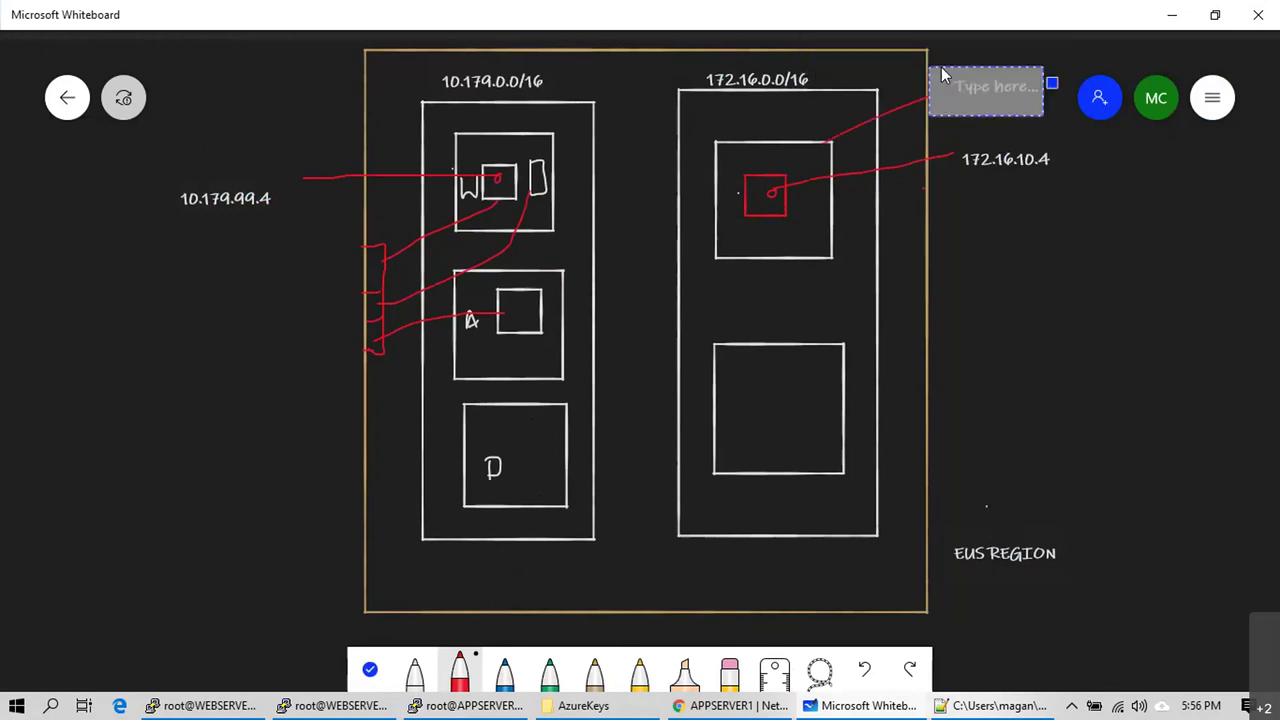
type("172.1")
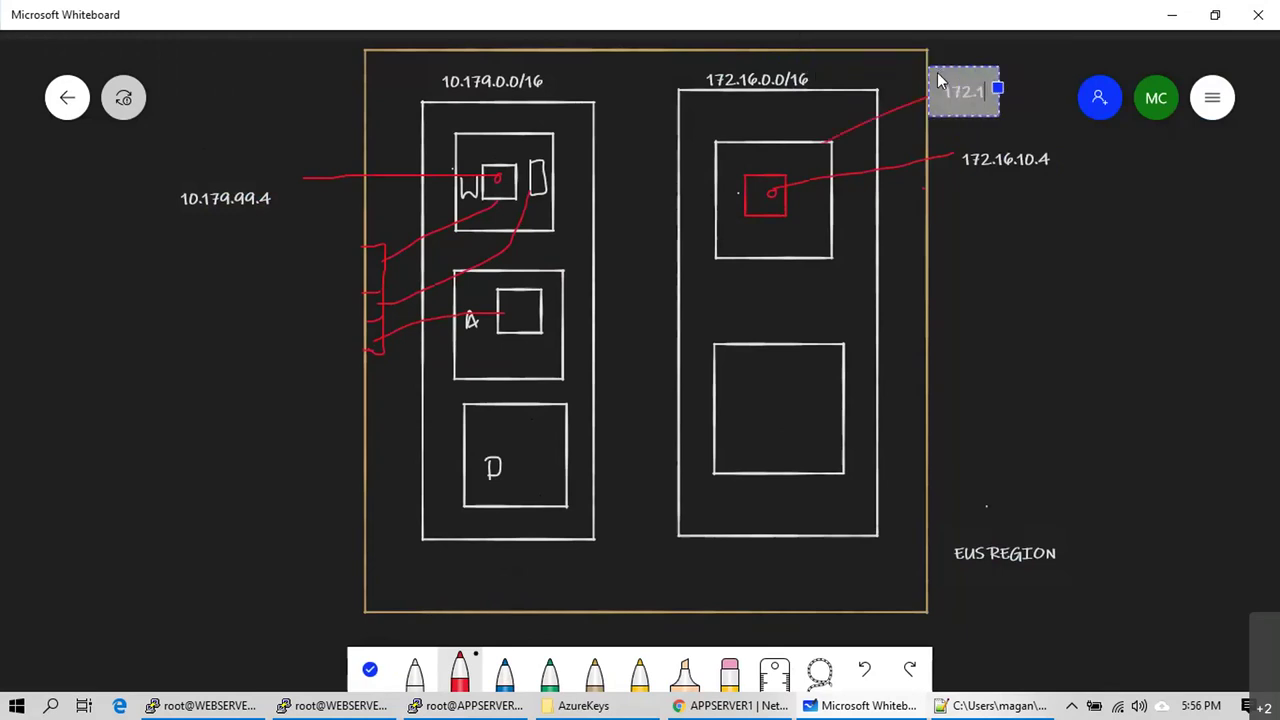
type("6.10.0/24")
left_click(962, 248)
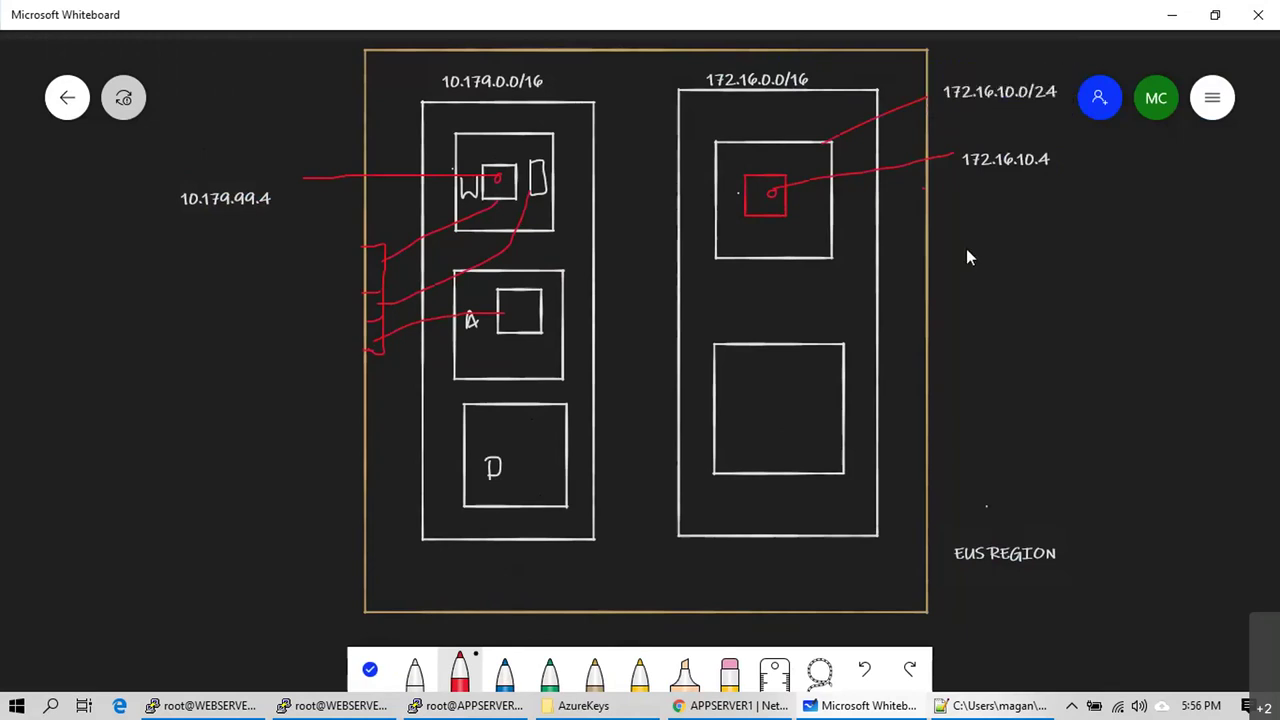
left_click_drag(943, 89, 918, 103)
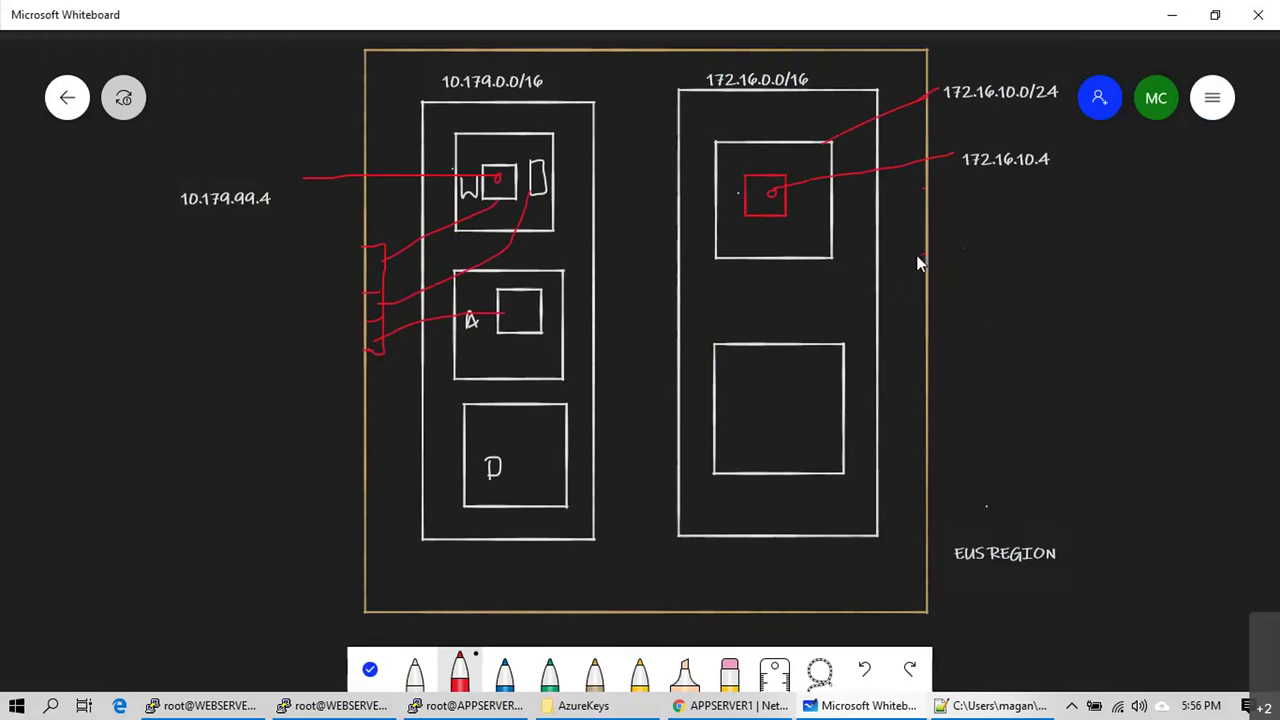
Step: Draw a red two-section block on the region's right border and connect its upper section to the red server and a red box outside the region
left_click_drag(918, 256, 914, 335)
left_click_drag(774, 195, 852, 240)
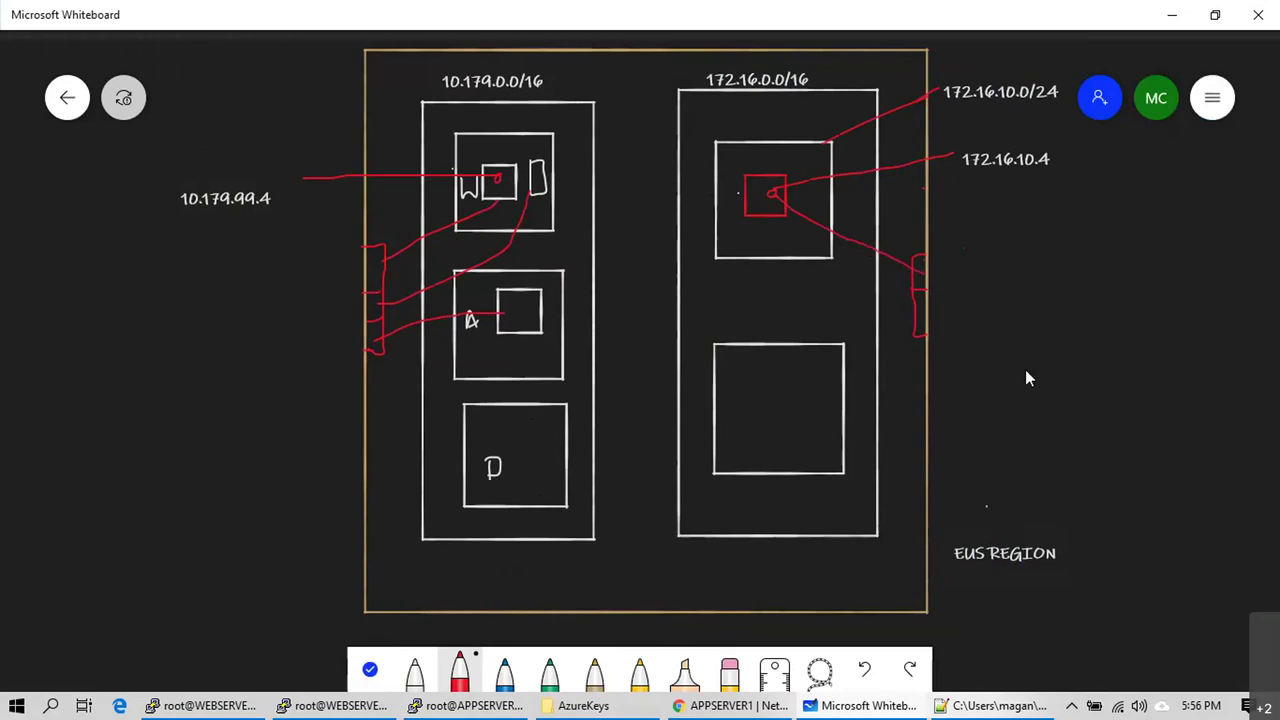
mouse_move(1168, 580)
left_mouse_down()
mouse_move(1170, 639)
mouse_move(1242, 584)
mouse_move(1177, 588)
mouse_move(1156, 391)
mouse_move(1048, 326)
left_mouse_up()
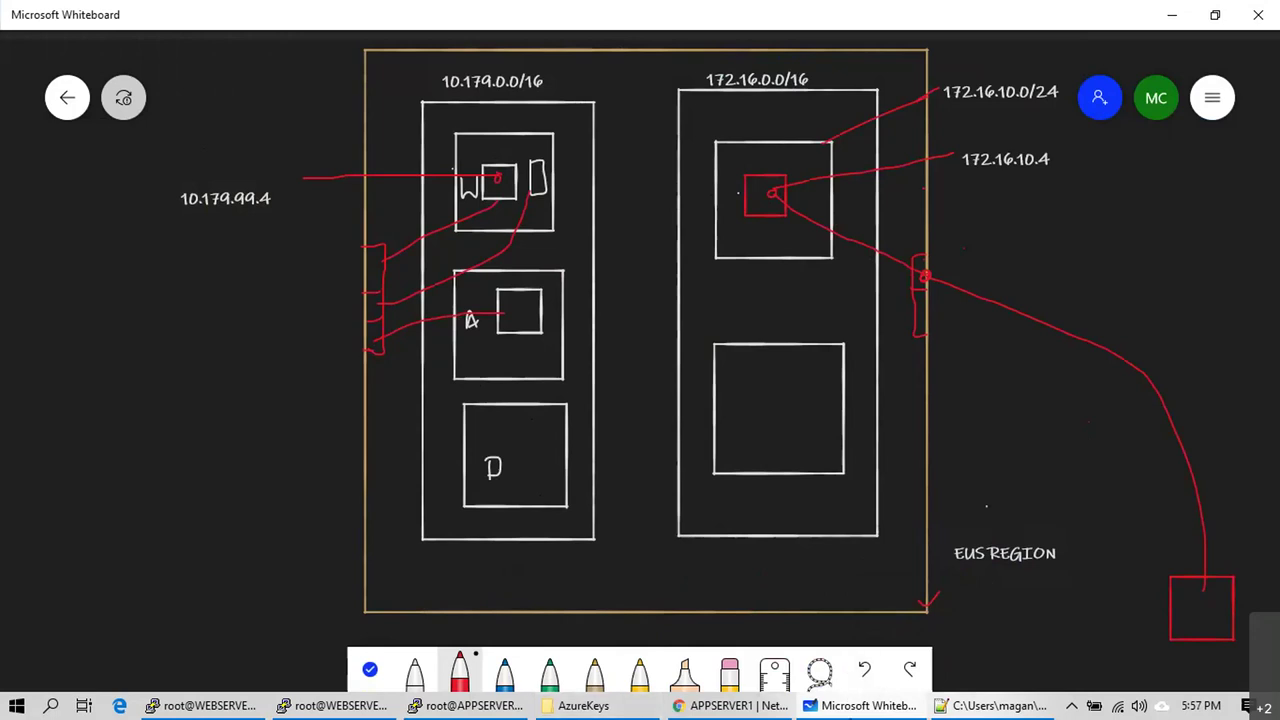
Step: Switch to the Azure portal in Chrome and start creating a new virtual network
mouse_move(860, 708)
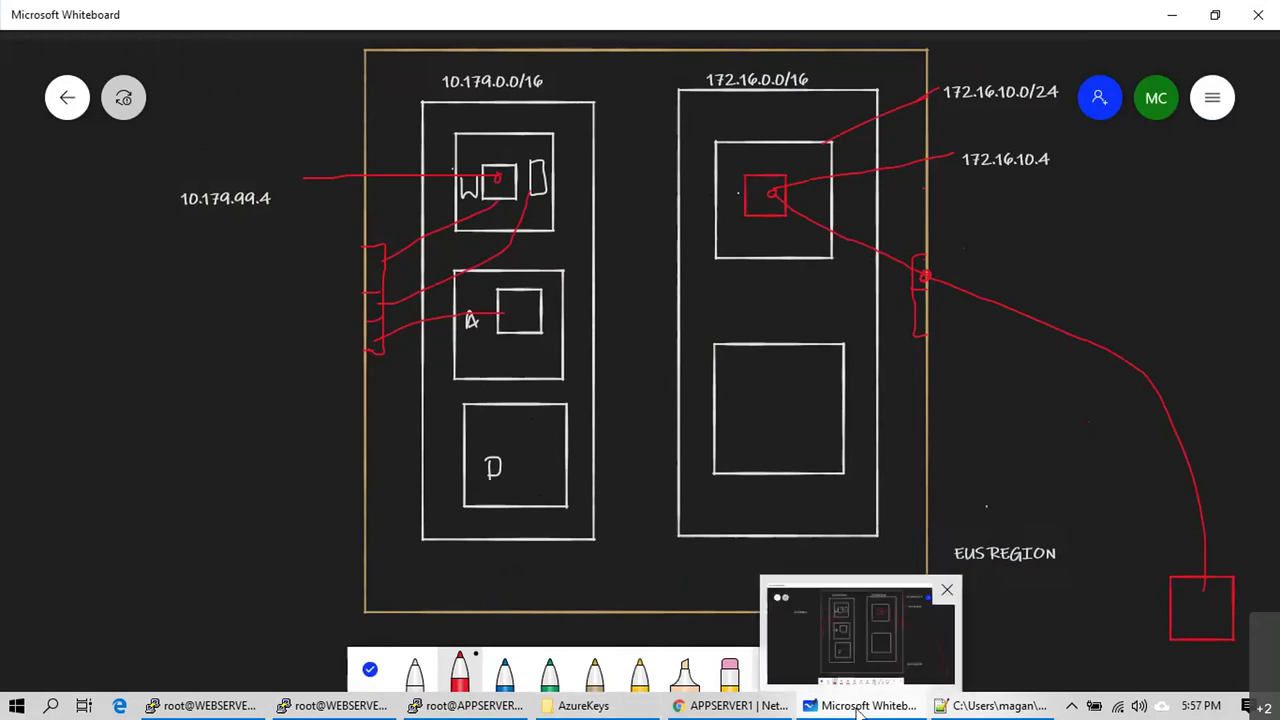
left_click(749, 704)
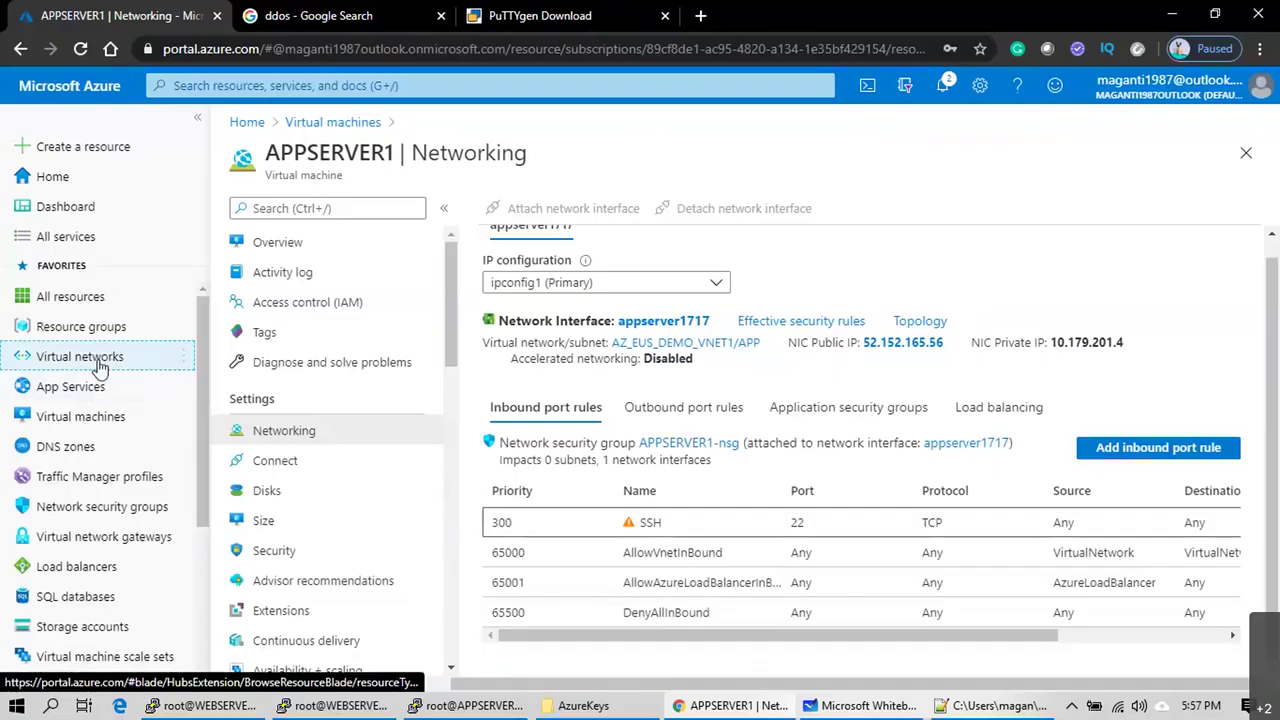
left_click(100, 366)
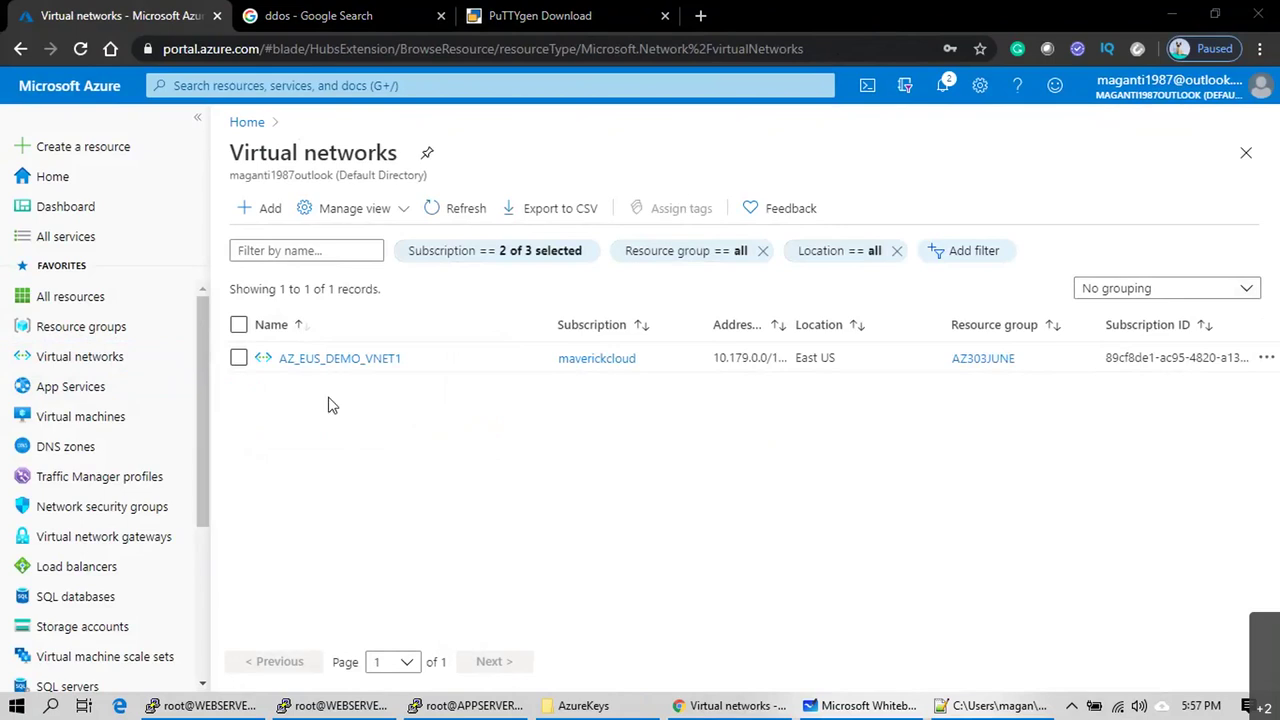
left_click(250, 208)
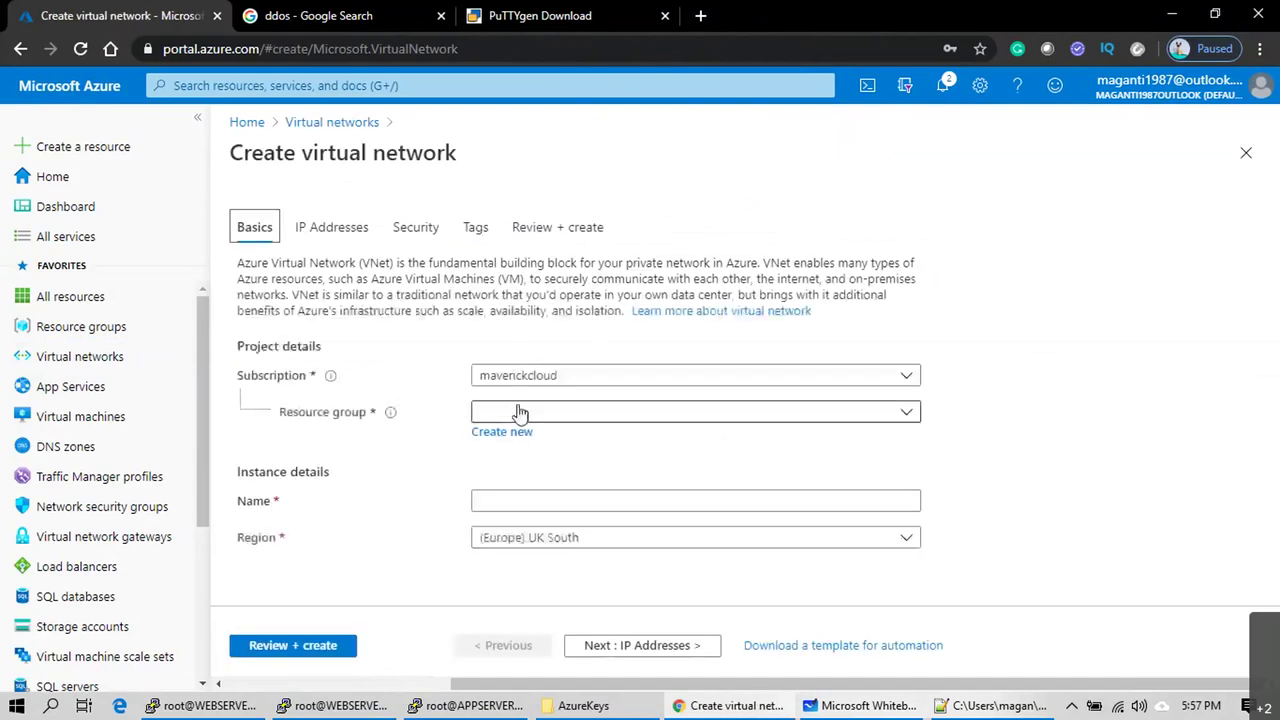
Step: Set the resource group to AZ303JUNE and name the virtual network AZ_EUS_DEMO_VNET2
left_click(521, 414)
left_click(524, 480)
left_click(537, 493)
type("AZ")
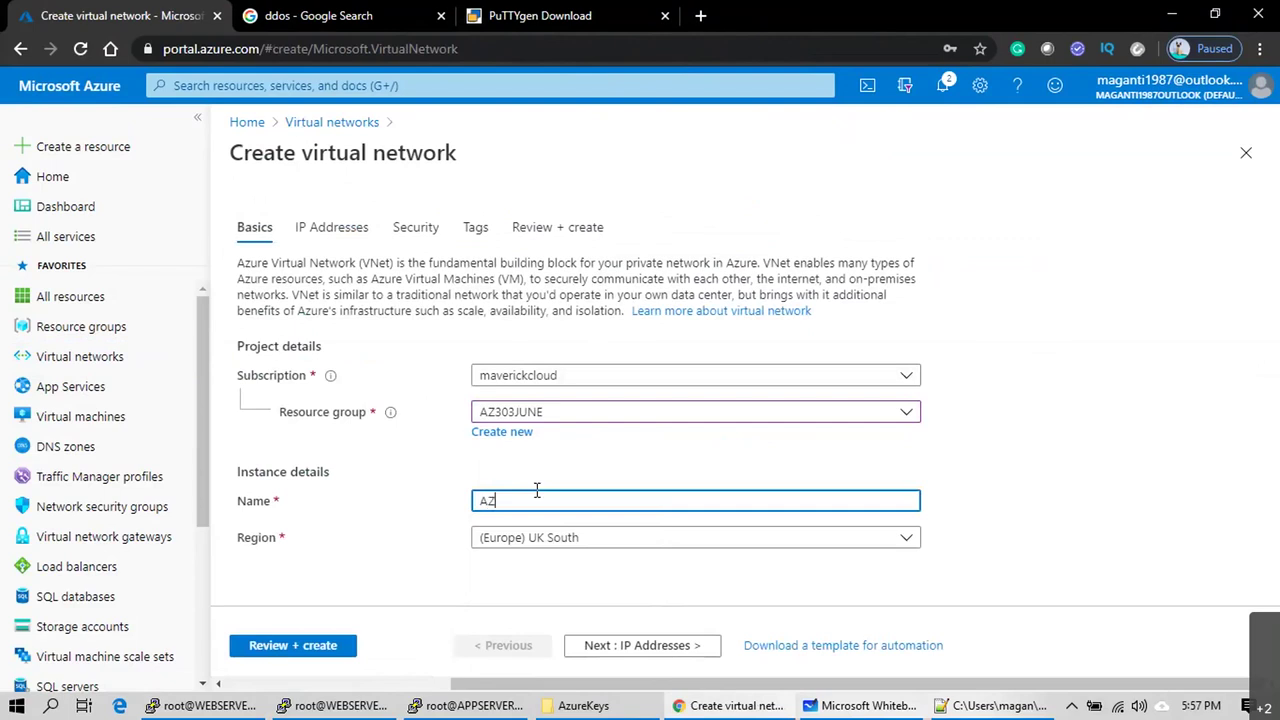
type("_EUS_DEM")
type("O_VENT2")
key("BackSpace")
key("BackSpace")
key("BackSpace")
key("BackSpace")
type("NET2")
Step: Try the name AZ_EUS_DEMO_VNET1 for the virtual network and restore AZ_EUS_DEMO_VNET2
key("BackSpace")
type("1")
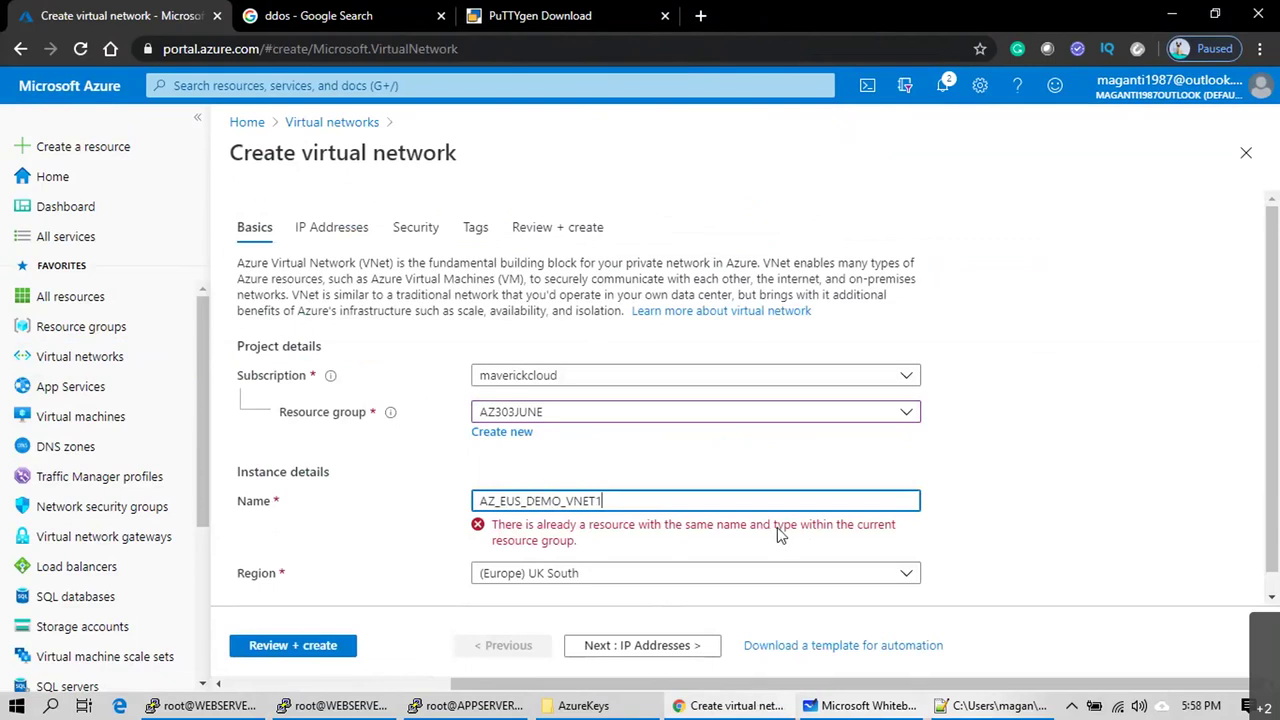
key("BackSpace")
type("2")
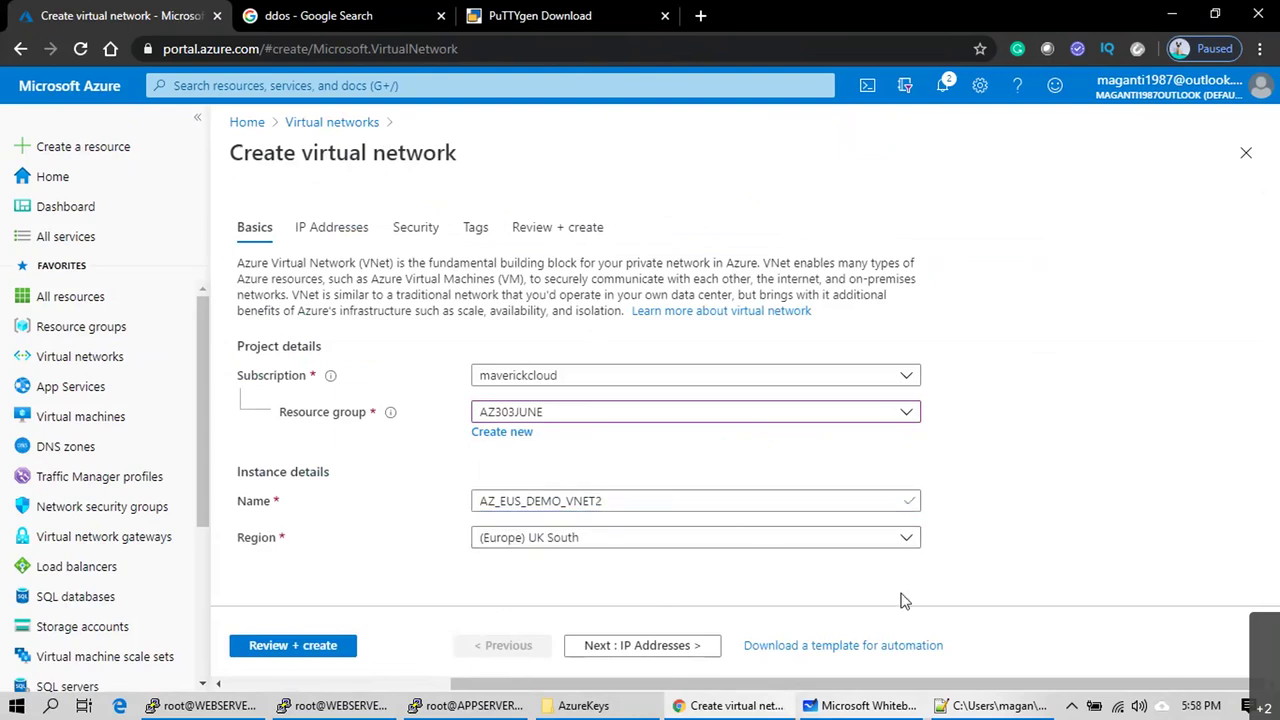
Step: Set the virtual network's region to (US) East US and replace its IPv4 address space with 172.16.0.0/16
left_click(726, 541)
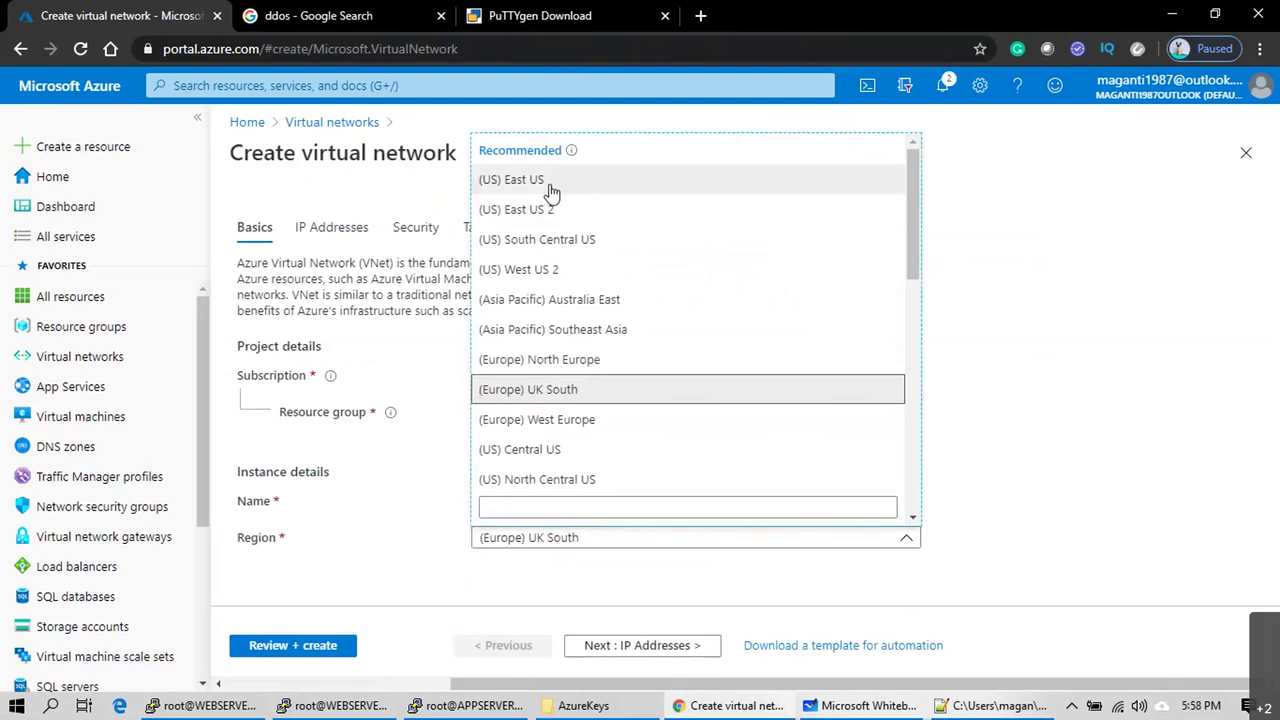
left_click(556, 182)
left_click(705, 647)
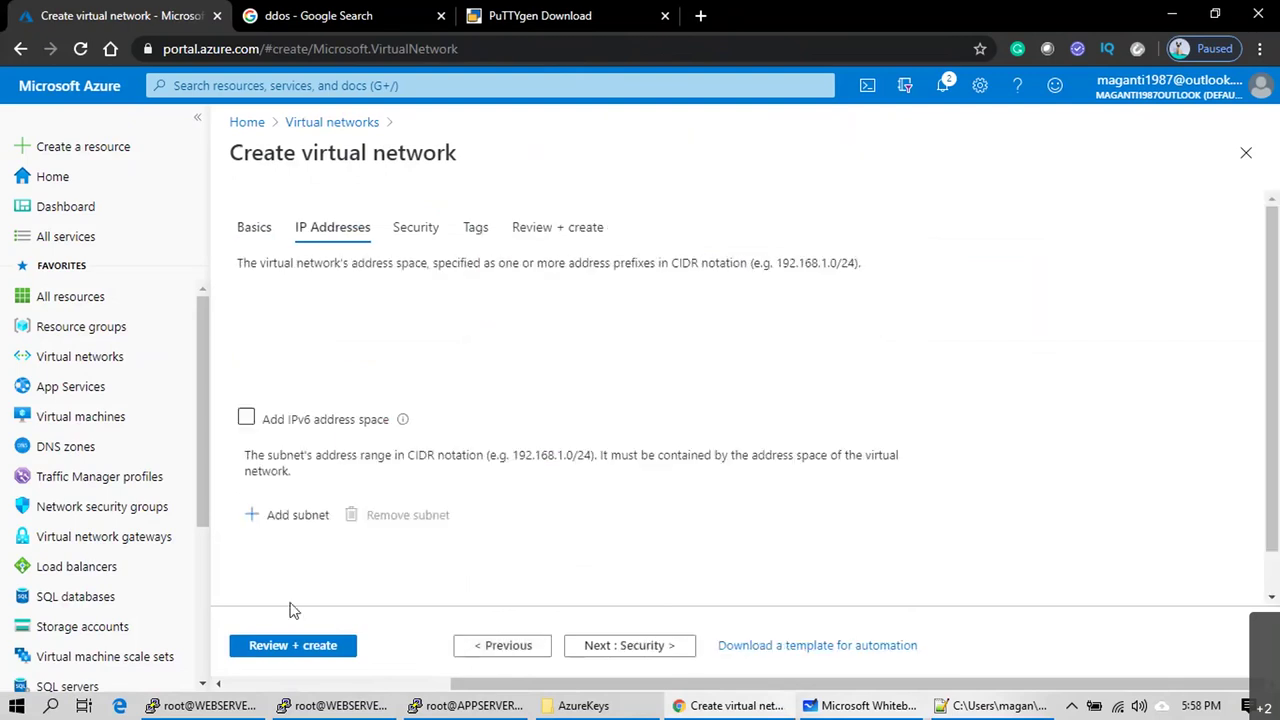
left_click(598, 330)
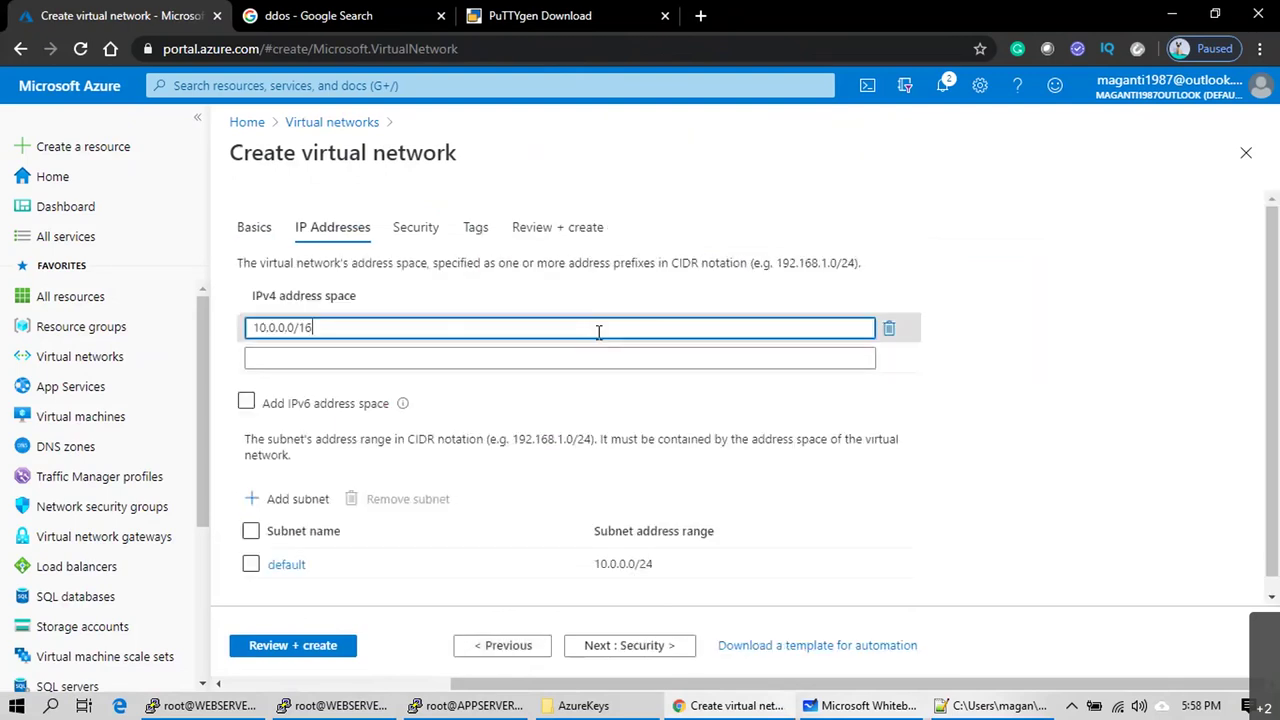
left_click(889, 328)
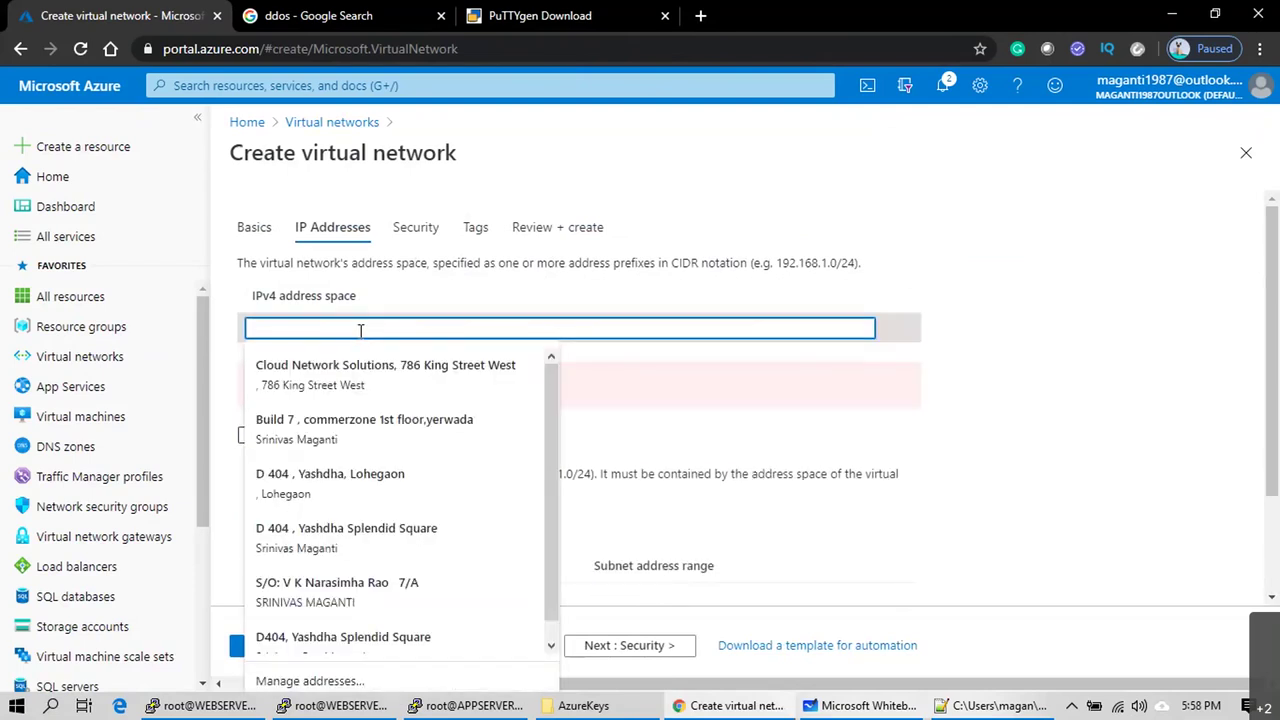
type("172.16.0.0/16")
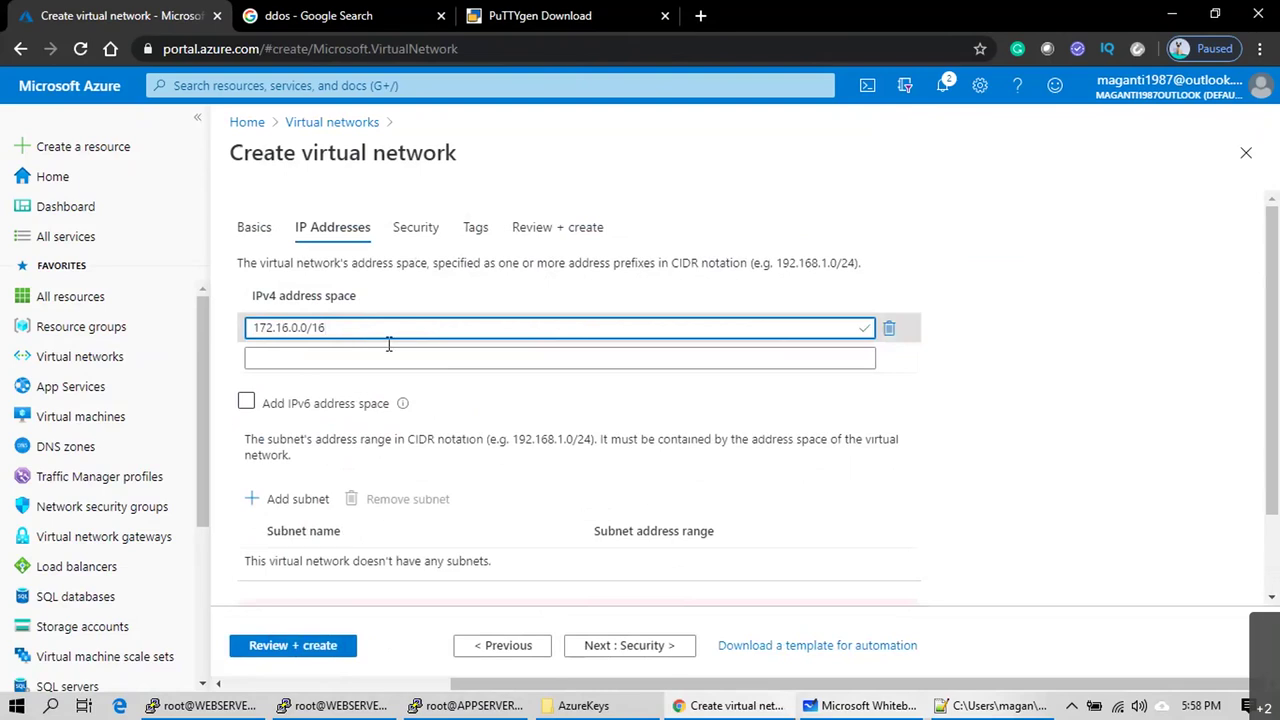
left_click(1080, 417)
Step: Add a subnet named PRIVATE with the address range 172.16.10.0/24, and switch back to the Whiteboard diagram
scroll(217, 571, "down", 1)
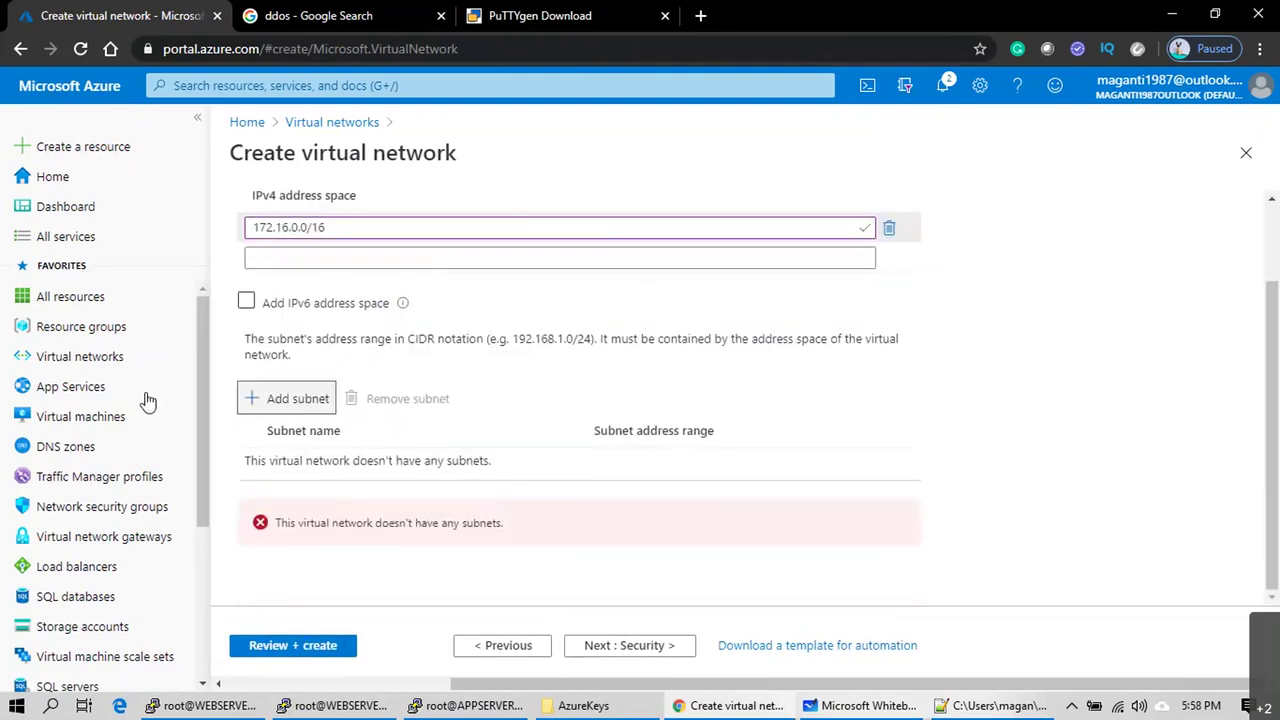
left_click(287, 398)
type("PRIVATE")
key("Tab")
type("172")
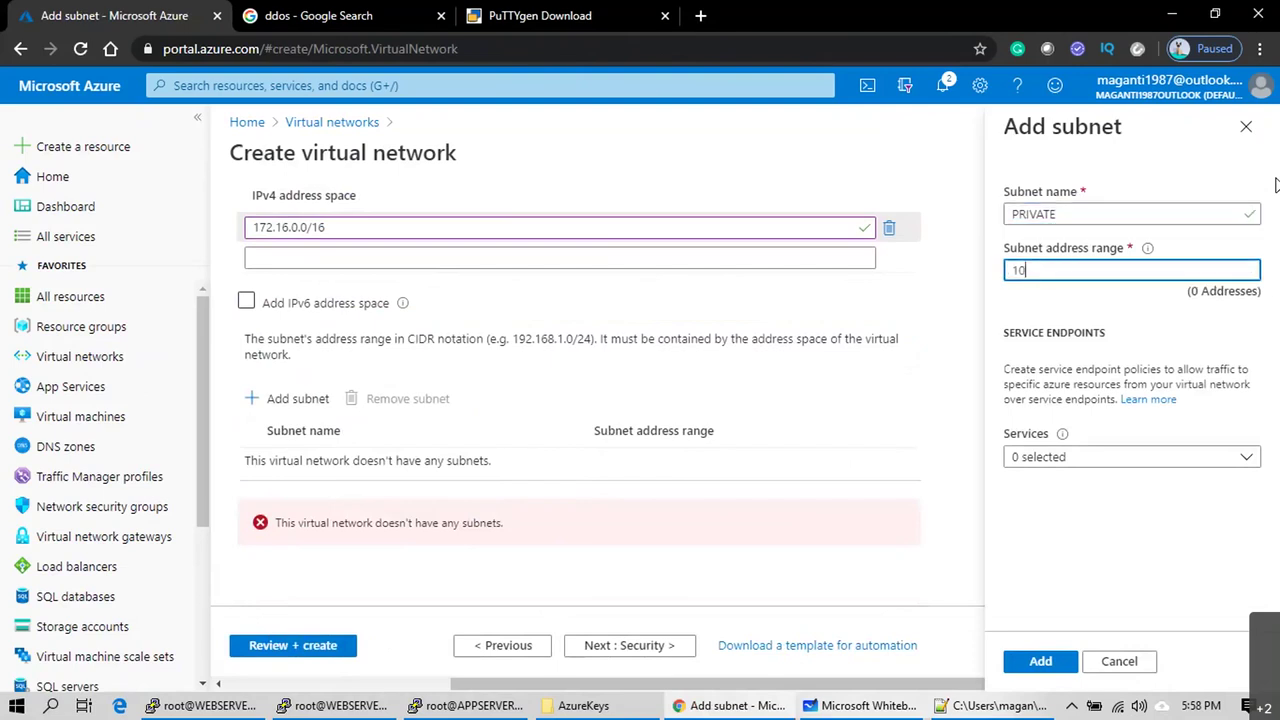
type(".16")
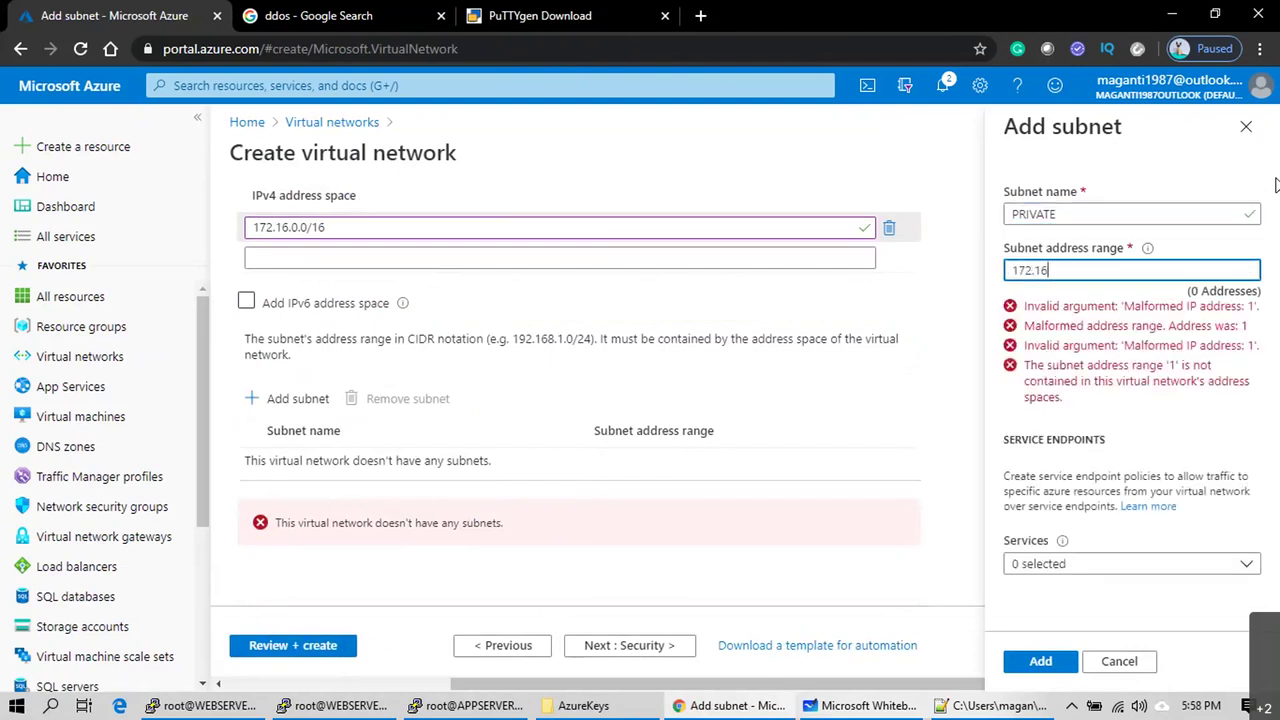
type(".10.0/")
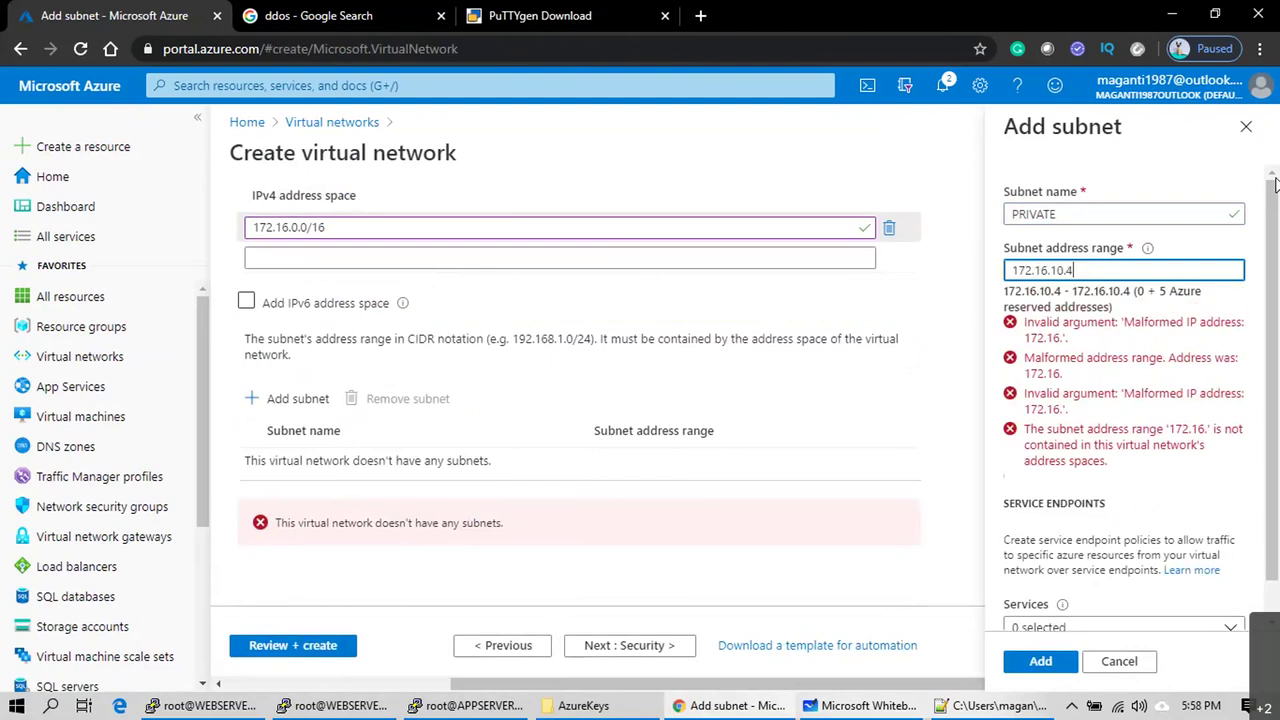
type("24")
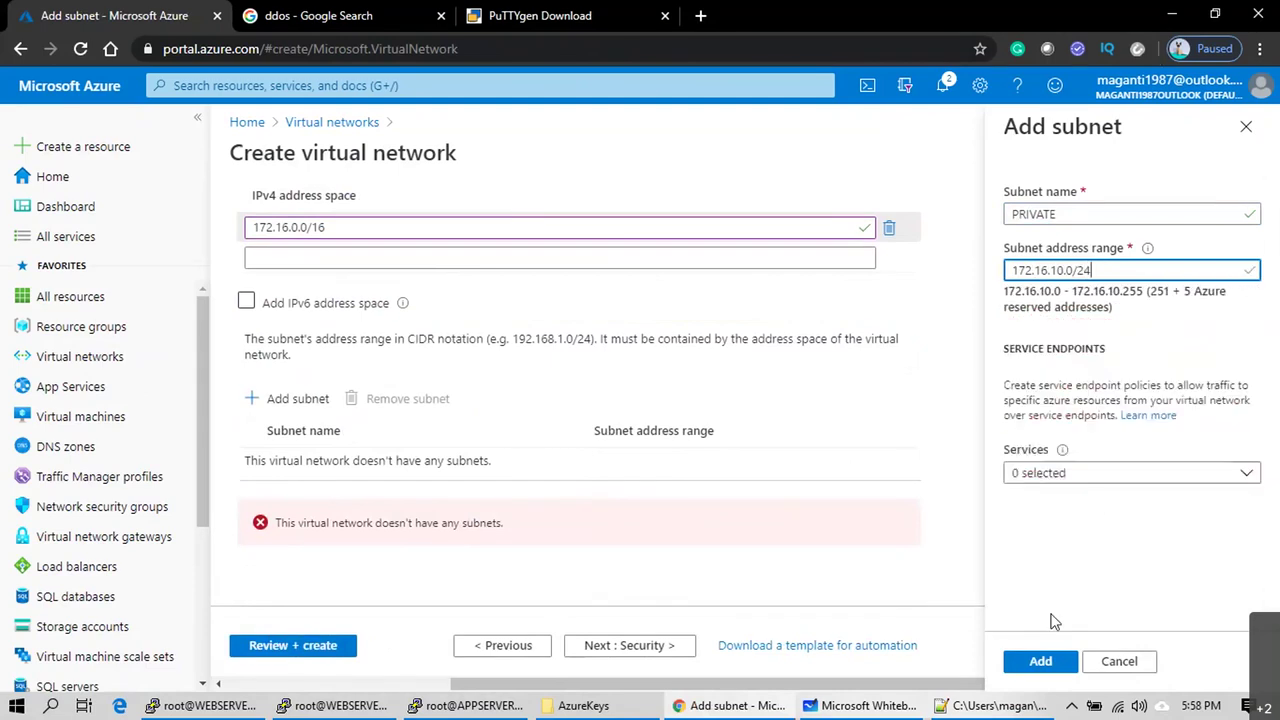
left_click(1037, 660)
key("alt+Tab")
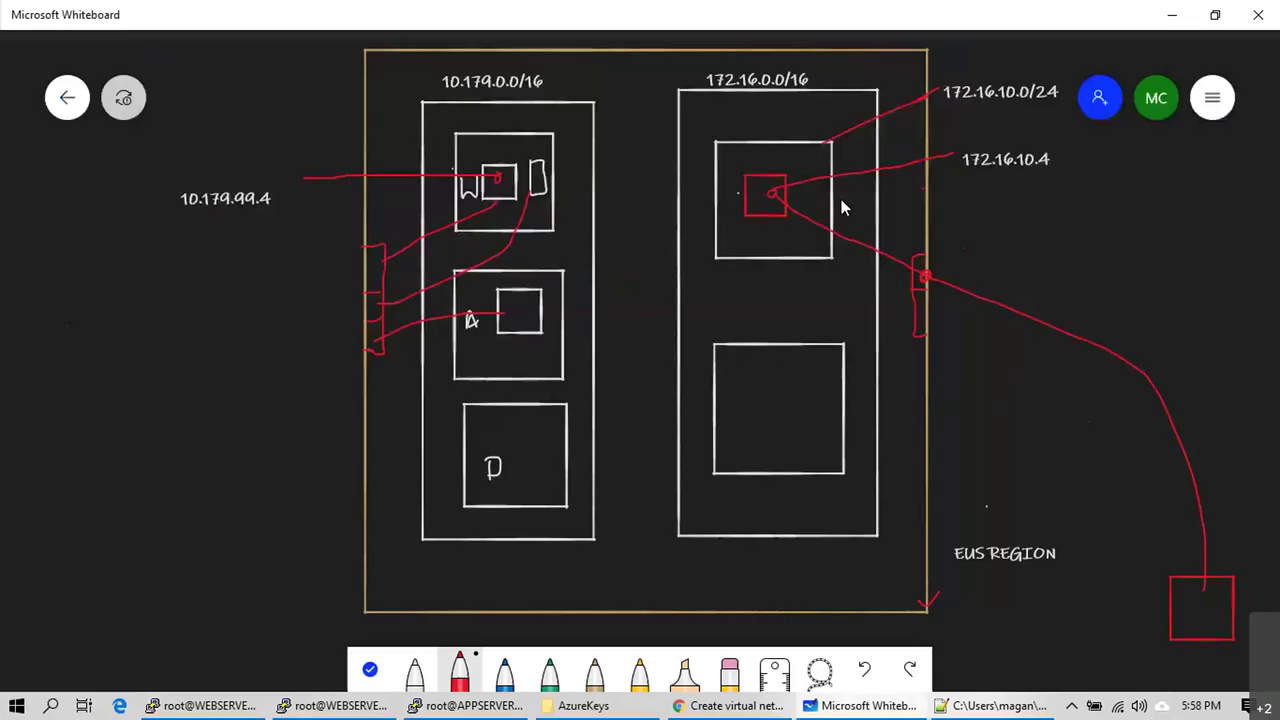
Step: Add red check marks to the two subnet boxes of the 172.16.0.0/16 network and switch back to the Azure portal
left_click_drag(850, 197, 832, 211)
left_click_drag(838, 402, 857, 390)
key("alt+Tab")
Step: Add a subnet named PUBLIC with the address range 172.16.0.0/24 to the virtual network
left_click(298, 484)
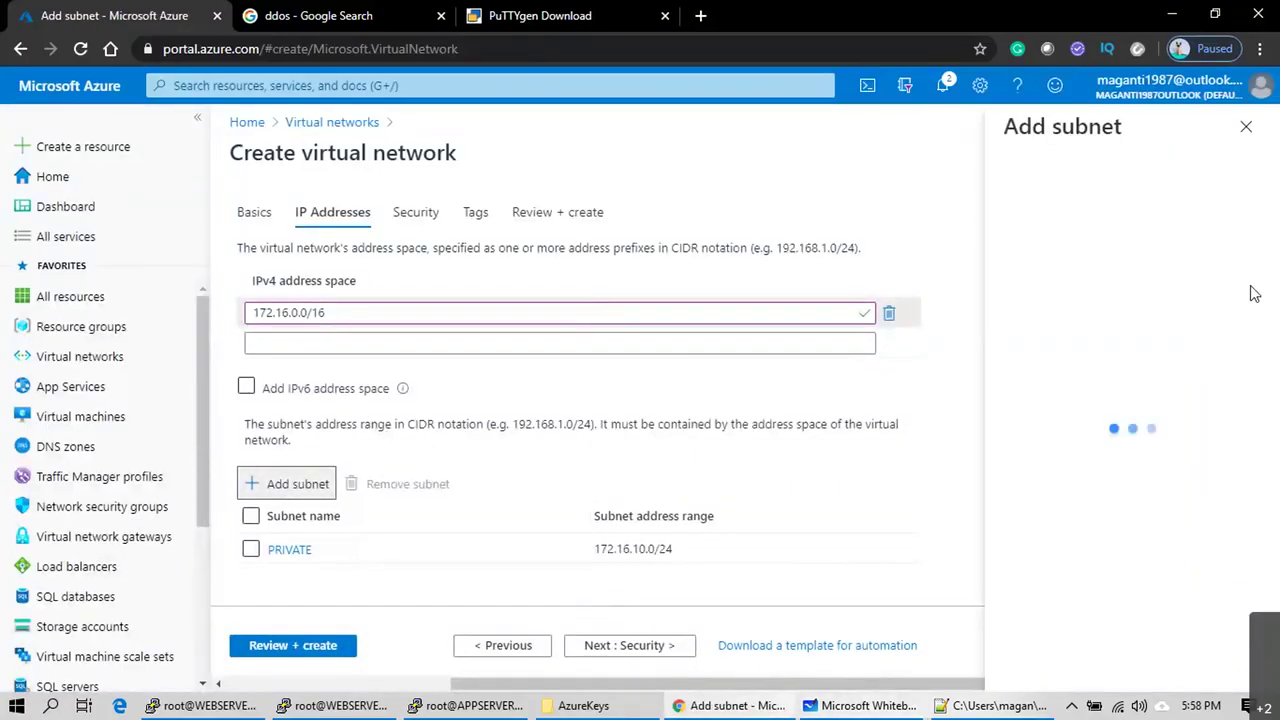
type("PUBLIC")
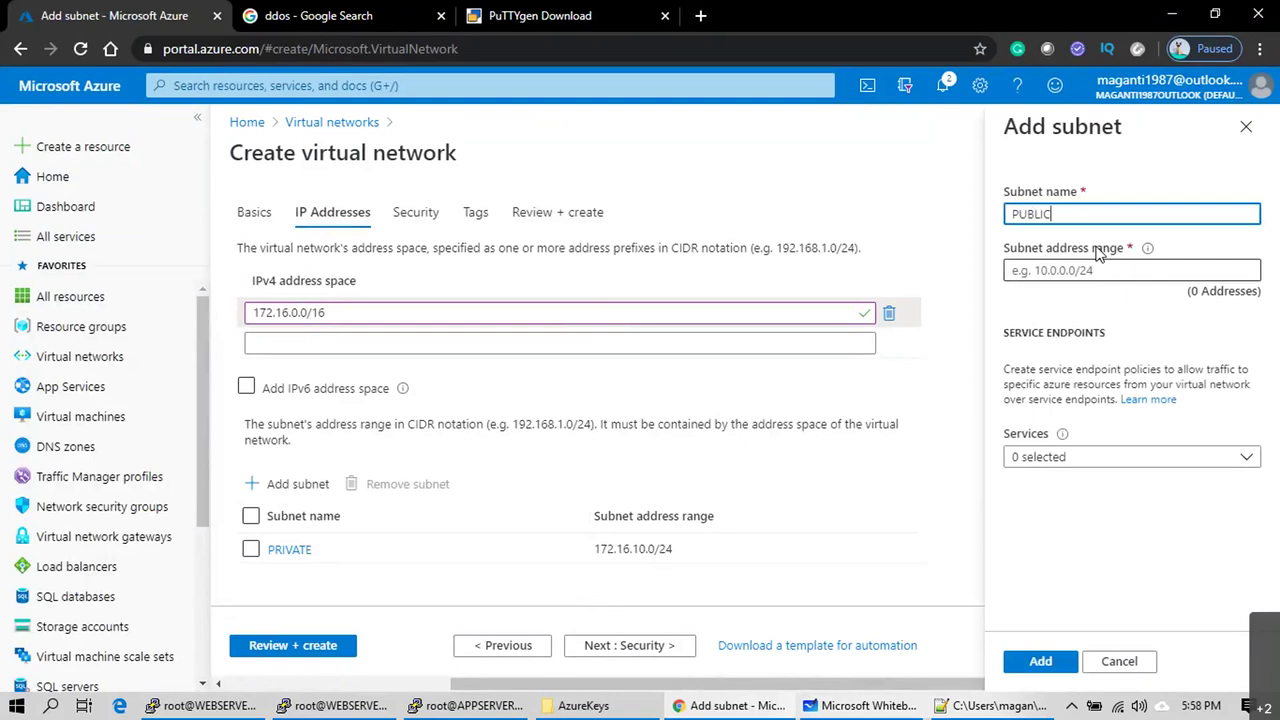
key("Tab")
type("172.1")
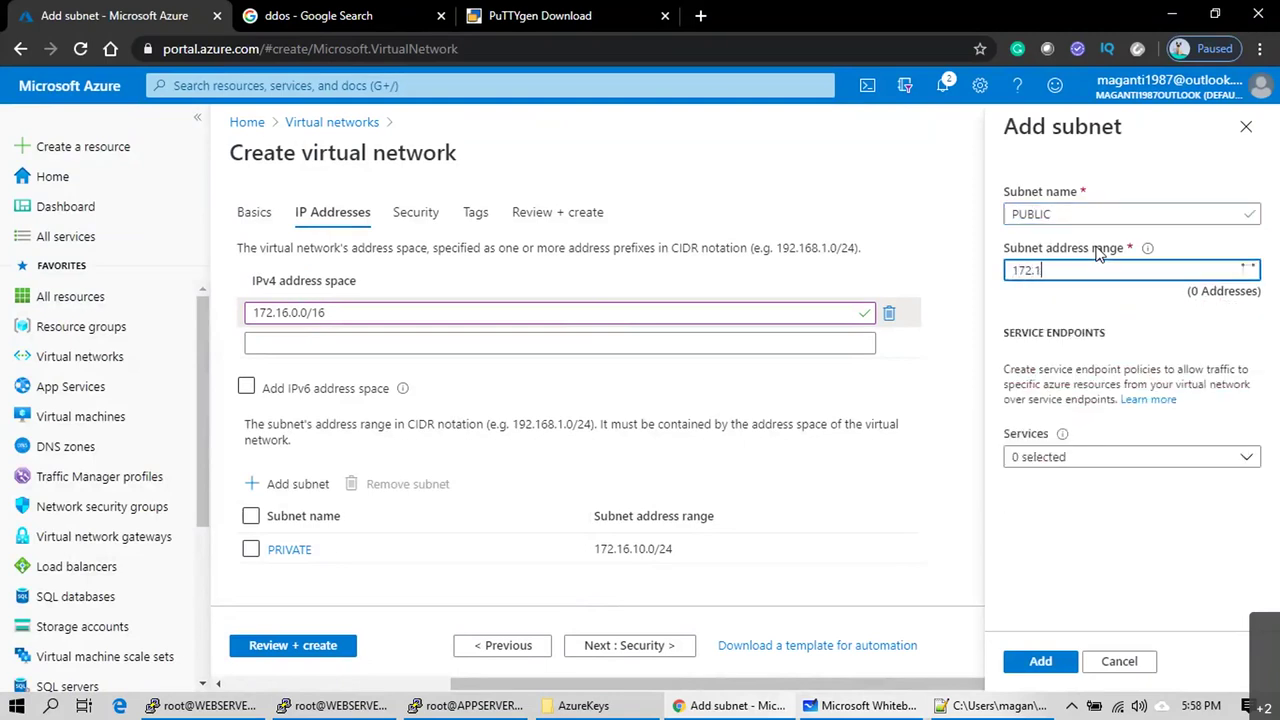
type("6.0.0/2")
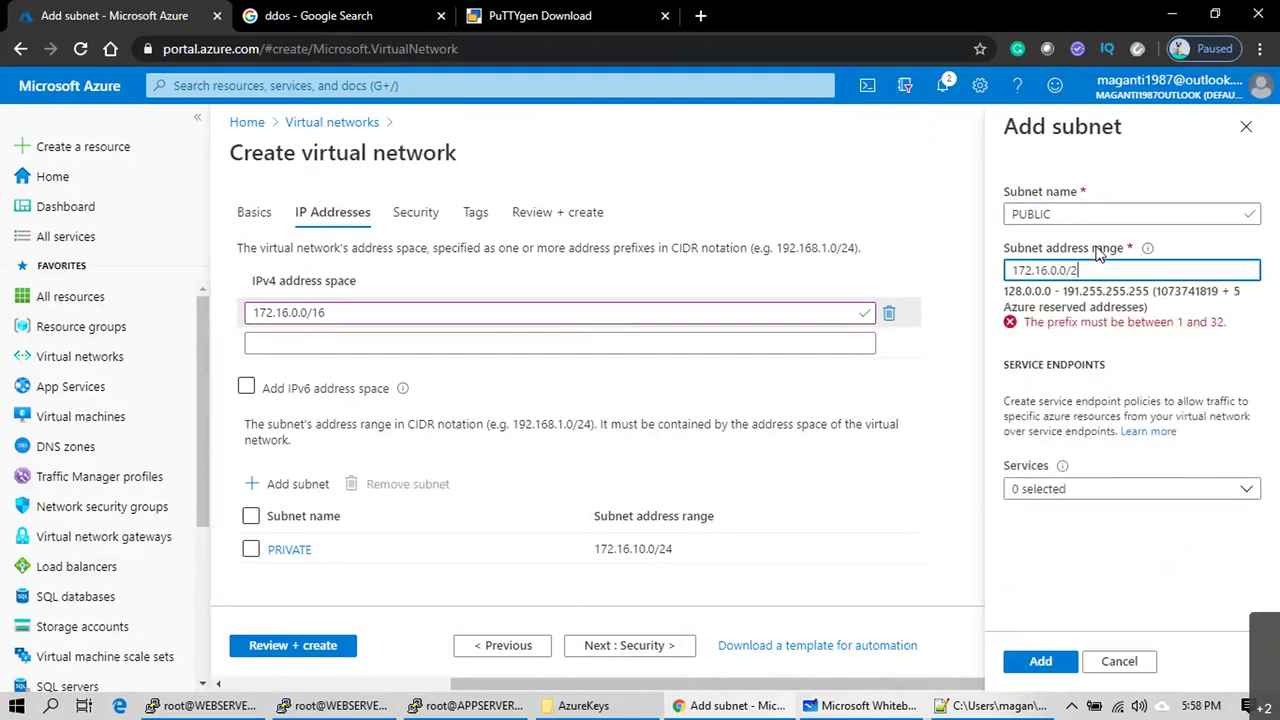
type("4")
left_click(1178, 544)
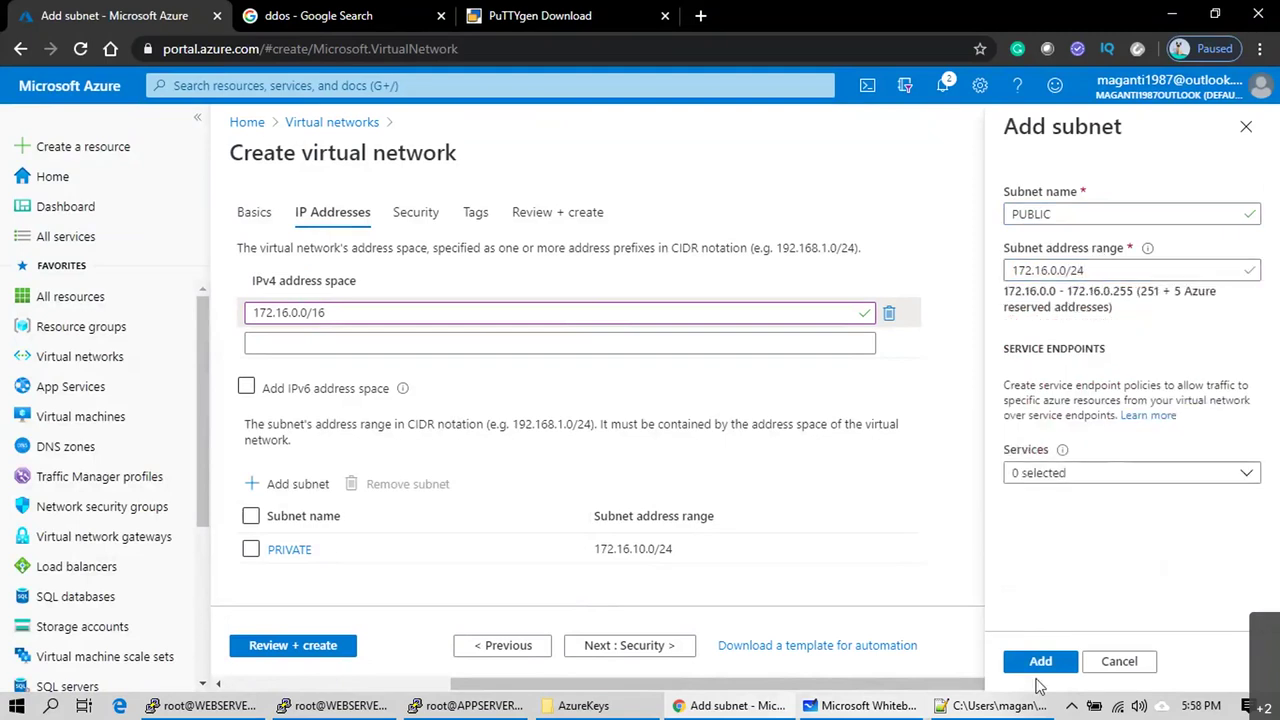
left_click(1040, 663)
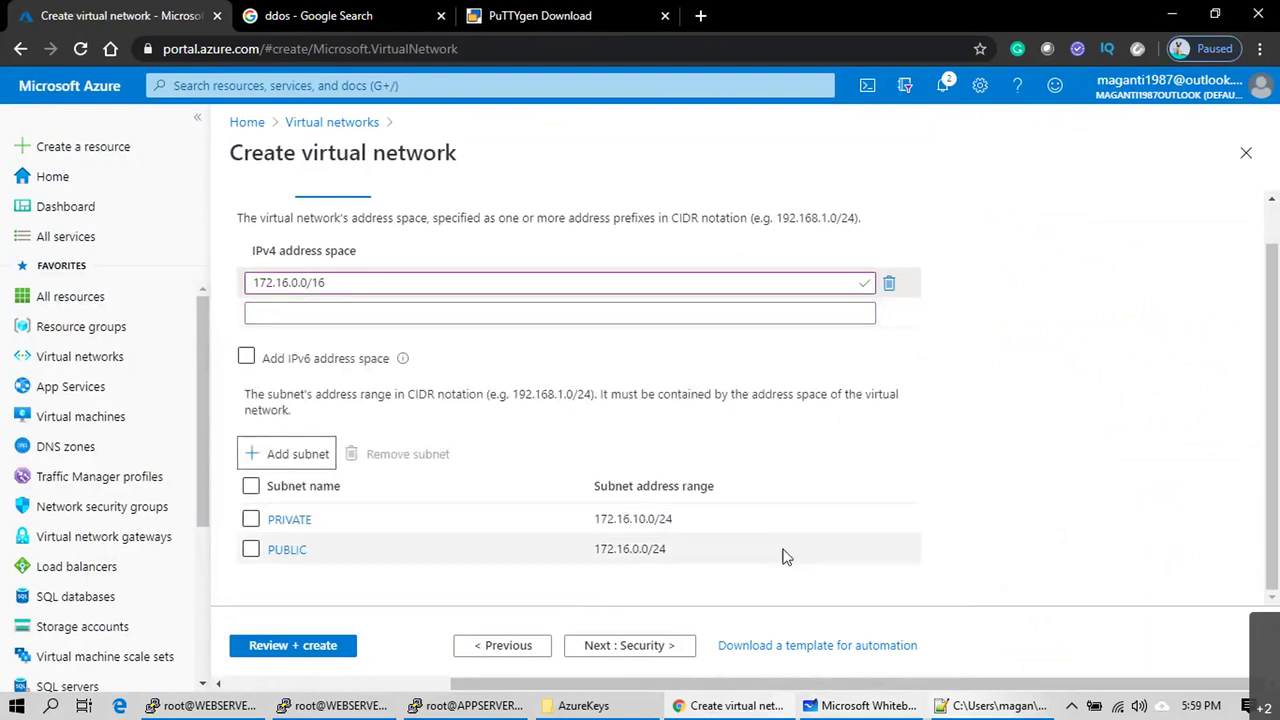
Step: Try to define a subnet named ABC with the address range 172.17.0.0/24, outside the network's address space
left_click(390, 282)
left_click_drag(390, 282, 250, 283)
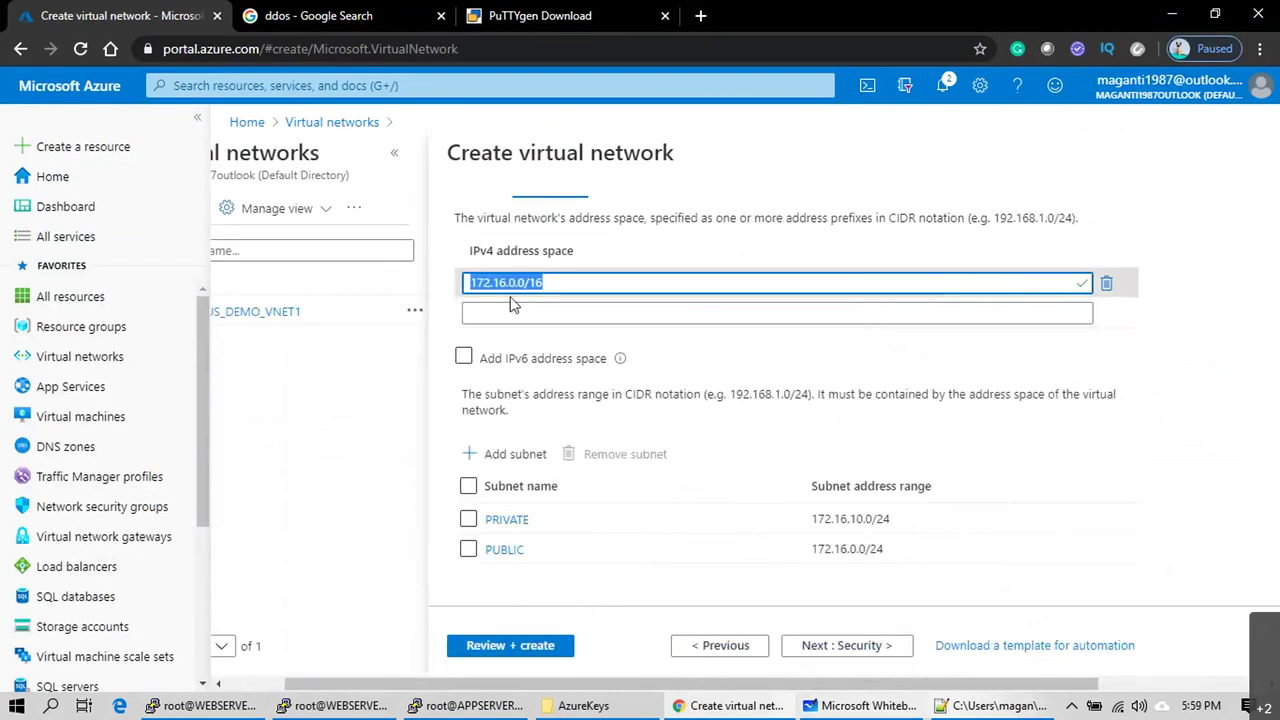
left_click(513, 463)
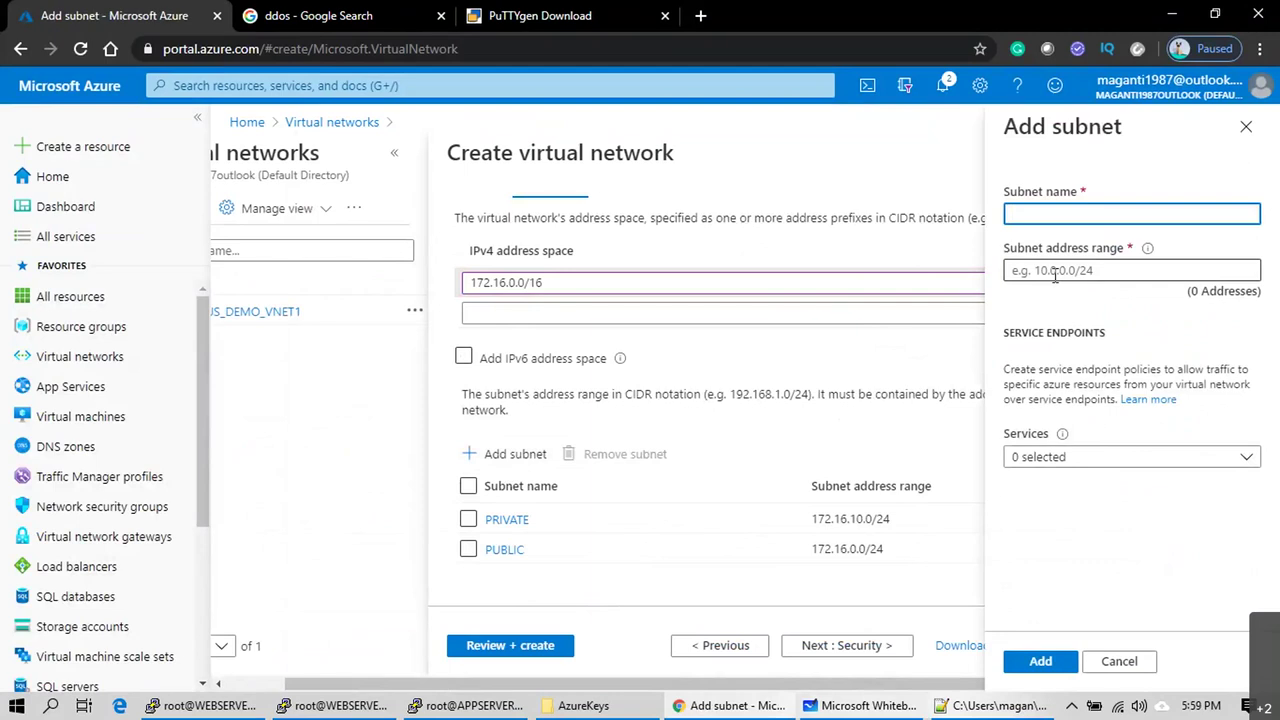
type("ABC")
left_click(1055, 270)
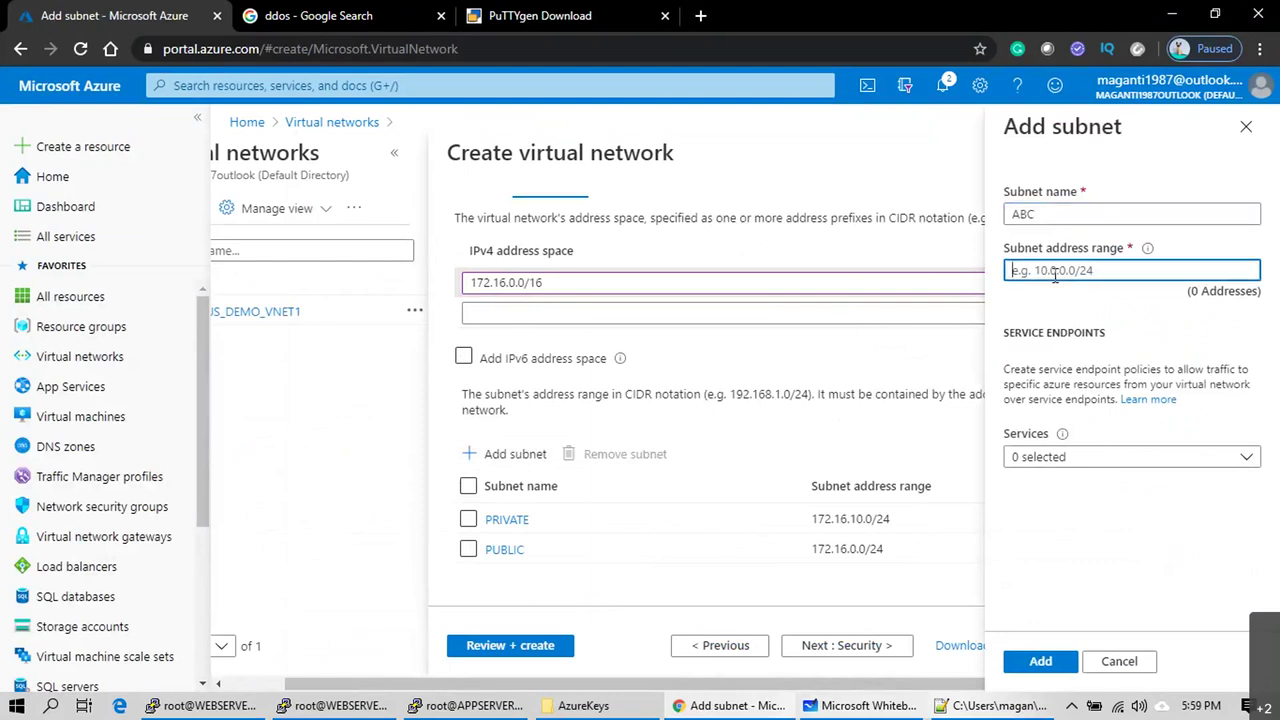
type("172.1")
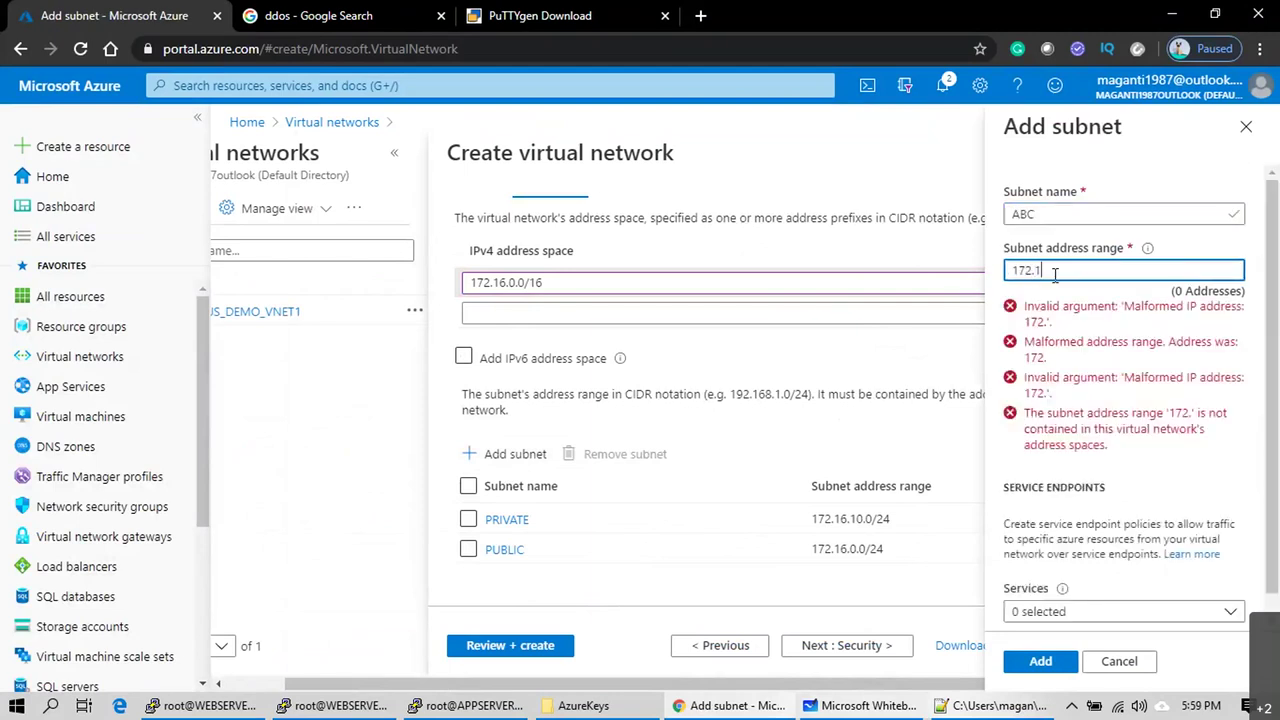
type("7.0.0/24")
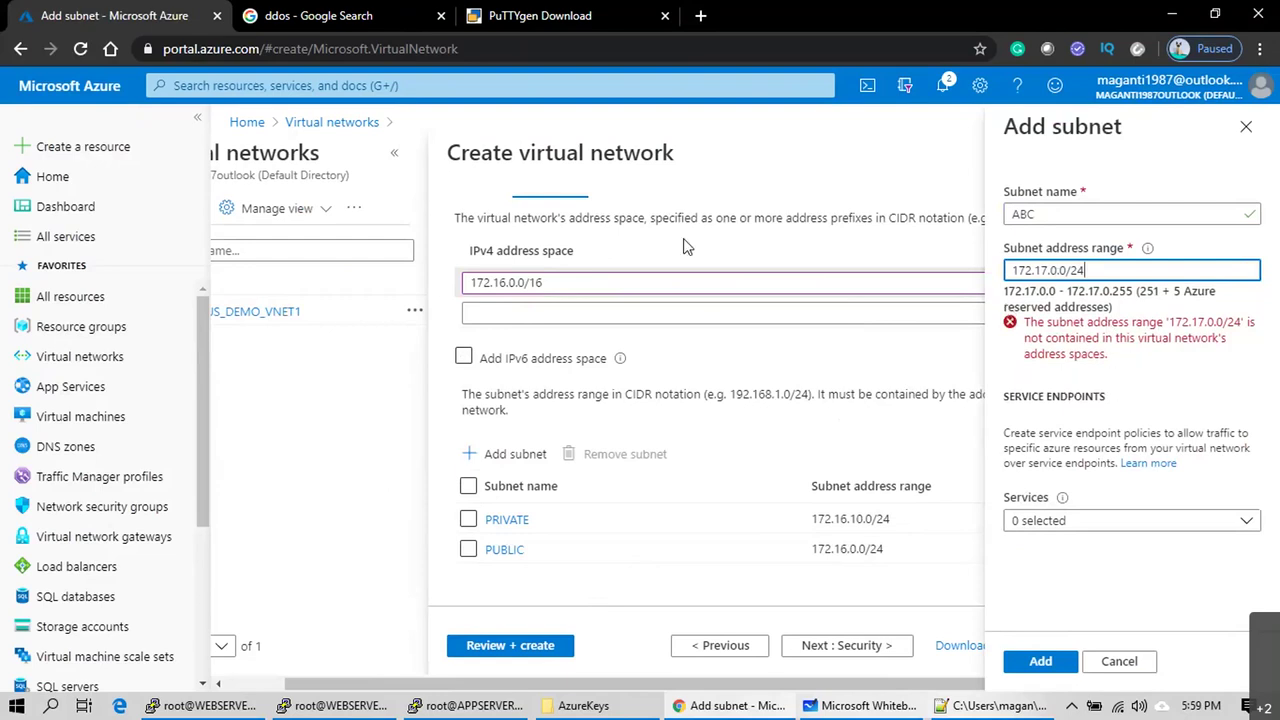
double_click(1044, 270)
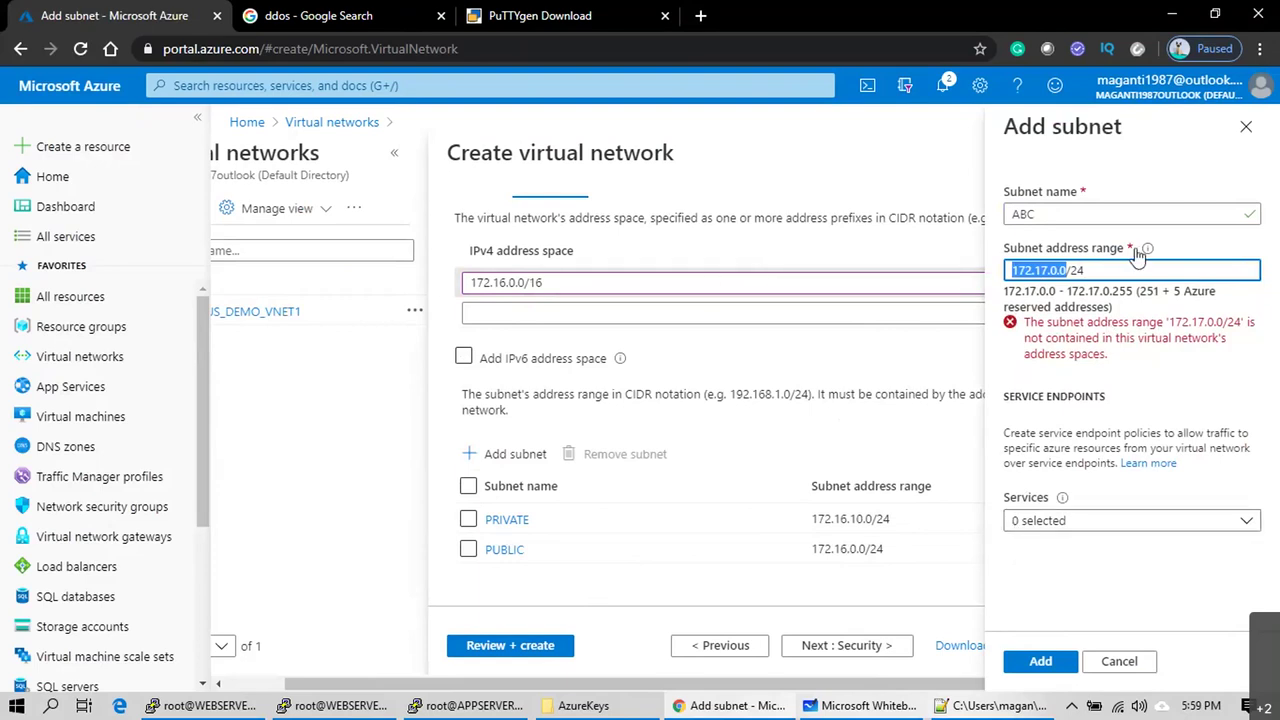
left_click(1110, 663)
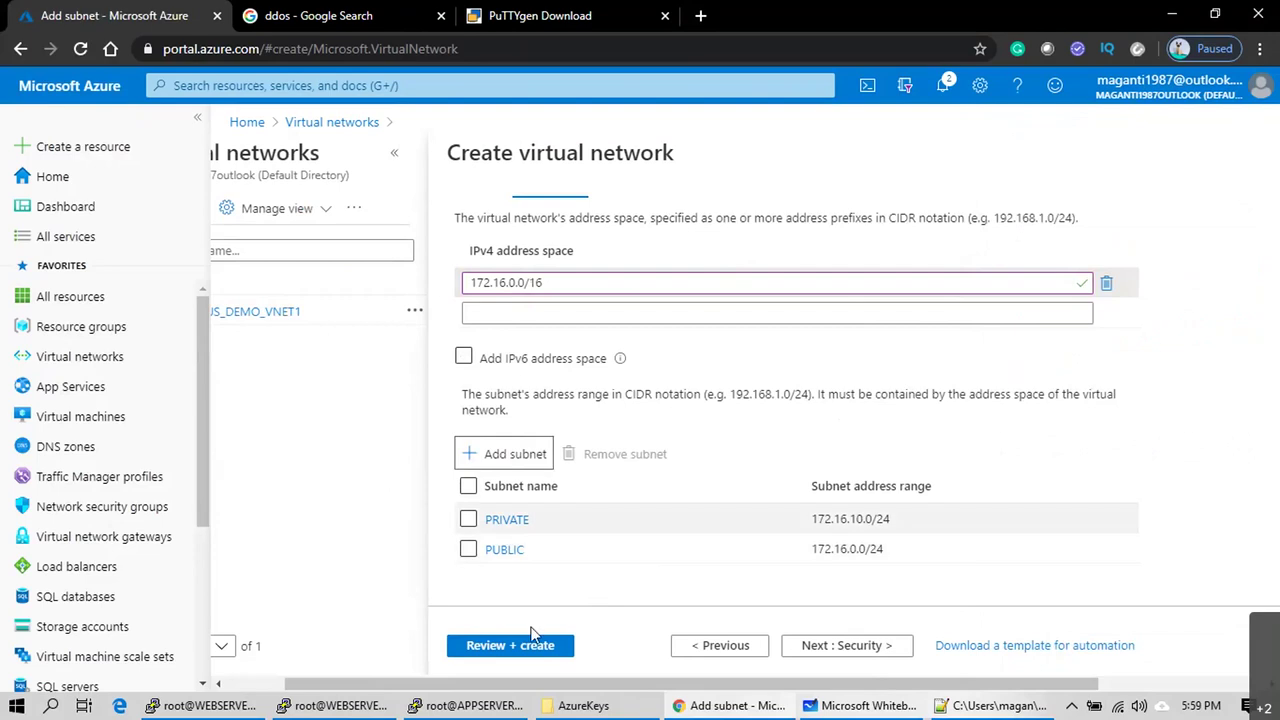
Step: Keep the default security settings, then validate and create the virtual network AZ_EUS_DEMO_VNET2
left_click(828, 645)
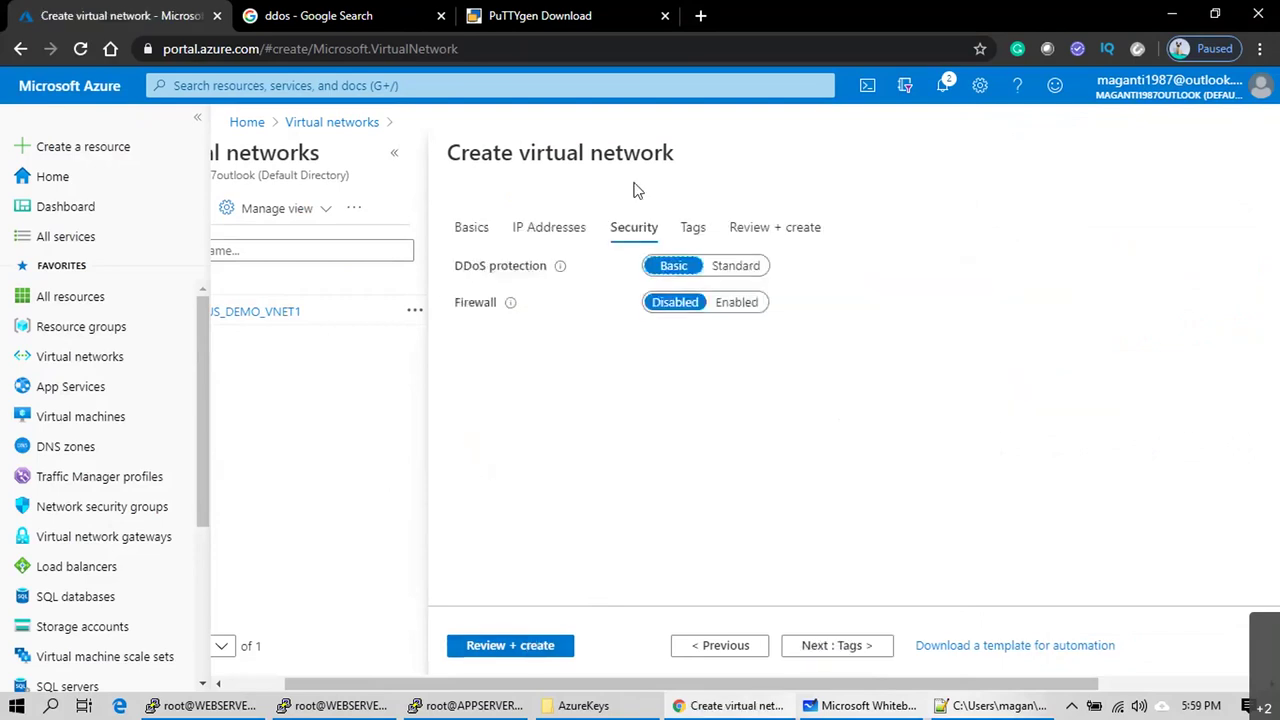
left_click(484, 645)
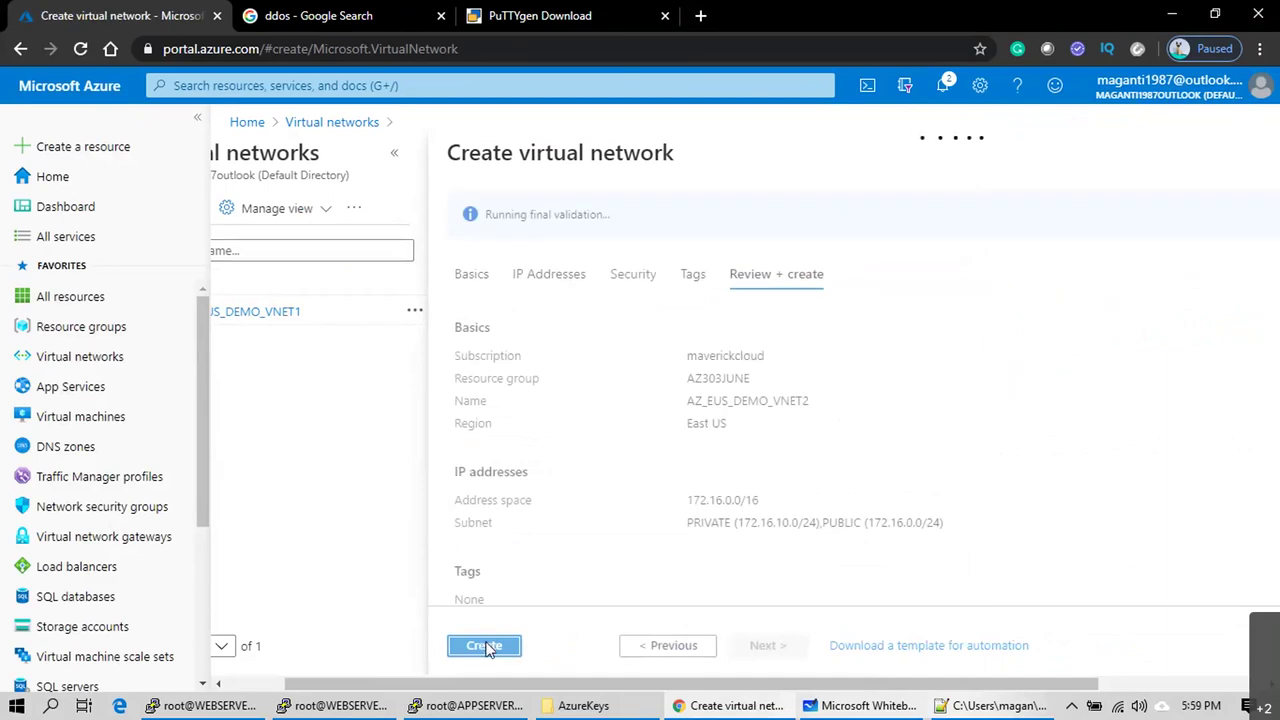
left_click(485, 646)
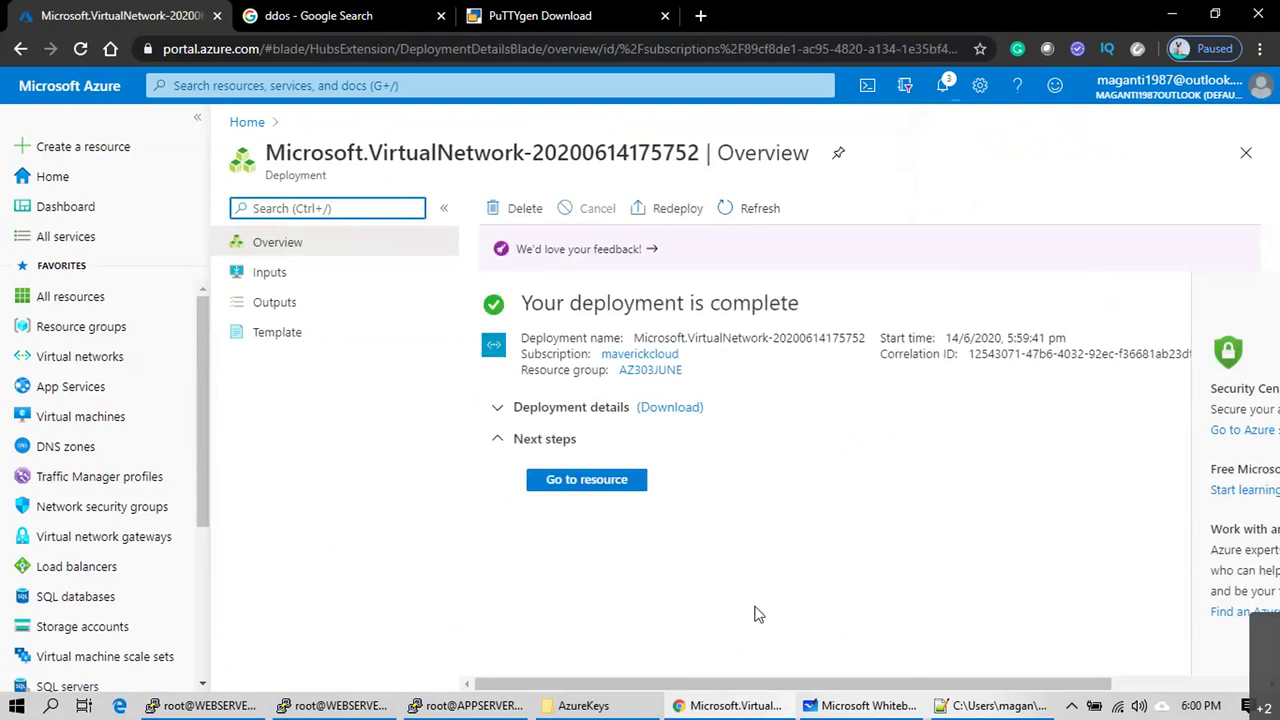
Step: Create a new blank document in Notepad++ and return to the Azure portal
left_click(1030, 706)
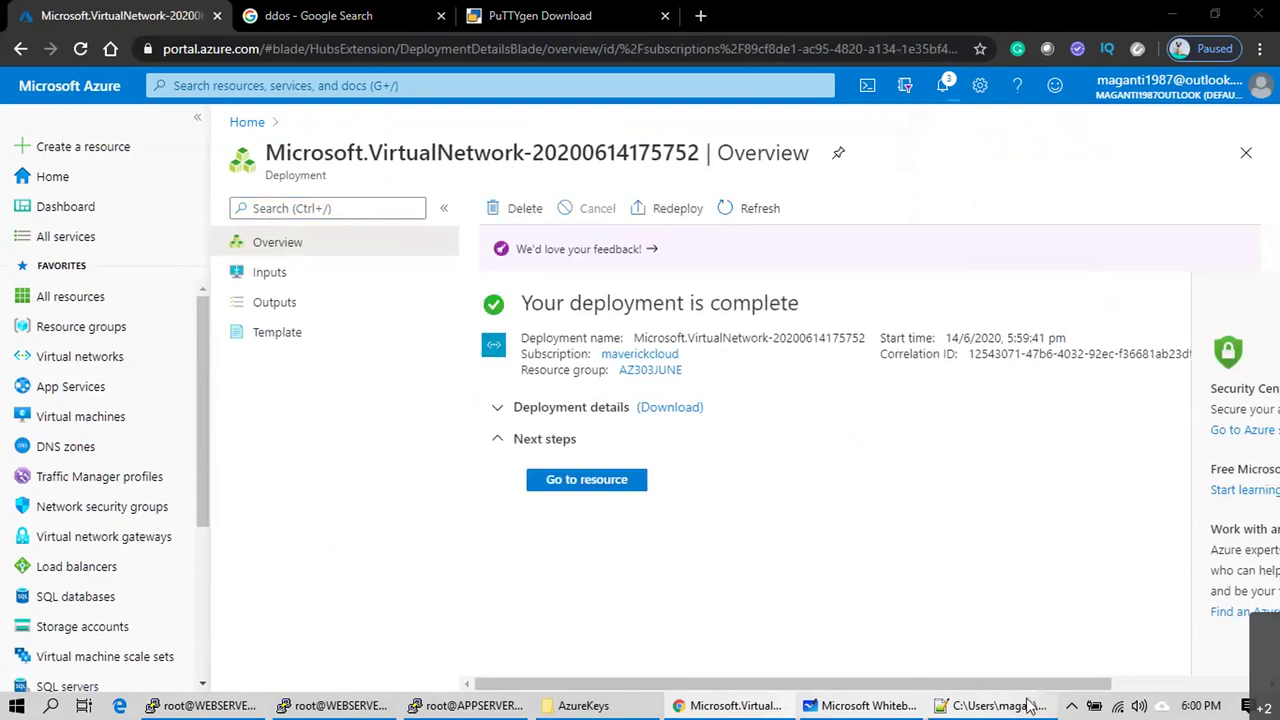
left_click(14, 51)
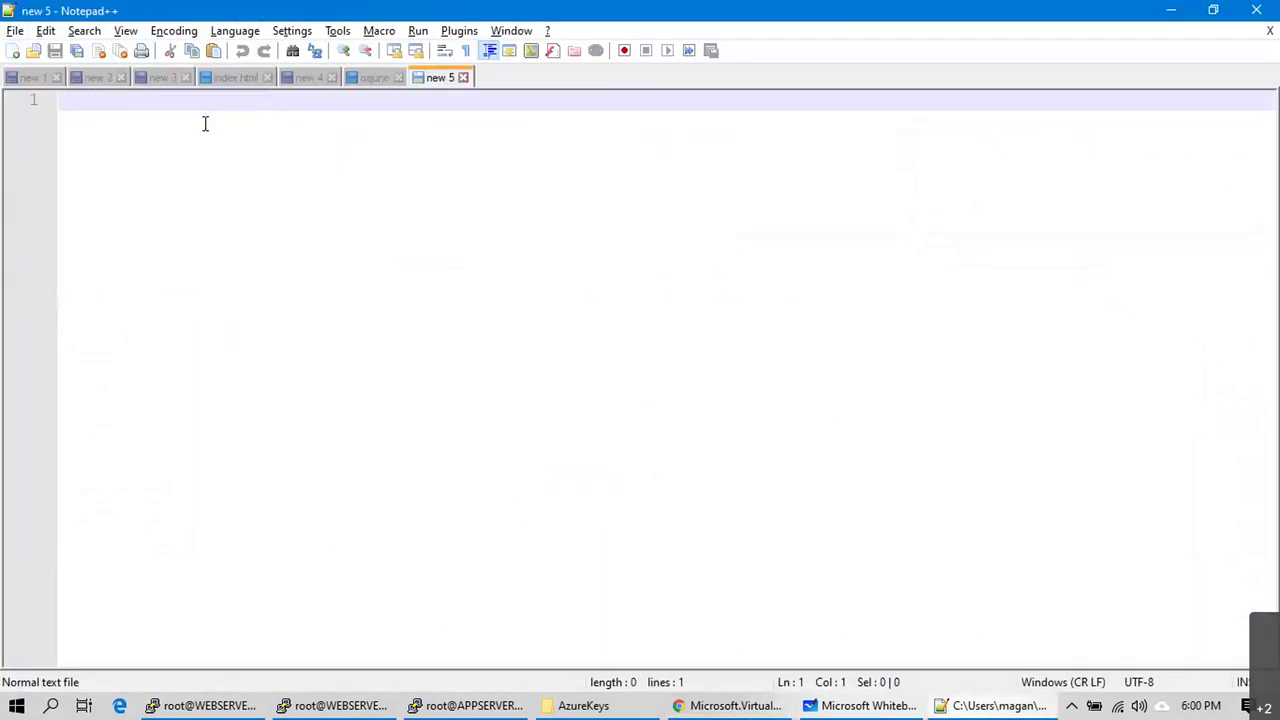
left_click(1184, 15)
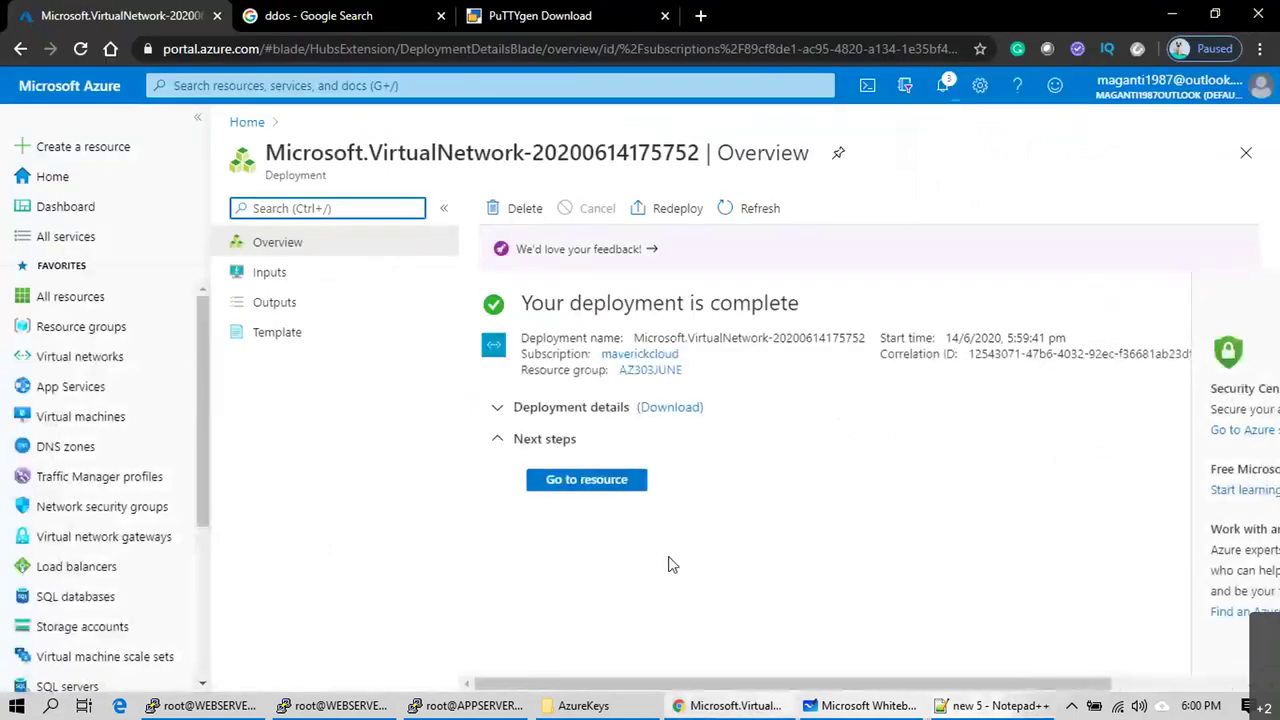
Step: Start creating a virtual machine in resource group AZ303JUNE and name it PRIVATEVM1
left_click(591, 477)
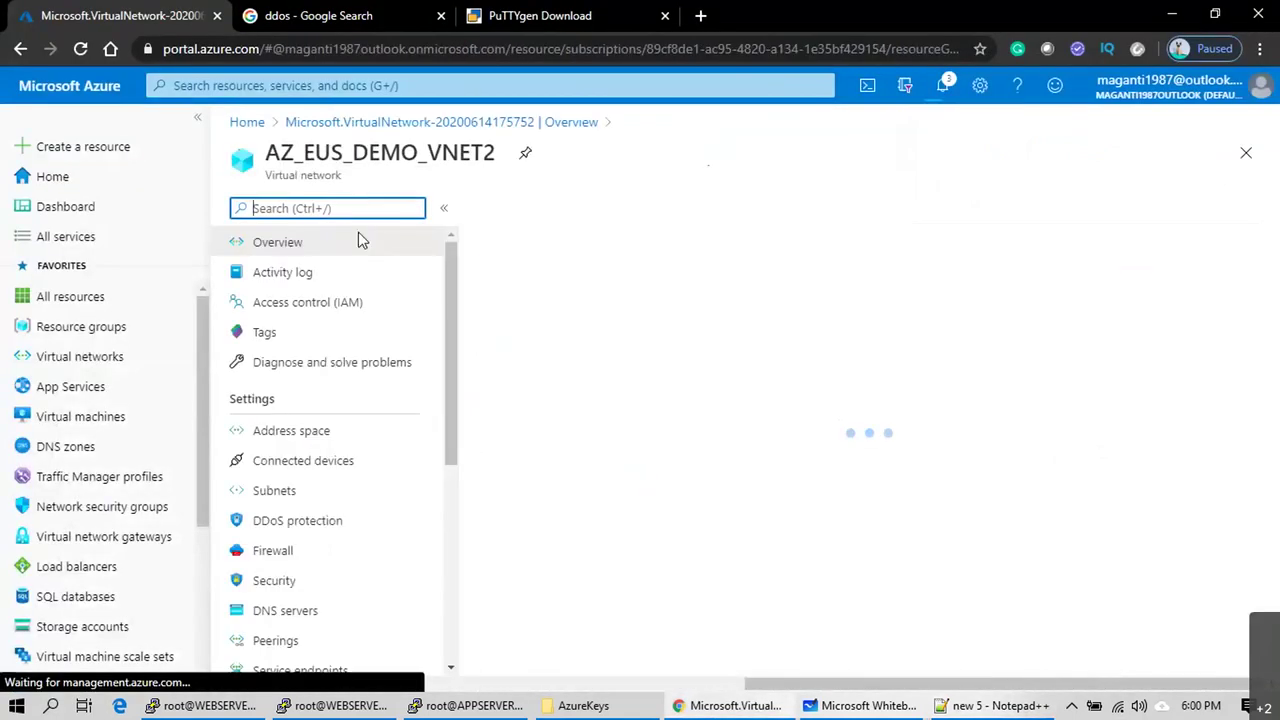
left_click(60, 416)
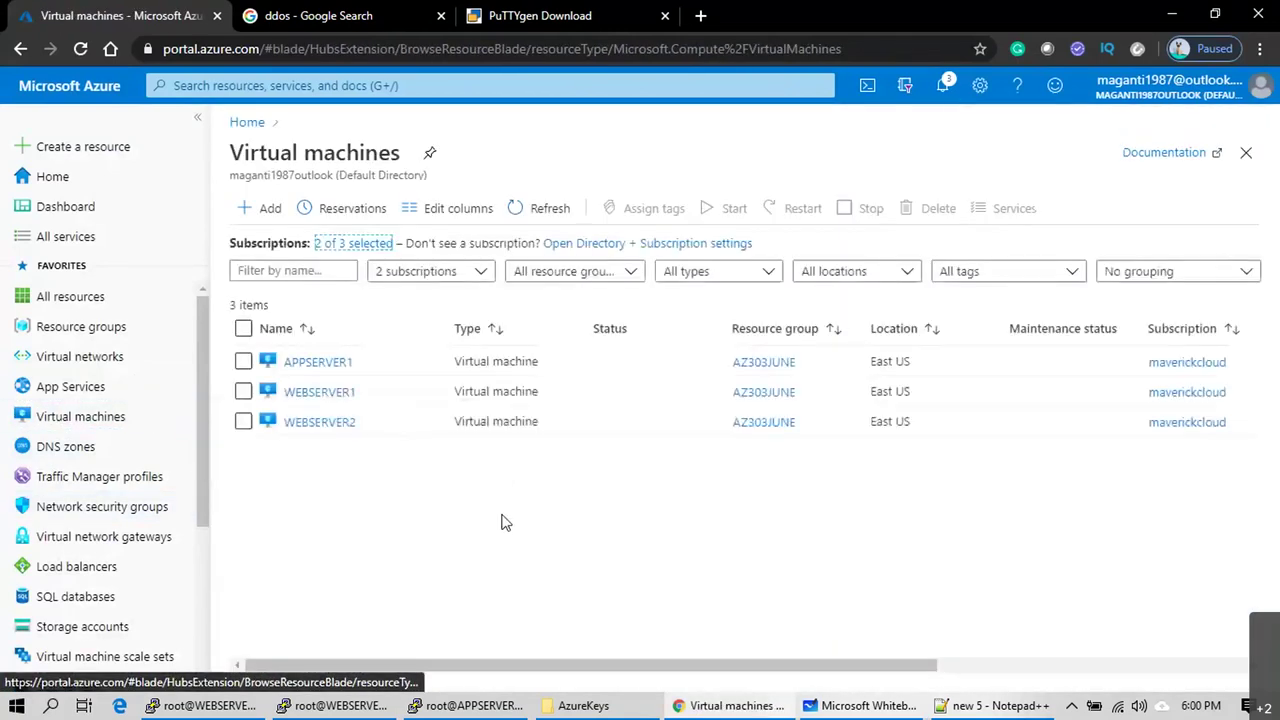
left_click(260, 208)
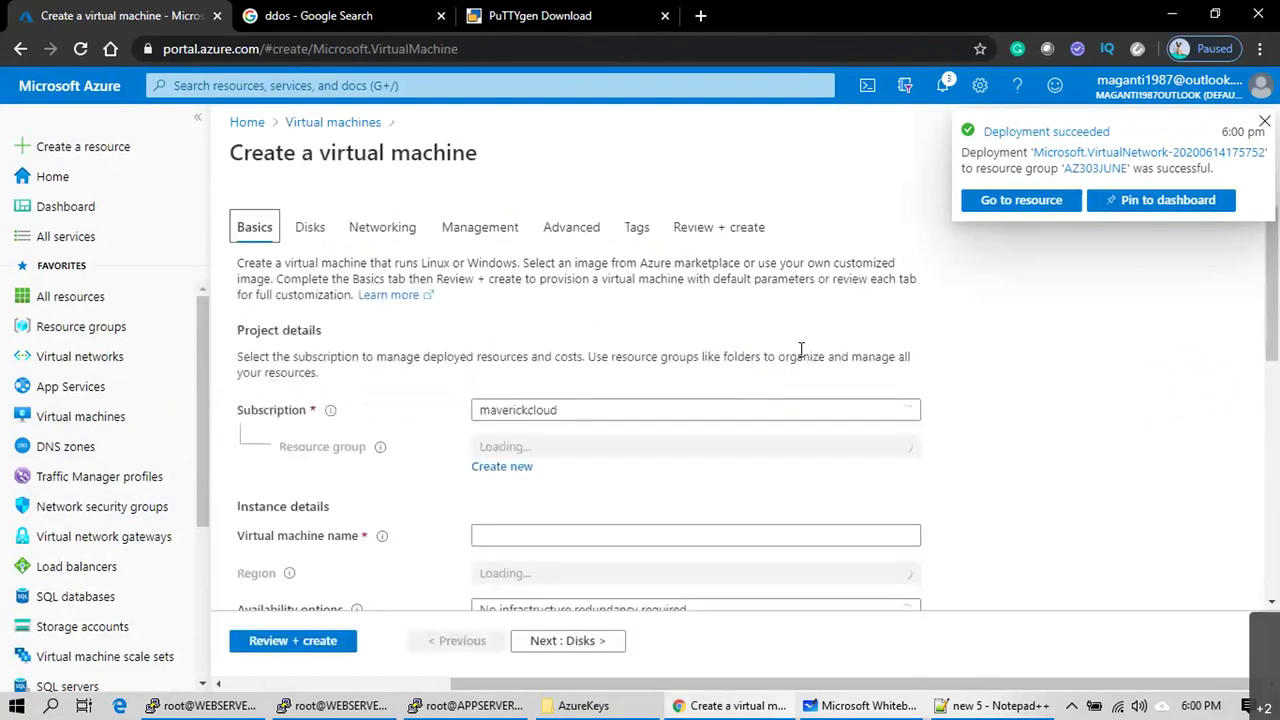
left_click(674, 450)
left_click(586, 512)
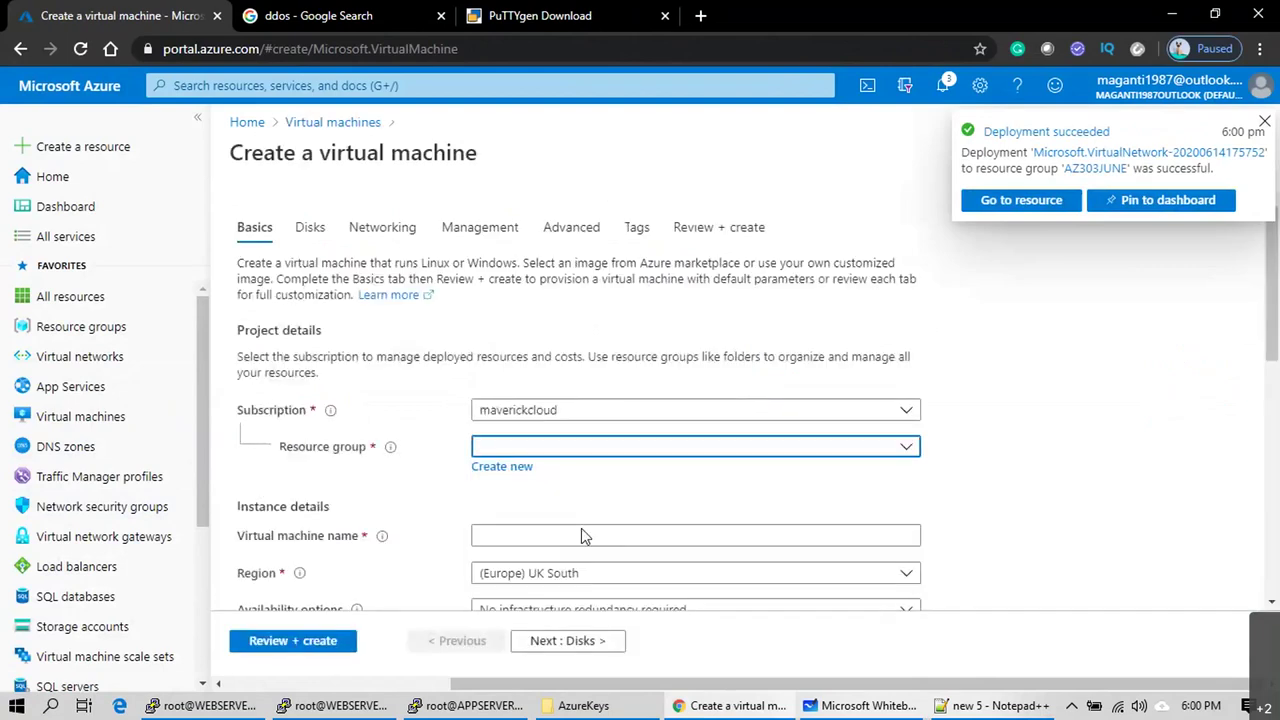
left_click(582, 536)
type("PRIVATEVM1")
scroll(1048, 495, "down", 2)
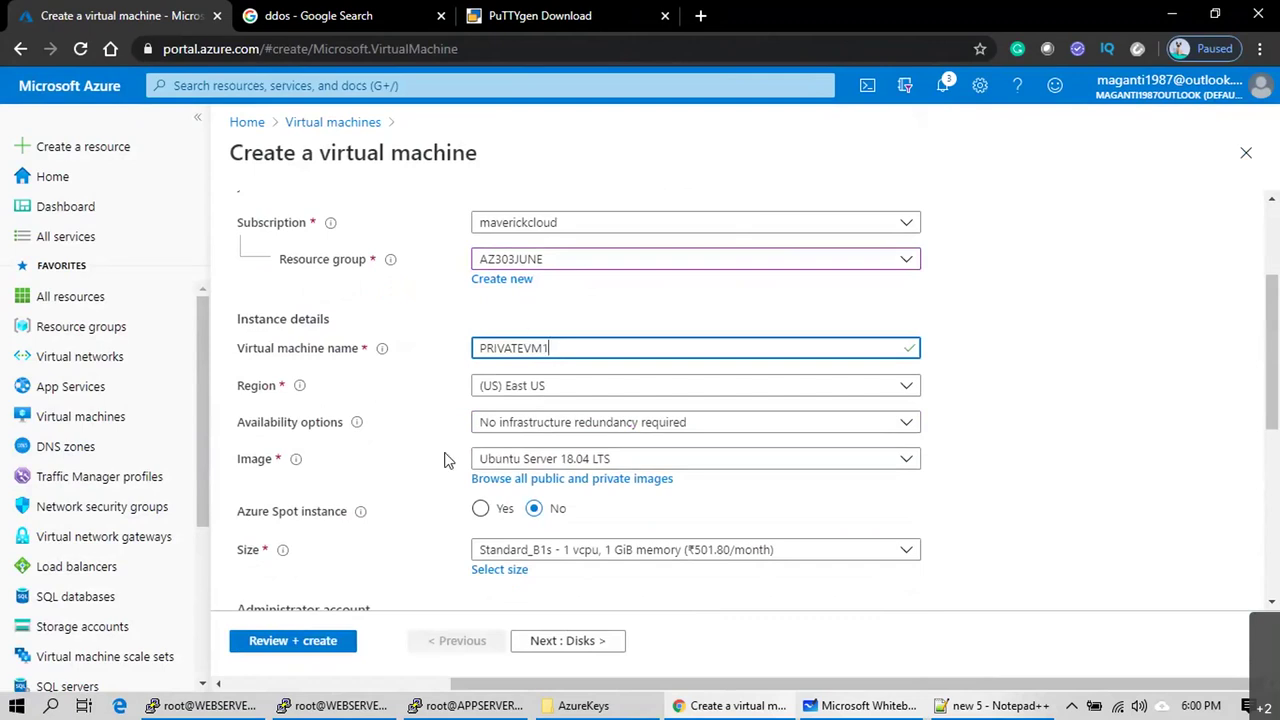
Step: After consulting the Whiteboard diagram, set the virtual machine's authentication type to Password and enter the administrator username
key("alt+Tab")
key("alt+Tab")
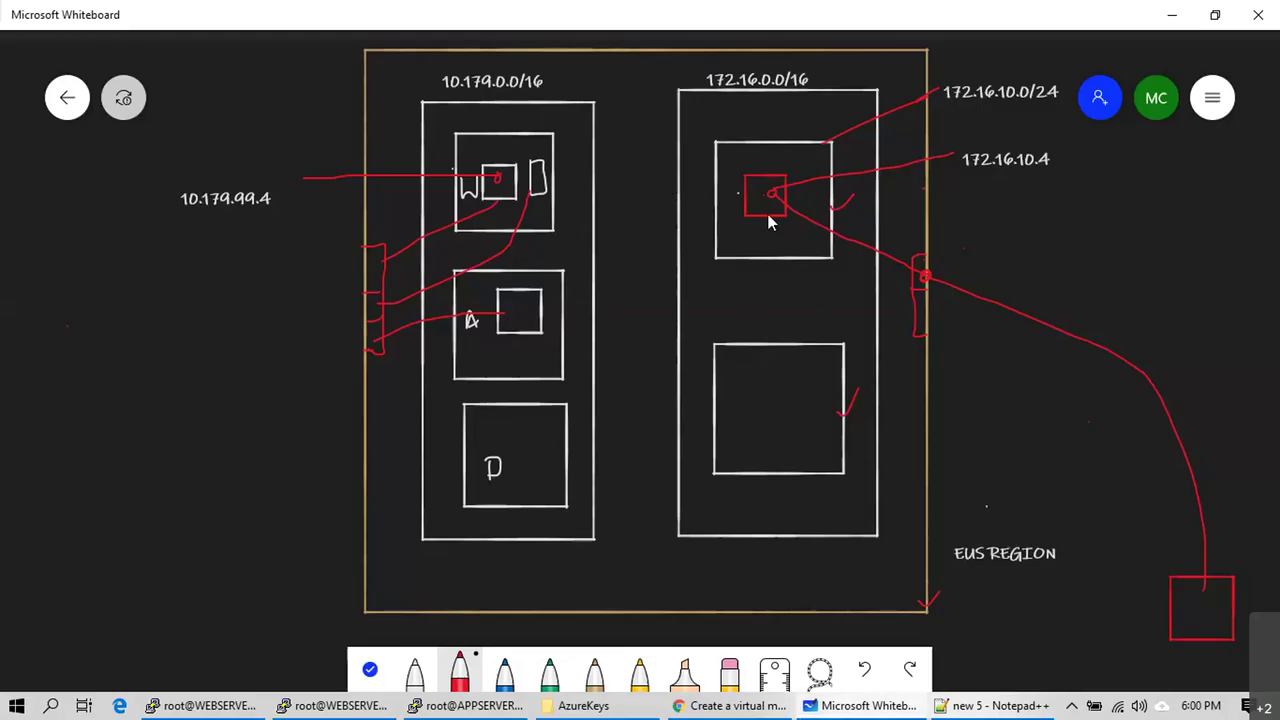
key("alt+Tab")
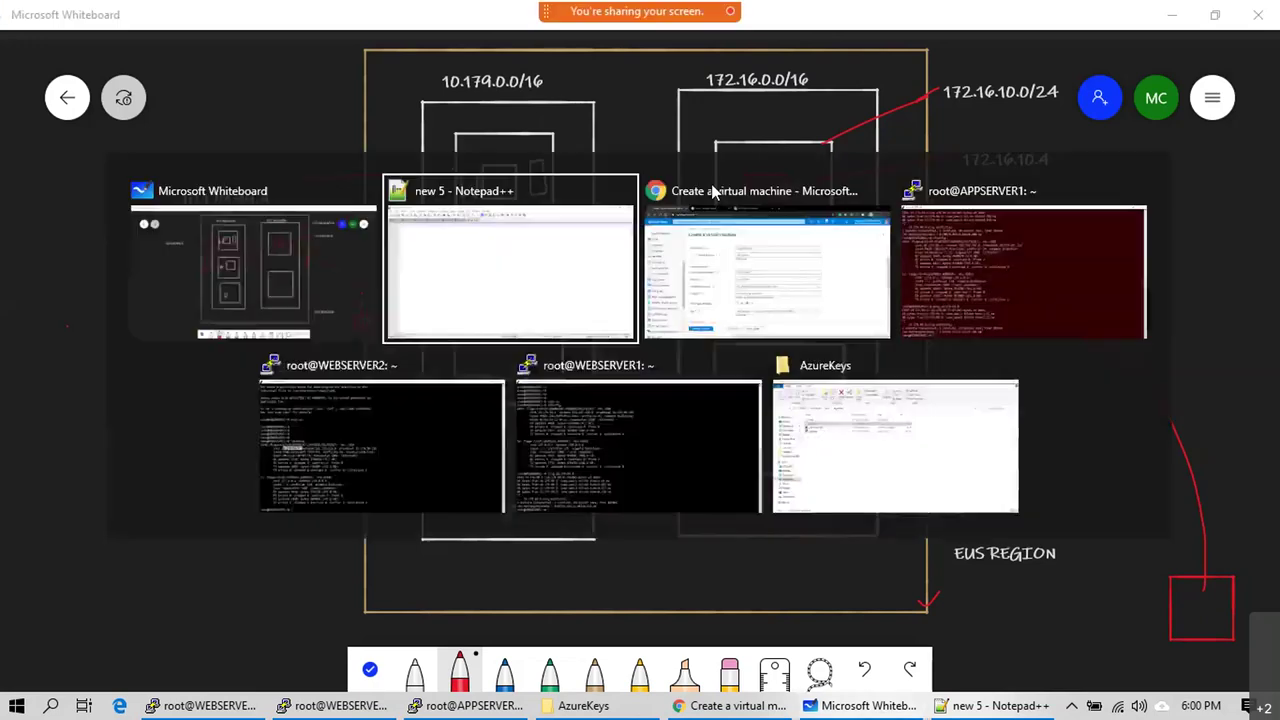
left_click(713, 191)
scroll(535, 278, "down", 2)
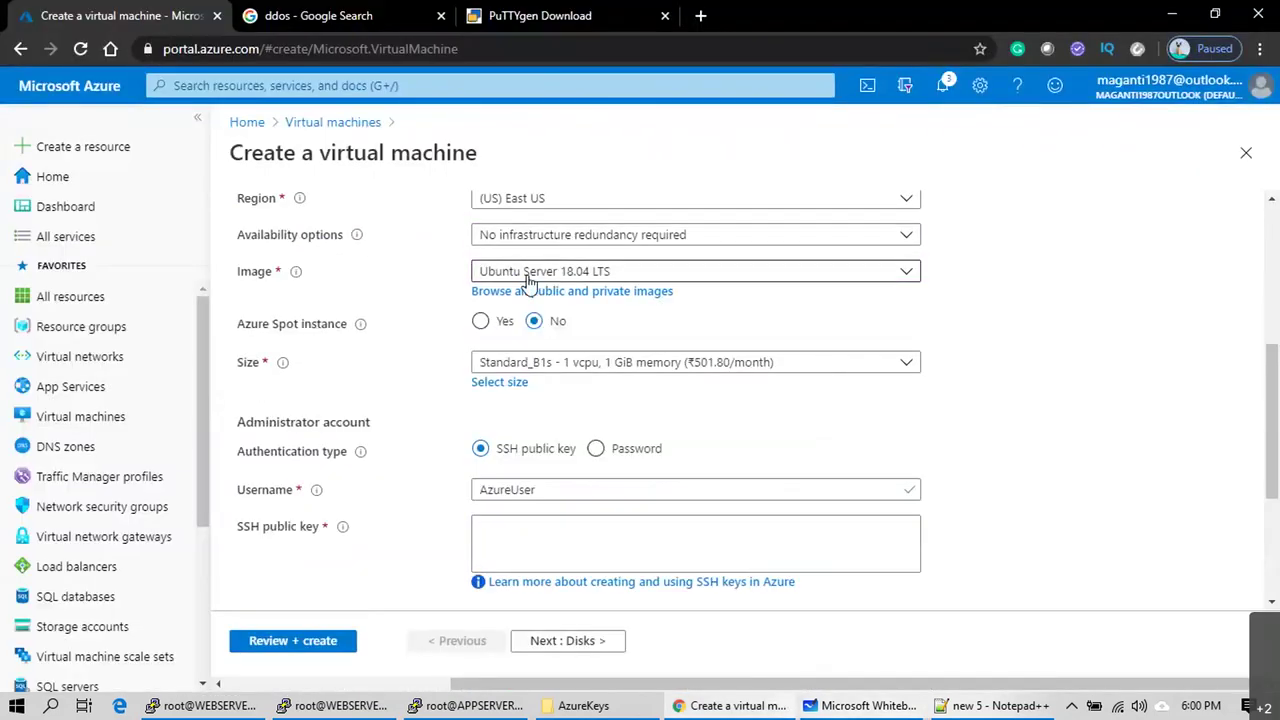
left_click(600, 452)
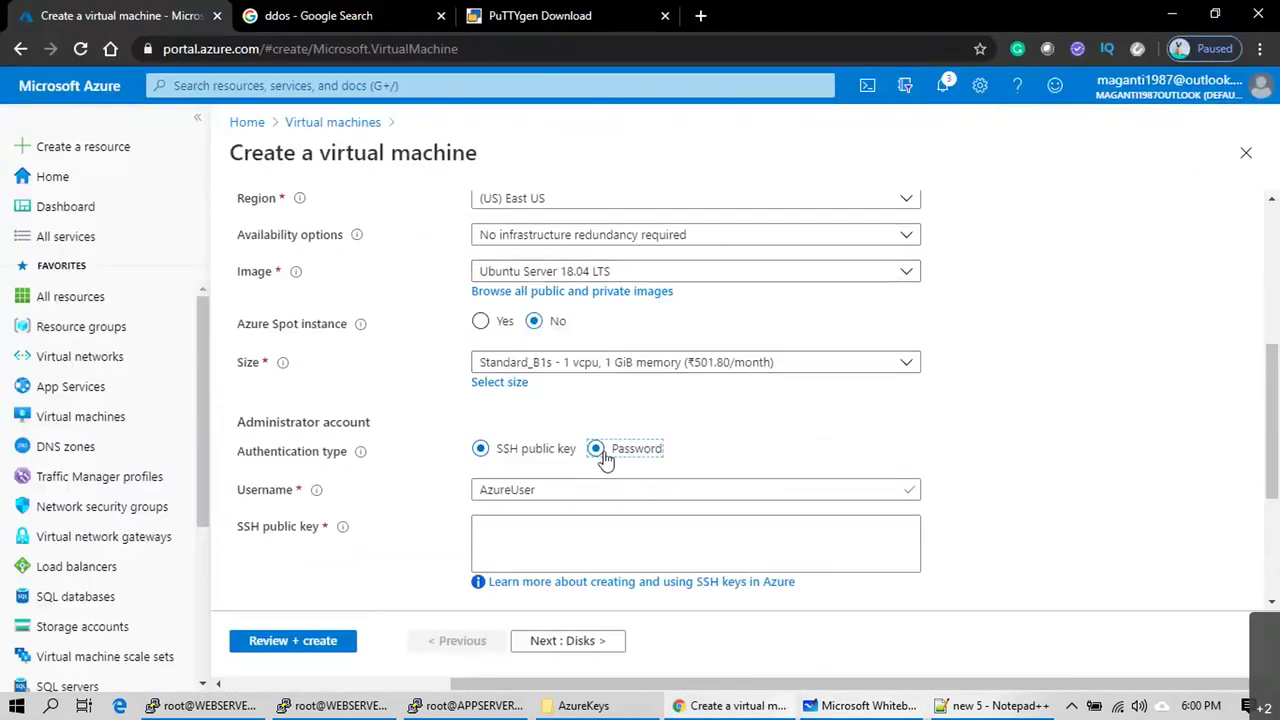
left_click_drag(586, 486, 434, 491)
type("sree")
key("Tab")
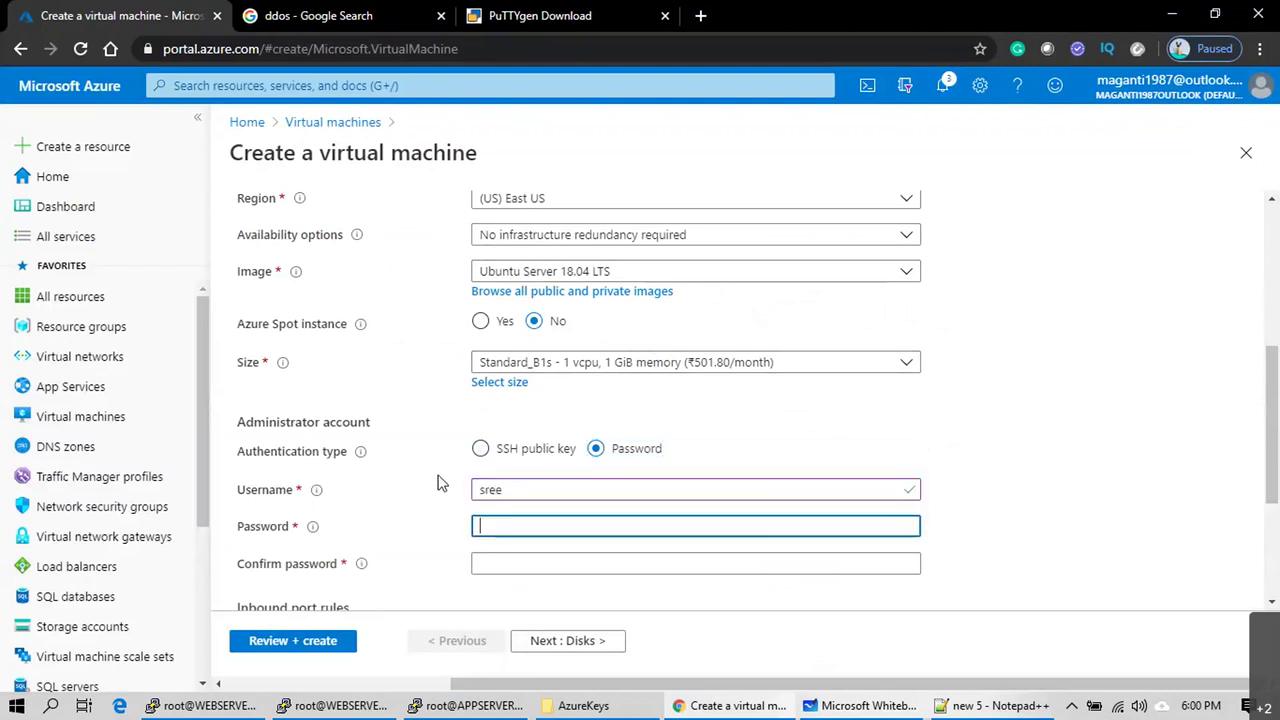
Step: Enter the administrator account password and repeat it in the confirmation field
type("**************")
key("Tab")
type("***")
key("BackSpace")
key("BackSpace")
key("BackSpace")
type("********")
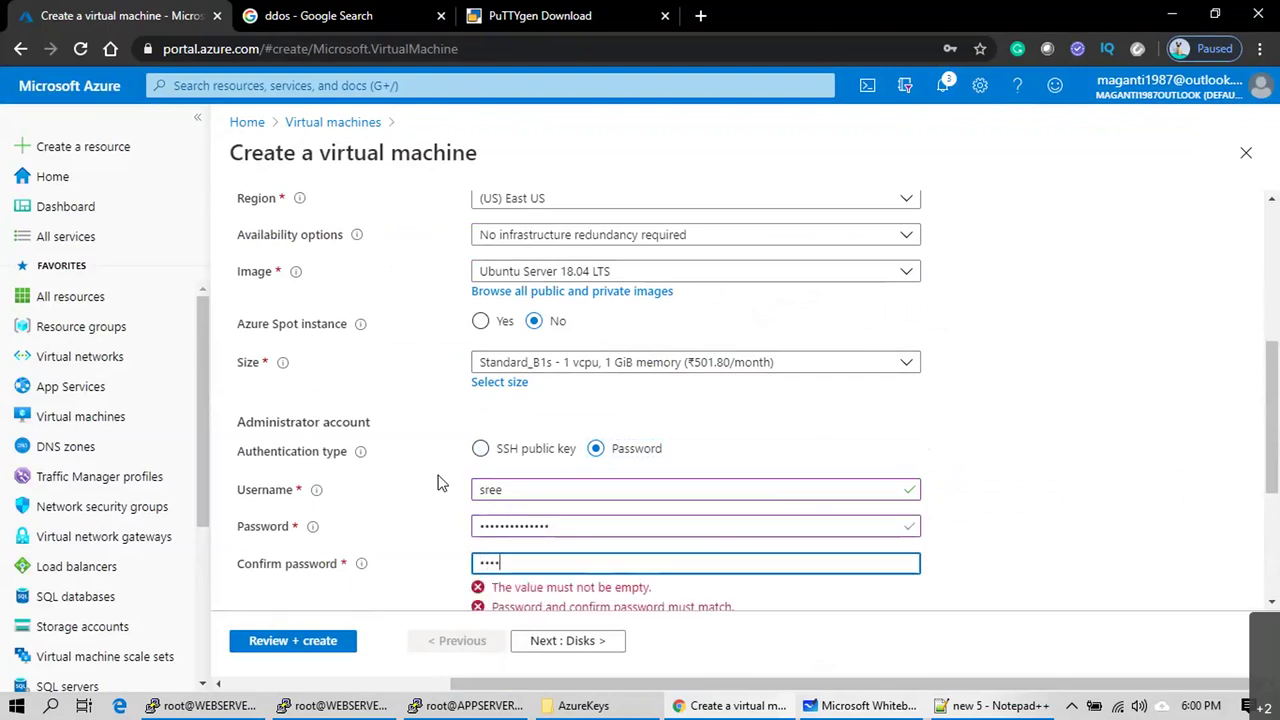
type("******")
Step: Place the virtual machine in virtual network AZ_EUS_DEMO_VNET2 on the PRIVATE (172.16.10.0/24) subnet
scroll(871, 480, "down", 3)
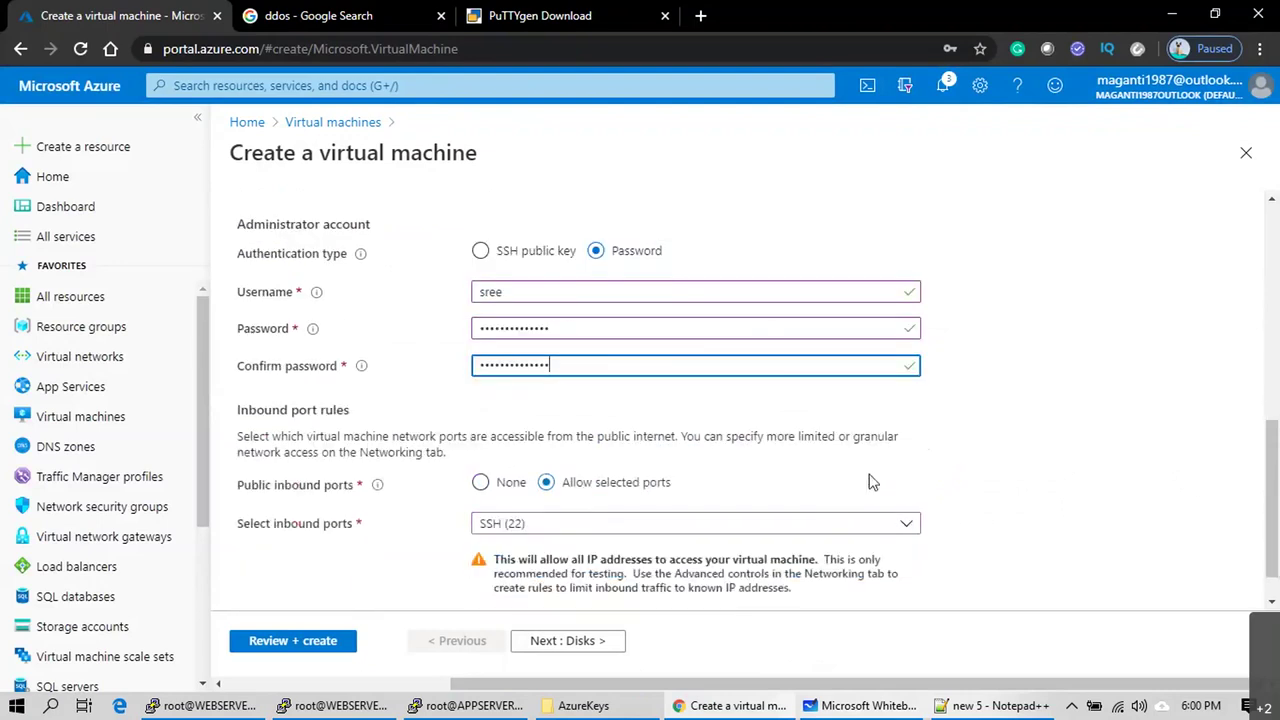
left_click(580, 640)
left_click(381, 229)
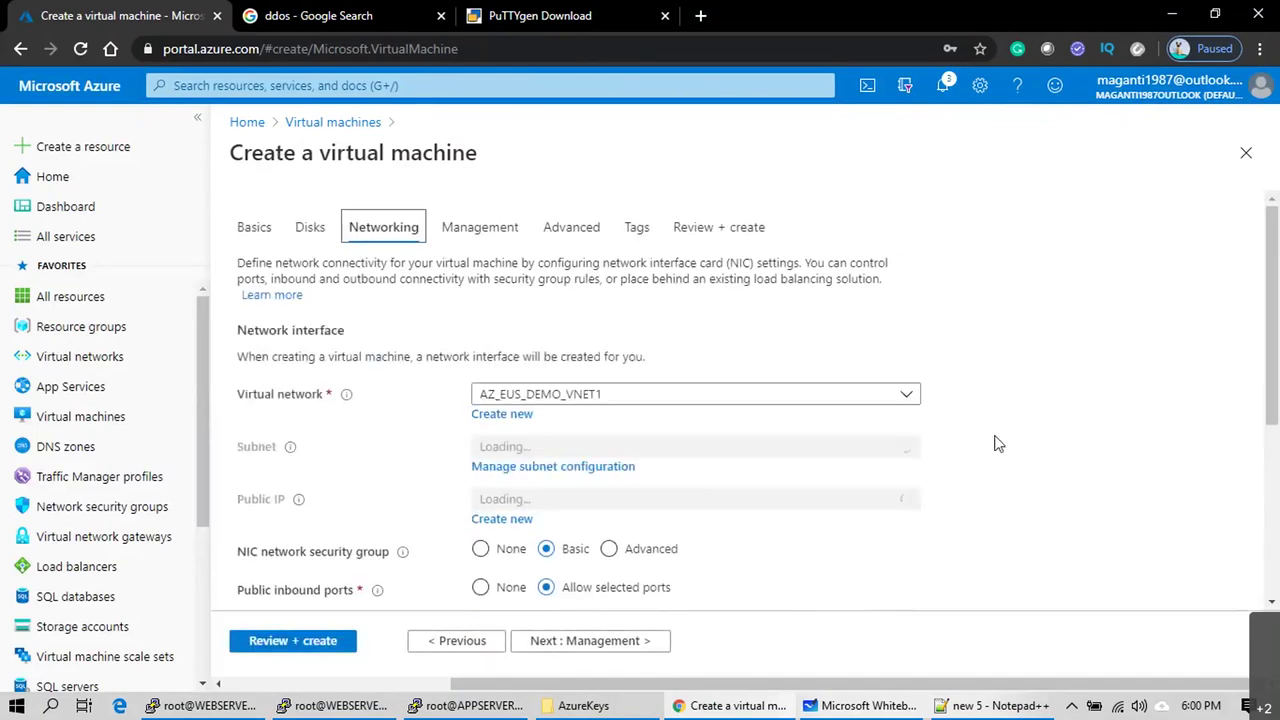
left_click(614, 400)
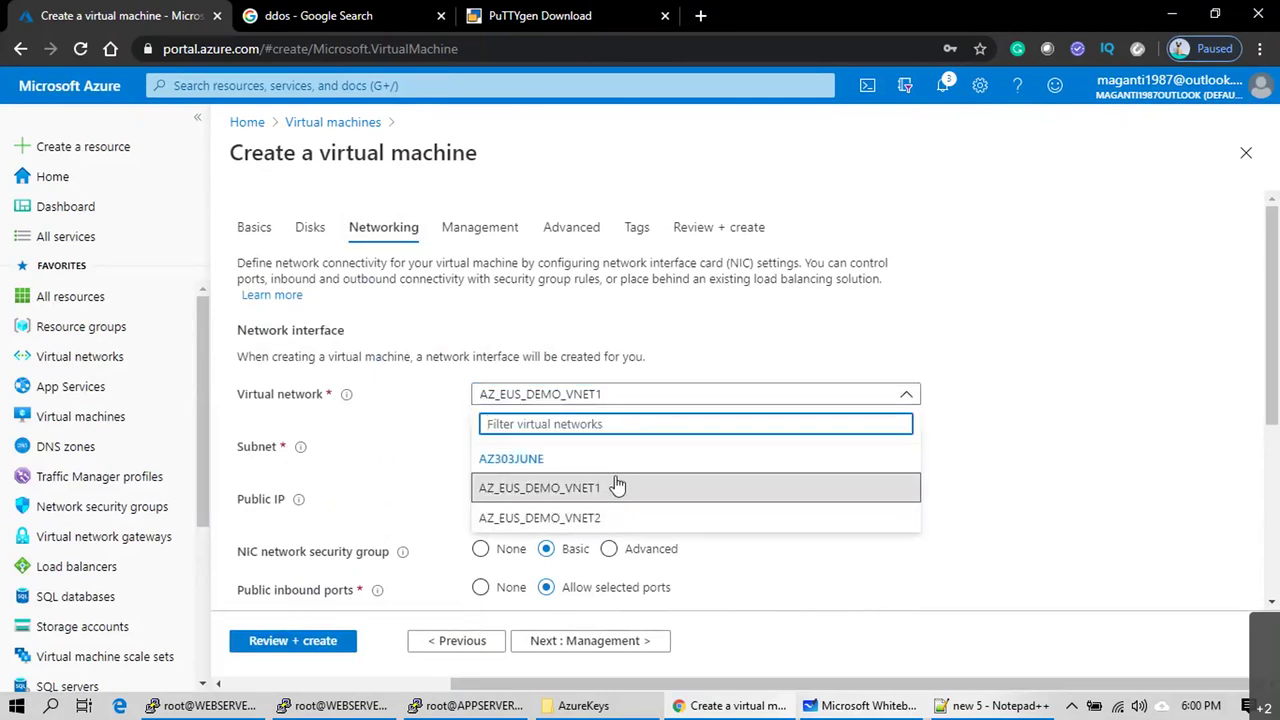
left_click(522, 397)
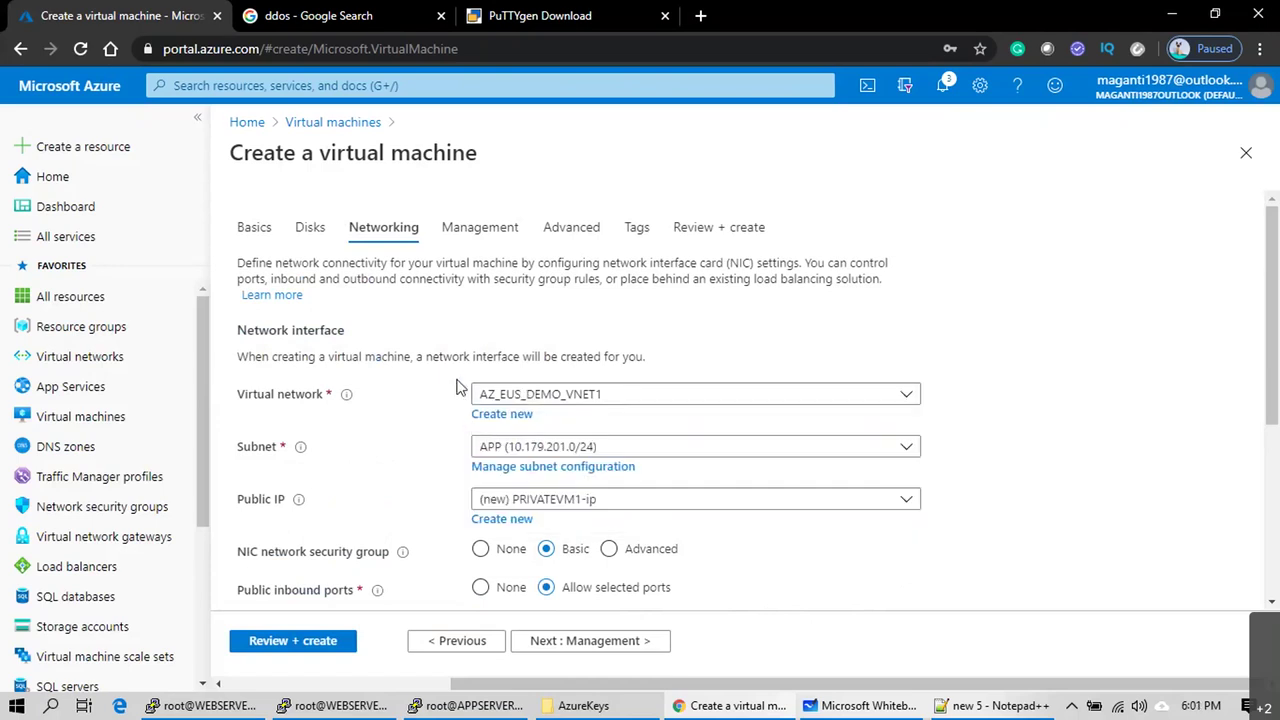
left_click(594, 399)
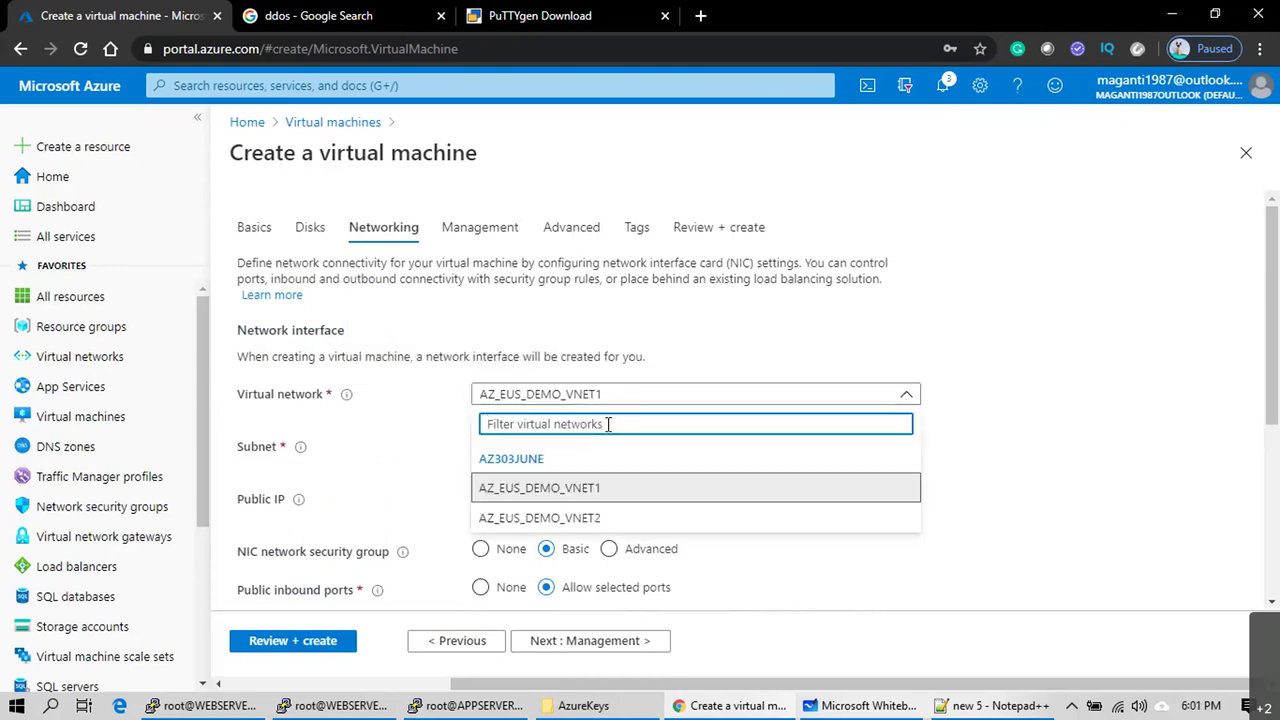
left_click(555, 517)
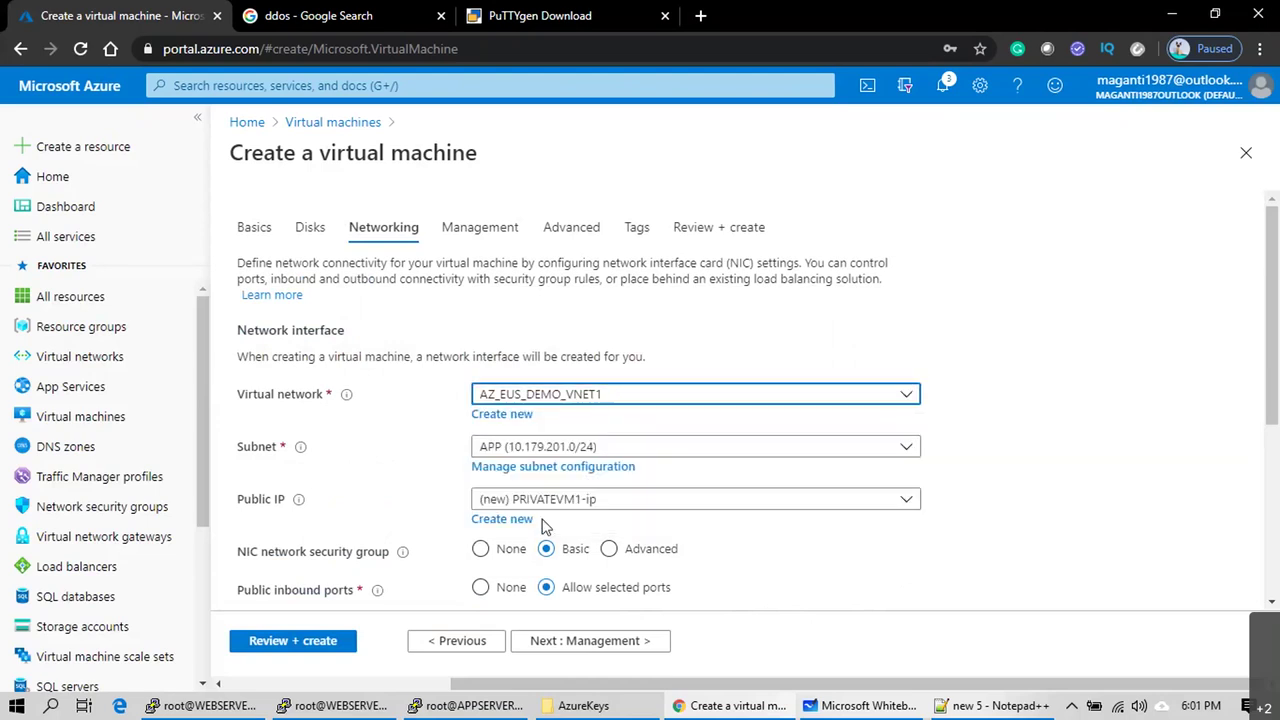
left_click(498, 450)
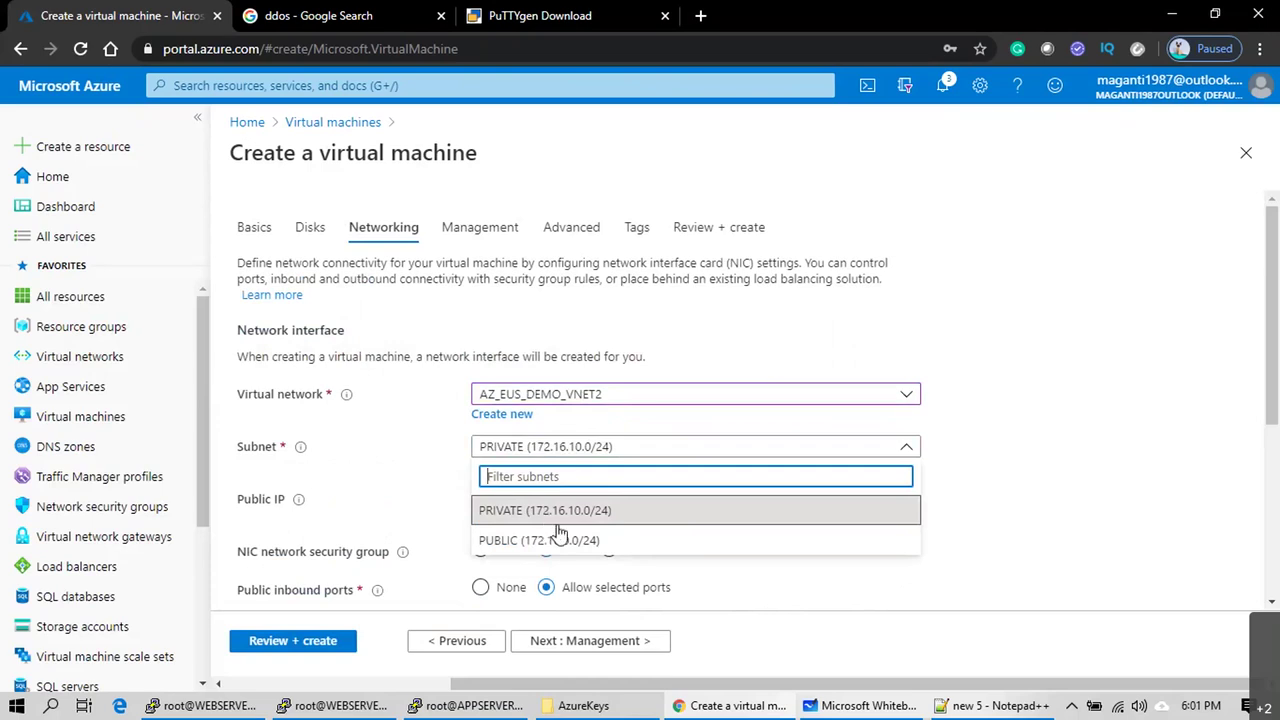
left_click(528, 512)
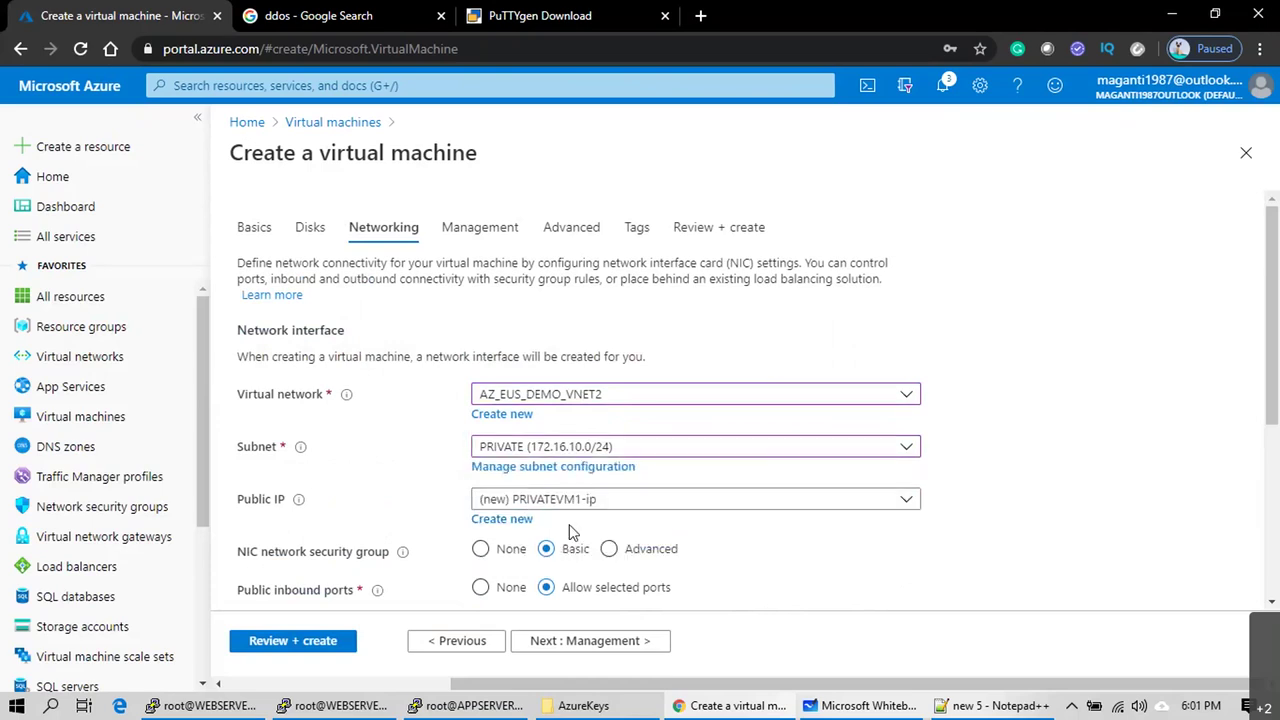
Step: Turn boot diagnostics off for the virtual machine, then validate the configuration and create it
scroll(614, 531, "down", 1)
left_click(590, 640)
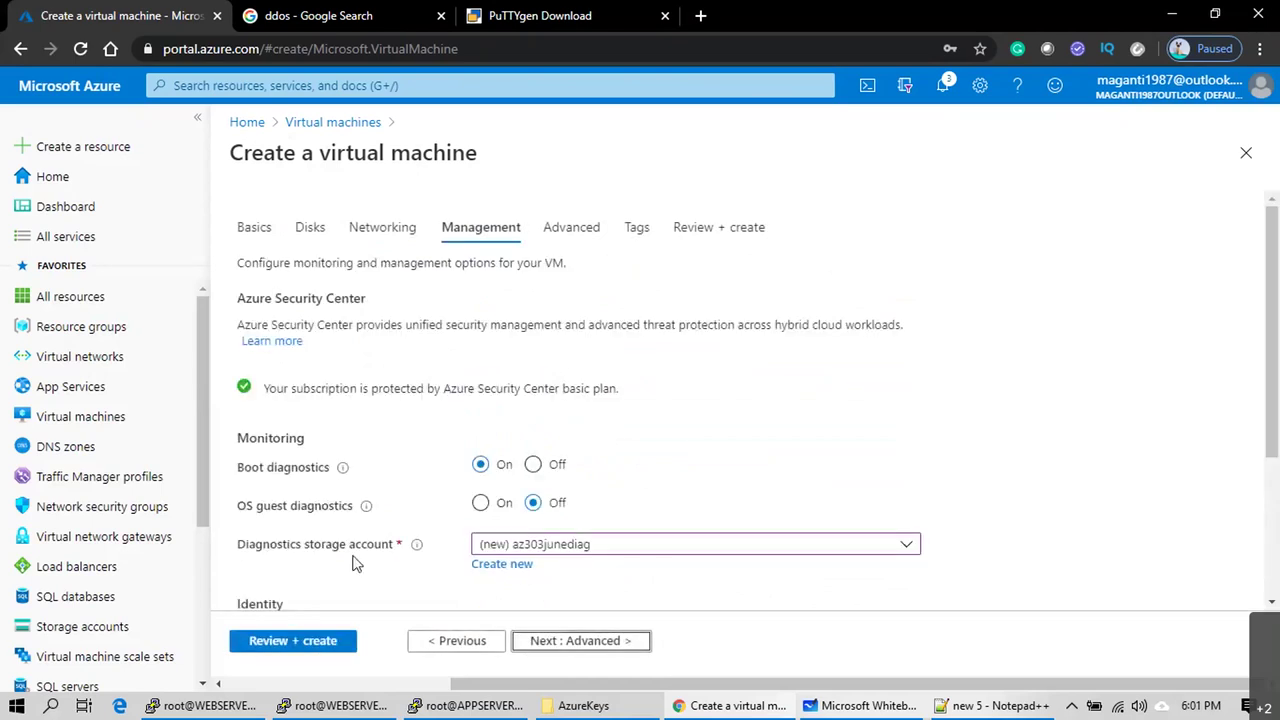
left_click(545, 466)
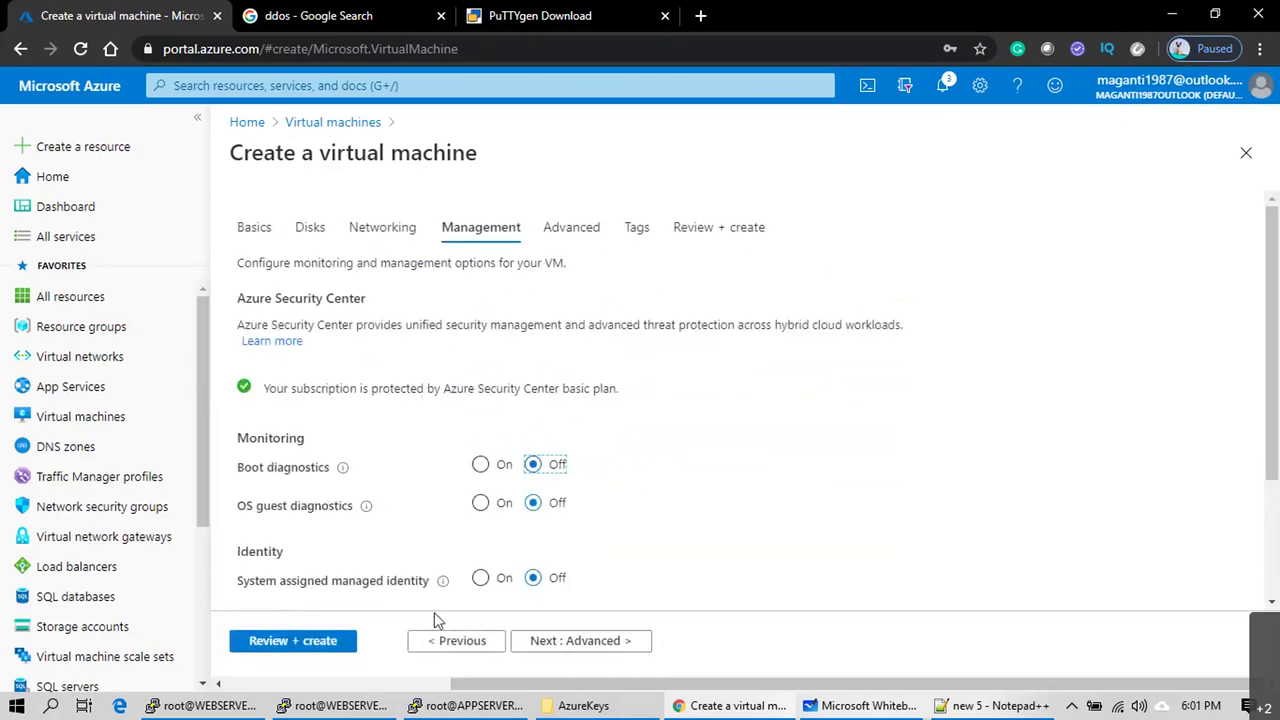
left_click(274, 642)
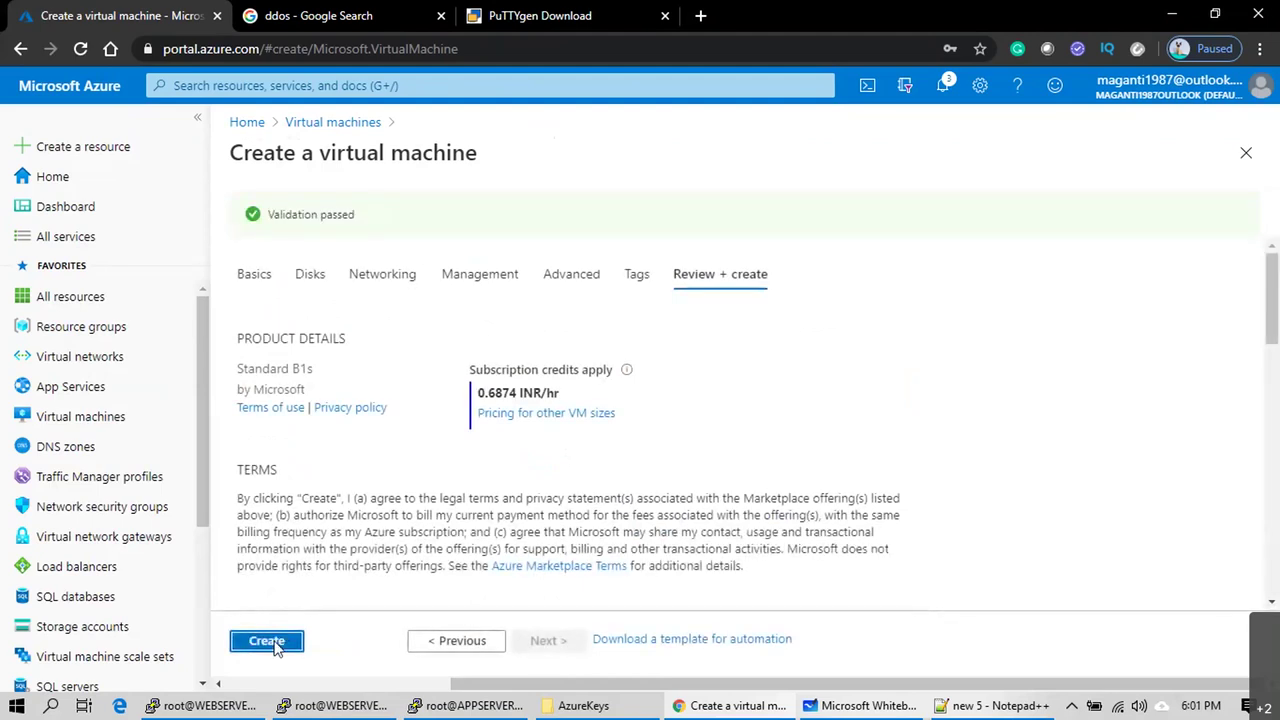
left_click(276, 644)
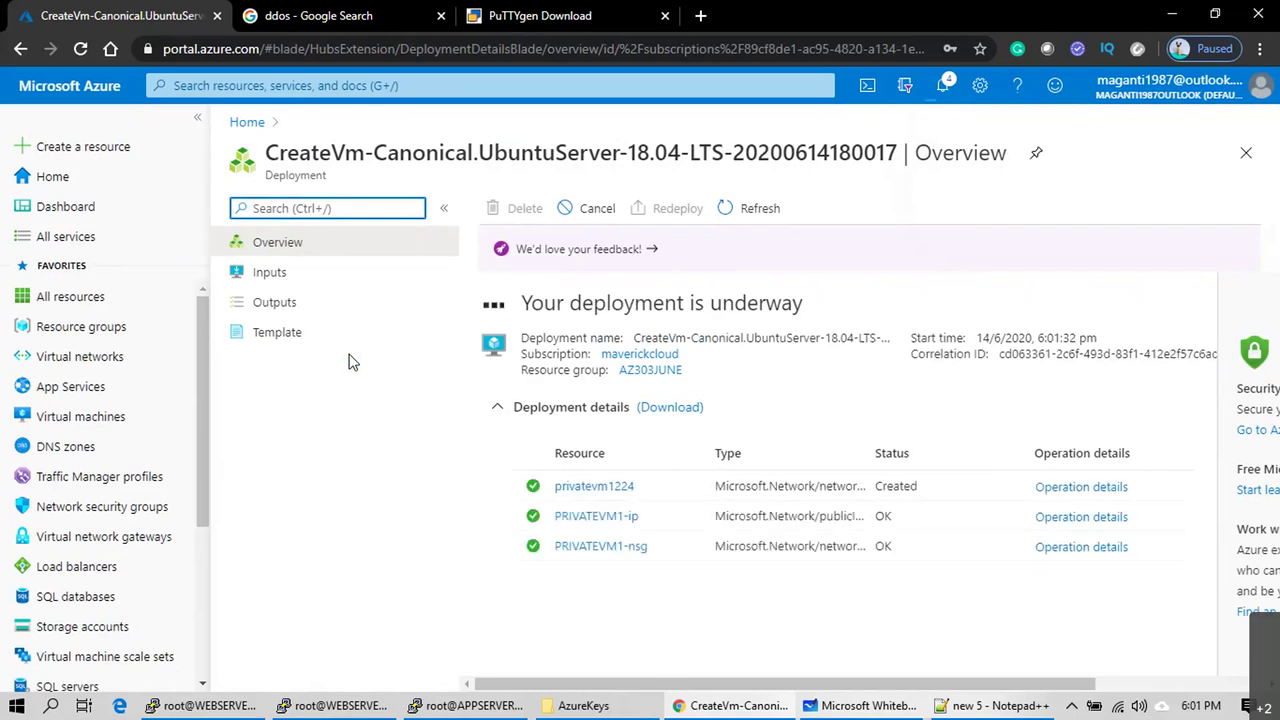
Step: Switch to the APPSERVER1 PuTTY session, change its default background colour to black, and return to the Azure portal
left_click(439, 708)
key("super+Down")
left_click_drag(140, 560, 450, 140)
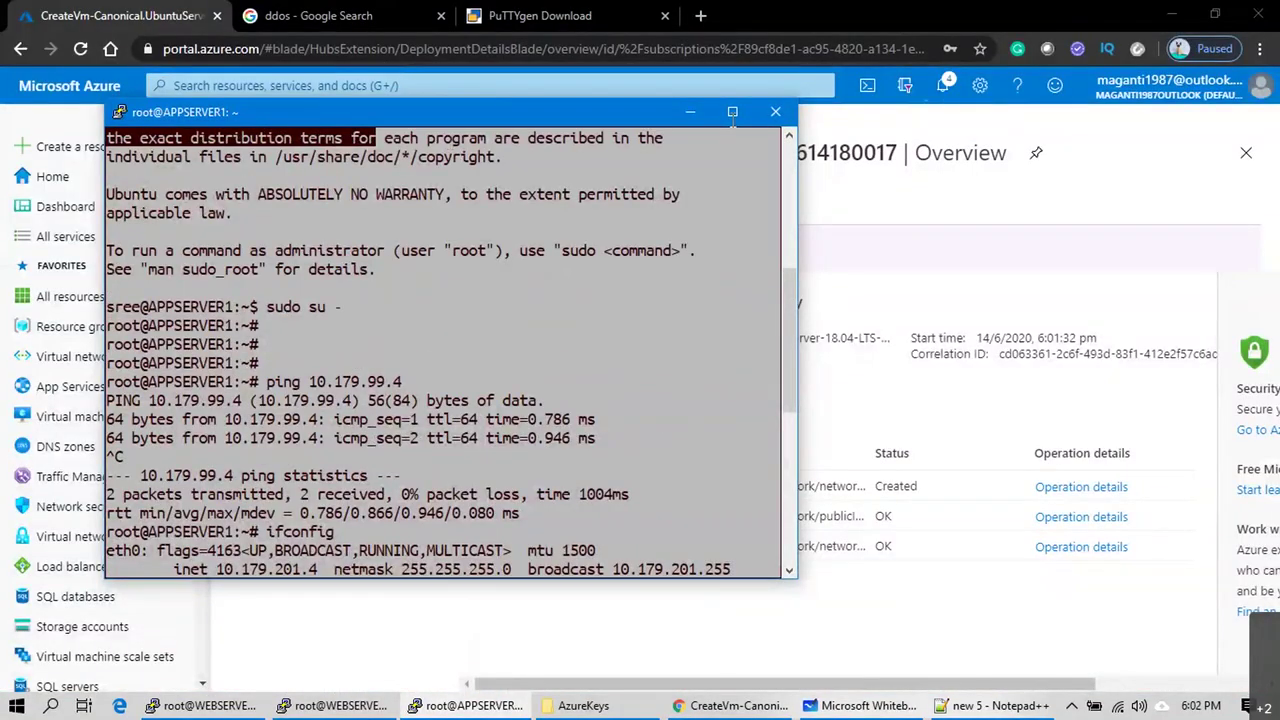
left_click(732, 112)
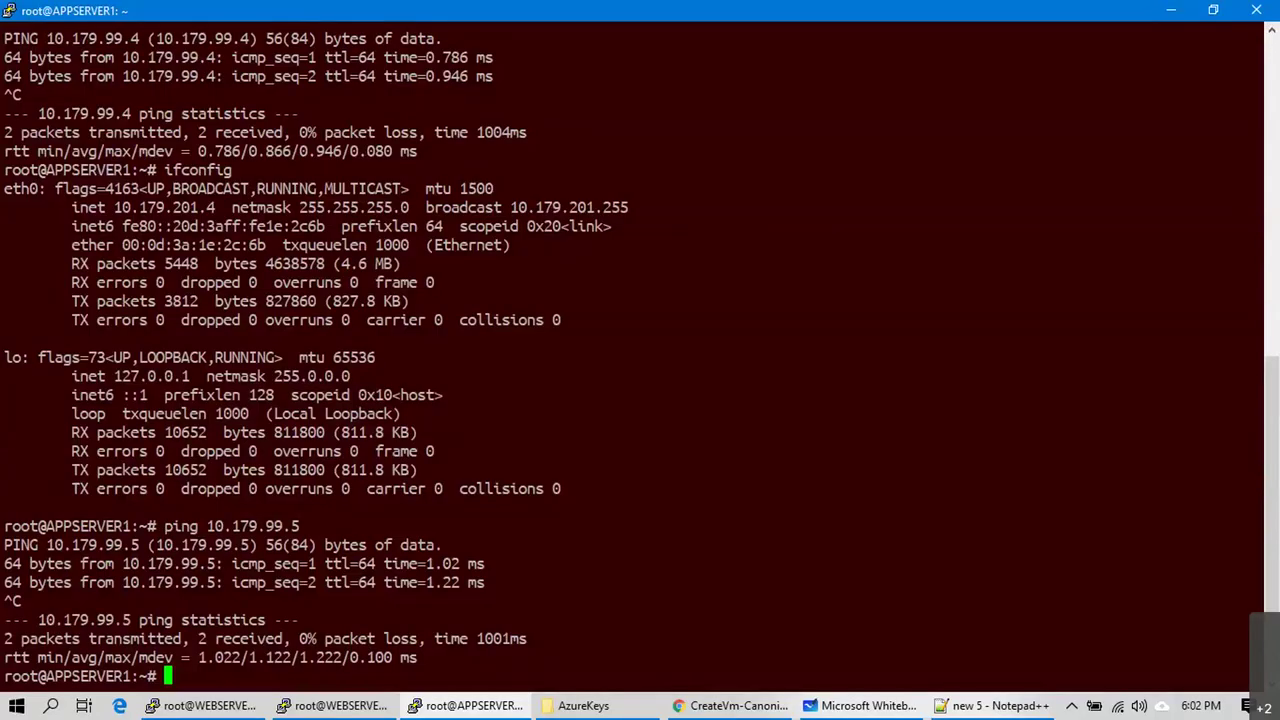
right_click(177, 12)
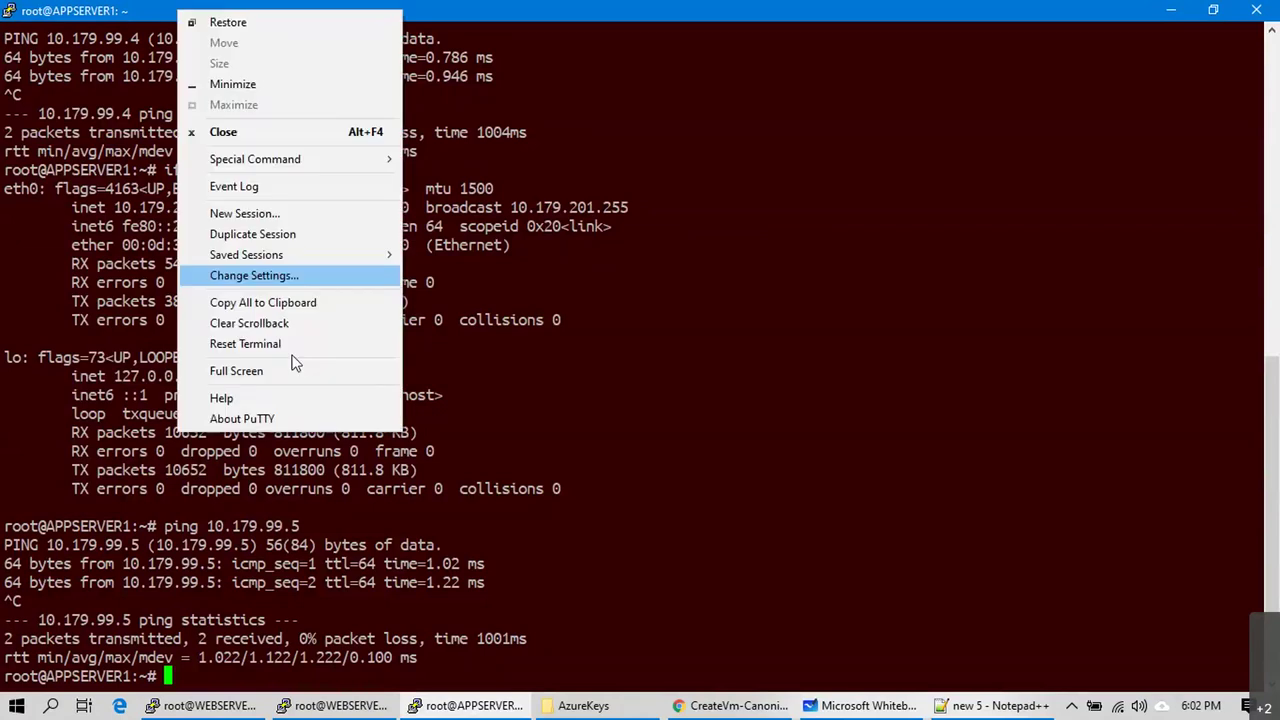
left_click(267, 276)
left_click(510, 313)
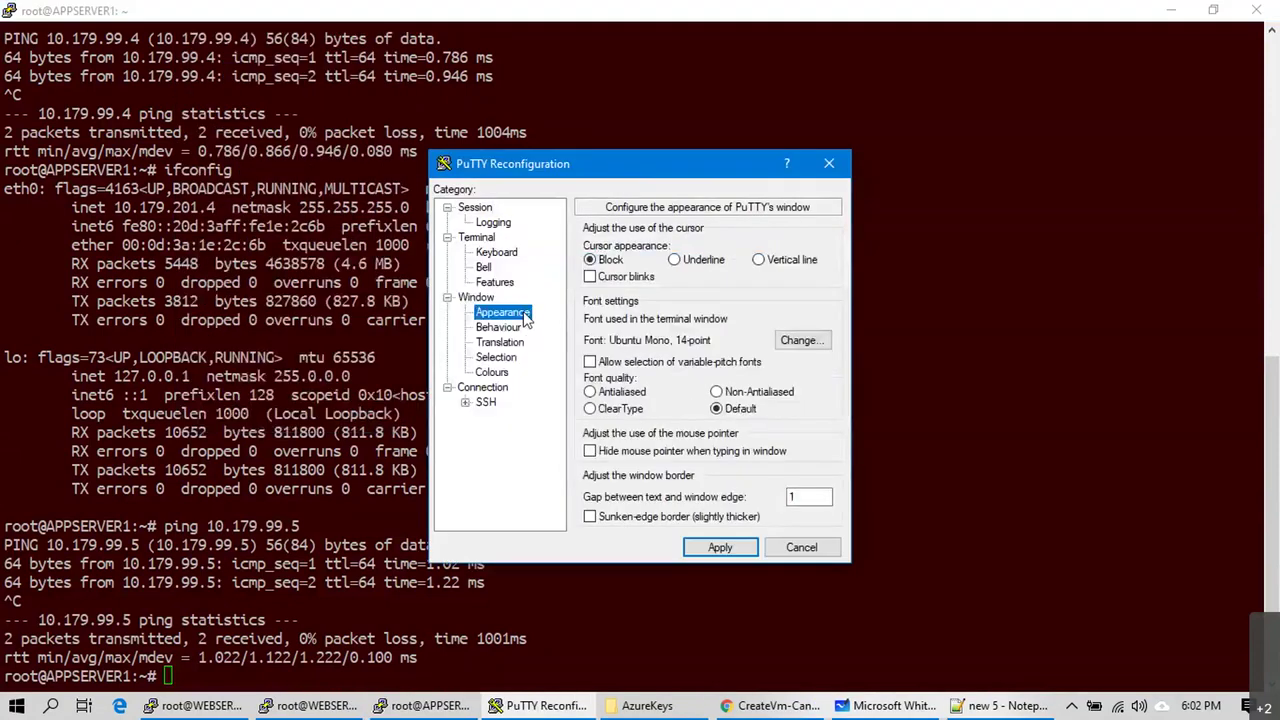
left_click(491, 374)
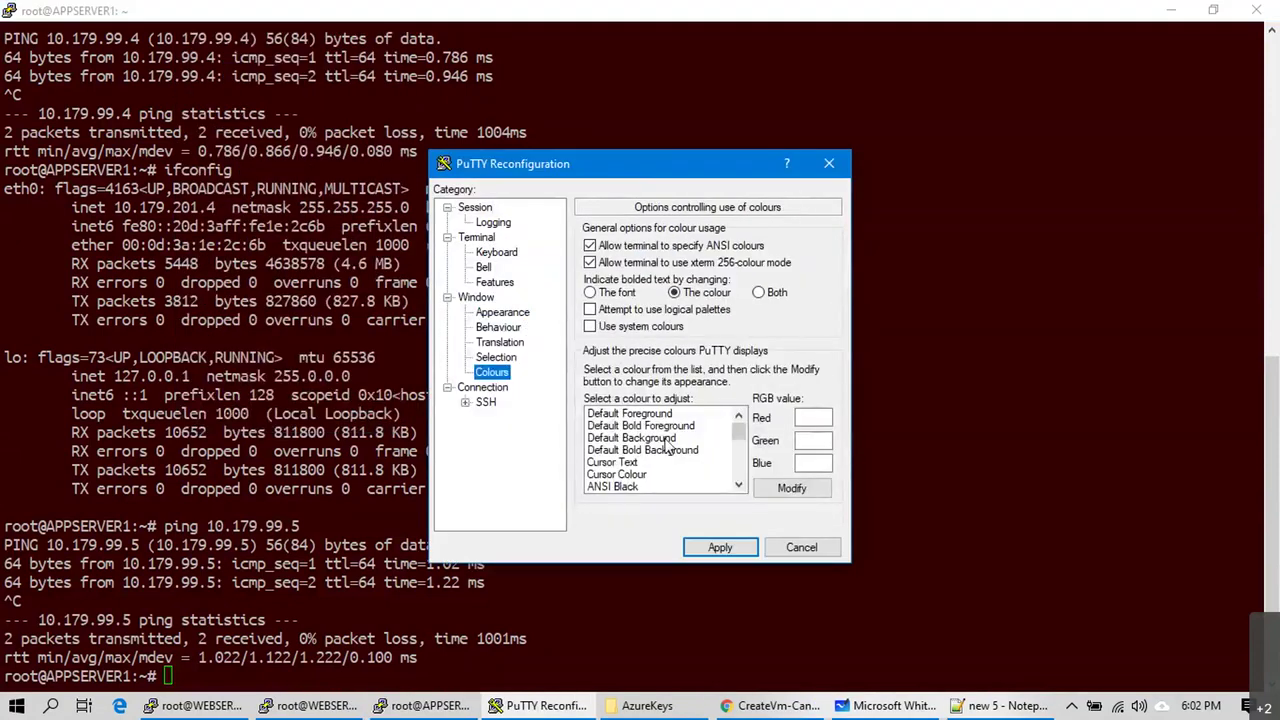
left_click(665, 439)
left_click(808, 417)
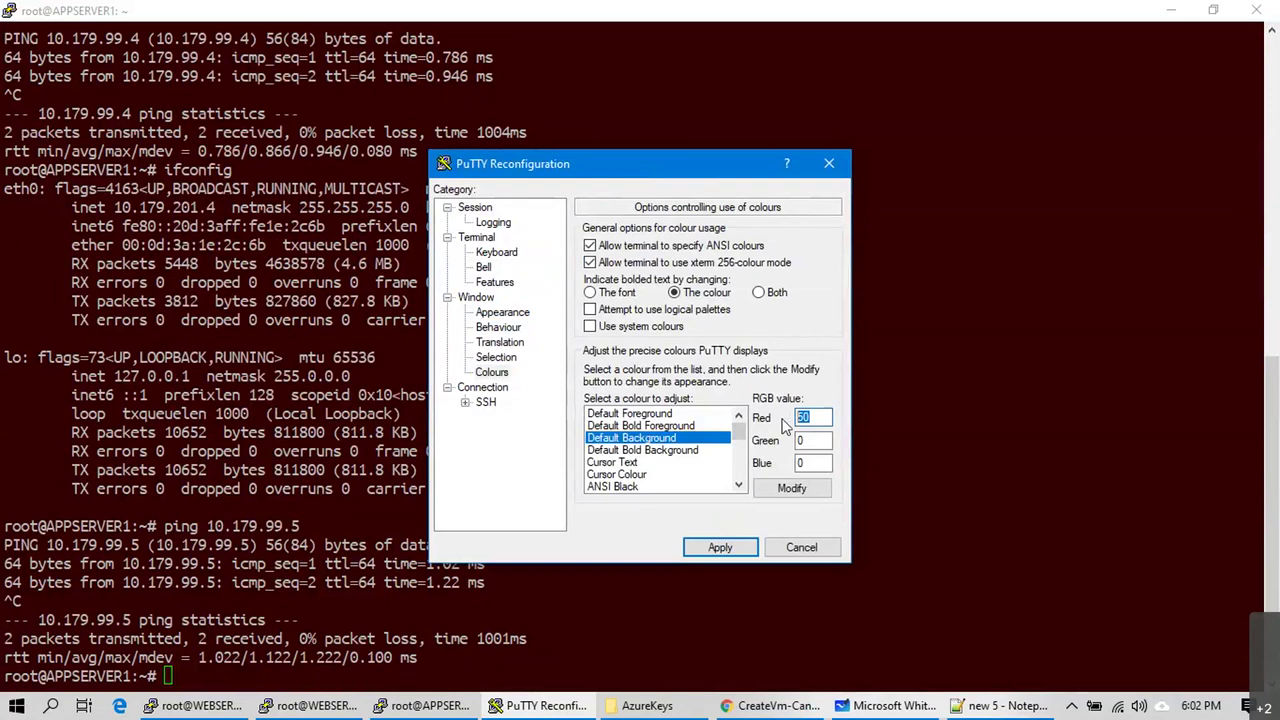
left_click(720, 547)
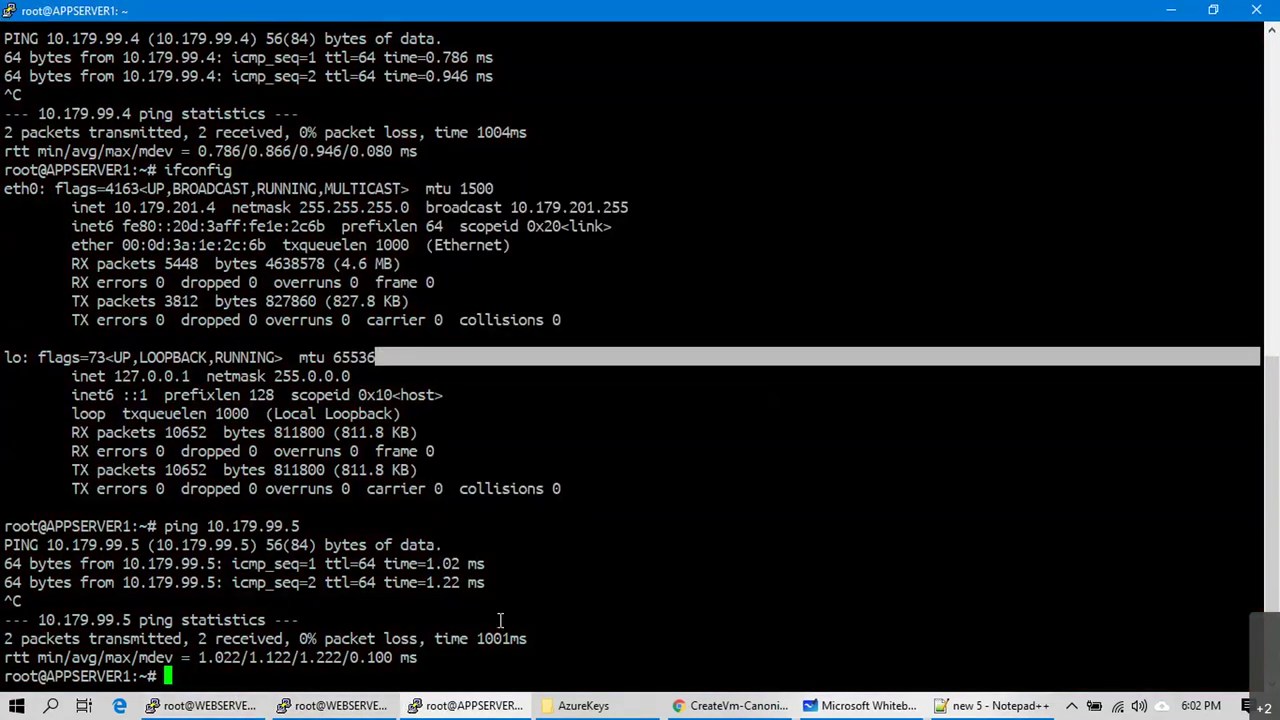
left_click(1172, 10)
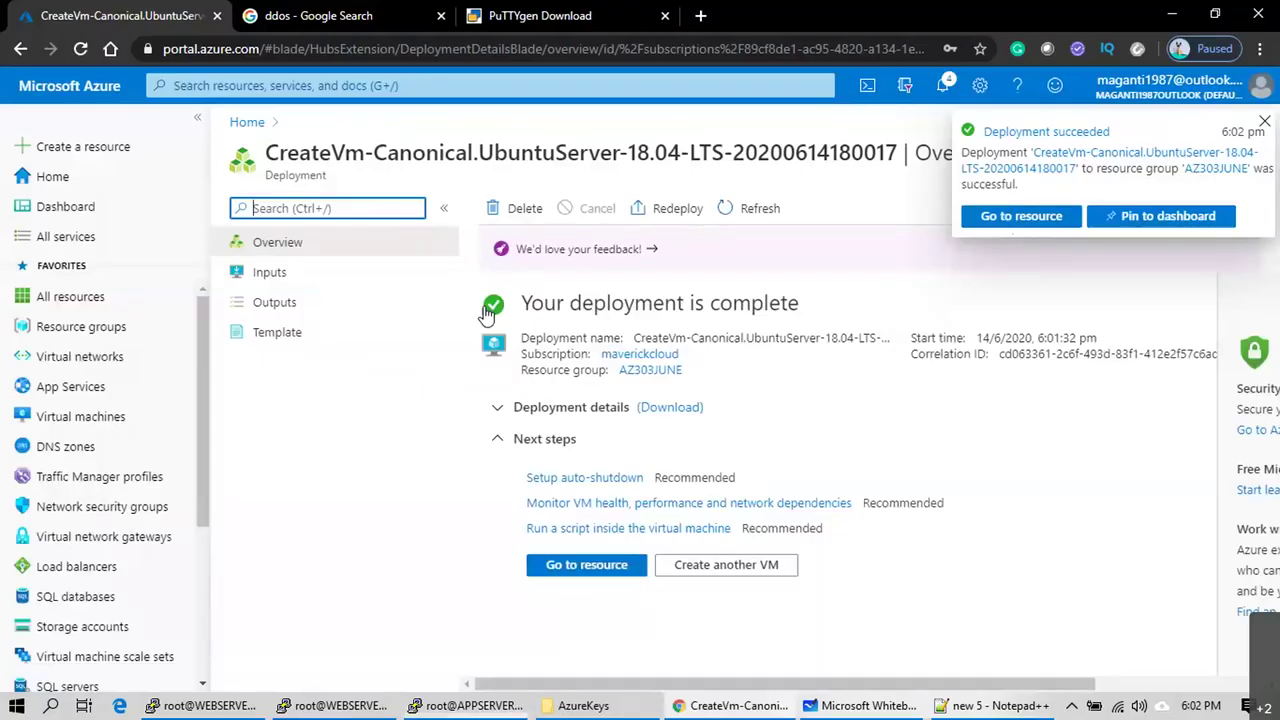
Step: Open the deployed PRIVATEVM1 resource, then switch to Microsoft Whiteboard and underline the private IP address 172.16.10.4 in red
left_click(1011, 220)
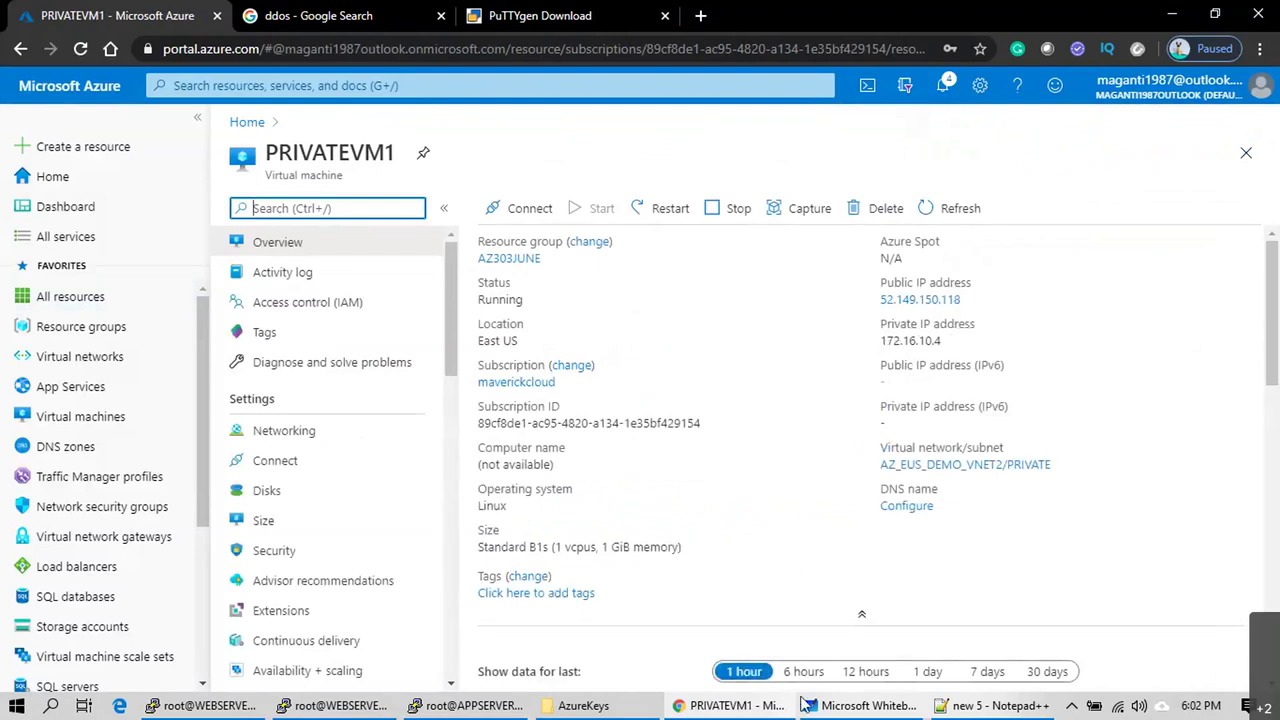
left_click(858, 705)
left_click_drag(968, 180, 1058, 174)
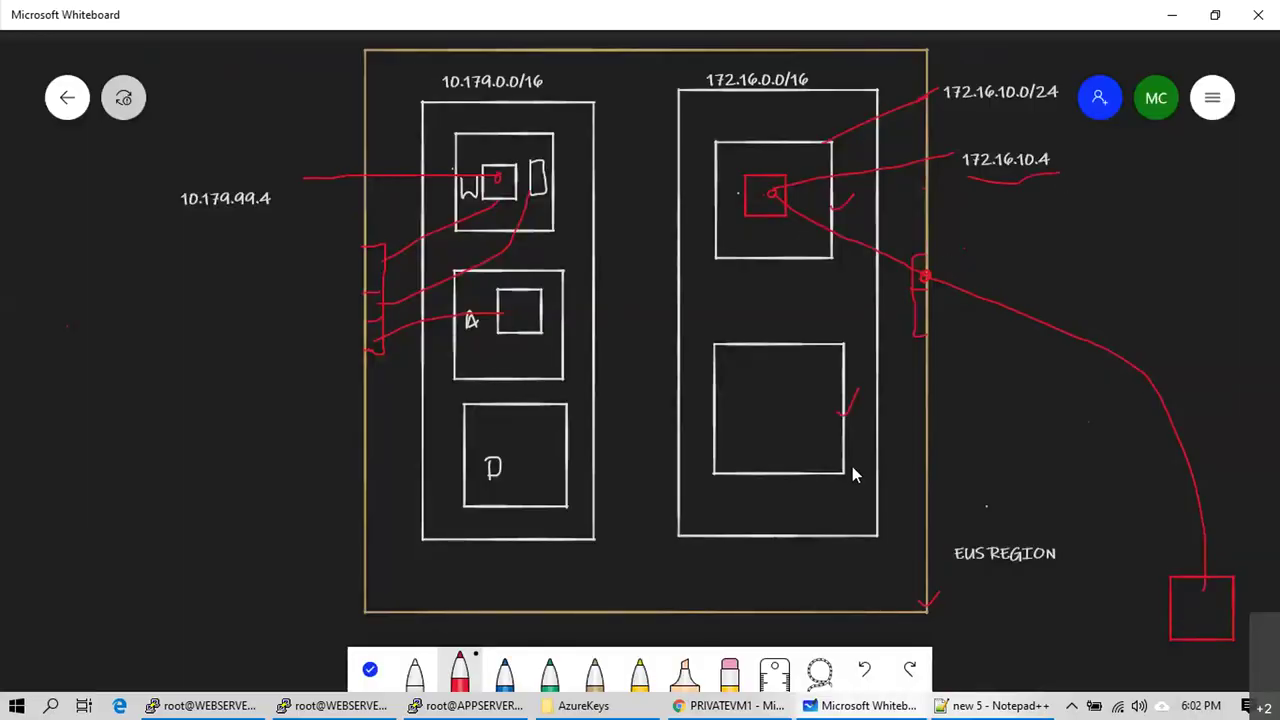
Step: Copy PRIVATEVM1's public IP address in the Azure portal and enter it with the login username as the host in a new PuTTY session
key("alt+Tab")
left_click(972, 300)
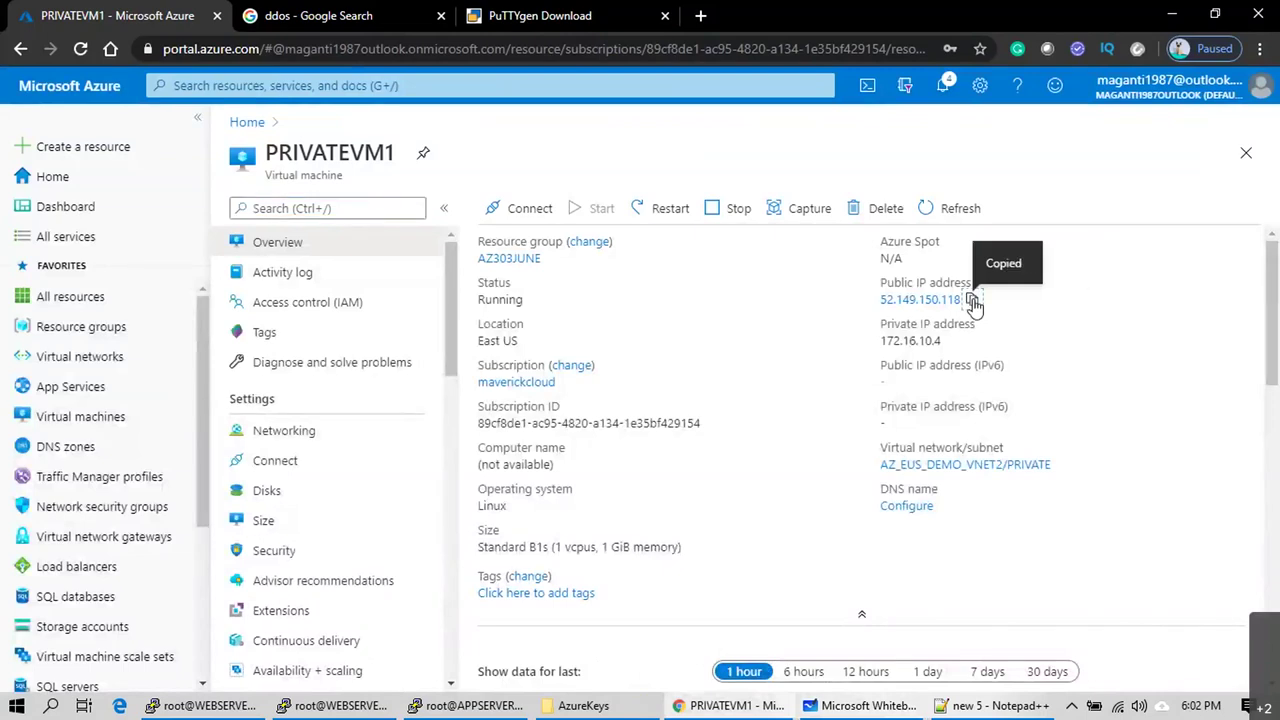
key("super+r")
key("Escape")
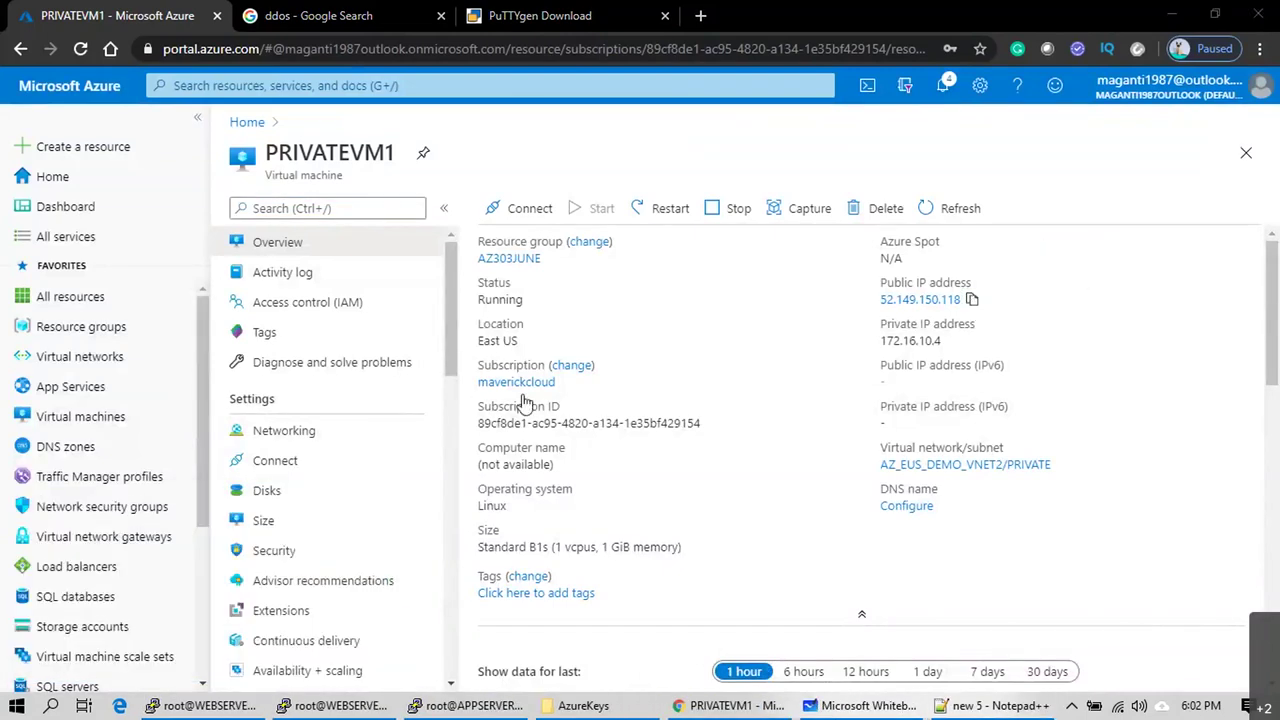
right_click(205, 706)
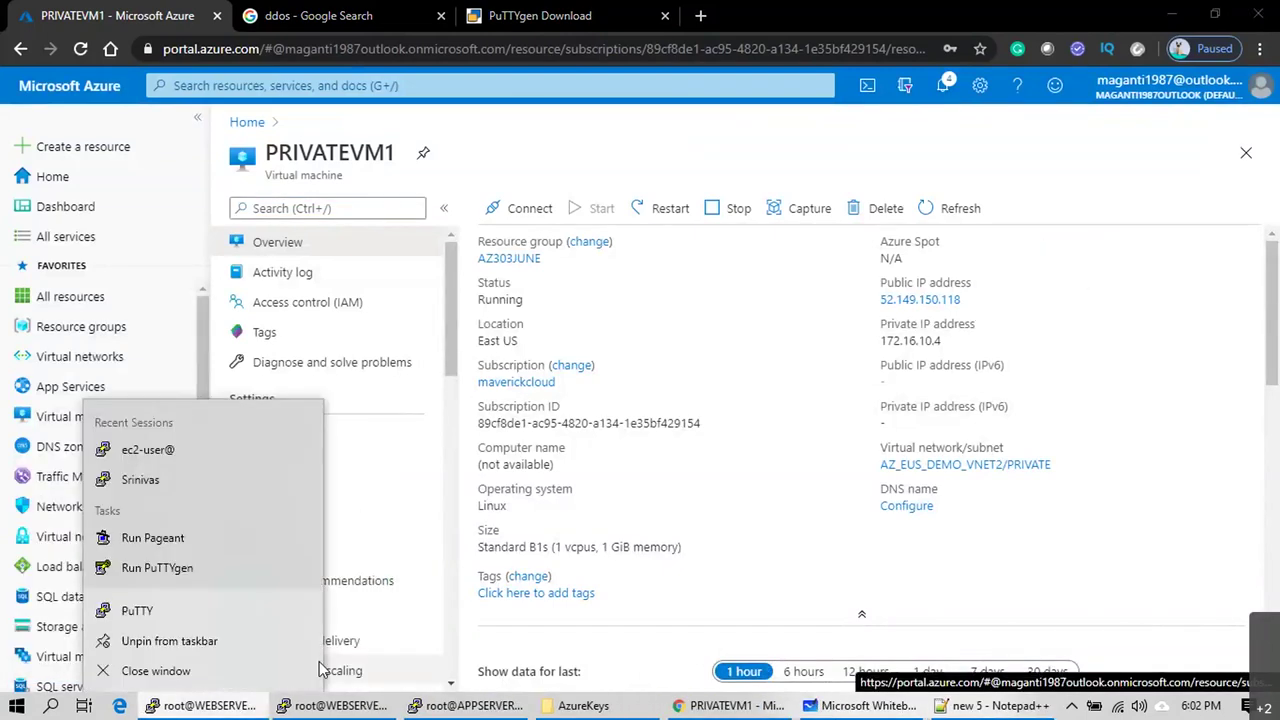
left_click(150, 612)
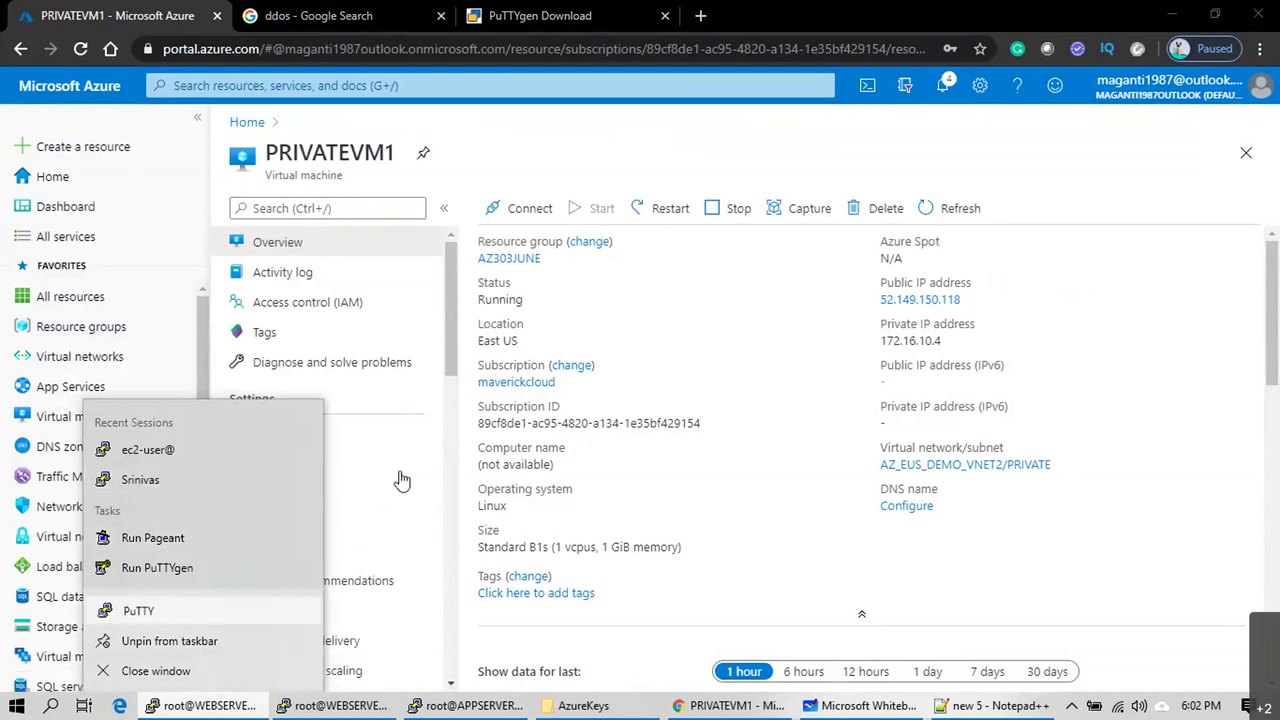
type("sree@52.149.150.118")
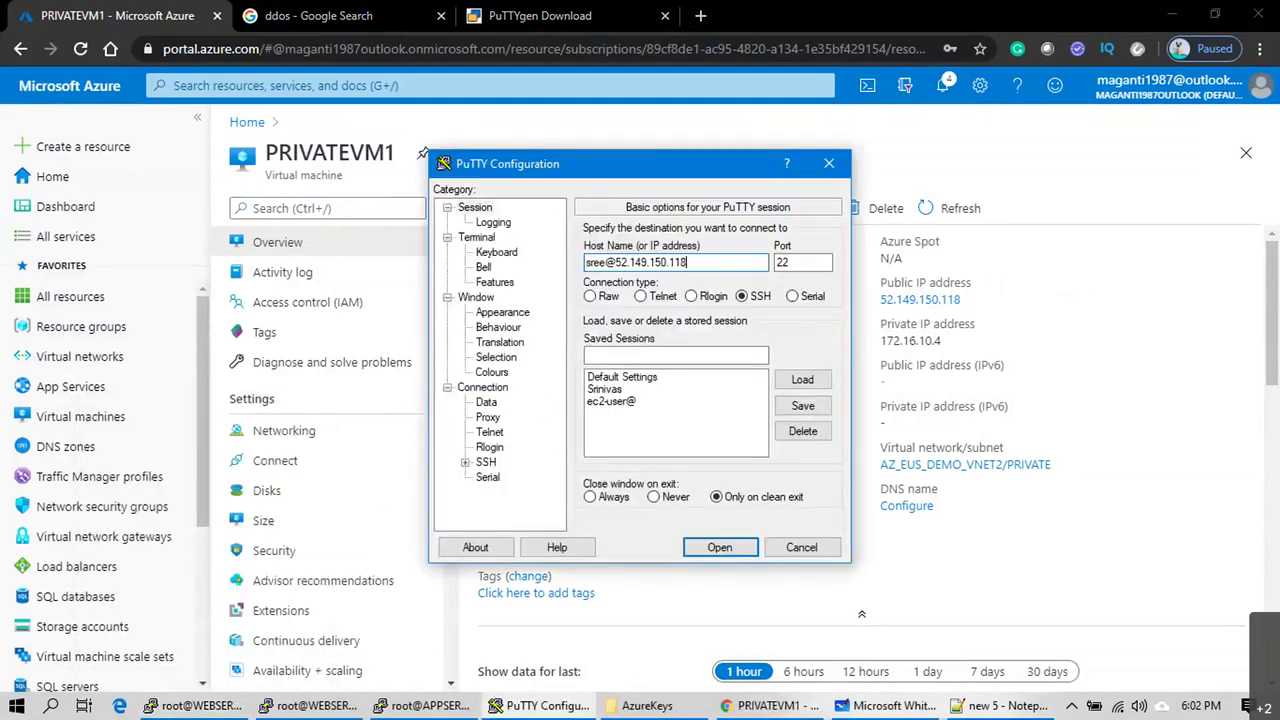
Step: Change the red value of the PuTTY session's Default Background colour to give a dark red terminal
left_click(492, 373)
left_click(664, 438)
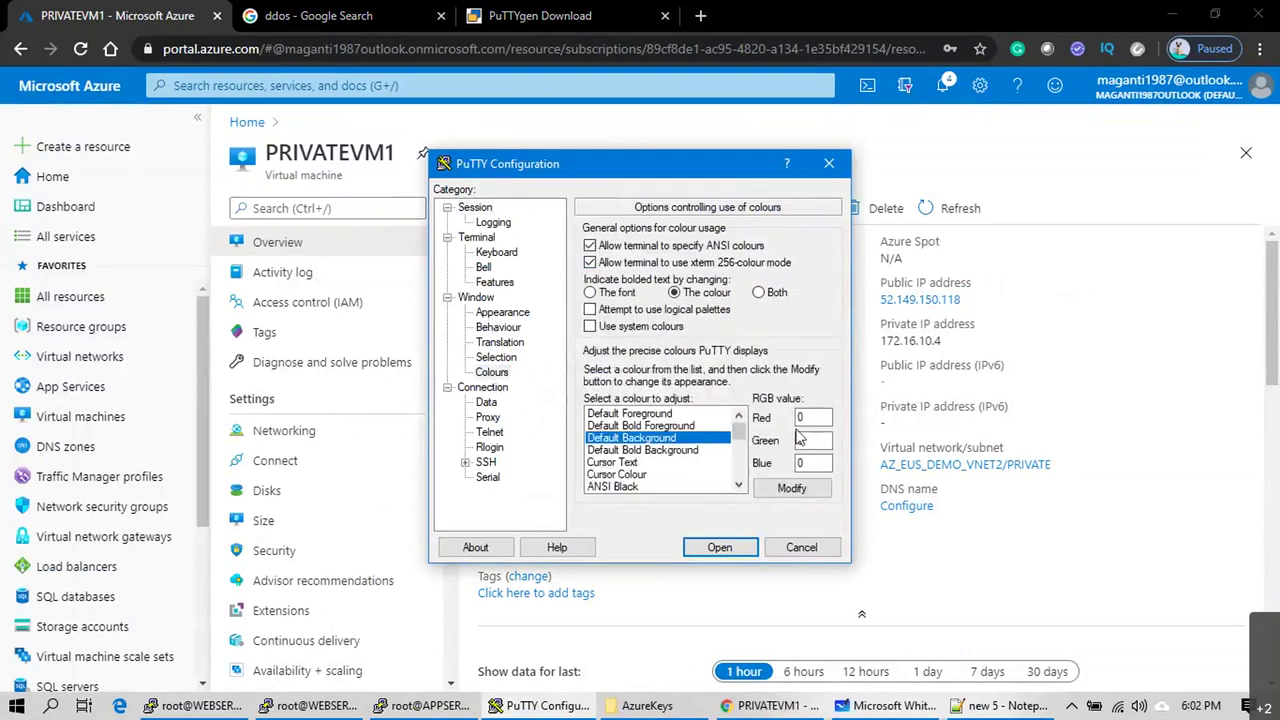
double_click(801, 418)
Step: Set the PuTTY terminal font to Ubuntu Mono, 14-point
left_click(503, 316)
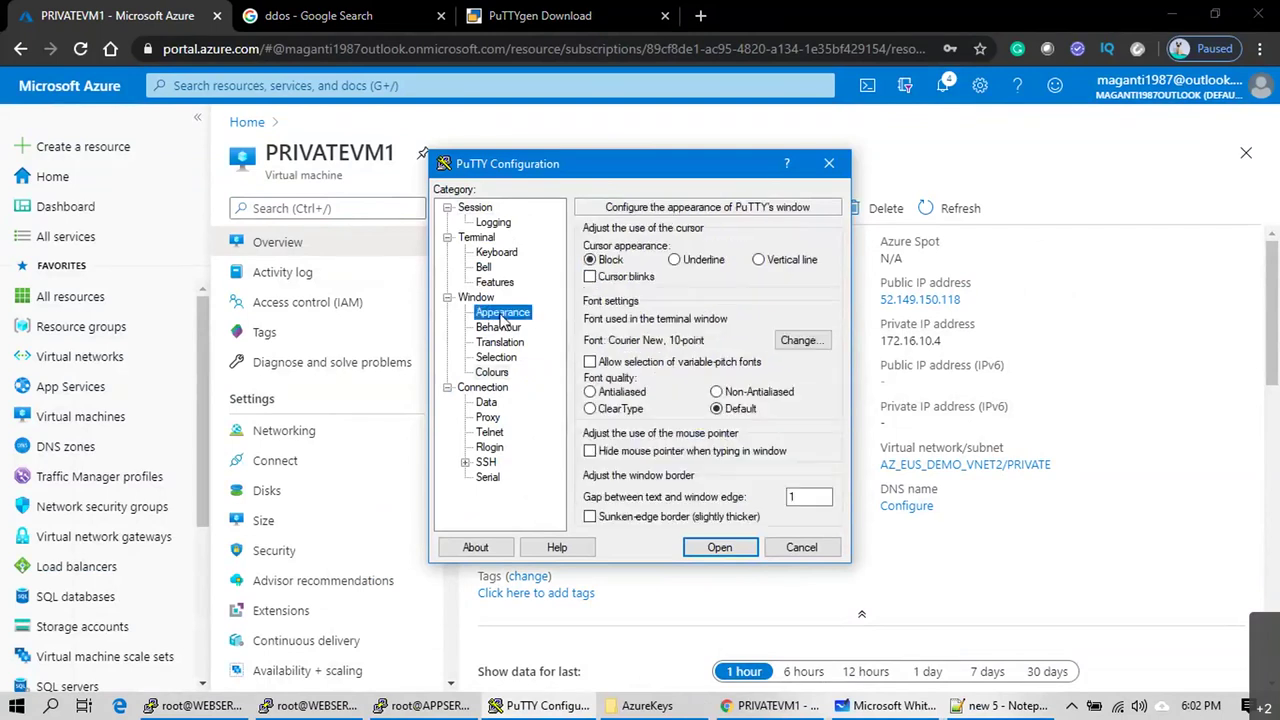
left_click(801, 341)
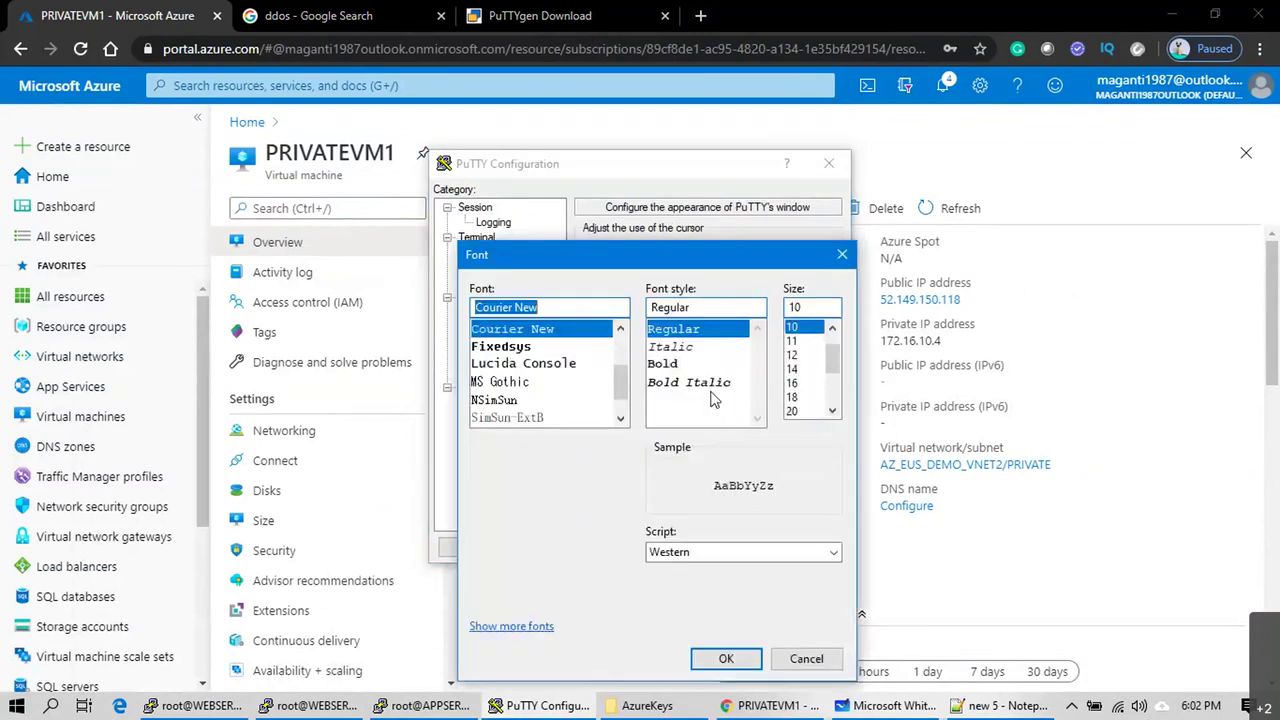
scroll(521, 405, "down", 1)
left_click(521, 419)
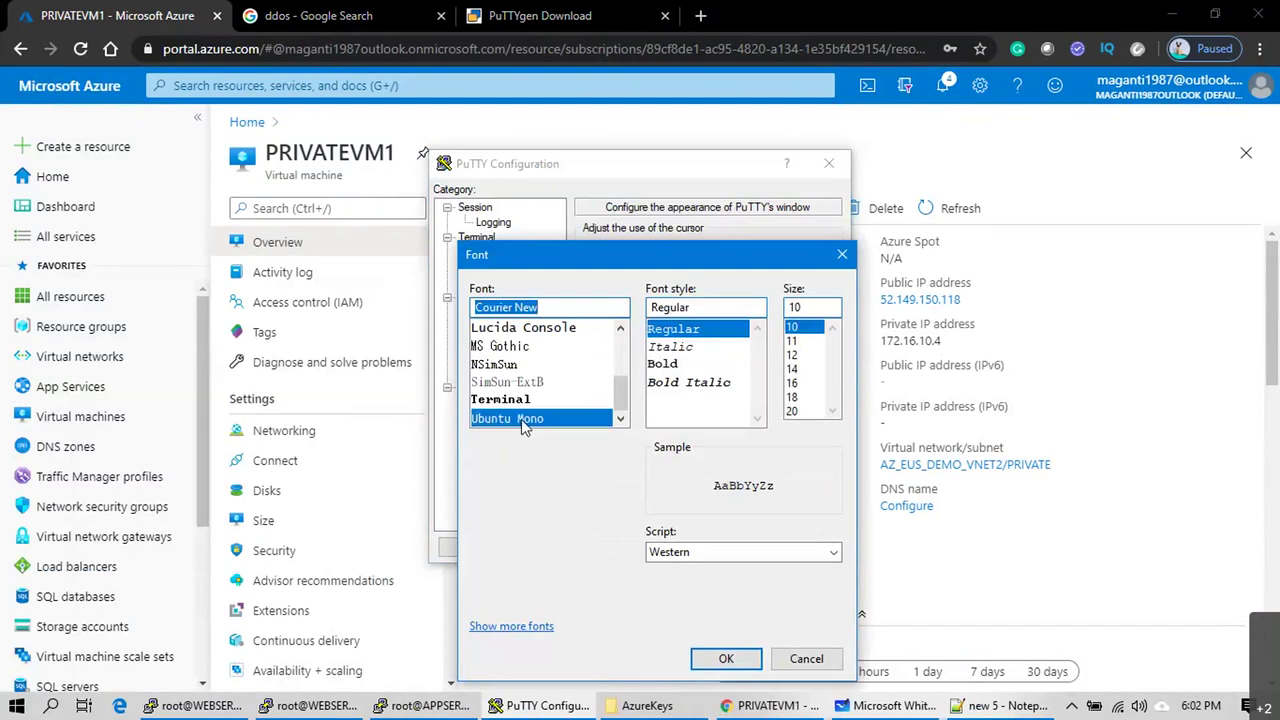
left_click(815, 369)
left_click(726, 658)
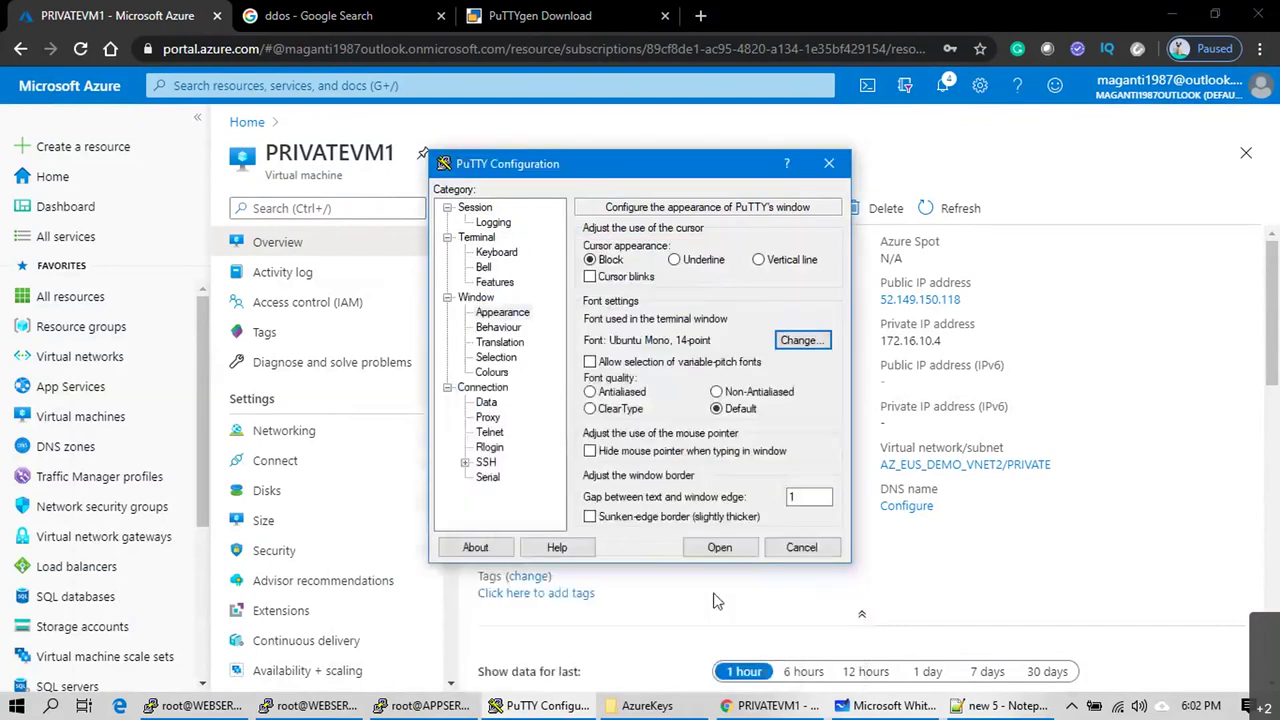
Step: Open the SSH connection to 52.149.150.118, accept and cache its host key, and log in with the account password
left_click(719, 547)
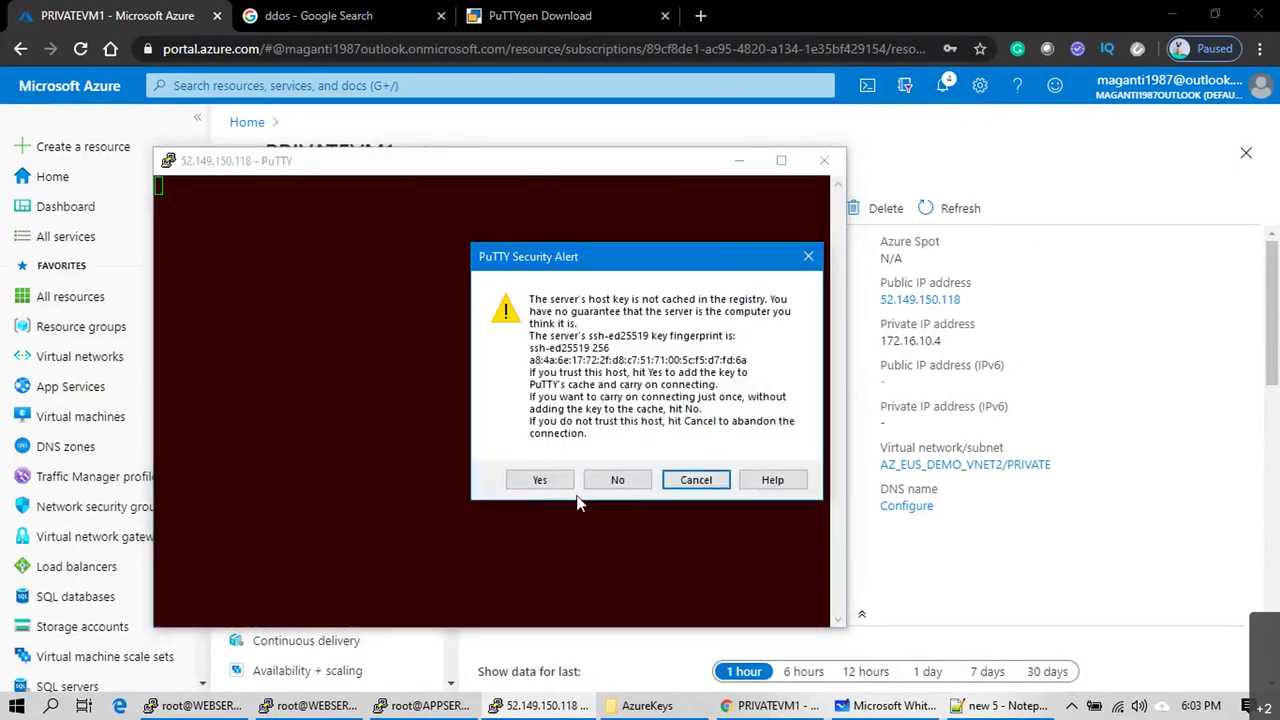
left_click(534, 483)
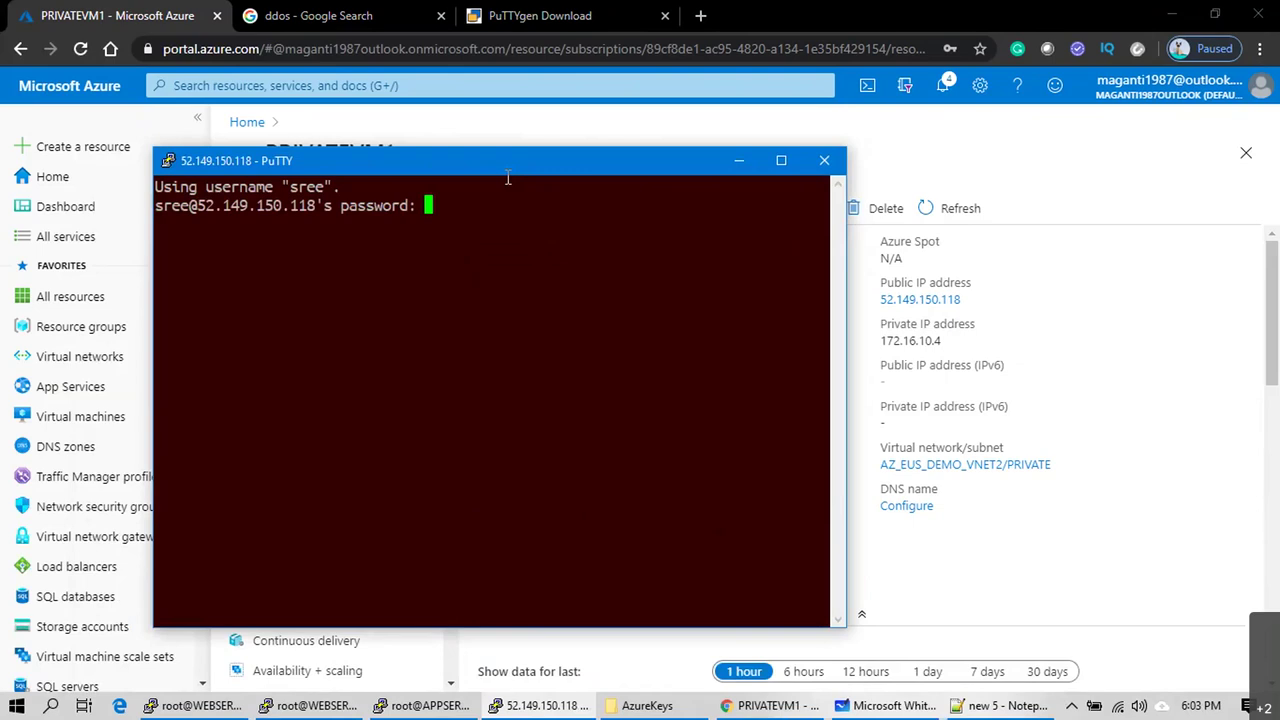
key("Return")
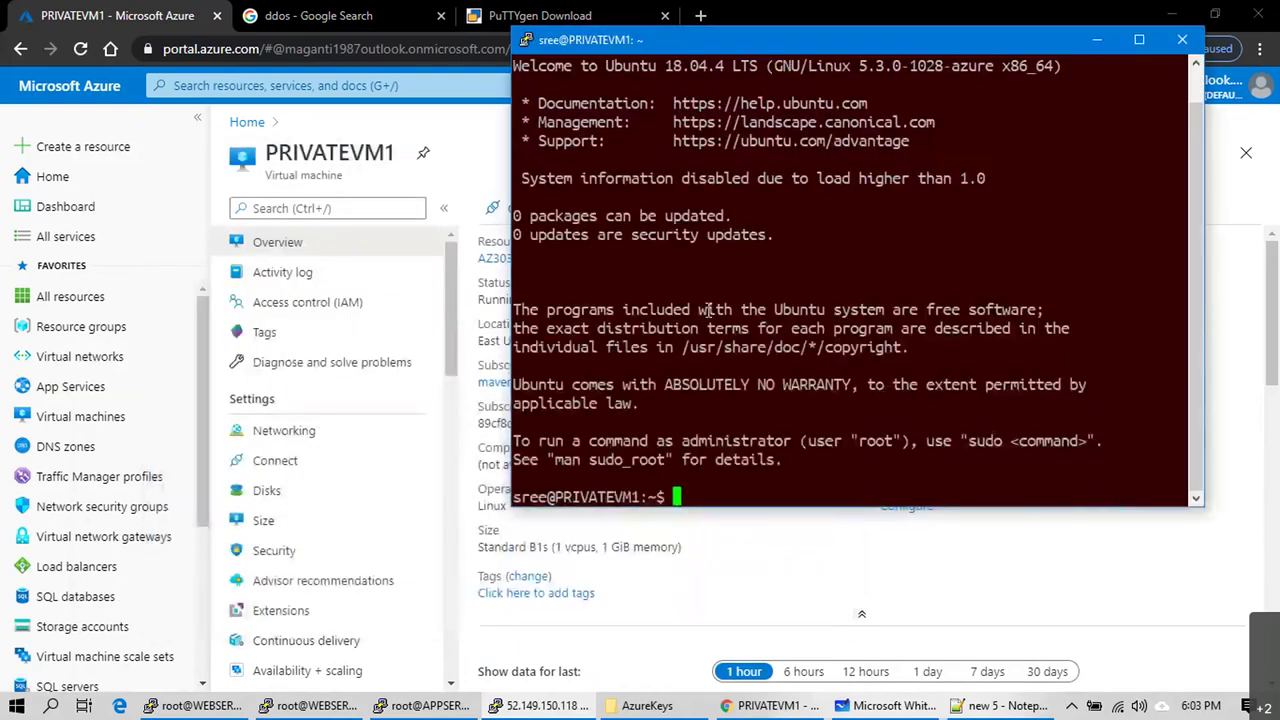
Step: Switch to the root user on PRIVATEVM1 with "sudo su -" and leave the command line empty
type("sudo su -")
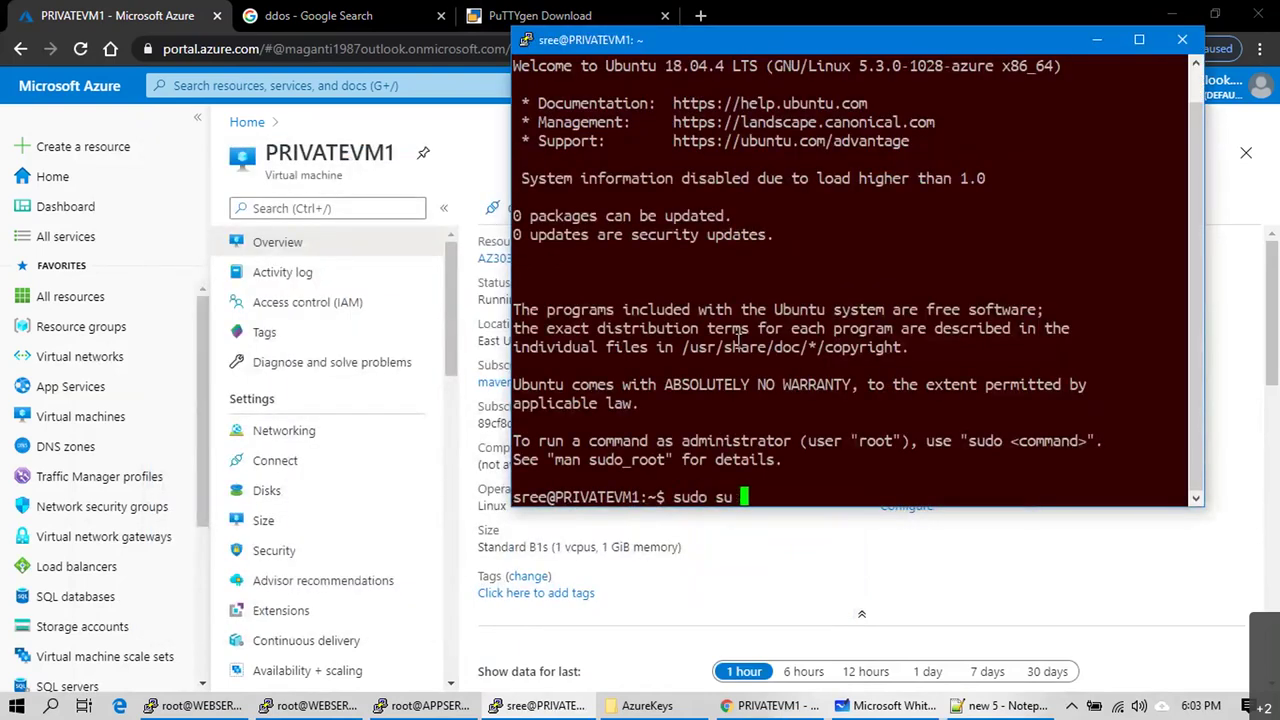
key("Return")
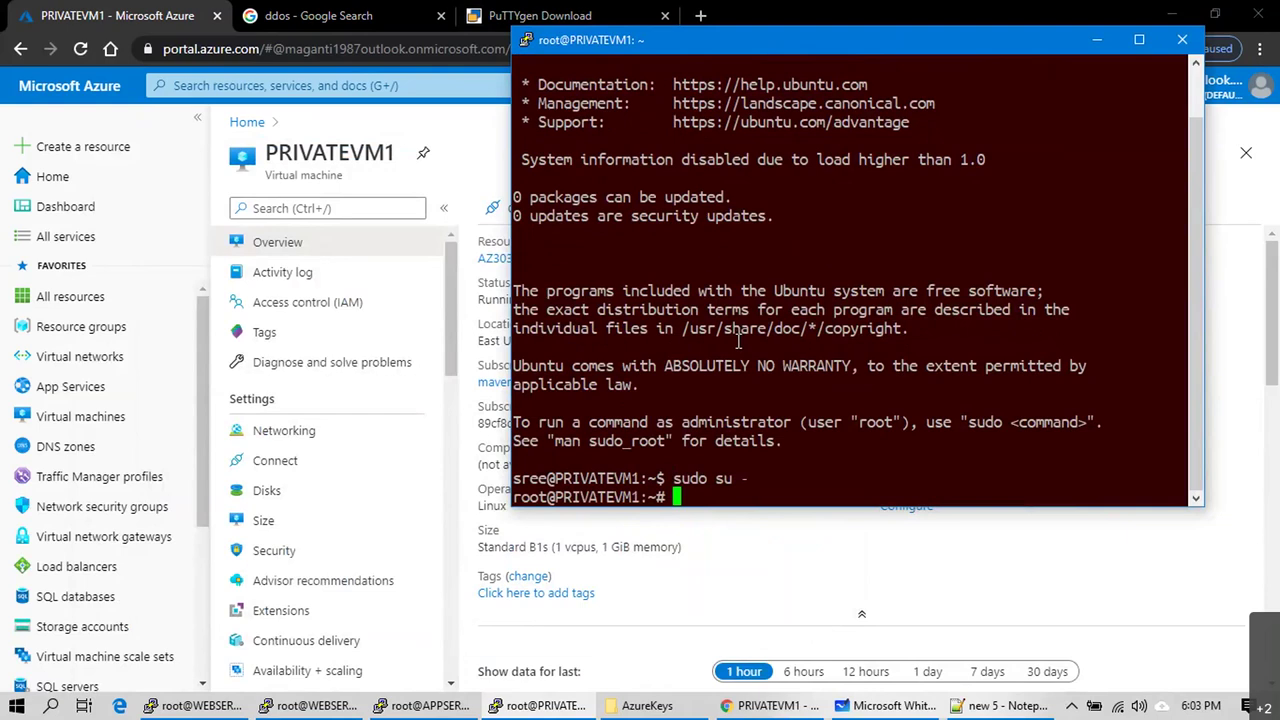
type("sudo")
key("BackSpace")
key("BackSpace")
key("BackSpace")
key("BackSpace")
Step: Maximize the PRIVATEVM1 terminal and run ifconfig to inspect its network interfaces
double_click(807, 48)
type("ifconf")
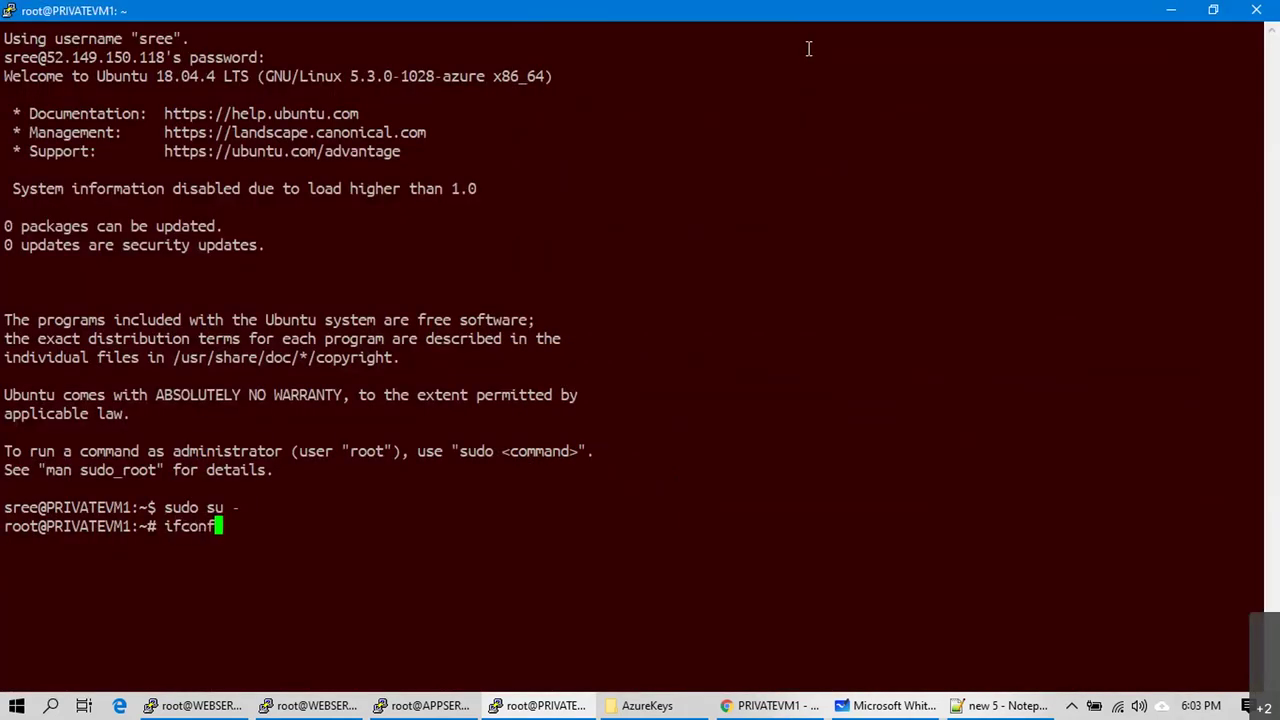
type("ig")
key("Return")
double_click(160, 373)
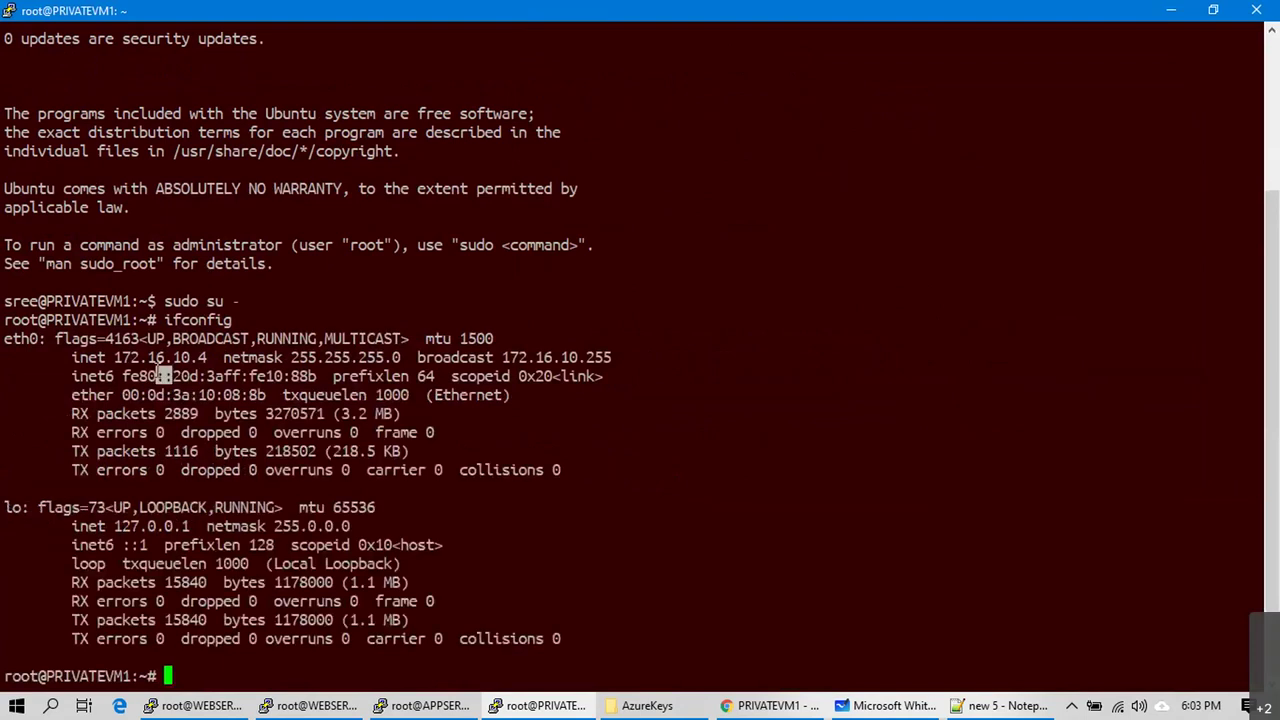
Step: Switch to Microsoft Whiteboard and add a red mark inside the VM square of the 172.16.0.0/16 network
key("alt+Tab")
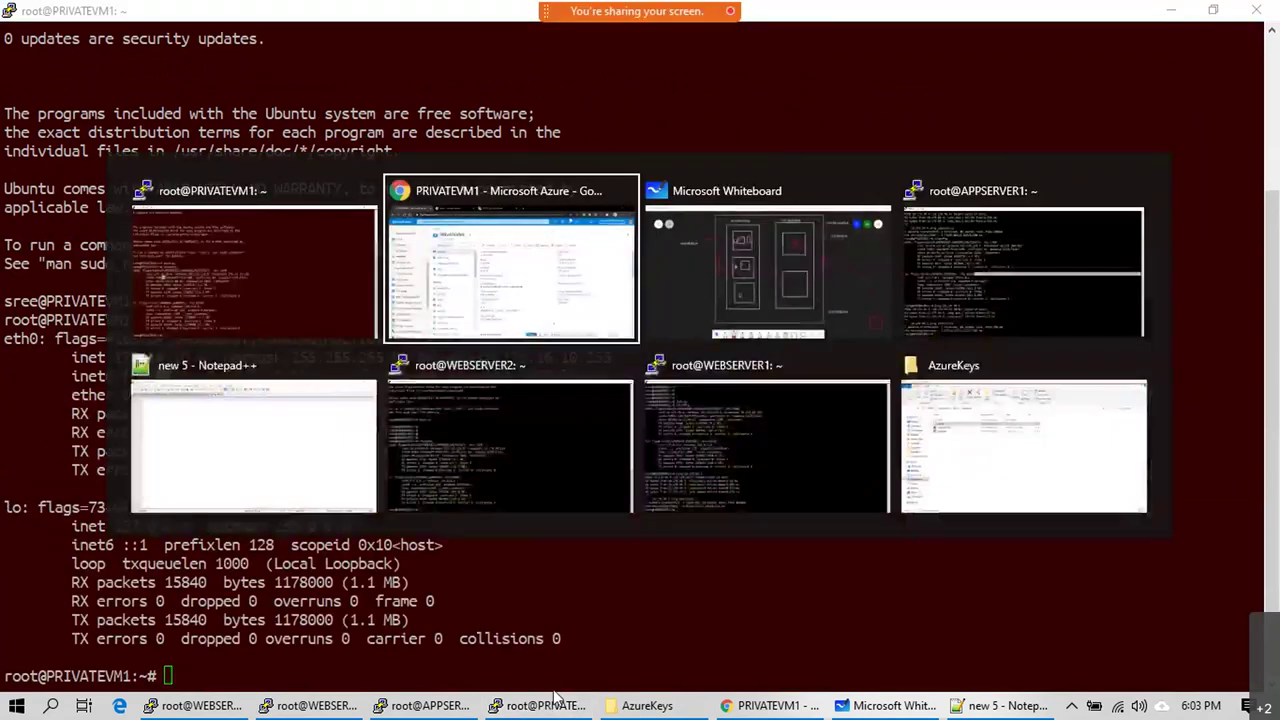
left_click(757, 192)
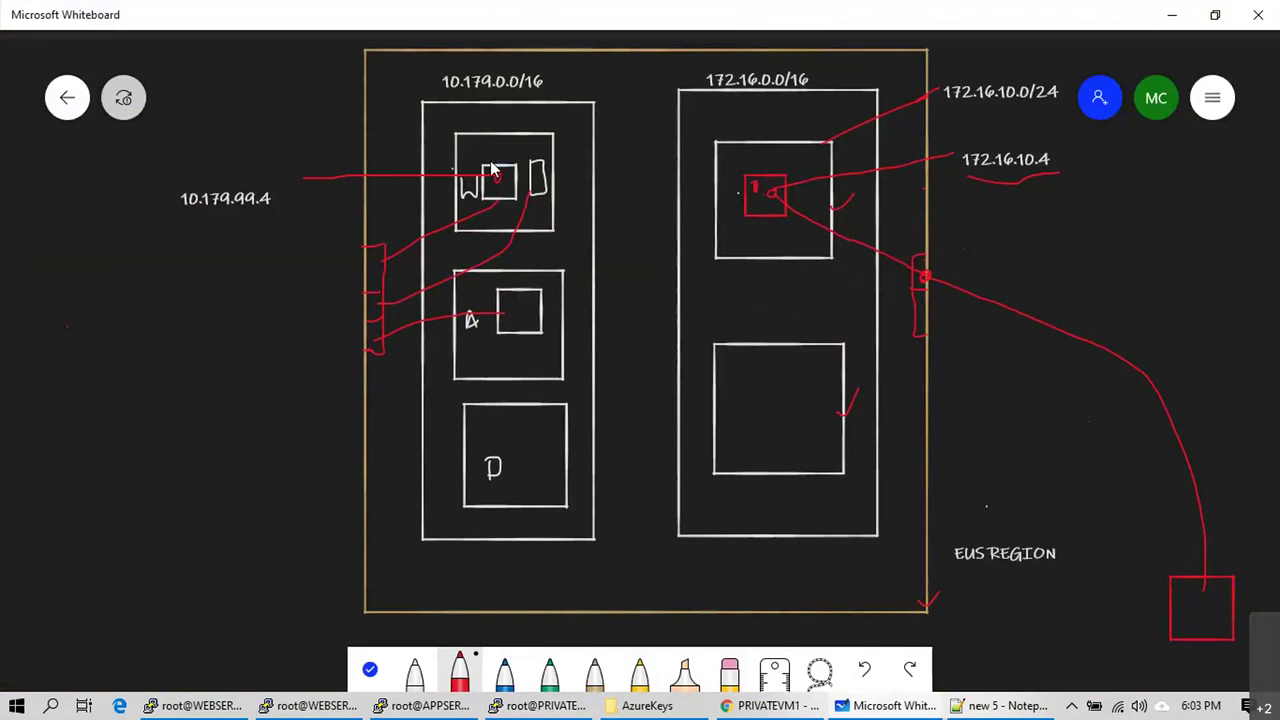
Step: Switch to the Azure portal and examine PRIVATEVM1's inbound port rules, including their sources, destinations and actions
left_click(762, 708)
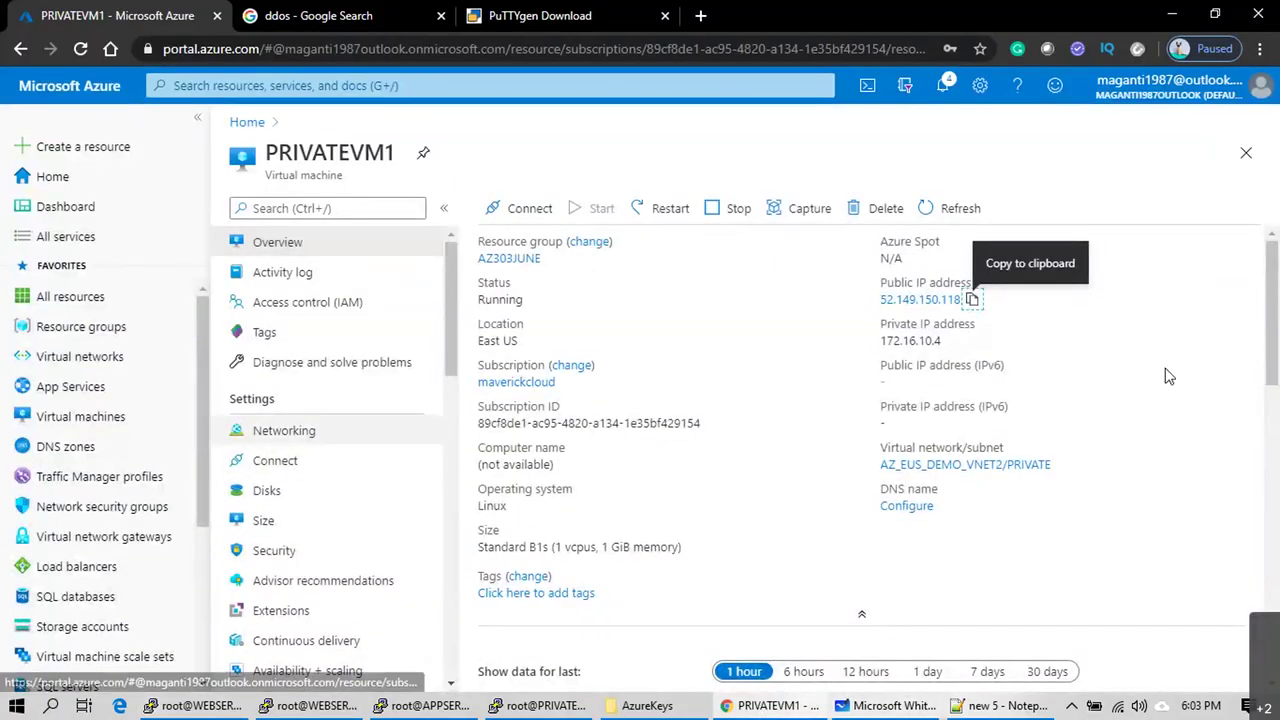
left_click(377, 432)
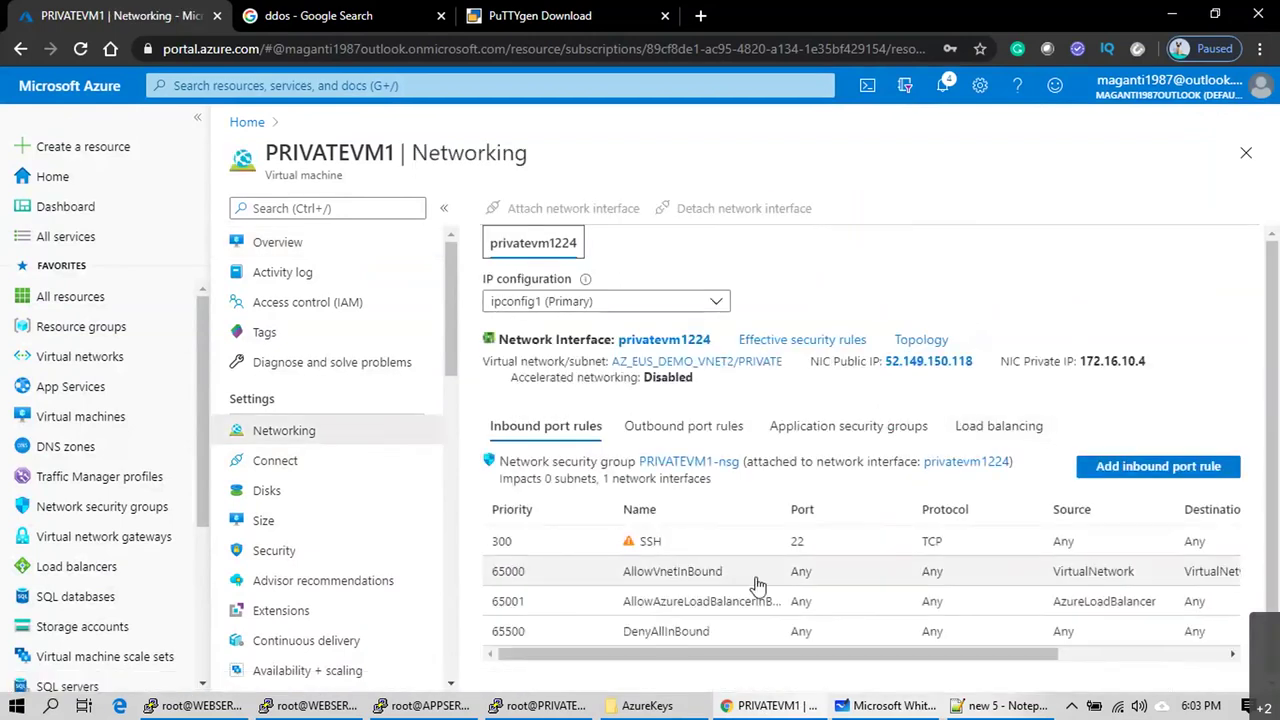
left_click(1047, 655)
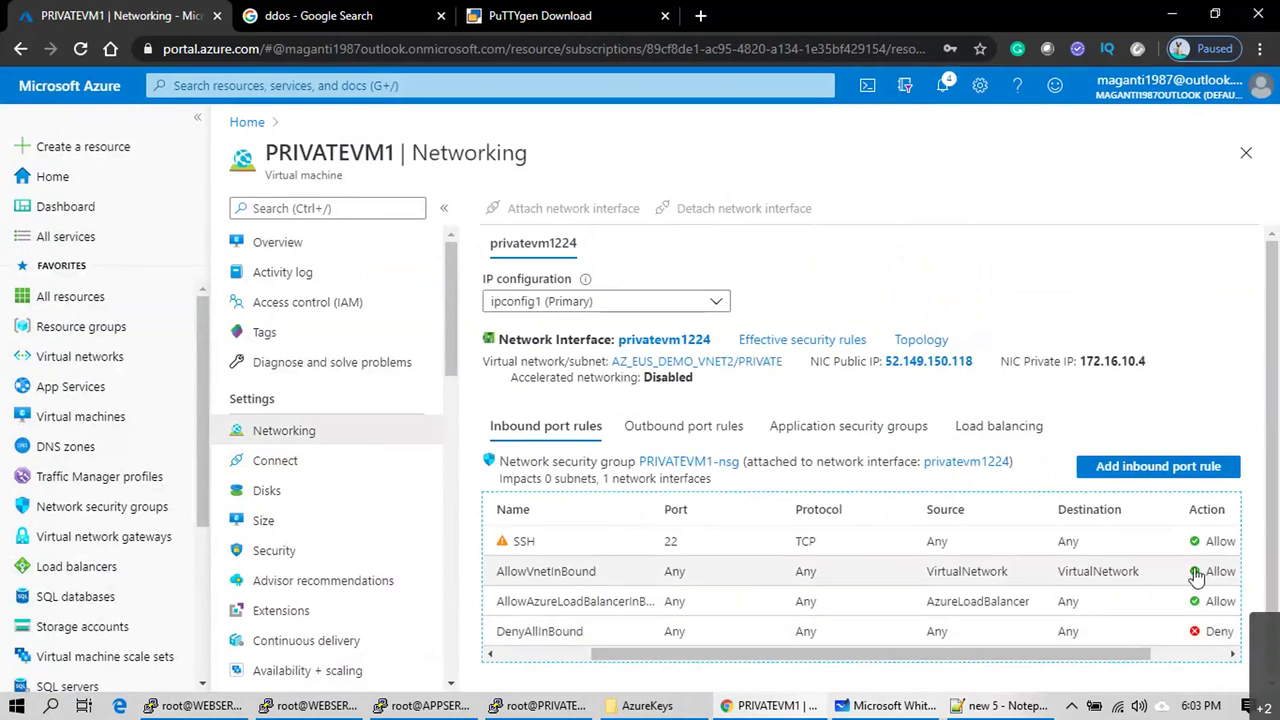
left_click_drag(983, 653, 890, 655)
left_click_drag(706, 655, 642, 656)
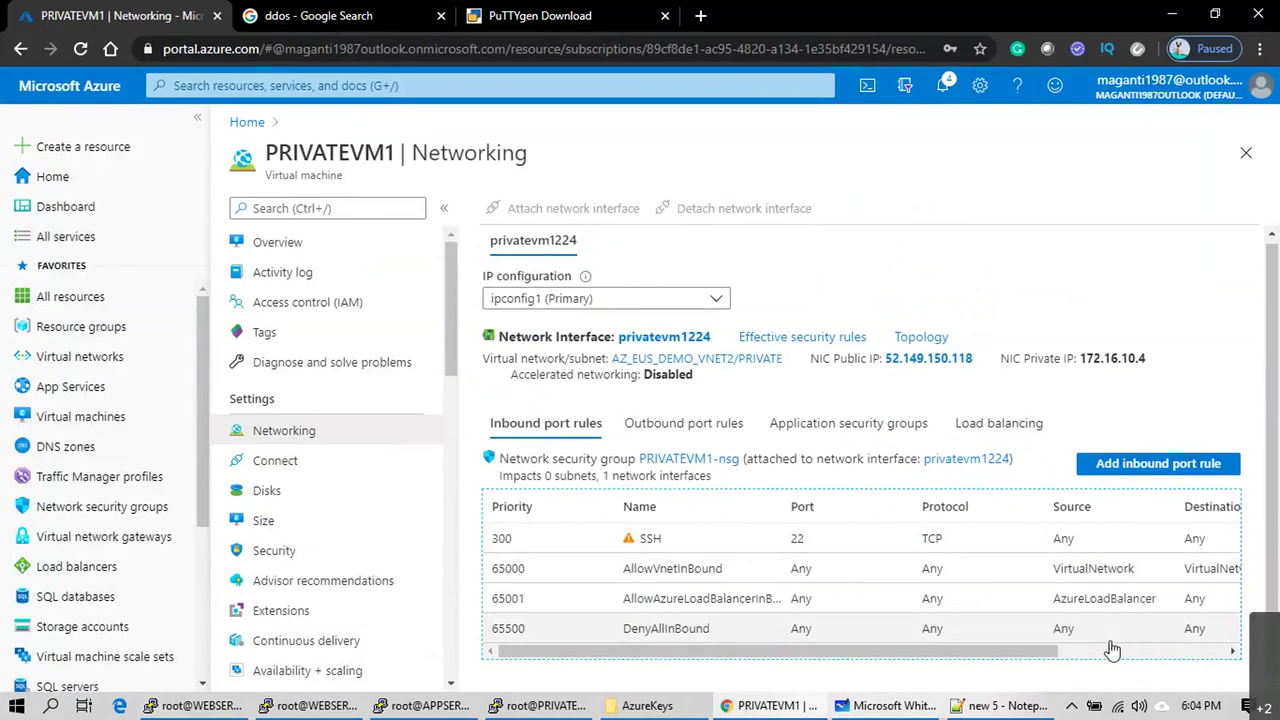
Step: Check the web server and APPSERVER1 terminals, and begin the command "ping 10.179." in the PRIVATEVM1 terminal
left_click(757, 708)
left_click(535, 705)
left_click(308, 438)
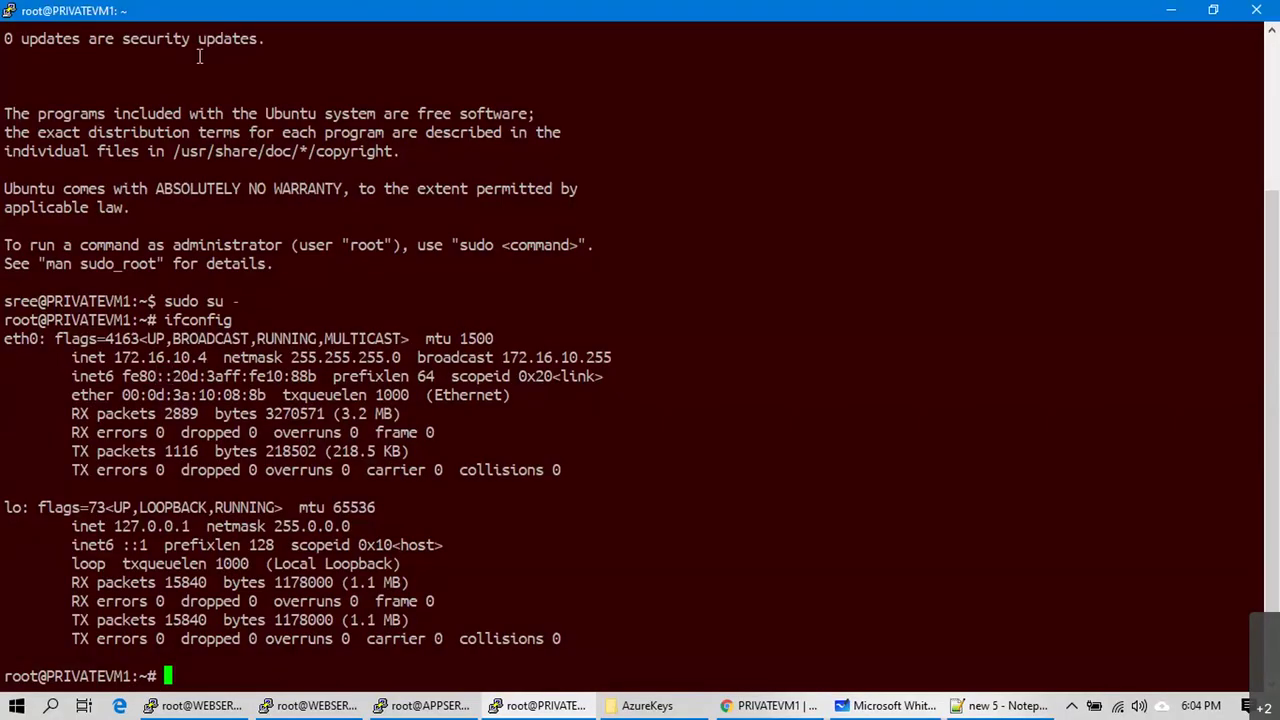
left_click(205, 705)
left_click(425, 705)
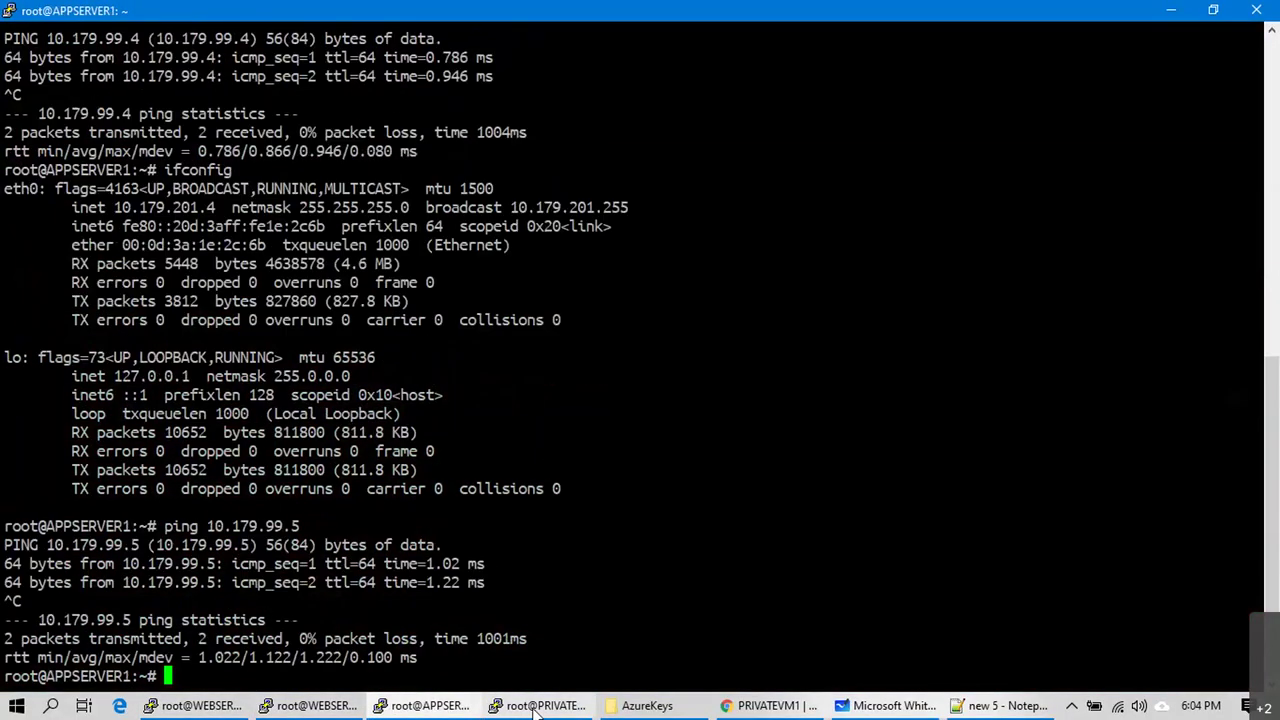
left_click(518, 707)
type("ping 10.179.")
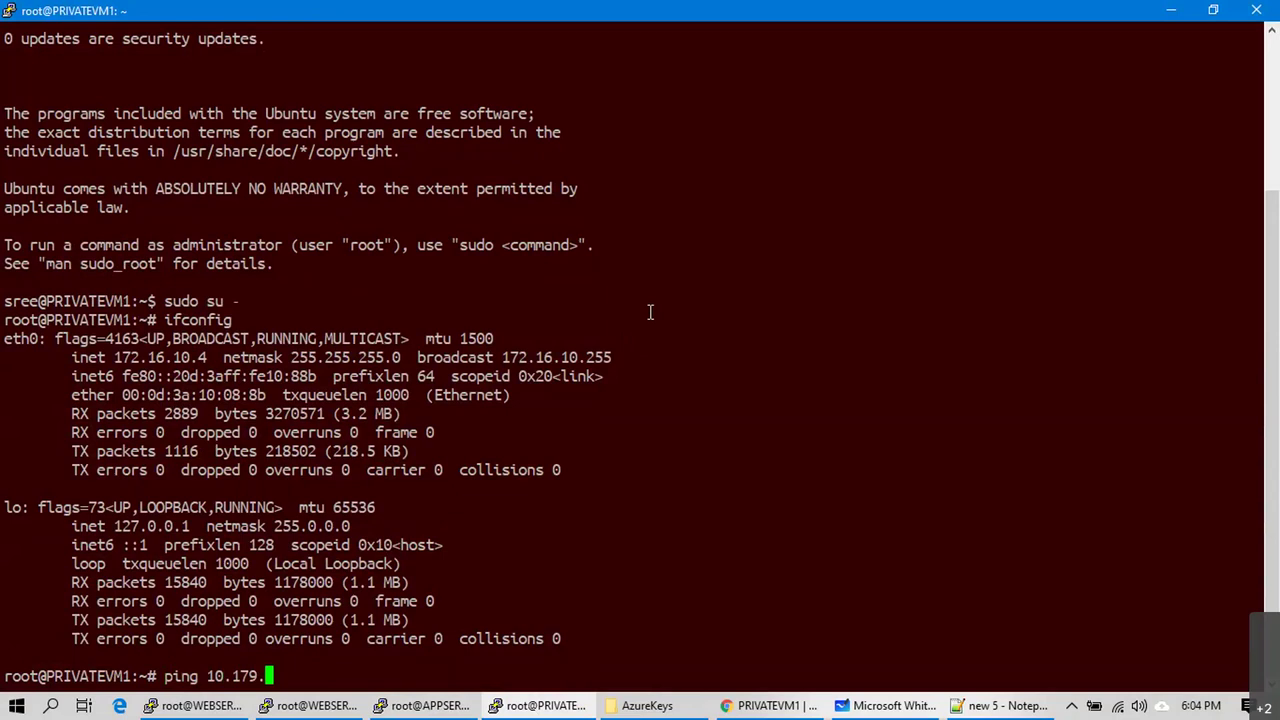
Step: Switch to the Azure portal and open PRIVATEVM1's overview to review its addresses and virtual network
key("alt+Tab")
key("alt+Tab")
key("alt+Tab")
key("alt+Tab")
key("alt+Tab")
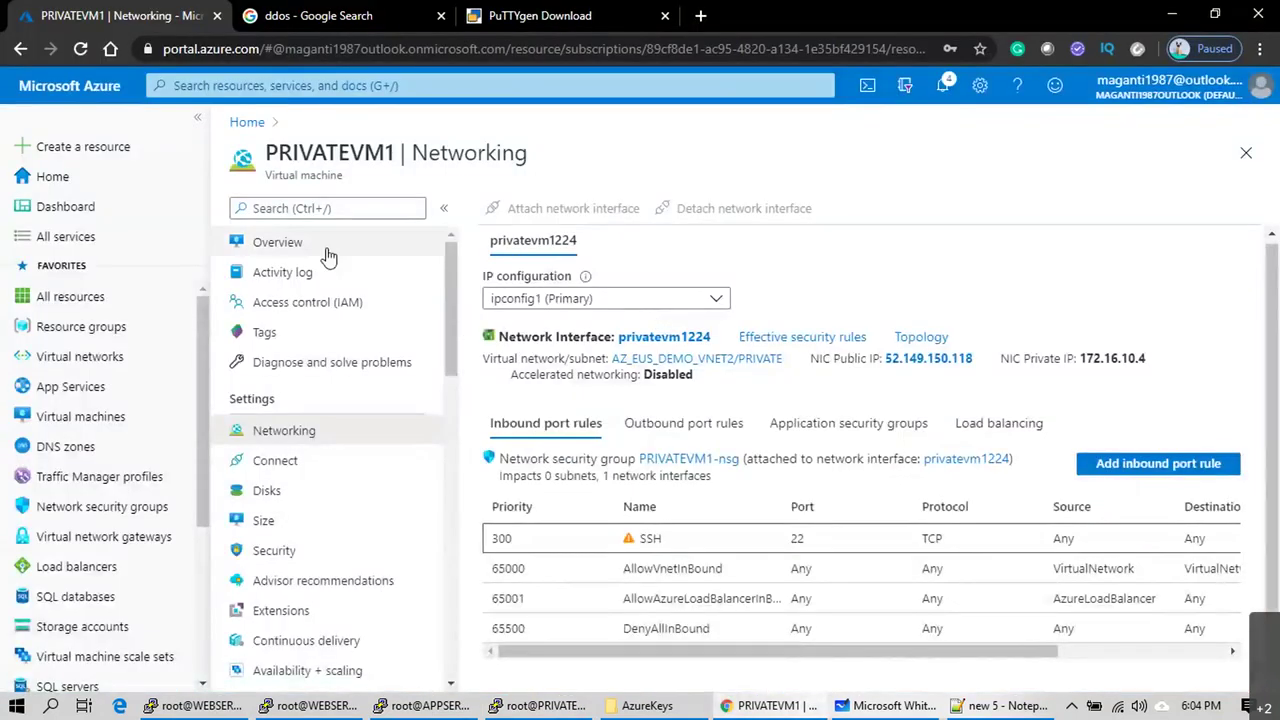
left_click(438, 253)
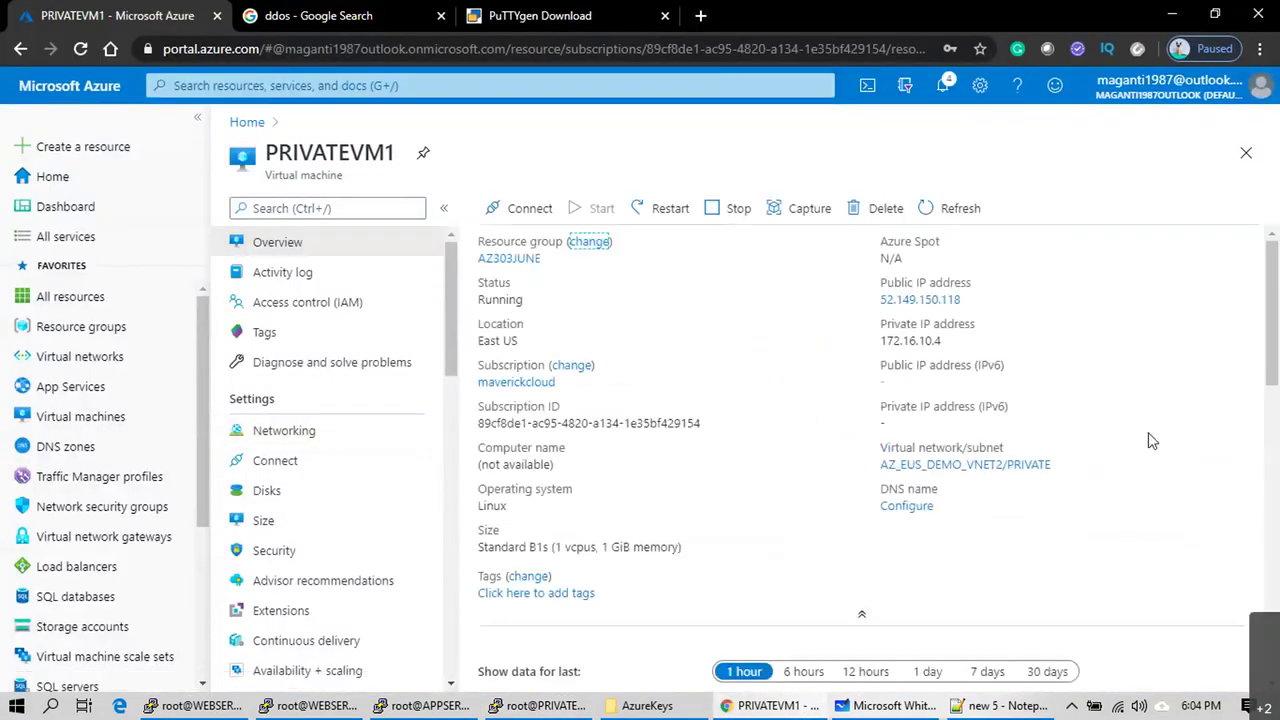
Step: Switch to Microsoft Whiteboard and circle the address 172.16.10.4 in red
key("alt+Tab")
key("alt+Tab")
key("alt+Tab")
key("alt+Tab")
key("alt+Tab")
key("alt+Tab")
key("alt+Tab")
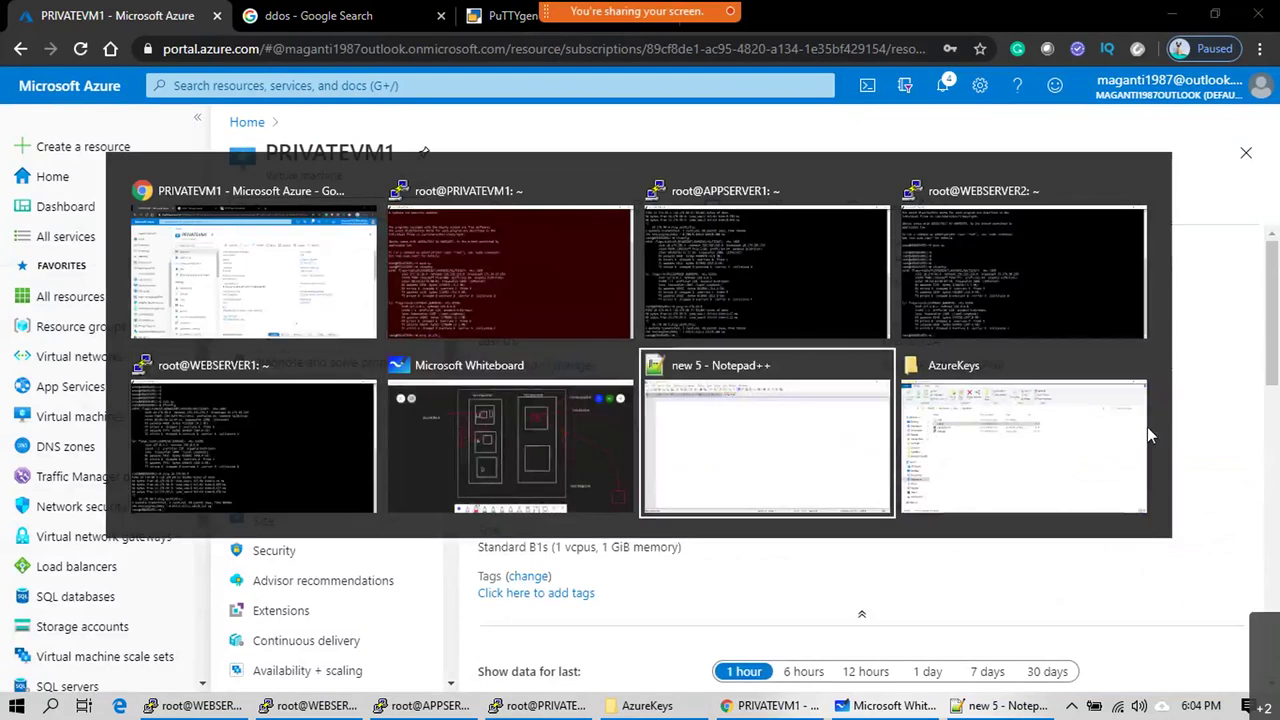
key("alt+Tab")
key("alt+Tab")
key("alt+Tab")
key("alt+Tab")
key("alt+Tab")
key("alt+Tab")
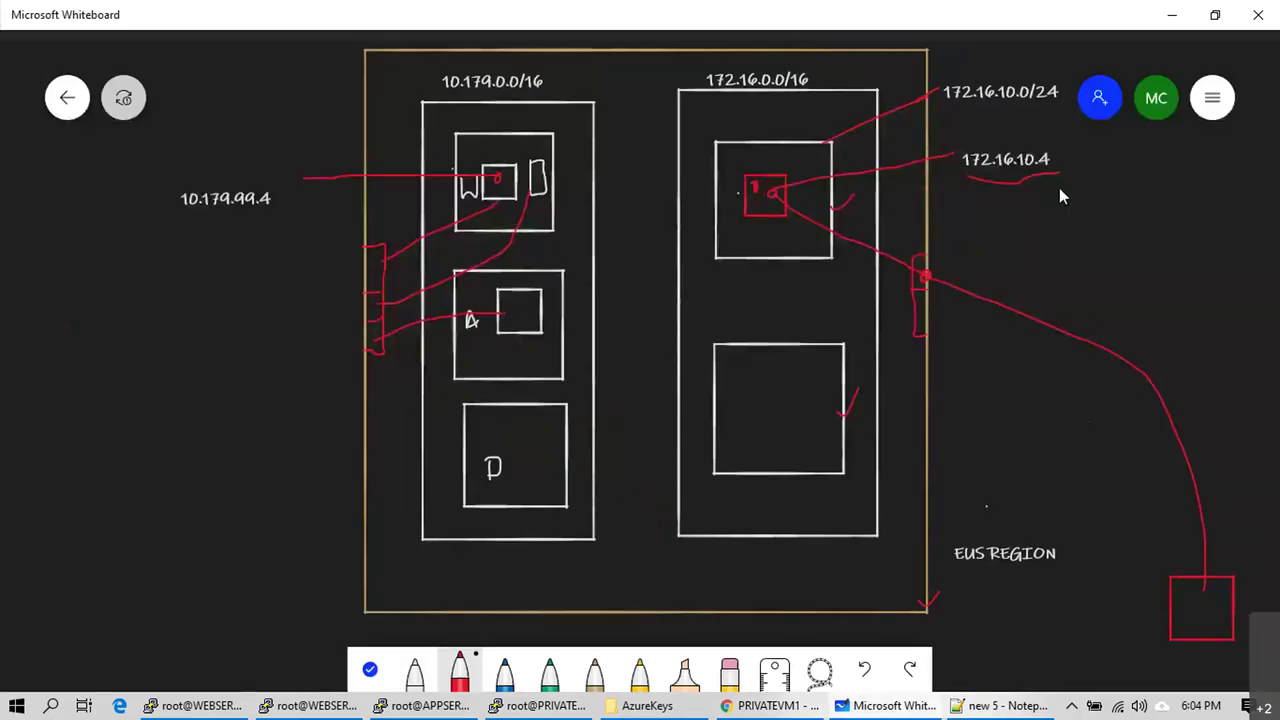
mouse_move(1052, 183)
left_mouse_down()
mouse_move(1057, 143)
mouse_move(979, 148)
mouse_move(972, 180)
left_mouse_up()
Step: Circle the address 10.179.99.4 in red on the diagram, undoing the rough first outline and redrawing it neatly
mouse_move(232, 176)
left_mouse_down()
mouse_move(164, 191)
mouse_move(231, 223)
mouse_move(286, 206)
mouse_move(263, 183)
left_mouse_up()
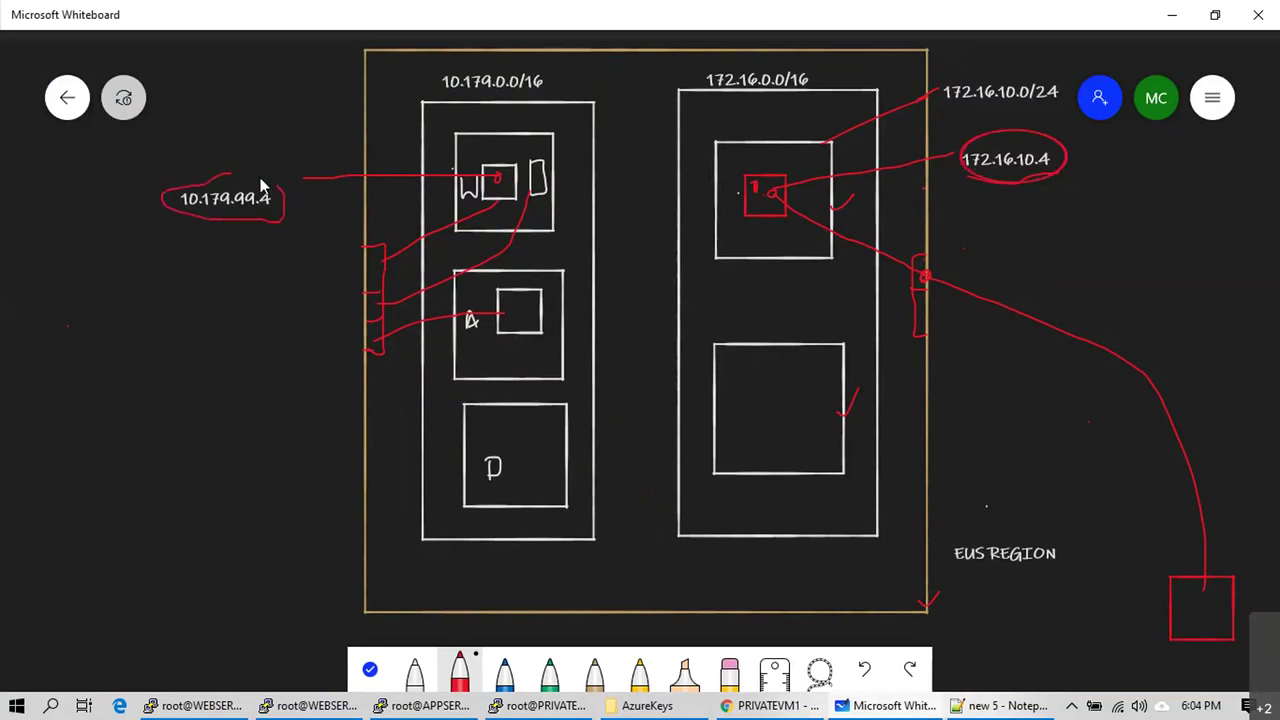
key("ctrl+z")
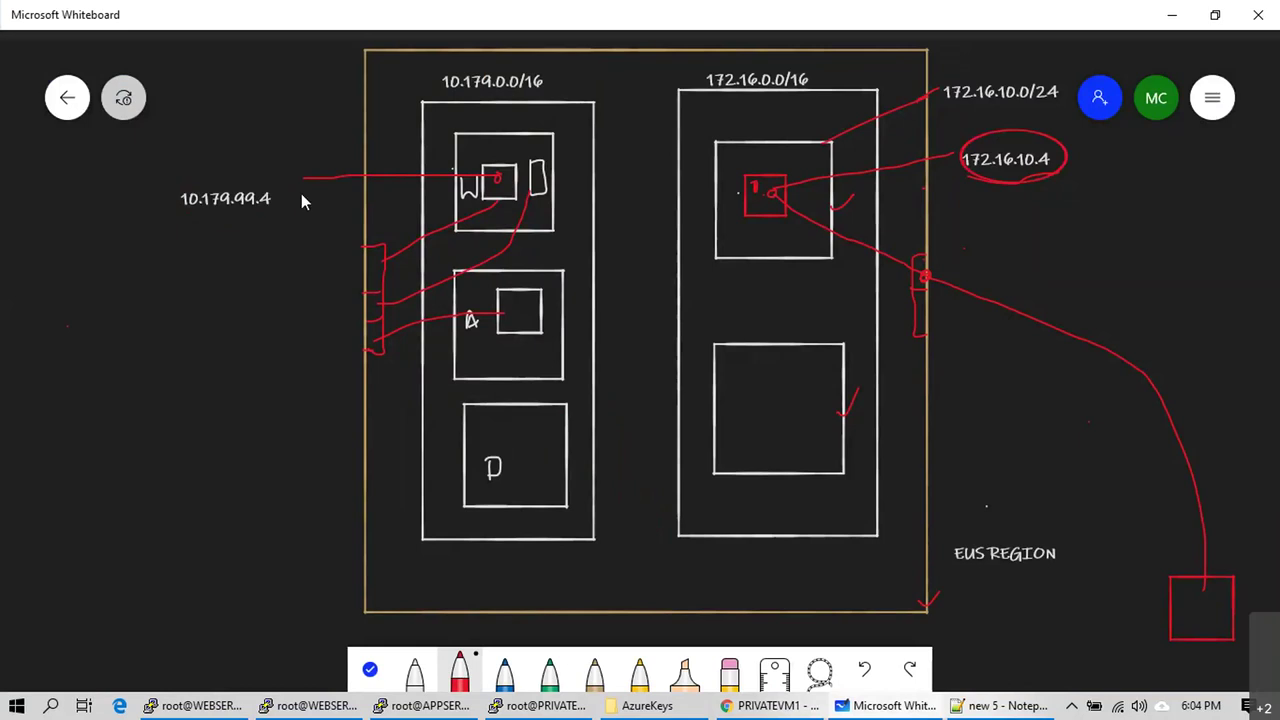
left_click_drag(266, 178, 175, 185)
mouse_move(255, 212)
left_mouse_down()
mouse_move(281, 209)
mouse_move(286, 194)
left_mouse_up()
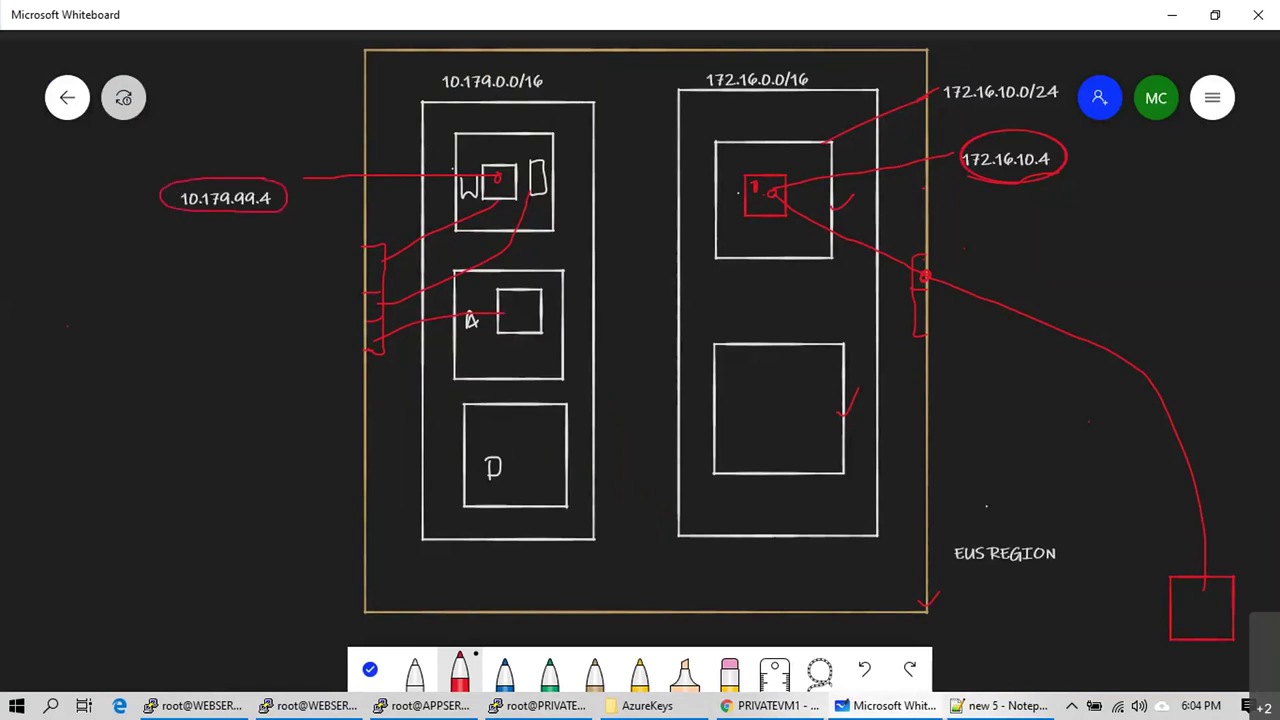
Step: Switch to the PRIVATEVM1 terminal and highlight its eth0 inet address, then return to Microsoft Whiteboard and tick the two circled addresses
key("alt+Tab")
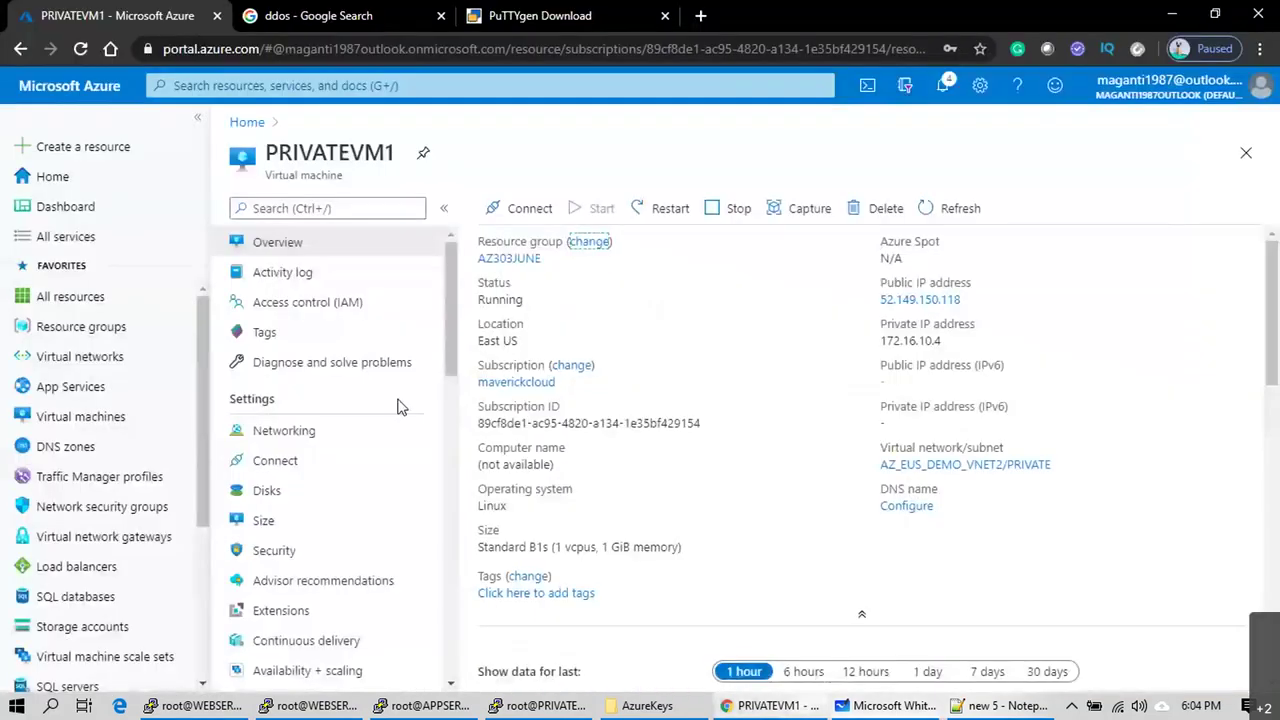
key("alt+Tab")
key("Tab")
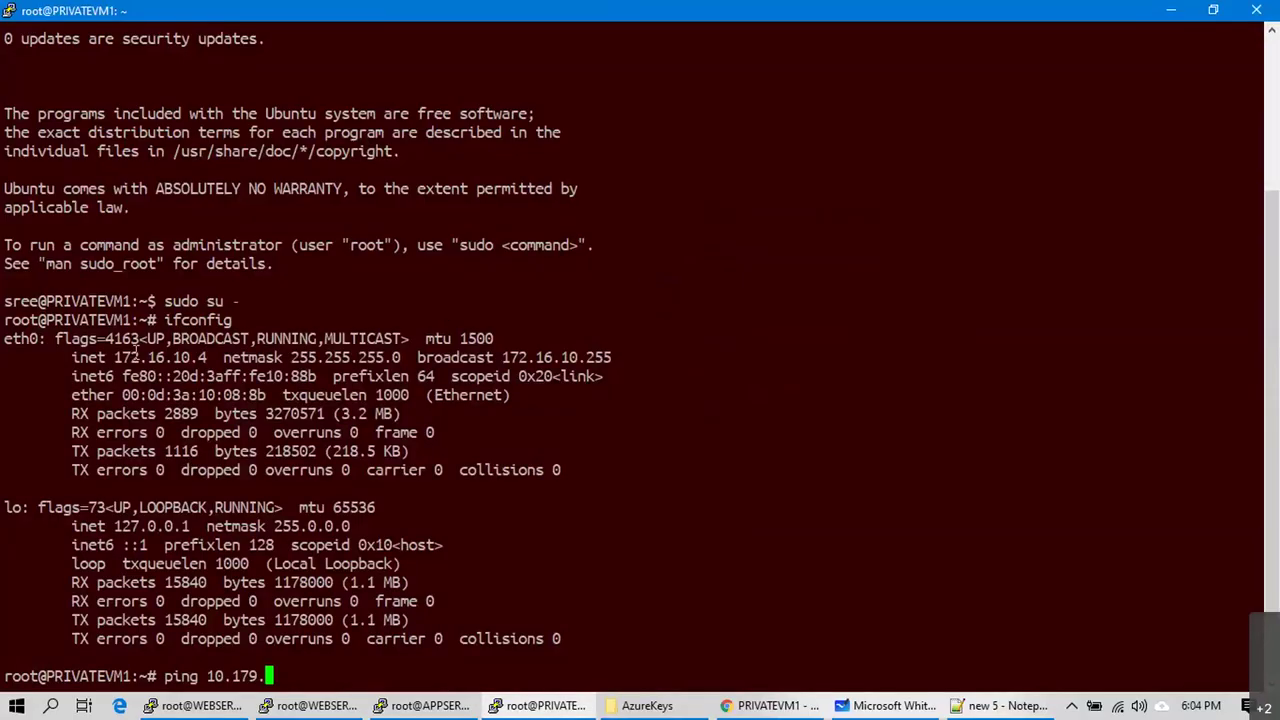
left_click_drag(128, 357, 206, 357)
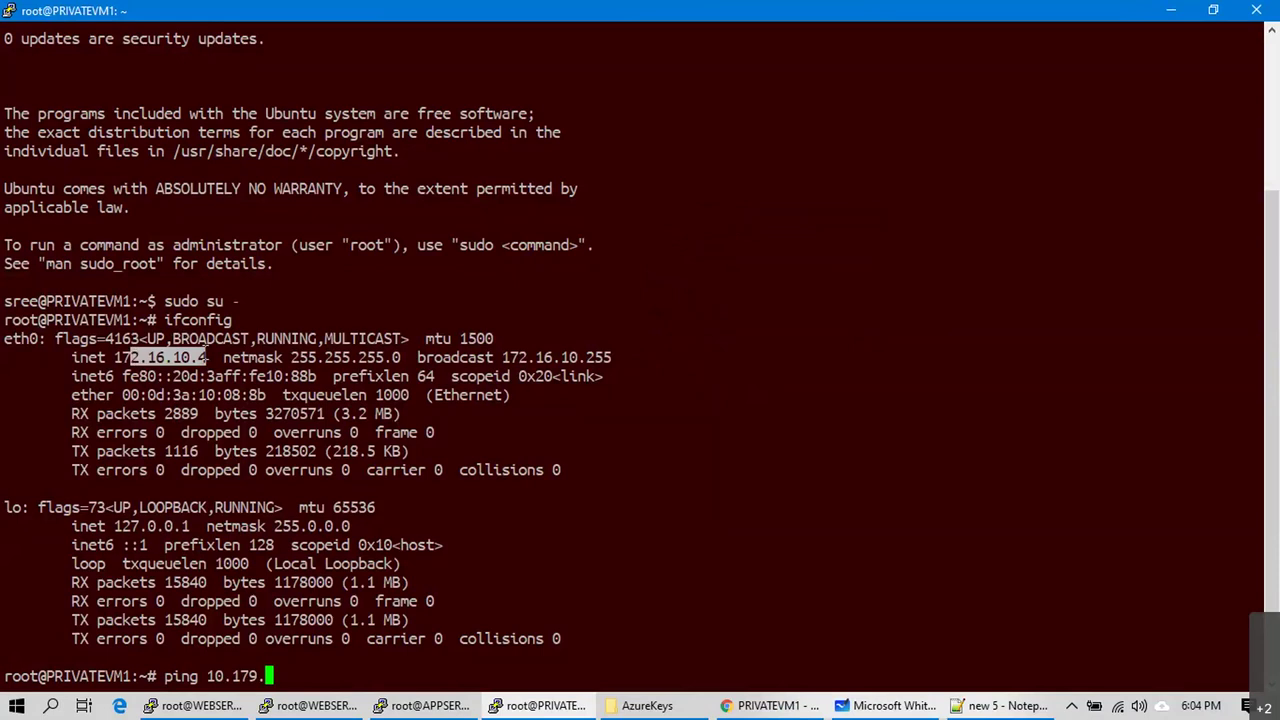
key("alt+Tab")
key("Tab")
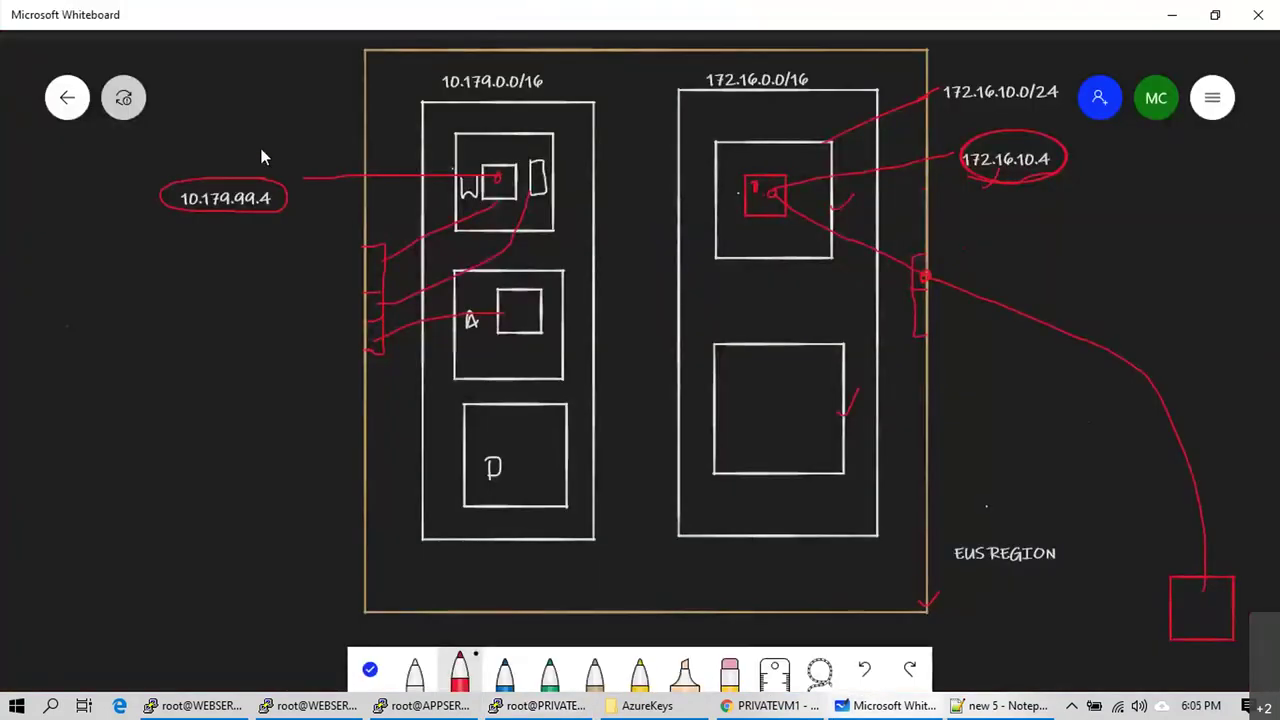
Step: Switch to the PRIVATEVM1 terminal and run "ping 10.179.99.4" by completing the unfinished command
key("alt+Tab")
left_click(413, 619)
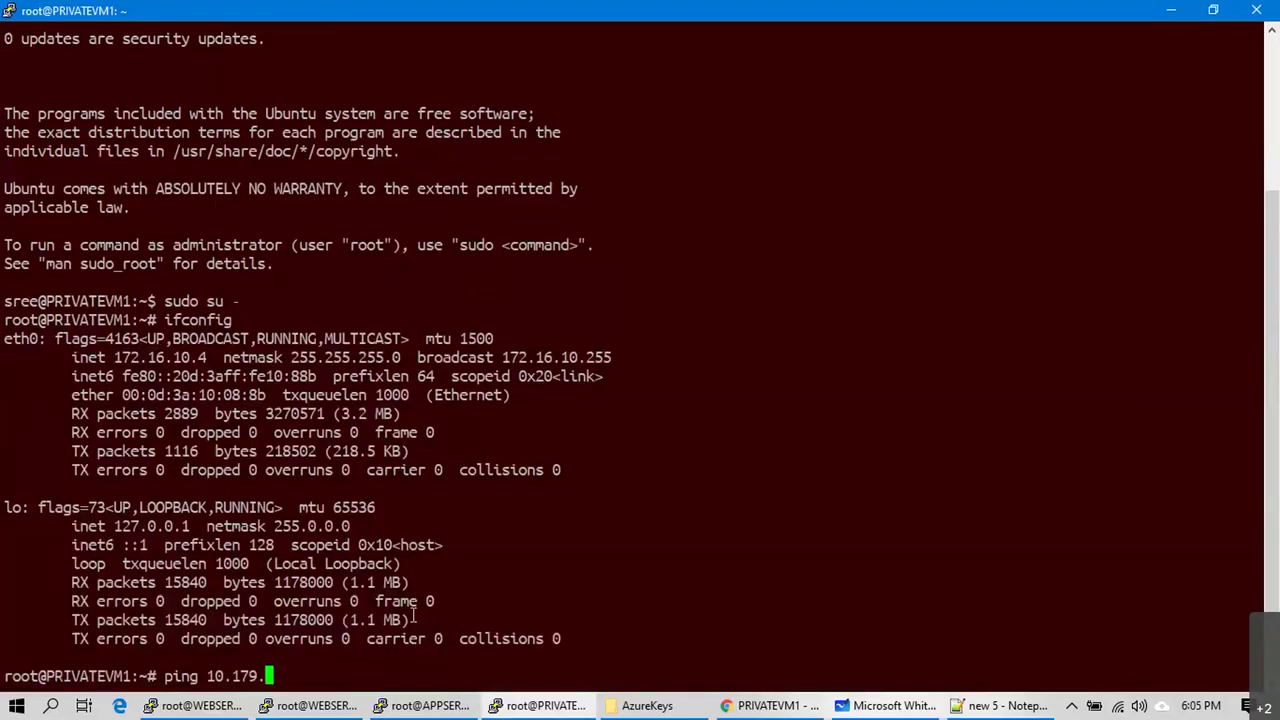
type("99.4")
key("Return")
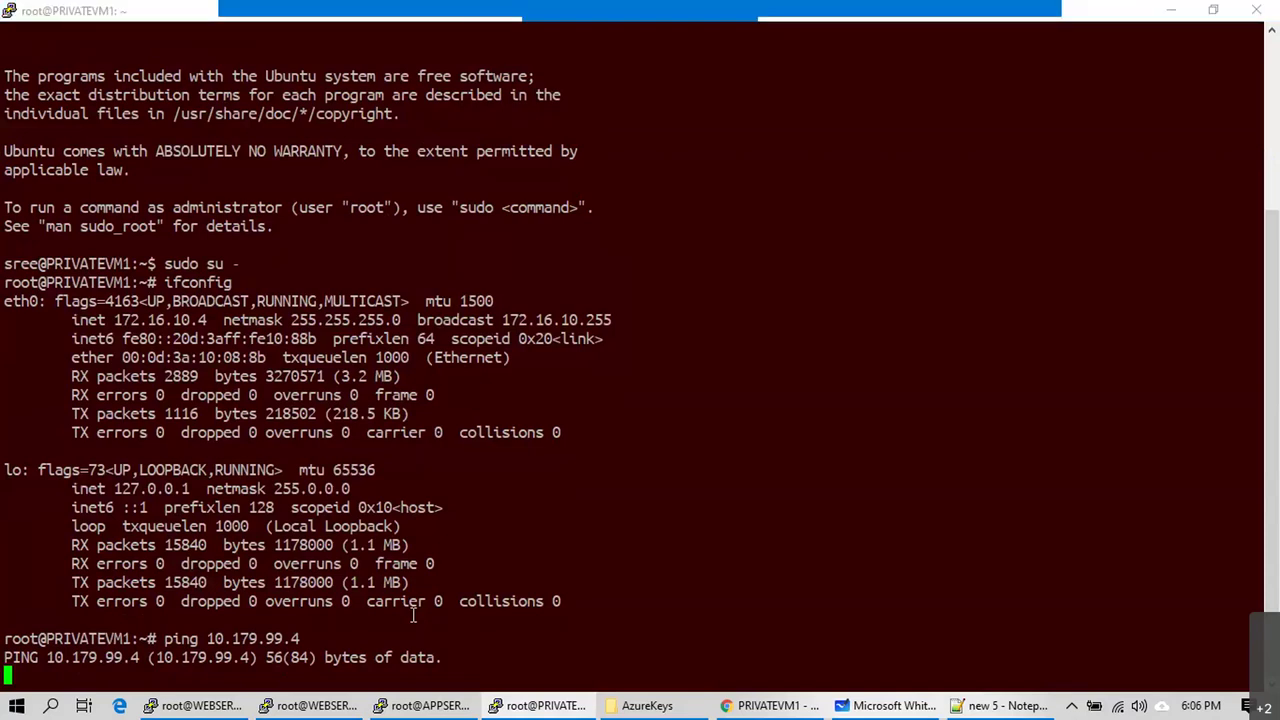
Step: Switch to Microsoft Whiteboard, circle the EUS REGION label in red and tick the lower edge of both virtual network boxes
key("alt+Tab")
key("alt+Tab")
key("alt+Tab")
key("alt+Tab")
key("alt+Tab")
key("alt+Tab")
key("alt+Tab")
key("alt+Tab")
key("alt+Tab")
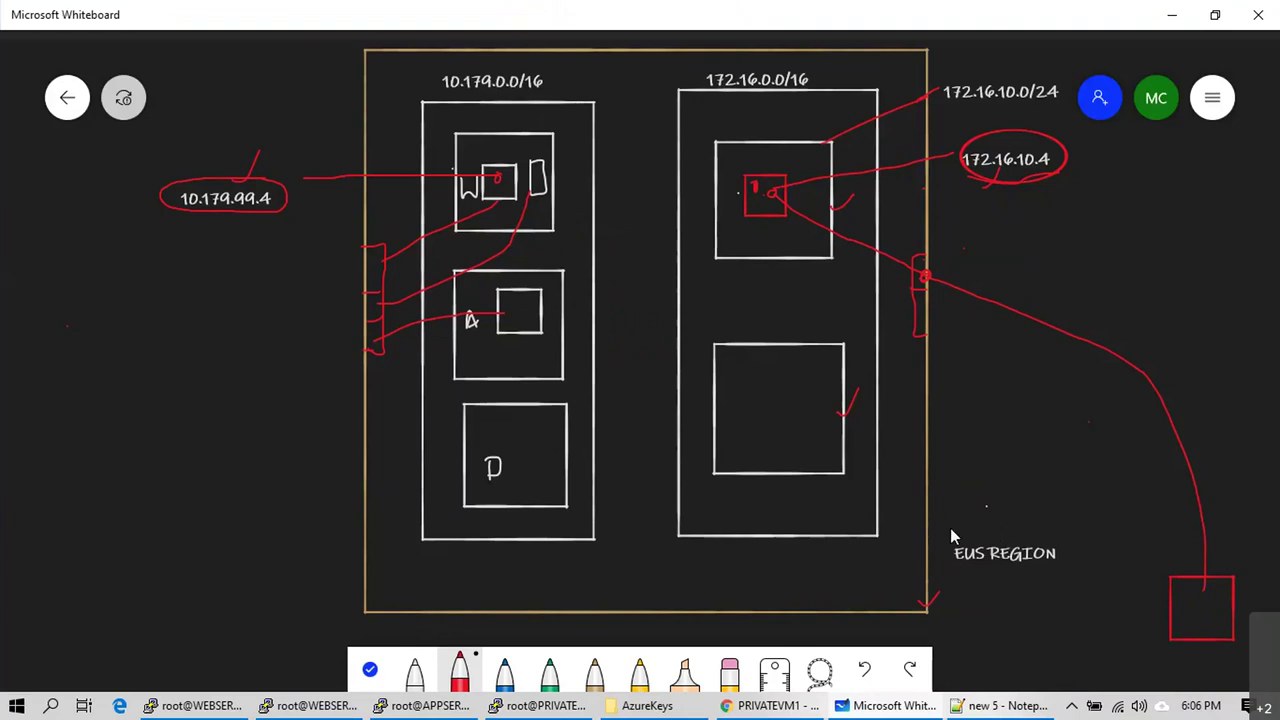
mouse_move(1003, 518)
left_mouse_down()
mouse_move(957, 562)
mouse_move(1050, 575)
mouse_move(1066, 535)
mouse_move(1037, 531)
left_mouse_up()
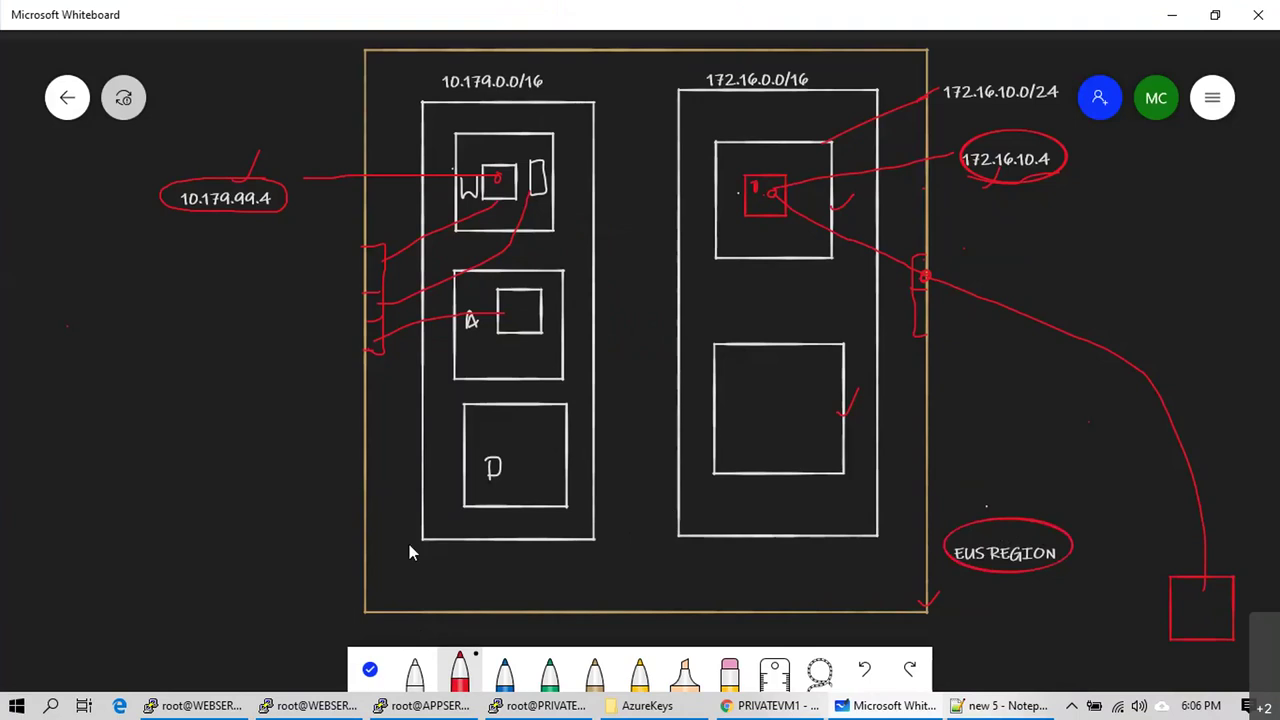
left_click_drag(668, 538, 708, 521)
scroll(669, 226, "down", 5)
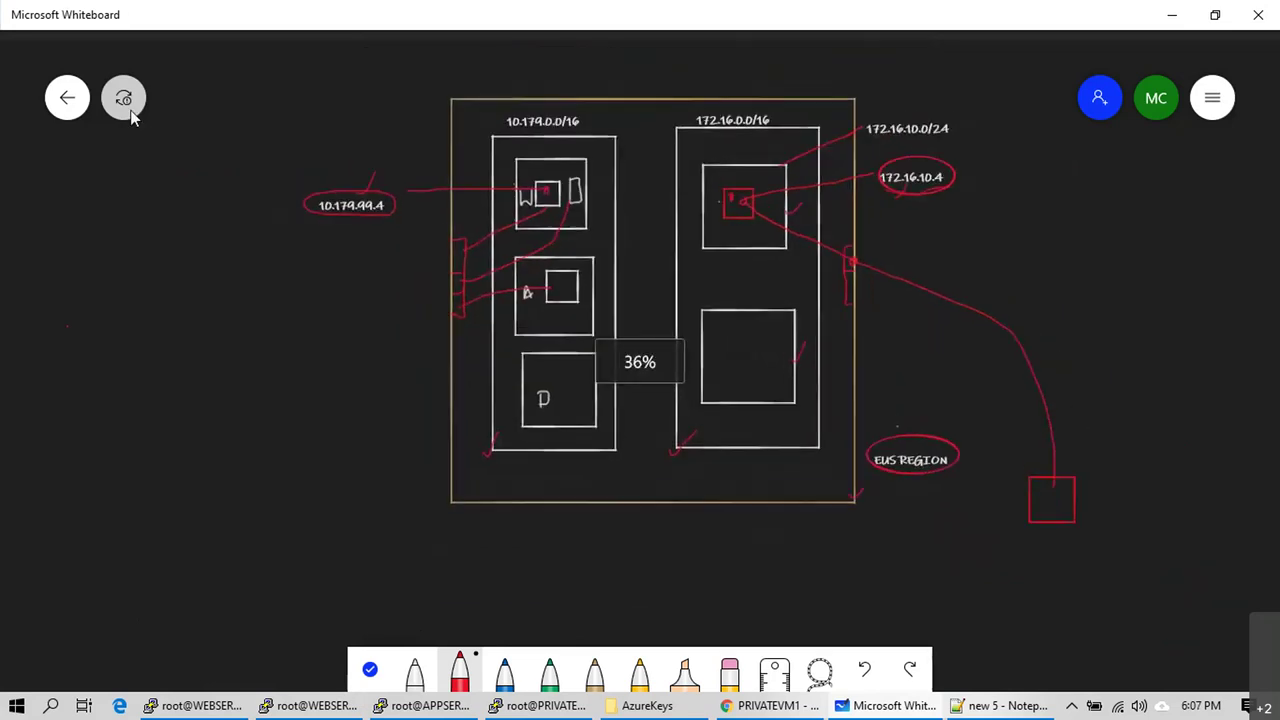
Step: Create a new whiteboard and draw one large red square on it with the red pen
left_click(67, 100)
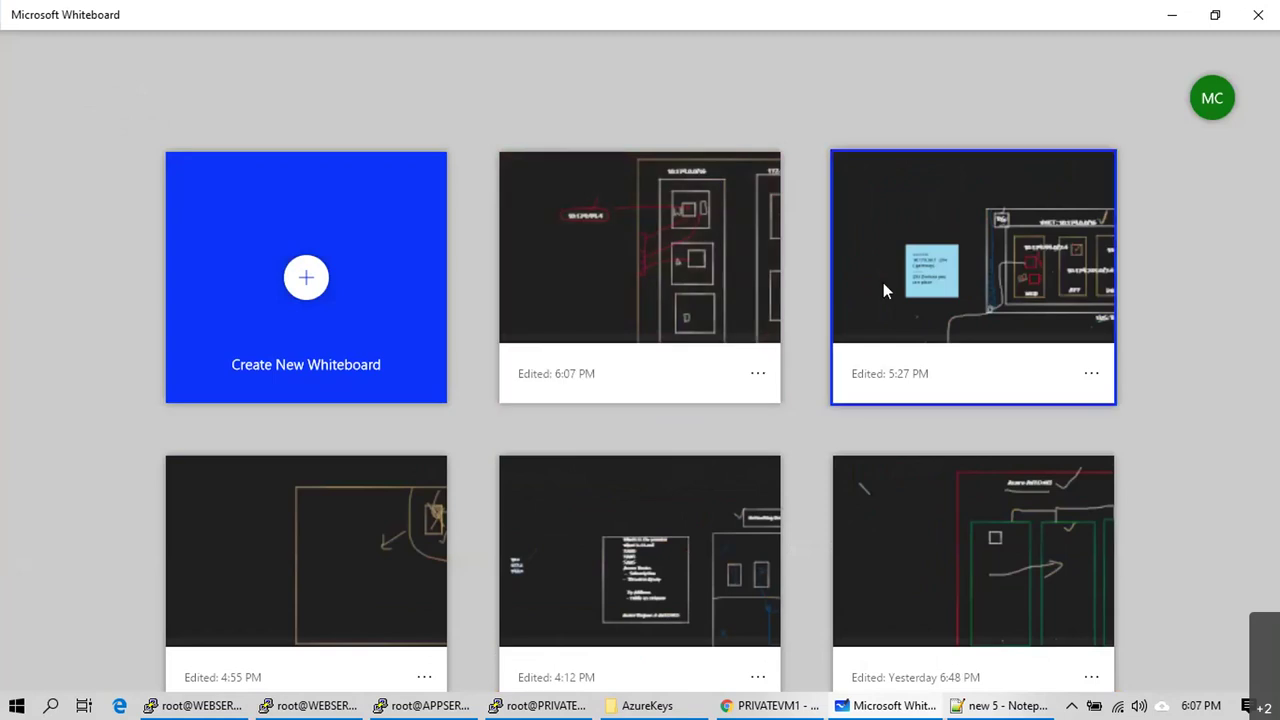
left_click(330, 304)
left_click(629, 341)
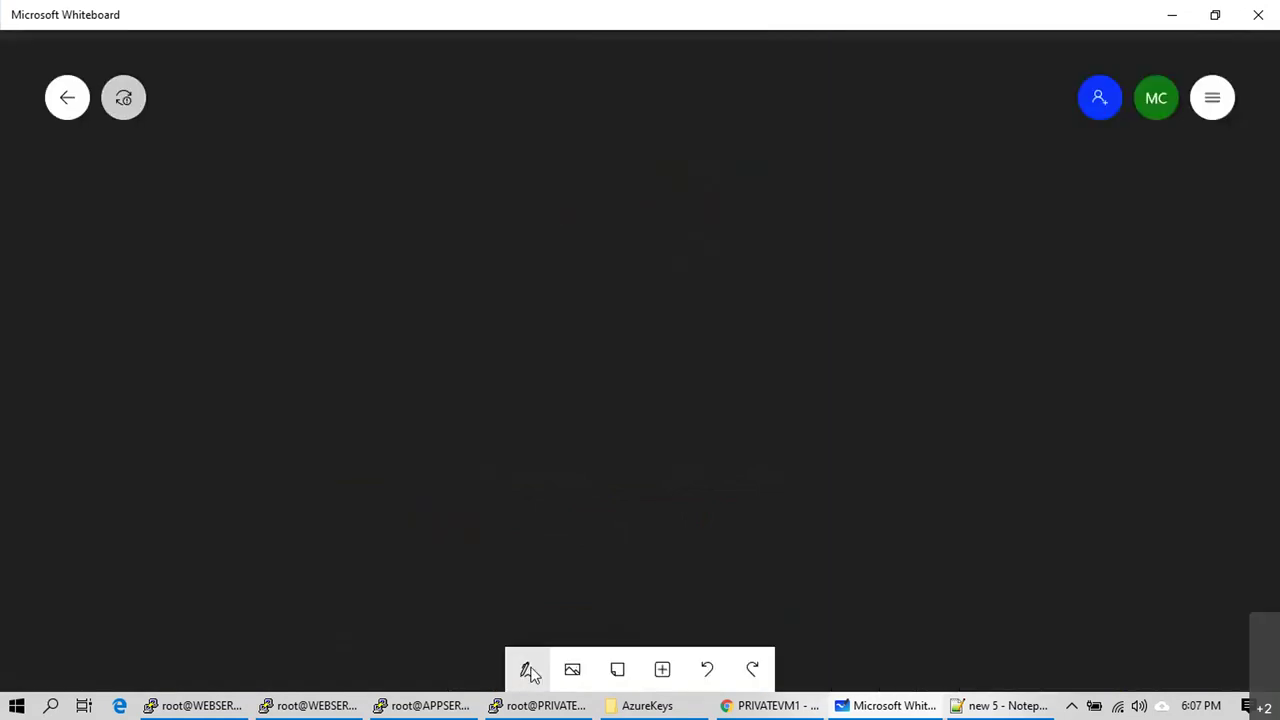
mouse_move(389, 130)
left_mouse_down()
mouse_move(383, 623)
mouse_move(853, 621)
mouse_move(983, 557)
mouse_move(1029, 174)
mouse_move(977, 106)
mouse_move(511, 143)
mouse_move(391, 137)
left_mouse_up()
scroll(1045, 280, "down", 2)
scroll(1115, 480, "up", 2)
scroll(1103, 468, "up", 1)
scroll(968, 211, "down", 2)
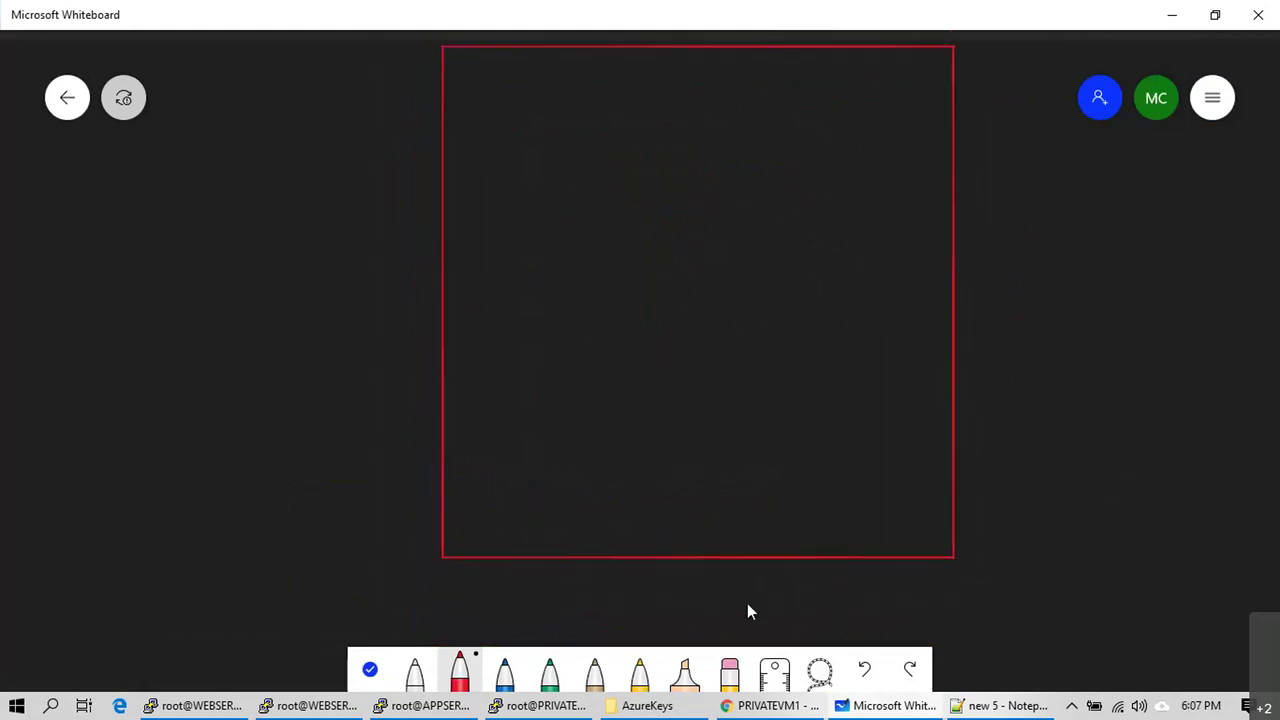
Step: Draw two tall white rectangles inside the red square and a small entrance box with an incoming line on the square's lower edge
left_click(426, 682)
left_click_drag(490, 104, 499, 430)
mouse_move(494, 486)
left_mouse_down()
mouse_move(589, 514)
mouse_move(617, 292)
mouse_move(615, 97)
mouse_move(505, 106)
left_mouse_up()
mouse_move(740, 88)
left_mouse_down()
mouse_move(720, 434)
mouse_move(837, 494)
mouse_move(894, 190)
mouse_move(886, 80)
mouse_move(742, 84)
left_mouse_up()
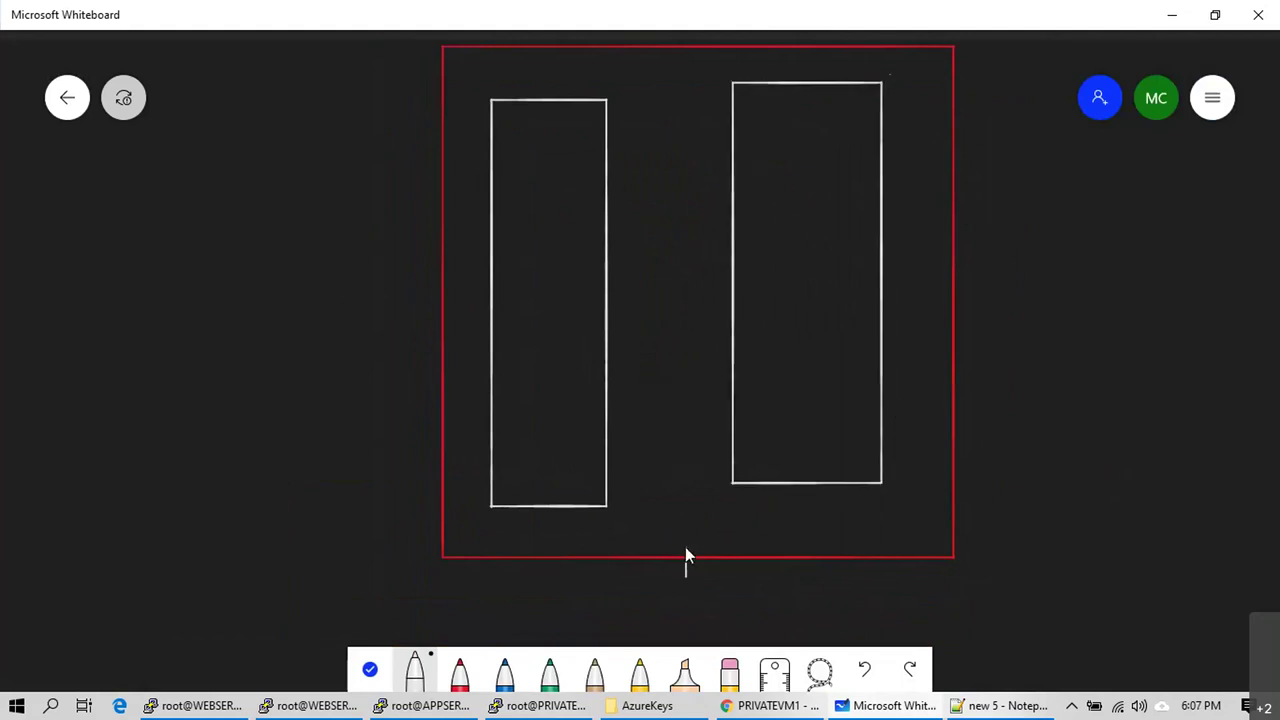
mouse_move(649, 613)
left_mouse_down()
mouse_move(690, 590)
mouse_move(690, 573)
left_mouse_up()
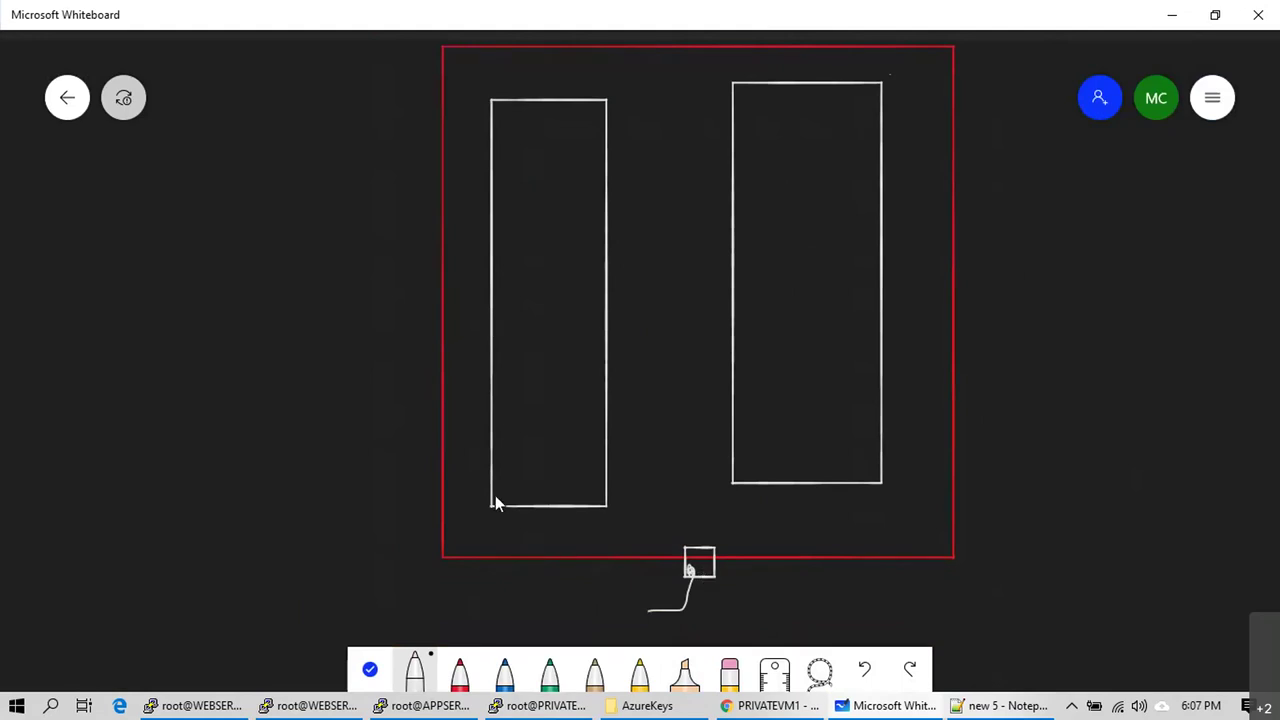
Step: Label one rectangle with B, 4 and 402 and the other with A, a small square and 403, plus handwritten names at their lower edges
left_click_drag(494, 500, 535, 502)
left_click_drag(513, 153, 514, 176)
left_click_drag(564, 143, 580, 175)
mouse_move(563, 200)
left_mouse_down()
mouse_move(583, 209)
mouse_move(610, 186)
left_mouse_up()
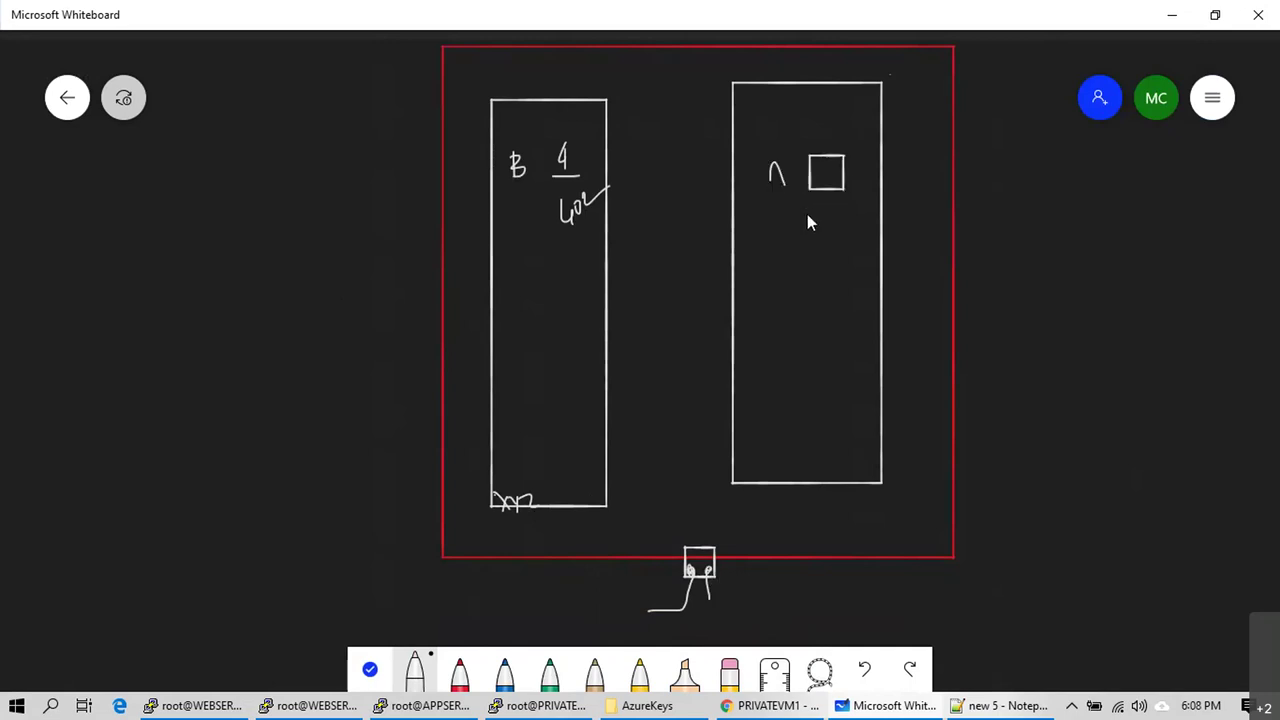
left_click_drag(844, 221, 842, 222)
left_click_drag(853, 218, 854, 229)
mouse_move(768, 470)
left_mouse_down()
mouse_move(766, 490)
mouse_move(780, 474)
mouse_move(805, 483)
left_mouse_up()
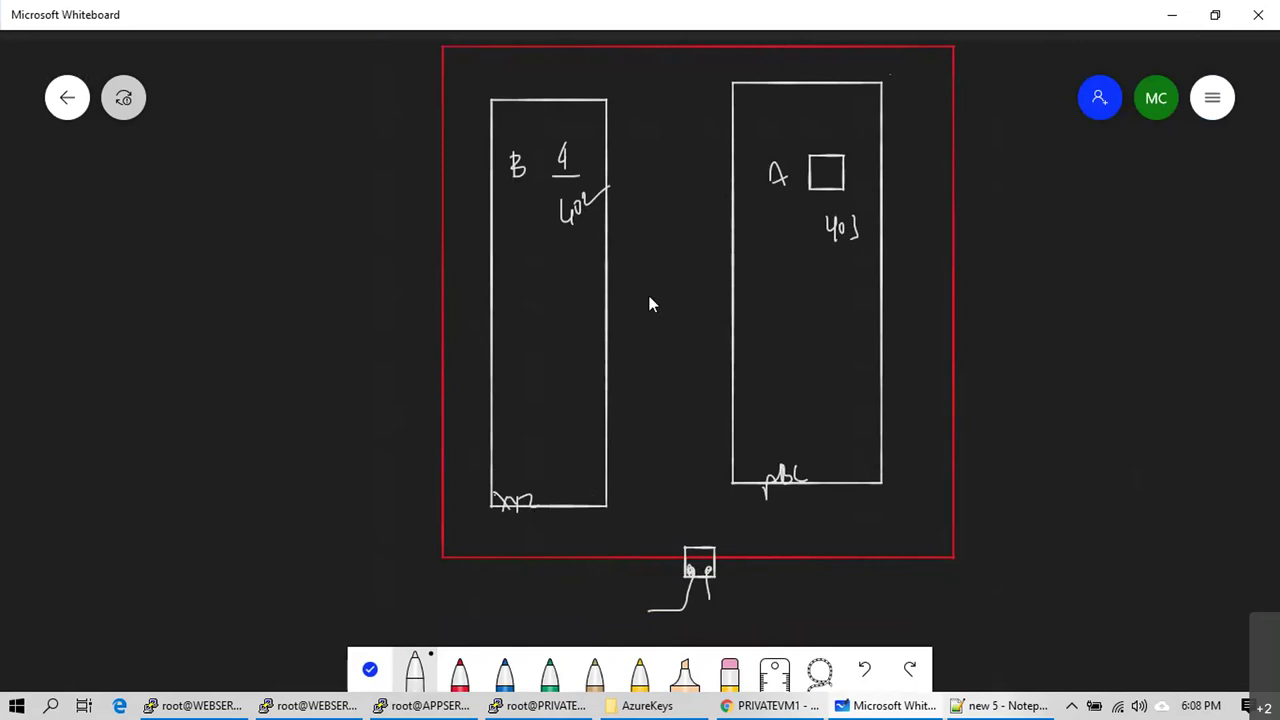
Step: Connect the entrance box to both rectangles with curved lines, circle it, and add a ticked small square near 402
mouse_move(698, 574)
left_mouse_down()
mouse_move(617, 526)
mouse_move(550, 512)
left_mouse_up()
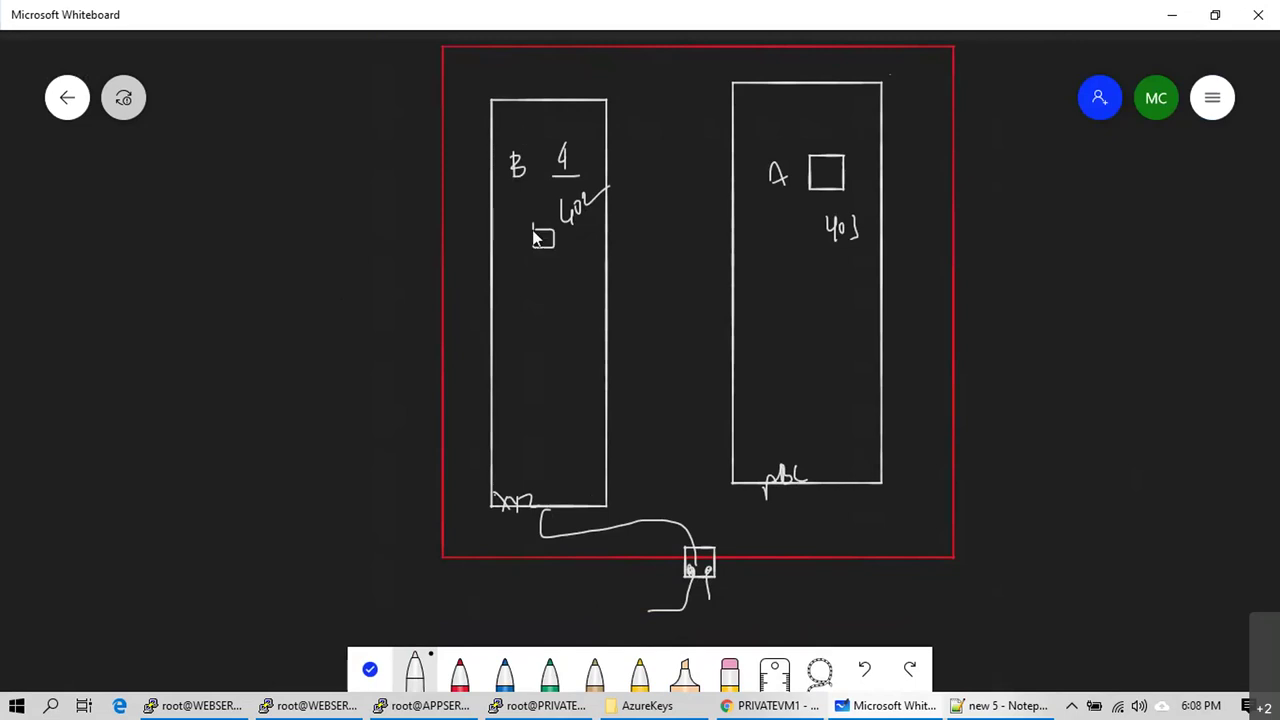
left_click_drag(556, 242, 568, 222)
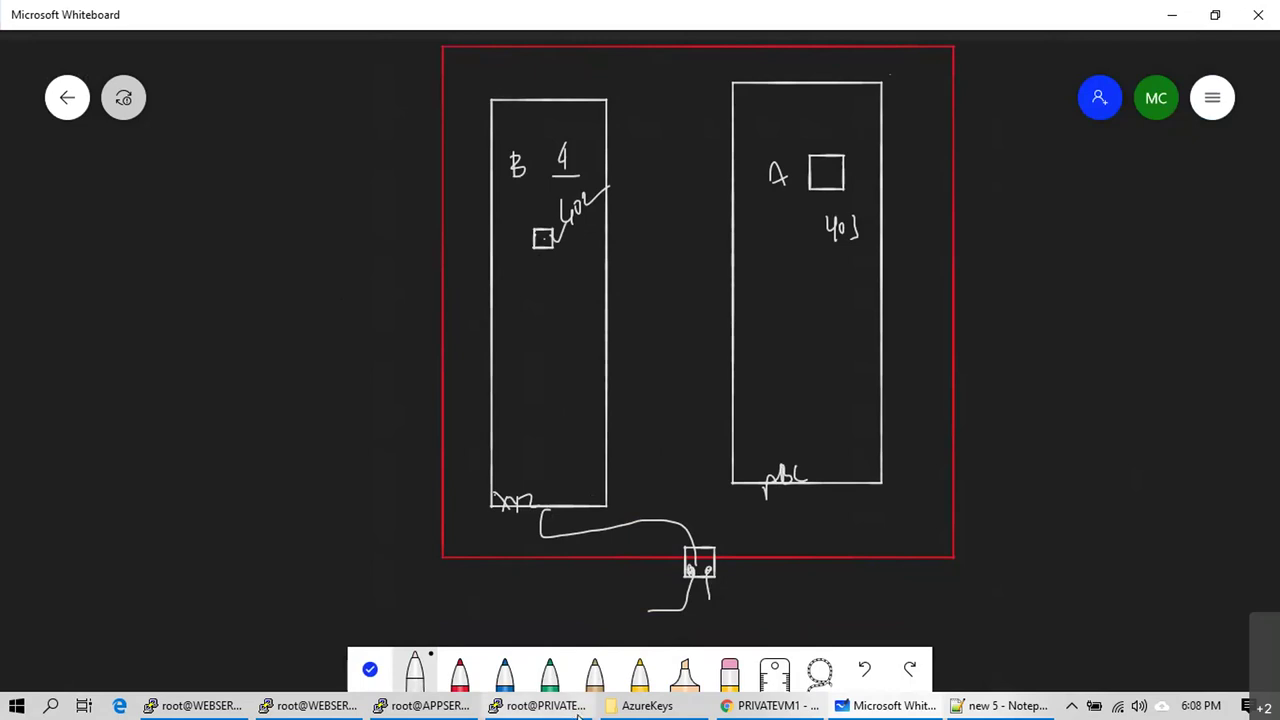
mouse_move(578, 712)
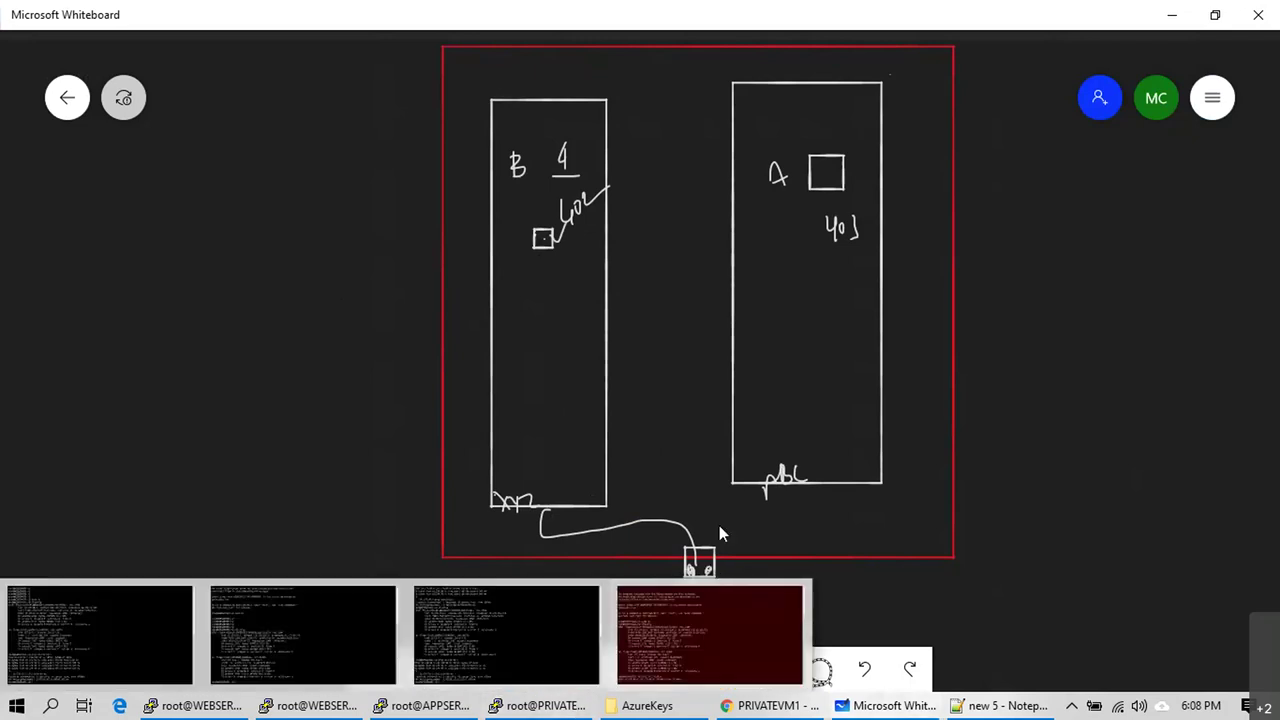
left_click_drag(708, 578, 648, 608)
left_click_drag(714, 548, 808, 514)
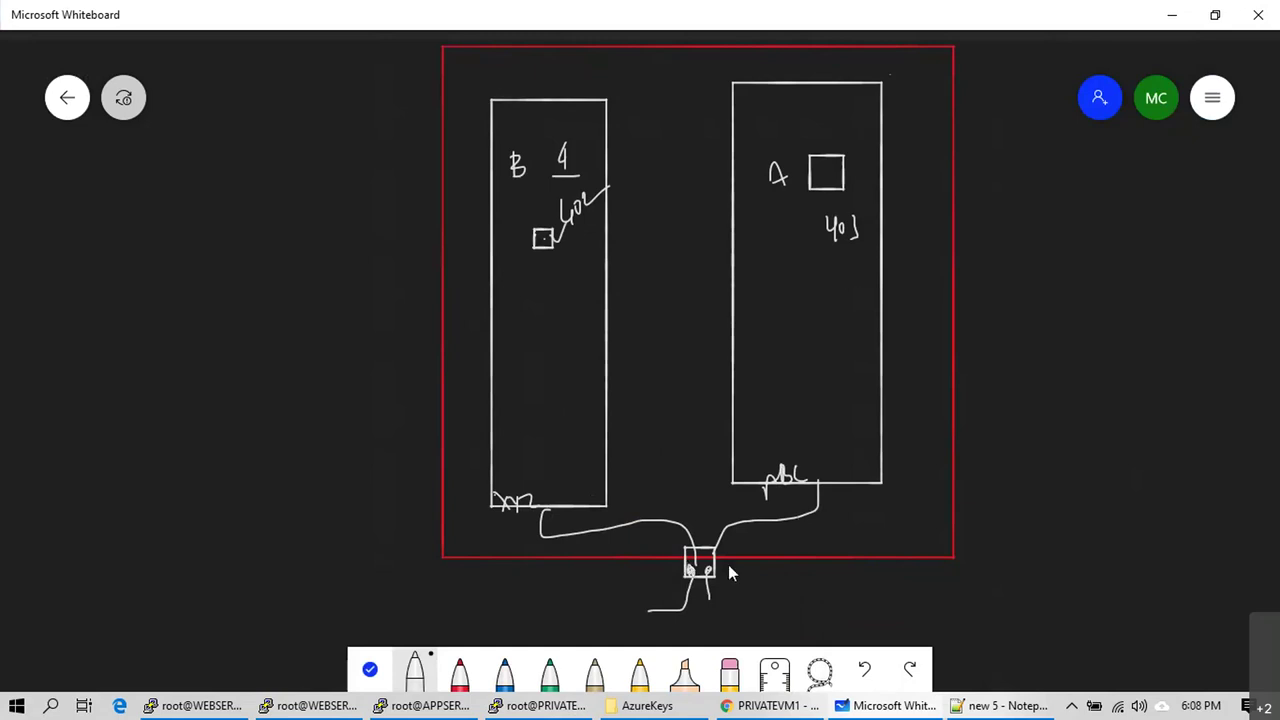
mouse_move(718, 542)
left_mouse_down()
mouse_move(692, 596)
mouse_move(705, 537)
left_mouse_up()
left_click_drag(688, 592, 650, 608)
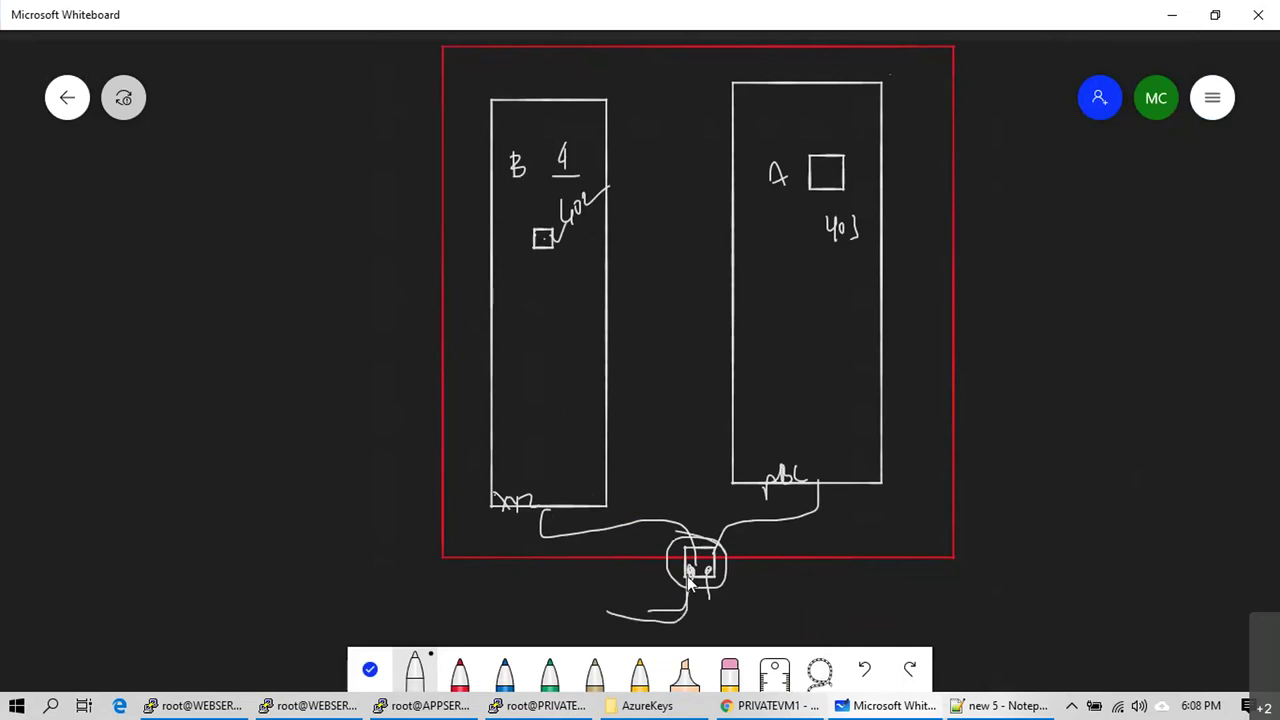
Step: Draw a long path from block B around to block A and a direct double-line link between the two rectangles
left_click(589, 159)
mouse_move(565, 147)
left_mouse_down()
mouse_move(560, 351)
mouse_move(585, 488)
mouse_move(786, 495)
mouse_move(805, 176)
left_mouse_up()
mouse_move(713, 177)
left_mouse_down()
mouse_move(729, 175)
mouse_move(608, 177)
left_mouse_up()
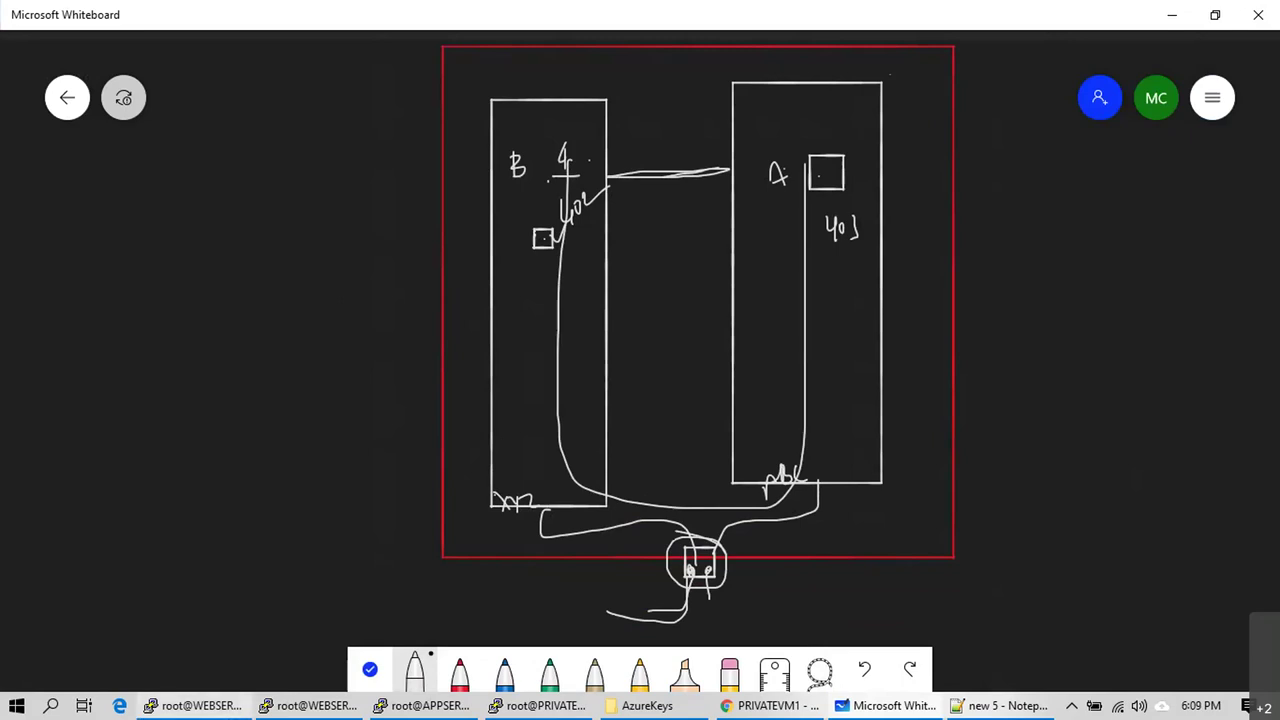
Step: Tick the upper edge of both rectangles and circle the numbers 402 and 403
mouse_move(305, 705)
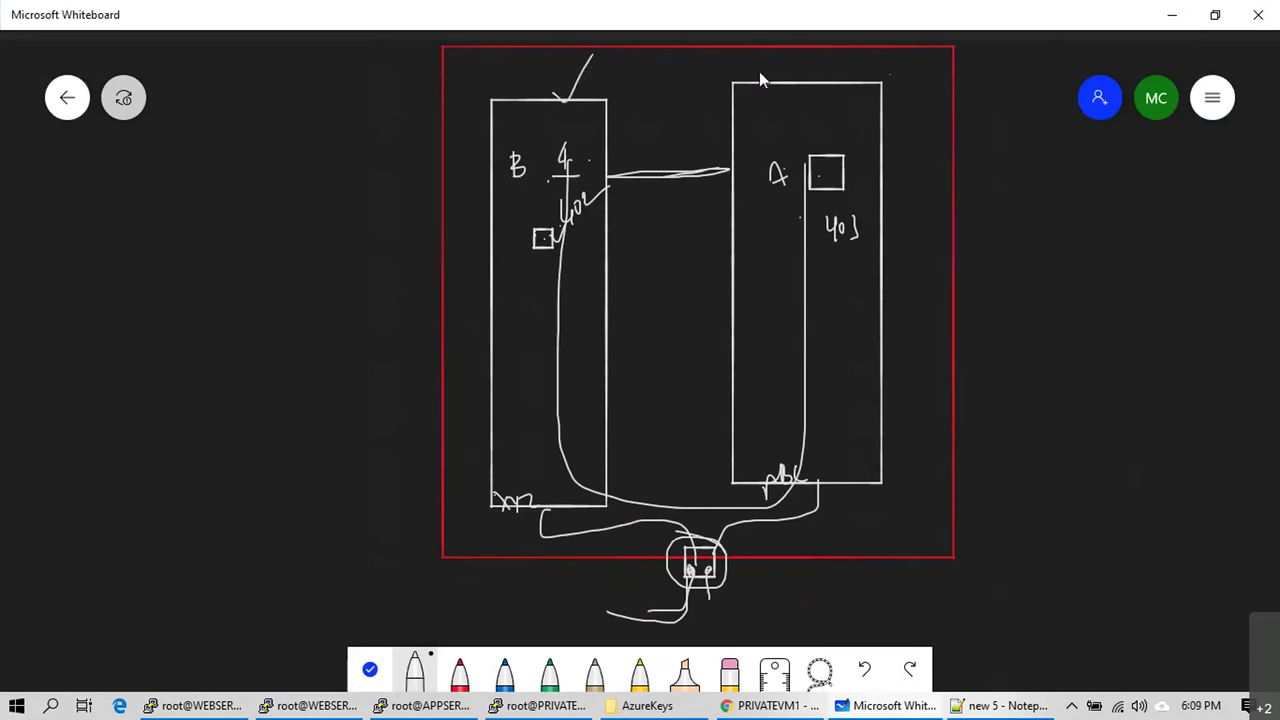
left_click_drag(776, 80, 812, 56)
left_click_drag(590, 183, 612, 195)
mouse_move(834, 193)
left_mouse_down()
mouse_move(822, 206)
mouse_move(863, 210)
left_mouse_up()
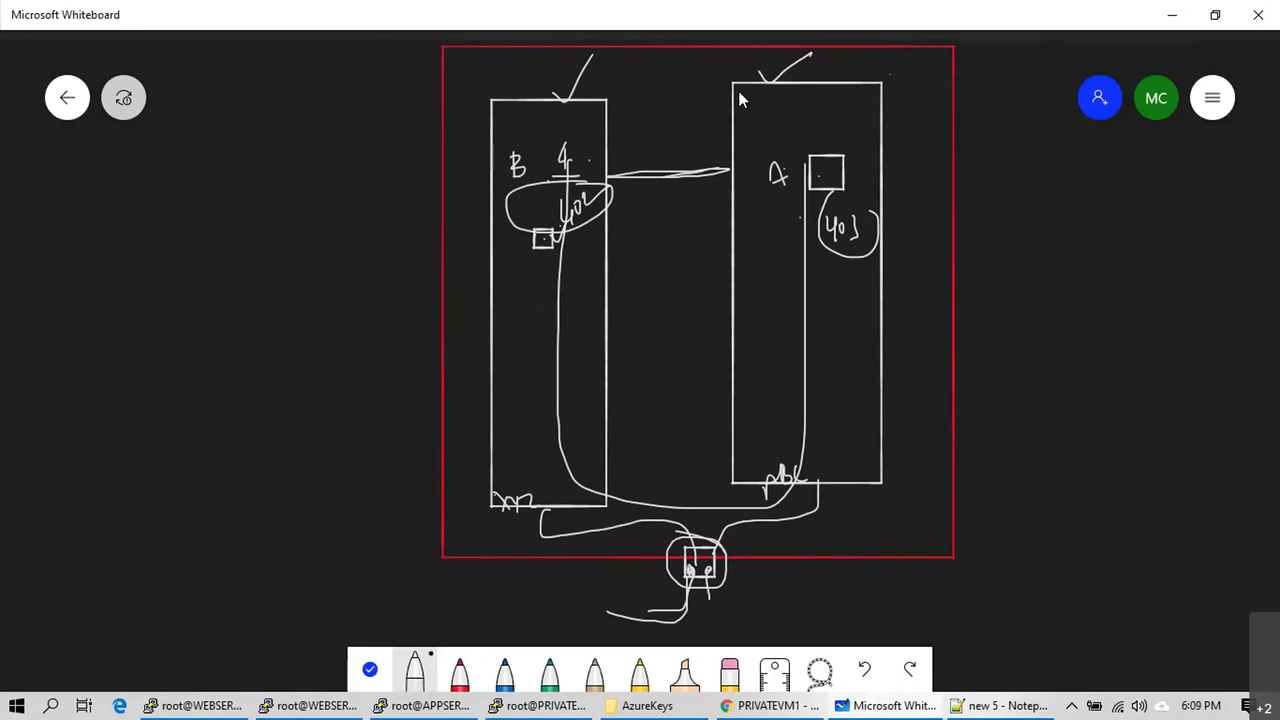
Step: Clear the whole canvas and draw a large white rectangular frame across it
scroll(737, 106, "down", 2)
left_click(1213, 98)
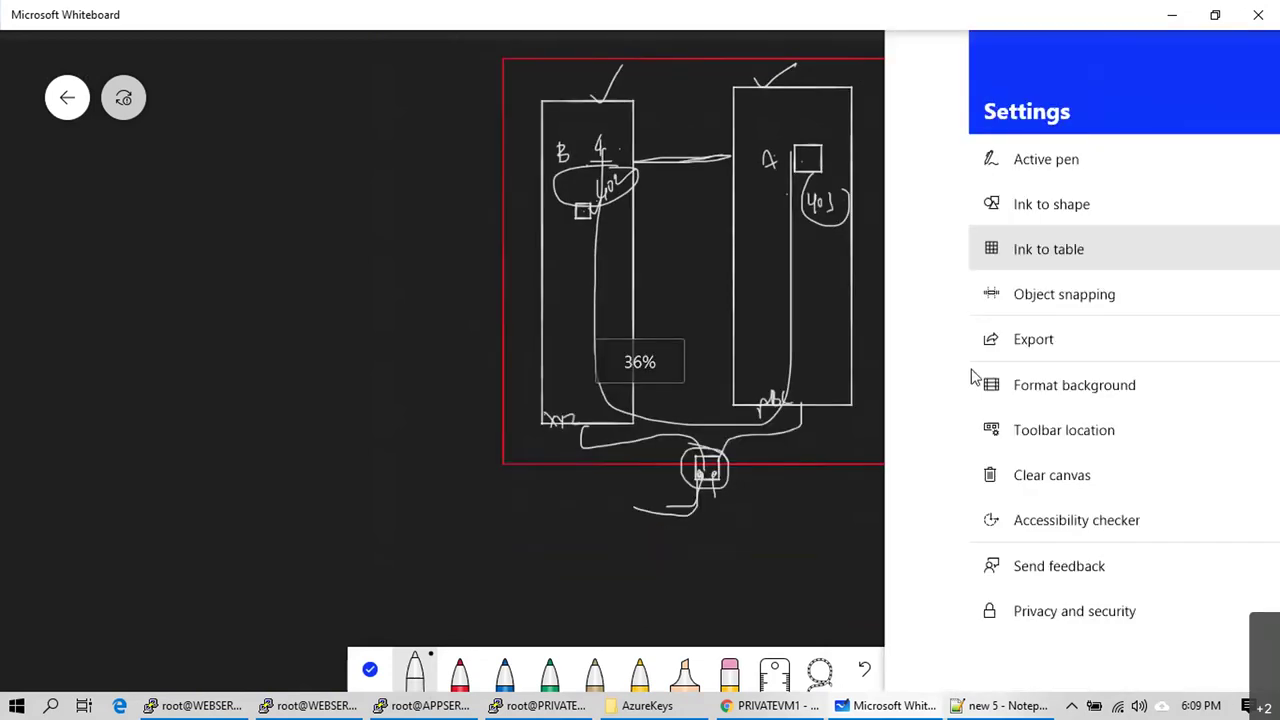
left_click(900, 482)
left_click(414, 672)
left_click_drag(265, 58, 265, 121)
mouse_move(267, 172)
left_mouse_down()
mouse_move(259, 567)
mouse_move(437, 608)
mouse_move(949, 609)
mouse_move(1031, 248)
mouse_move(1037, 49)
mouse_move(263, 57)
left_mouse_up()
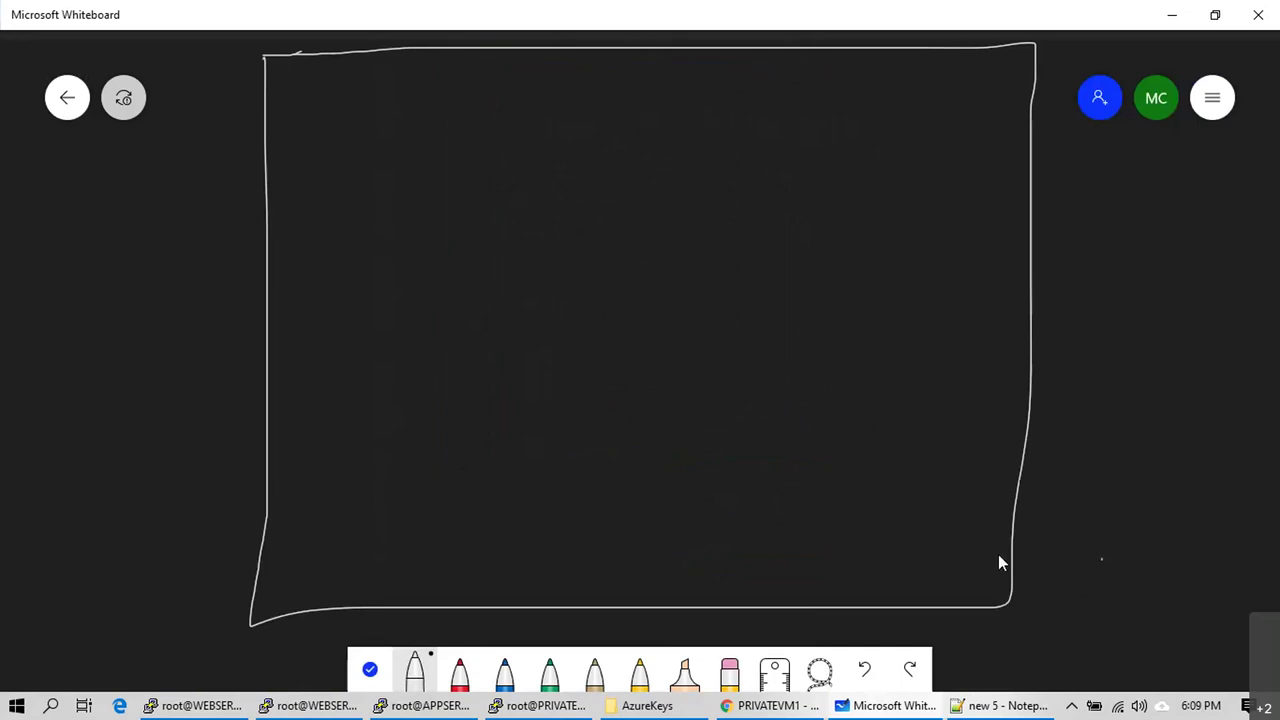
Step: Mark three entry points numbered 1, 2 and 3 along the frame's right edge, each with a line leading outside
left_click_drag(994, 552, 1006, 546)
left_click_drag(968, 557, 970, 552)
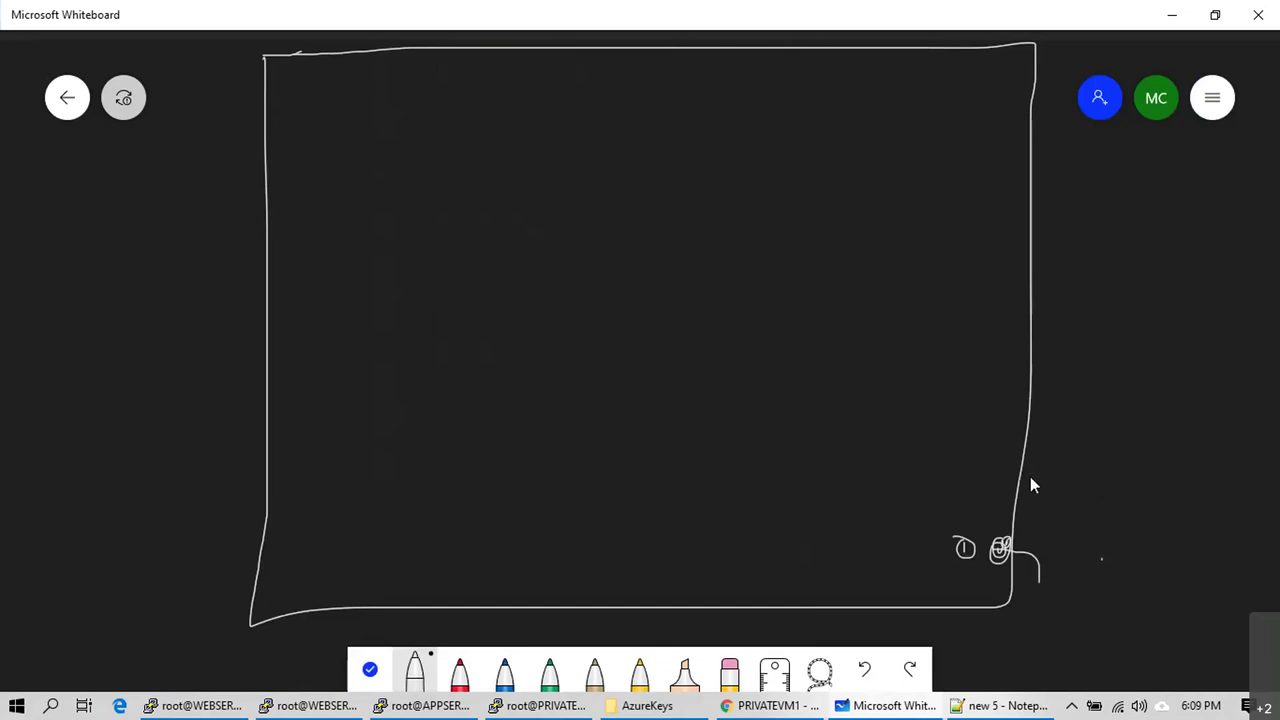
left_click_drag(1020, 471, 1018, 478)
left_click_drag(1117, 424, 1000, 467)
mouse_move(1122, 263)
left_mouse_down()
mouse_move(1120, 287)
mouse_move(1030, 358)
left_mouse_up()
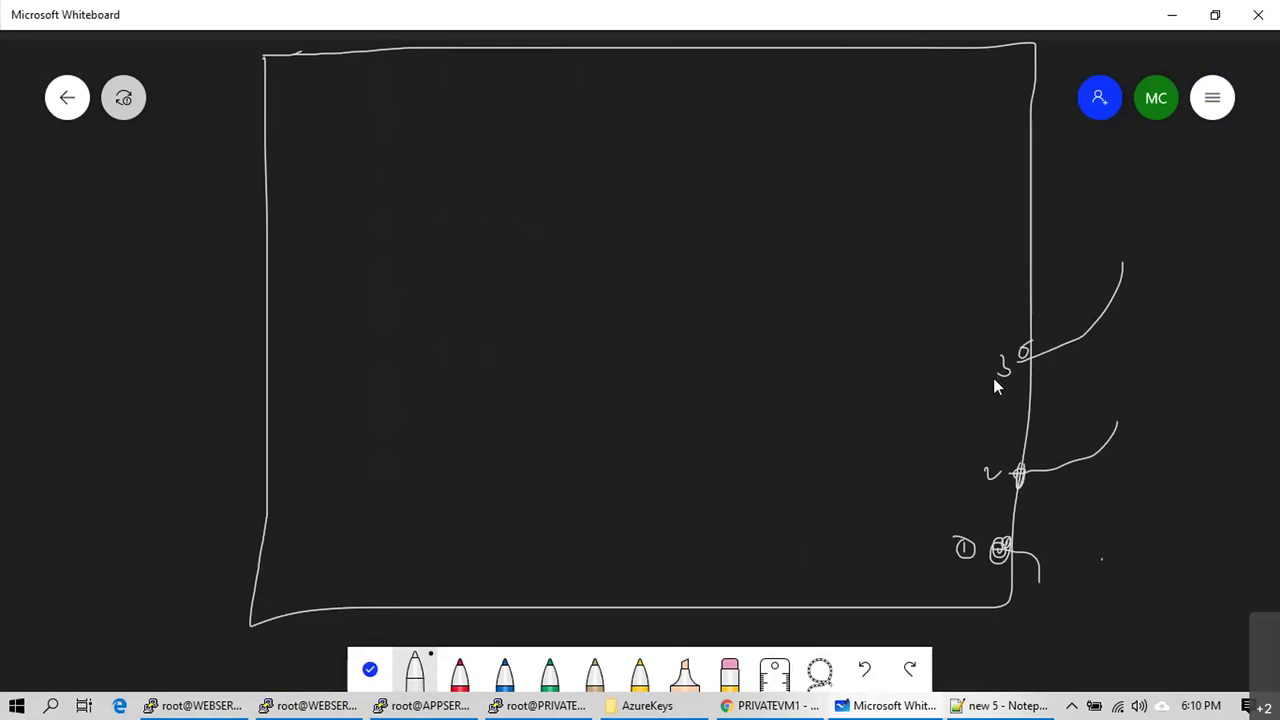
Step: Draw three stacked boxes inside the frame beside the entry points, ticking the lowest and linking the middle one to point 2
mouse_move(703, 512)
left_mouse_down()
mouse_move(704, 569)
mouse_move(916, 557)
mouse_move(912, 520)
mouse_move(722, 517)
mouse_move(790, 498)
left_mouse_up()
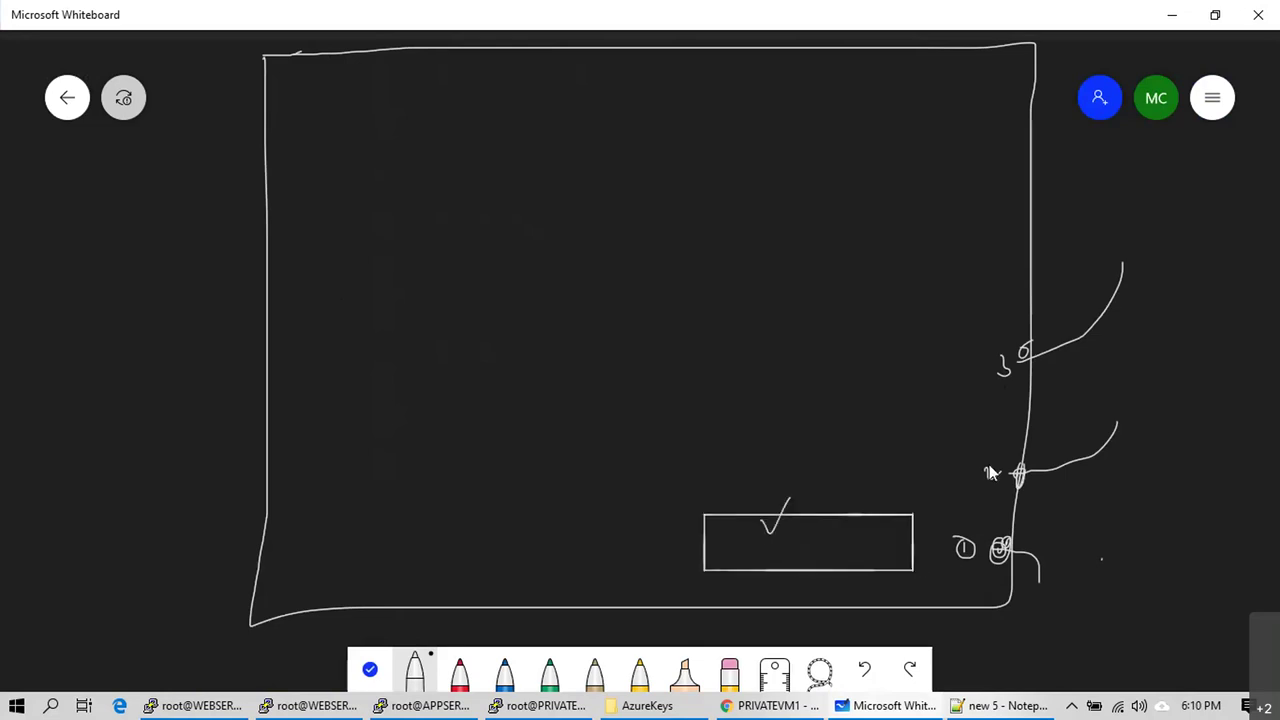
left_click_drag(990, 470, 944, 468)
mouse_move(757, 416)
left_mouse_down()
mouse_move(757, 453)
mouse_move(870, 475)
mouse_move(951, 448)
mouse_move(760, 418)
left_mouse_up()
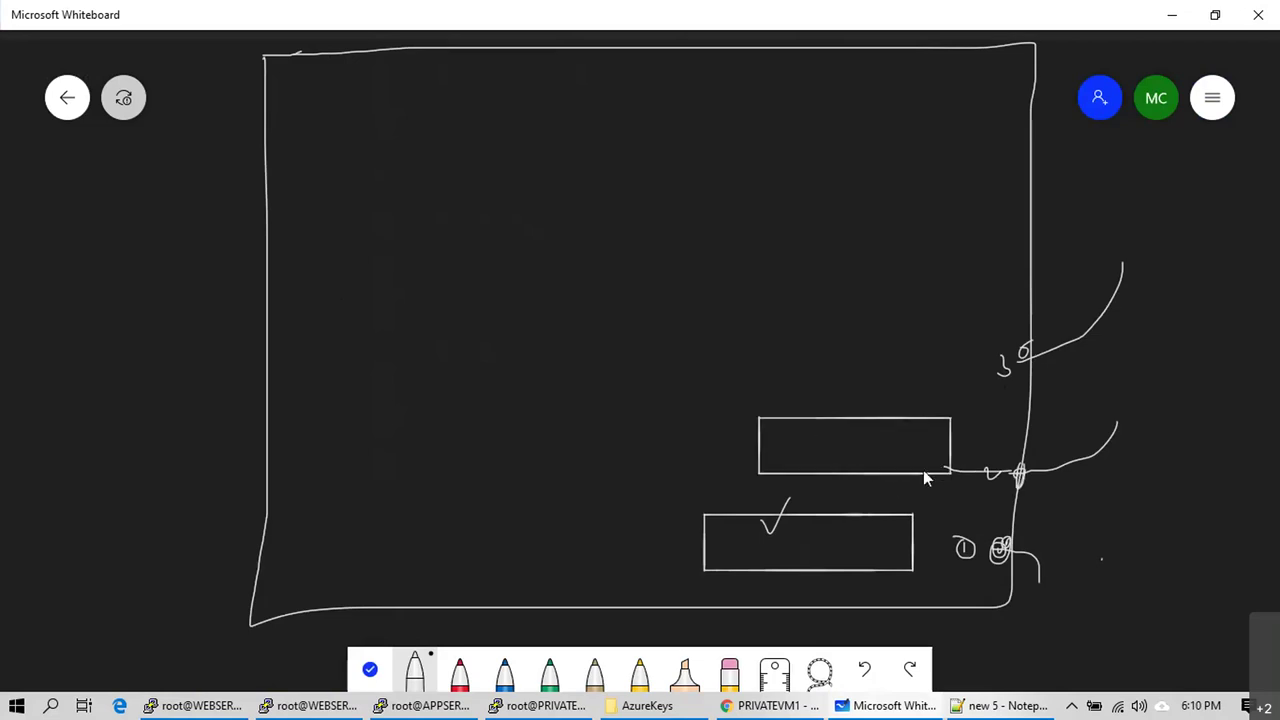
mouse_move(895, 367)
left_mouse_down()
mouse_move(955, 345)
mouse_move(791, 310)
left_mouse_up()
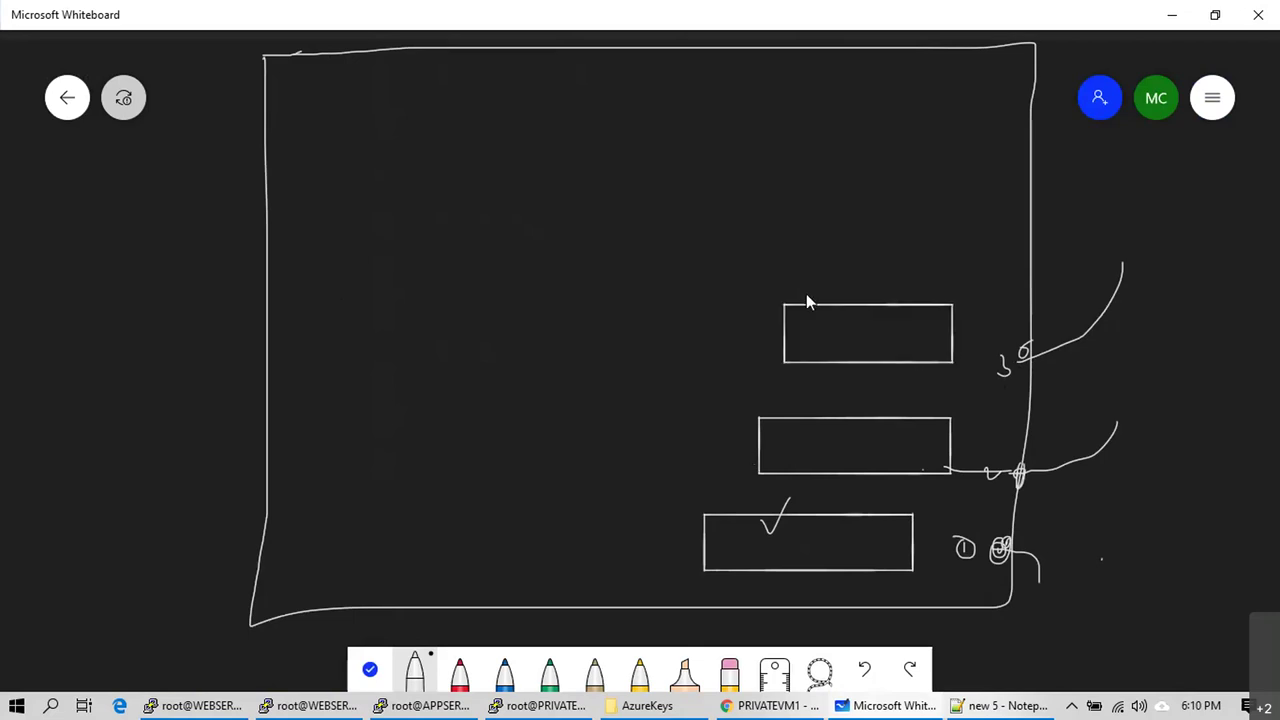
Step: Handwrite the address range 10.179.0.0/16 above the highest box and again beneath the middle box
mouse_move(858, 258)
left_mouse_down()
mouse_move(858, 284)
mouse_move(875, 296)
left_mouse_up()
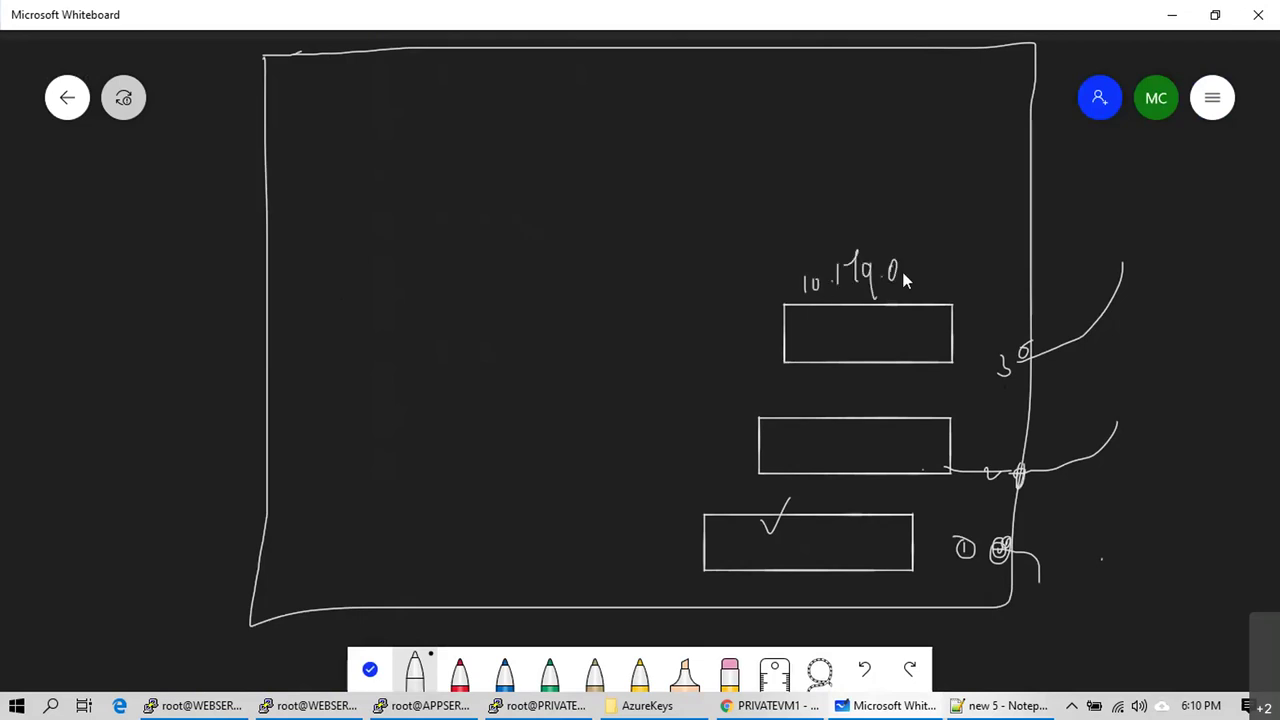
mouse_move(939, 232)
left_mouse_down()
mouse_move(939, 296)
mouse_move(952, 240)
left_mouse_up()
left_click_drag(858, 494, 882, 502)
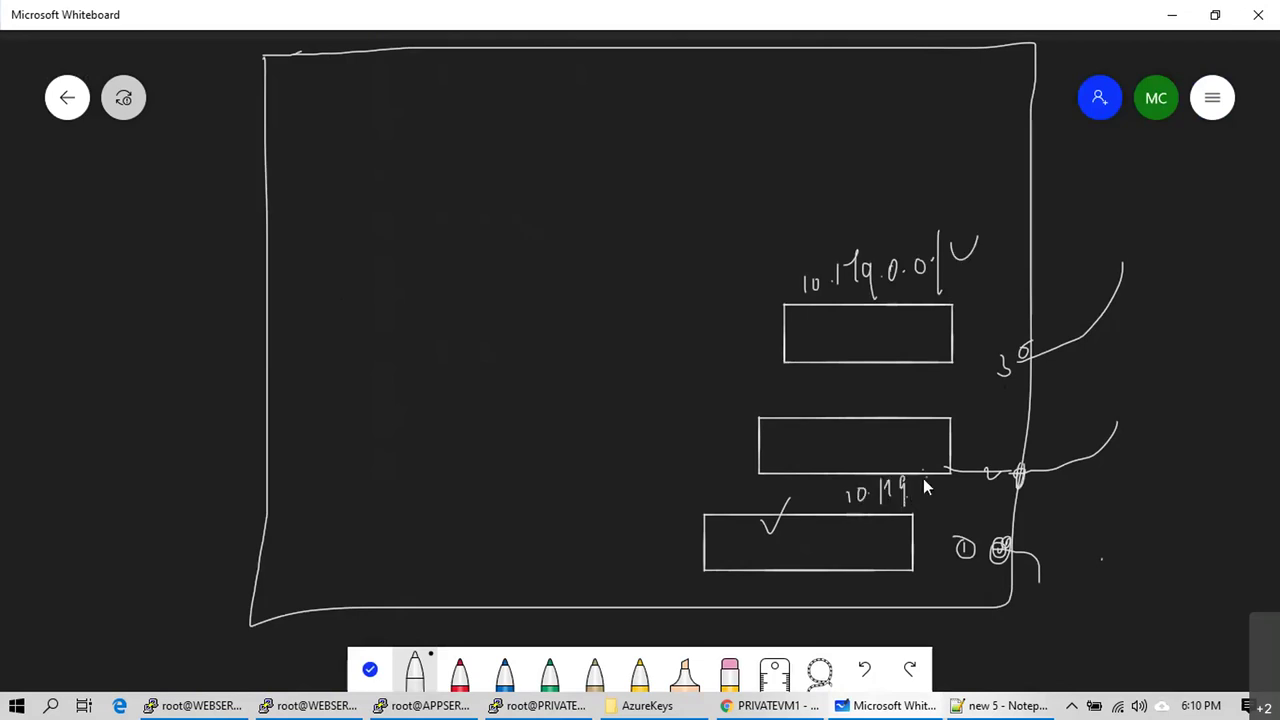
left_click_drag(927, 479, 938, 494)
Step: Draw lines from the highest and lowest boxes out of the frame, and connect all three boxes to a wavy vertical line
left_click_drag(953, 325, 1062, 234)
left_click_drag(1023, 548, 1067, 673)
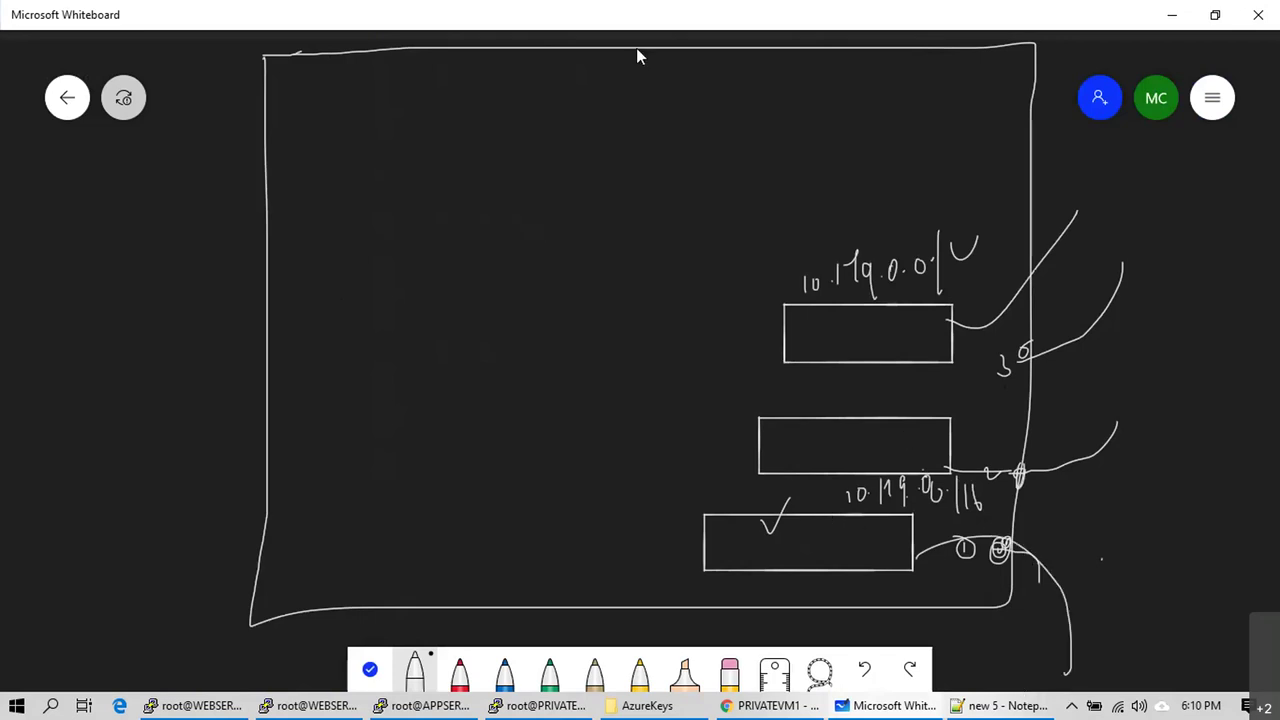
mouse_move(641, 70)
left_mouse_down()
mouse_move(627, 521)
mouse_move(717, 530)
left_mouse_up()
left_click_drag(815, 432, 626, 448)
left_click_drag(849, 335, 602, 340)
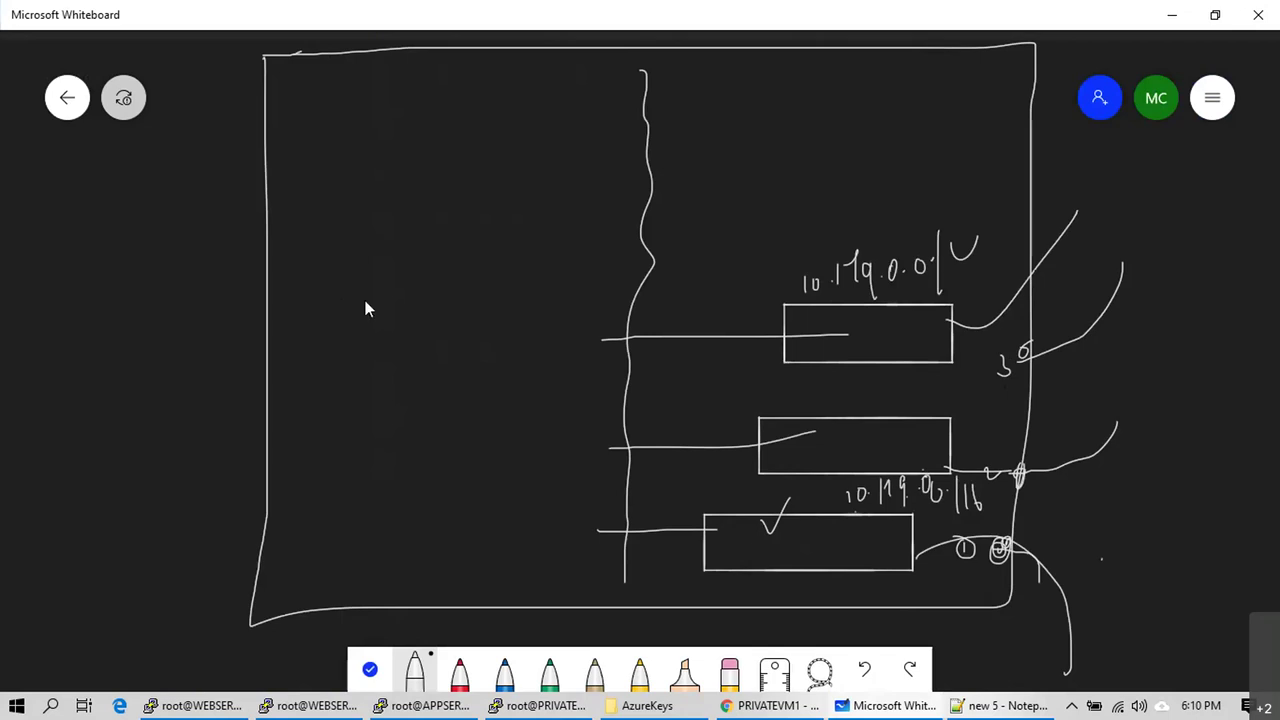
Step: Draw a square containing three small circles beyond the wavy line and connect each circle to one of the three stacked boxes
mouse_move(418, 474)
left_mouse_down()
mouse_move(494, 425)
mouse_move(497, 318)
mouse_move(378, 322)
left_mouse_up()
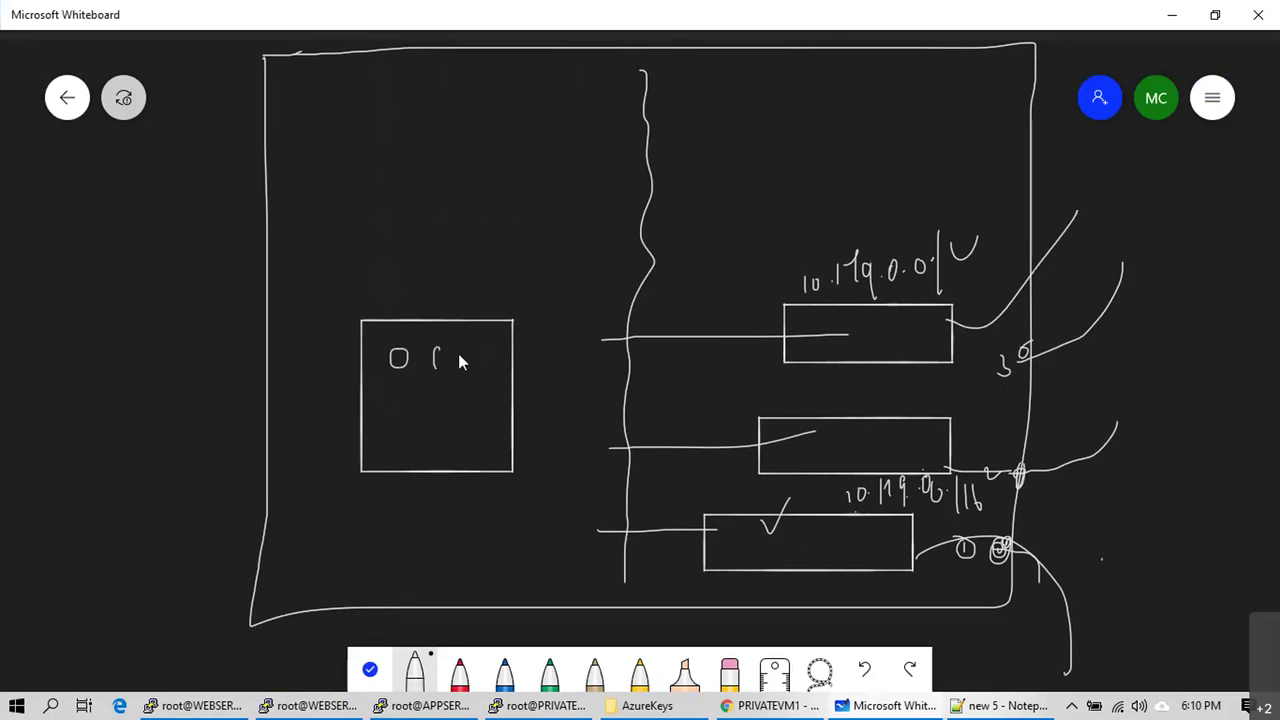
left_click_drag(486, 348, 482, 350)
mouse_move(864, 442)
left_mouse_down()
mouse_move(627, 458)
mouse_move(495, 431)
mouse_move(441, 360)
left_mouse_up()
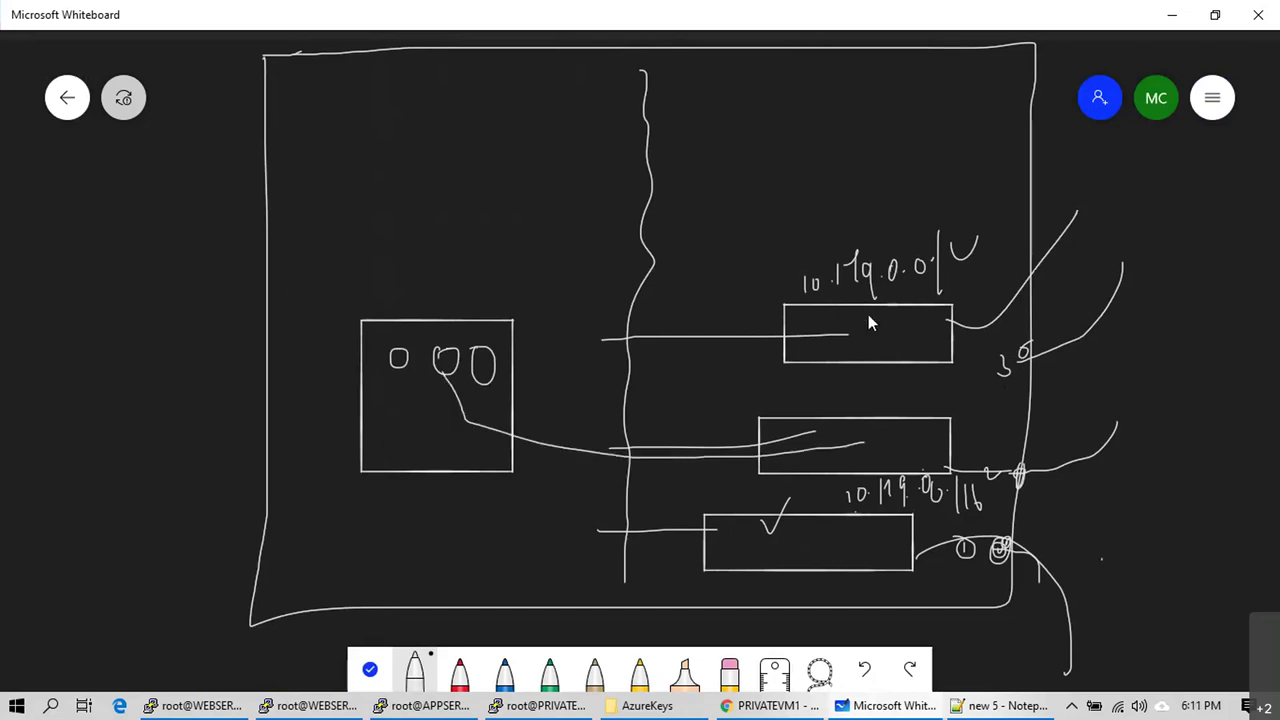
mouse_move(816, 336)
left_mouse_down()
mouse_move(540, 330)
mouse_move(482, 352)
left_mouse_up()
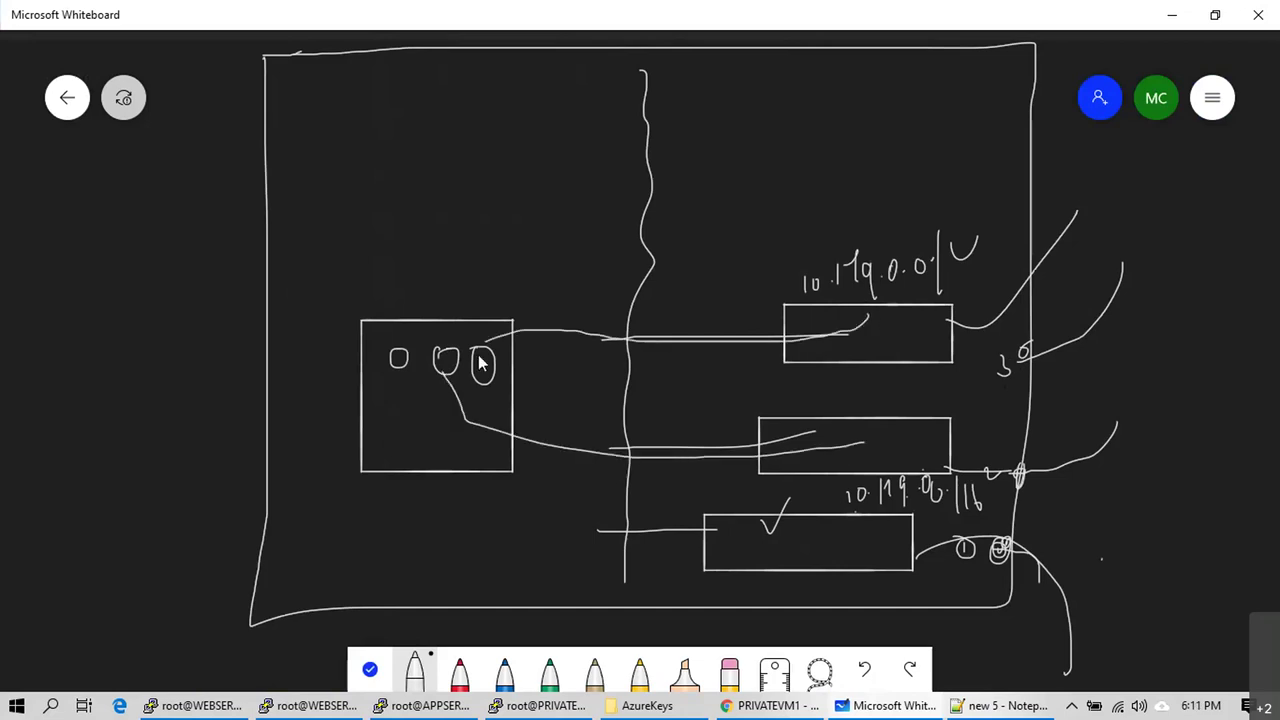
left_click_drag(606, 532, 442, 484)
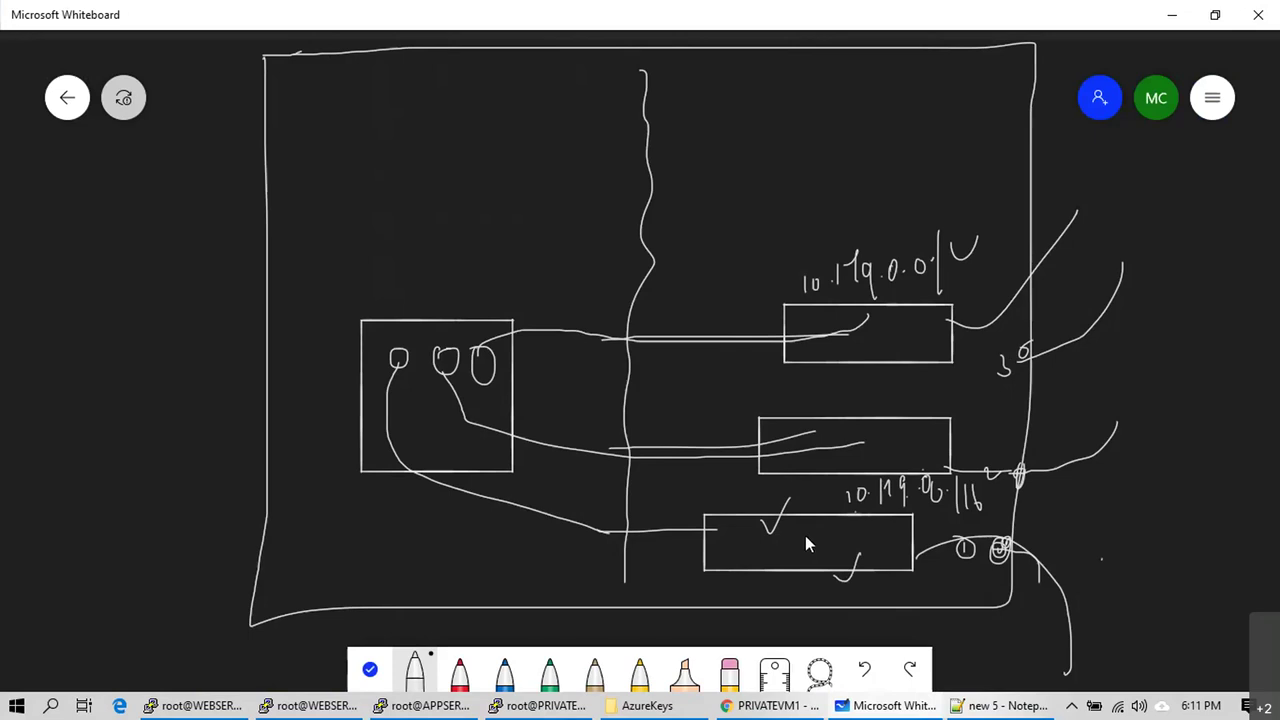
Step: Switch to the WEBSERVER2 terminal session and try to trace the route to 172.167.10.4 with traceroute
key("super")
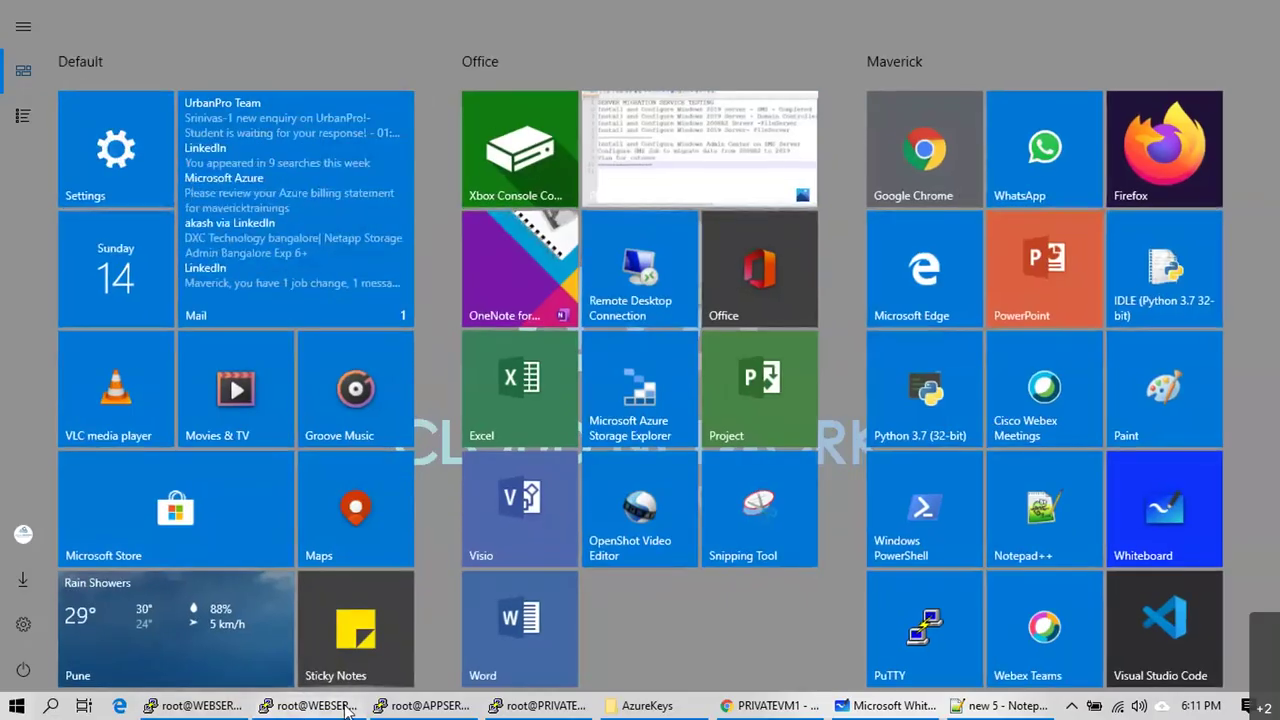
left_click(347, 707)
type("tracer")
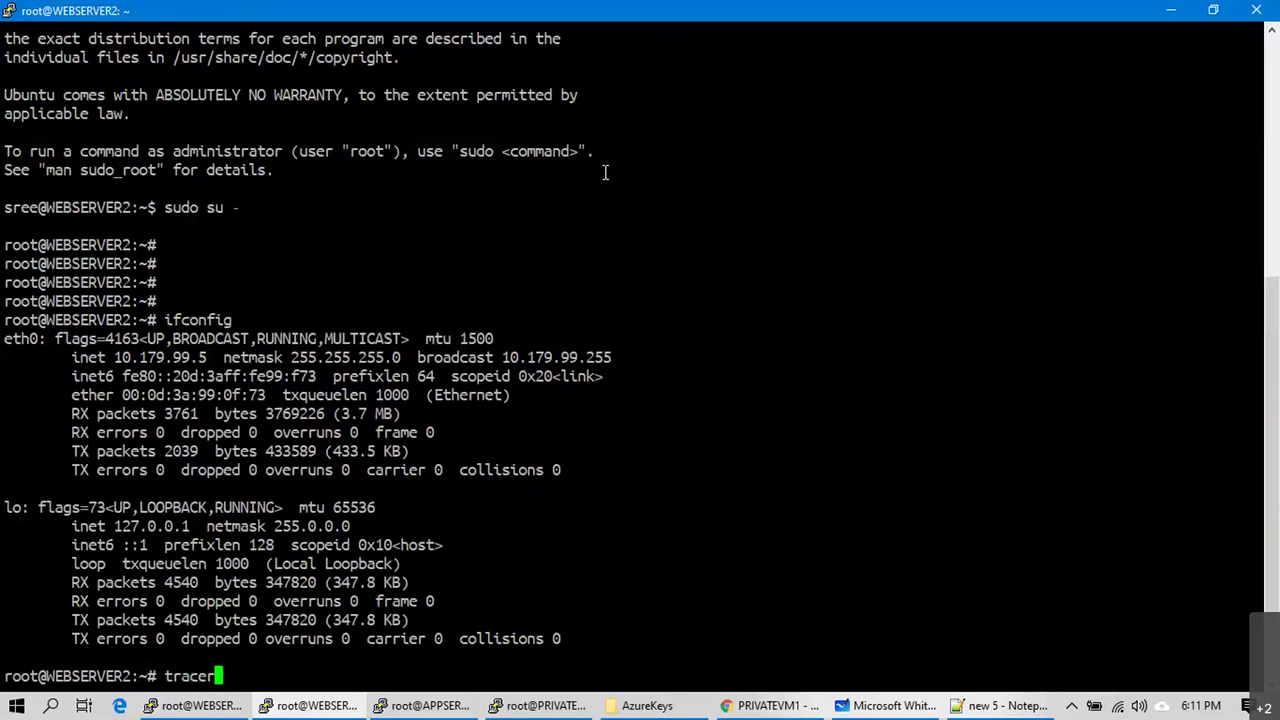
type("oute 172.167.10.4")
key("Return")
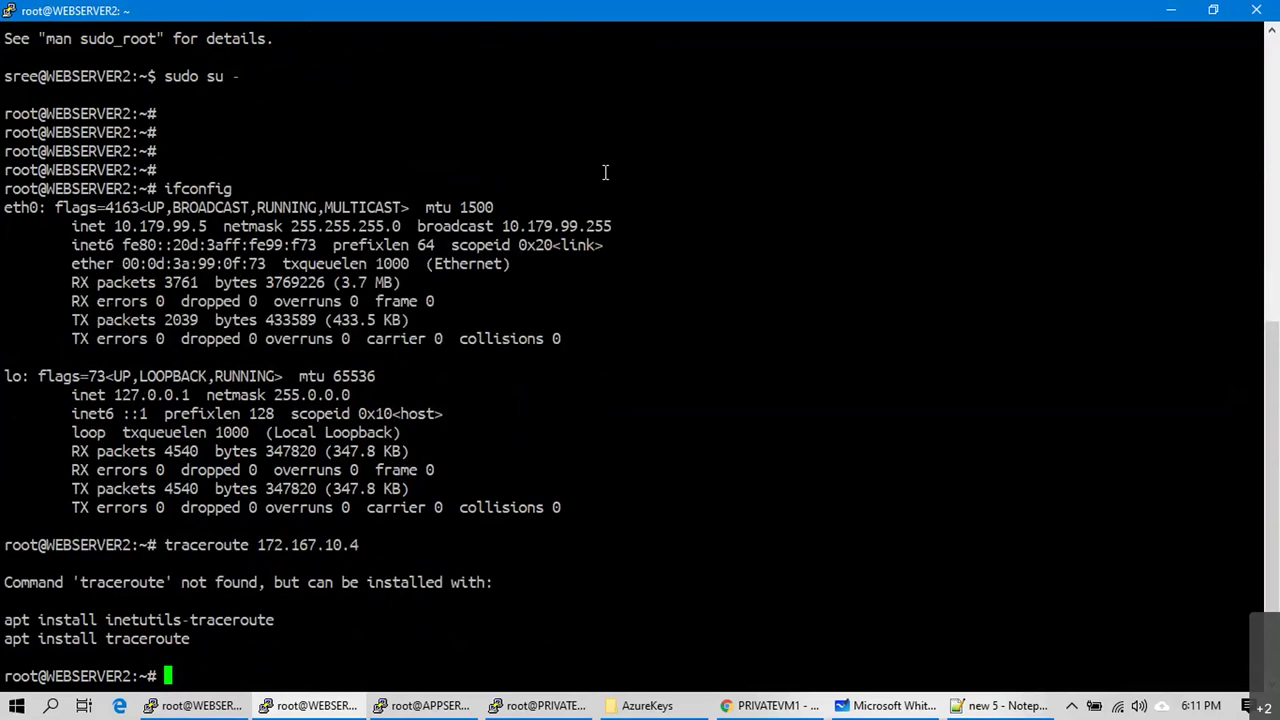
triple_click(185, 645)
left_click(160, 640)
left_click_drag(190, 640, 155, 640)
double_click(125, 645)
left_click_drag(266, 634, 32, 612)
left_click(220, 662)
left_click_drag(277, 620, 8, 617)
key("super+c")
Step: Try to run trace route 172.16.10.4 on WEBSERVER2, with the command written as two words
left_click(294, 671)
type("trace reoute")
key("BackSpace")
key("BackSpace")
key("BackSpace")
key("BackSpace")
type("oute 172.1")
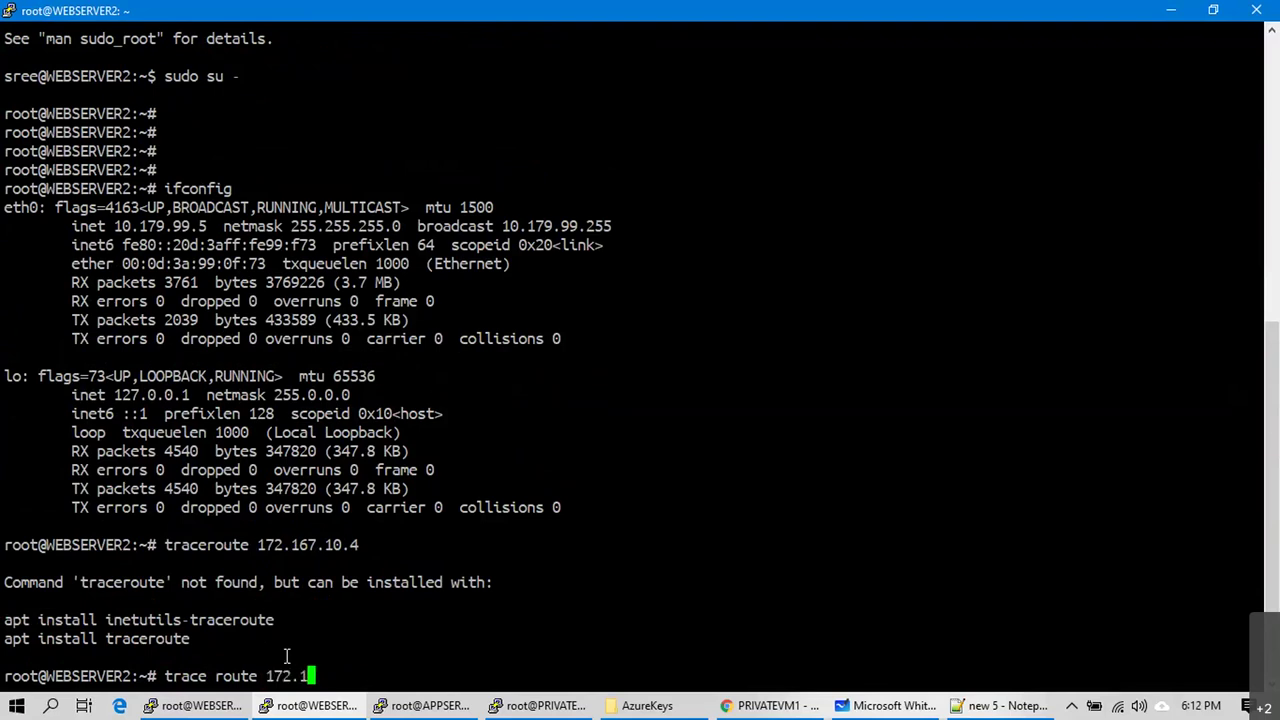
type("6.10.4")
key("Return")
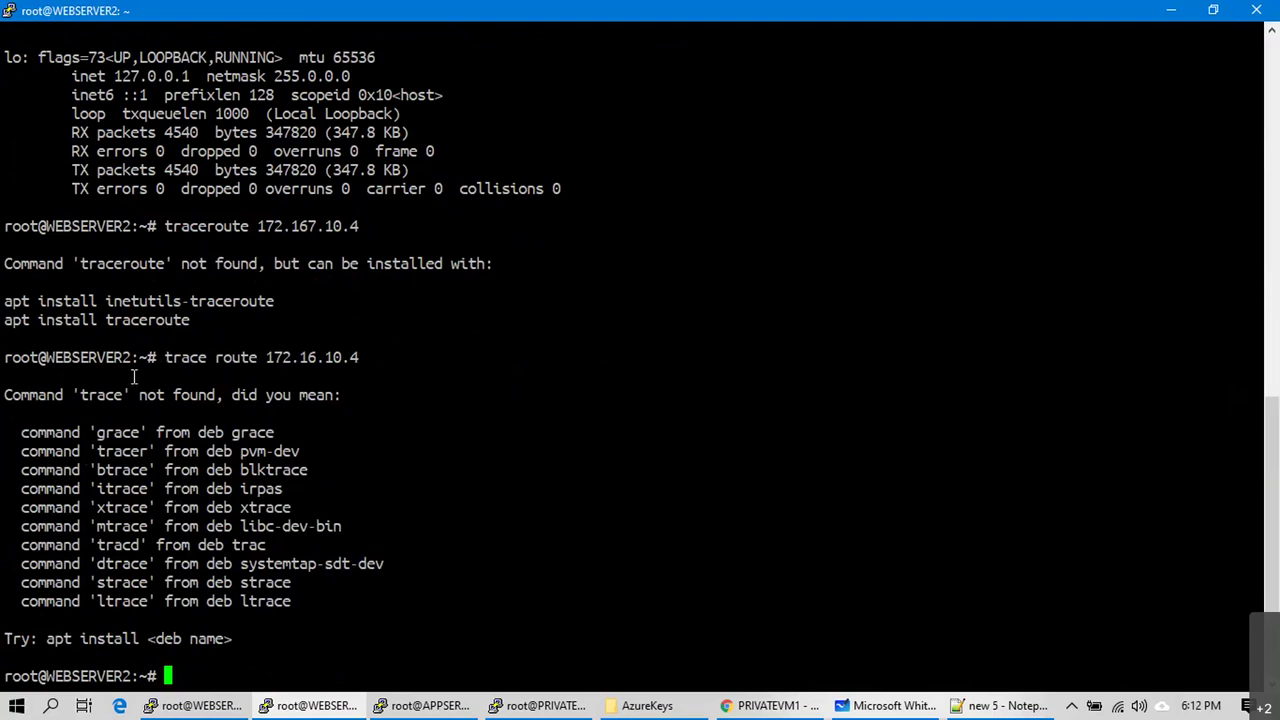
Step: Run traceroute 172.16.10.4 on WEBSERVER2 to trace the route to PRIVATEVM1
type("tracerou")
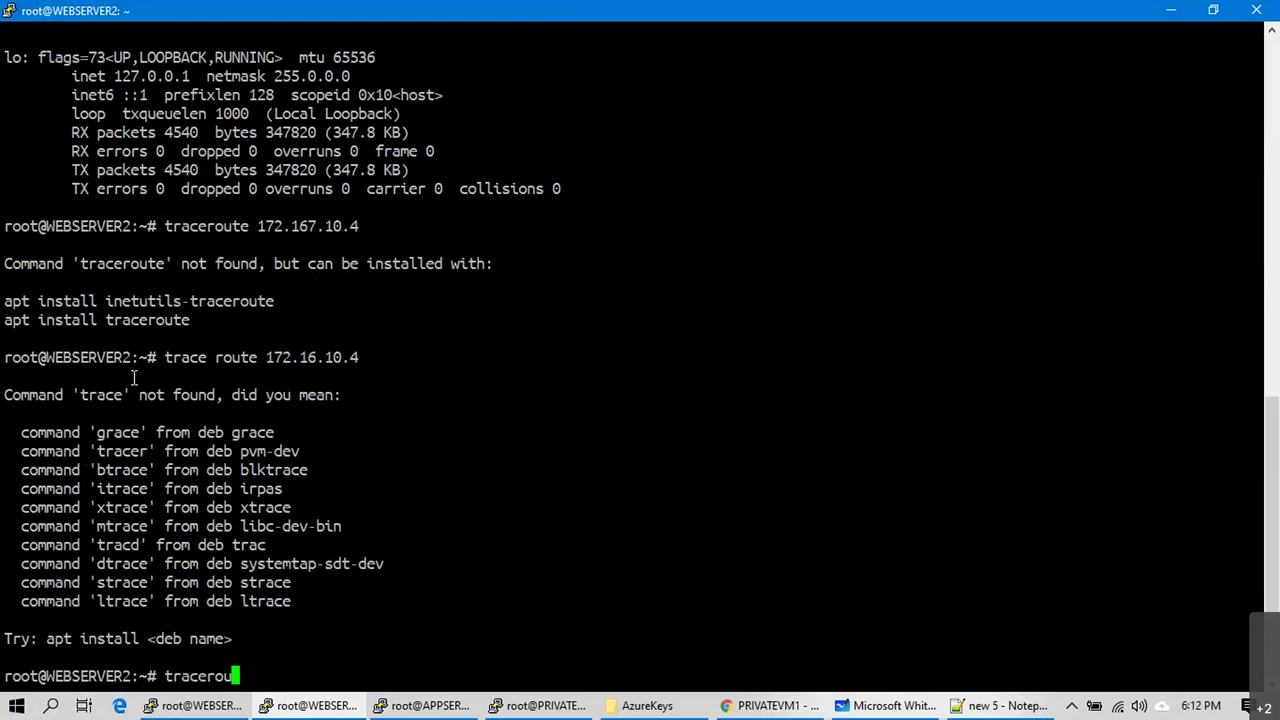
type("te 172.16.0")
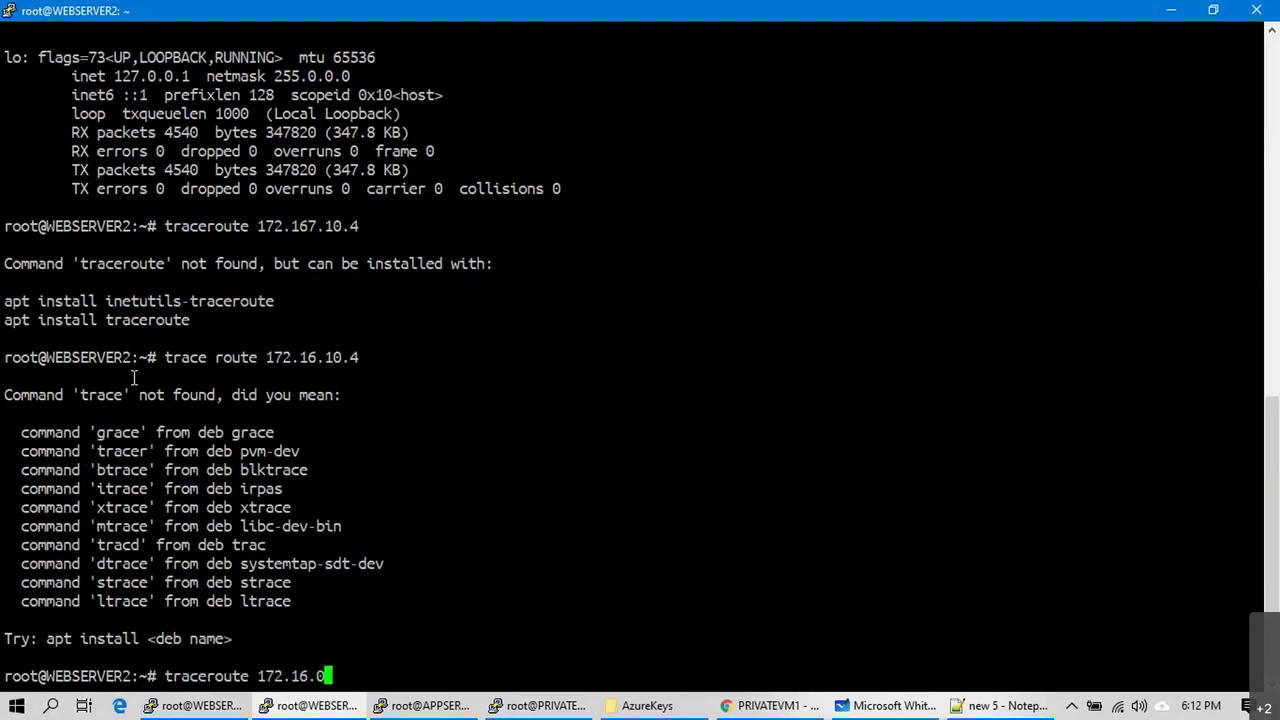
key("BackSpace")
type("10.4")
key("Return")
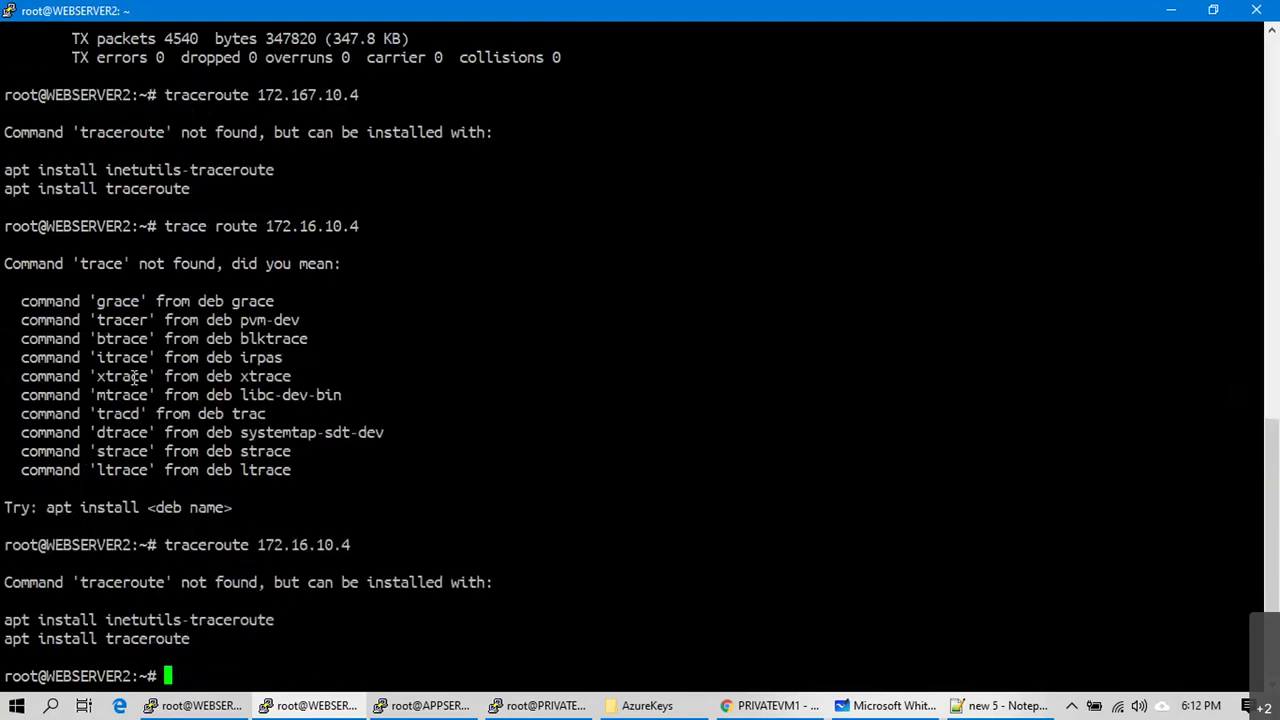
Step: Try to install the traceroute package and the inetutils-traceroute package on WEBSERVER2 with apt
left_click_drag(4, 640, 185, 640)
right_click(150, 618)
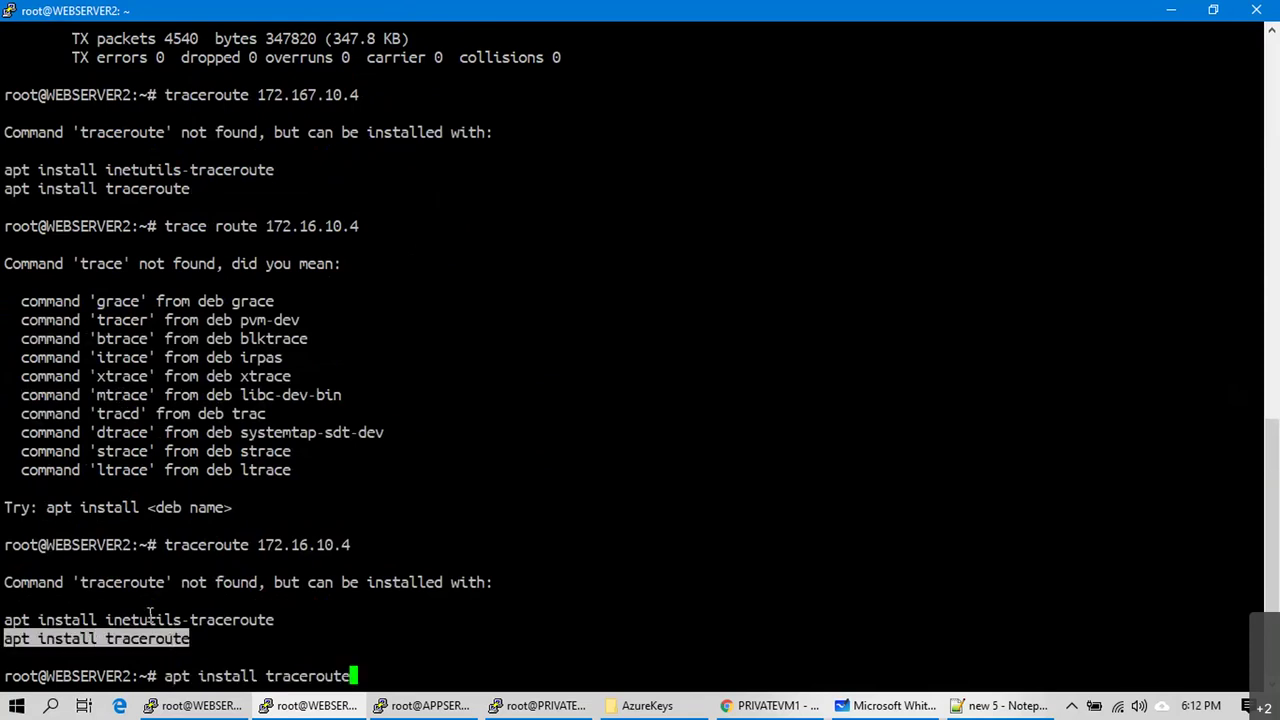
key("Return")
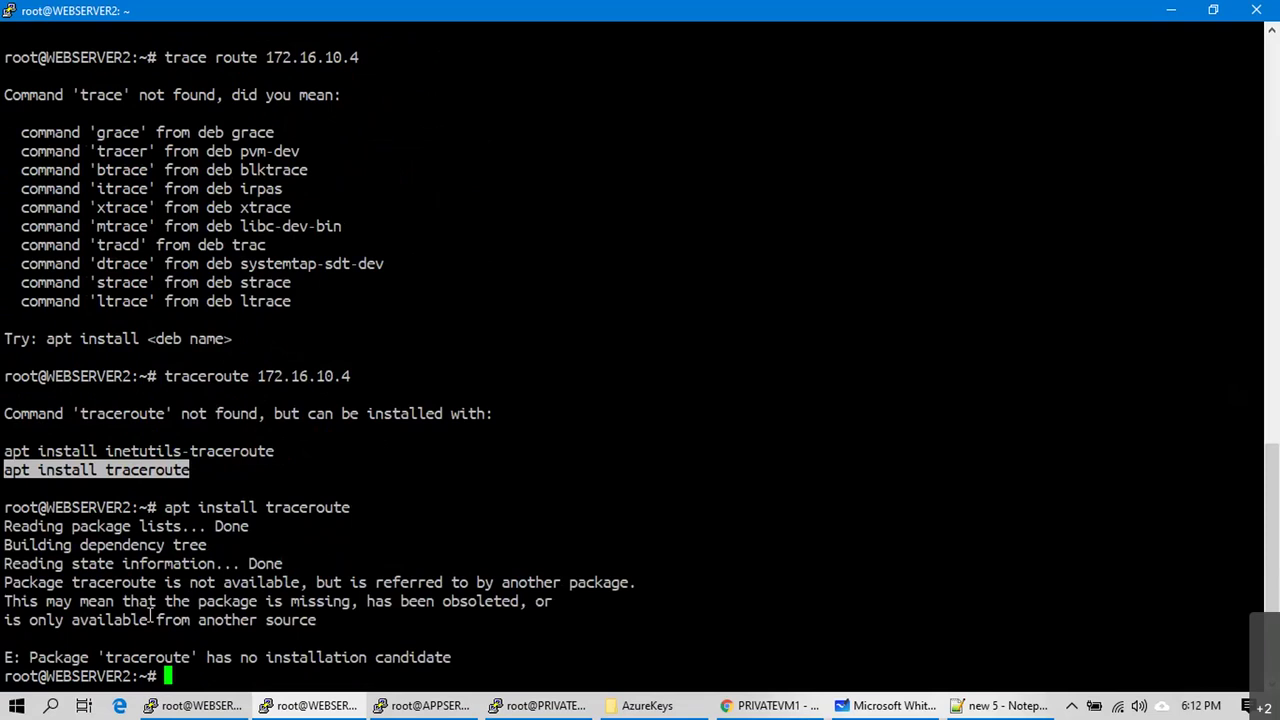
left_click_drag(310, 455, 10, 452)
right_click(10, 452)
key("Return")
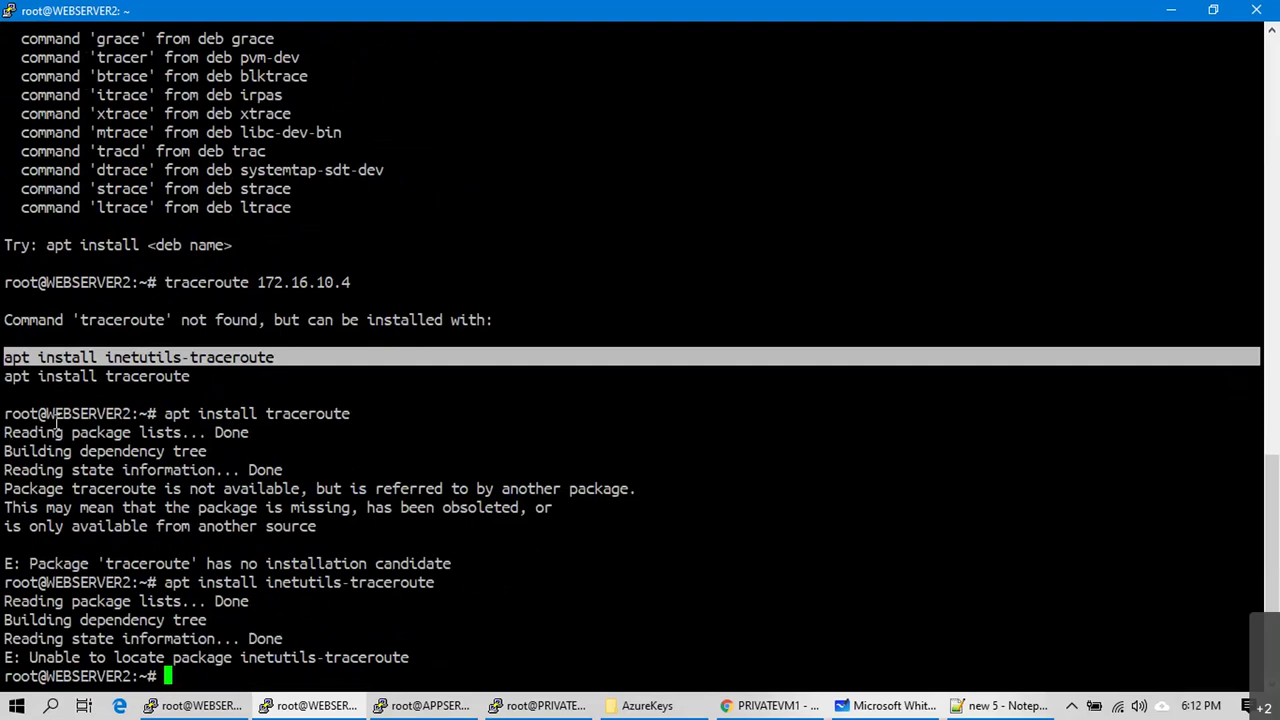
Step: Try the tracert command on WEBSERVER2
type("tracer")
type("t")
key("Return")
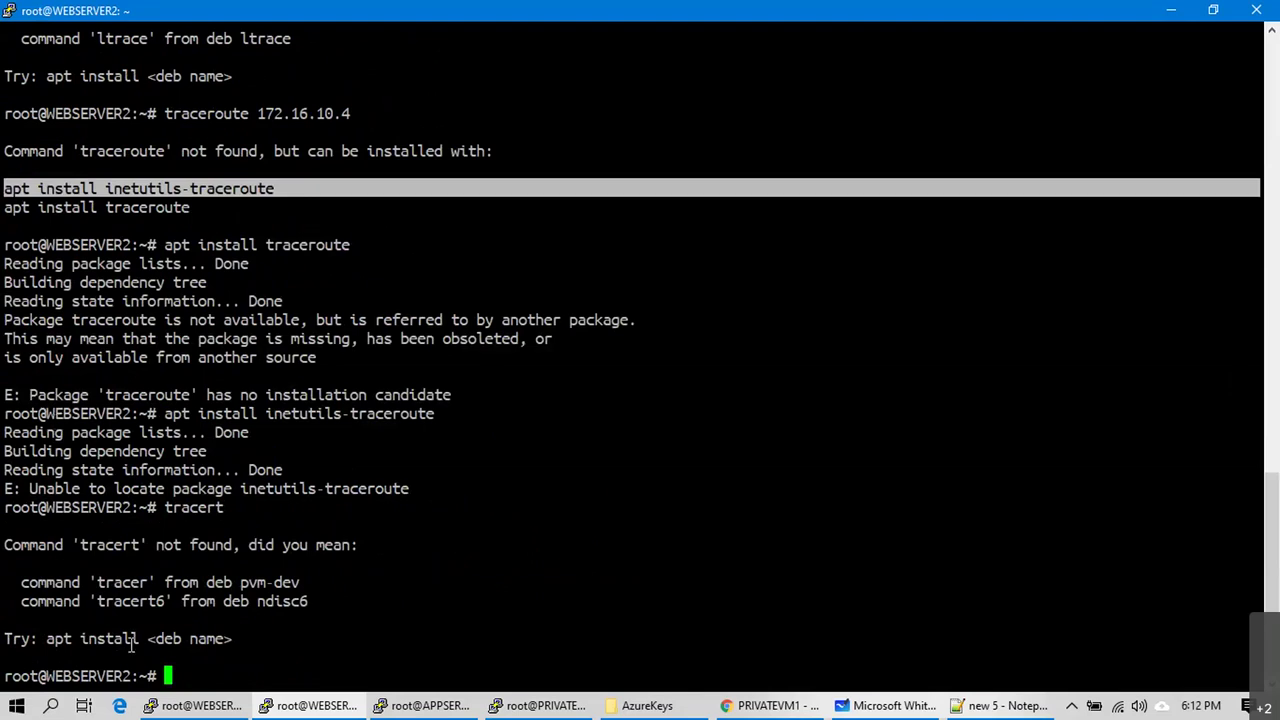
Step: Switch to the PRIVATEVM1 terminal session and stop the running ping to 10.179.99.4
key("alt+Tab")
key("alt+Tab")
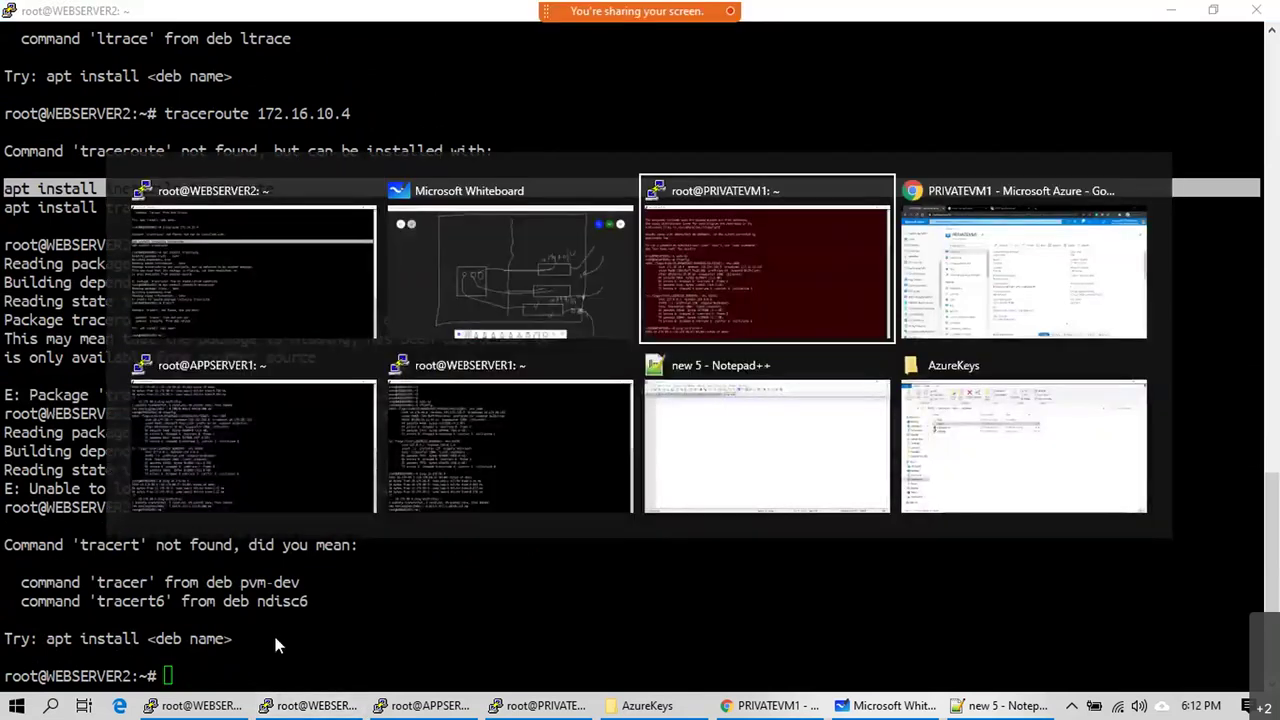
key("ctrl+c")
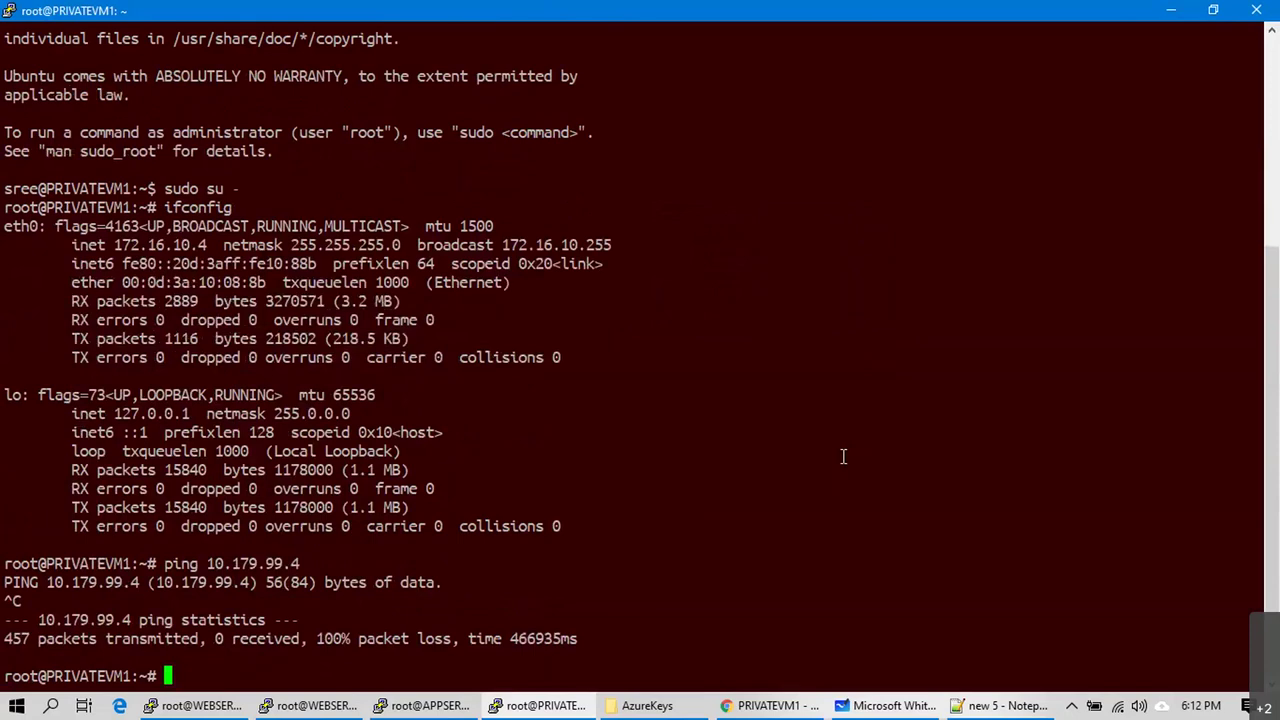
key("Return")
key("Return")
Step: Try the tracert and traceroute commands without a target on PRIVATEVM1
type("tracert")
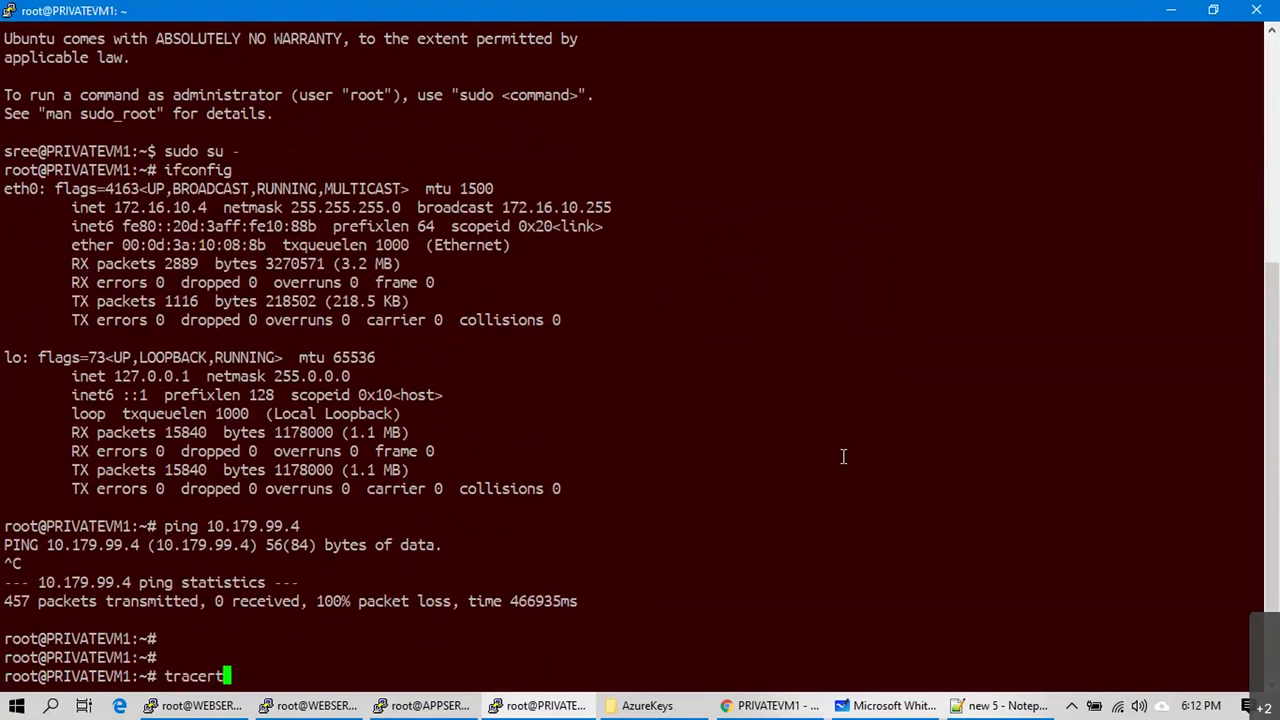
key("Return")
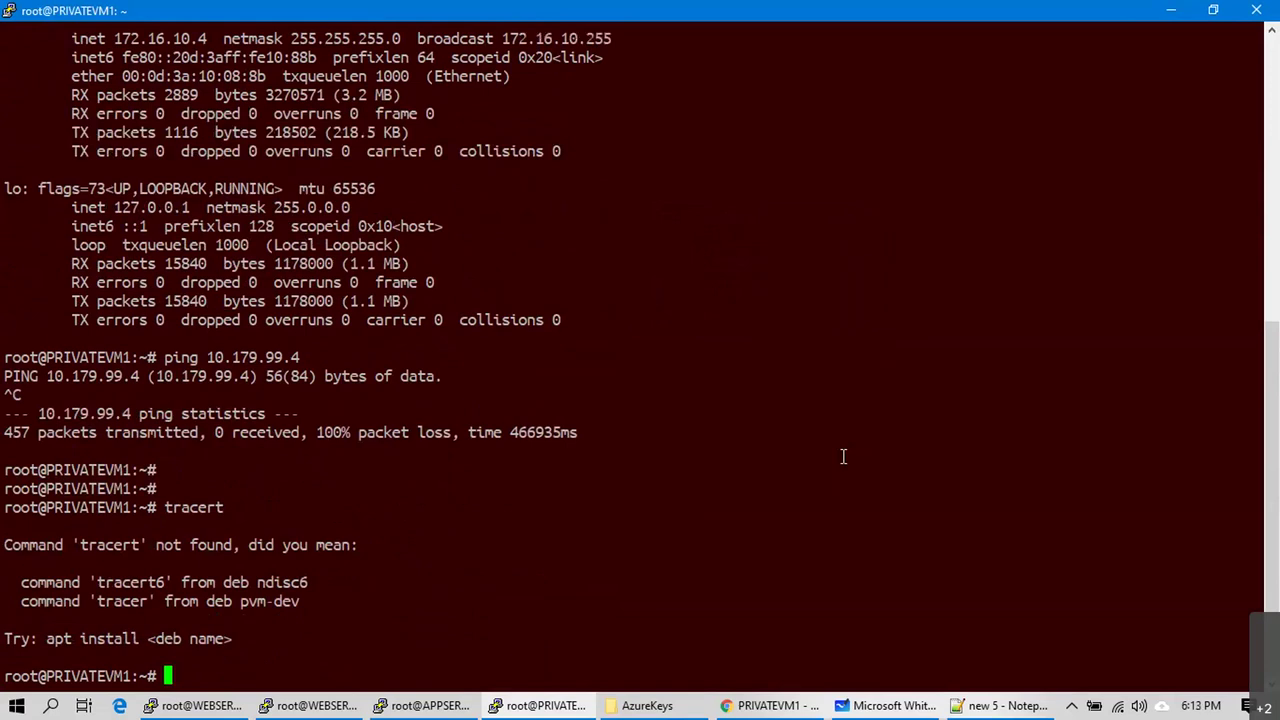
type("traceroute")
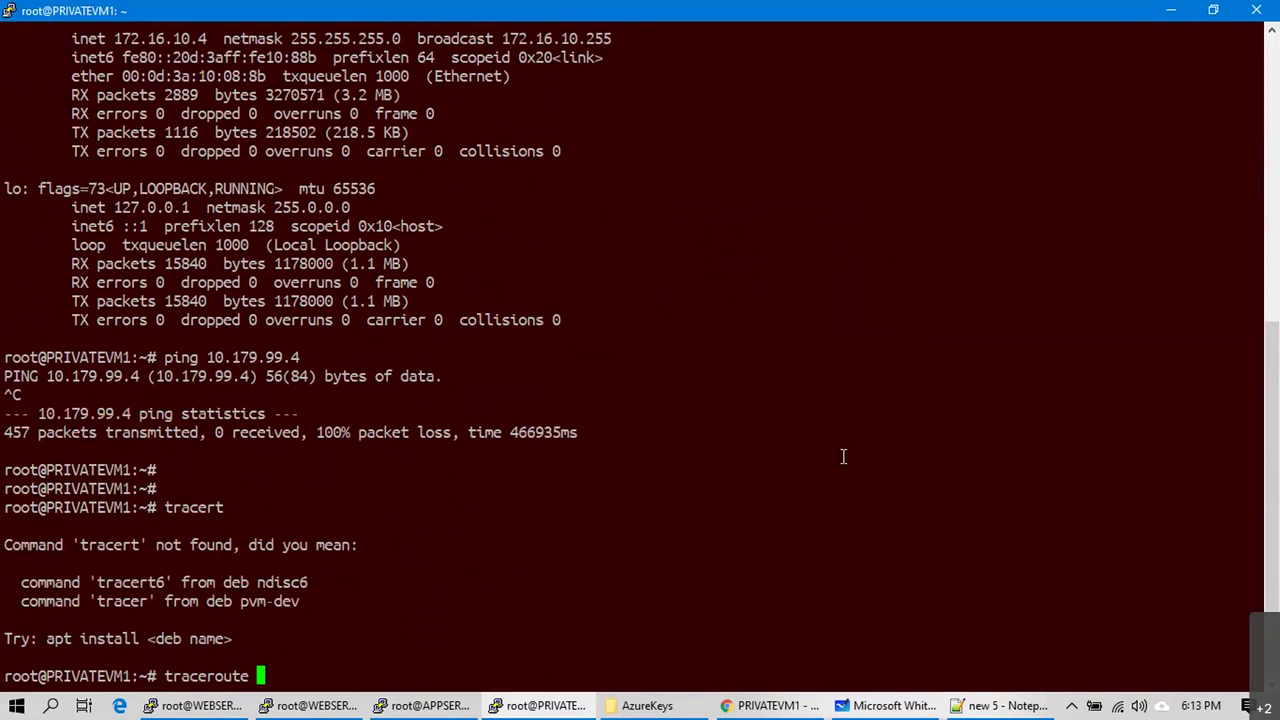
key("Return")
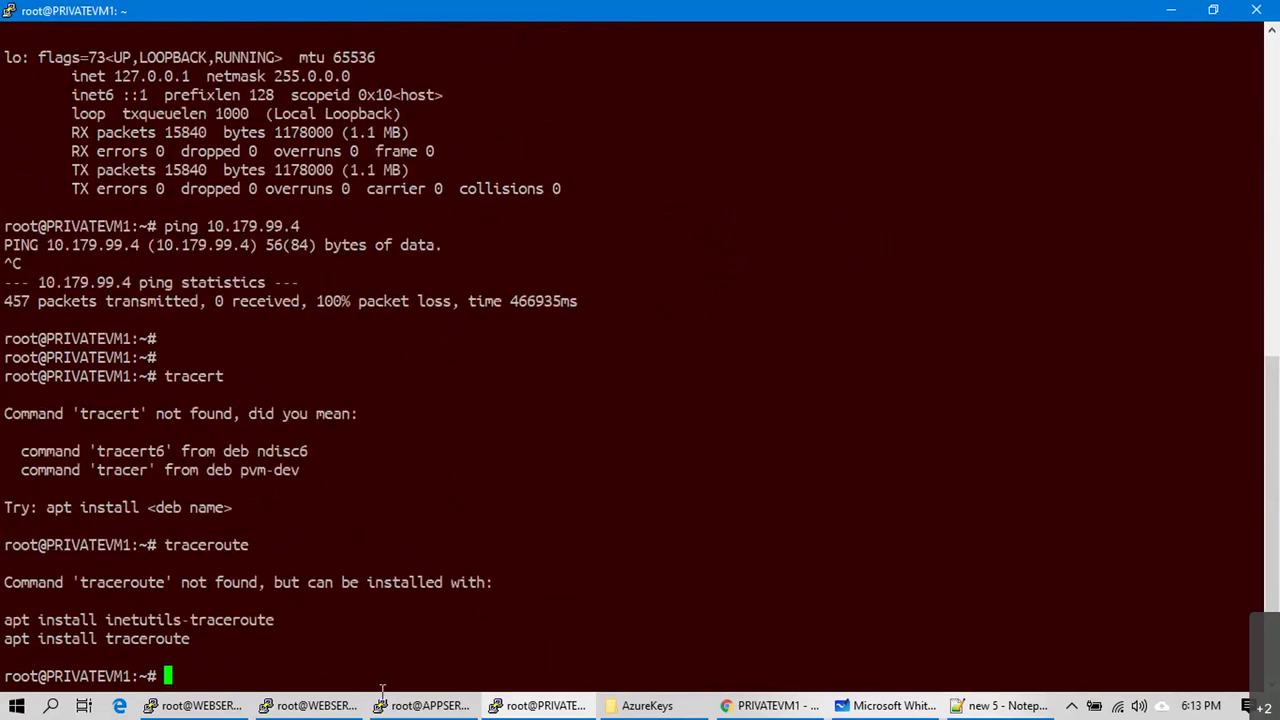
Step: Try to install the suggested traceroute package on PRIVATEVM1 with apt
left_click_drag(189, 640, 5, 640)
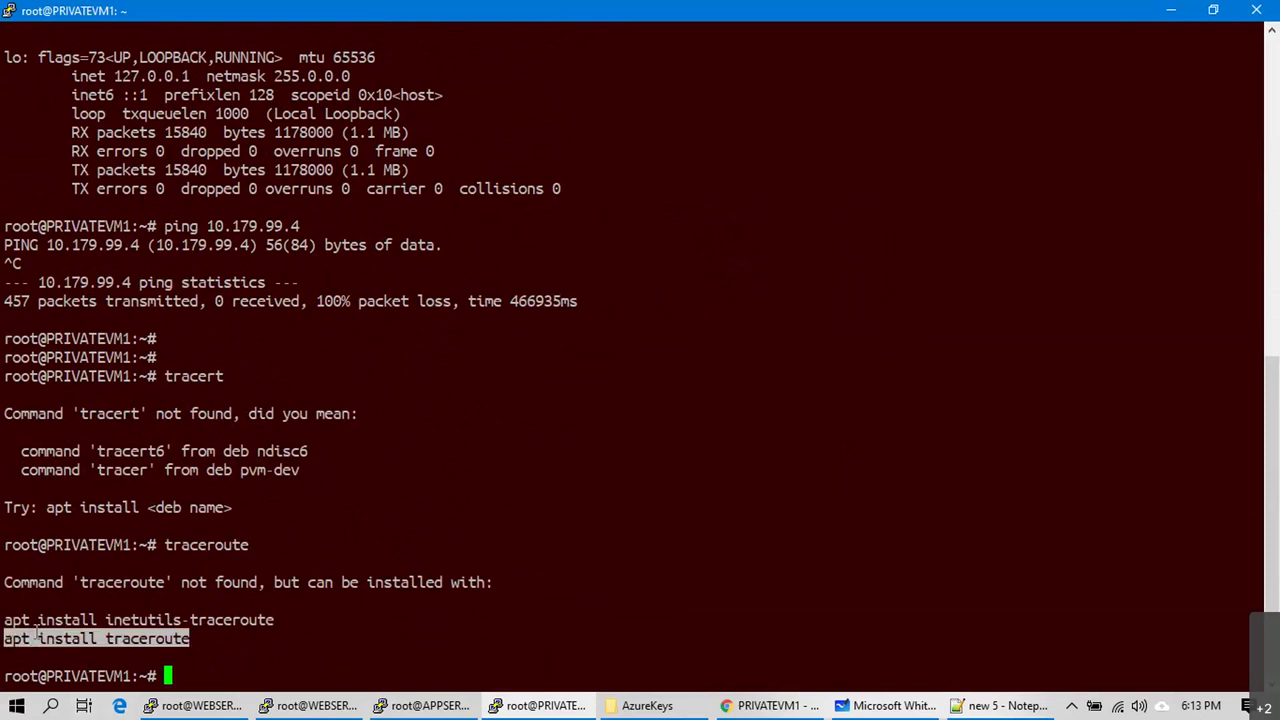
right_click(37, 630)
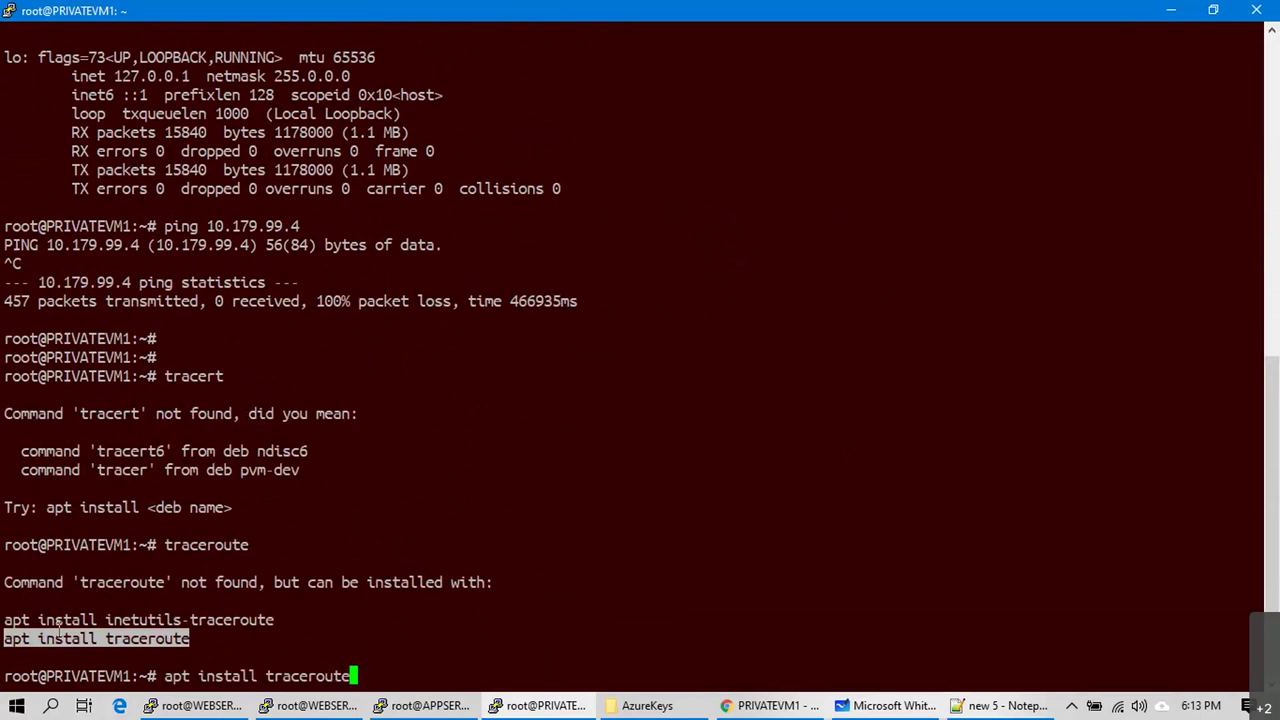
key("Return")
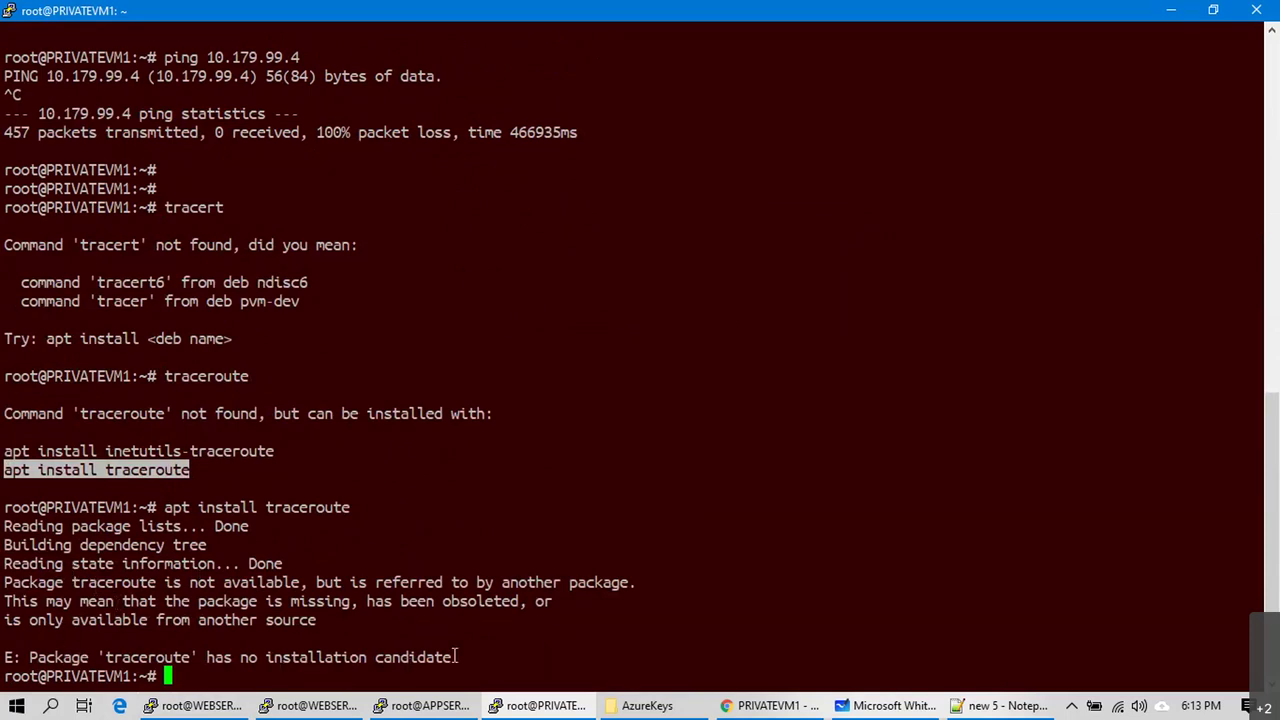
Step: Try to install a package named inetutils on PRIVATEVM1, reusing part of the suggested apt command
left_click_drag(456, 655, 4, 582)
left_click(156, 507)
left_click_drag(284, 455, 12, 451)
left_click_drag(98, 451, 4, 432)
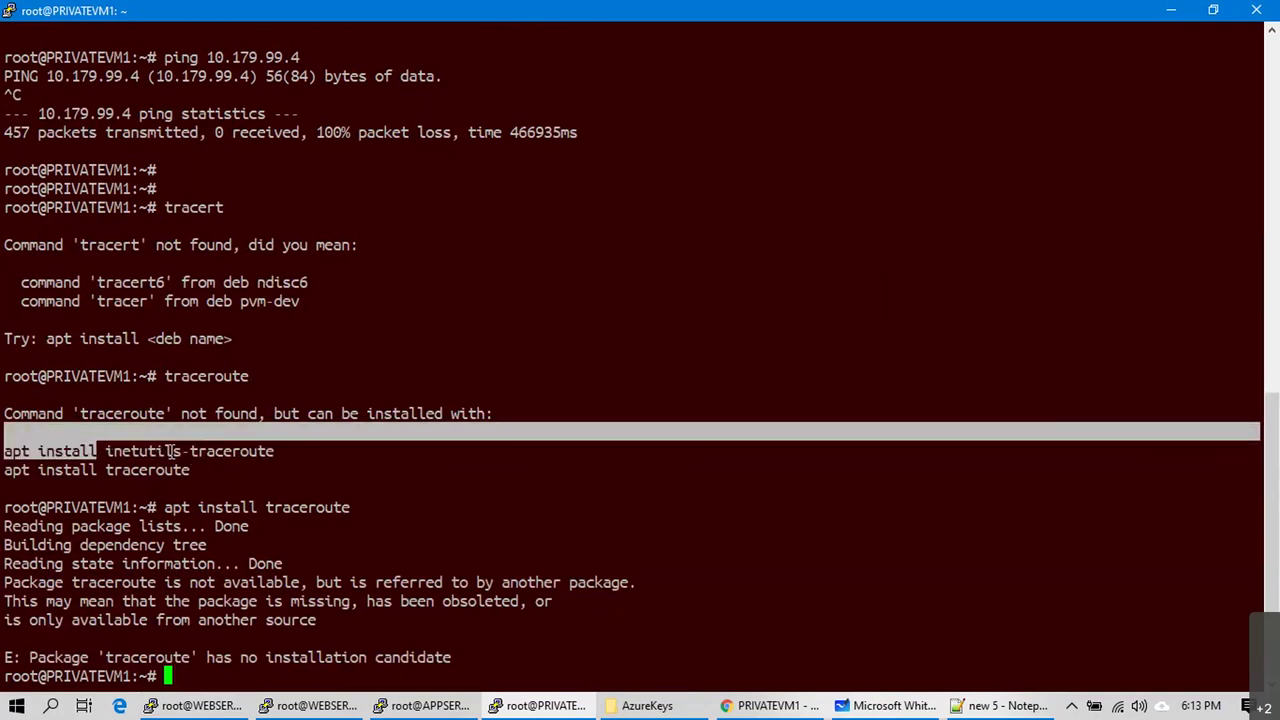
left_click_drag(183, 451, 4, 451)
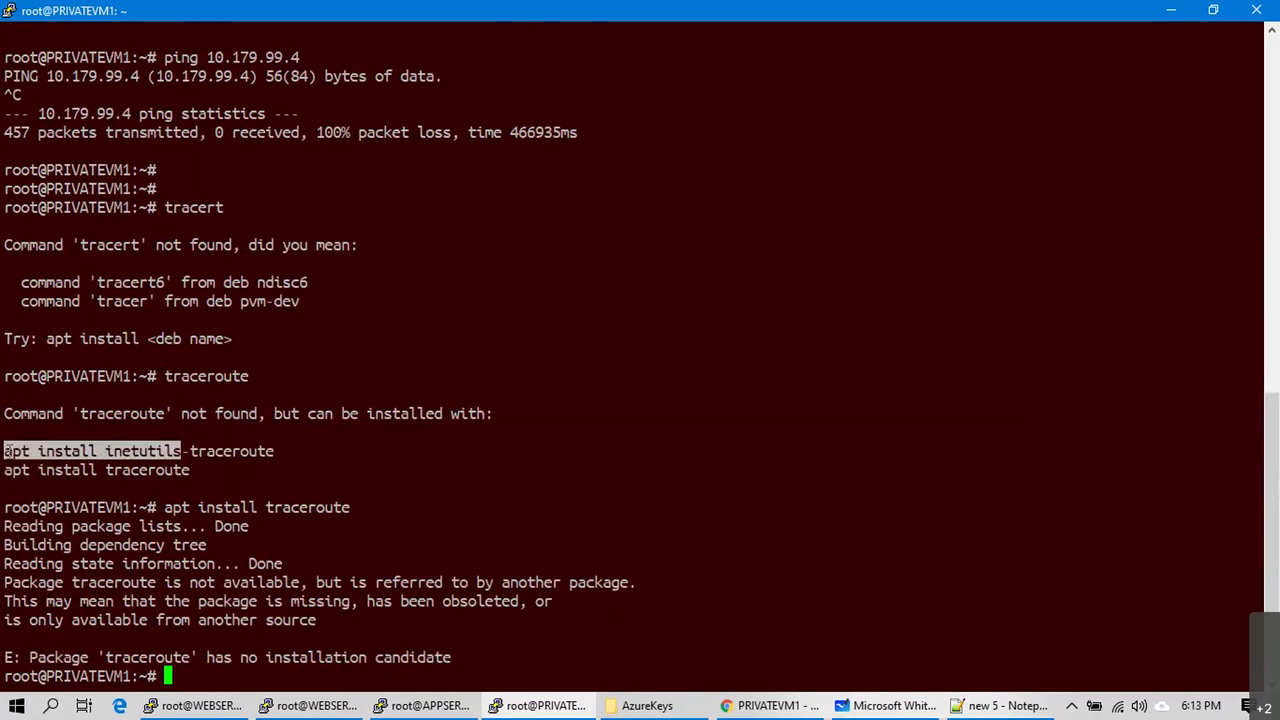
right_click(6, 449)
key("Return")
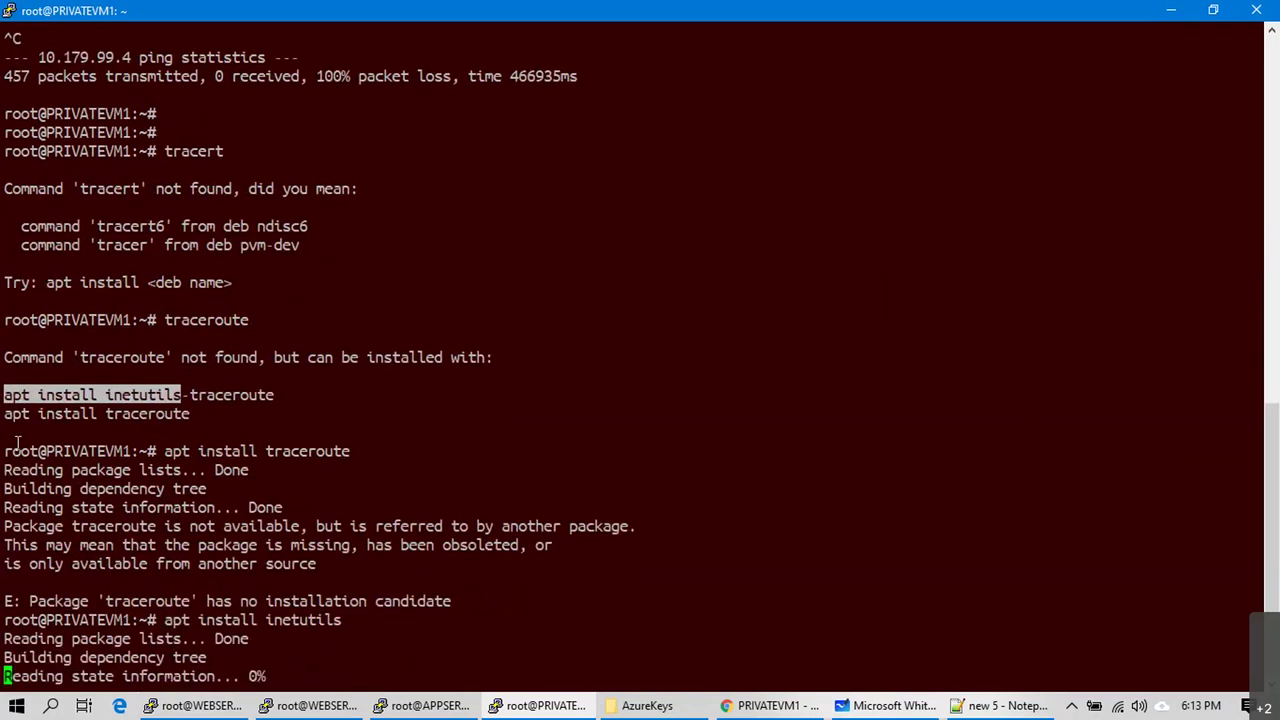
Step: Try to install the full inetutils-traceroute package on PRIVATEVM1 with apt
right_click(17, 445)
type("-traceropute")
key("BackSpace")
key("BackSpace")
key("BackSpace")
key("BackSpace")
type("u")
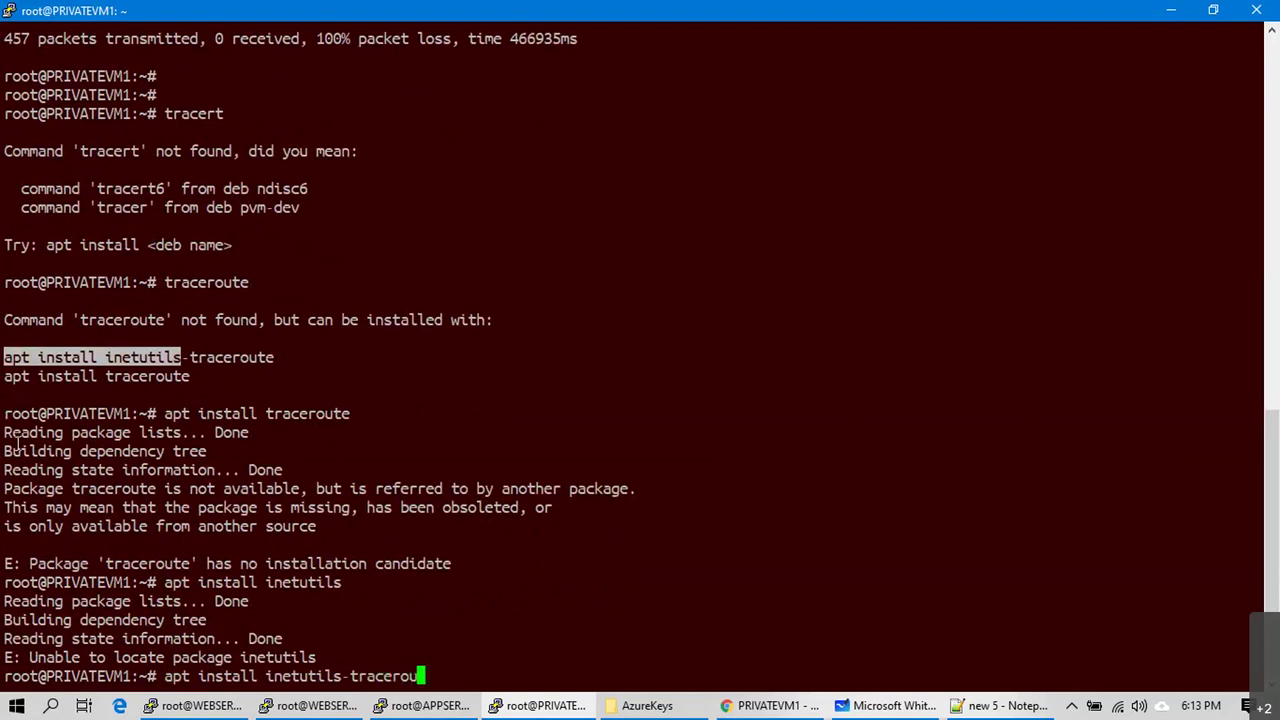
type("te")
key("Return")
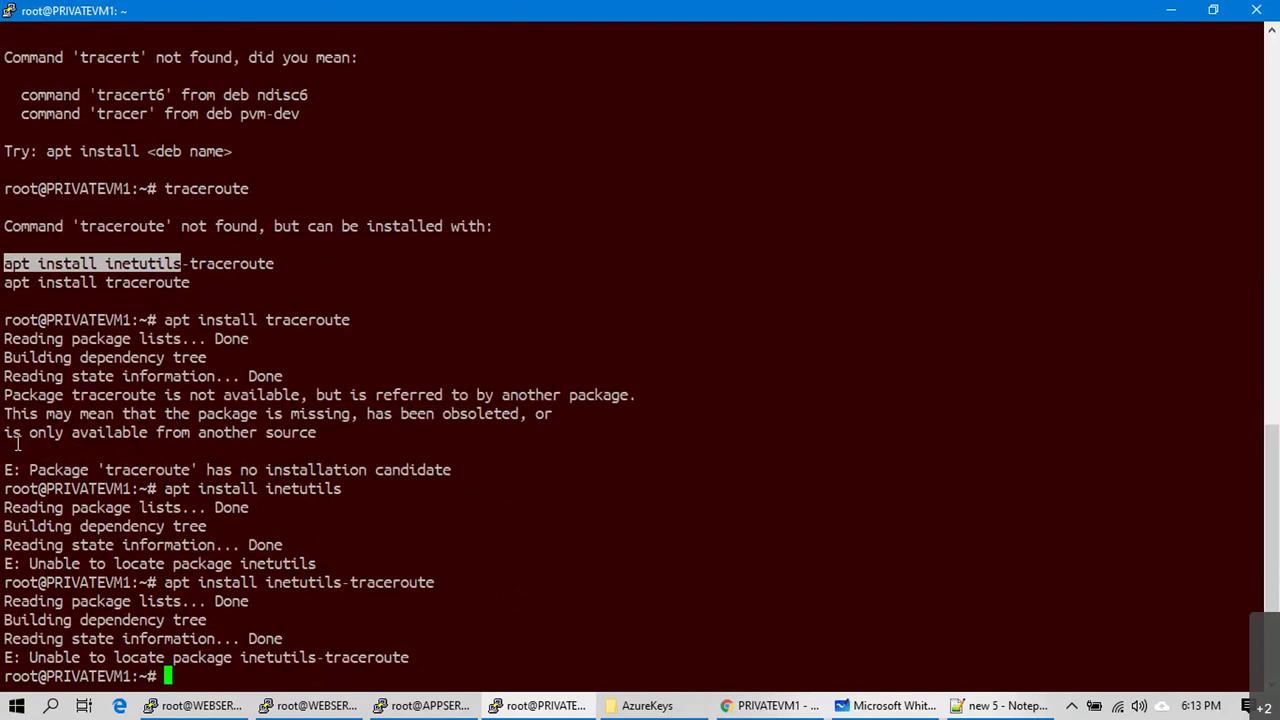
Step: Edit the previous install command to use apt-get and retry installing inetutils-traceroute on PRIVATEVM1
key("Up")
key("Left")
key("Left")
key("Left")
key("Left")
key("Left")
key("Left")
key("Left")
key("Left")
key("Left")
key("Left")
key("Left")
key("Left")
key("Left")
key("Left")
key("Left")
key("Left")
key("Left")
key("Left")
key("Left")
key("Left")
key("Left")
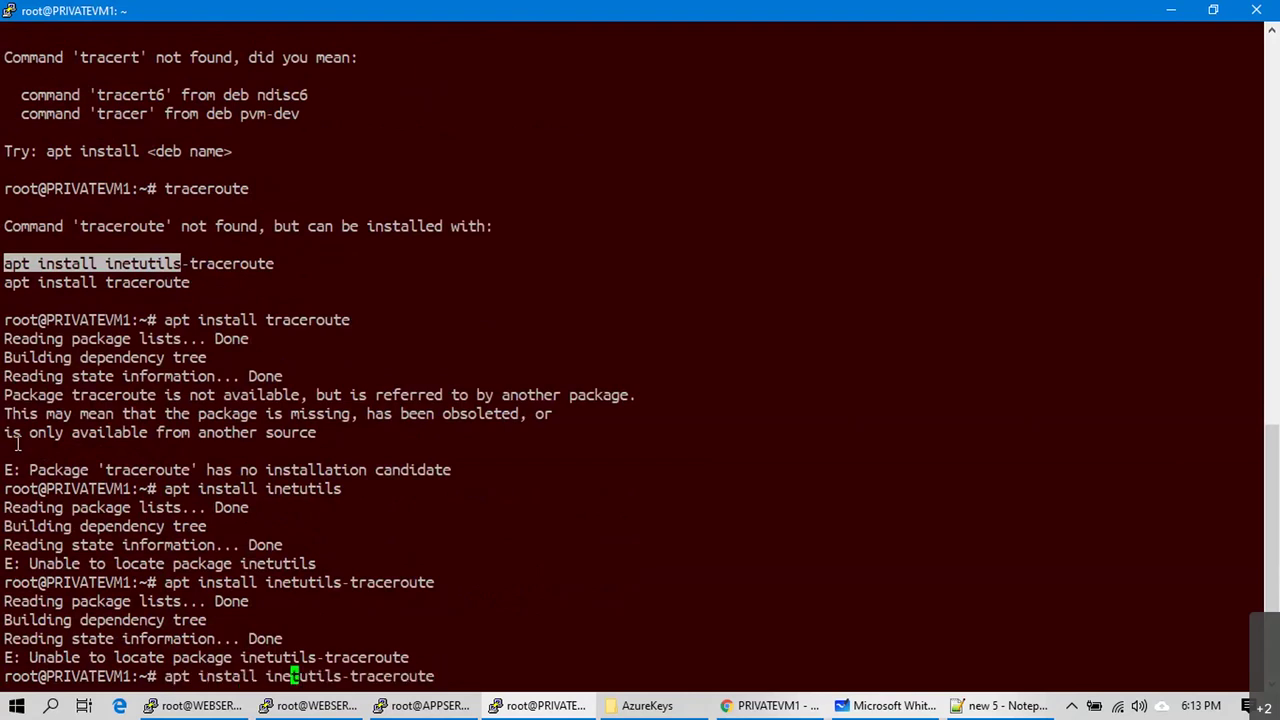
key("Left")
type("-")
key("Right")
key("BackSpace")
key("BackSpace")
type("t-get")
key("Return")
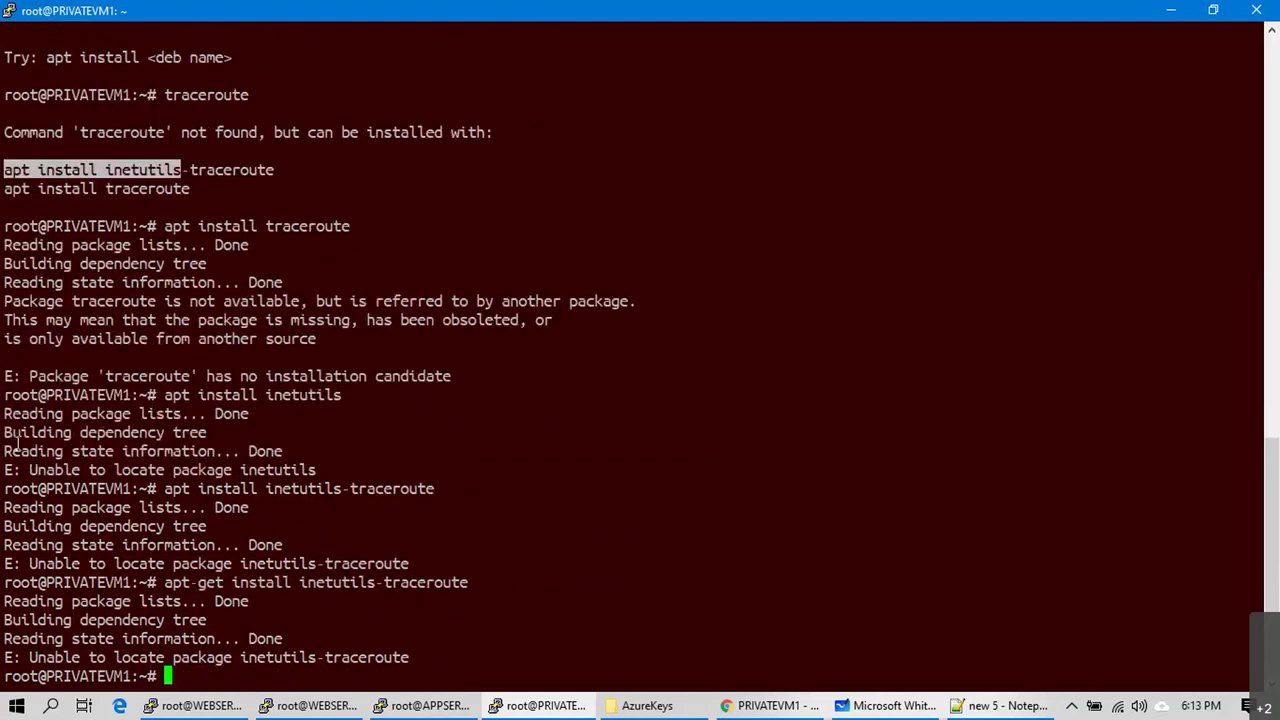
Step: Change the package in the recalled apt-get command to traceroute and try the installation on PRIVATEVM1
key("Up")
key("BackSpace")
key("BackSpace")
key("BackSpace")
key("BackSpace")
key("BackSpace")
key("BackSpace")
key("BackSpace")
key("BackSpace")
key("BackSpace")
key("BackSpace")
key("BackSpace")
key("BackSpace")
key("BackSpace")
key("BackSpace")
key("BackSpace")
key("BackSpace")
key("BackSpace")
key("BackSpace")
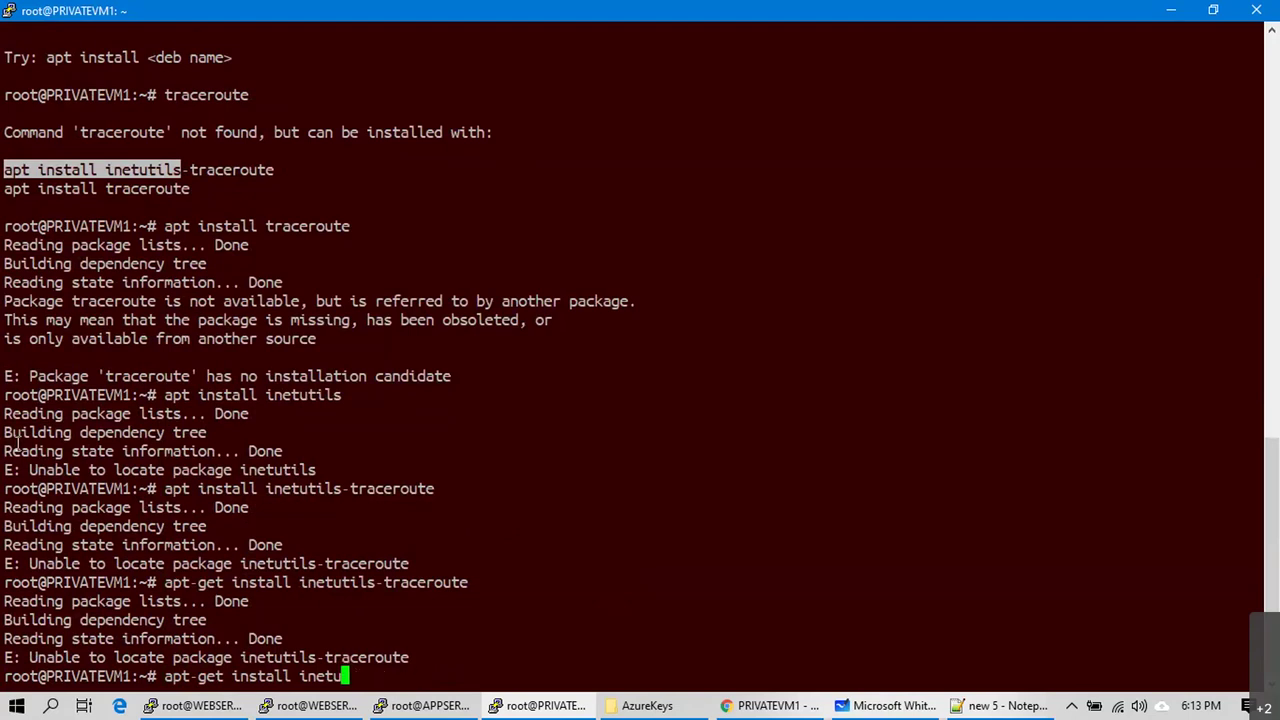
type("traceroute")
key("Return")
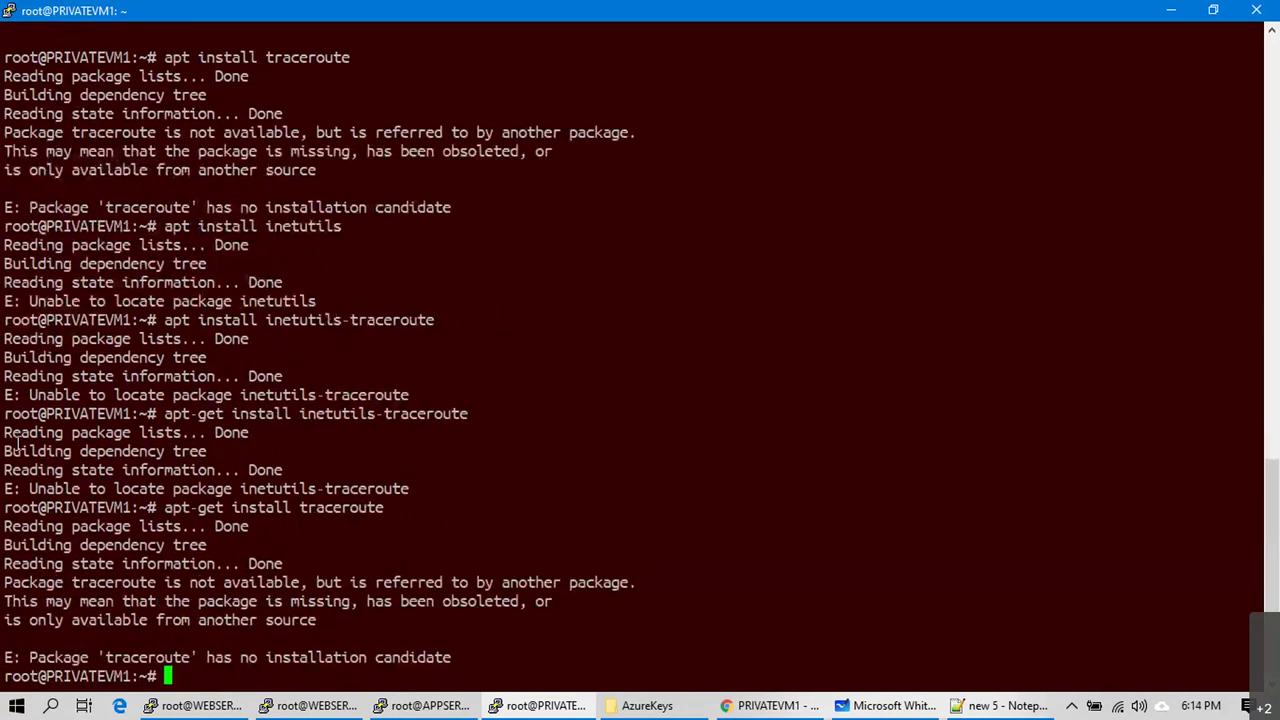
Step: Clear the PRIVATEVM1 terminal and add several blank prompt lines
key("Return")
type("clear")
key("Return")
key("Return")
key("Return")
key("Return")
key("Return")
key("Return")
key("Return")
Step: Ping 10.179.99.4 from PRIVATEVM1, highlight the ping command while it runs, and stop it
type("ping 10.179.")
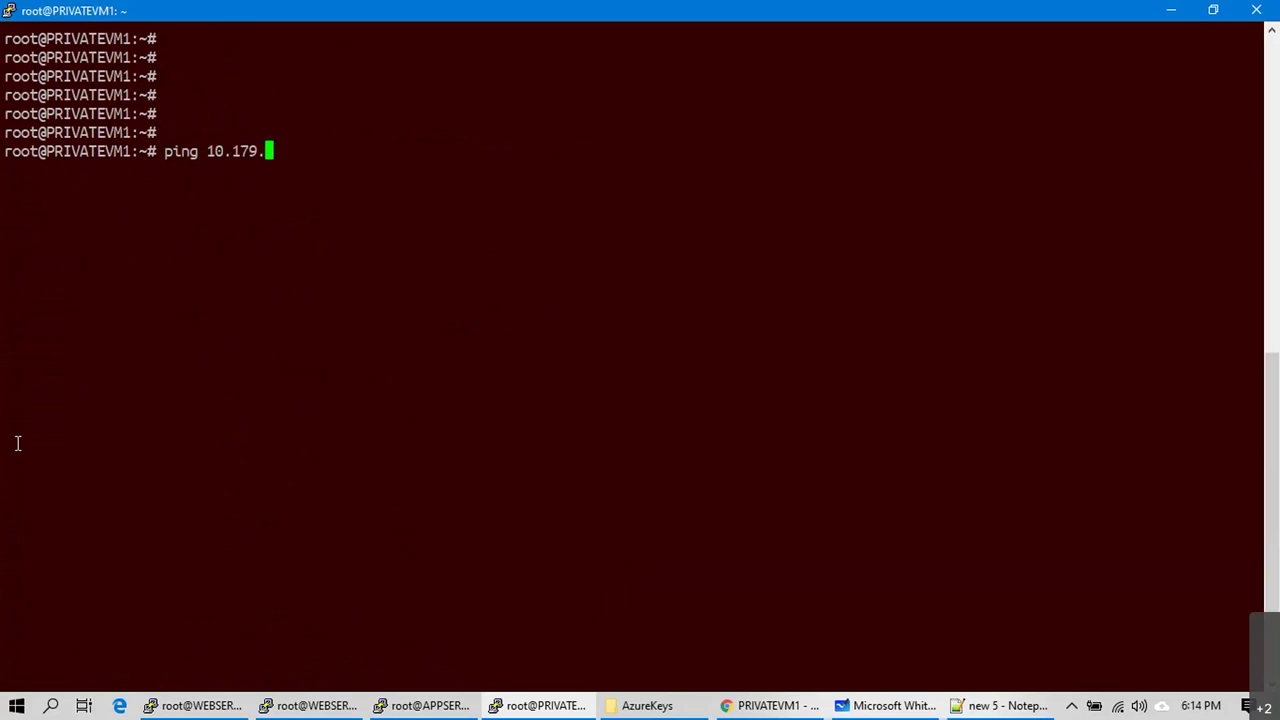
type("99.4")
key("Return")
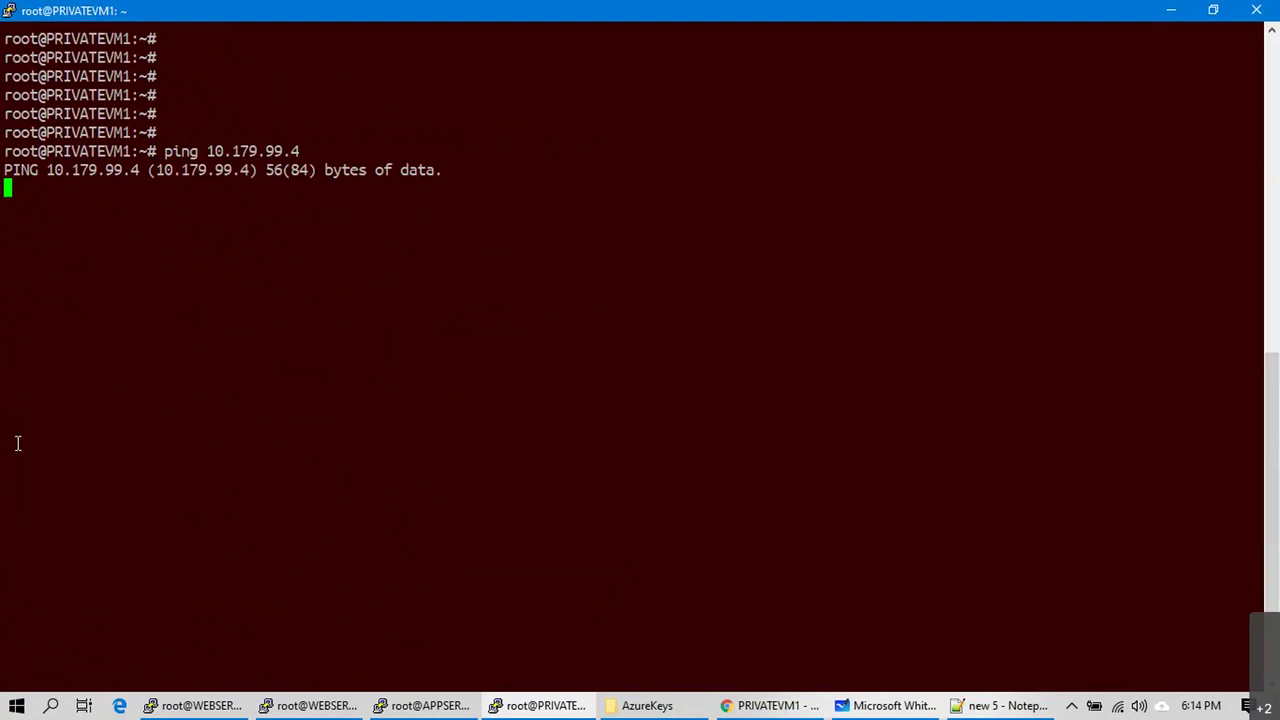
left_click_drag(305, 151, 181, 151)
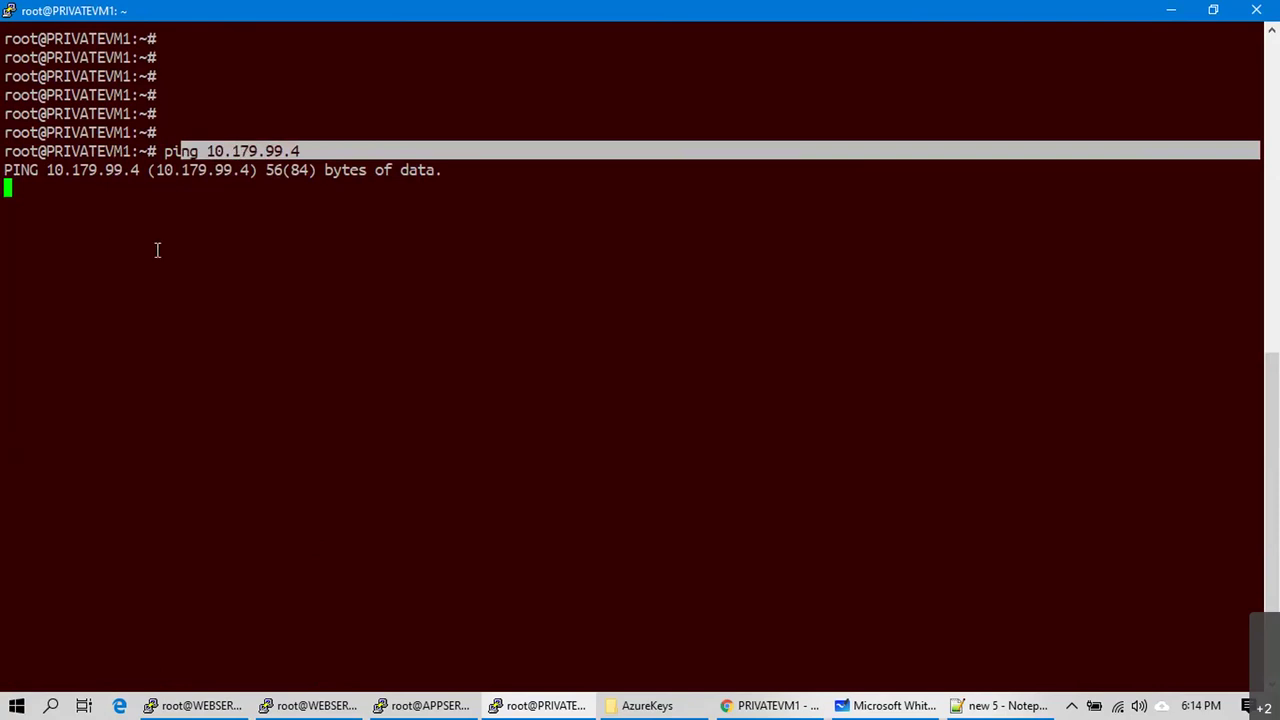
key("ctrl+c")
Step: Run ifconfig on PRIVATEVM1 and highlight the inet address line of eth0
type("ifconfig")
key("Return")
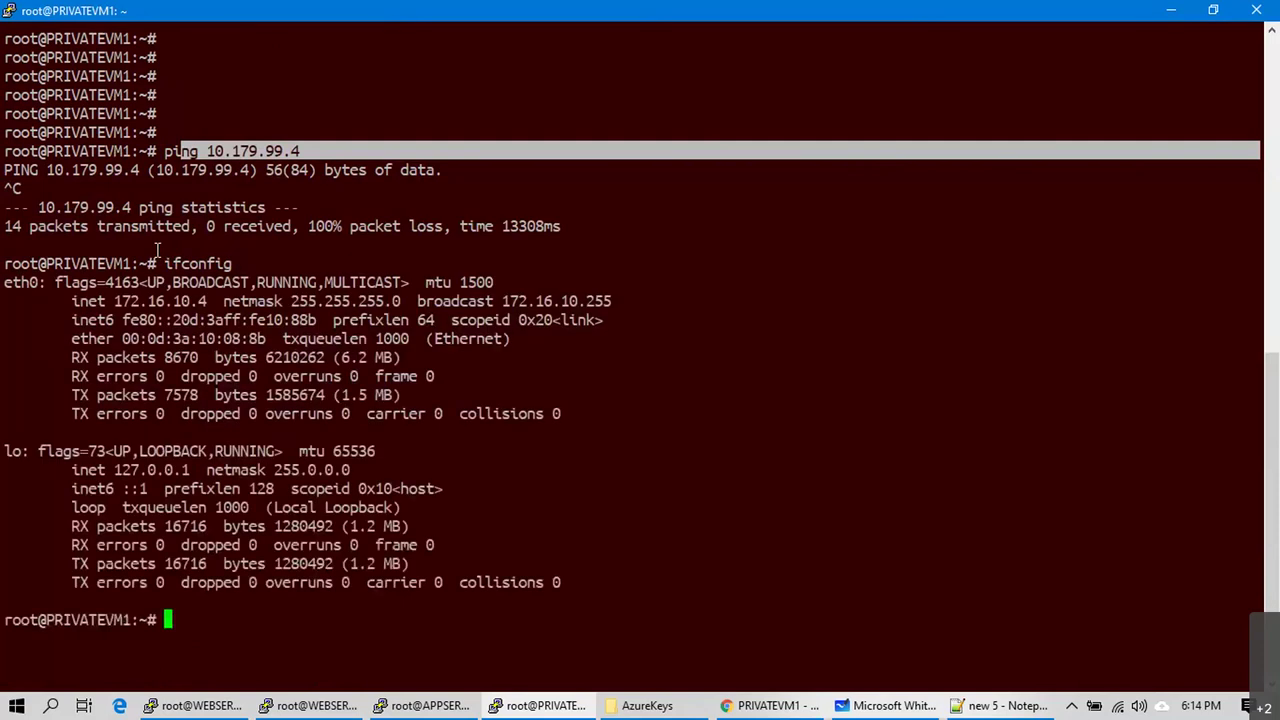
triple_click(182, 301)
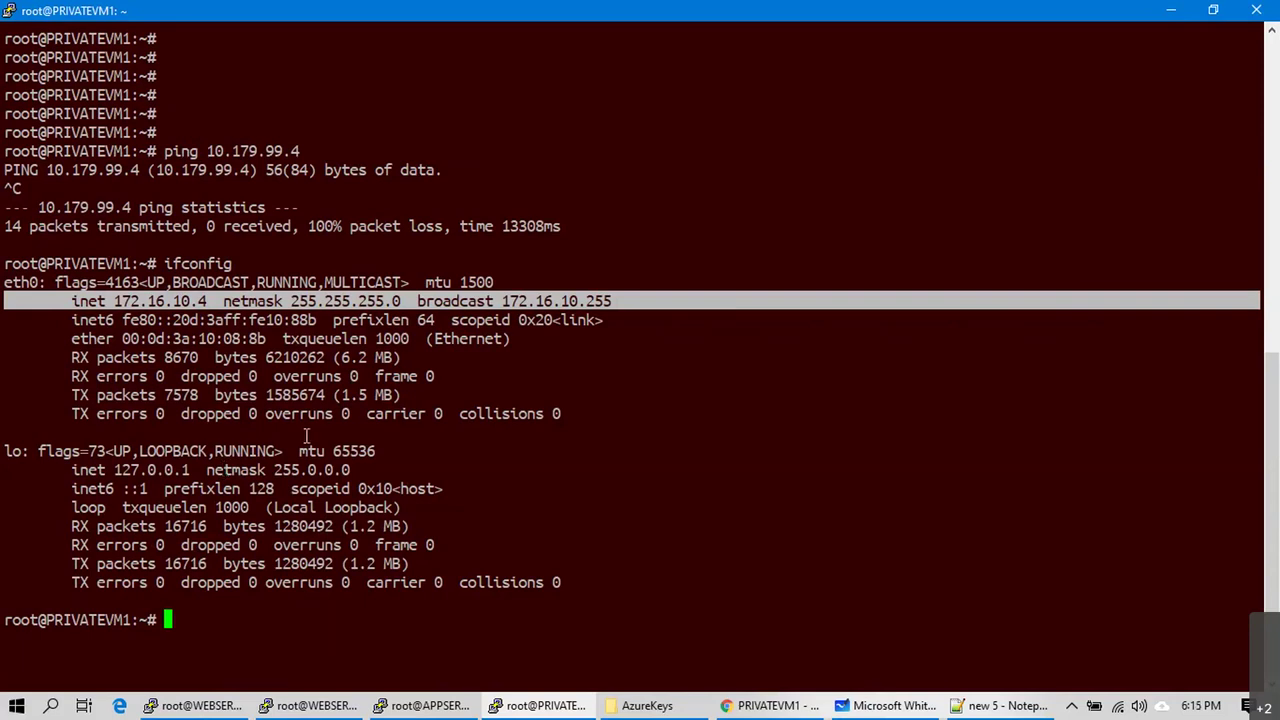
Step: Switch to Microsoft Whiteboard, add tick marks beside the outer ends of the diagram's connections, and dismiss the meeting reminder
key("alt+Tab")
key("alt+Tab")
left_click_drag(1037, 575, 1066, 386)
left_click_drag(1048, 340, 1063, 293)
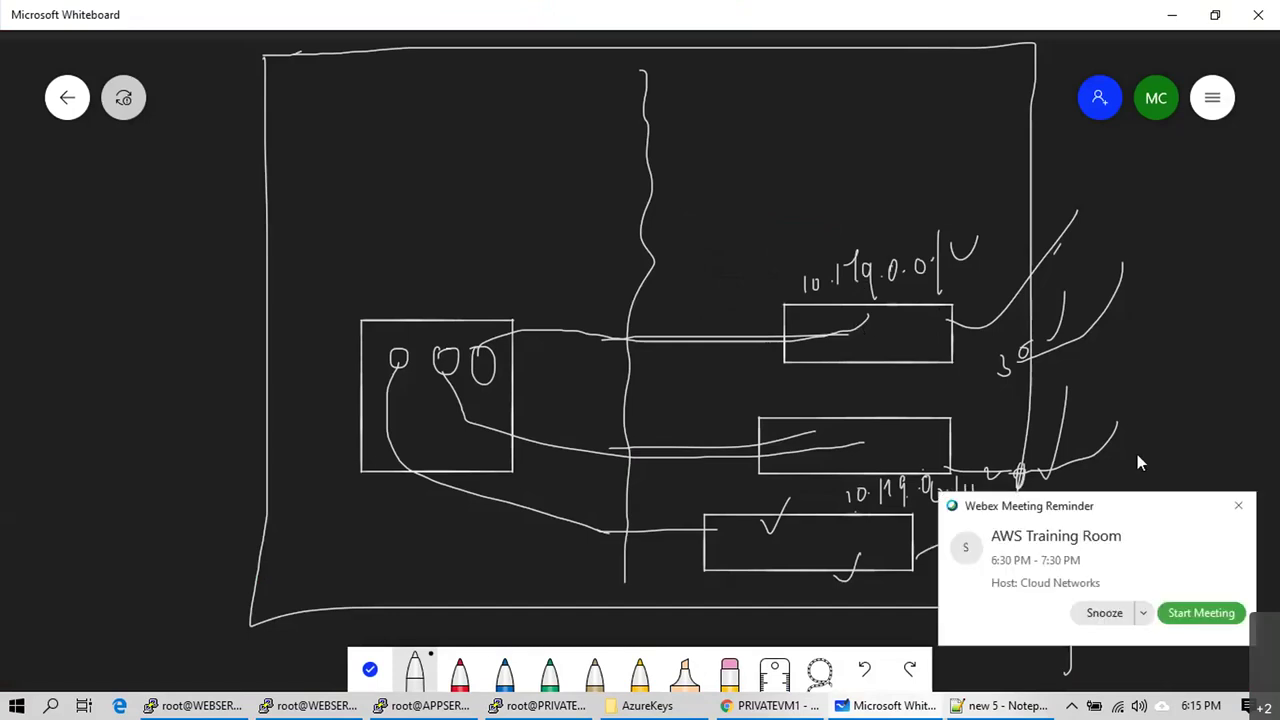
left_click(1237, 502)
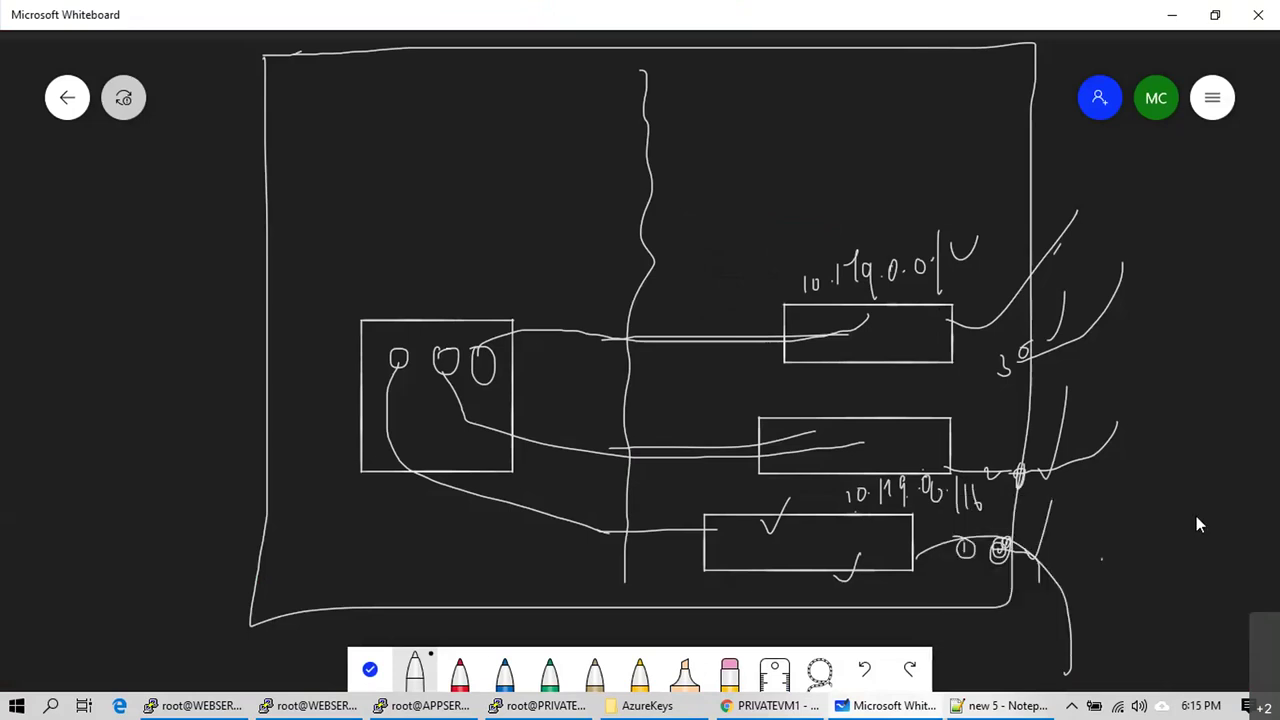
Step: Open the earlier whiteboard containing the 10.179.0.0/16 and 172.16.0.0/16 diagram and fit both networks in view
key("alt+Tab")
key("Escape")
left_click(63, 105)
left_click(931, 264)
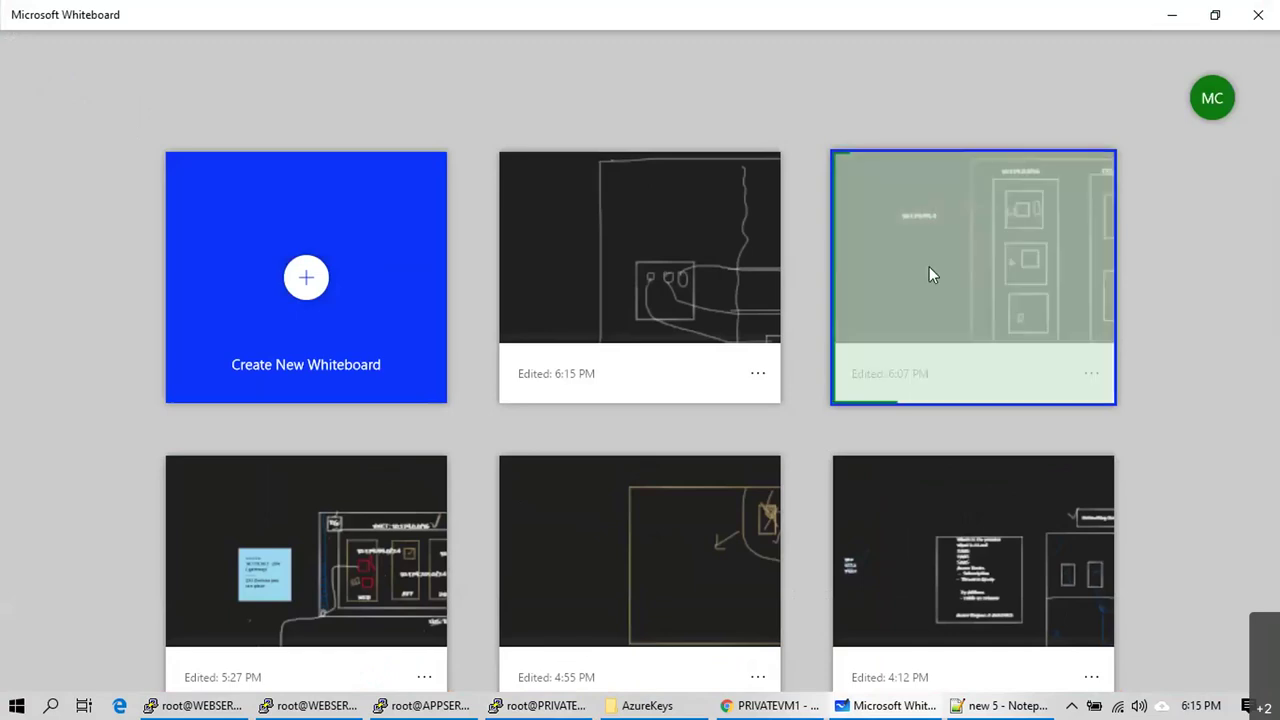
scroll(899, 302, "down", 5)
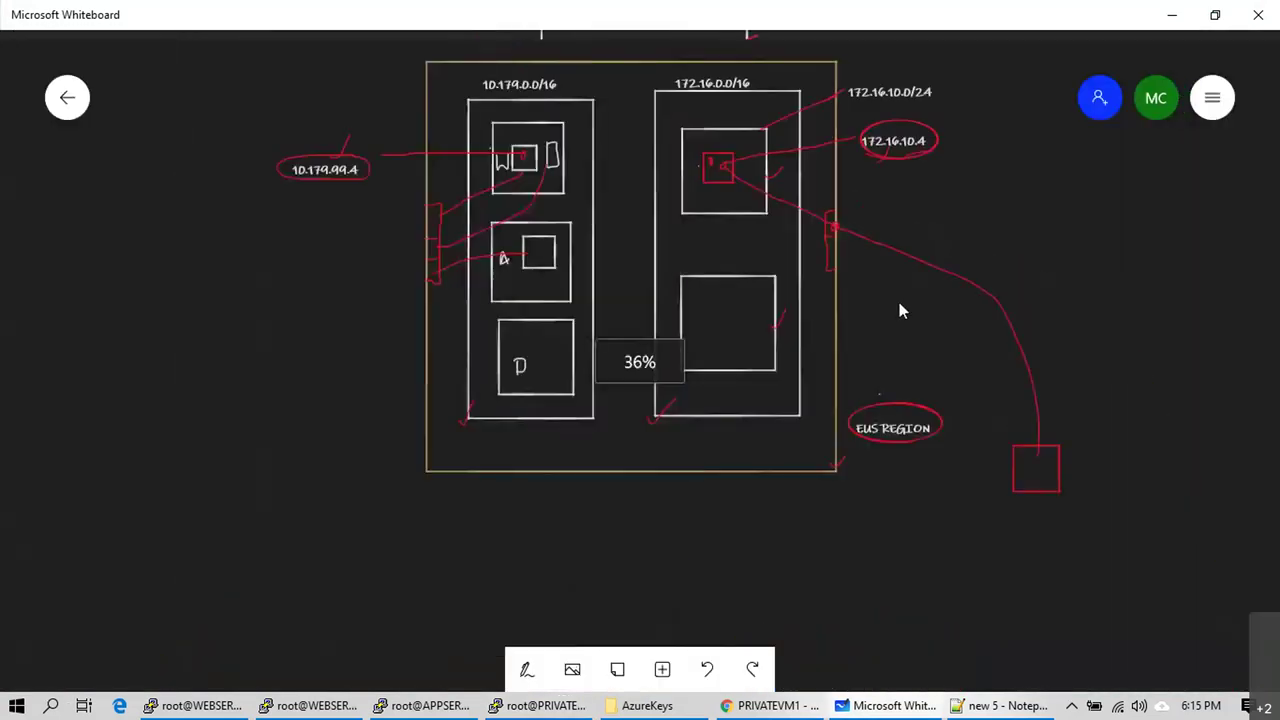
scroll(665, 41, "up", 2)
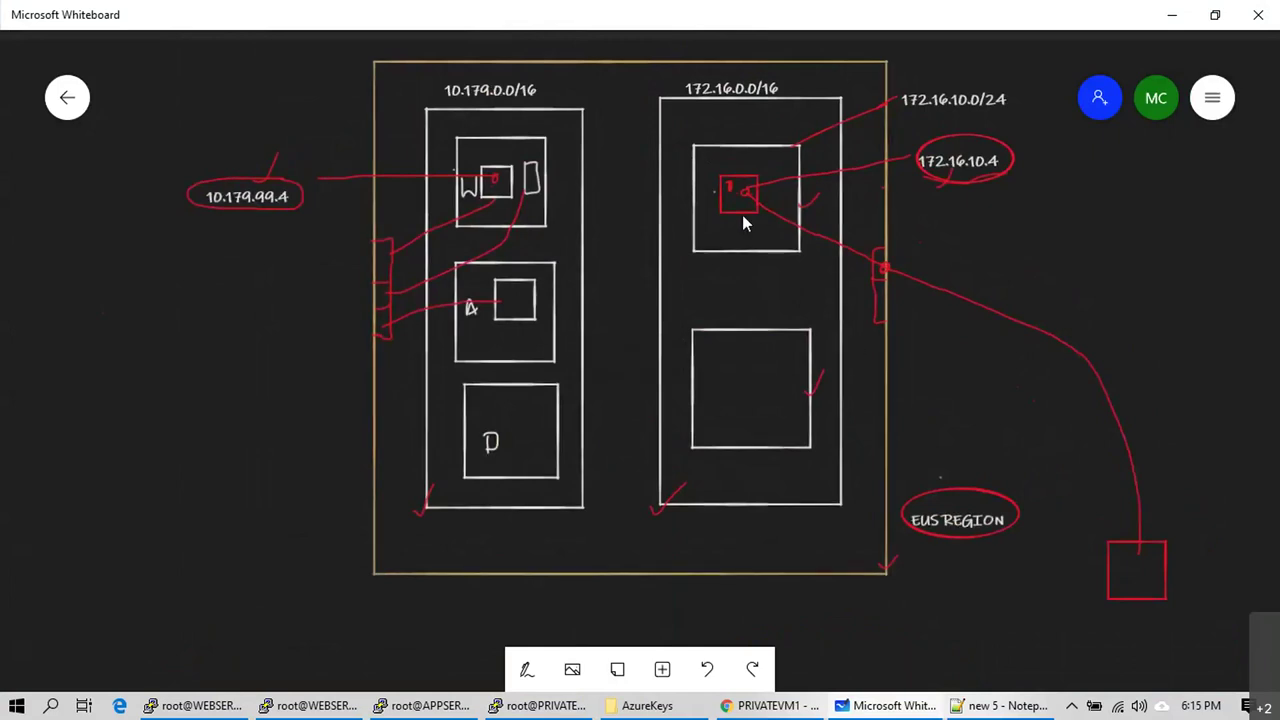
Step: Draw a narrow white rectangle bridging the two virtual network boxes and a long arrow pointing up to it from below the region
left_click(580, 205)
left_click(527, 669)
left_click(415, 672)
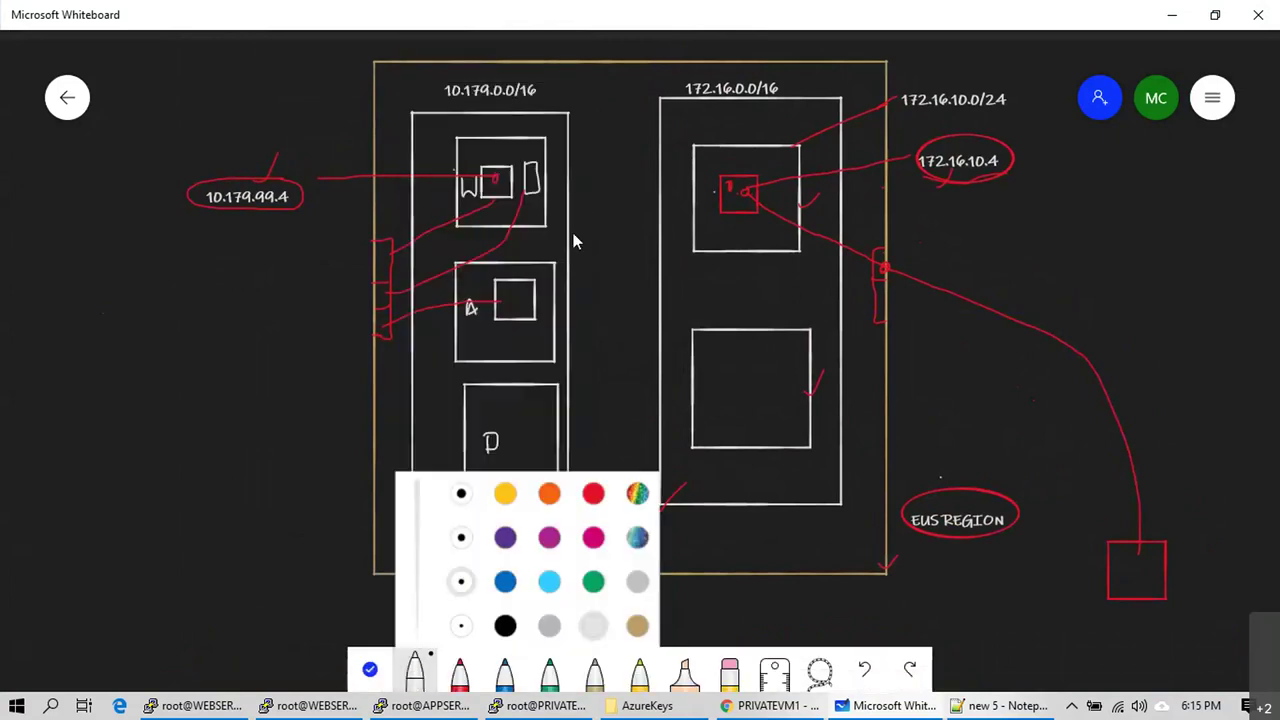
mouse_move(563, 216)
left_mouse_down()
mouse_move(563, 238)
mouse_move(669, 236)
mouse_move(671, 211)
mouse_move(565, 225)
left_mouse_up()
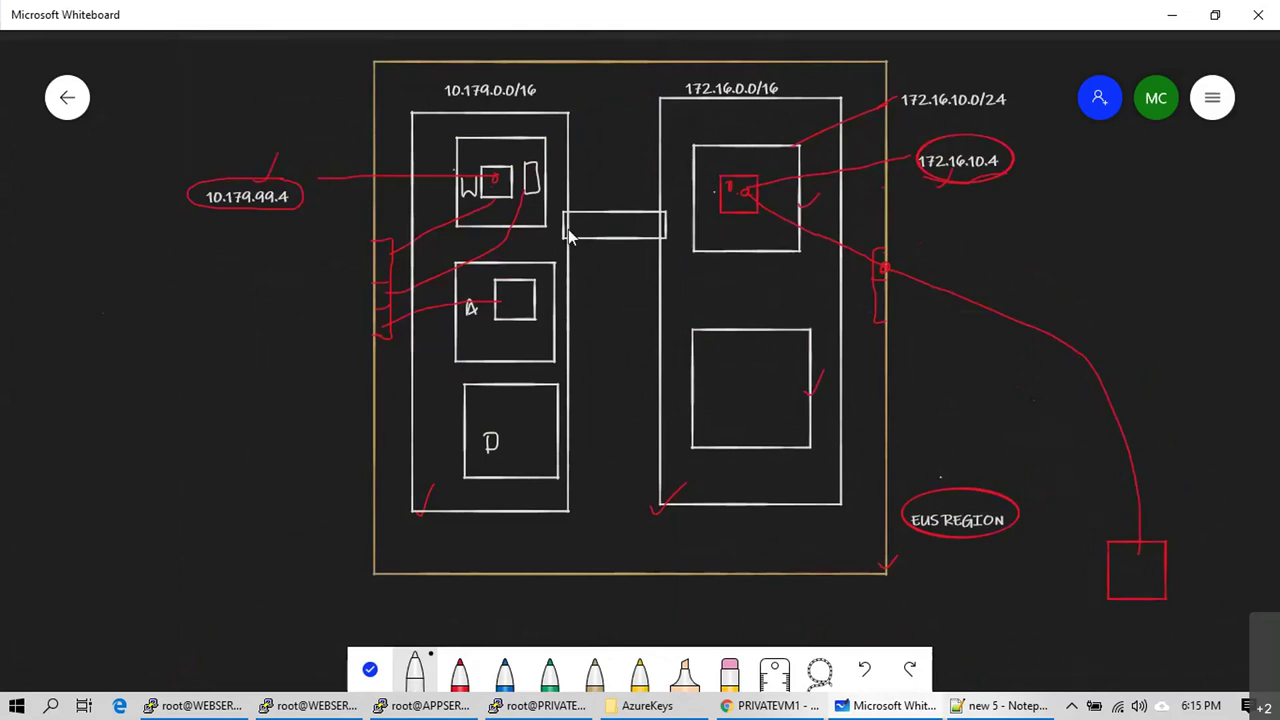
left_click_drag(612, 233, 595, 595)
mouse_move(603, 253)
left_mouse_down()
mouse_move(610, 236)
mouse_move(620, 256)
left_mouse_up()
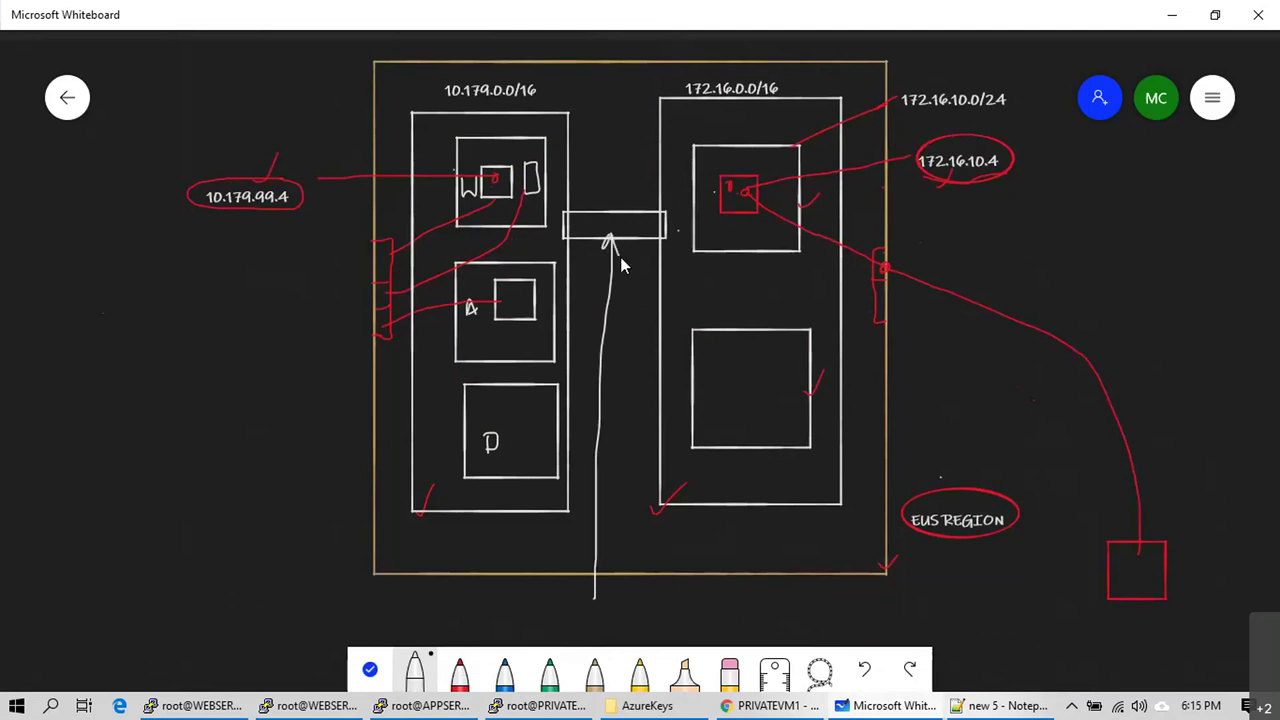
Step: Add the text VNET PEERING at the tail of the arrow and draw a rectangle around it
right_click(549, 609)
left_click(569, 560)
type("VNET PEERING")
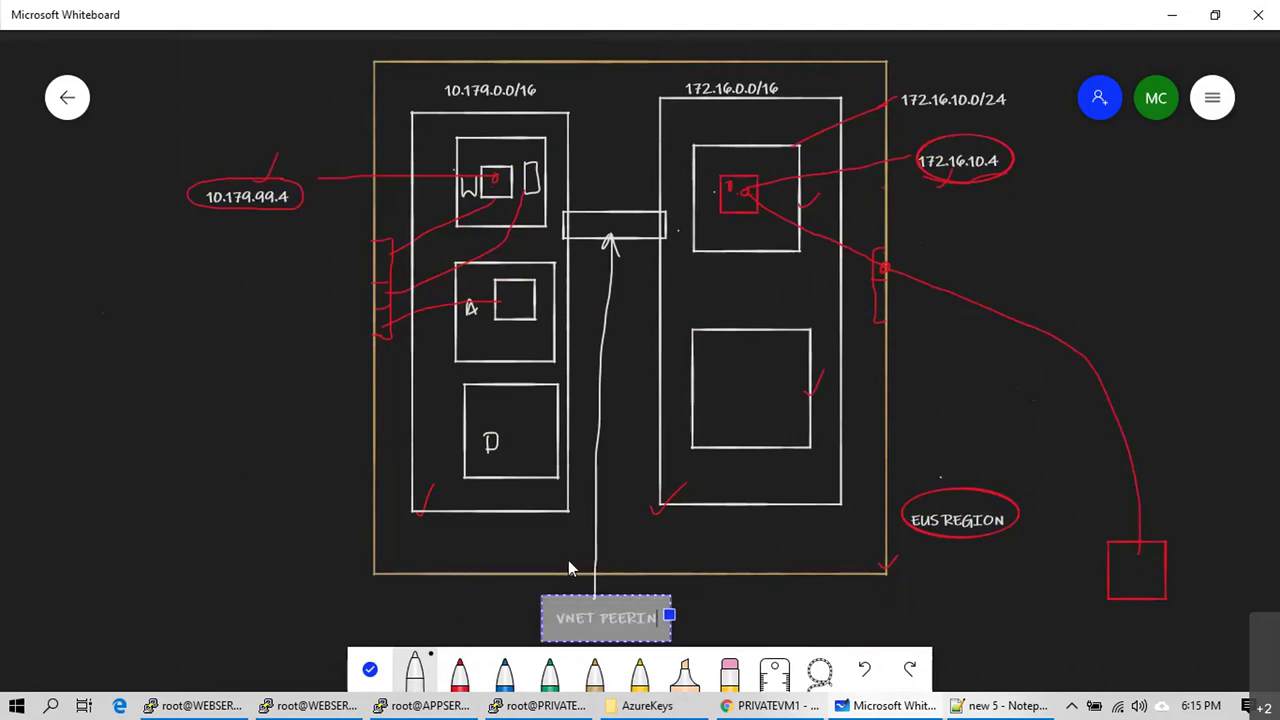
left_click(746, 607)
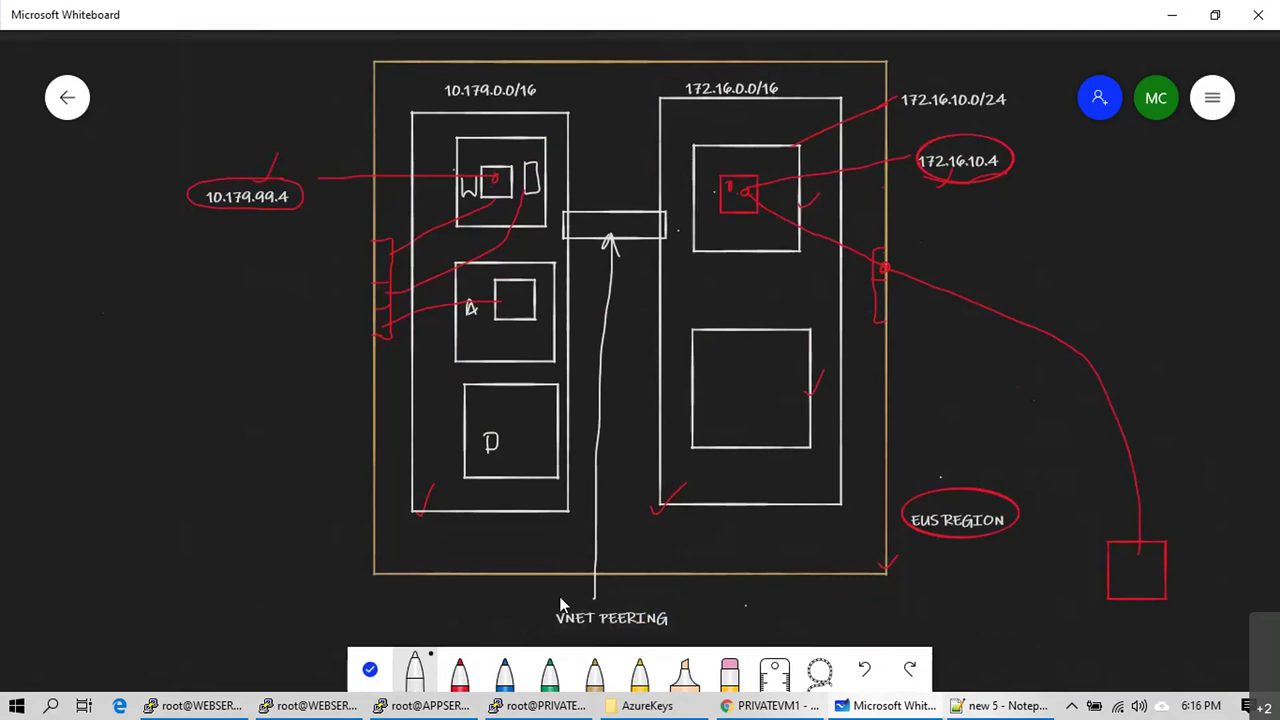
mouse_move(544, 598)
left_mouse_down()
mouse_move(576, 643)
mouse_move(679, 648)
mouse_move(682, 598)
mouse_move(546, 596)
left_mouse_up()
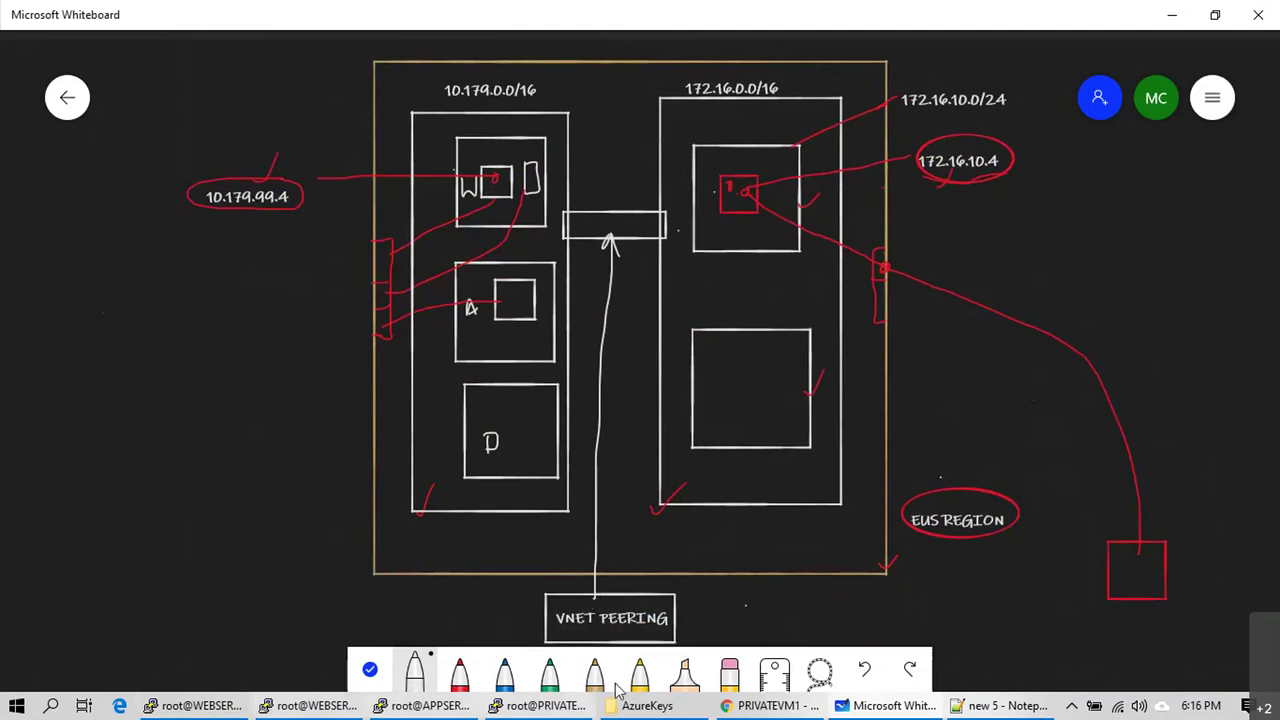
Step: Switch to Chrome, search for vnet peering, and open the Azure Virtual Network peering article on Microsoft Docs
left_click(750, 700)
left_click(480, 15)
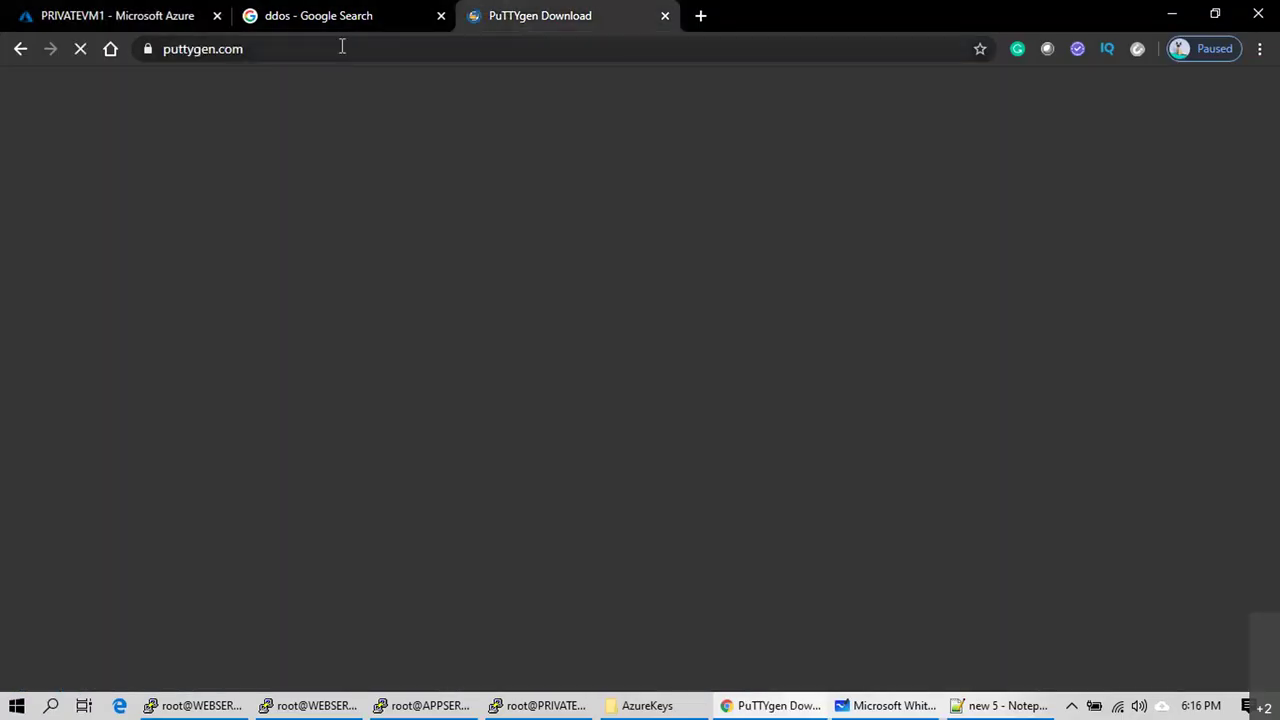
left_click(300, 48)
type("vnet p")
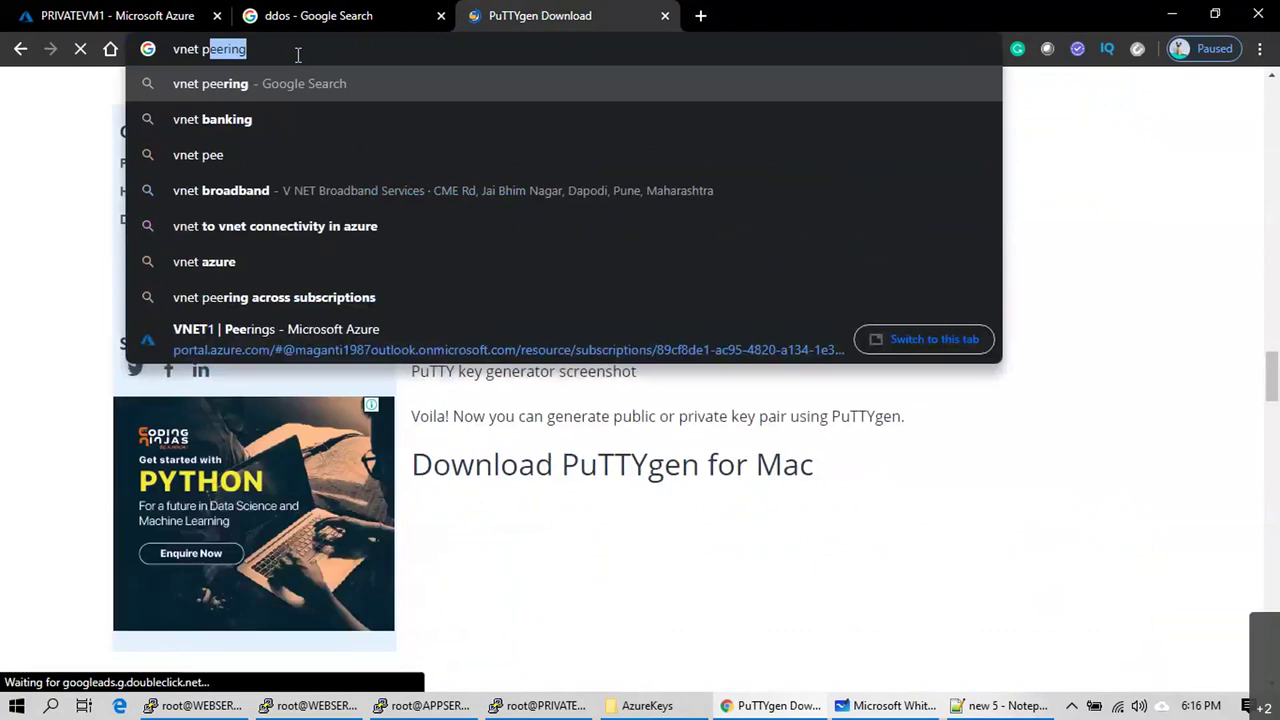
type("ee")
key("Return")
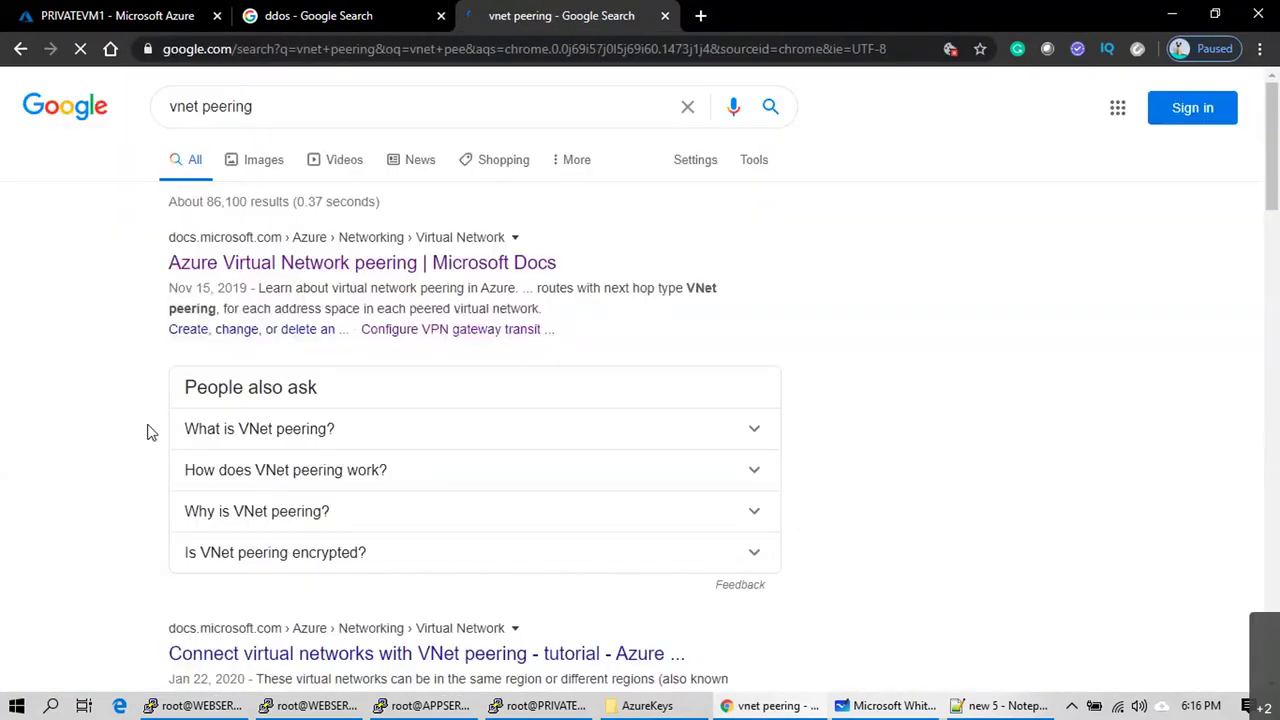
left_click(395, 264)
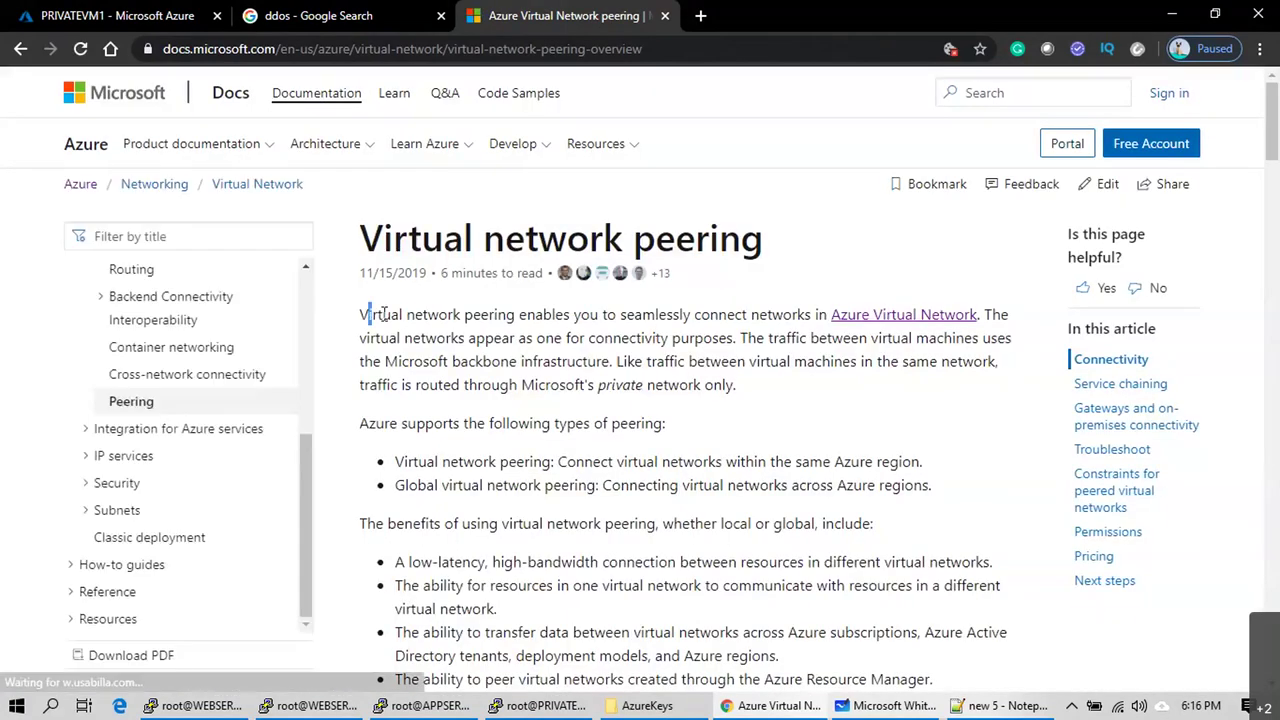
Step: Read the article's opening paragraph, highlighting the passages on connecting networks, the Microsoft backbone and private network routing
left_click_drag(366, 314, 978, 322)
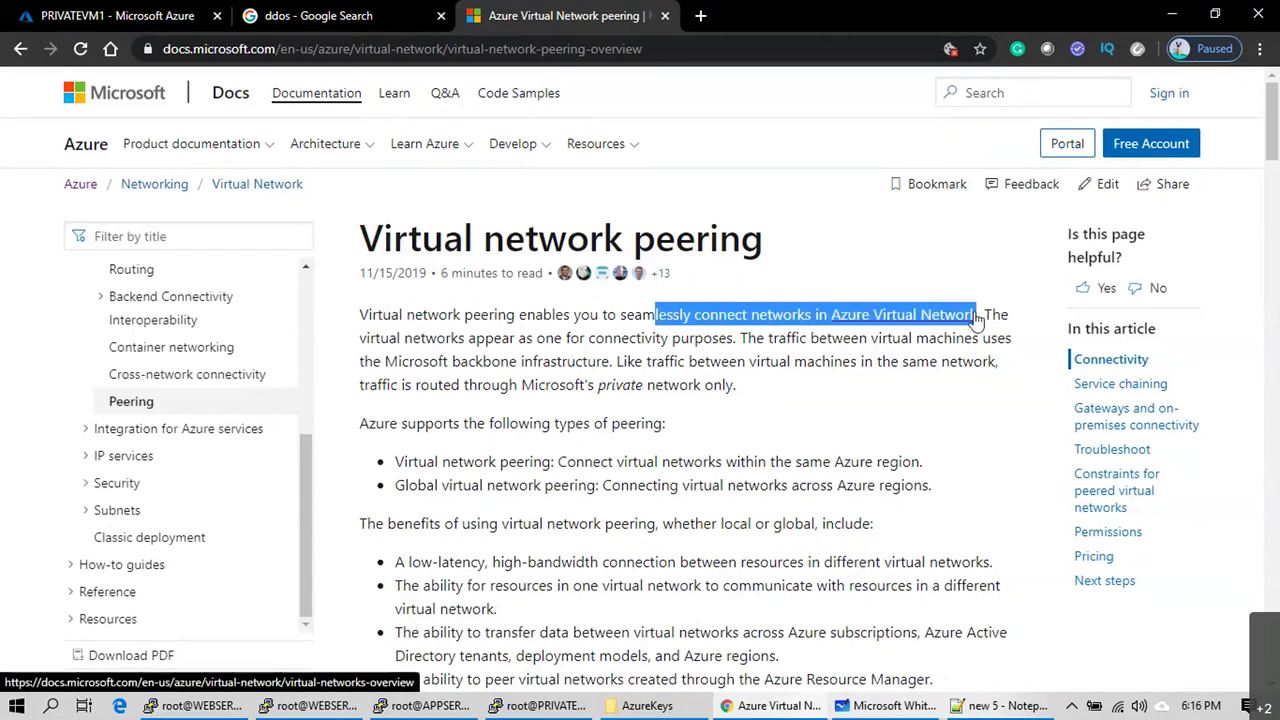
left_click_drag(512, 338, 1006, 340)
left_click_drag(401, 364, 1000, 361)
left_click_drag(383, 385, 741, 388)
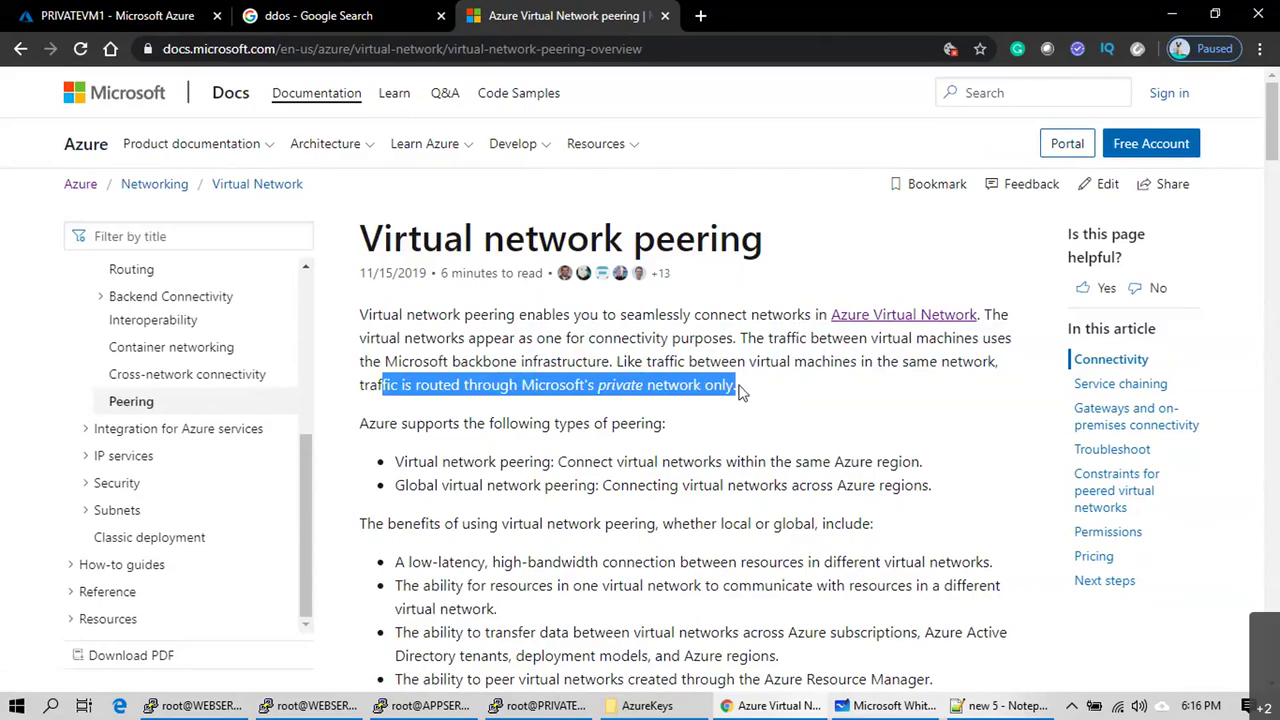
Step: Return to the whiteboard and draw a line from the W machine through the peering link to the 172.16.10.4 machine
key("alt+Tab")
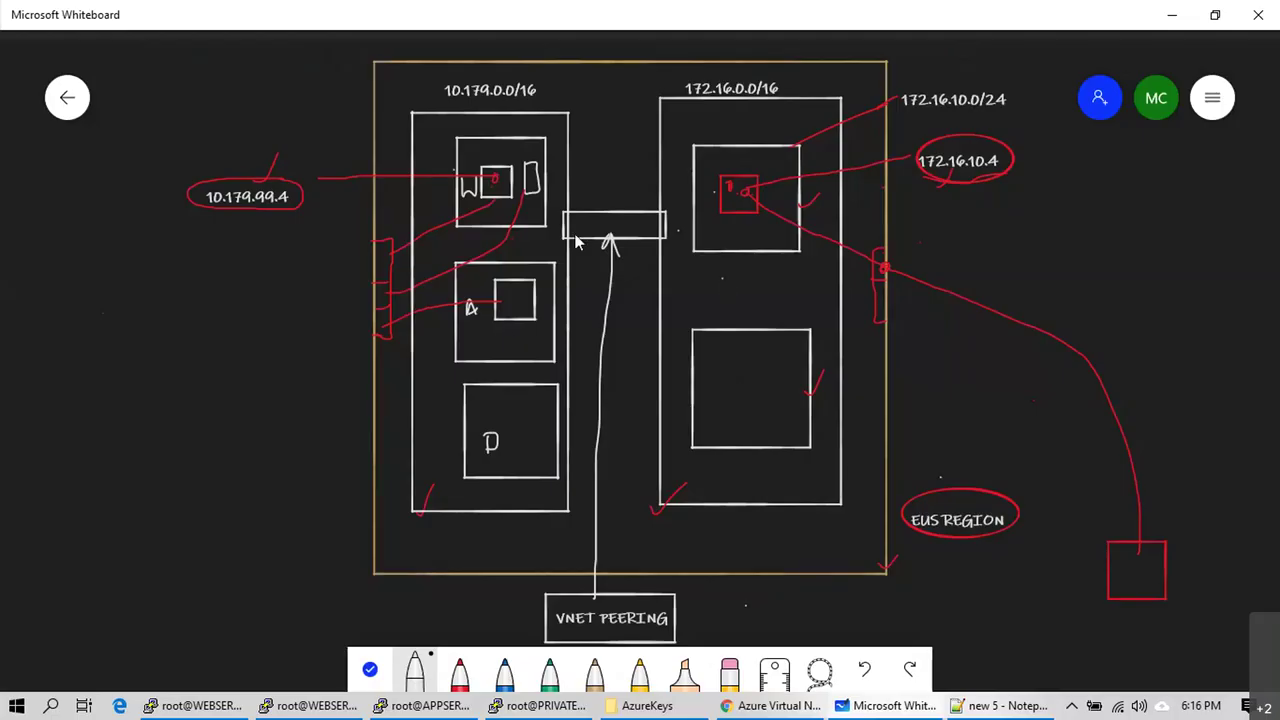
mouse_move(508, 185)
left_mouse_down()
mouse_move(515, 212)
mouse_move(550, 222)
mouse_move(688, 236)
mouse_move(728, 186)
left_mouse_up()
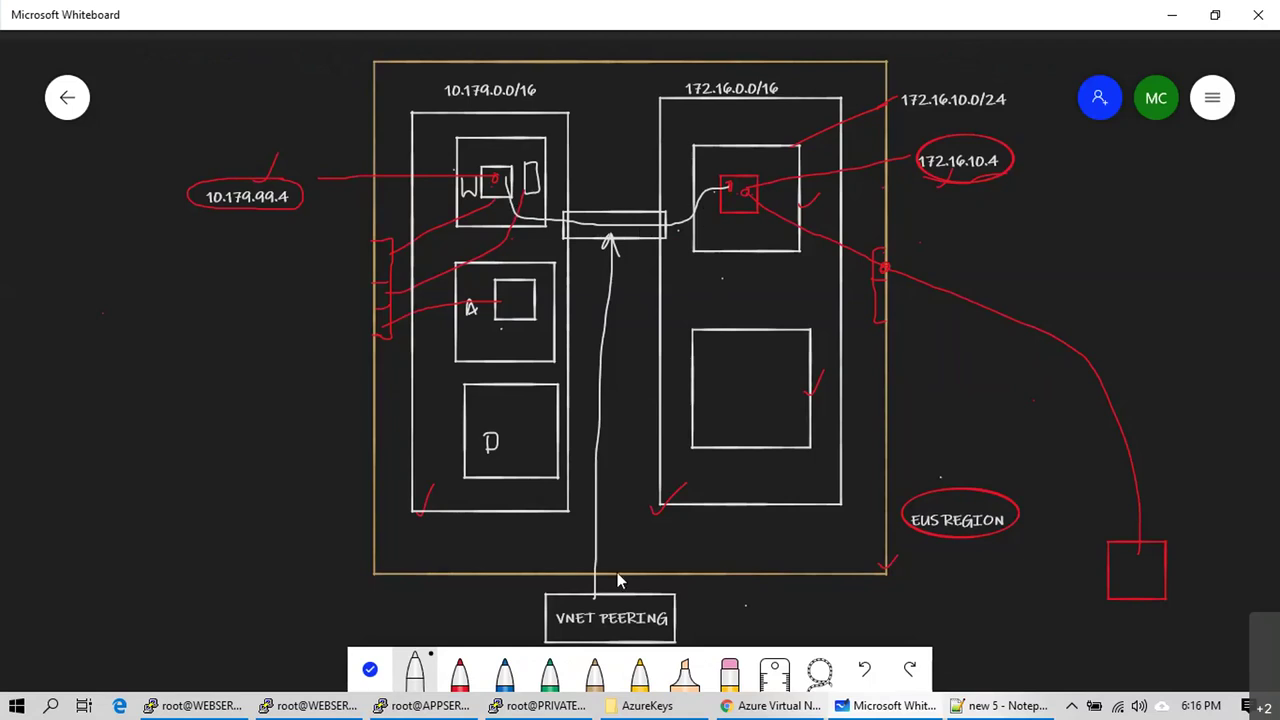
Step: Sketch a route looping outside the region between the 10.179.99.4 and 172.16.10.4 machines, redraw it once, and undo it
mouse_move(496, 182)
left_mouse_down()
mouse_move(415, 195)
mouse_move(288, 180)
mouse_move(308, 66)
left_mouse_up()
mouse_move(405, 45)
left_mouse_down()
mouse_move(757, 32)
mouse_move(974, 65)
mouse_move(1068, 105)
left_mouse_up()
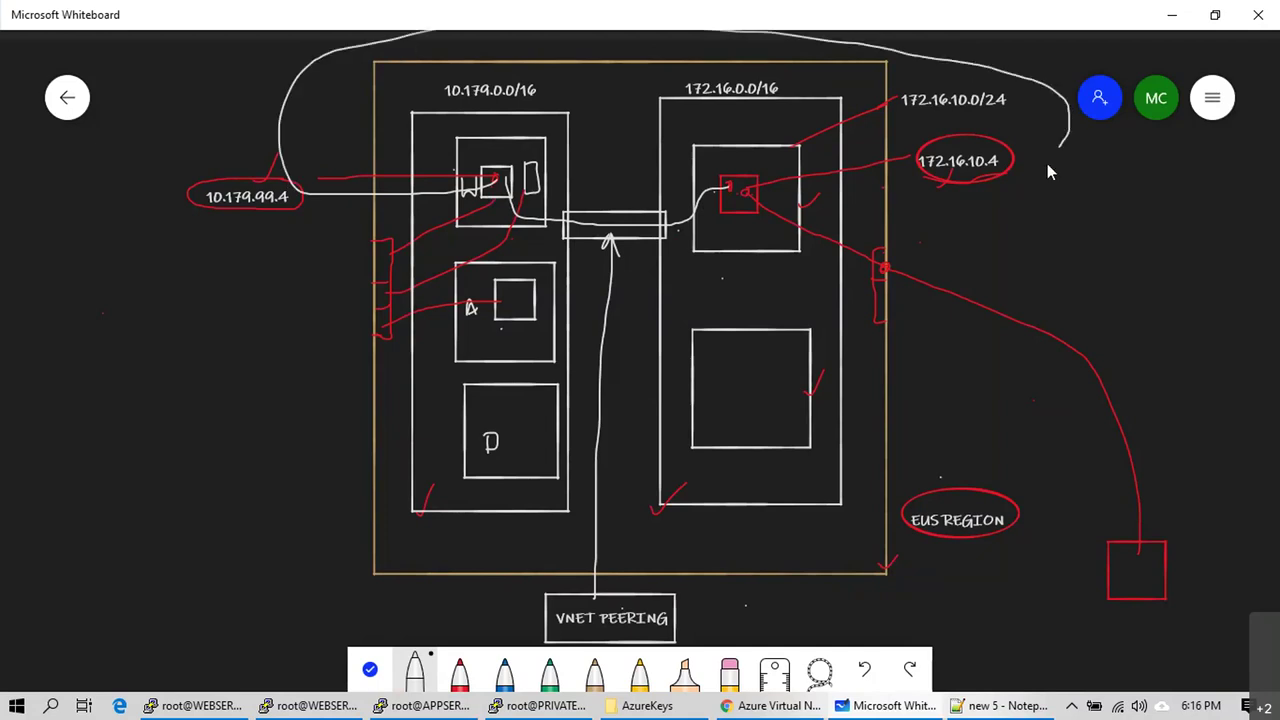
mouse_move(1000, 200)
left_mouse_down()
mouse_move(903, 263)
mouse_move(866, 266)
mouse_move(750, 205)
left_mouse_up()
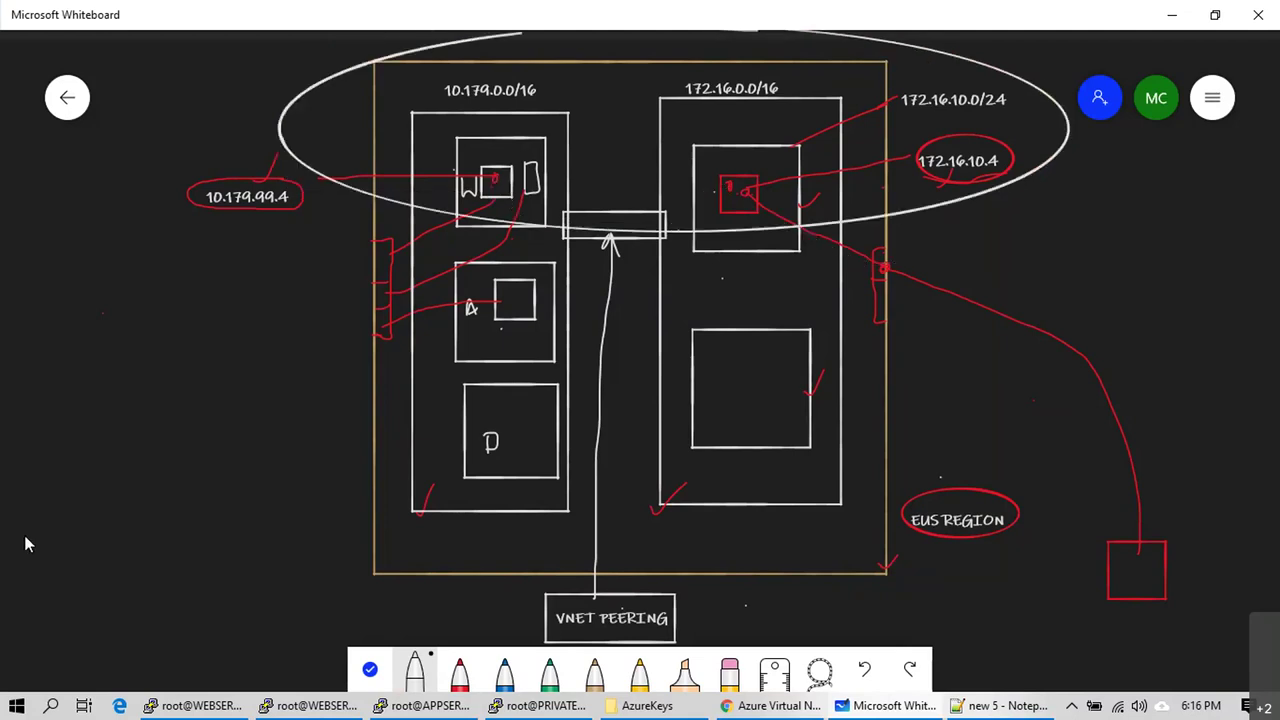
key("ctrl+z")
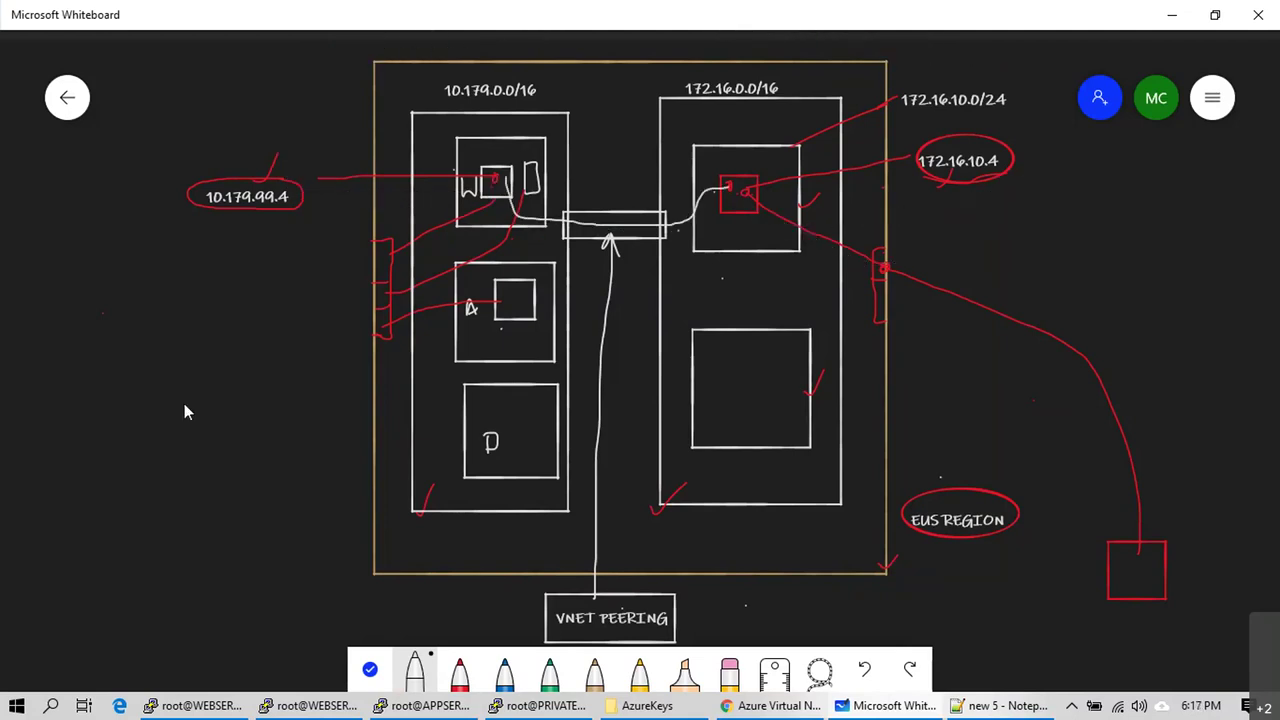
mouse_move(499, 193)
left_mouse_down()
mouse_move(452, 243)
mouse_move(375, 257)
mouse_move(316, 89)
mouse_move(660, 37)
mouse_move(994, 72)
mouse_move(1078, 130)
left_mouse_up()
mouse_move(1090, 182)
left_mouse_down()
mouse_move(1031, 270)
mouse_move(920, 277)
mouse_move(789, 246)
mouse_move(748, 197)
left_mouse_up()
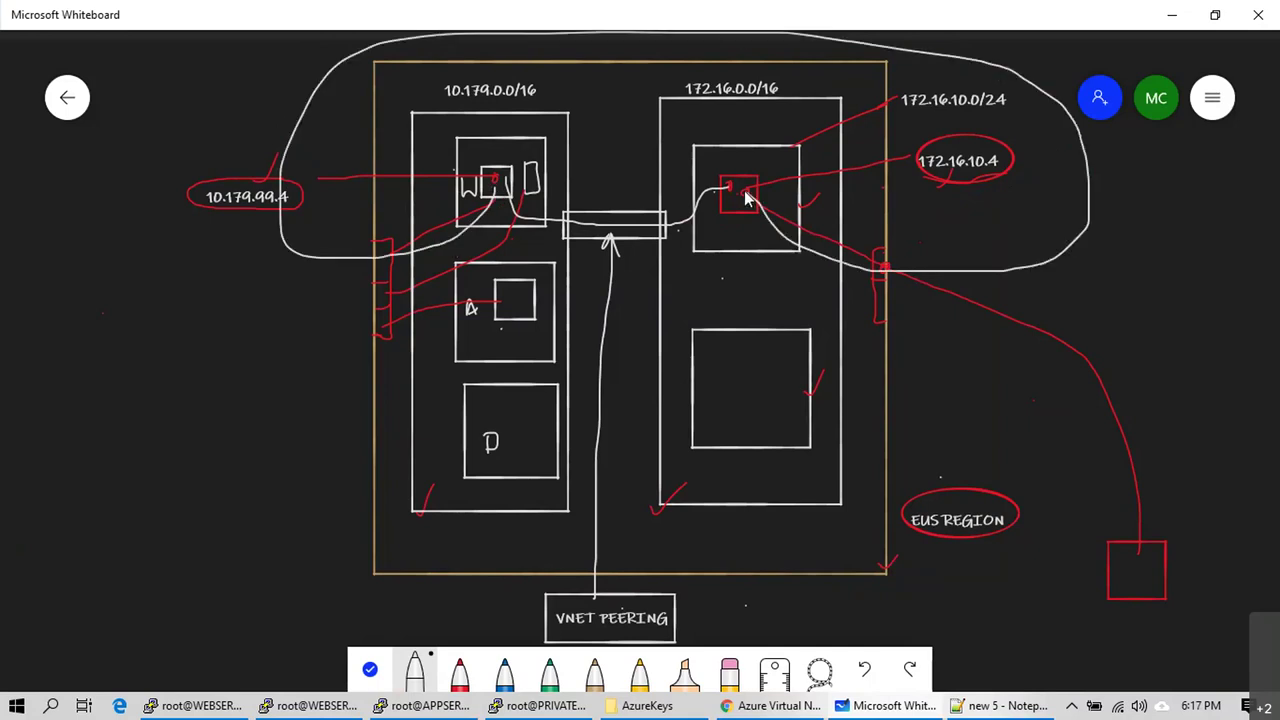
key("ctrl+z")
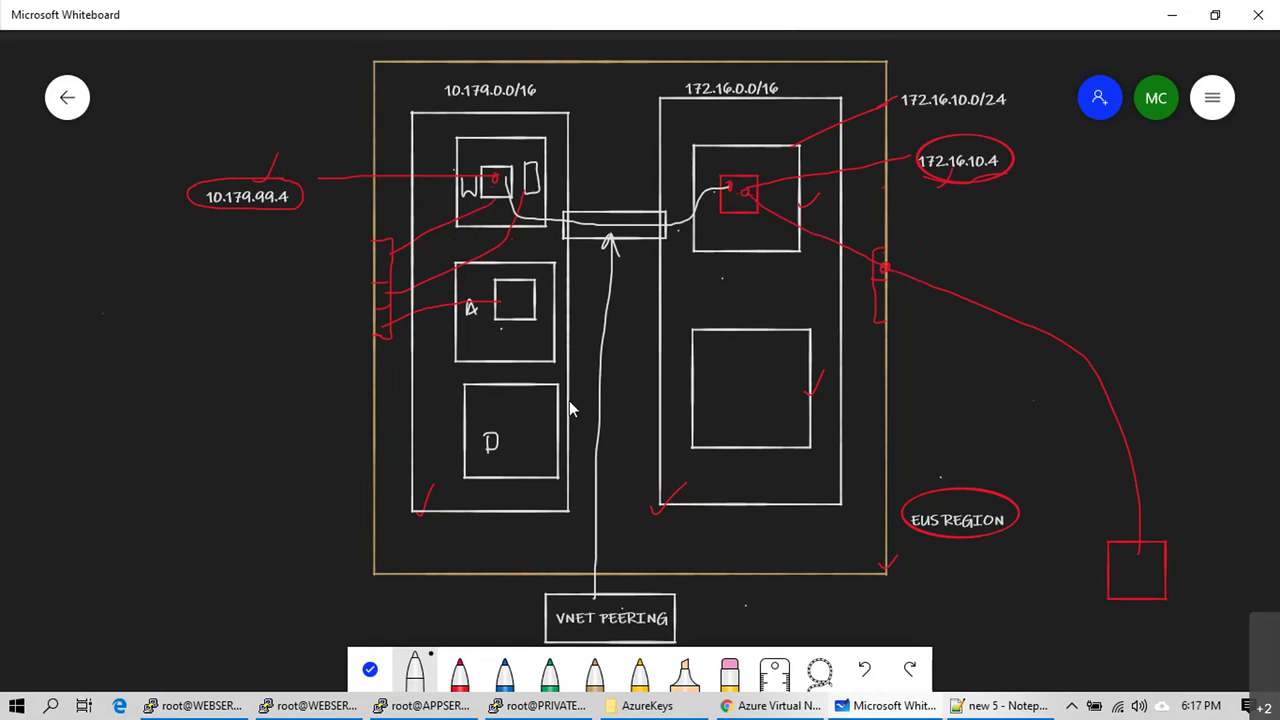
scroll(680, 371, "down", 1)
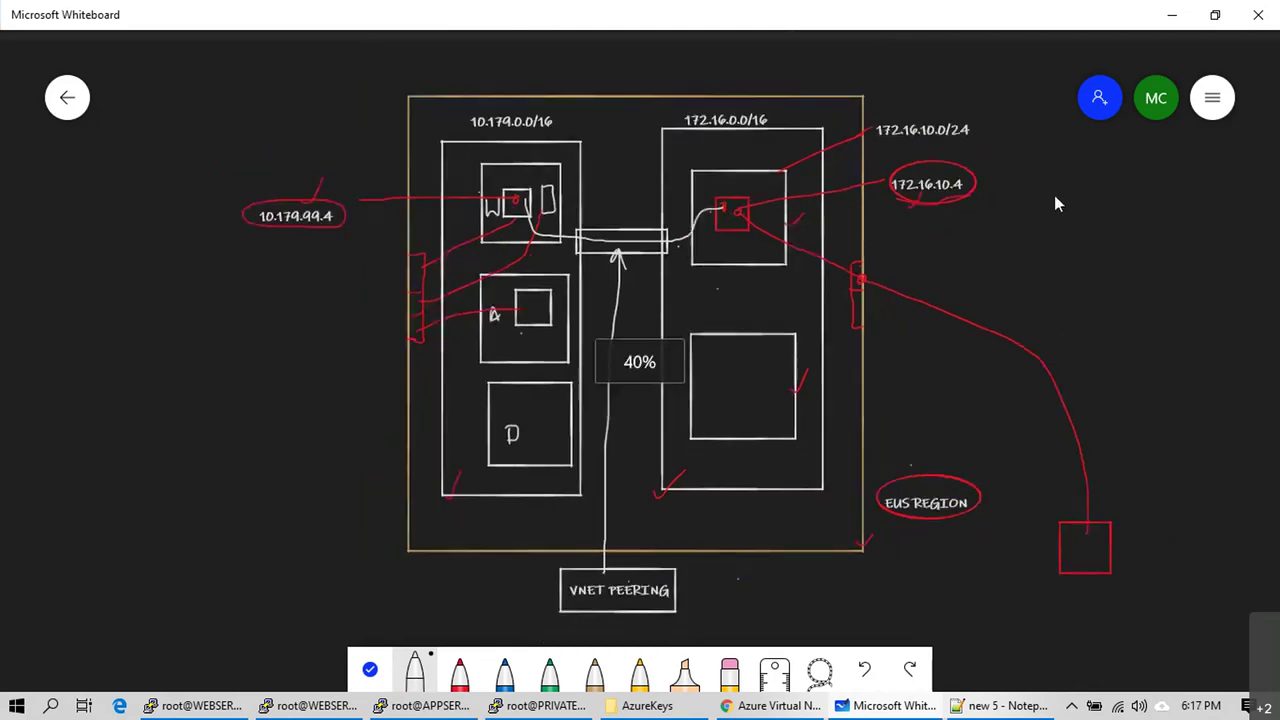
scroll(1054, 195, "up", 1)
scroll(930, 195, "down", 1)
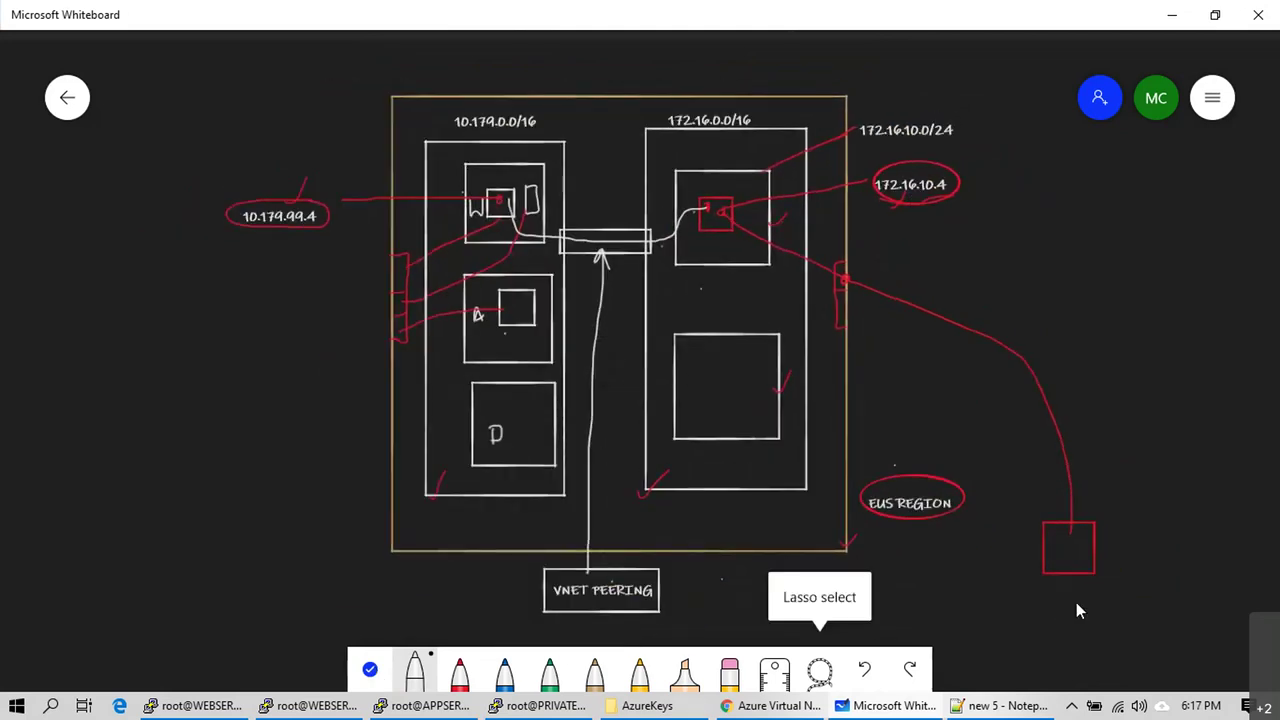
Step: Switch to the Azure portal in Chrome and open the list of virtual networks
left_click(780, 708)
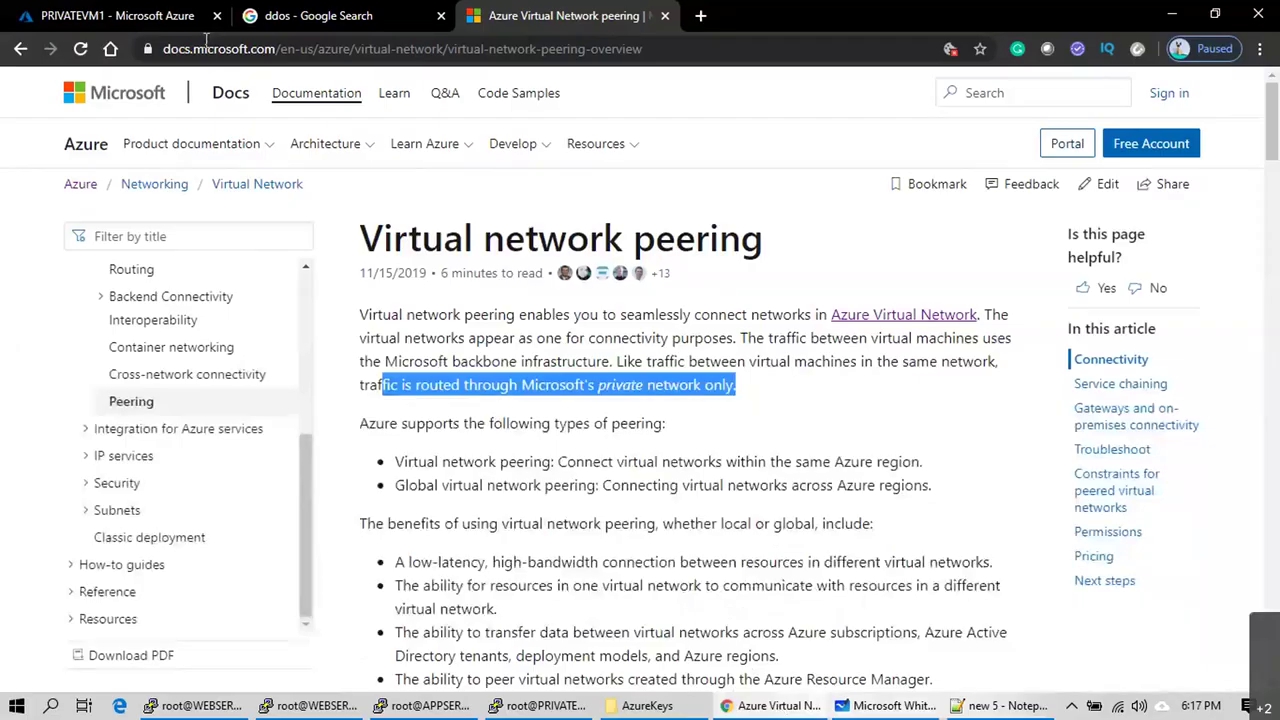
left_click(153, 18)
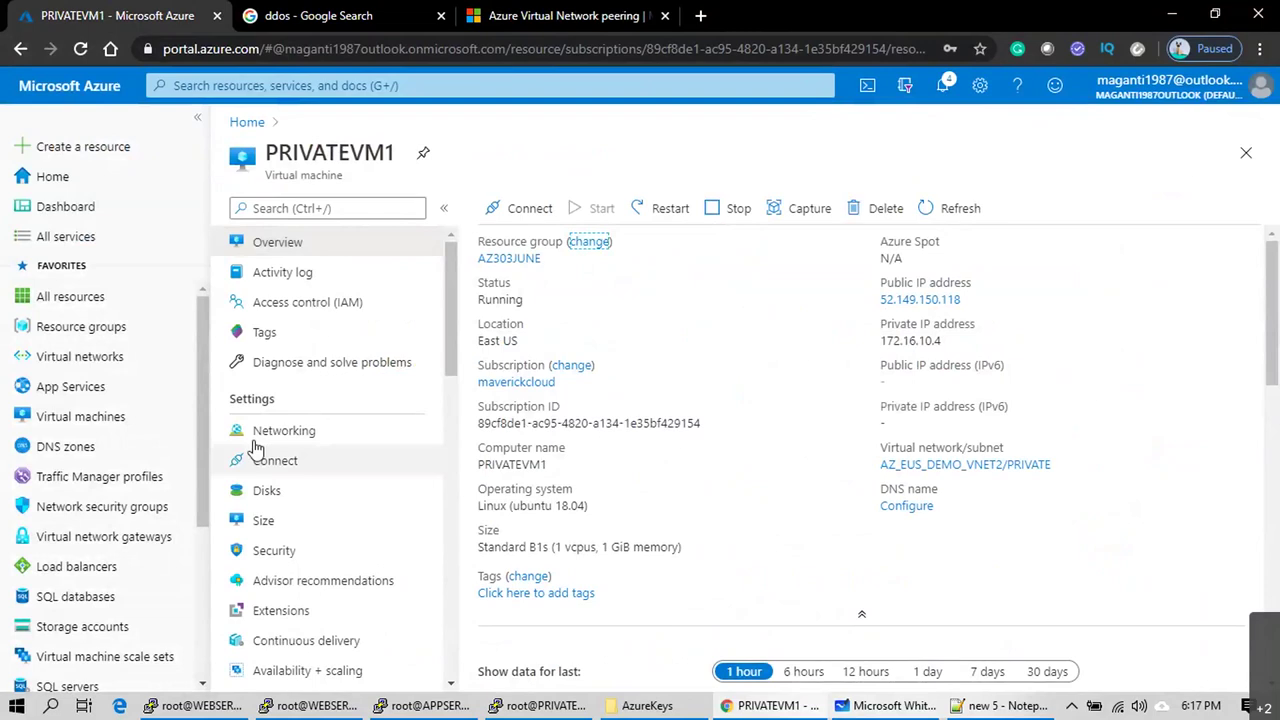
left_click(45, 357)
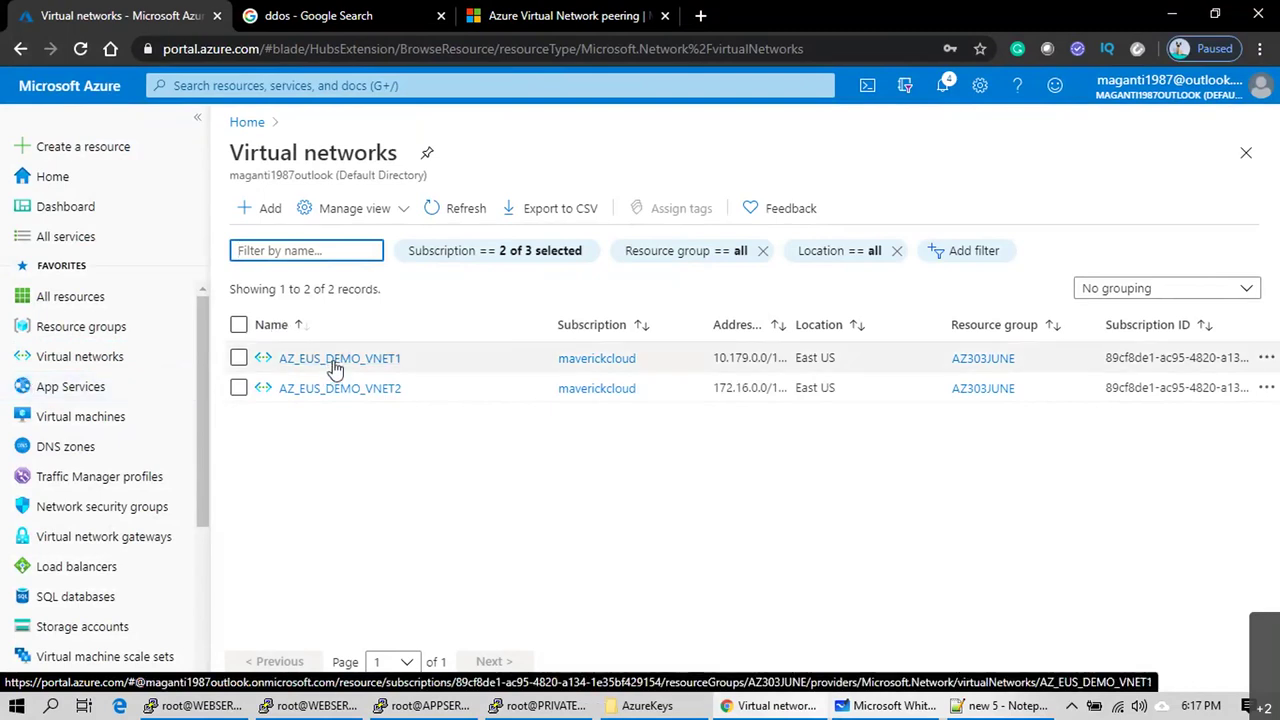
Step: Switch to the PRIVATEVM1 terminal and start a continuous ping to 10.179.99.4
left_click(560, 708)
key("Up")
key("Up")
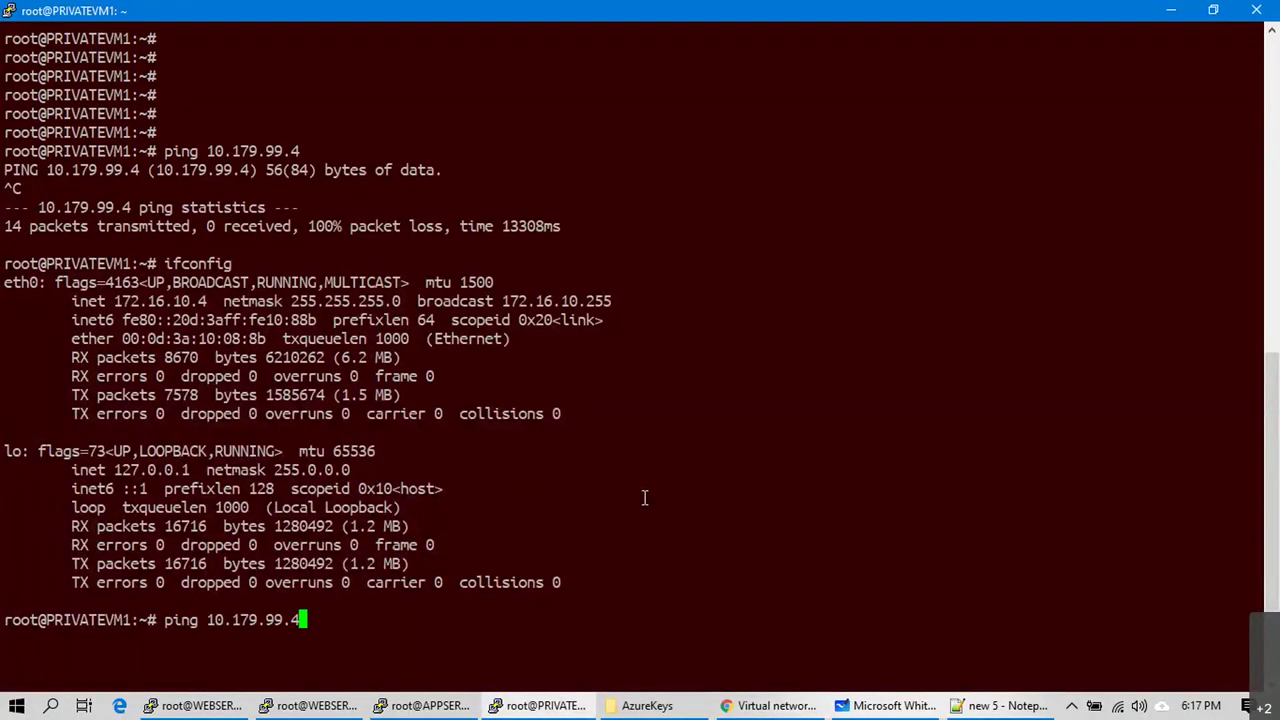
key("Return")
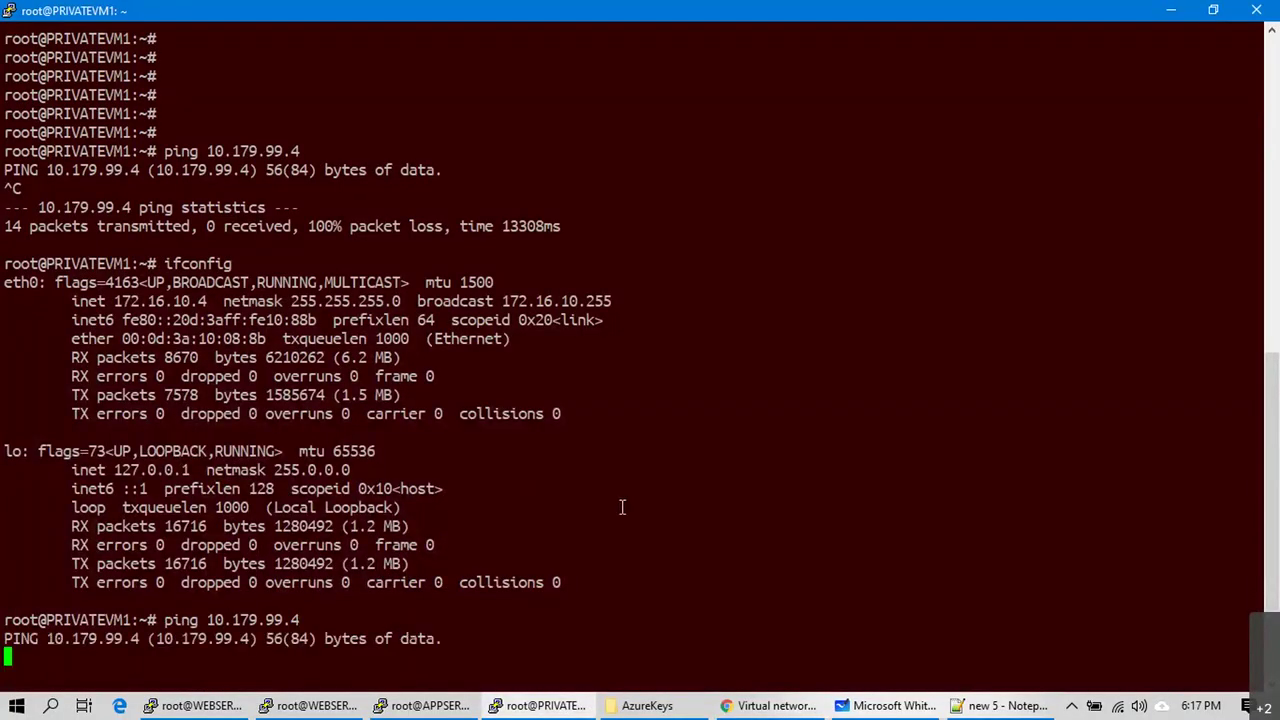
Step: Switch to the WEBSERVER1 terminal and clear its earlier output
left_click(243, 706)
key("Up")
key("Up")
key("Down")
key("Up")
key("Return")
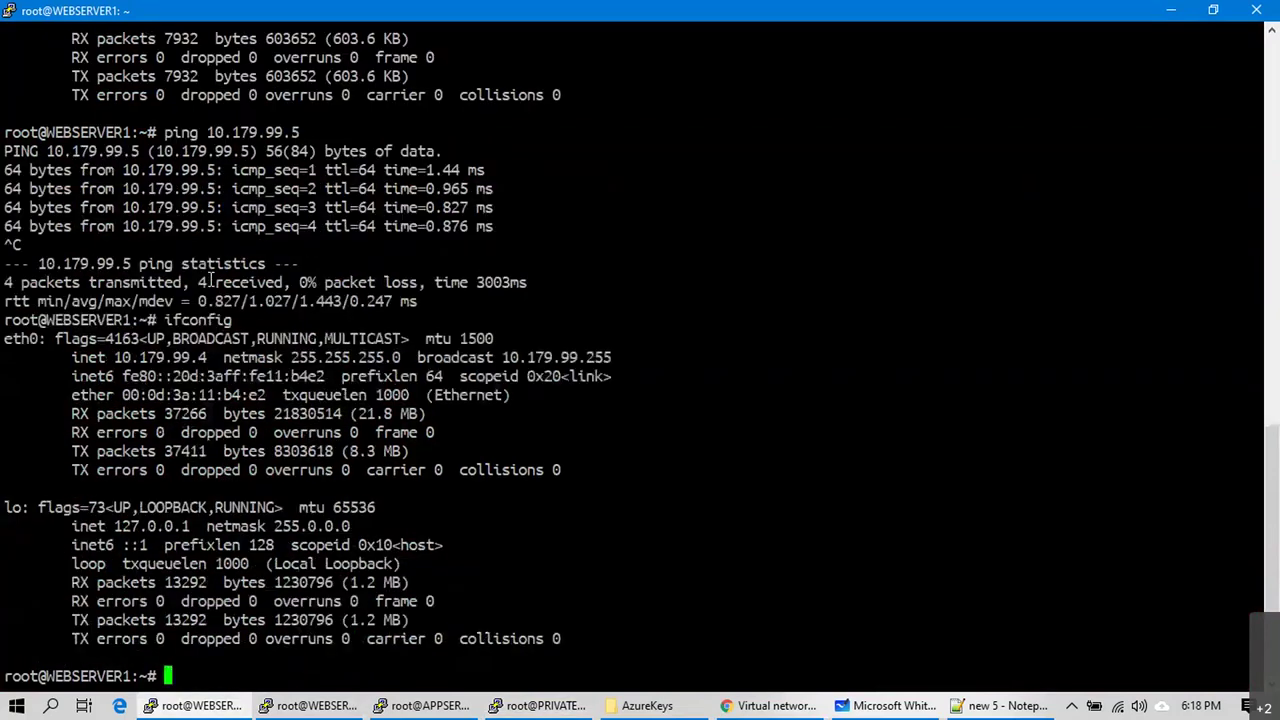
key("Return")
key("Return")
key("Return")
key("Return")
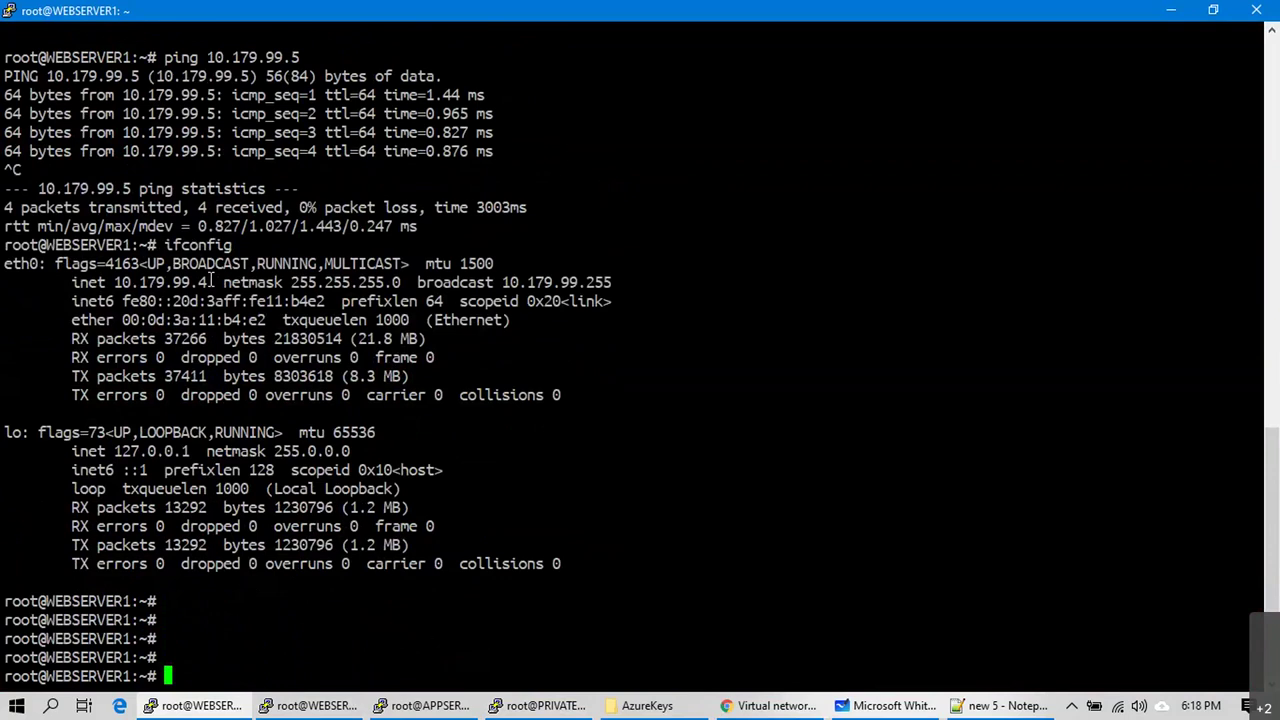
key("ctrl+l")
Step: Start a continuous ping from WEBSERVER1 to 172.16.10.4
key("Return")
key("Return")
key("Return")
key("Return")
type("pong")
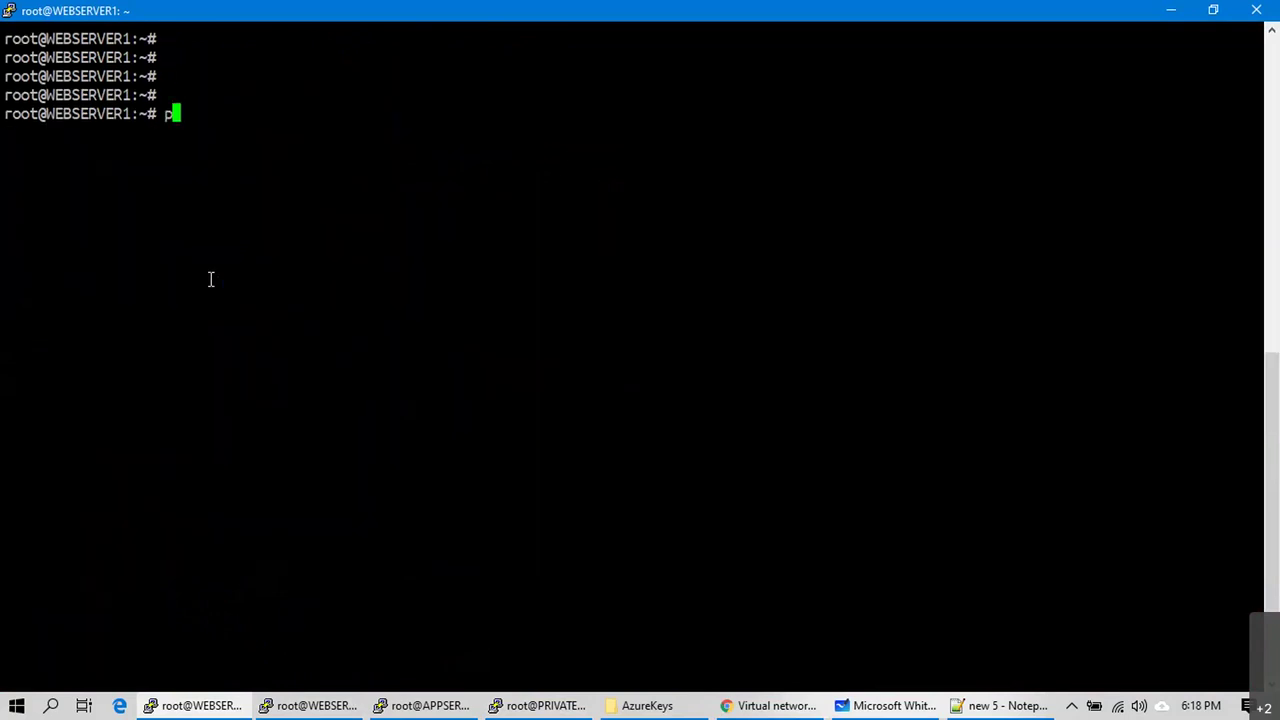
key("BackSpace")
key("BackSpace")
key("BackSpace")
key("BackSpace")
type("ping 172.16.")
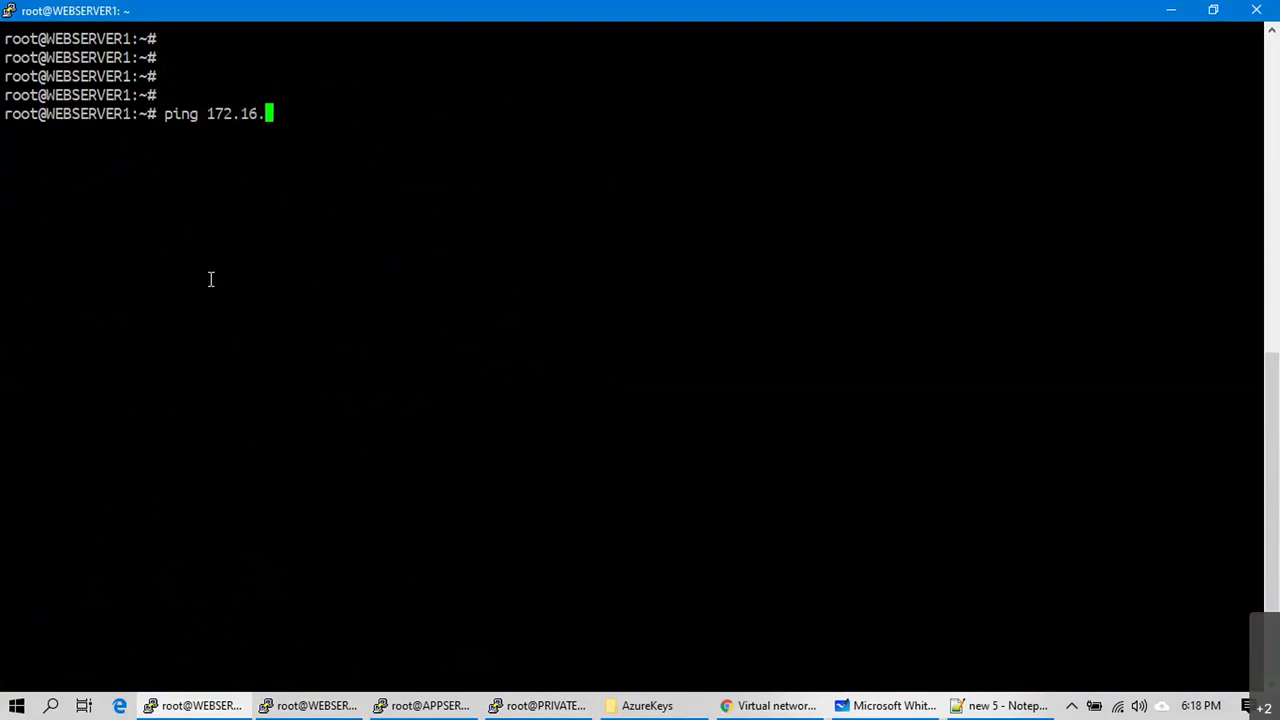
type("10.")
type("4")
key("Return")
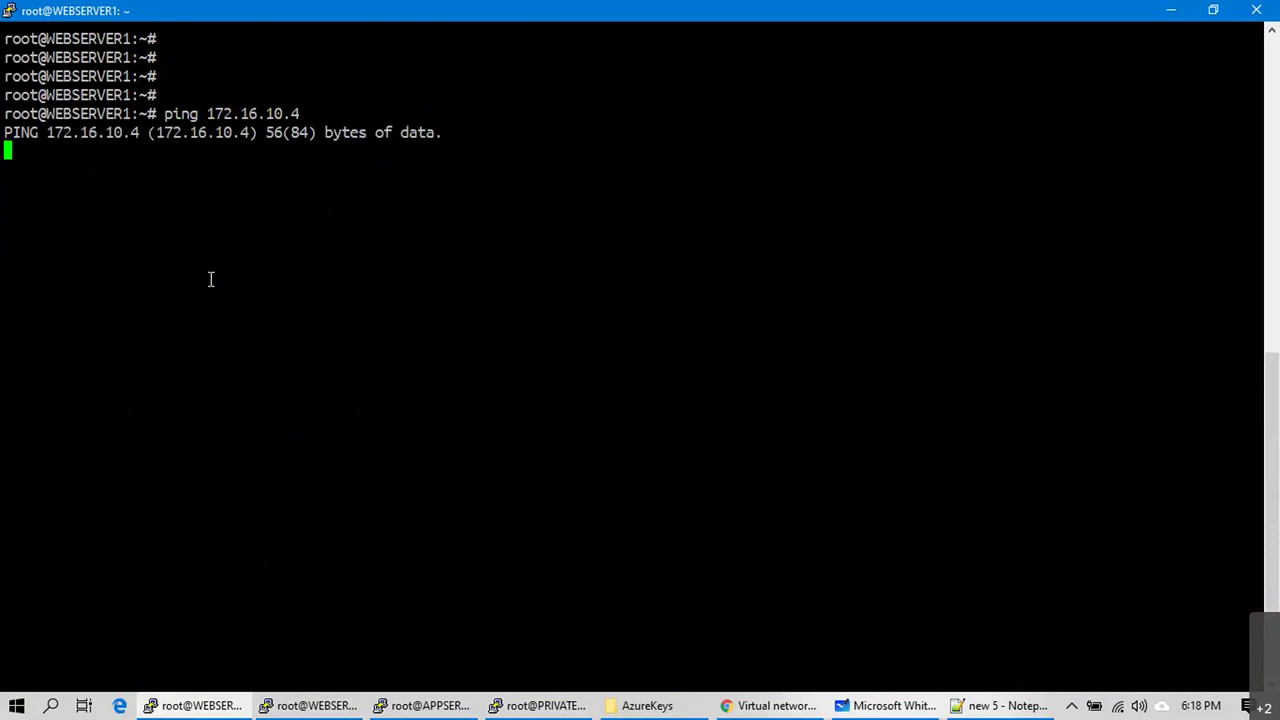
Step: Restore the WEBSERVER1 and PRIVATEVM1 terminals to smaller windows and arrange them side by side above the browser
key("alt+Tab")
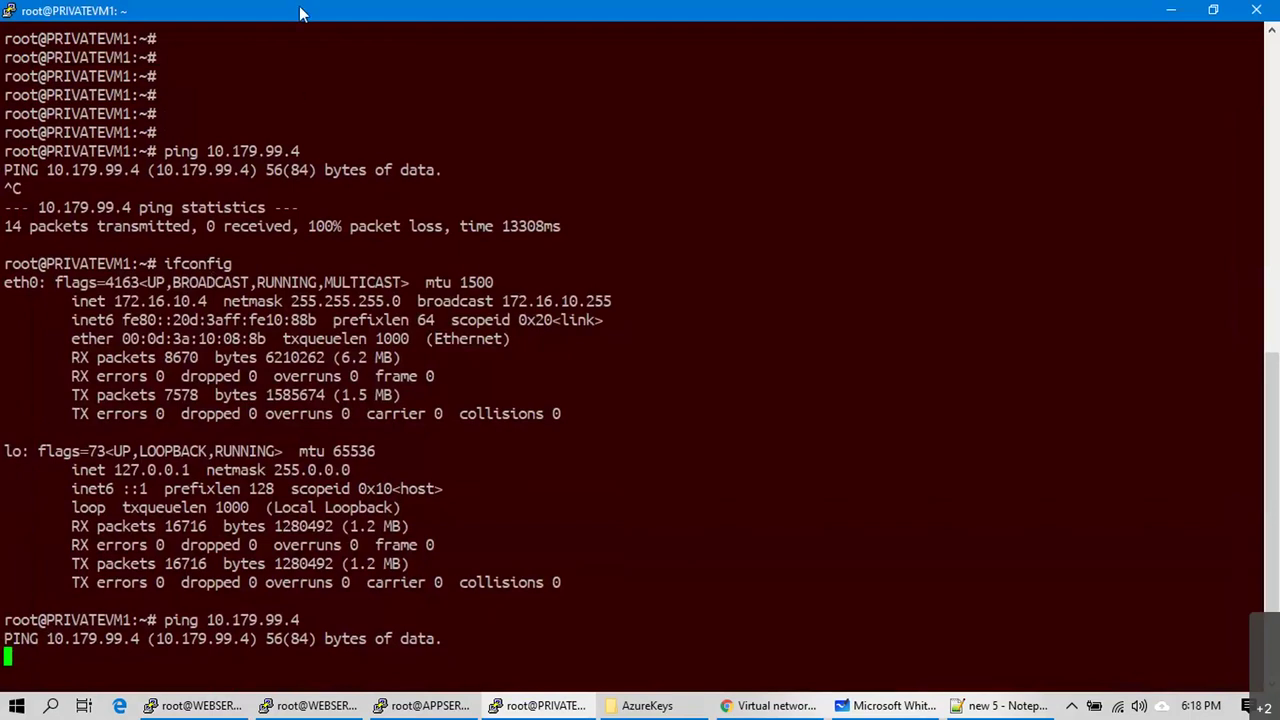
double_click(302, 13)
left_click_drag(310, 12, 482, 140)
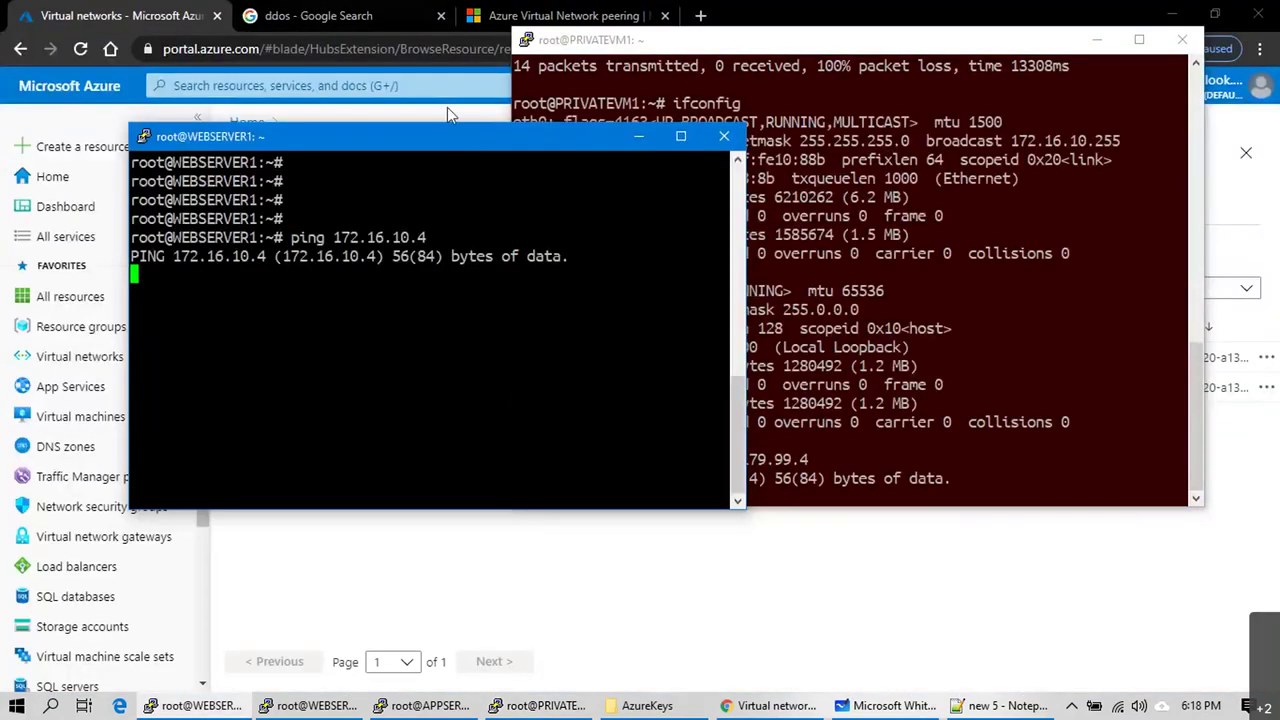
left_click_drag(400, 136, 280, 18)
double_click(861, 44)
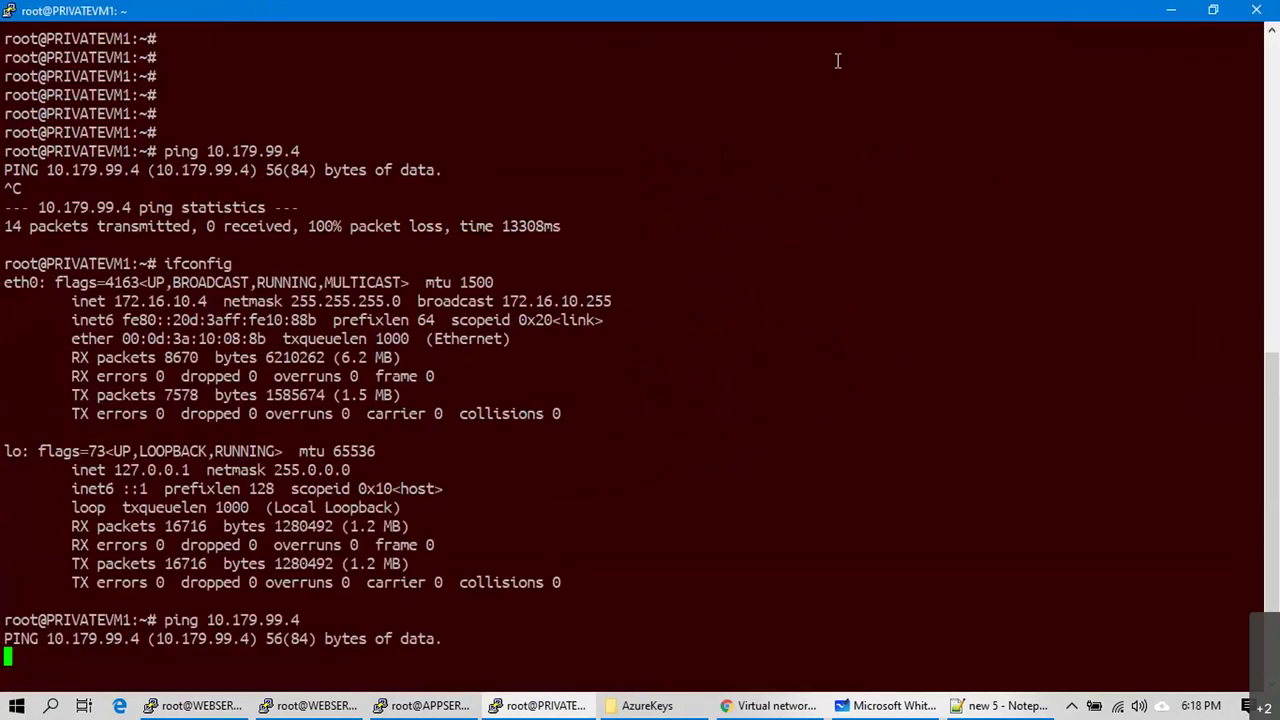
double_click(859, 14)
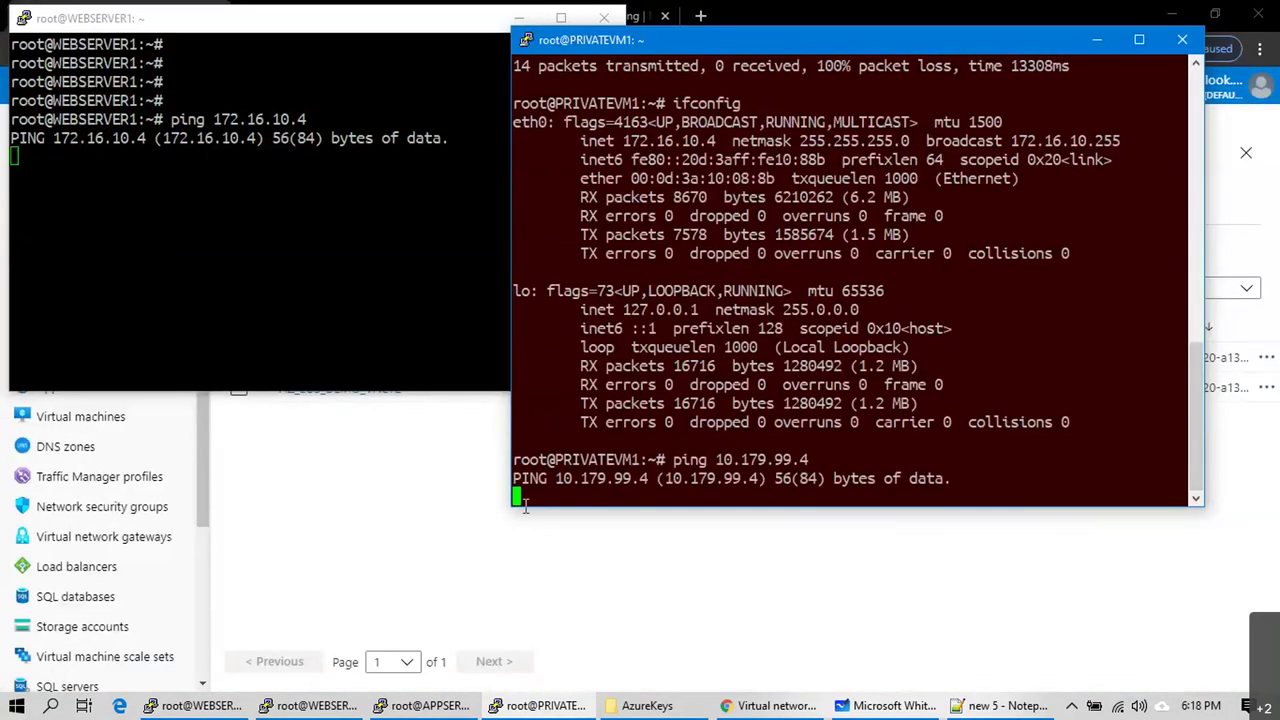
left_click_drag(512, 505, 580, 430)
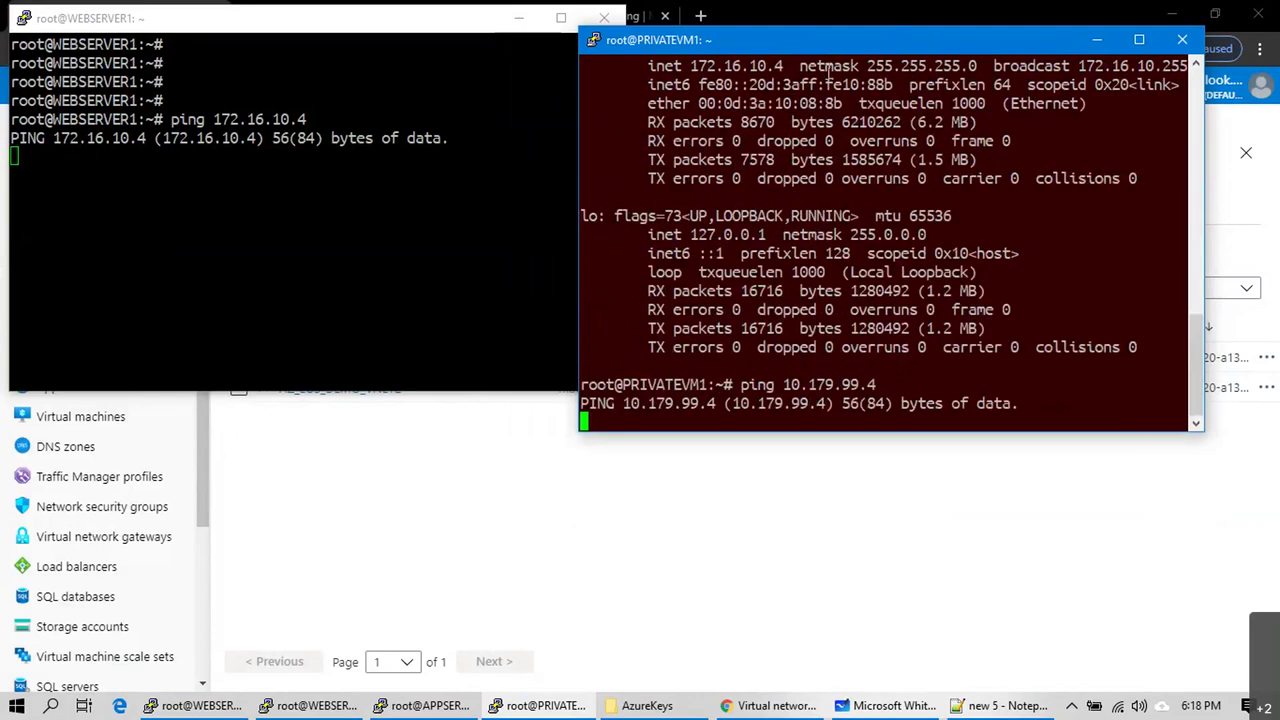
left_click_drag(827, 45, 880, 23)
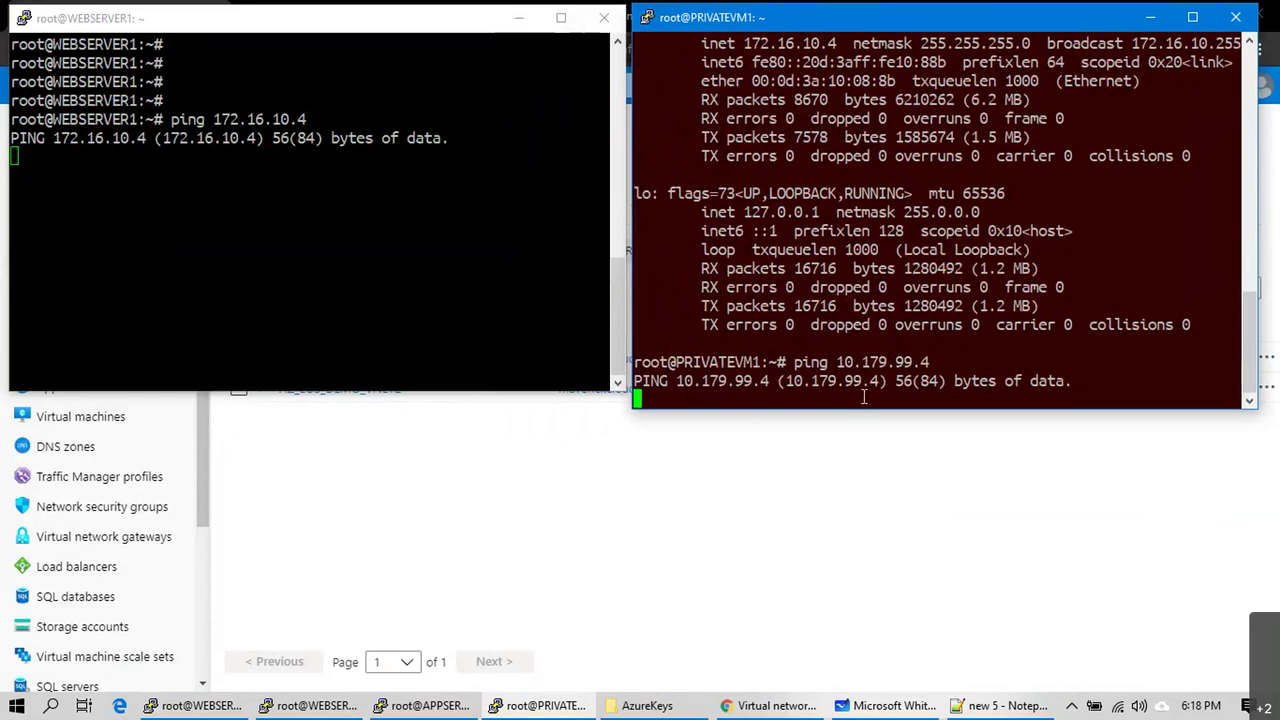
Step: Return to the Azure portal and open the peerings of the AZ_EUS_DEMO_VNET1 virtual network
left_click(840, 466)
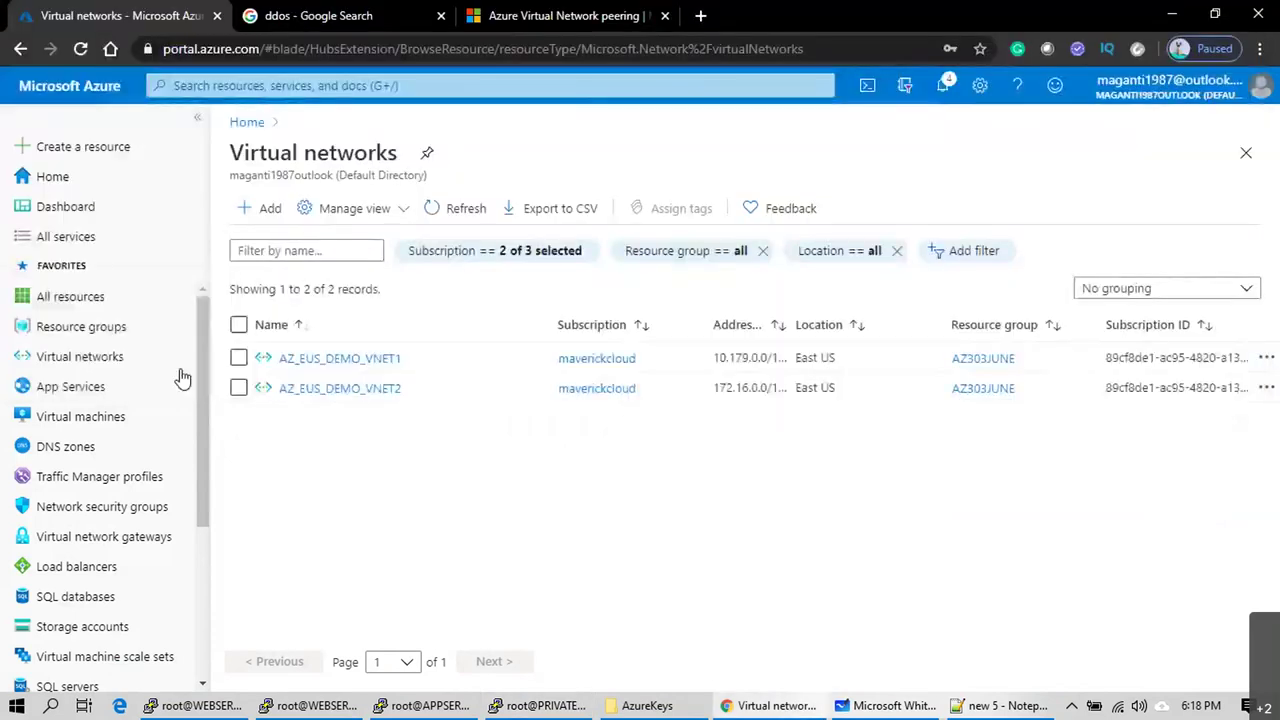
left_click(372, 360)
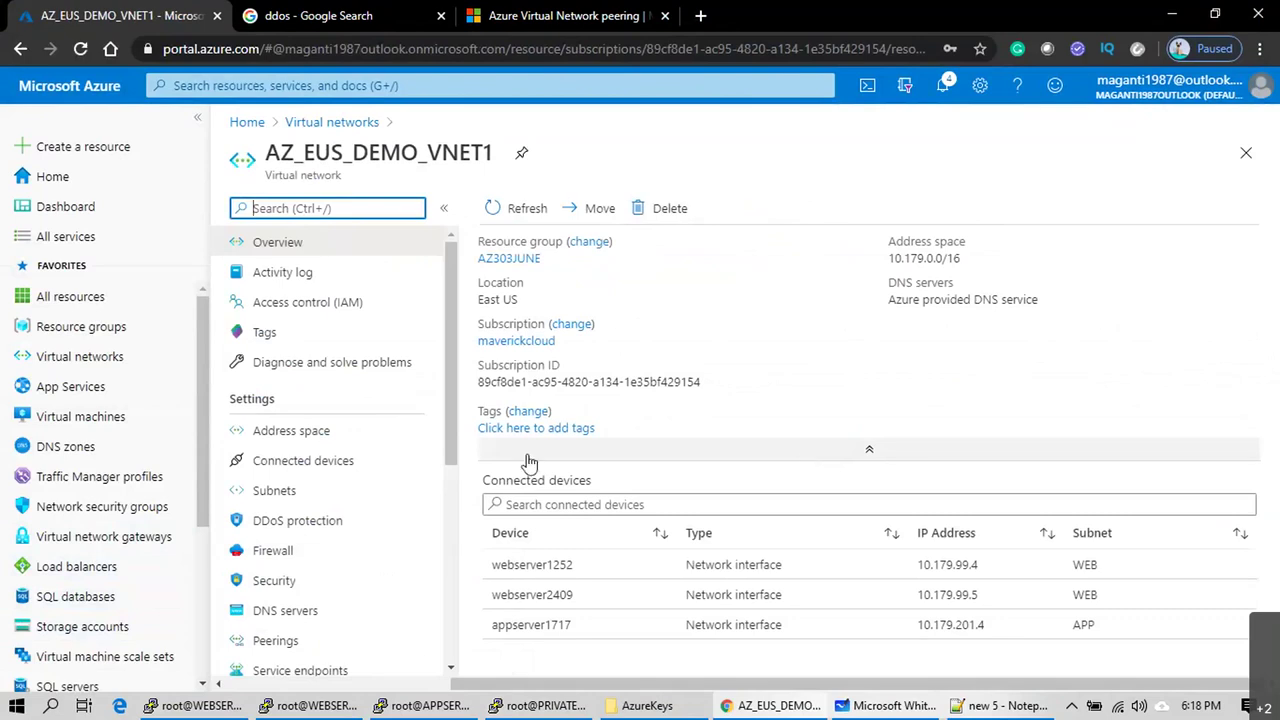
scroll(288, 513, "down", 2)
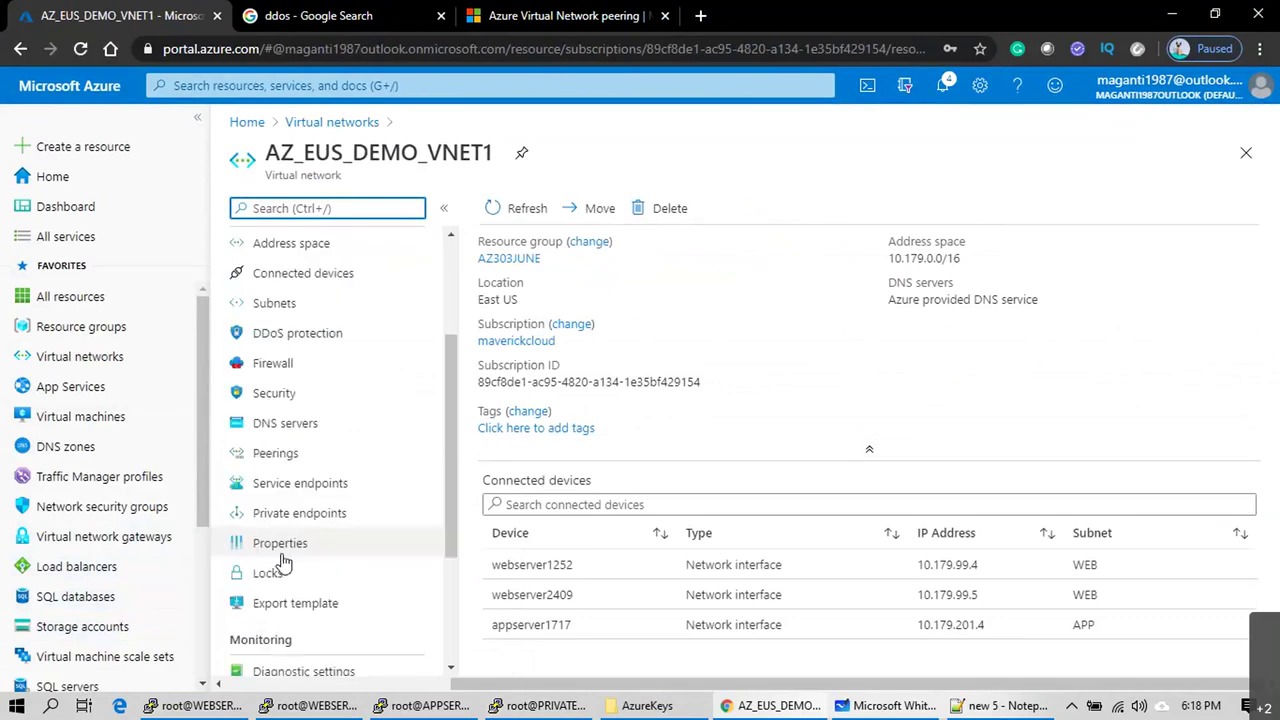
left_click(266, 458)
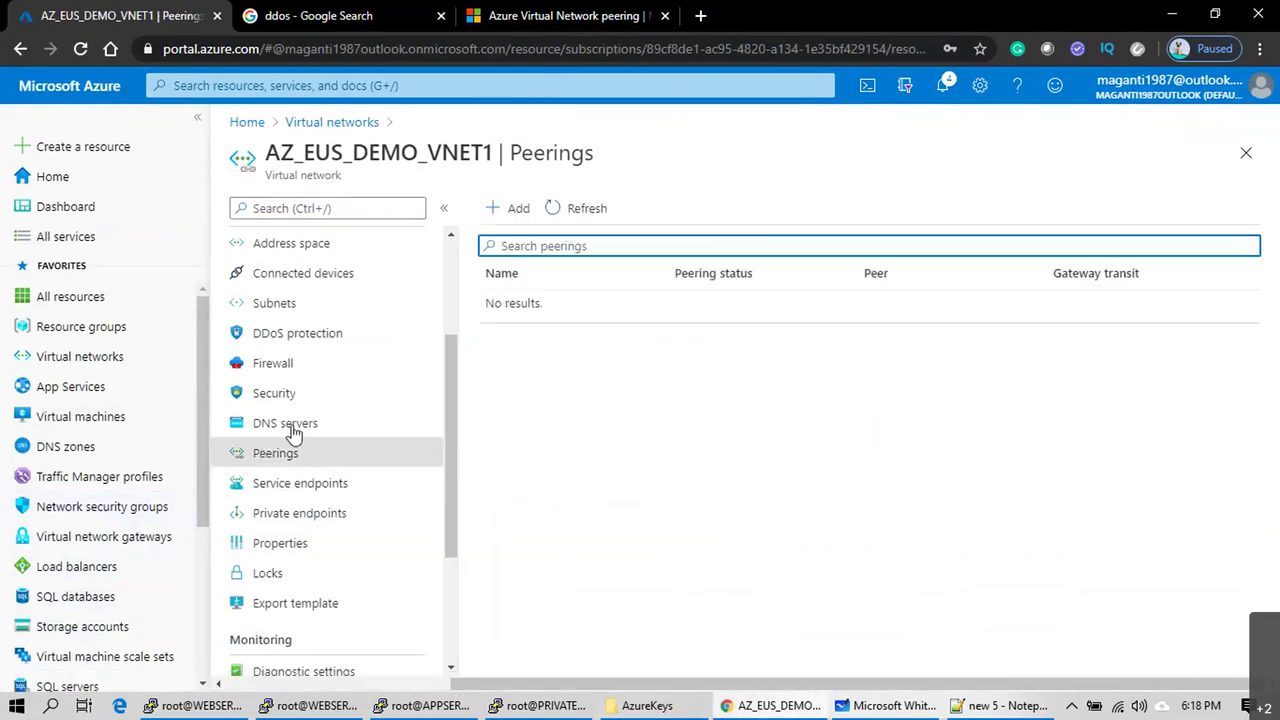
Step: Start adding a peering and name the link from AZ_EUS_DEMO_VNET1 to the remote network VNET1TOVNET2
left_click(514, 214)
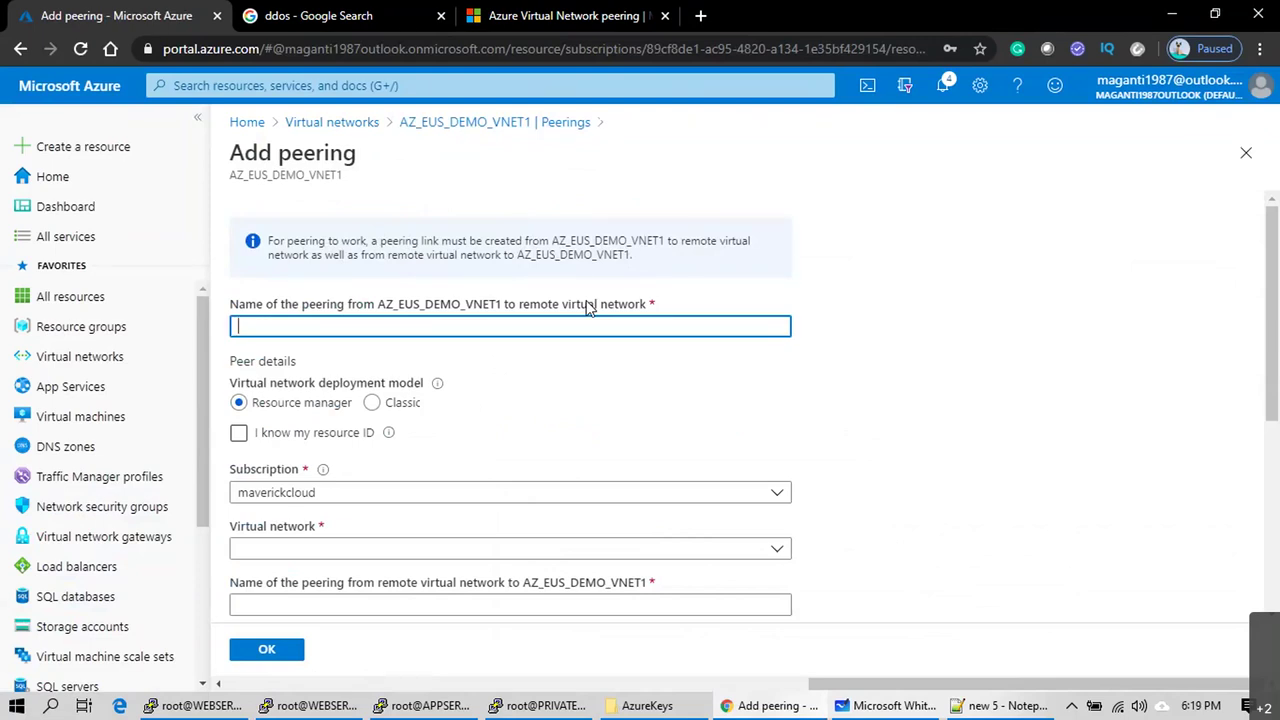
type("VNET1T")
type("OVNET")
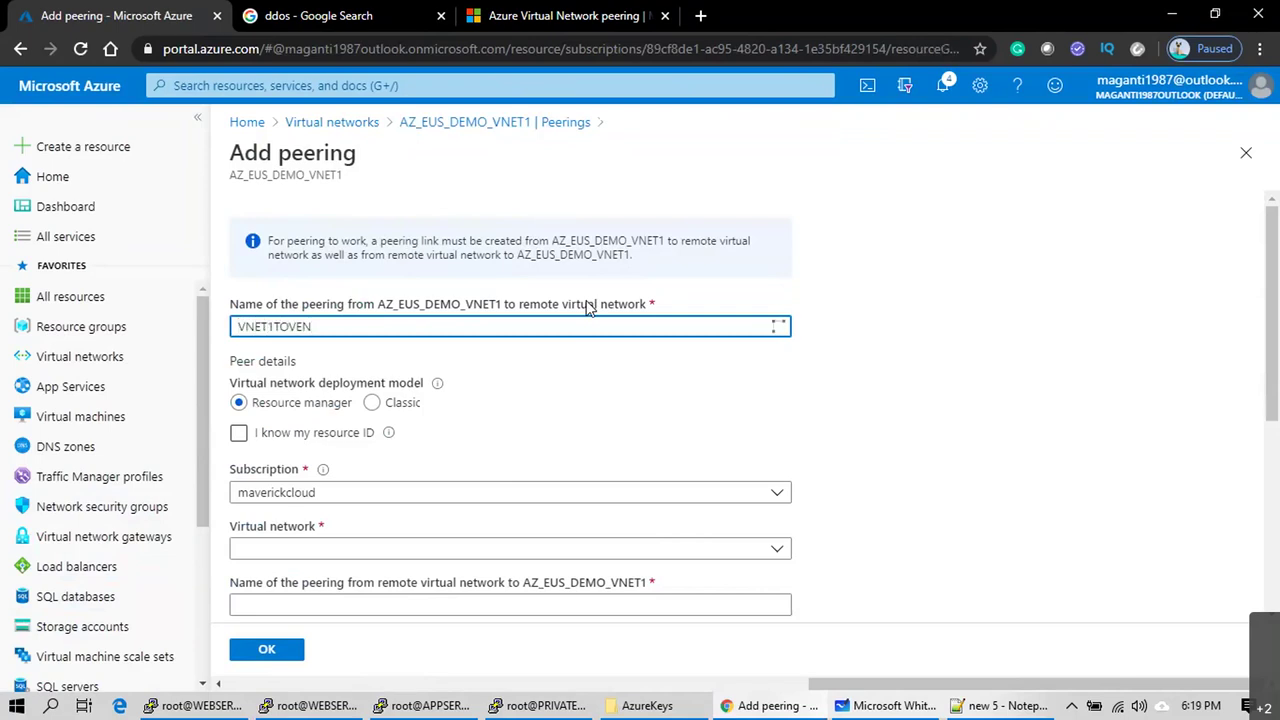
type("2")
scroll(310, 400, "down", 3)
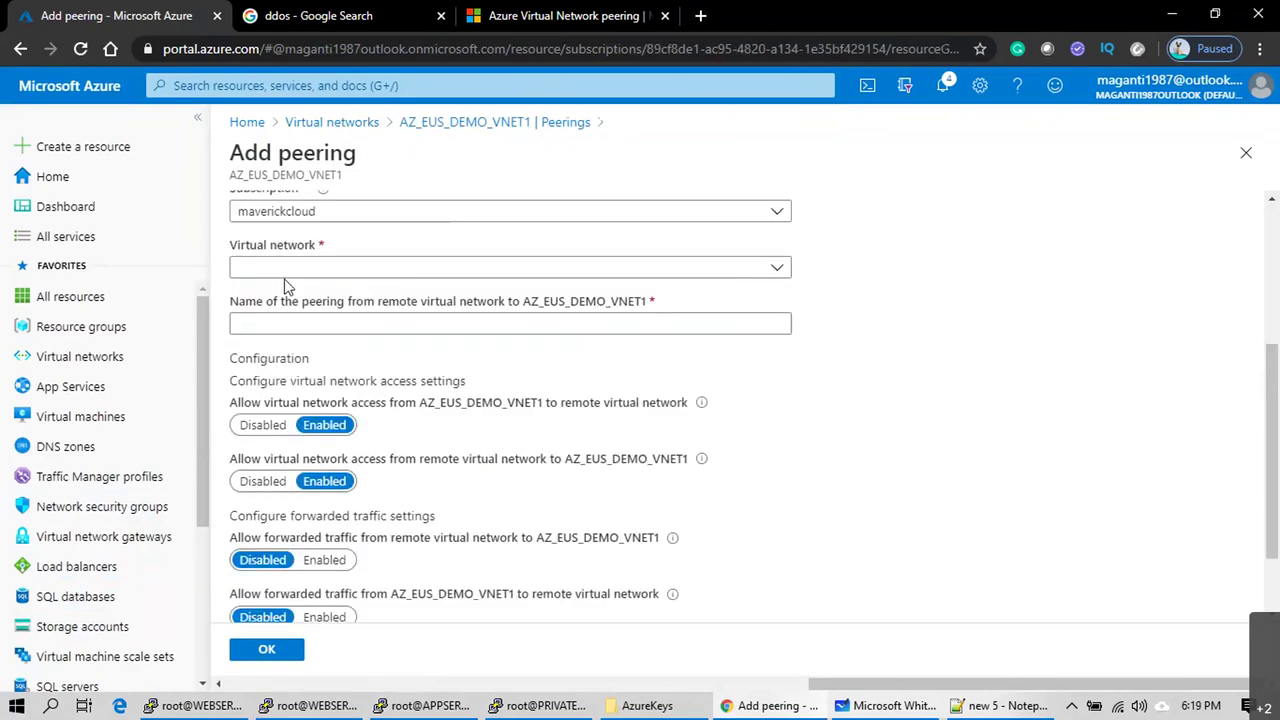
Step: Choose AZ_EUS_DEMO_VNET2 (AZ303JUNE) as the remote virtual network for the peering
left_click(319, 267)
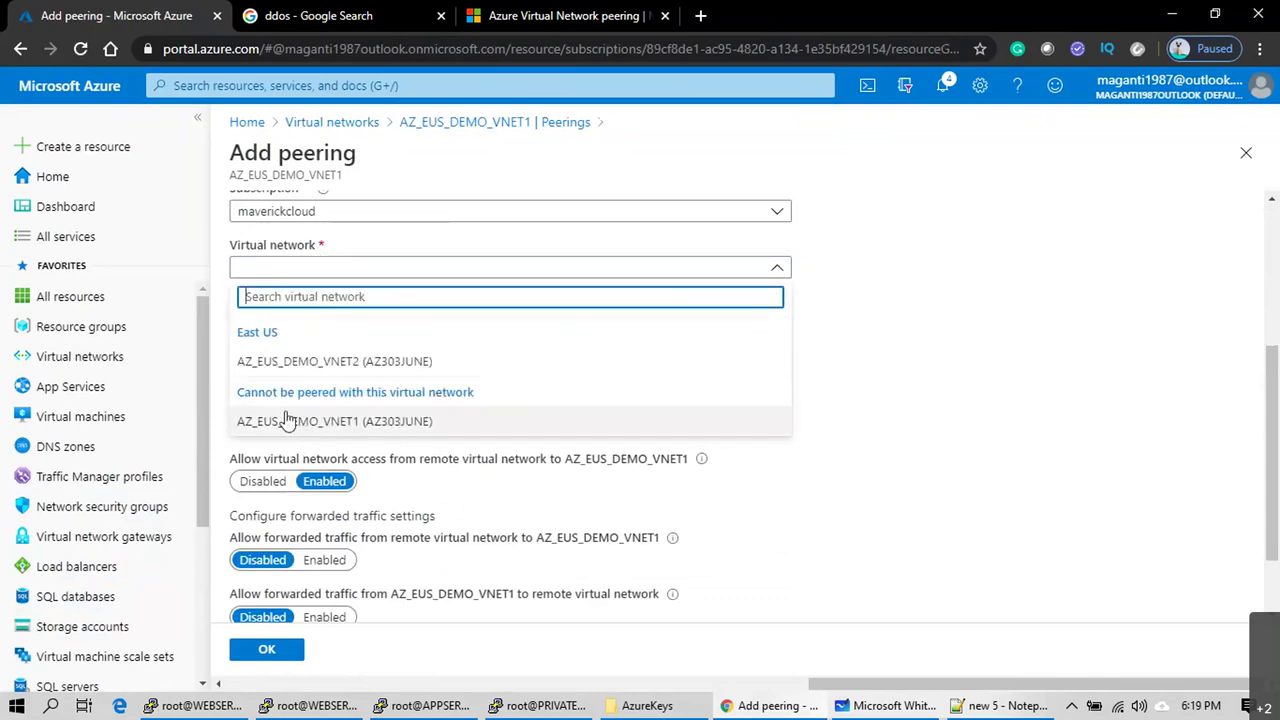
left_click(320, 182)
left_click_drag(345, 182, 232, 152)
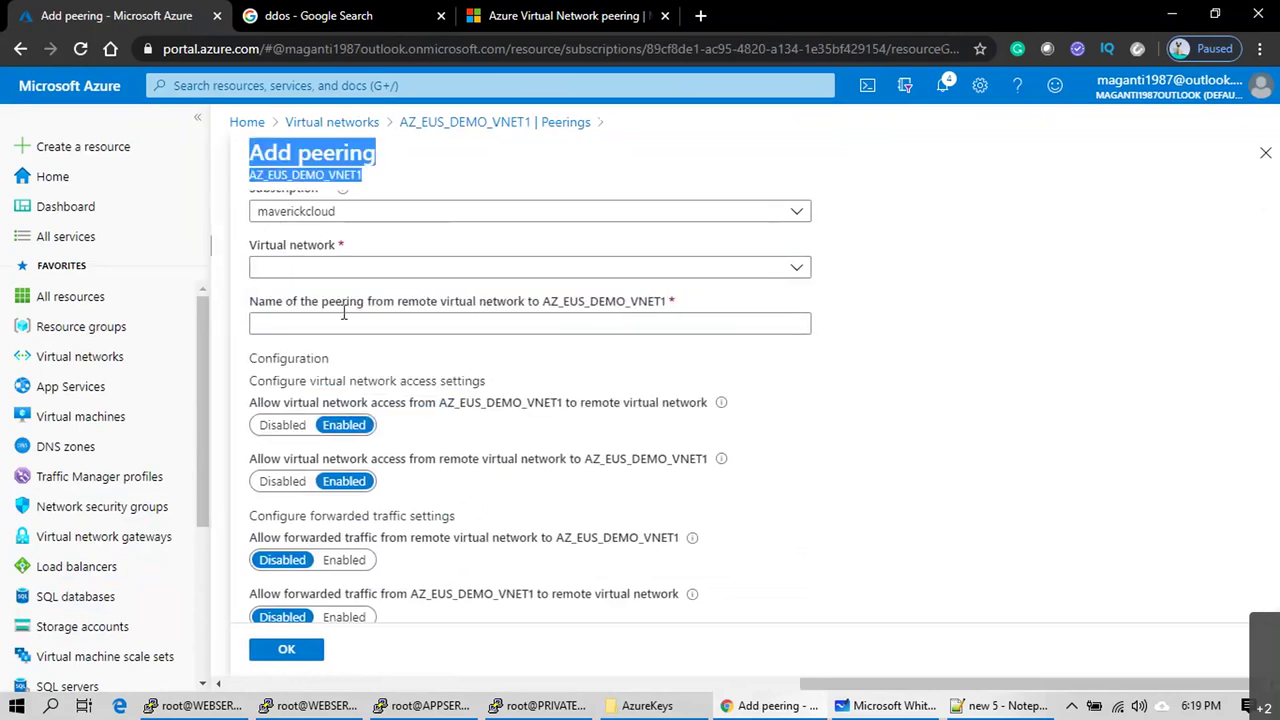
left_click(371, 270)
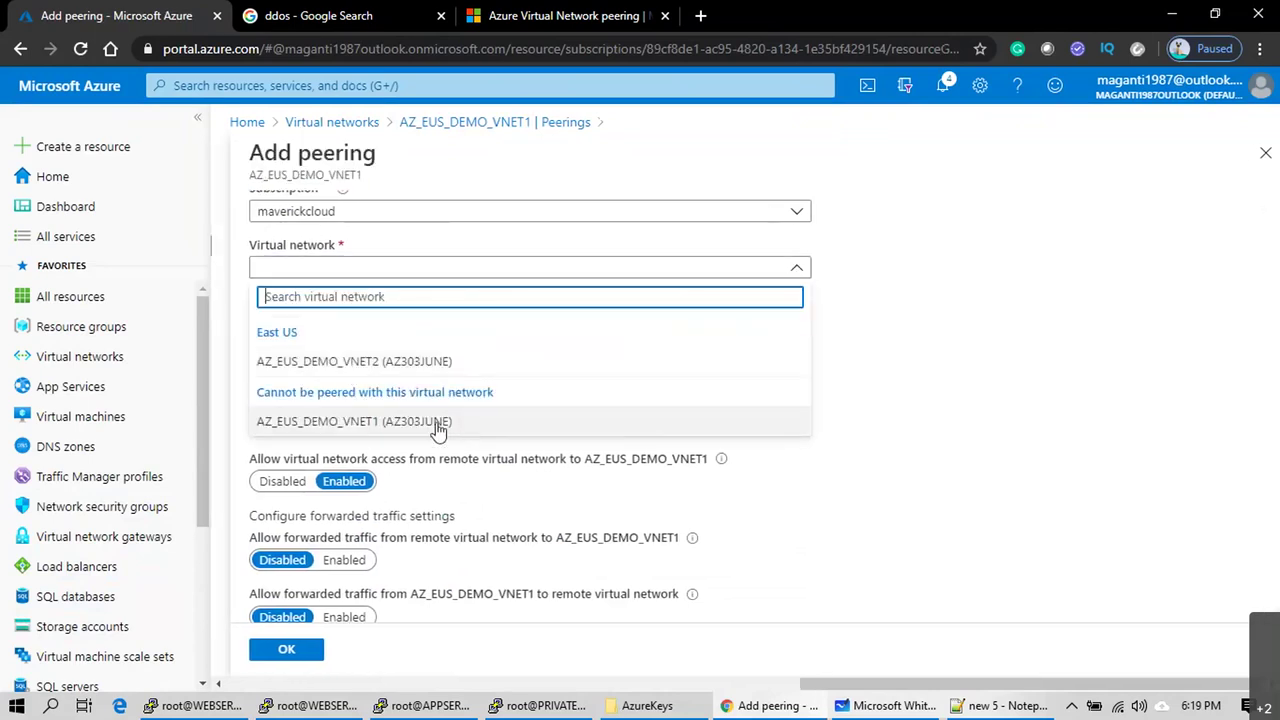
left_click(346, 366)
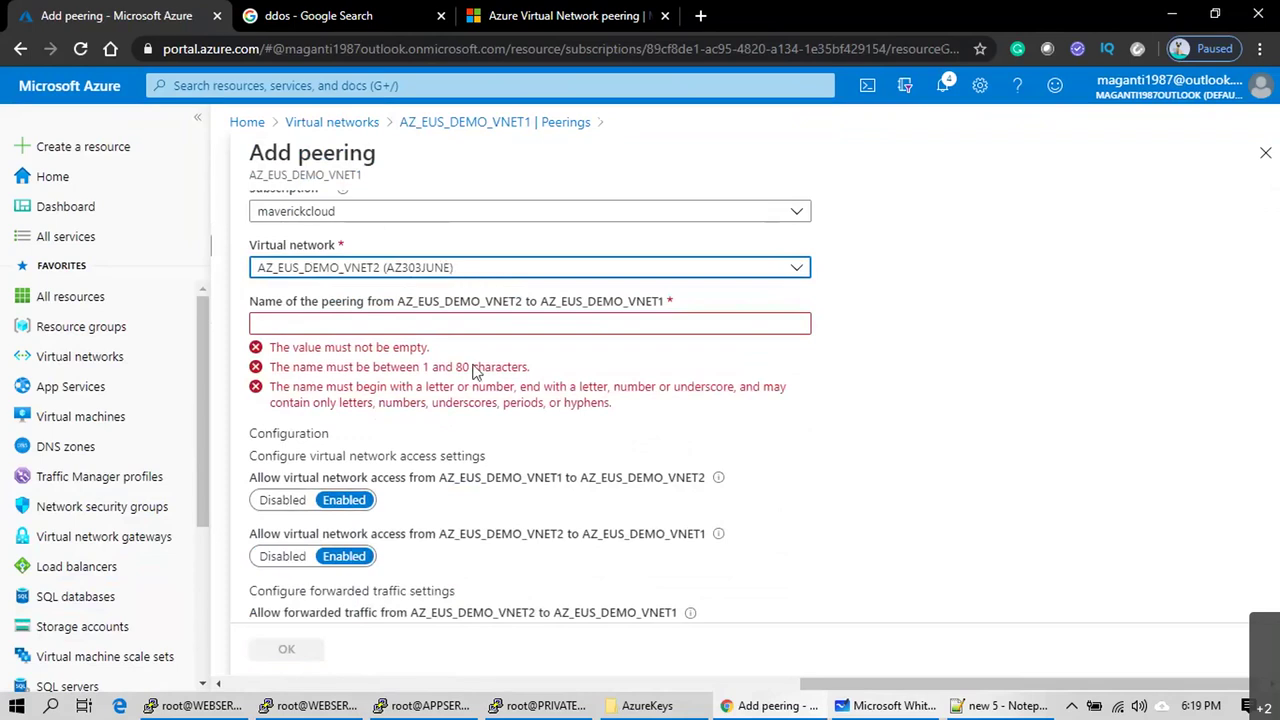
Step: Name the return peering from AZ_EUS_DEMO_VNET2 VNET2TOVNET1 and create the peering with the default access, forwarding and gateway settings
left_click(379, 324)
type("VNE")
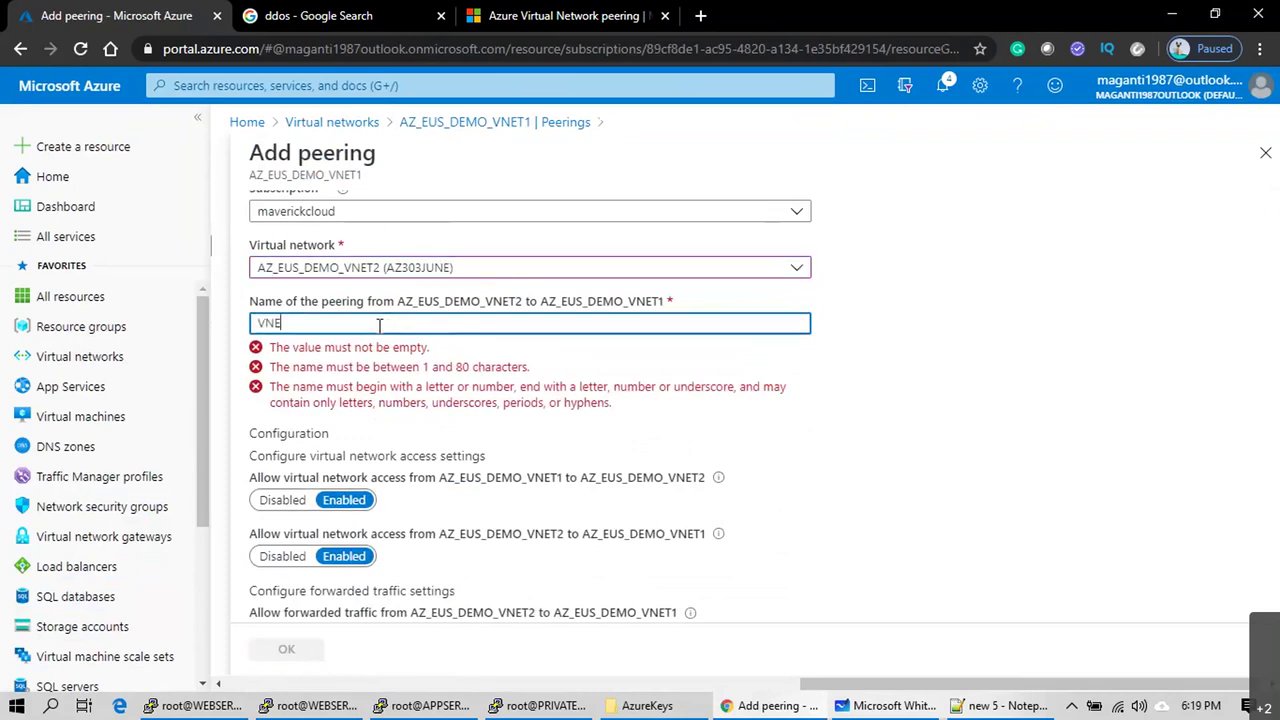
type("T2TOVE")
type("NET1")
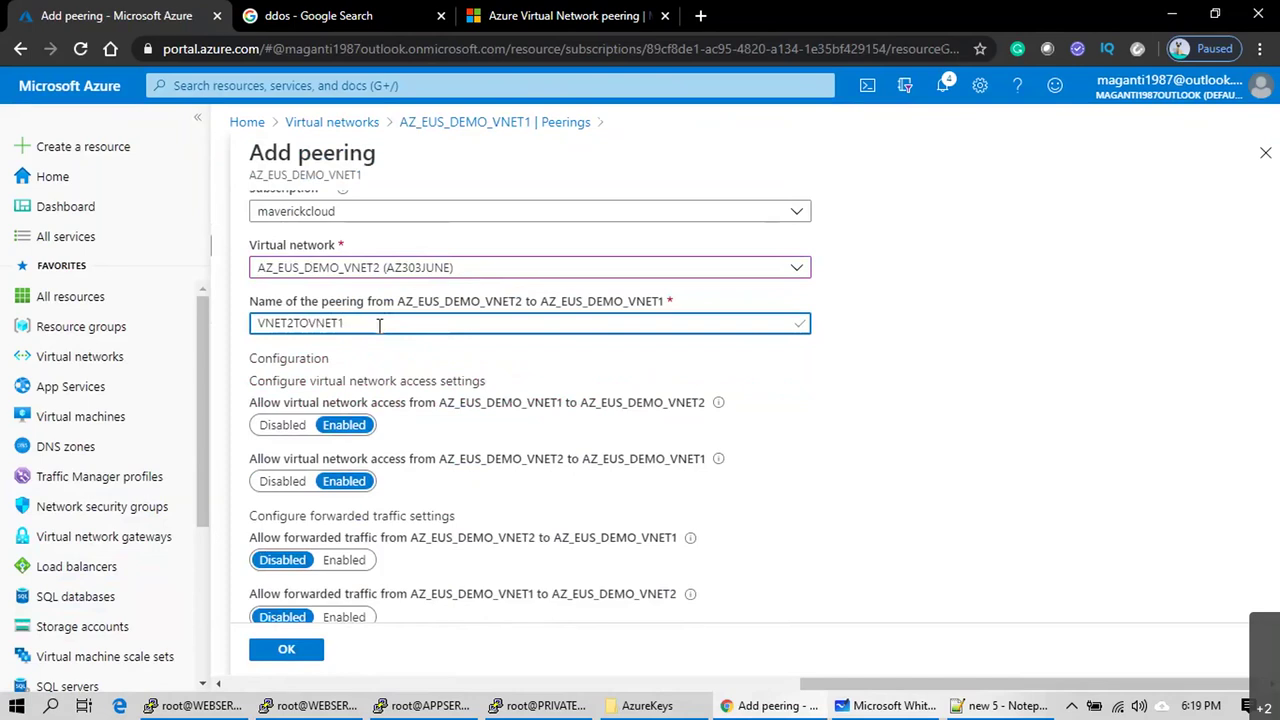
scroll(396, 355, "down", 1)
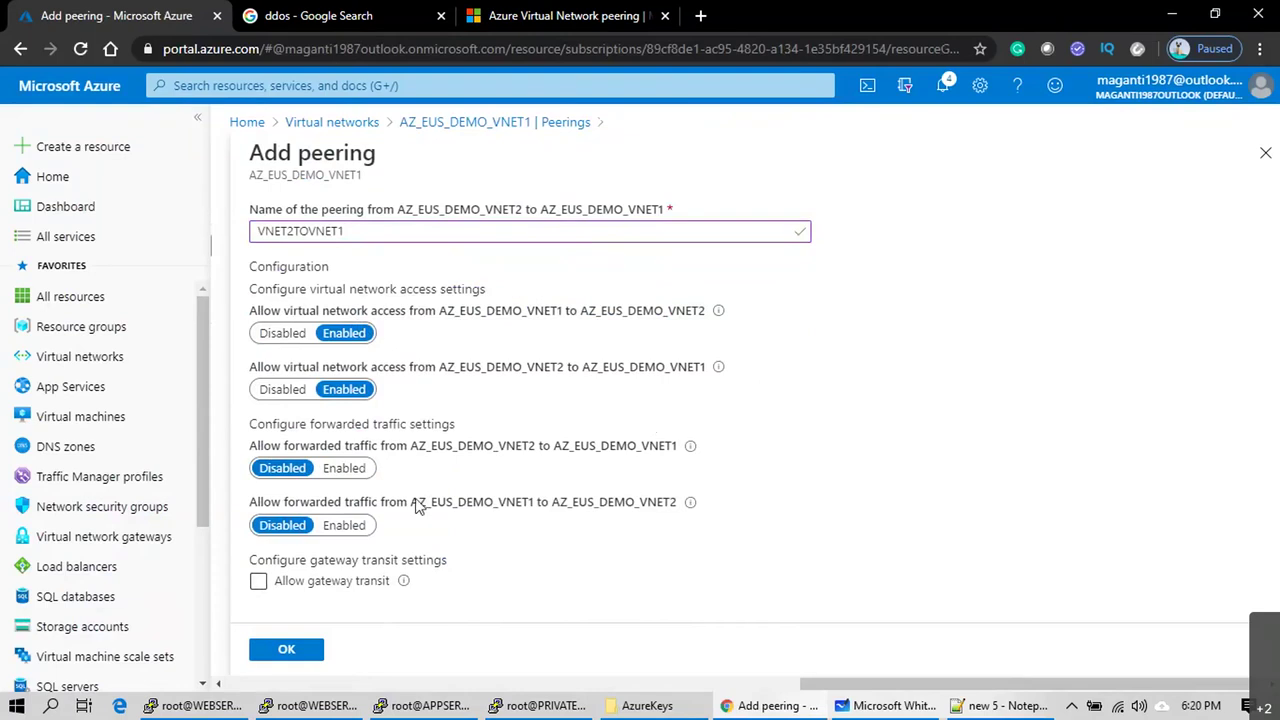
left_click(290, 649)
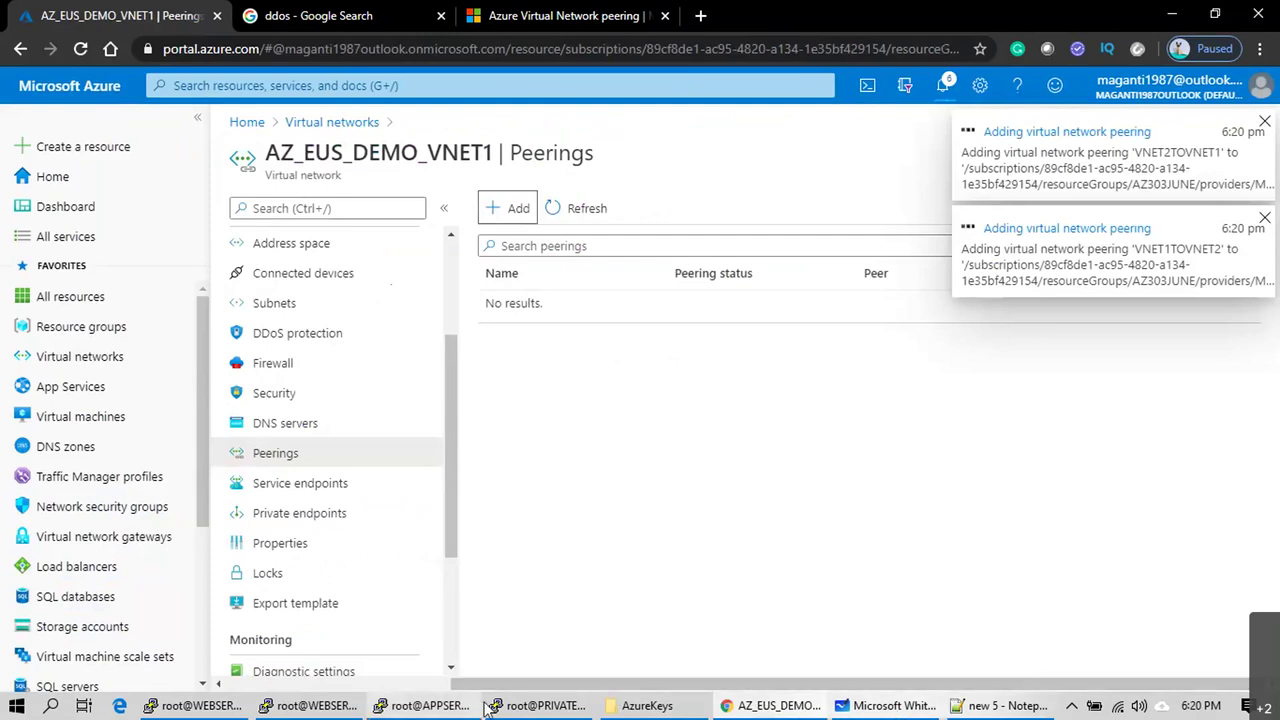
Step: Check the ping output in the PRIVATEVM1 and WEBSERVER1 terminals and the peering status in the portal
left_click(540, 706)
left_click(195, 706)
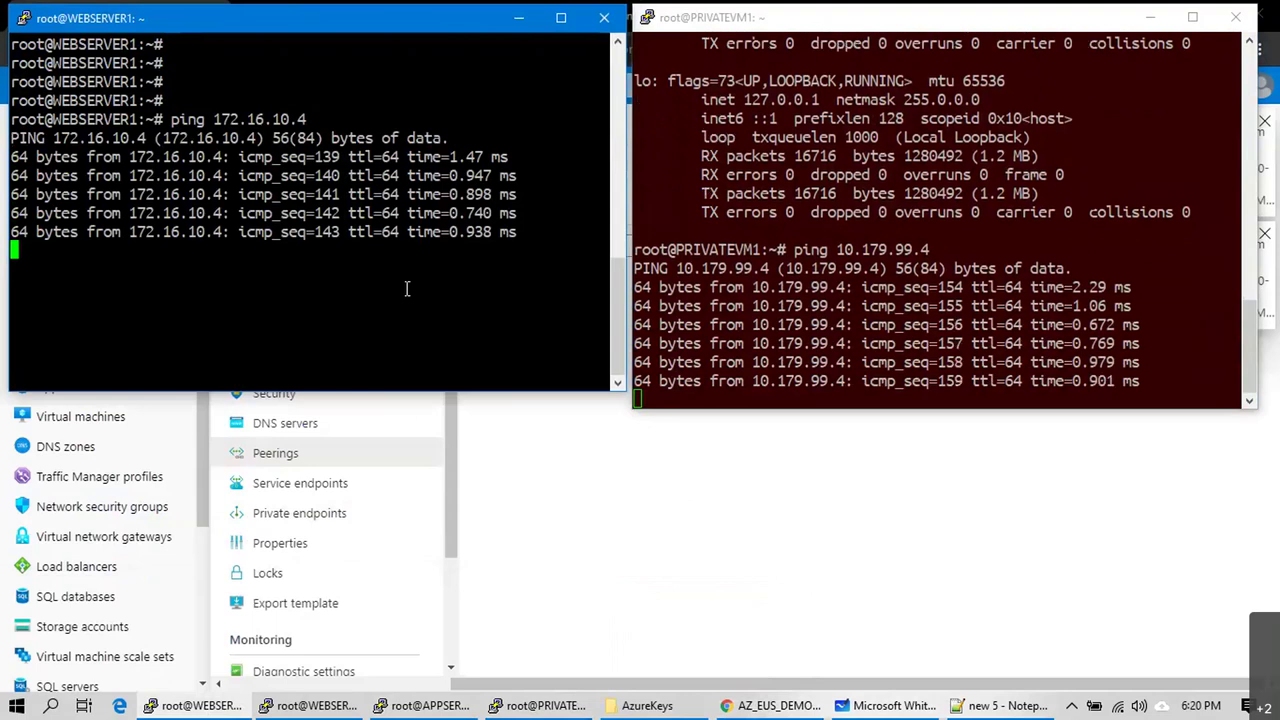
left_click(538, 465)
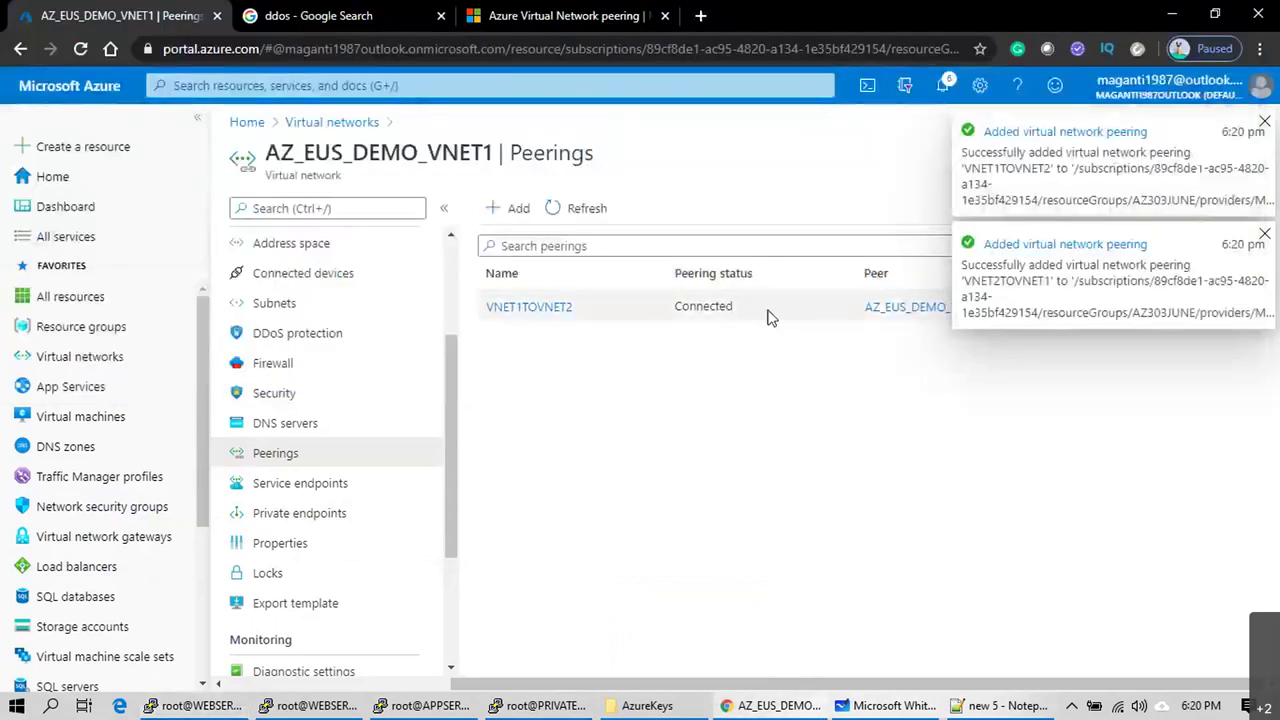
left_click(520, 706)
left_click(203, 706)
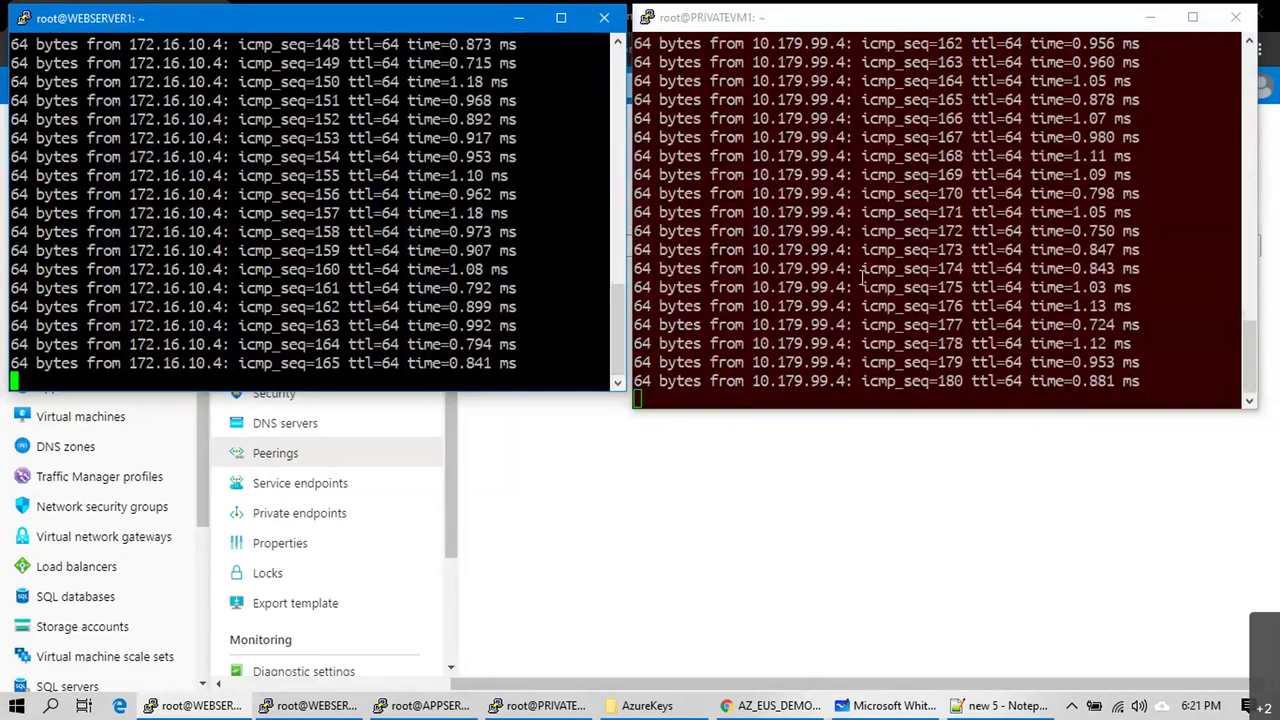
Step: Stop the running pings in the WEBSERVER1 and PRIVATEVM1 terminals
key("ctrl+c")
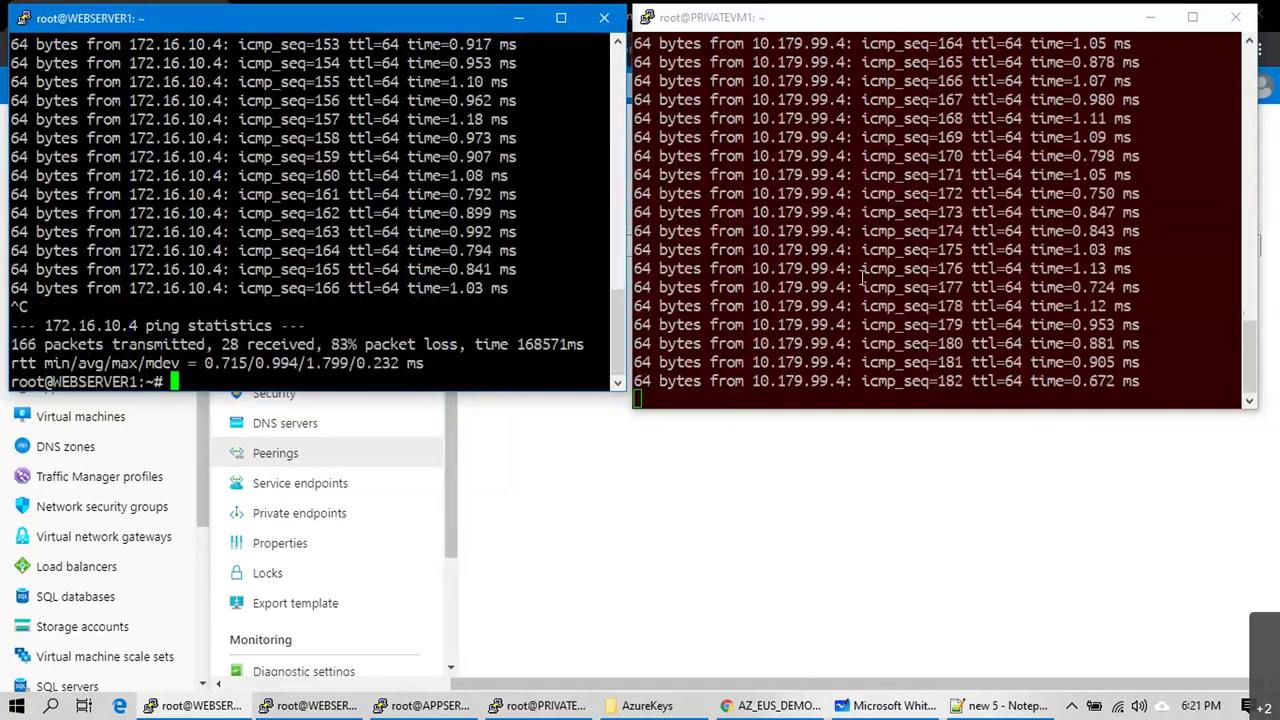
left_click(1166, 260)
key("ctrl+c")
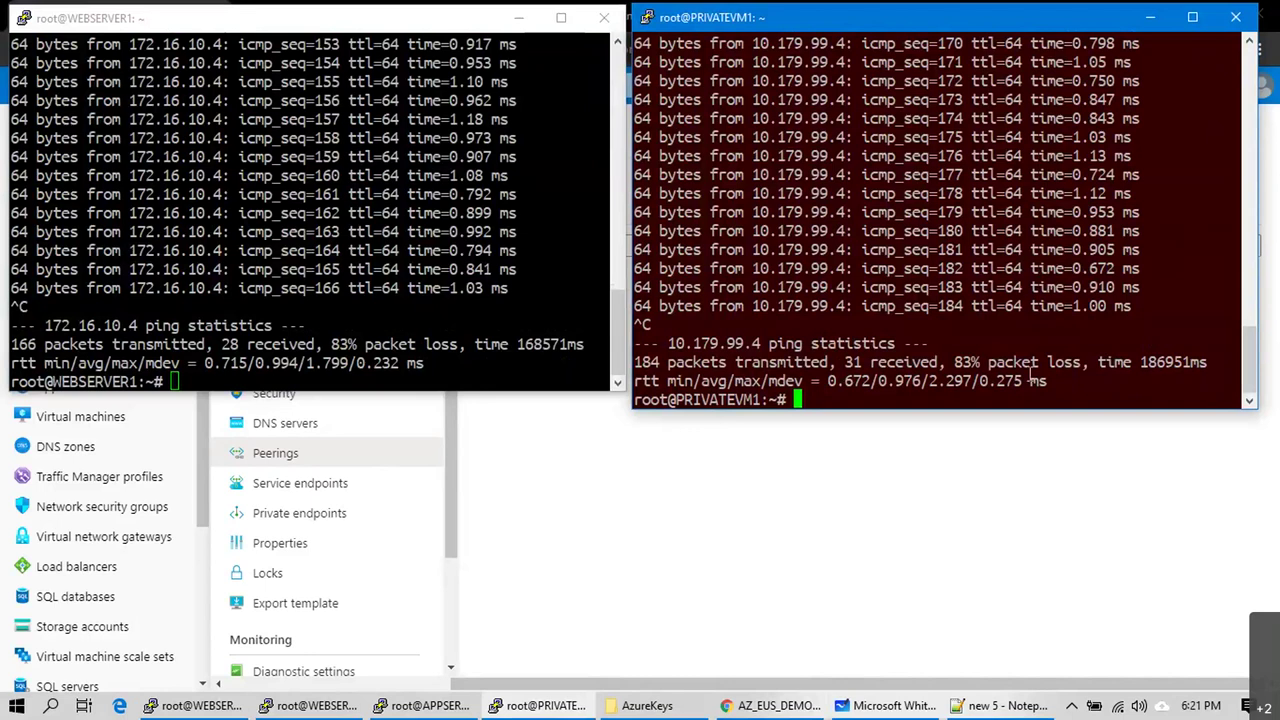
Step: Refresh the AZ_EUS_DEMO_VNET1 peerings list in the portal and switch to the network diagram in Microsoft Whiteboard
left_click(980, 482)
left_click(587, 205)
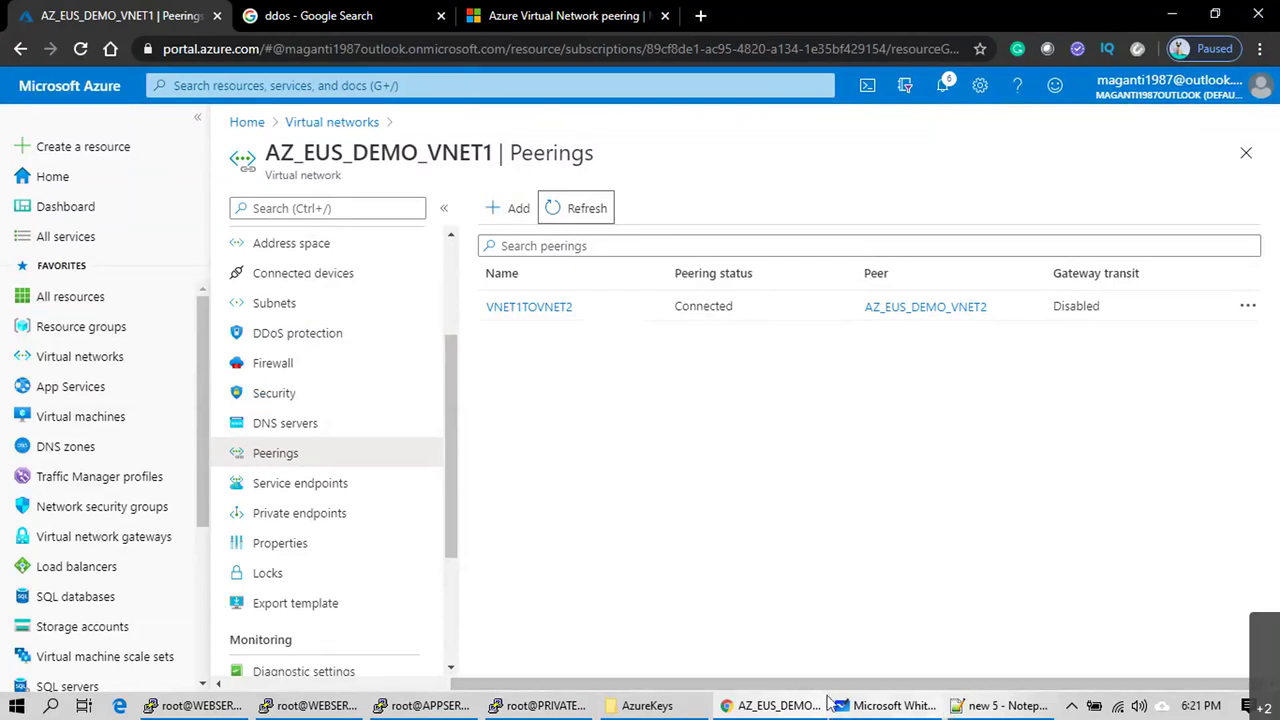
left_click(770, 705)
left_click(1007, 307)
scroll(1007, 307, "down", 1)
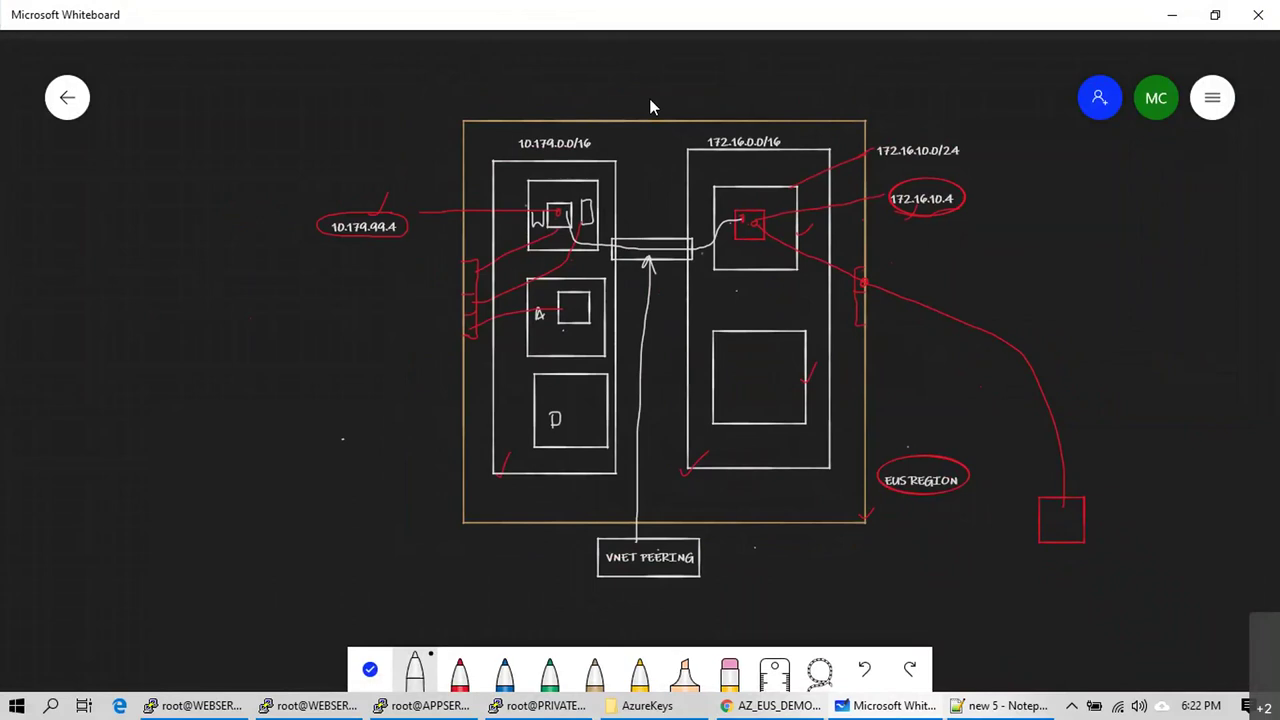
Step: Create a new blank whiteboard, dismiss the templates and start inking with the white pen
left_click(64, 100)
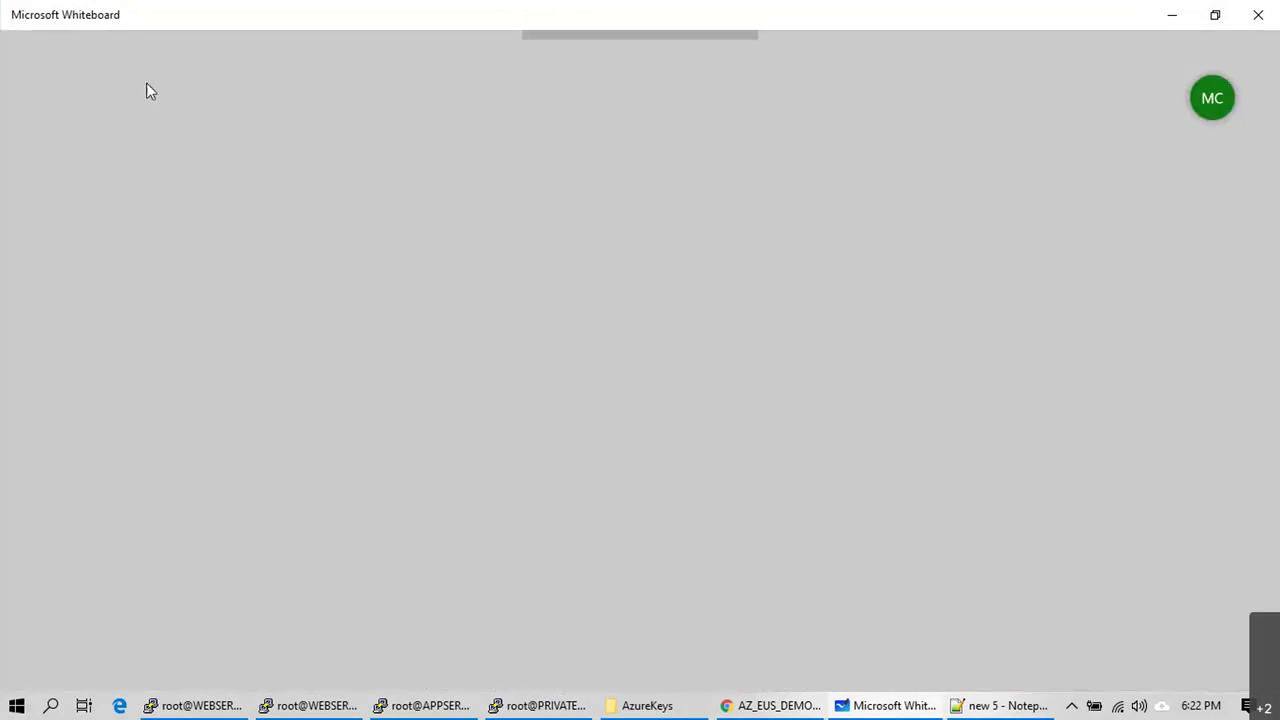
left_click(303, 277)
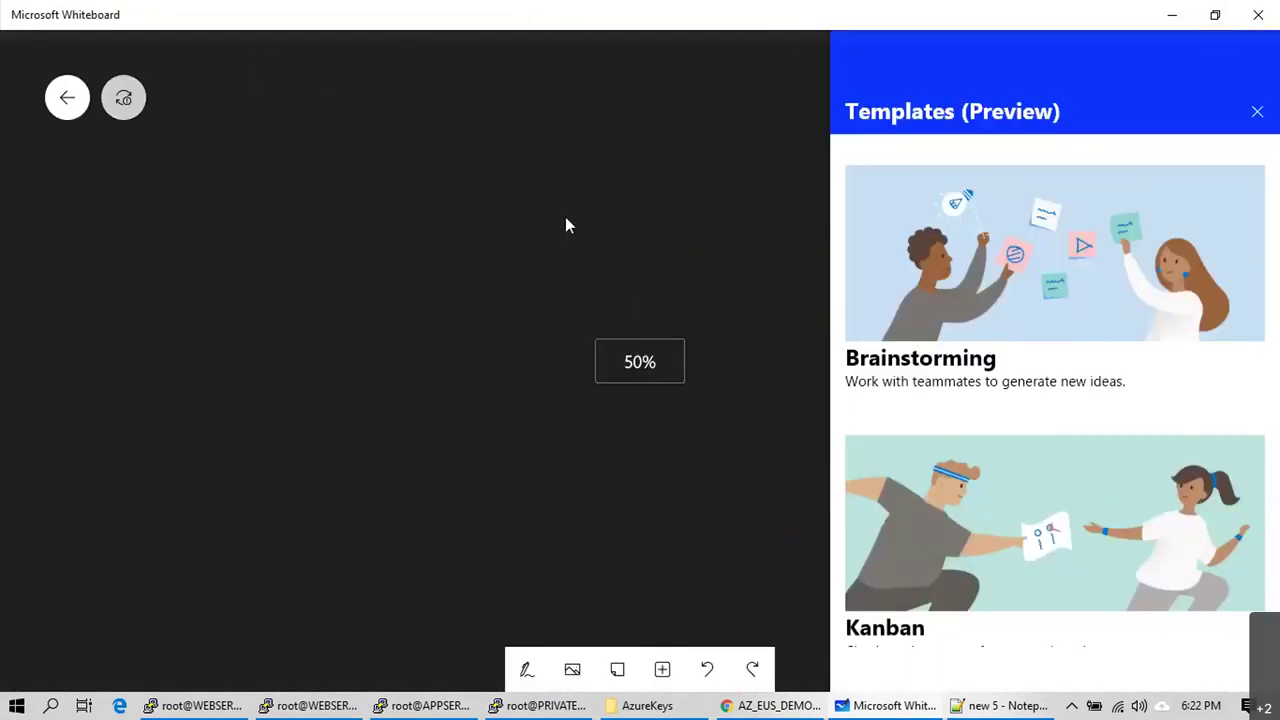
left_click(513, 537)
left_click(527, 669)
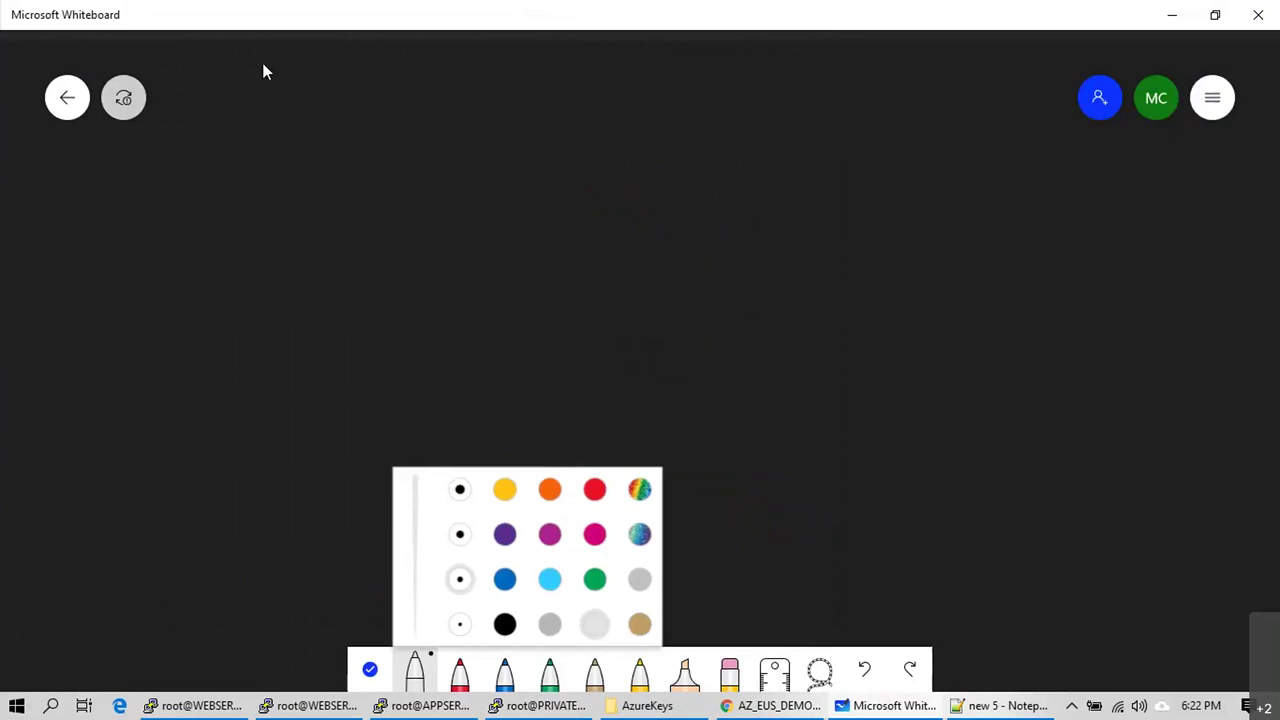
right_click(556, 63)
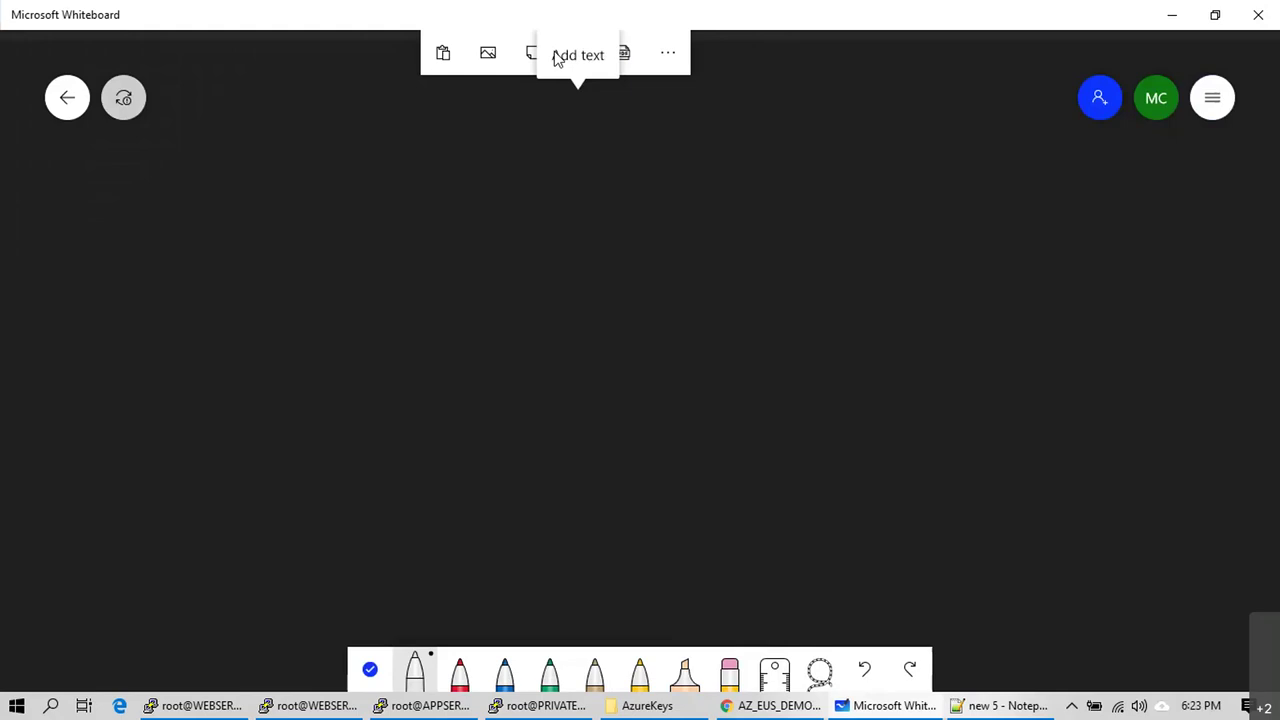
key("alt+Tab")
key("alt+Tab")
key("alt+Tab")
key("alt+Tab")
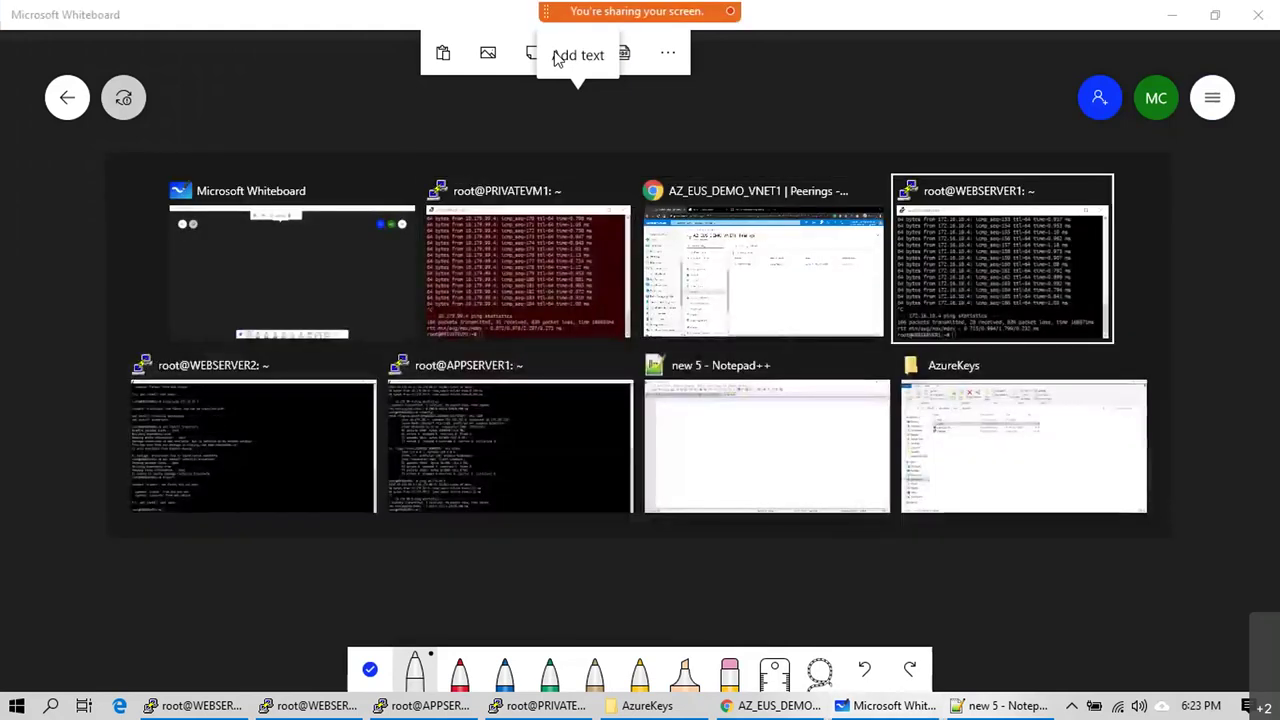
key("alt+Tab")
key("alt+Tab")
key("alt+Tab")
key("alt+Tab")
key("alt+Tab")
key("alt+Tab")
key("alt+Tab")
key("alt+Tab")
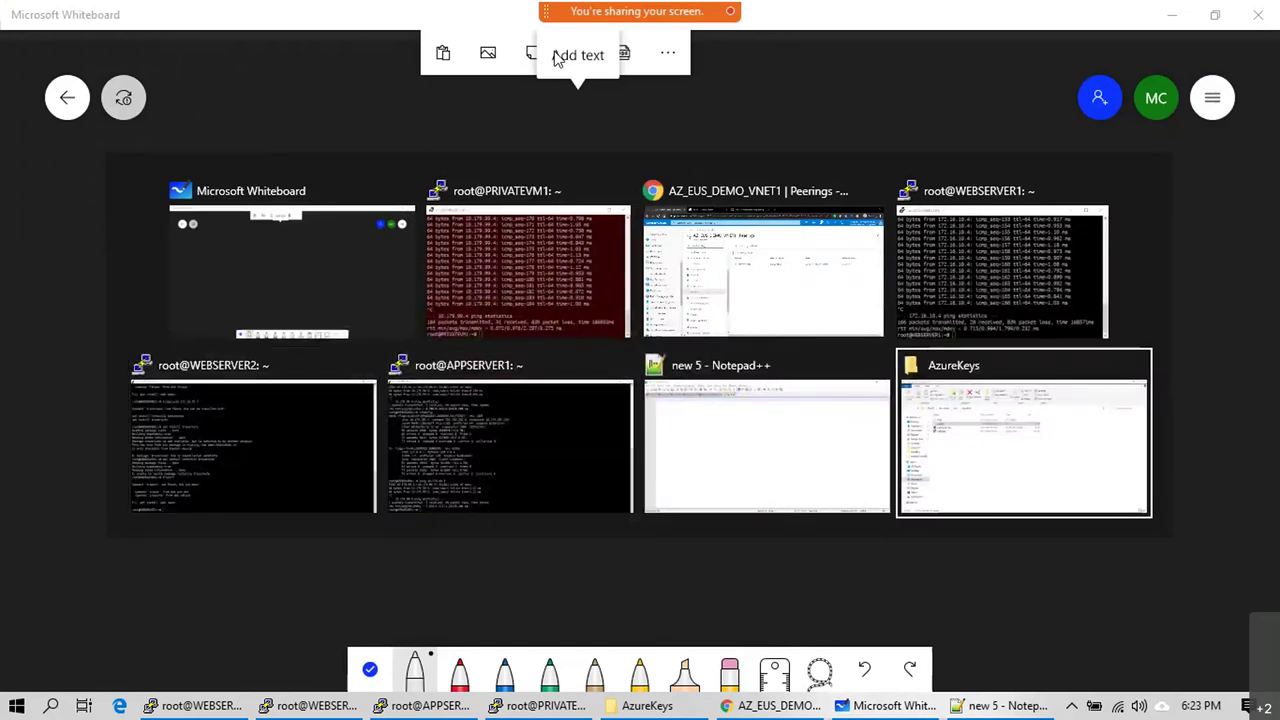
key("alt+Tab")
key("alt+Tab")
key("alt+Tab")
key("Escape")
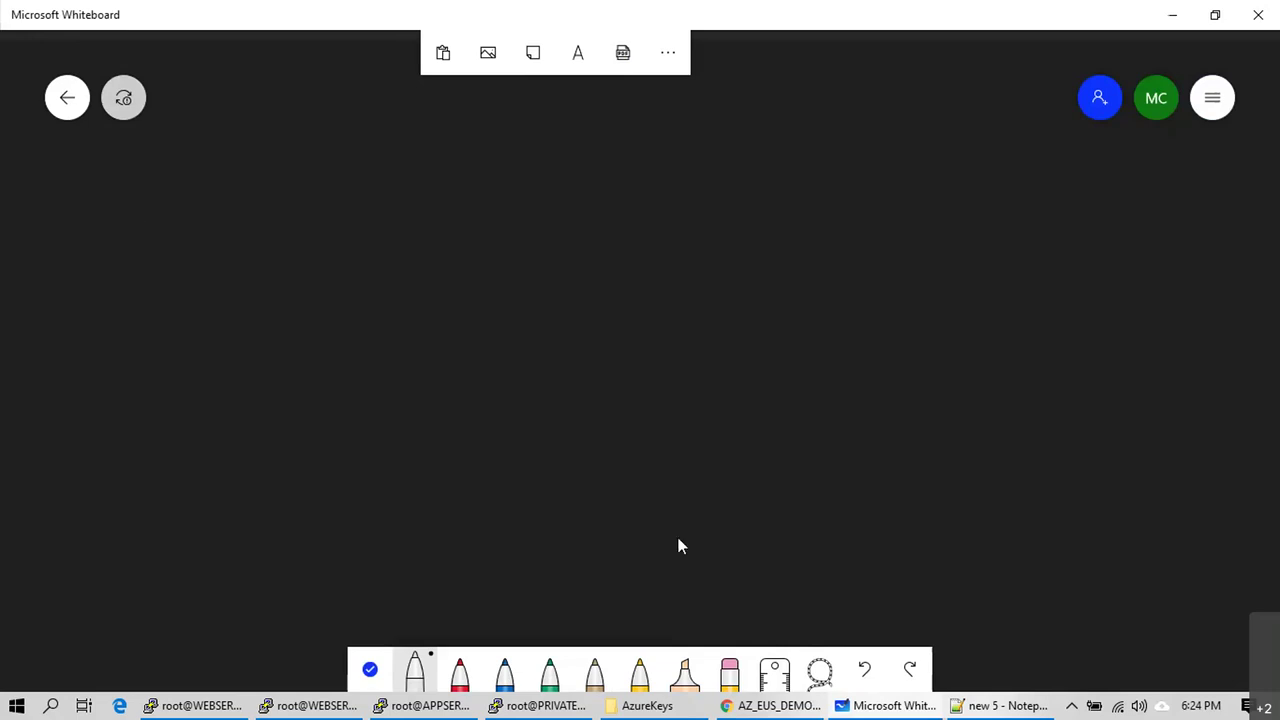
Step: Reopen the VNet peering diagram and move the red square outside the EUS region slightly up and to the right
left_click(65, 101)
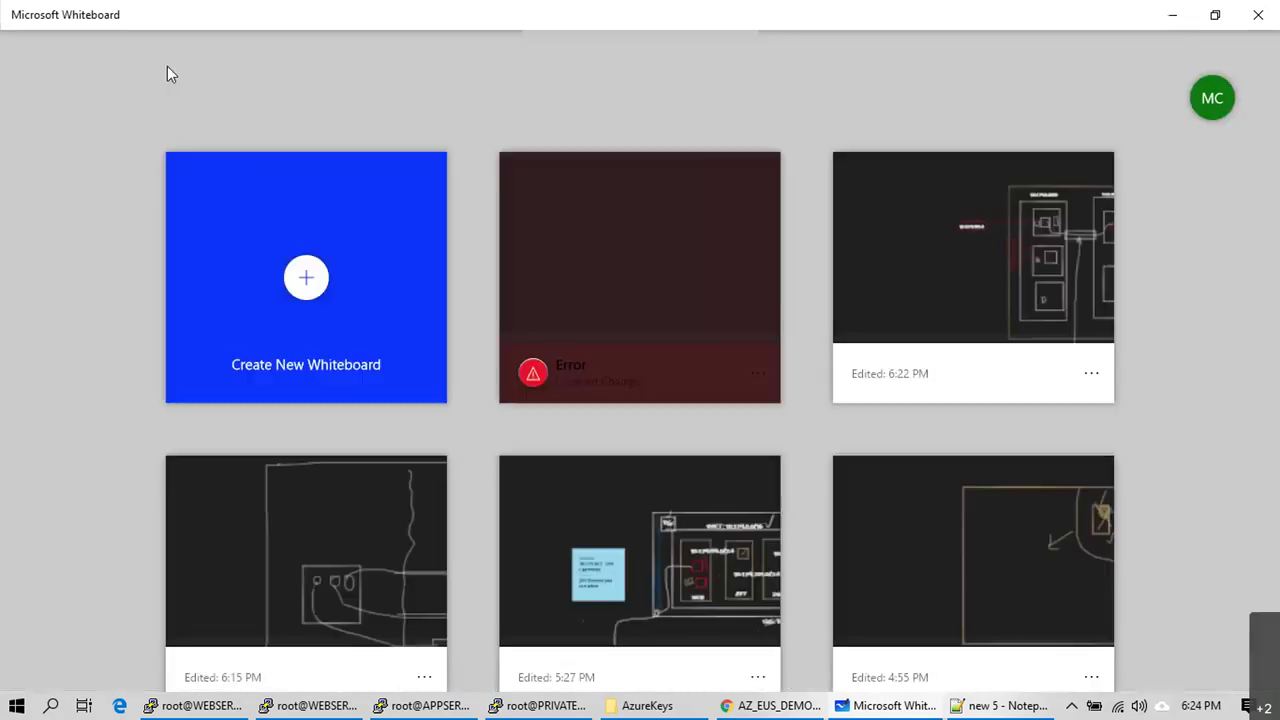
left_click(970, 292)
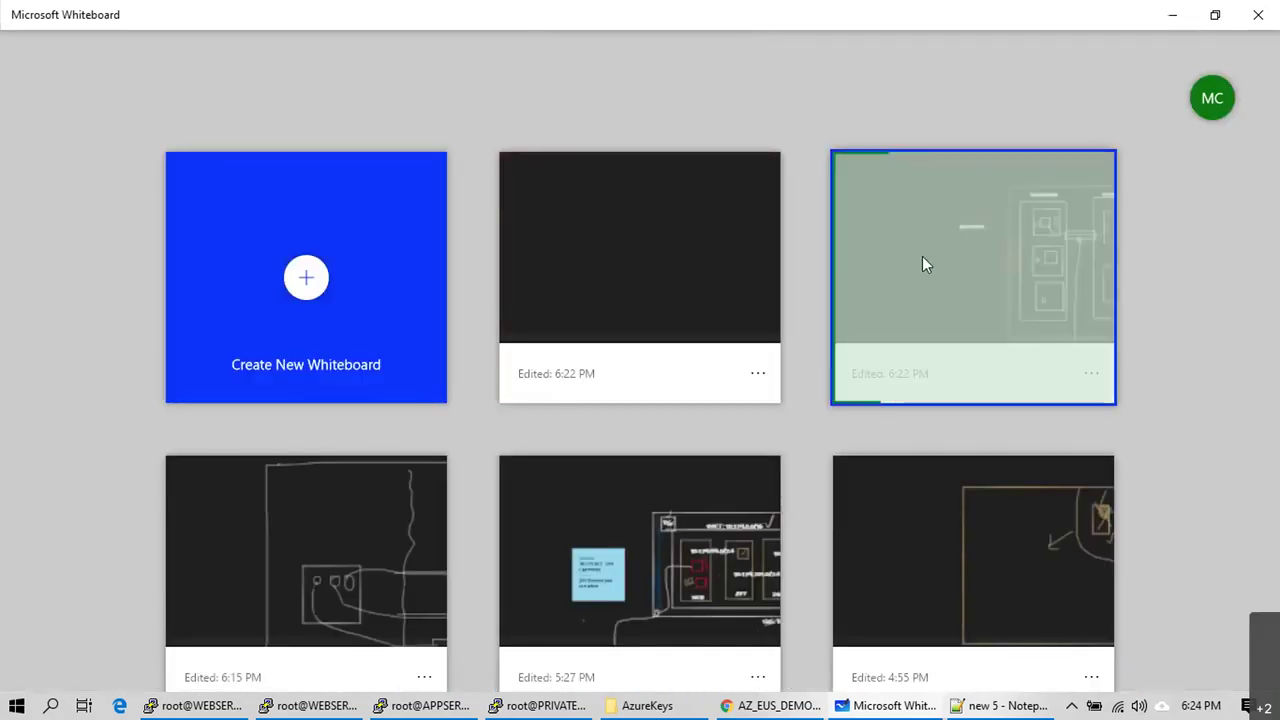
scroll(556, 262, "down", 5)
scroll(553, 257, "down", 2)
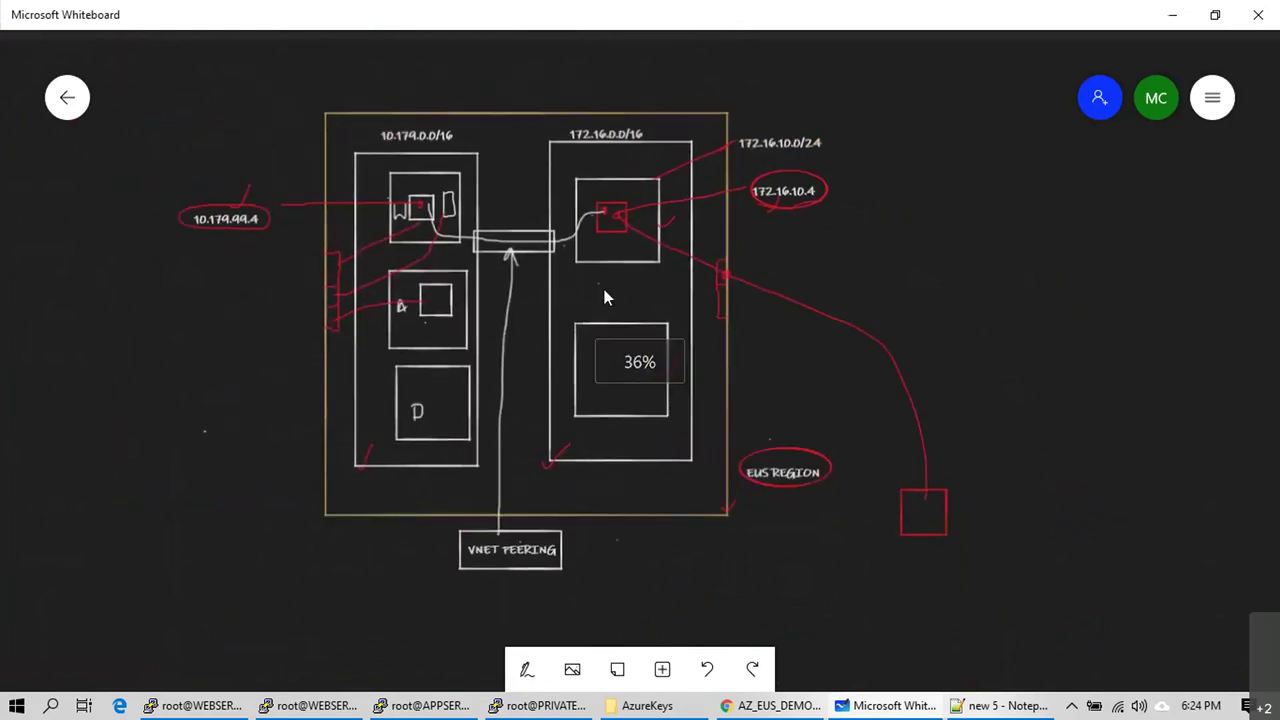
left_click(624, 277)
left_click(978, 303)
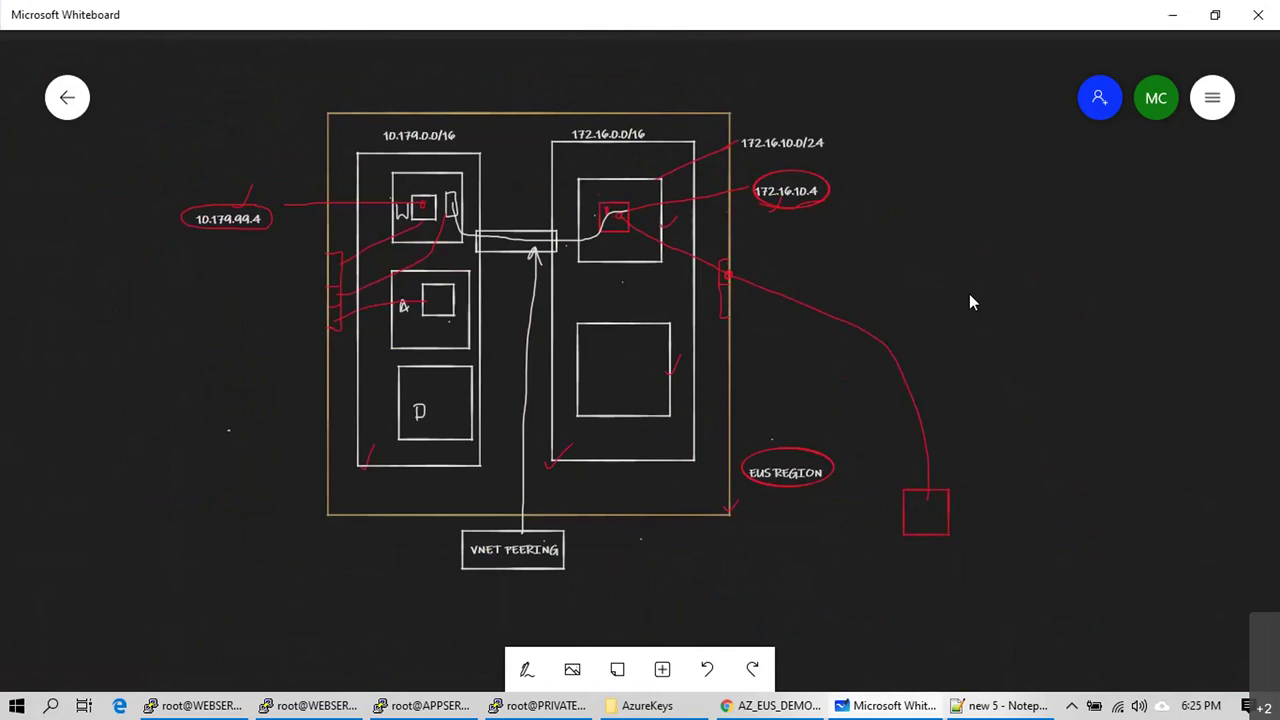
left_click_drag(957, 510, 964, 502)
left_click(949, 569)
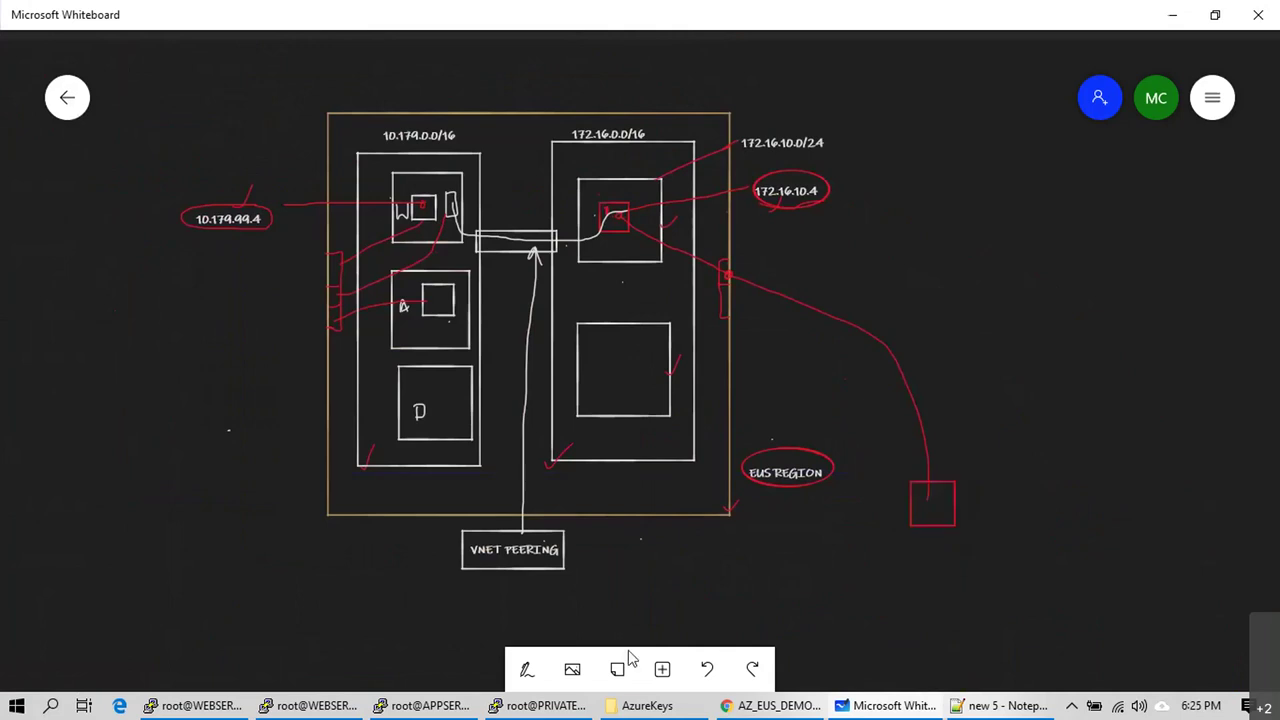
Step: Annotate the diagram in white: an L beside the outer red square, a tick in the 172.16.10.0/24 subnet, lines from W across the region border and marks around D
left_click(527, 669)
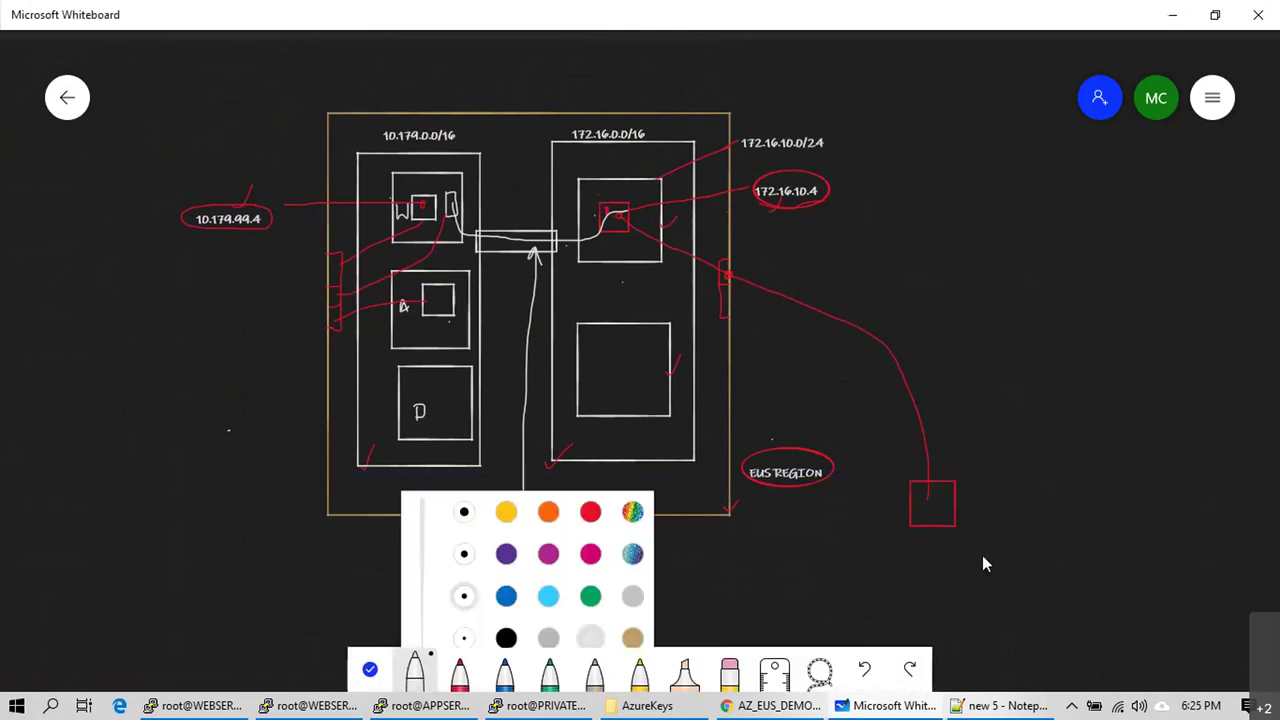
left_click_drag(982, 497, 981, 514)
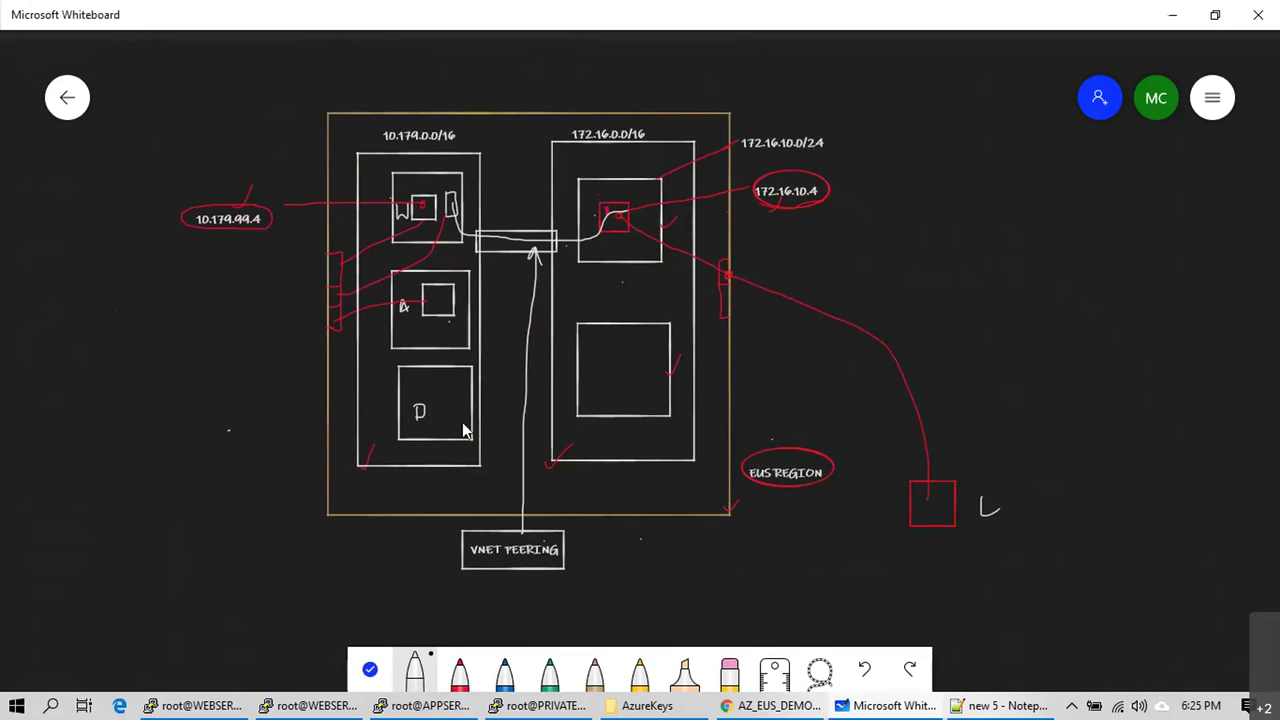
left_click_drag(637, 247, 664, 233)
mouse_move(647, 705)
mouse_move(400, 212)
left_mouse_down()
mouse_move(263, 267)
mouse_move(410, 208)
left_mouse_up()
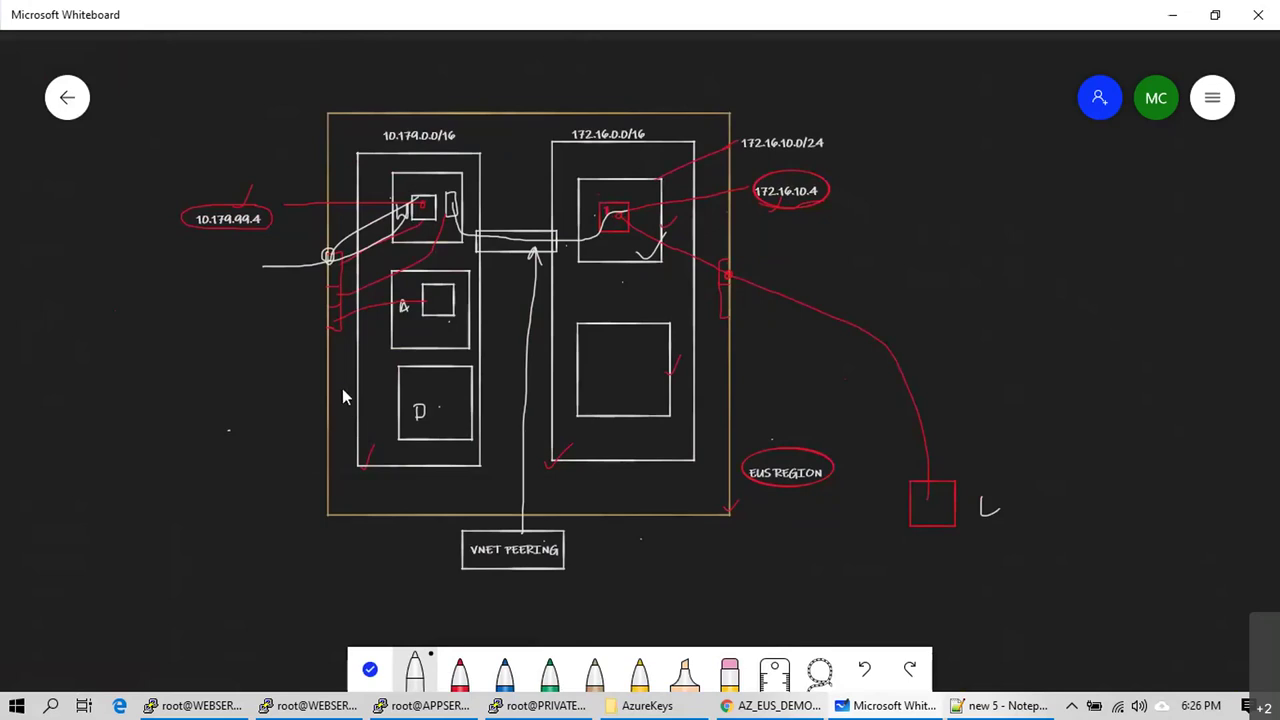
mouse_move(413, 389)
left_mouse_down()
mouse_move(410, 425)
mouse_move(463, 423)
mouse_move(452, 393)
left_mouse_up()
left_click_drag(597, 550, 572, 551)
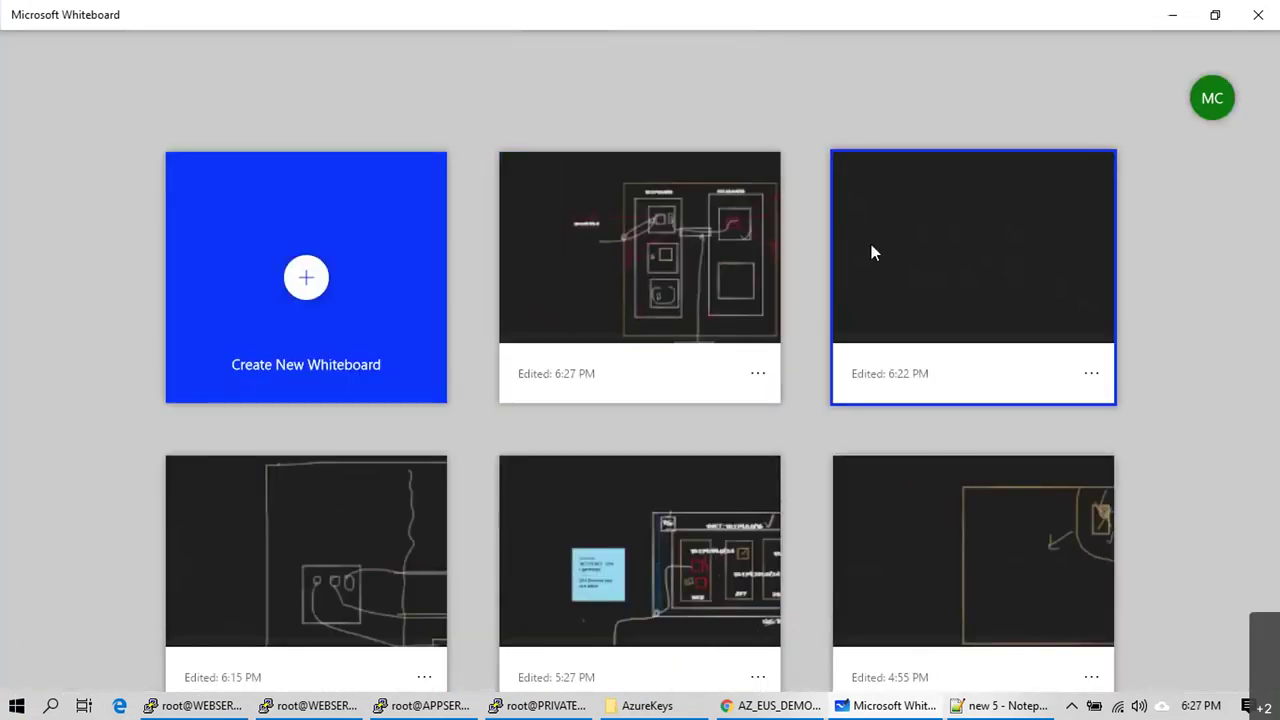
Step: Switch to the blank whiteboard created earlier and enter inking mode
left_click(871, 252)
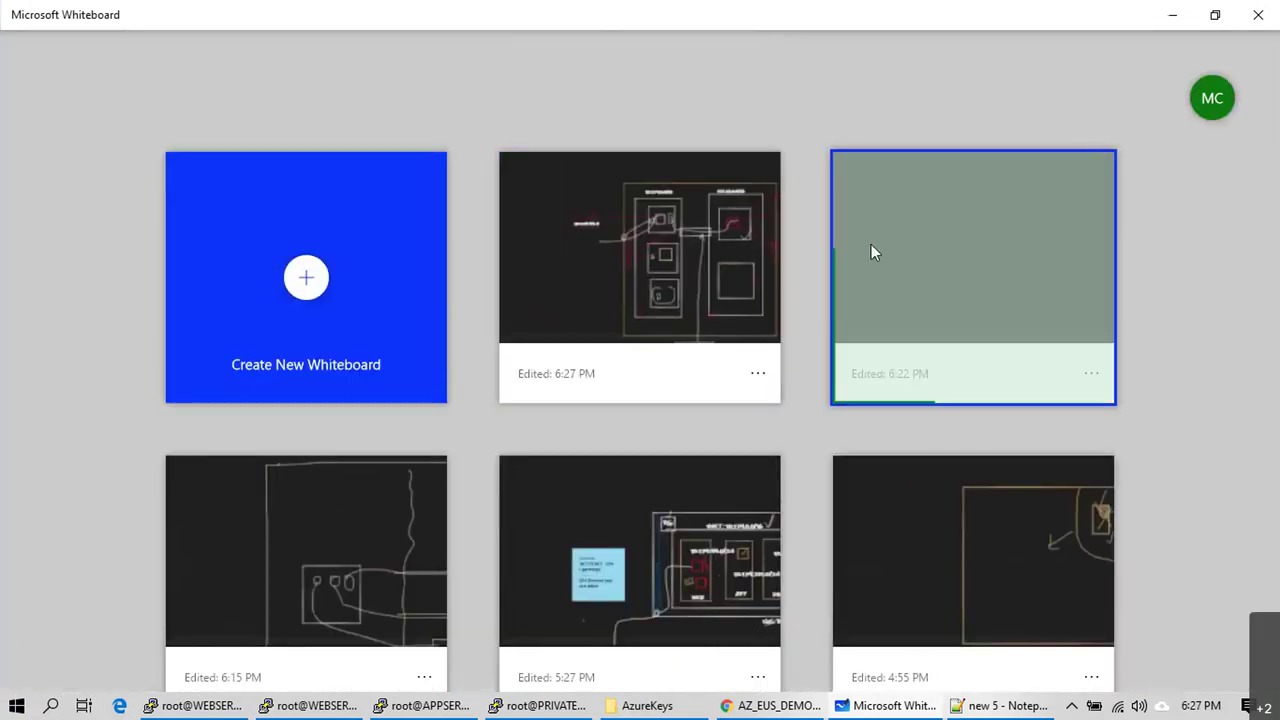
scroll(856, 270, "down", 5)
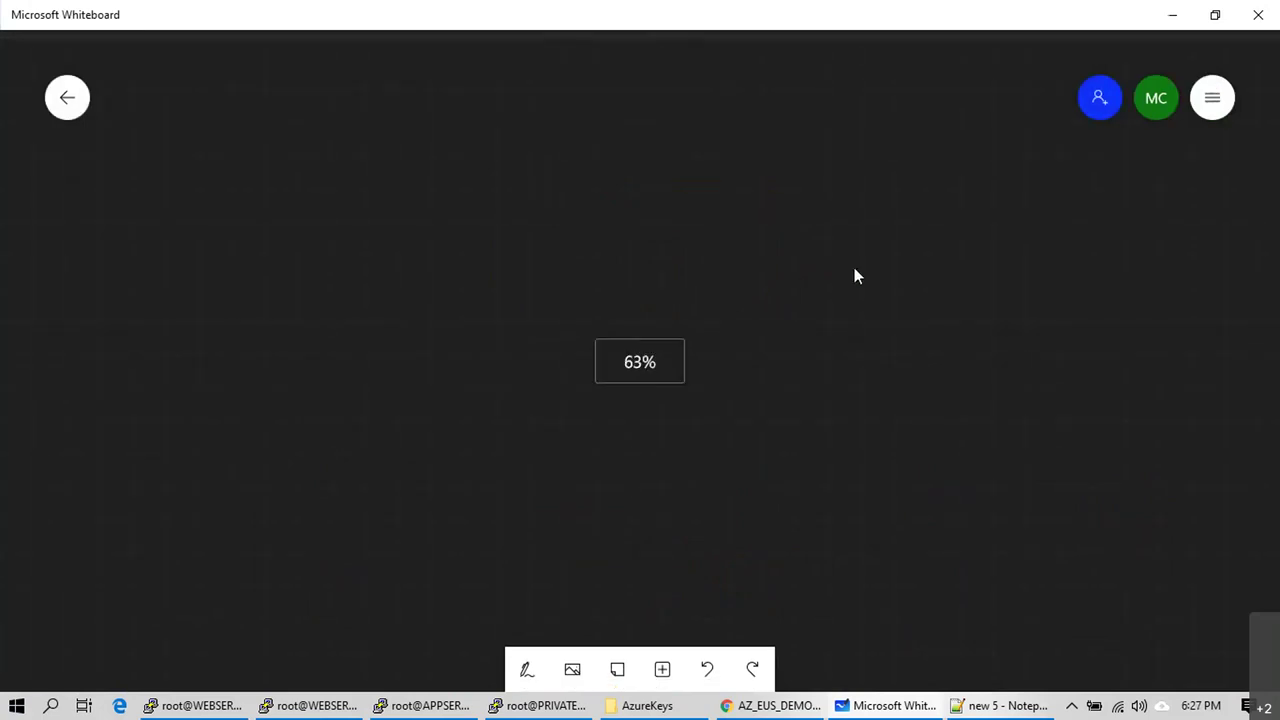
scroll(810, 358, "up", 1)
scroll(800, 371, "up", 2)
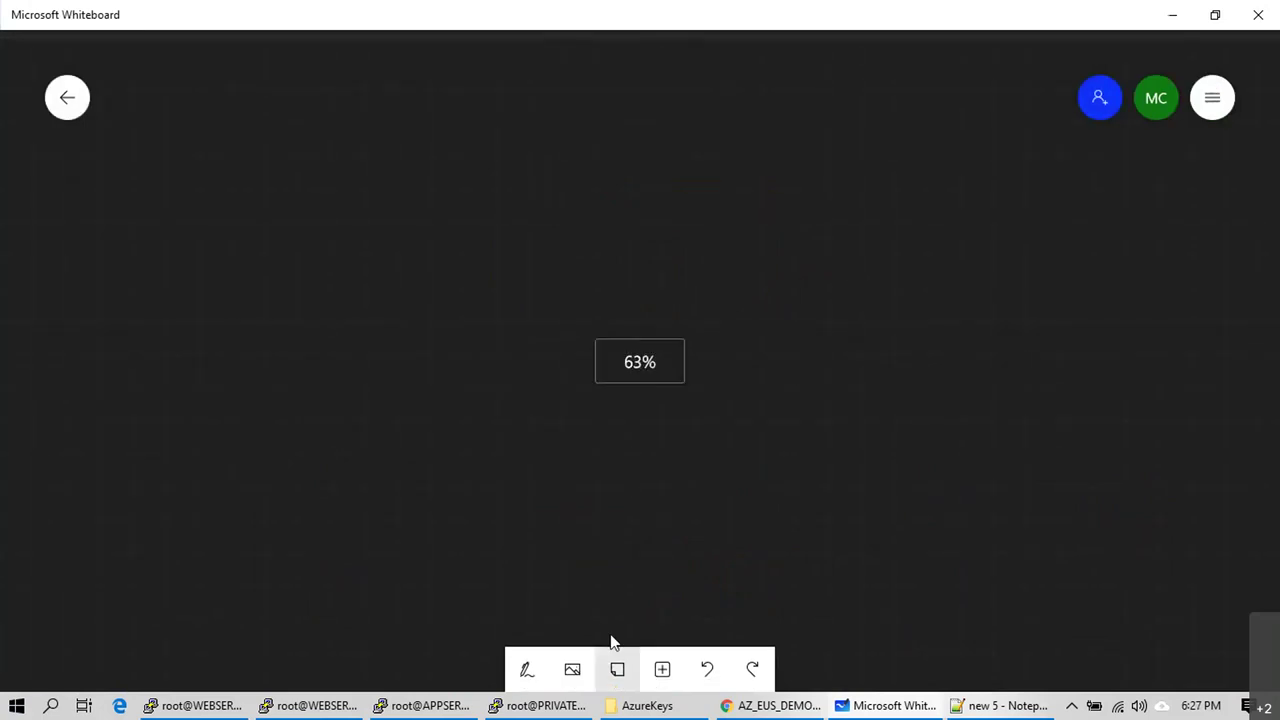
left_click(527, 670)
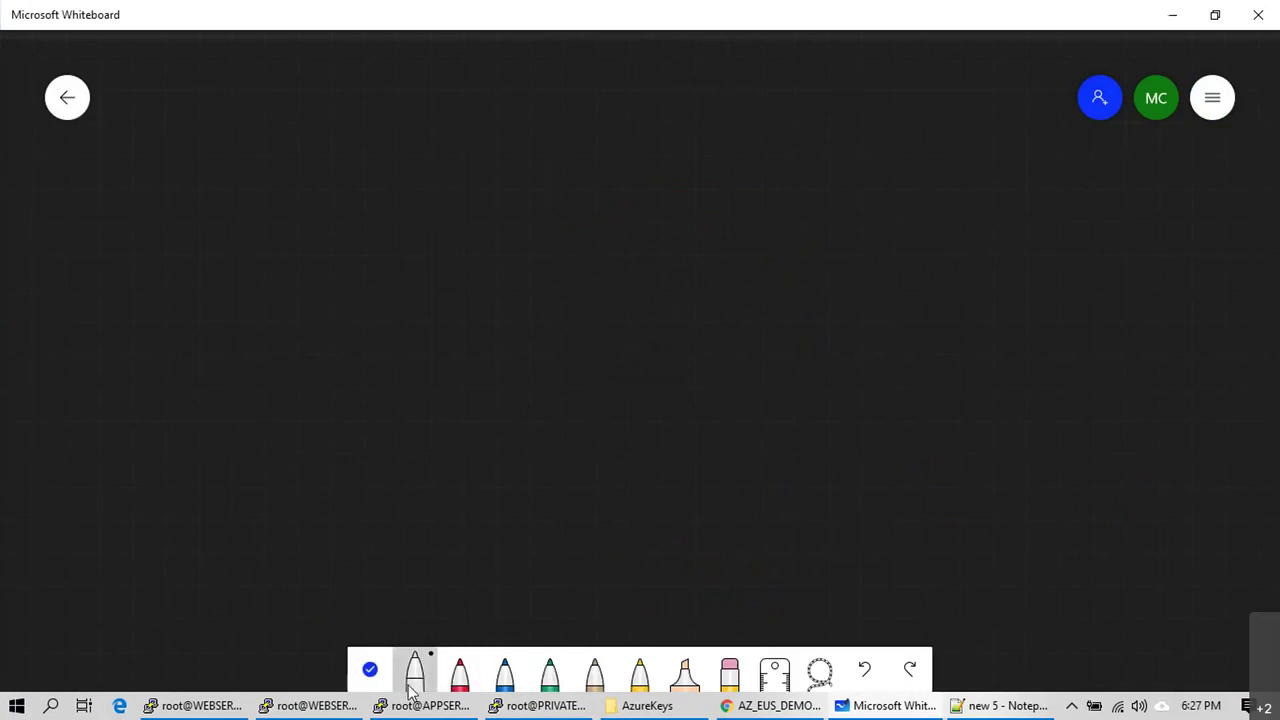
left_click(414, 672)
left_click(459, 489)
left_click_drag(428, 58, 434, 287)
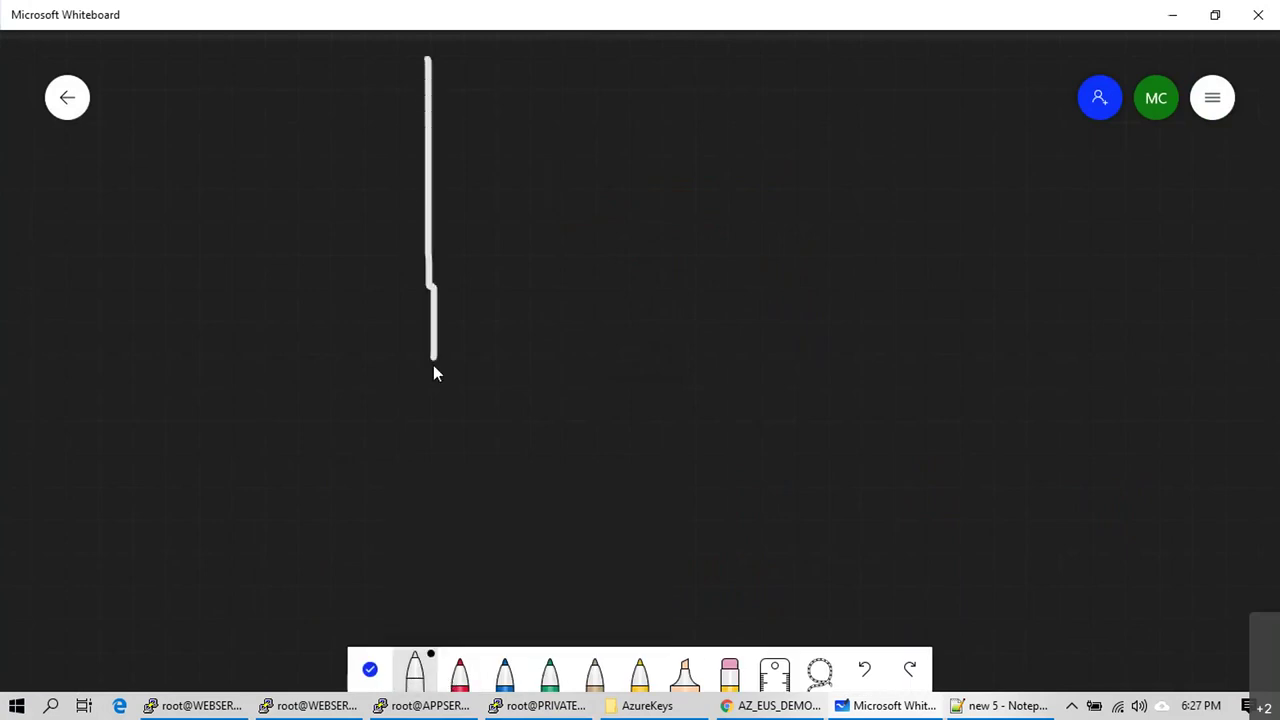
key("ctrl+z")
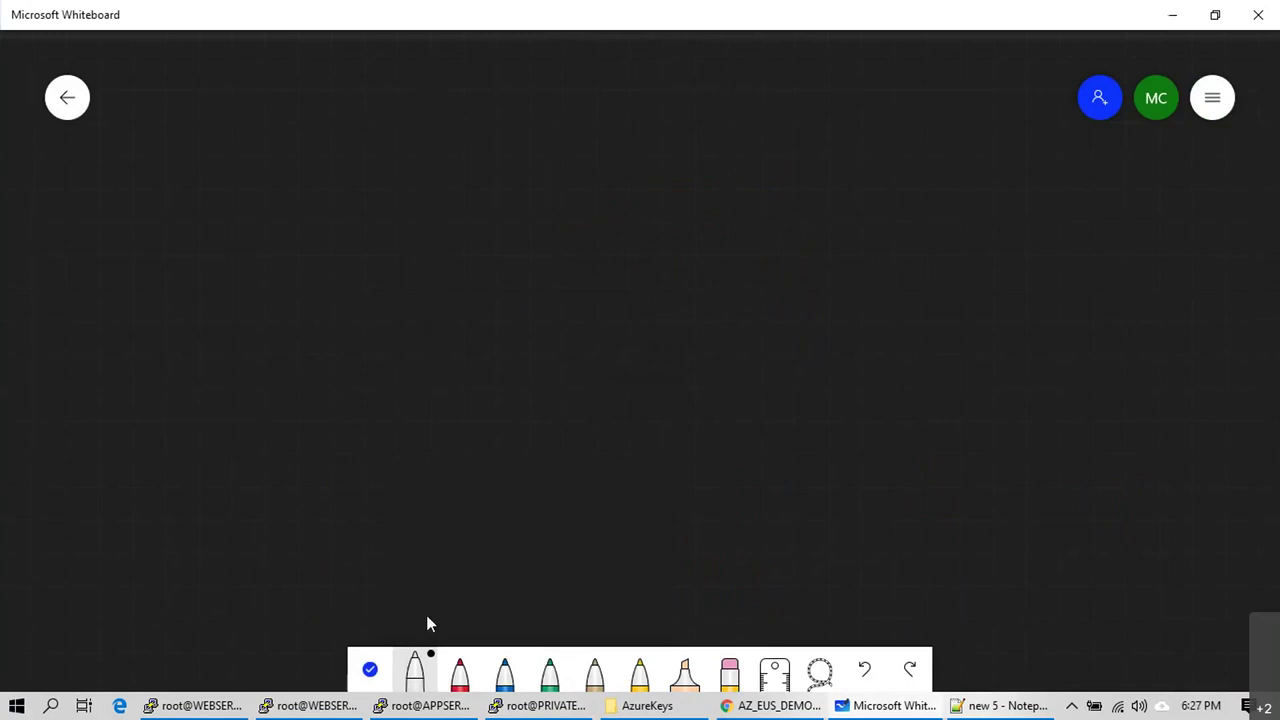
left_click(425, 705)
left_click(890, 706)
left_click(420, 664)
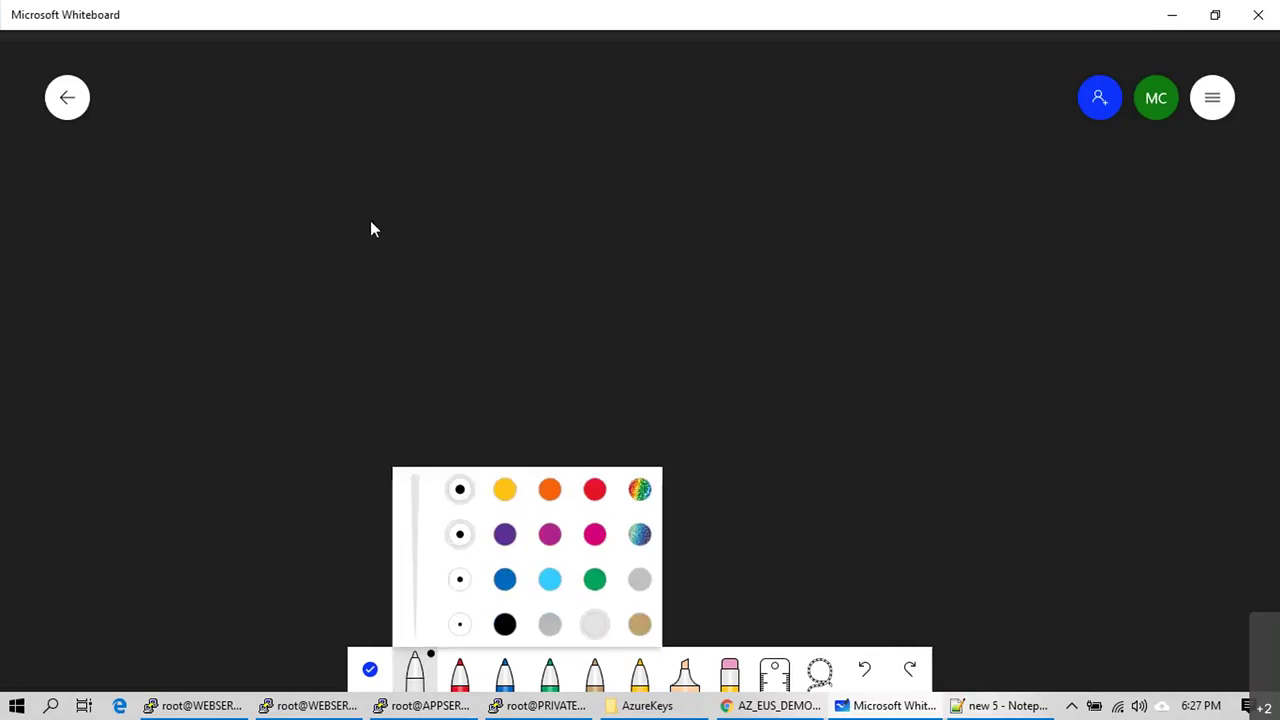
left_click_drag(352, 80, 353, 388)
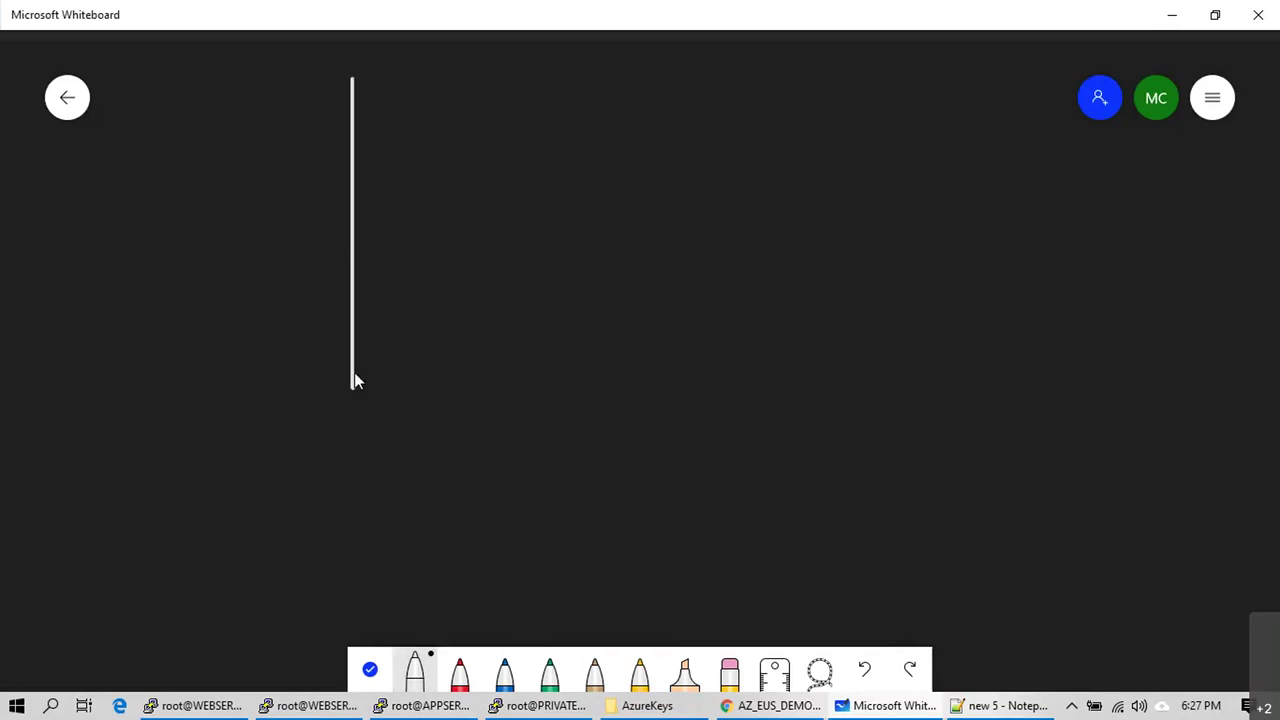
Step: Draw a large green rectangle across the upper middle of the blank whiteboard
left_click(551, 676)
mouse_move(402, 72)
left_mouse_down()
mouse_move(400, 339)
mouse_move(914, 341)
mouse_move(917, 57)
mouse_move(467, 75)
mouse_move(402, 60)
left_mouse_up()
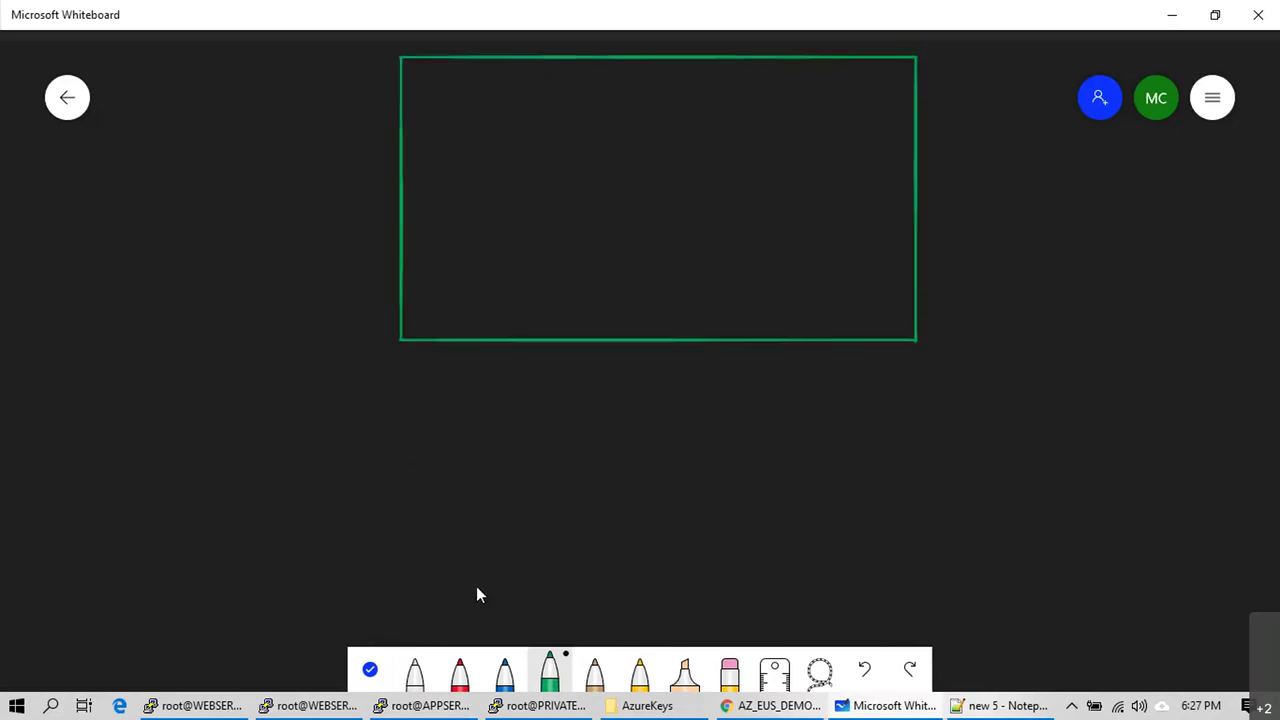
left_click(415, 705)
left_click(420, 703)
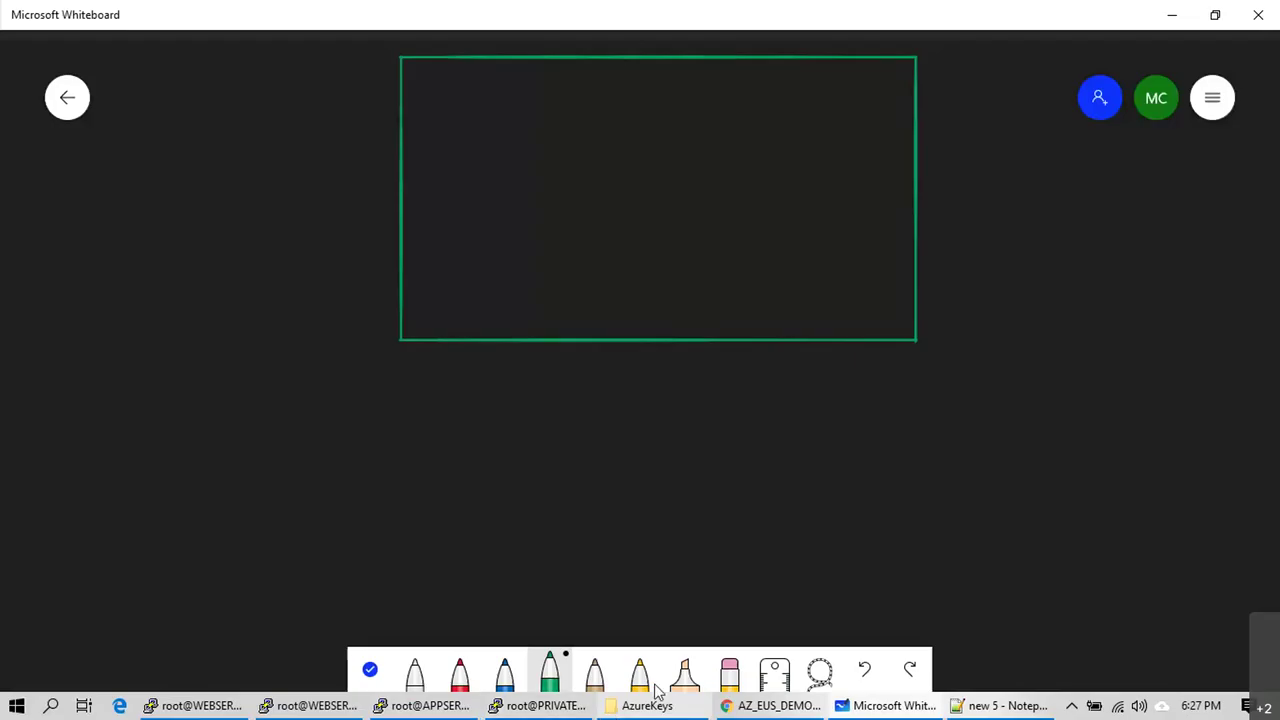
Step: Draw three upright white rectangles side by side inside the green rectangle
left_click(416, 672)
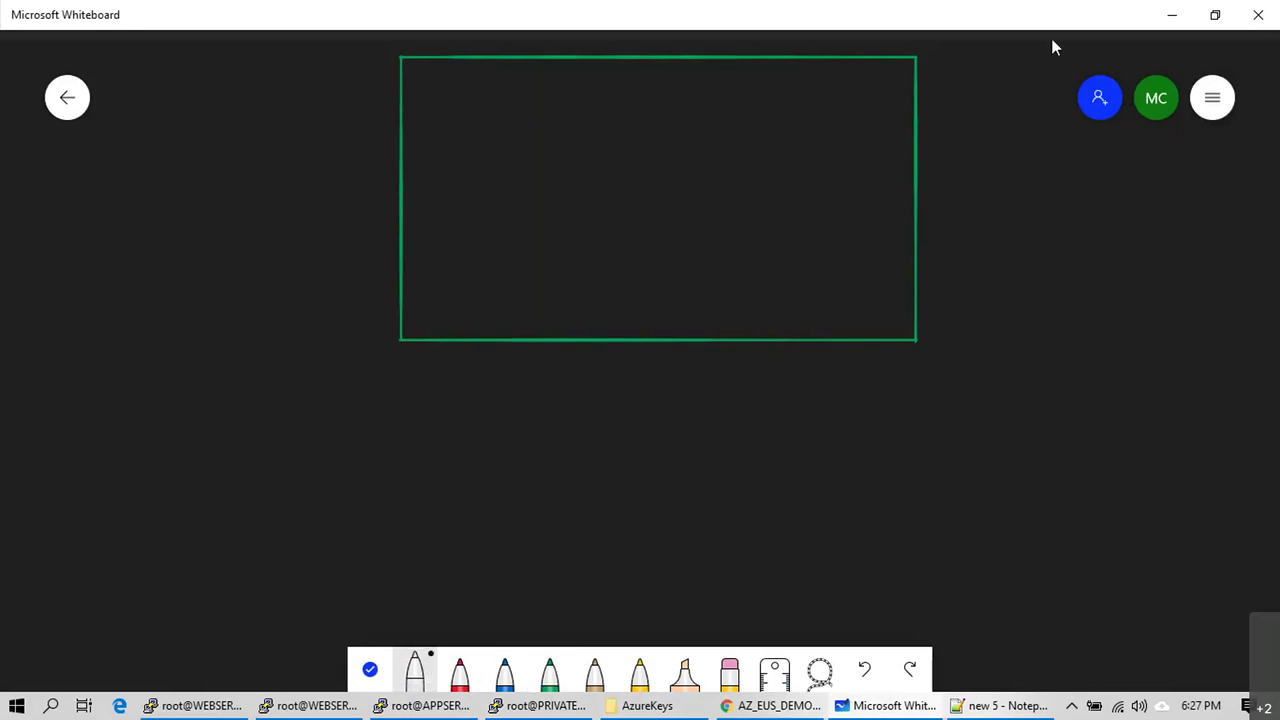
key("super+Down")
key("super+Up")
left_click(415, 670)
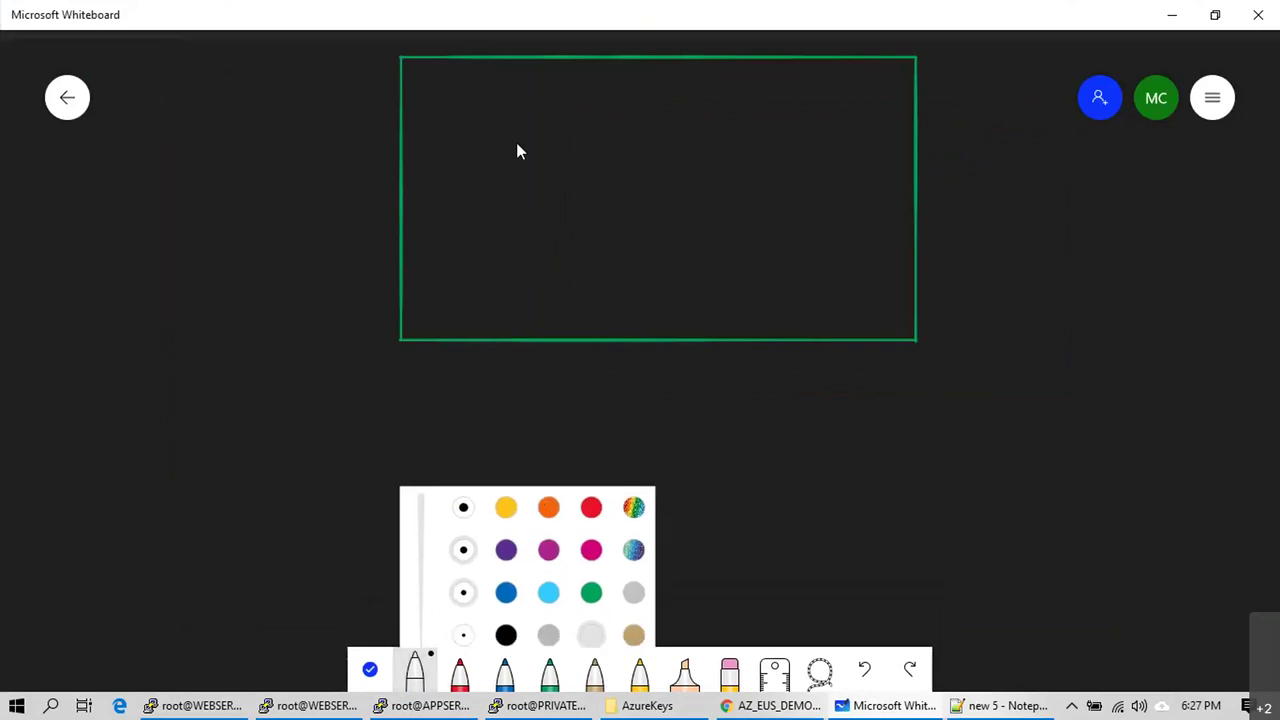
mouse_move(442, 86)
left_mouse_down()
mouse_move(446, 257)
mouse_move(545, 288)
mouse_move(584, 194)
mouse_move(584, 81)
mouse_move(462, 82)
left_mouse_up()
mouse_move(608, 80)
left_mouse_down()
mouse_move(600, 282)
mouse_move(731, 283)
mouse_move(746, 83)
mouse_move(609, 83)
left_mouse_up()
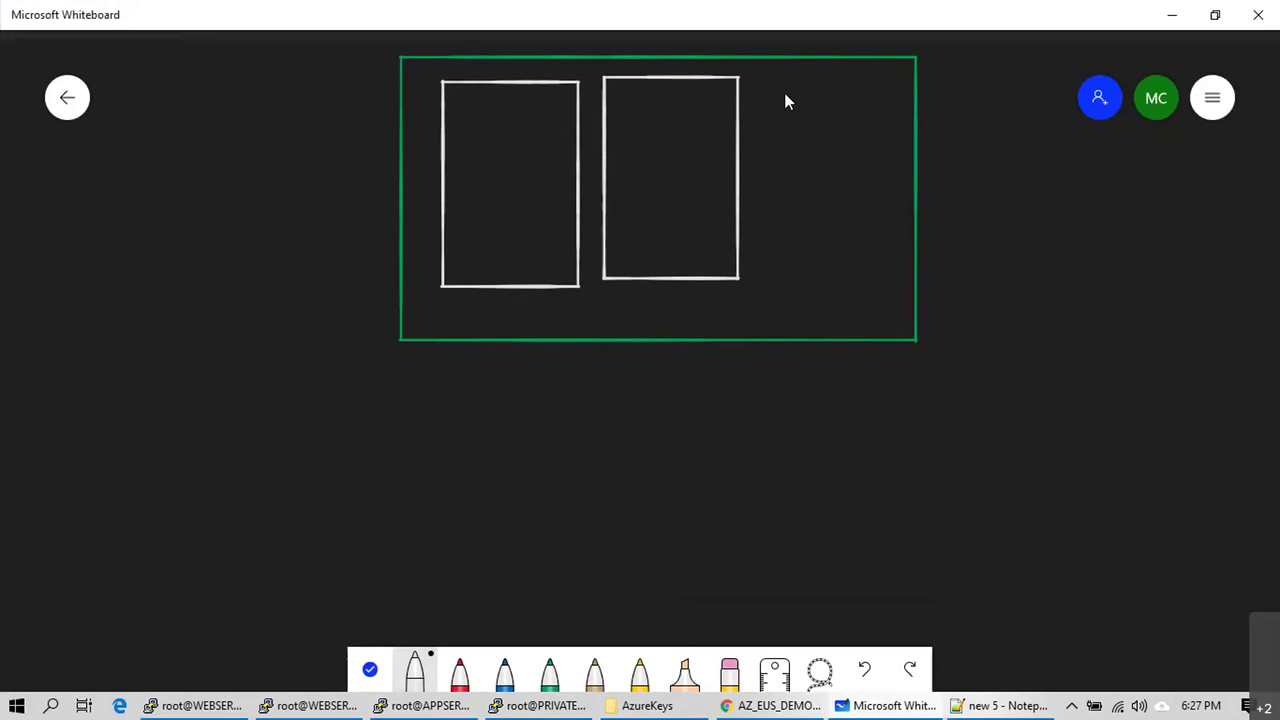
left_click_drag(769, 78, 757, 249)
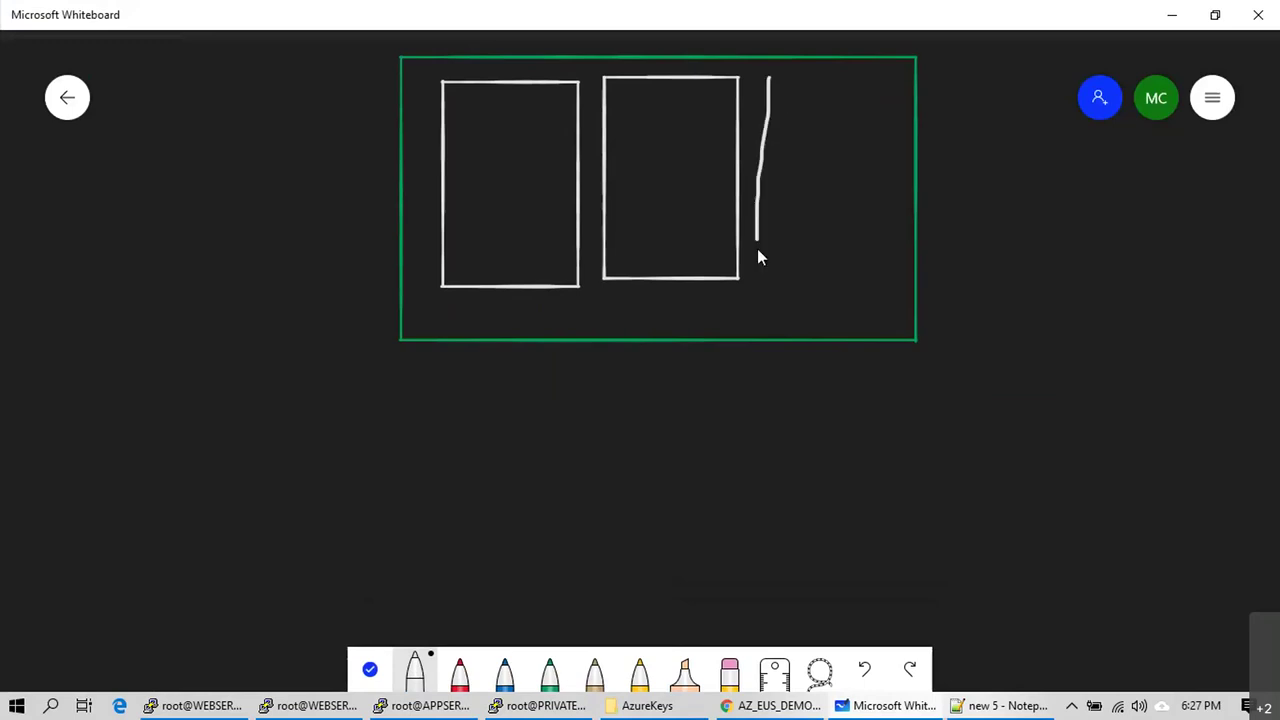
mouse_move(875, 283)
left_mouse_down()
mouse_move(897, 109)
mouse_move(877, 86)
mouse_move(768, 80)
left_mouse_up()
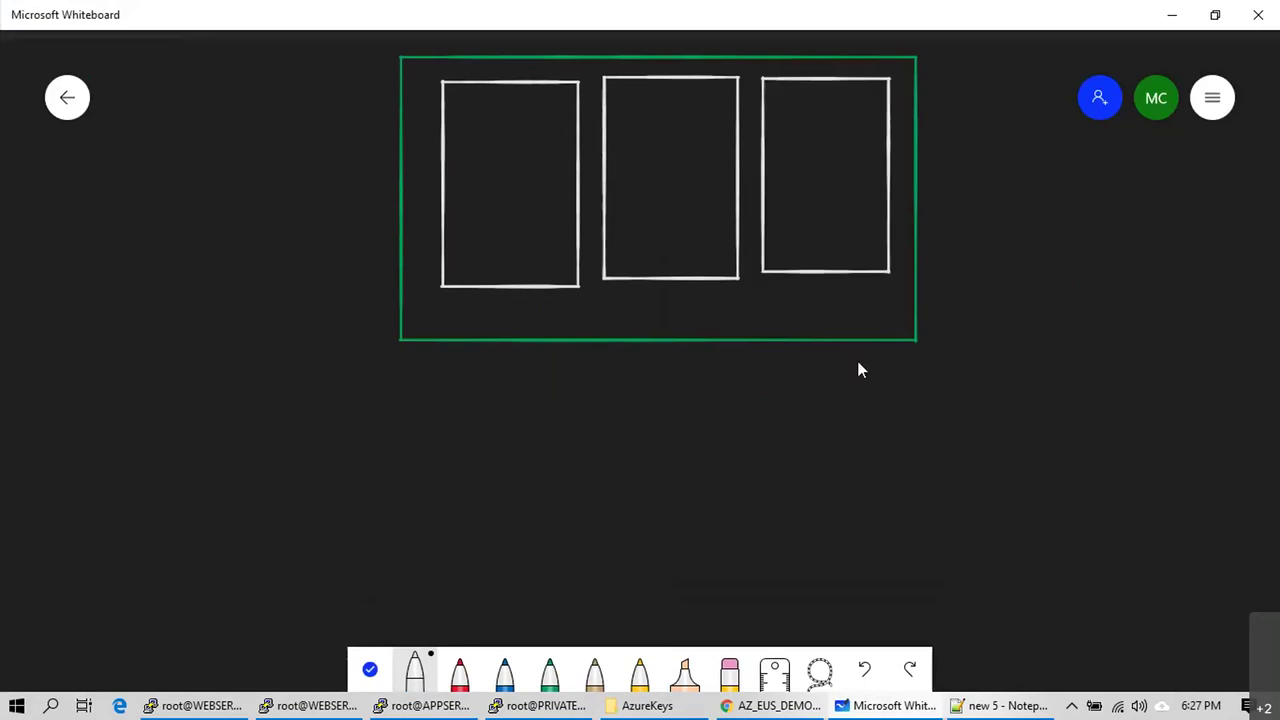
Step: Add the text labels W, A and D near the lower edges of the three white rectangles, in order from the first to the third
right_click(496, 268)
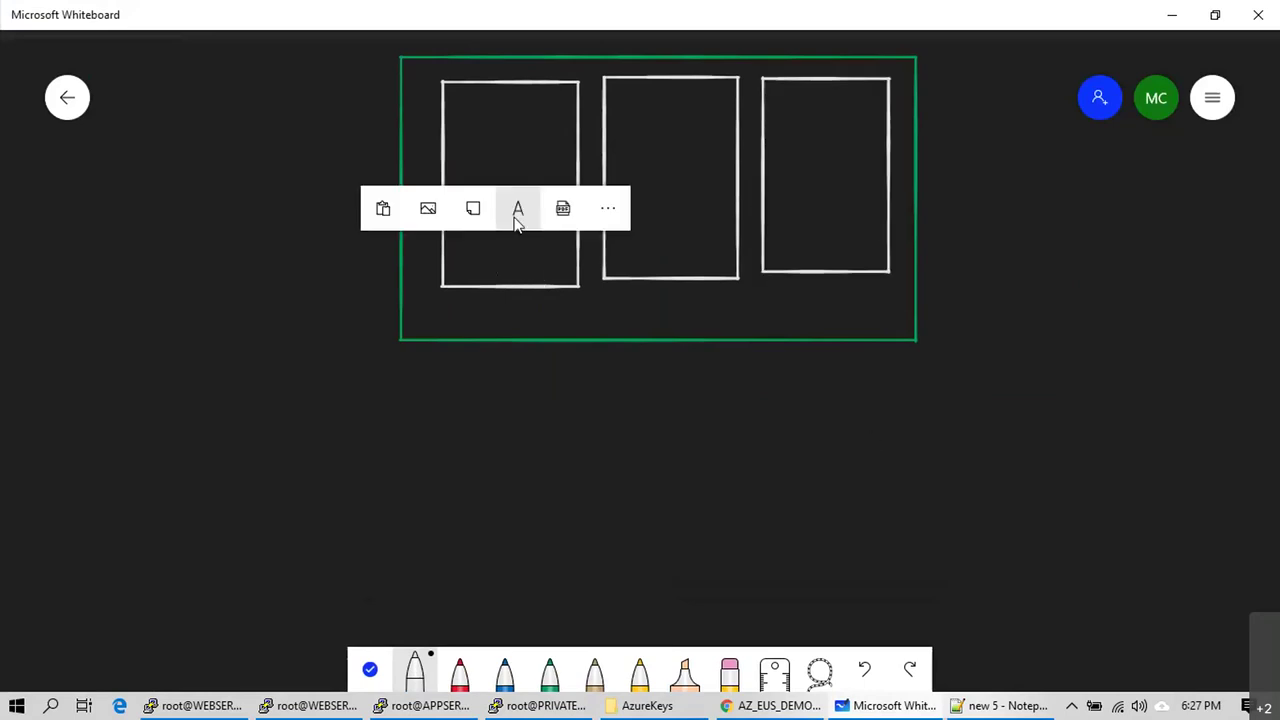
left_click(515, 212)
type("W")
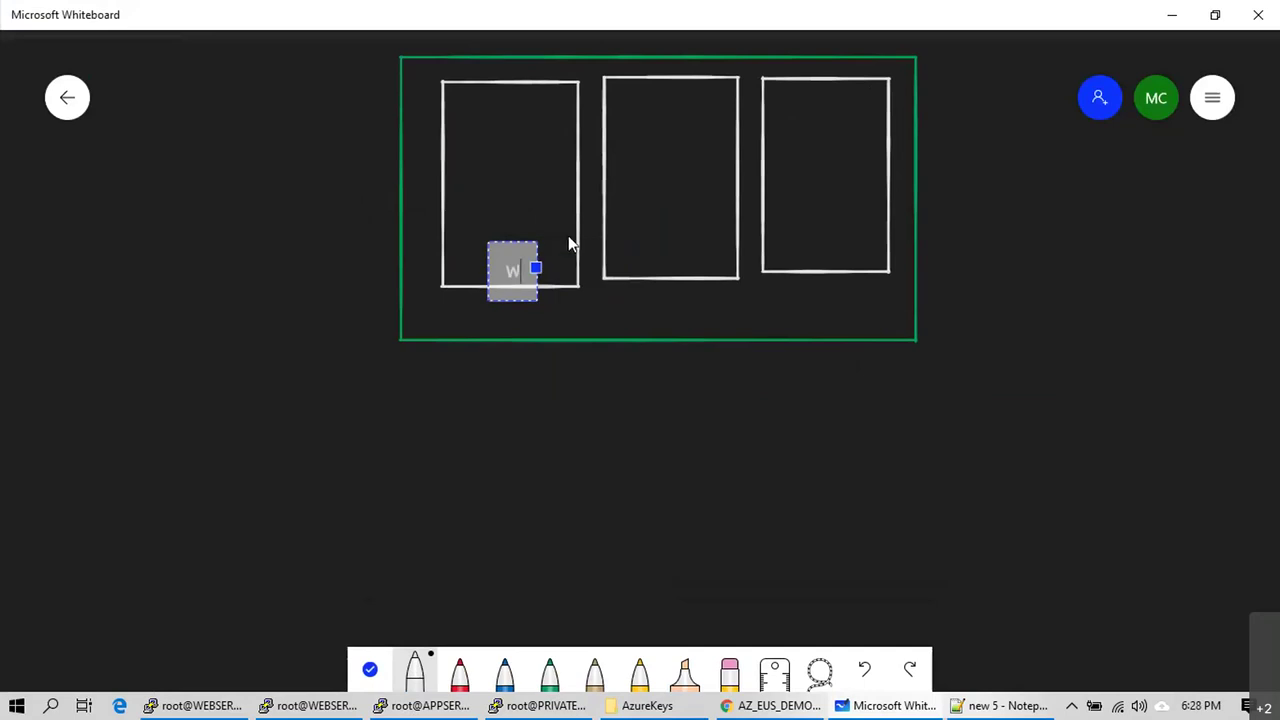
right_click(631, 272)
left_click(653, 220)
type("A")
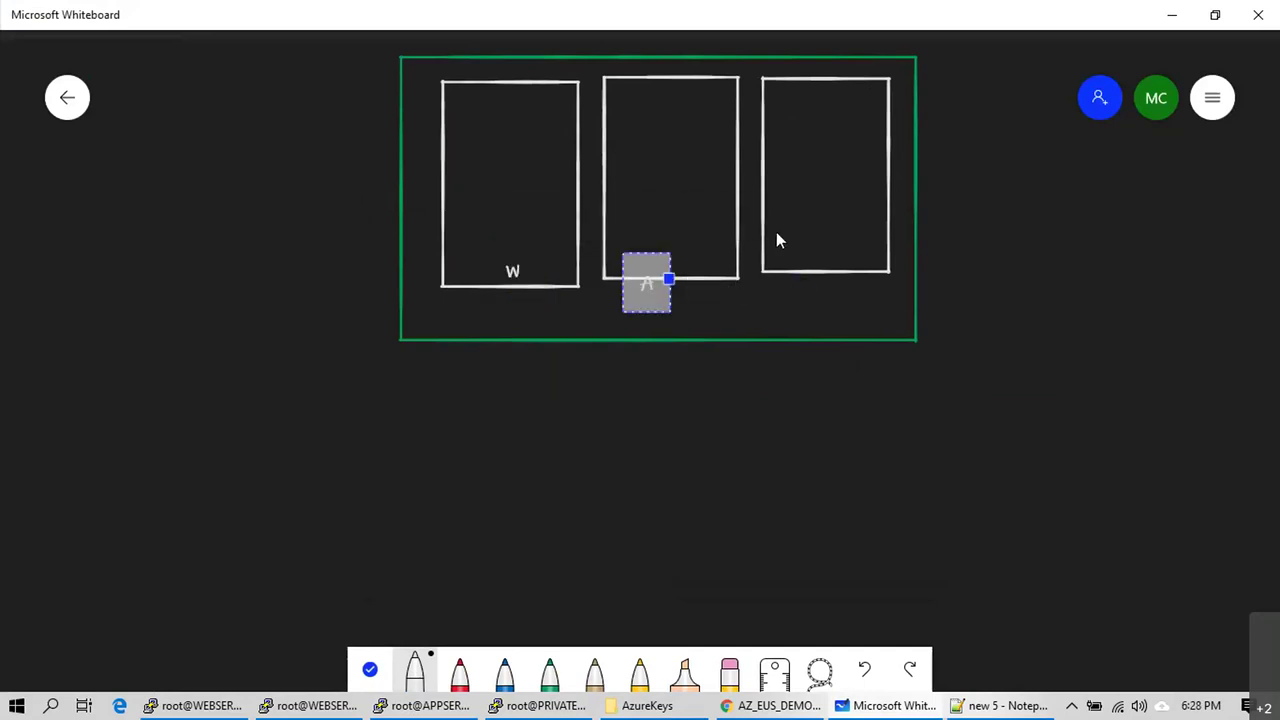
right_click(780, 231)
left_click(796, 179)
left_click(788, 243)
type("D")
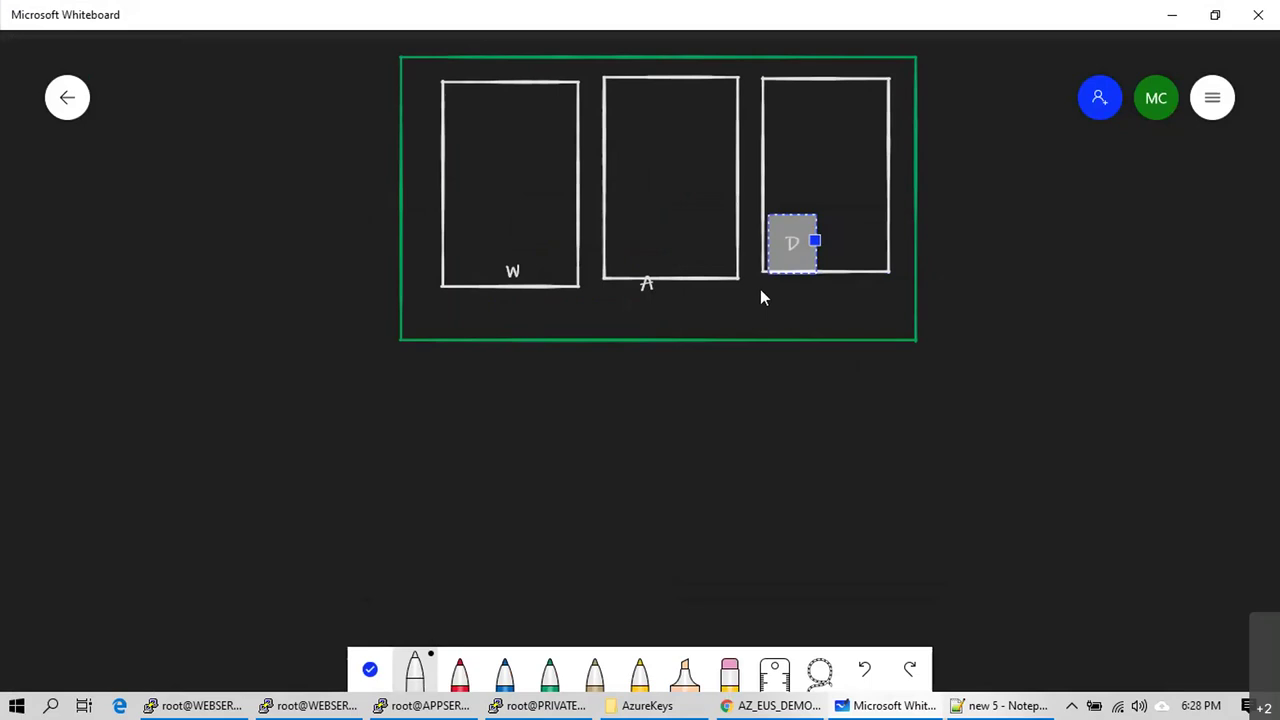
Step: Draw small red machine boxes inside the white rectangles: two in W, one in A and one in D
left_click(418, 668)
left_click(459, 672)
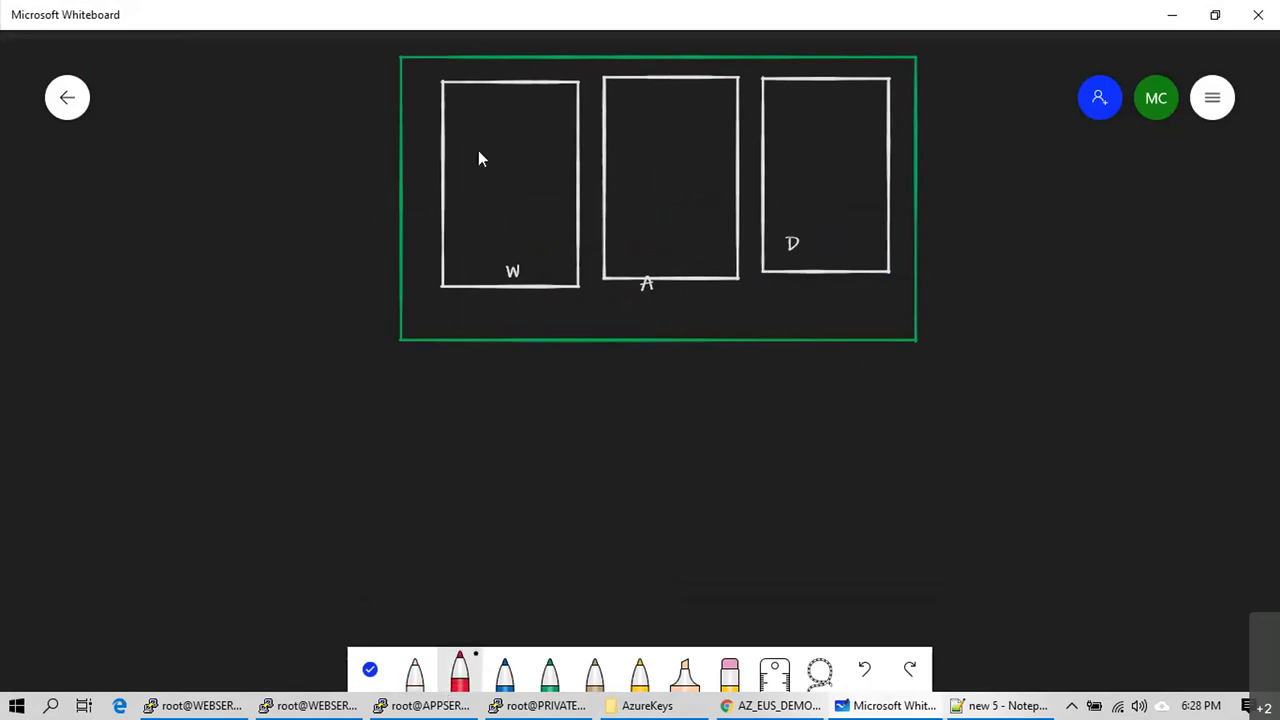
left_click_drag(505, 150, 536, 173)
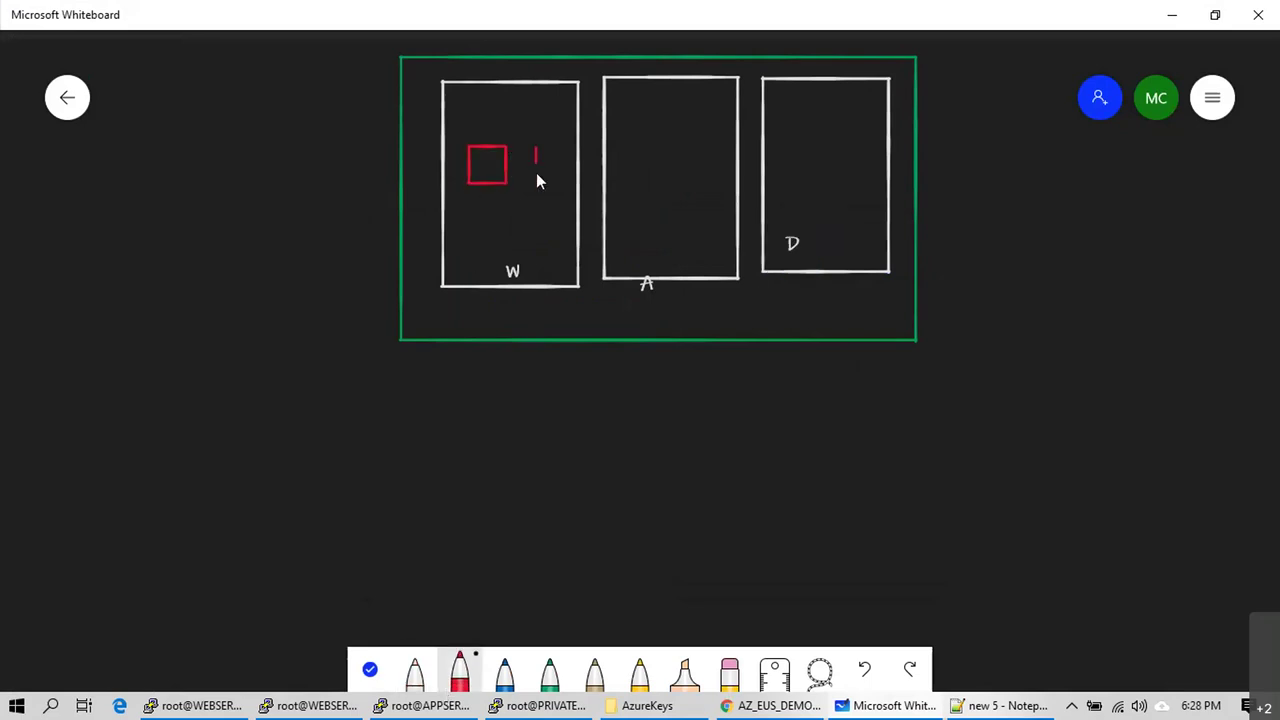
mouse_move(627, 136)
left_mouse_down()
mouse_move(627, 180)
mouse_move(677, 142)
mouse_move(630, 136)
left_mouse_up()
mouse_move(805, 140)
left_mouse_down()
mouse_move(803, 166)
mouse_move(829, 171)
mouse_move(803, 131)
left_mouse_up()
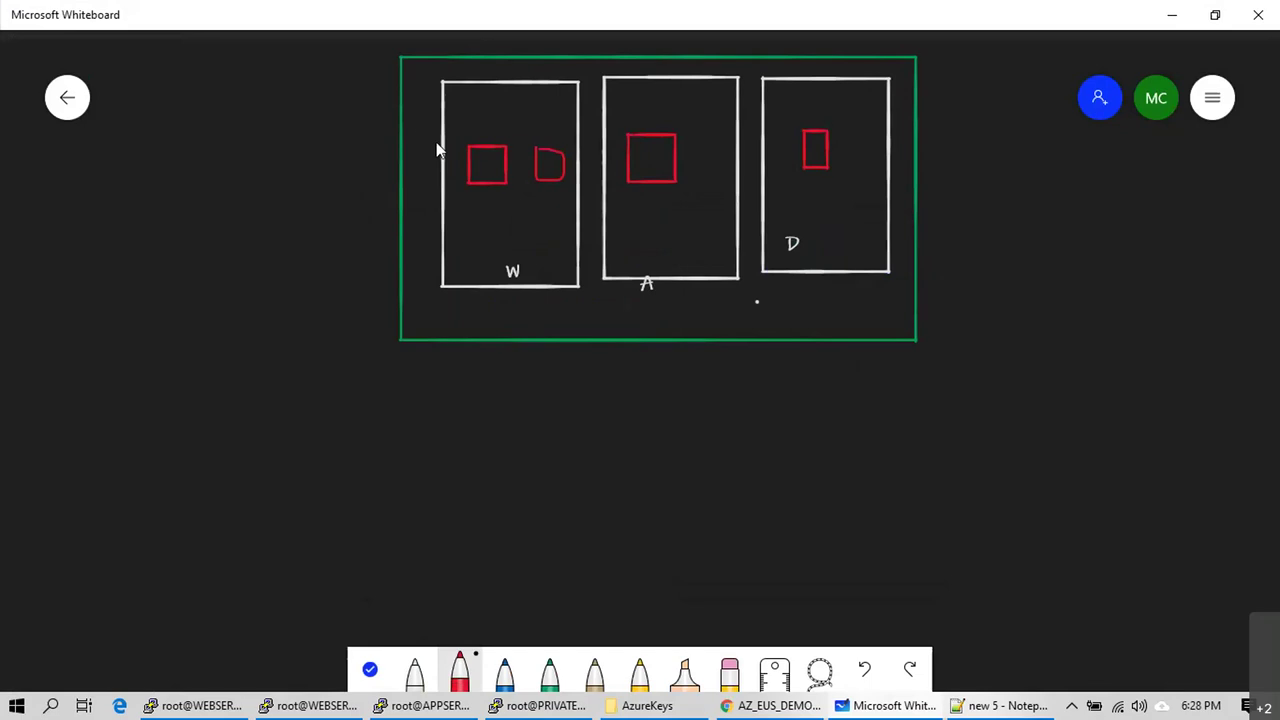
Step: Draw four red circles on the green rectangle's outer edge and connect each one to a machine box with a red line
left_click_drag(403, 113, 409, 194)
mouse_move(399, 221)
left_mouse_down()
mouse_move(411, 228)
mouse_move(410, 217)
left_mouse_up()
mouse_move(410, 122)
left_mouse_down()
mouse_move(470, 158)
mouse_move(453, 196)
left_mouse_up()
left_click_drag(530, 202, 543, 176)
left_click_drag(404, 206, 556, 232)
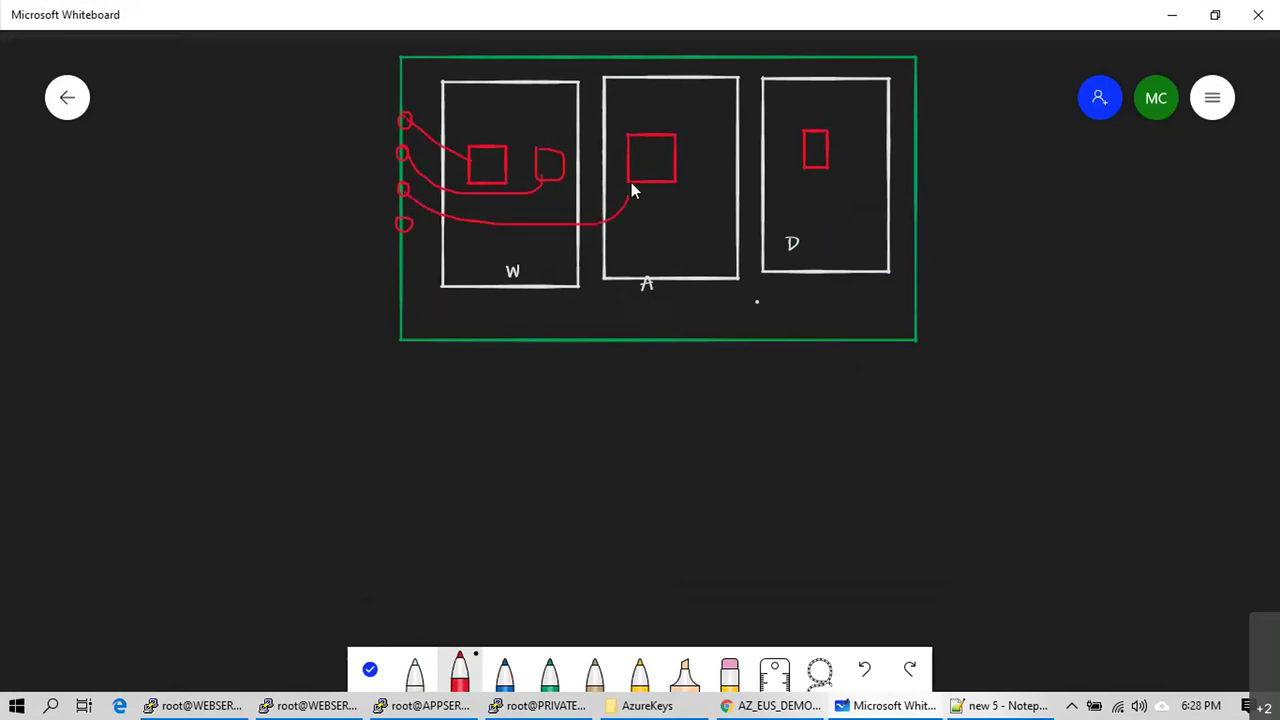
mouse_move(405, 232)
left_mouse_down()
mouse_move(423, 275)
mouse_move(562, 320)
mouse_move(737, 293)
mouse_move(787, 190)
left_mouse_up()
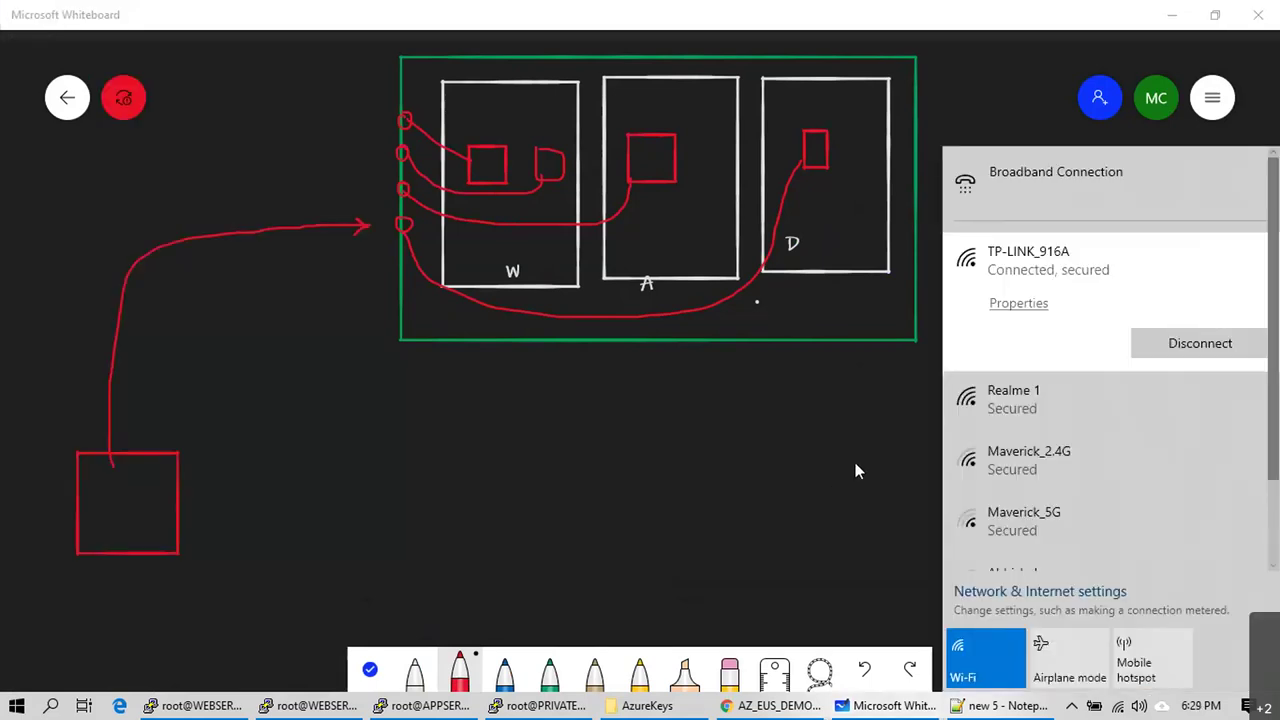
Step: Look through the list of available Wi-Fi networks and close it without connecting to another one
left_click(840, 425)
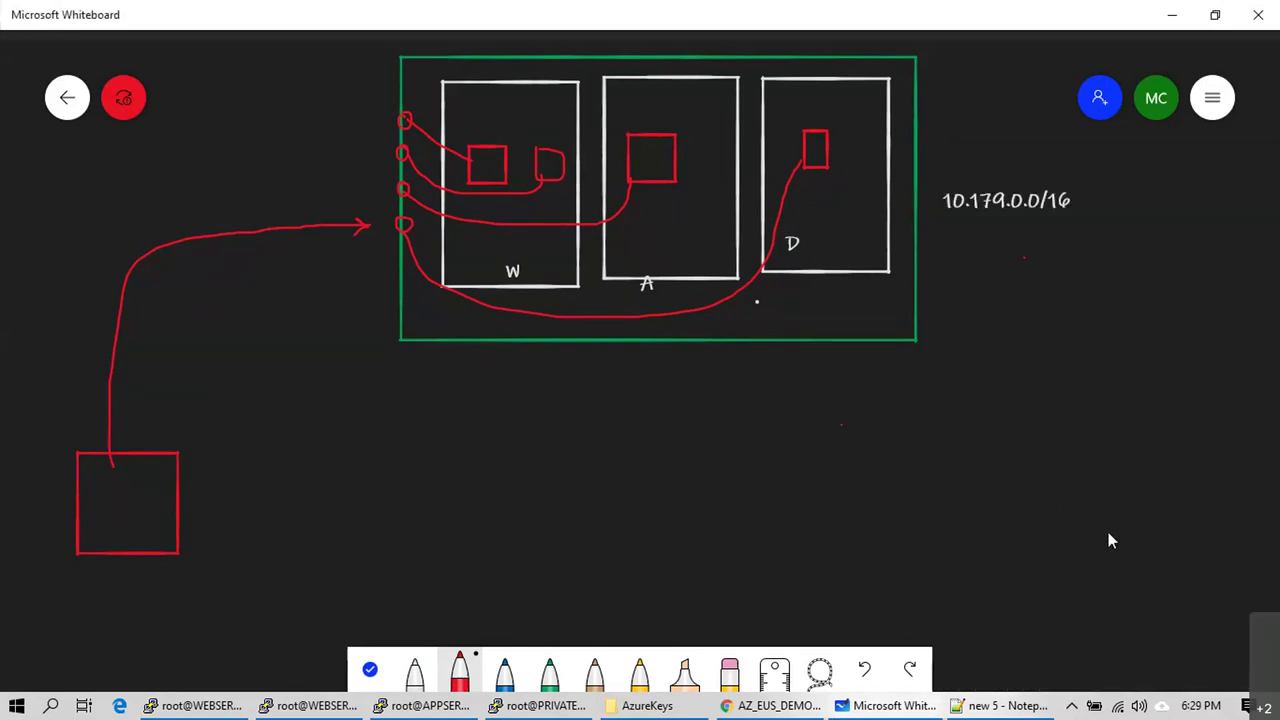
left_click(1117, 706)
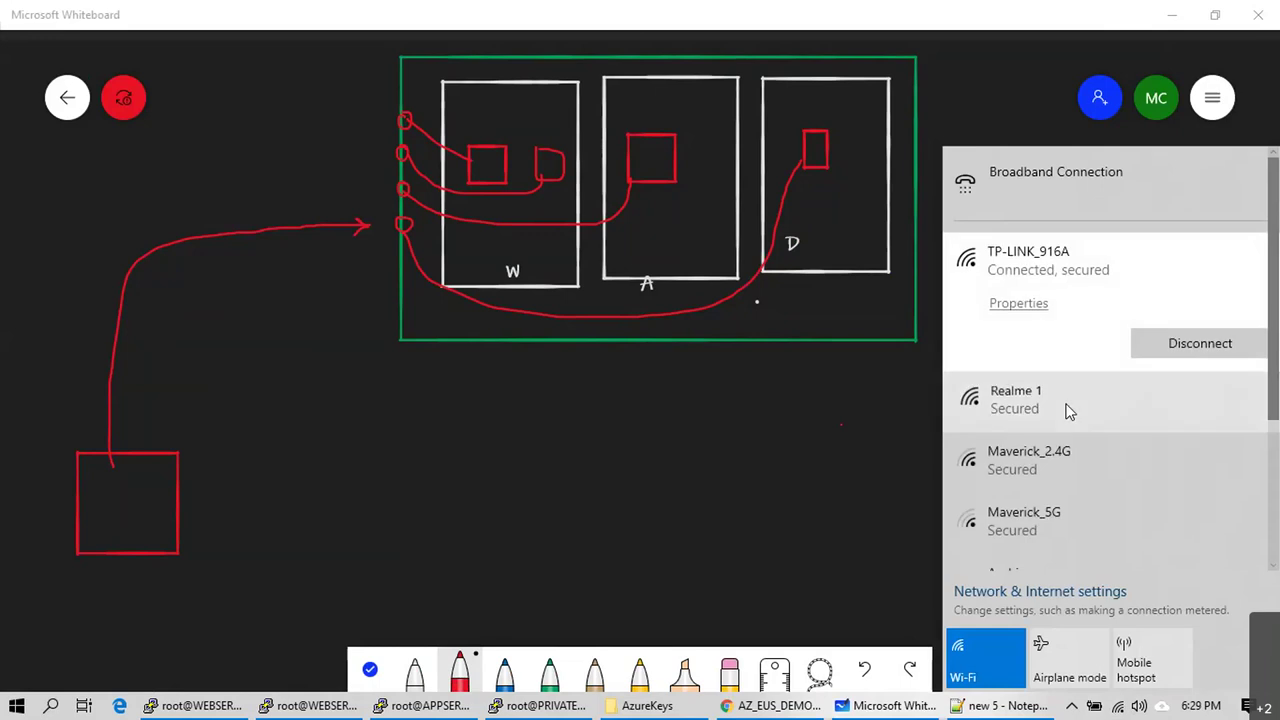
left_click(1030, 400)
left_click(1046, 528)
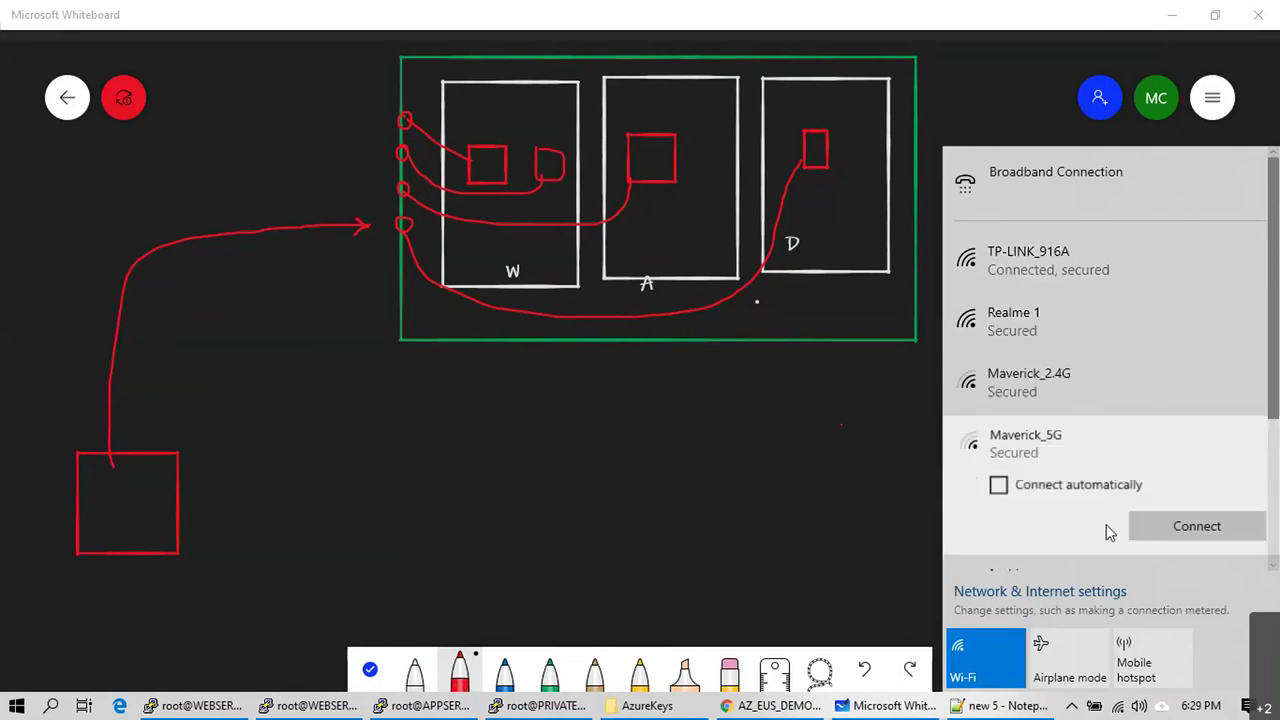
left_click(787, 449)
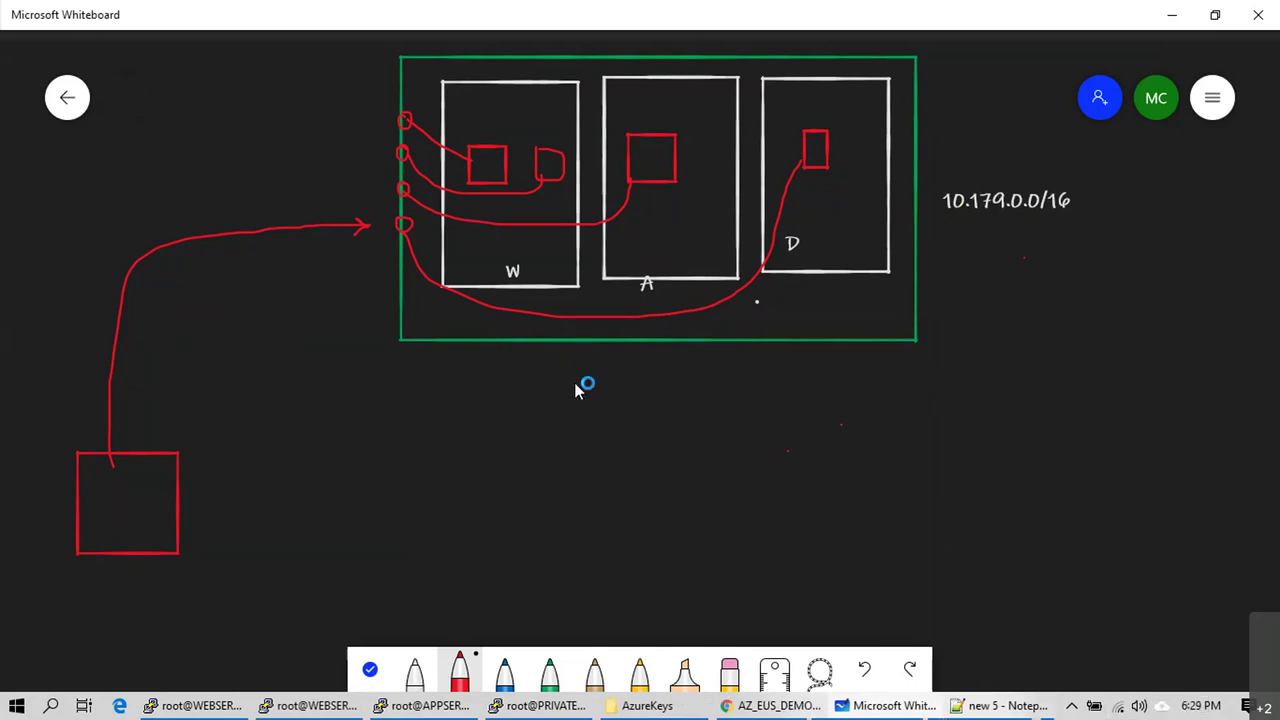
Step: Switch to the inactive WEBSERVER1 session in PuTTY, view its session commands and return to the whiteboard
left_click(200, 708)
left_click(751, 423)
right_click(257, 19)
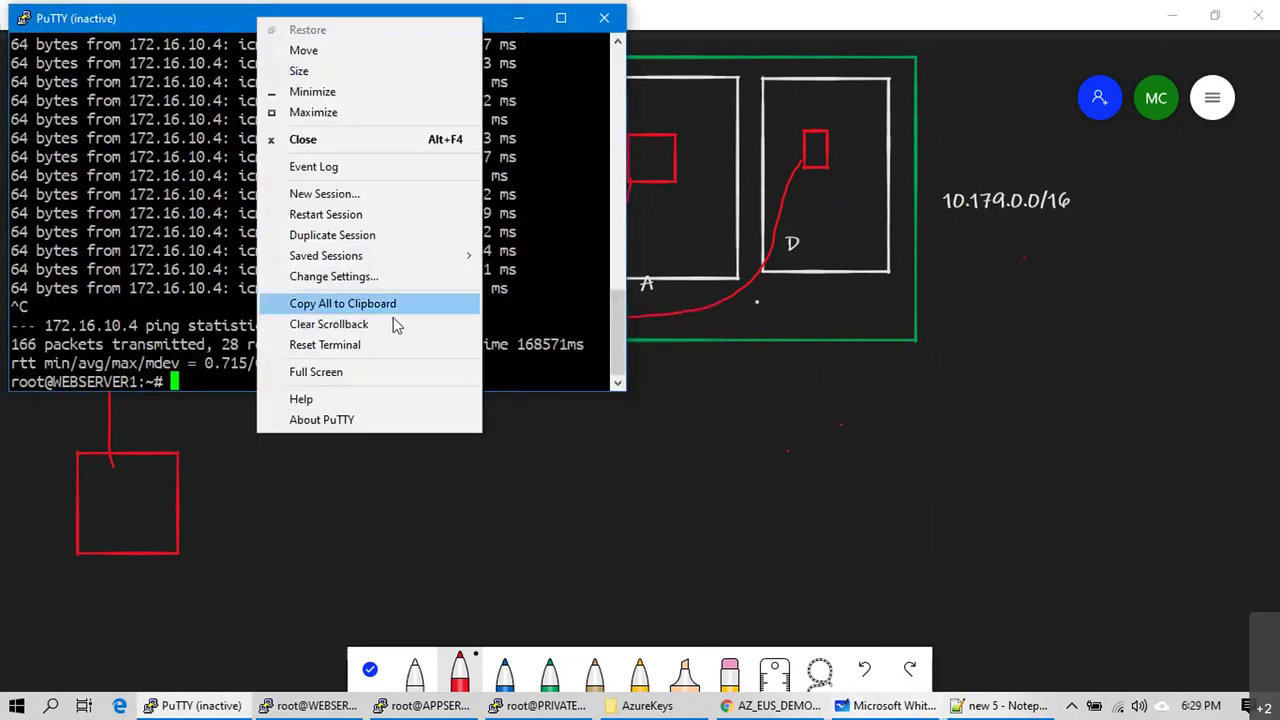
left_click(849, 527)
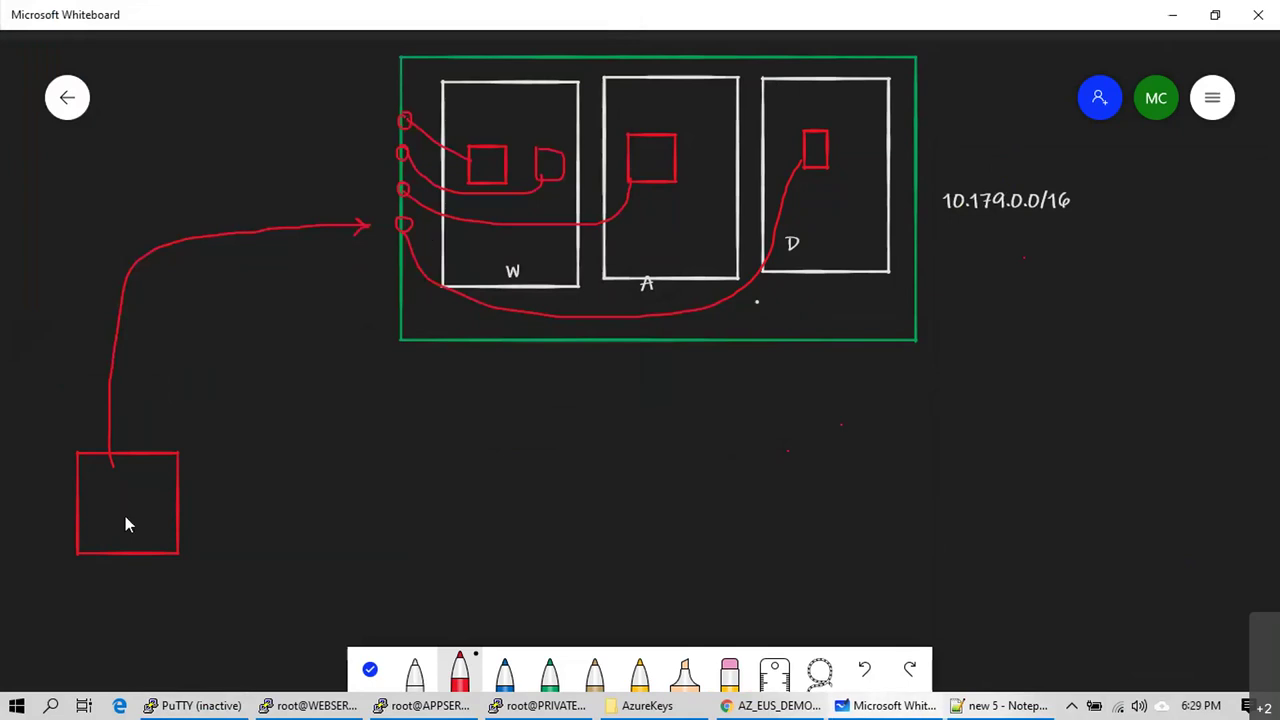
Step: Mark the separate red box with L, and draw a wide red rectangle below the green one with two red boxes inside
left_click_drag(104, 506, 117, 516)
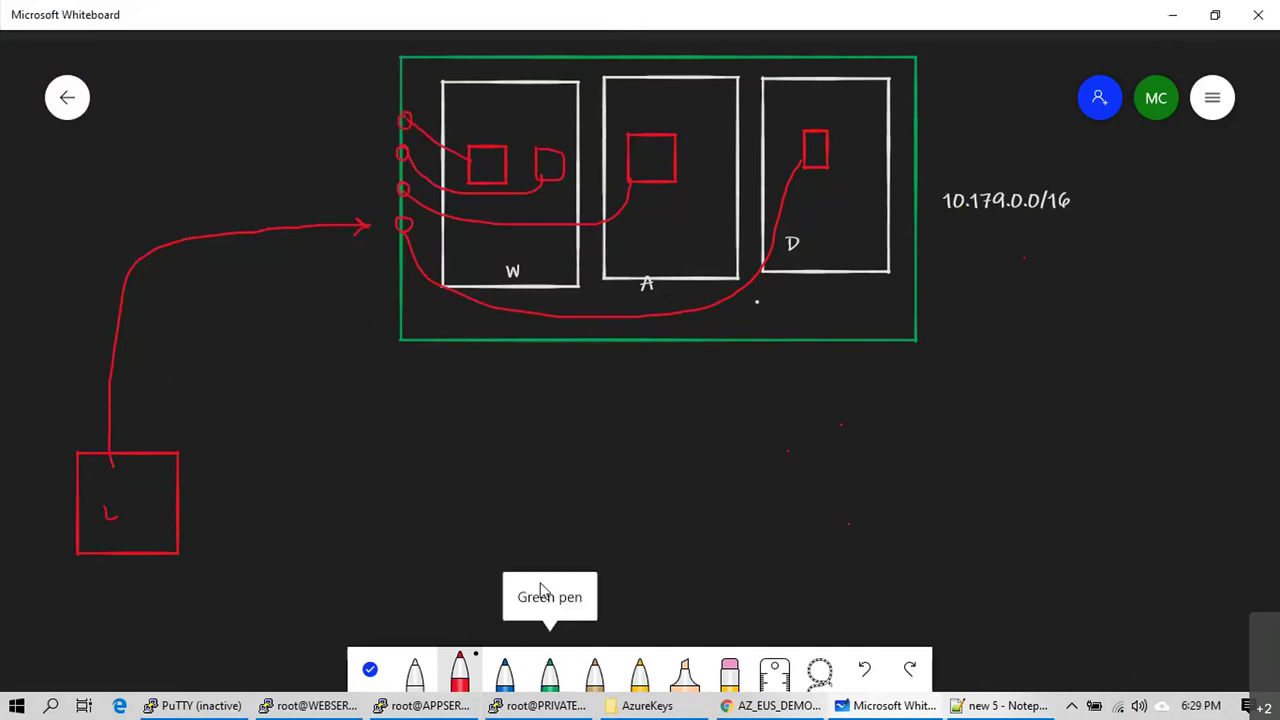
left_click(549, 672)
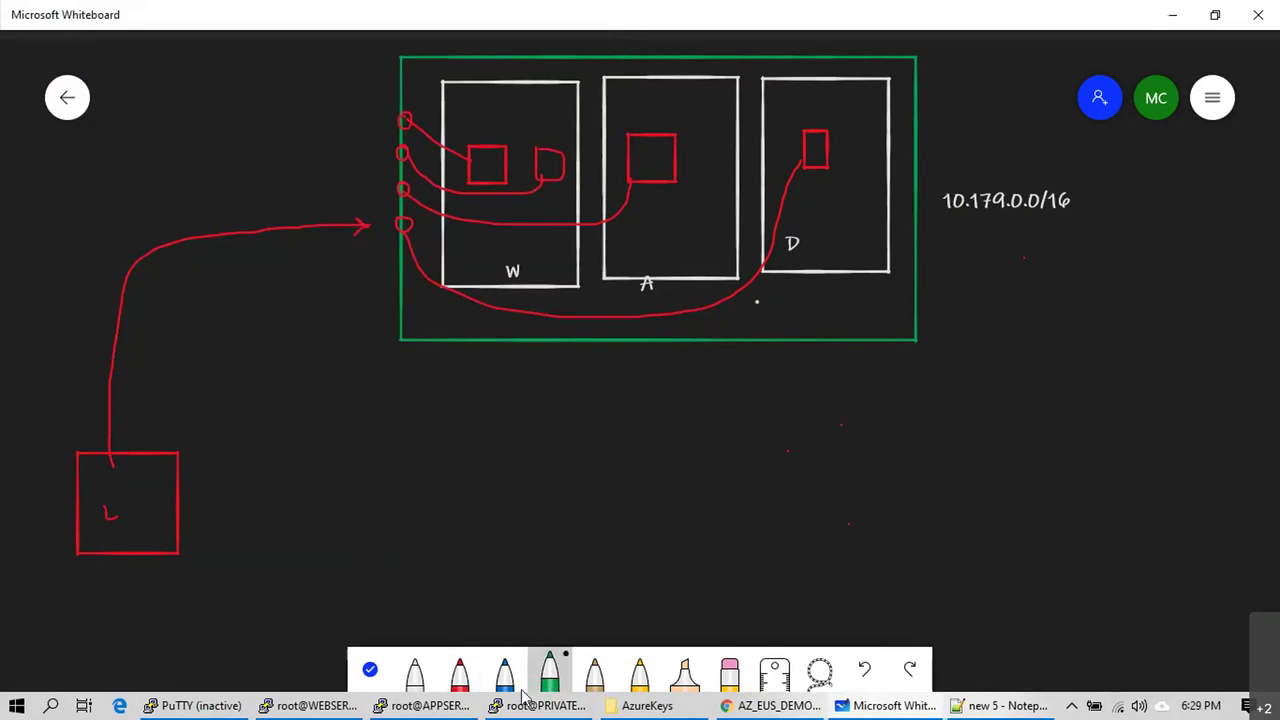
left_click(459, 680)
mouse_move(410, 408)
left_mouse_down()
mouse_move(405, 586)
mouse_move(843, 615)
mouse_move(914, 521)
mouse_move(914, 408)
mouse_move(412, 409)
left_mouse_up()
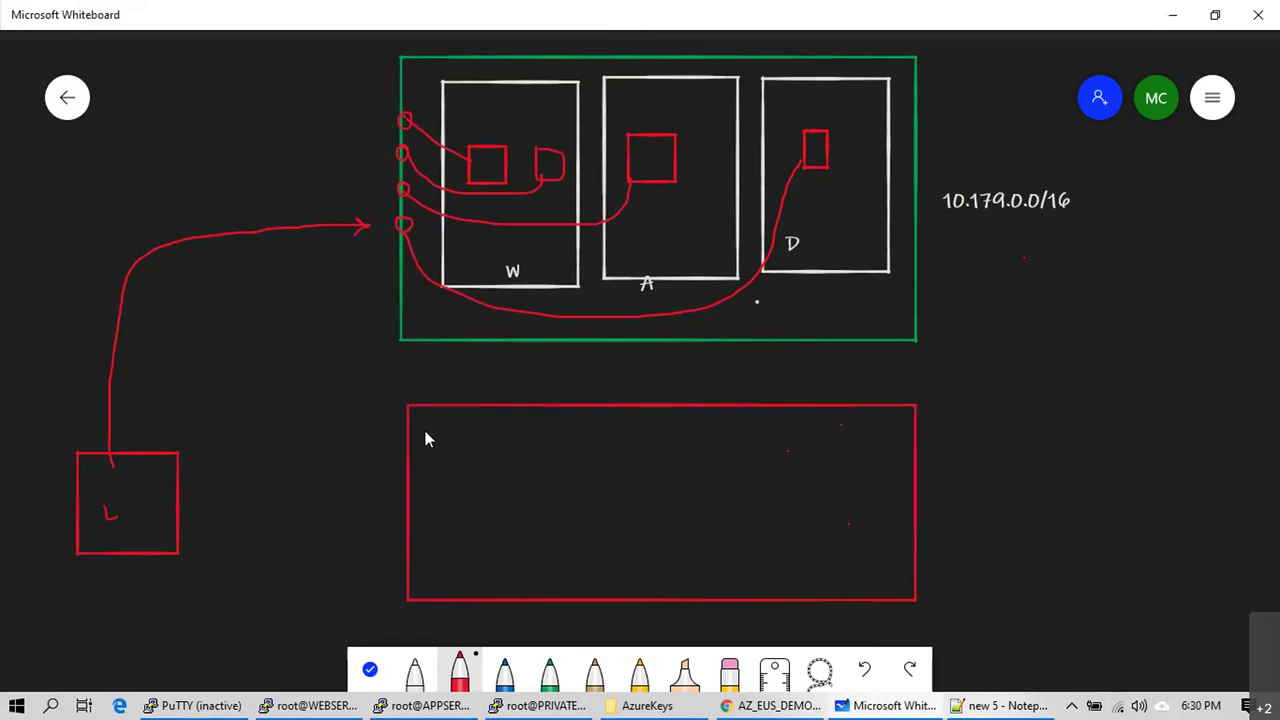
mouse_move(462, 526)
left_mouse_down()
mouse_move(501, 563)
mouse_move(562, 497)
mouse_move(562, 446)
mouse_move(458, 443)
left_mouse_up()
mouse_move(604, 444)
left_mouse_down()
mouse_move(600, 554)
mouse_move(837, 563)
mouse_move(829, 477)
mouse_move(769, 451)
mouse_move(604, 438)
left_mouse_up()
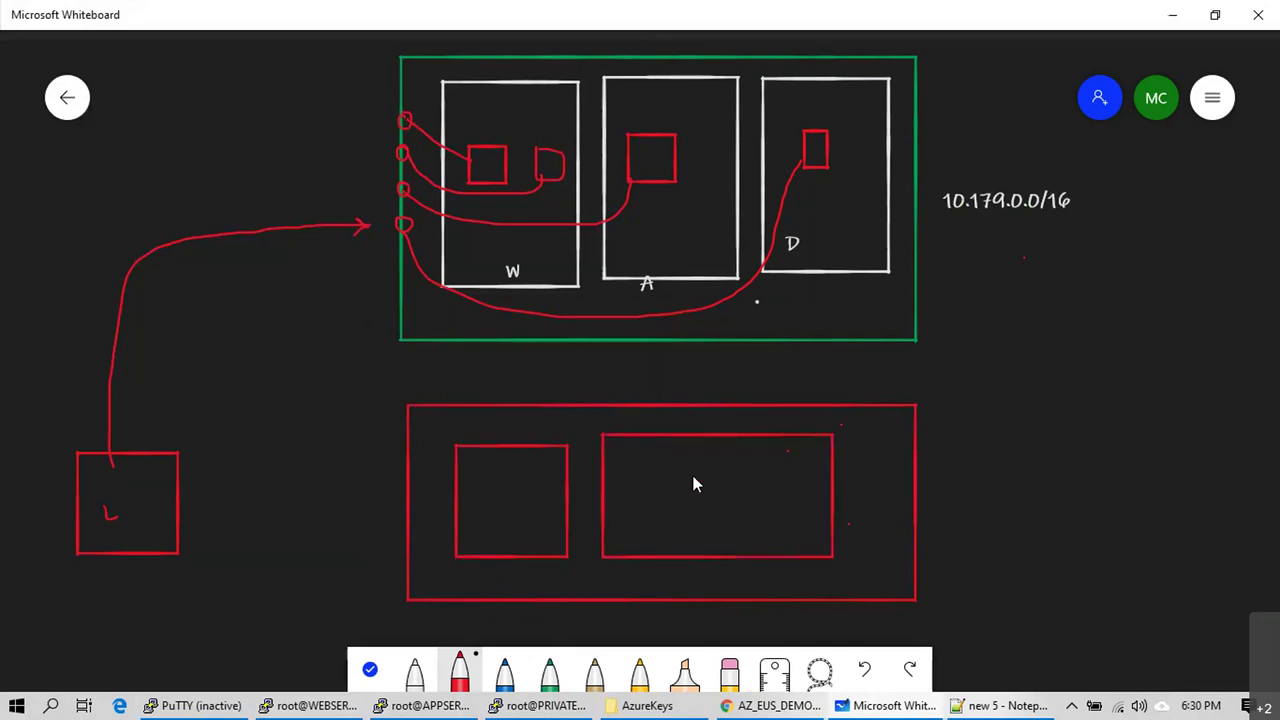
Step: Draw a tan machine box inside the wider red box and link it to a white square on the outer red rectangle's edge
left_click(594, 668)
mouse_move(770, 511)
left_mouse_down()
mouse_move(731, 471)
mouse_move(711, 470)
left_mouse_up()
left_click(1240, 507)
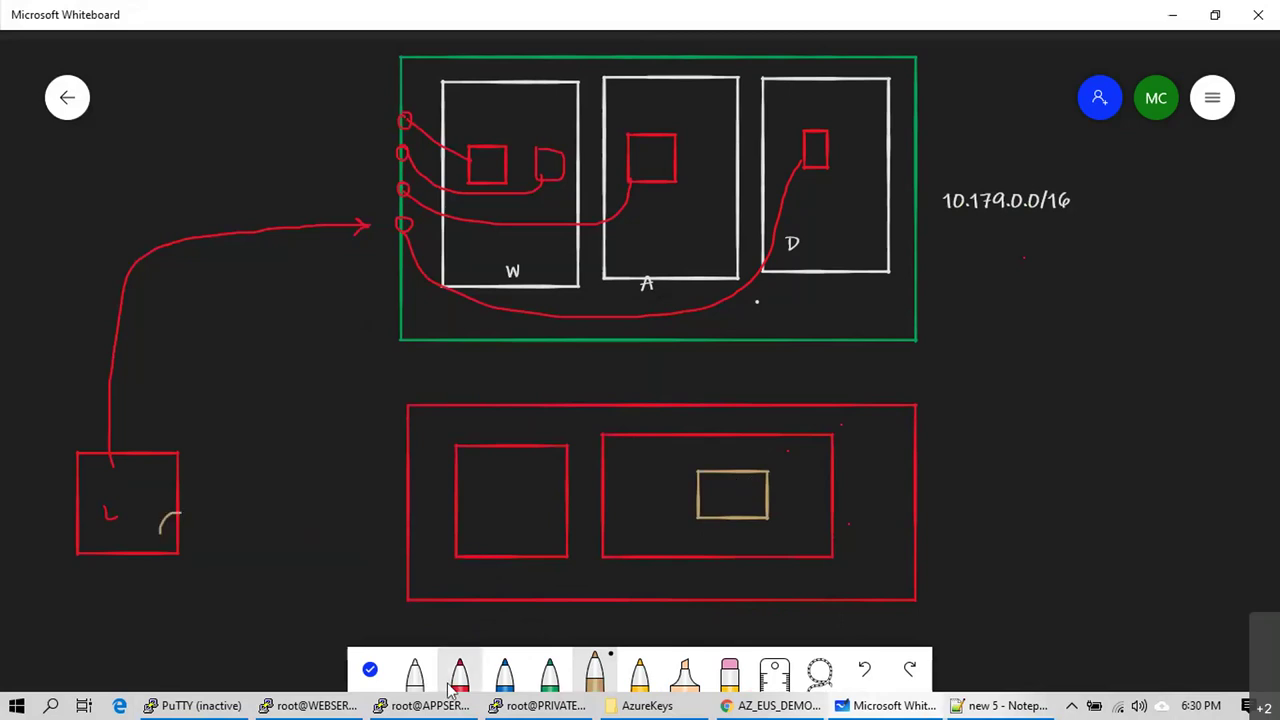
left_click(415, 670)
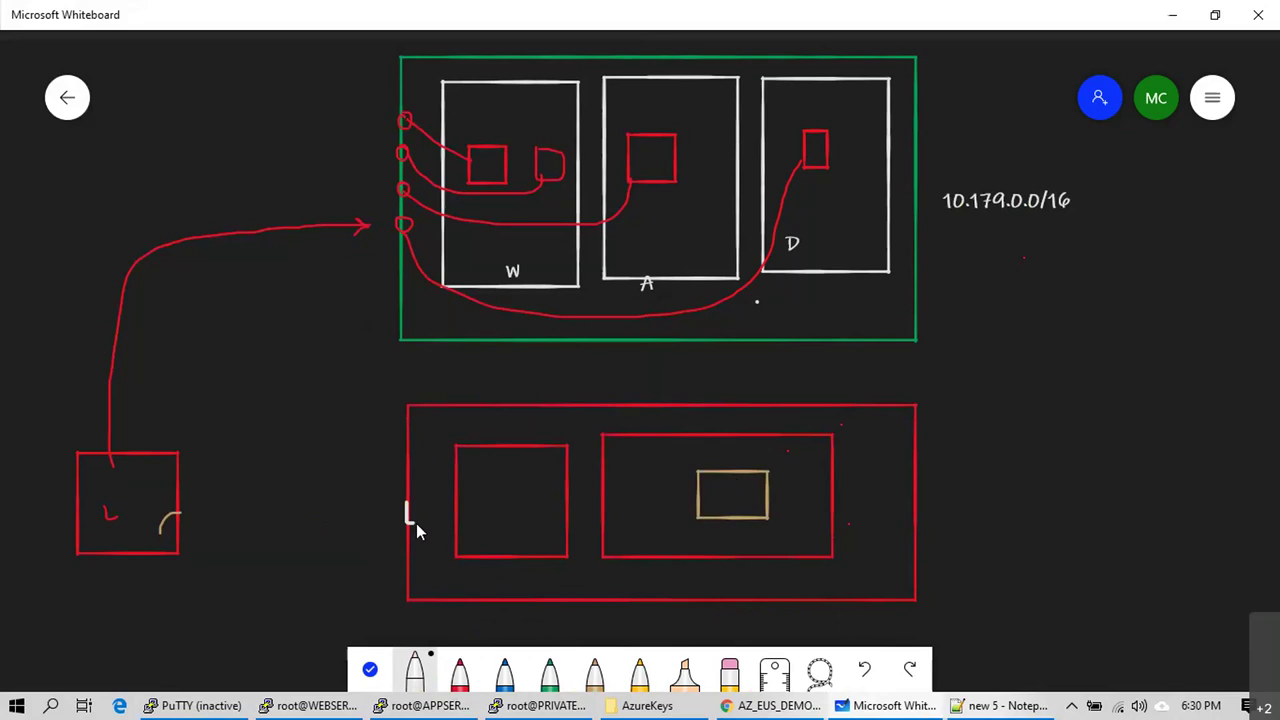
mouse_move(415, 517)
left_mouse_down()
mouse_move(423, 562)
mouse_move(580, 572)
mouse_move(698, 502)
left_mouse_up()
Step: Add the text label 172.16.0.0/16 beside the large red rectangle
right_click(954, 512)
left_click(957, 446)
type("172.16.")
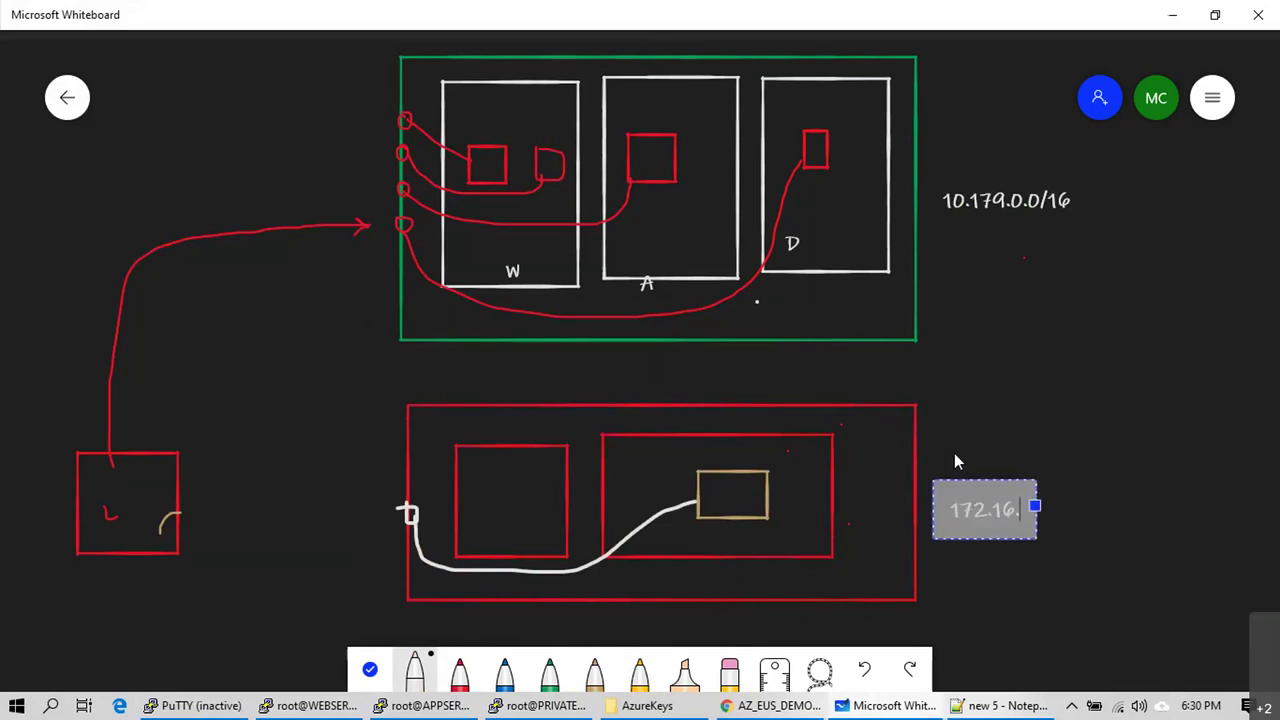
type("0.0/1")
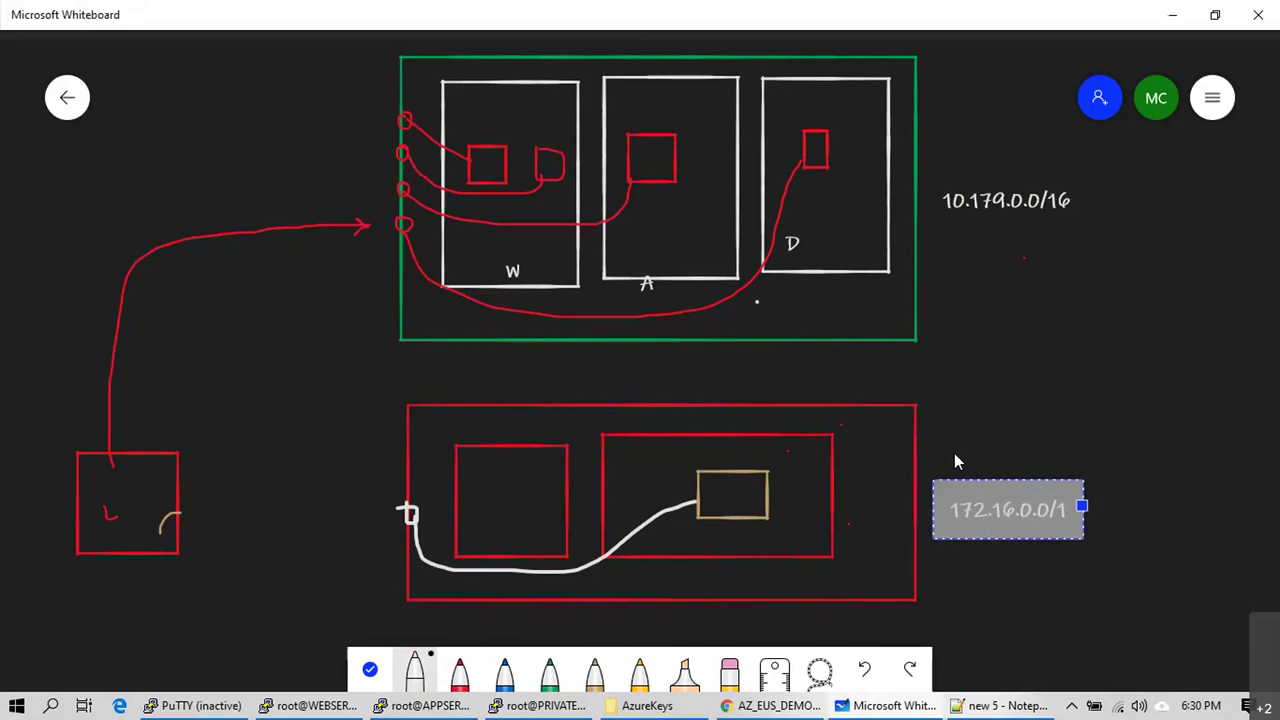
type("6")
left_click(1057, 453)
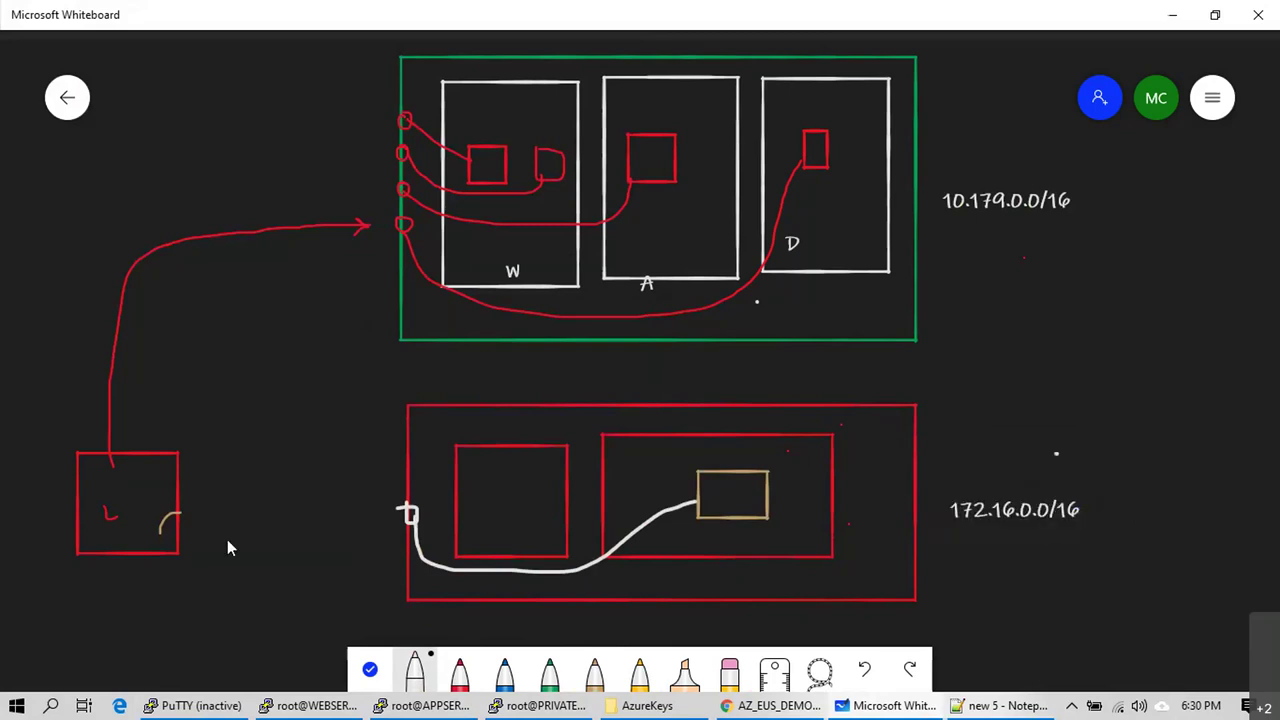
Step: Draw a white arrow from the L box to the white square, and a short white link between the green and red rectangles
mouse_move(163, 540)
left_mouse_down()
mouse_move(203, 517)
mouse_move(371, 525)
left_mouse_up()
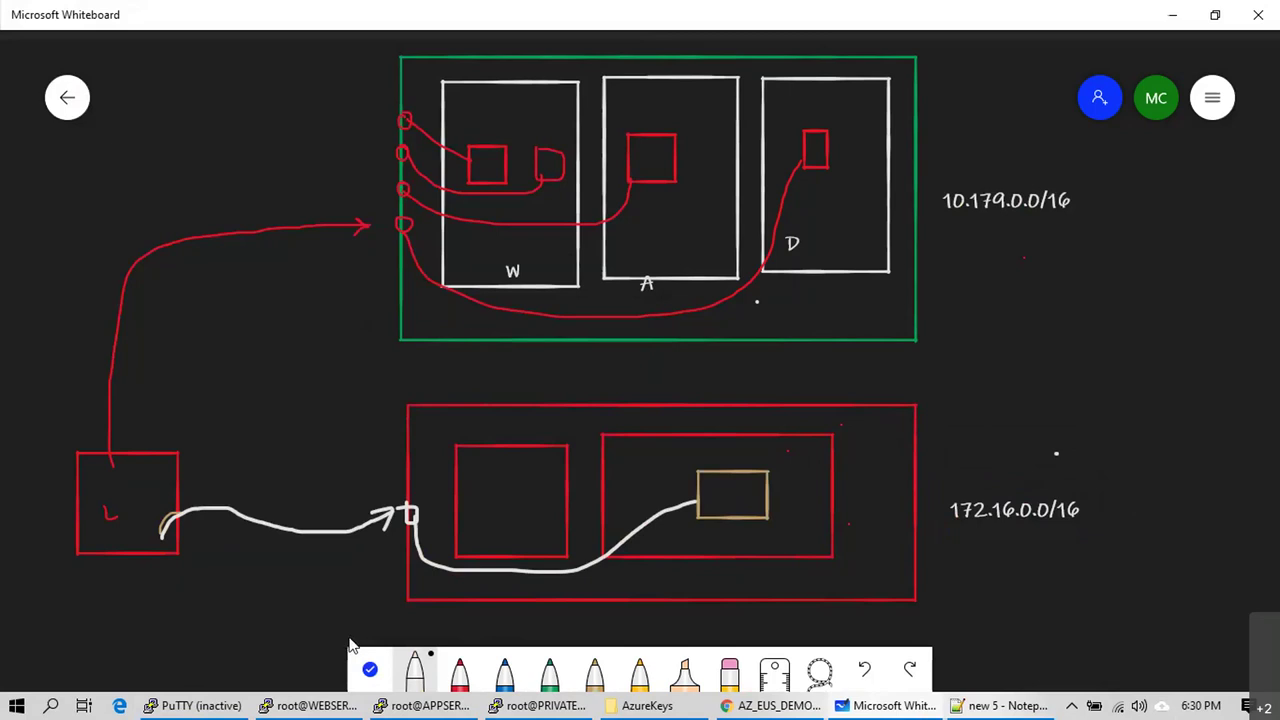
left_click(415, 668)
left_click(487, 169)
left_click(725, 346)
left_click_drag(725, 346, 729, 388)
Step: Trace a white line from the first W machine through the link to the tan box, and undo it
mouse_move(487, 172)
left_mouse_down()
mouse_move(508, 272)
mouse_move(704, 330)
mouse_move(724, 348)
mouse_move(730, 490)
left_mouse_up()
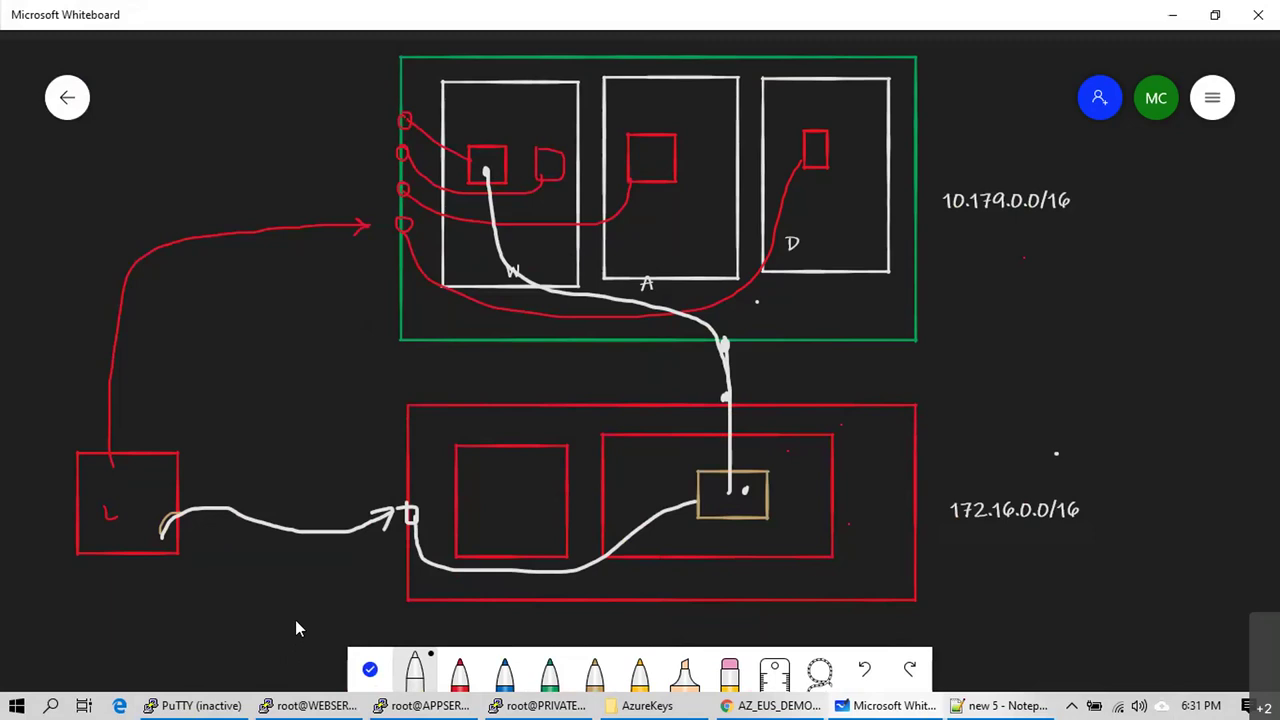
key("ctrl+z")
key("ctrl+z")
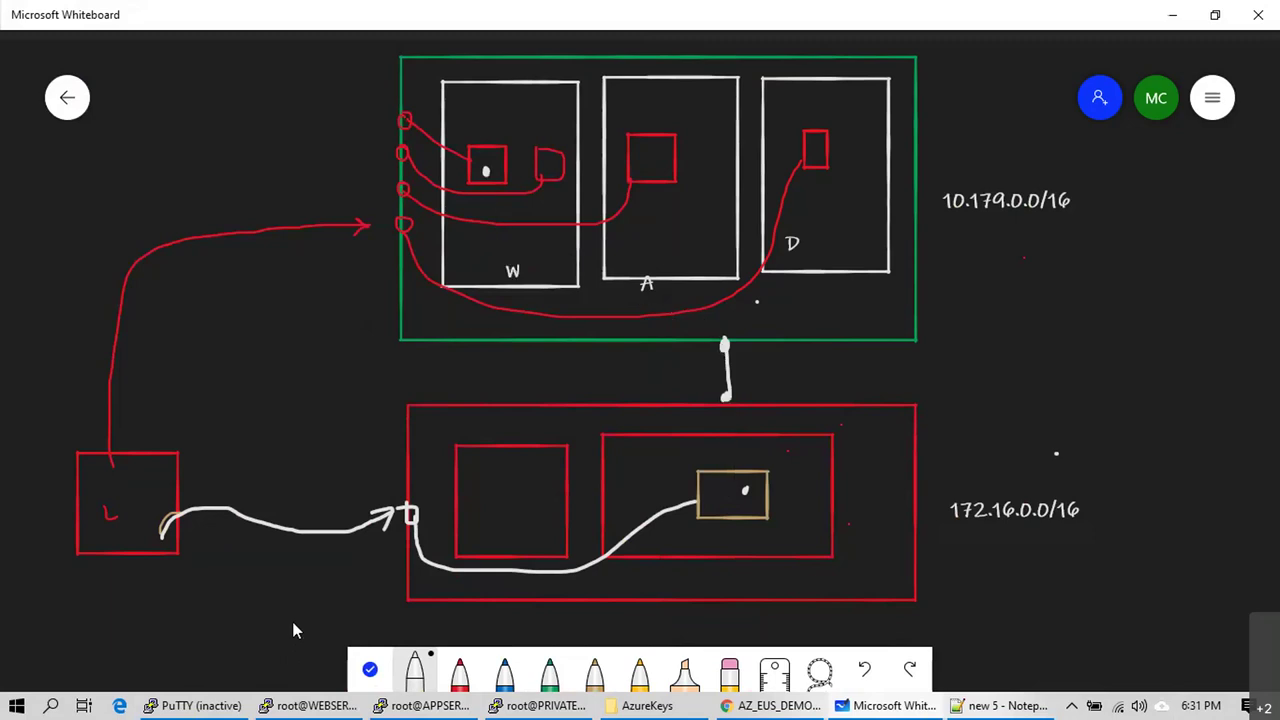
Step: Delete the red arrow, both head and curve, that runs from the L box to the green rectangle
left_click(819, 668)
mouse_move(36, 164)
left_mouse_down()
mouse_move(323, 203)
mouse_move(371, 283)
mouse_move(378, 434)
left_mouse_up()
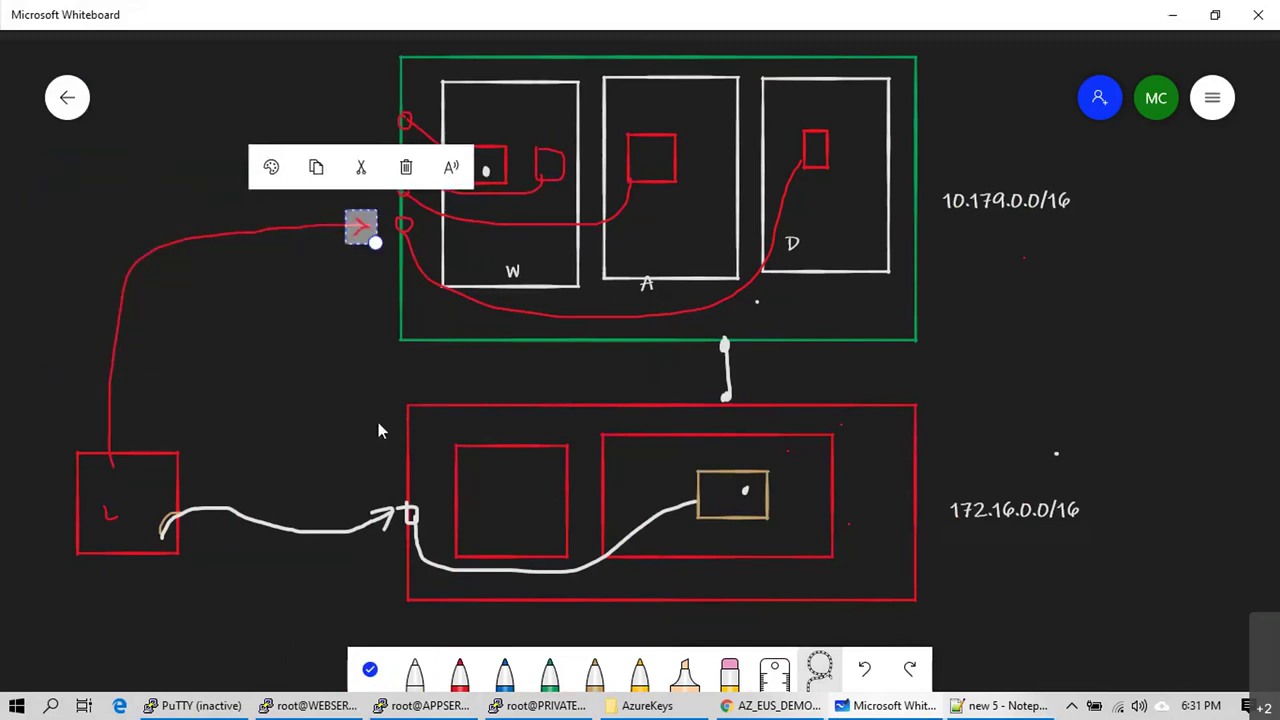
key("Delete")
left_click(288, 224)
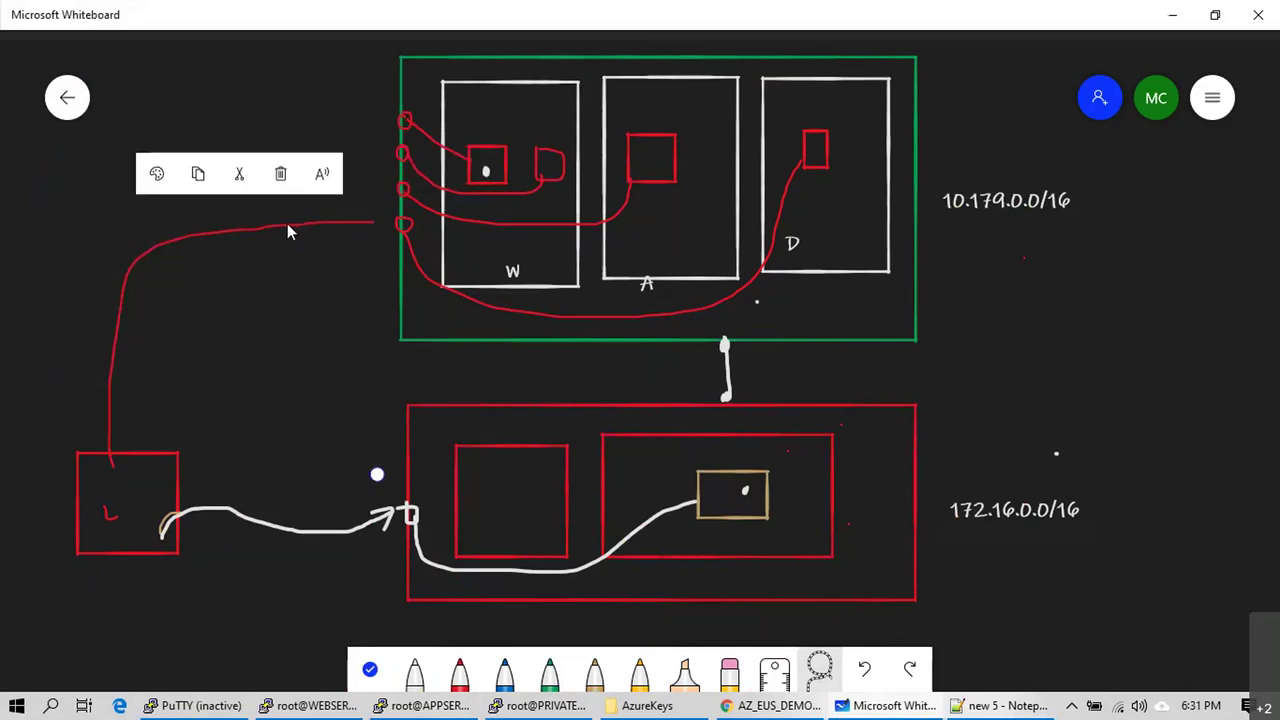
key("Delete")
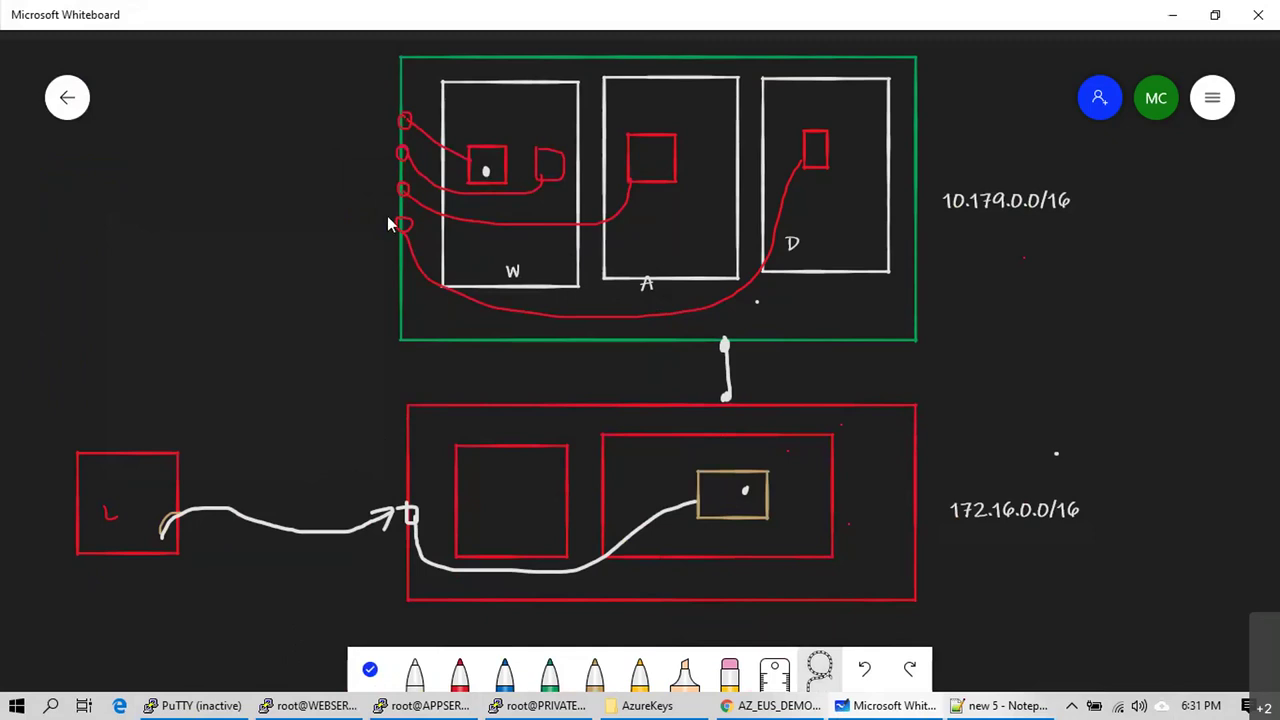
Step: Delete the four red circles on the green rectangle's edge and the red lines connecting them to the machine boxes
left_click(404, 124)
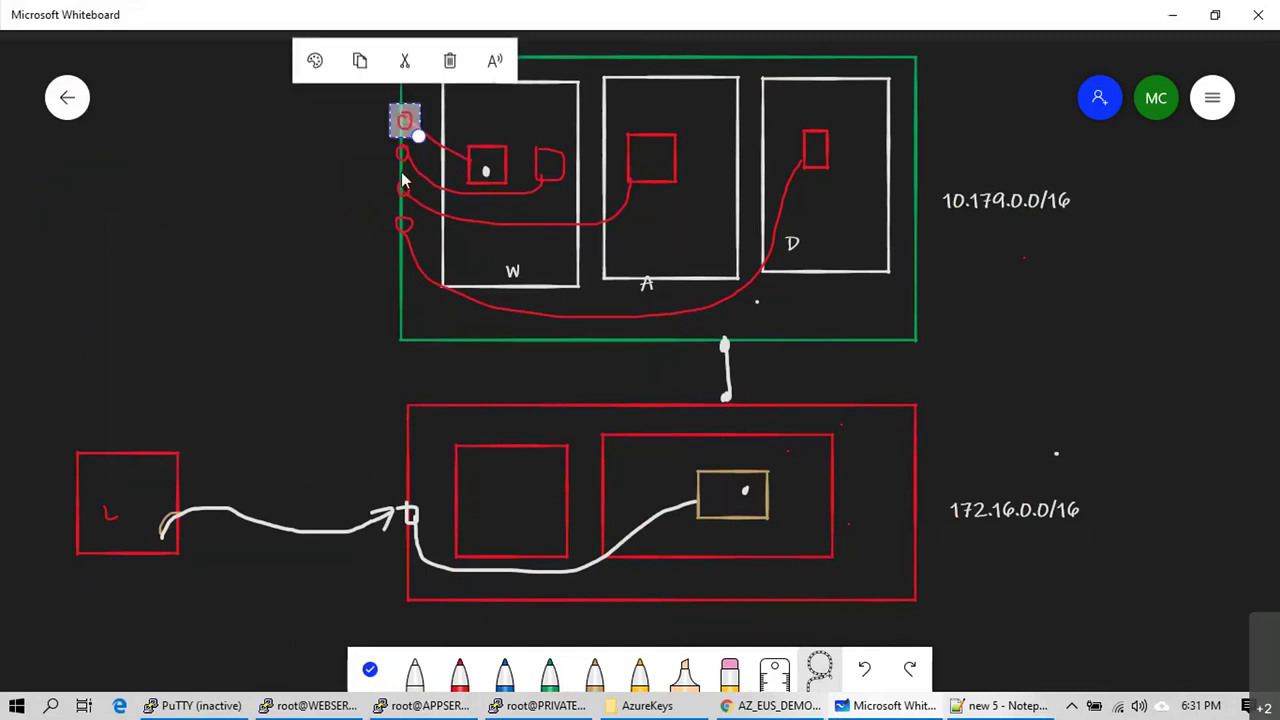
key("Delete")
left_click(400, 160)
key("Delete")
left_click(405, 226)
key("Delete")
left_click(413, 232)
key("Delete")
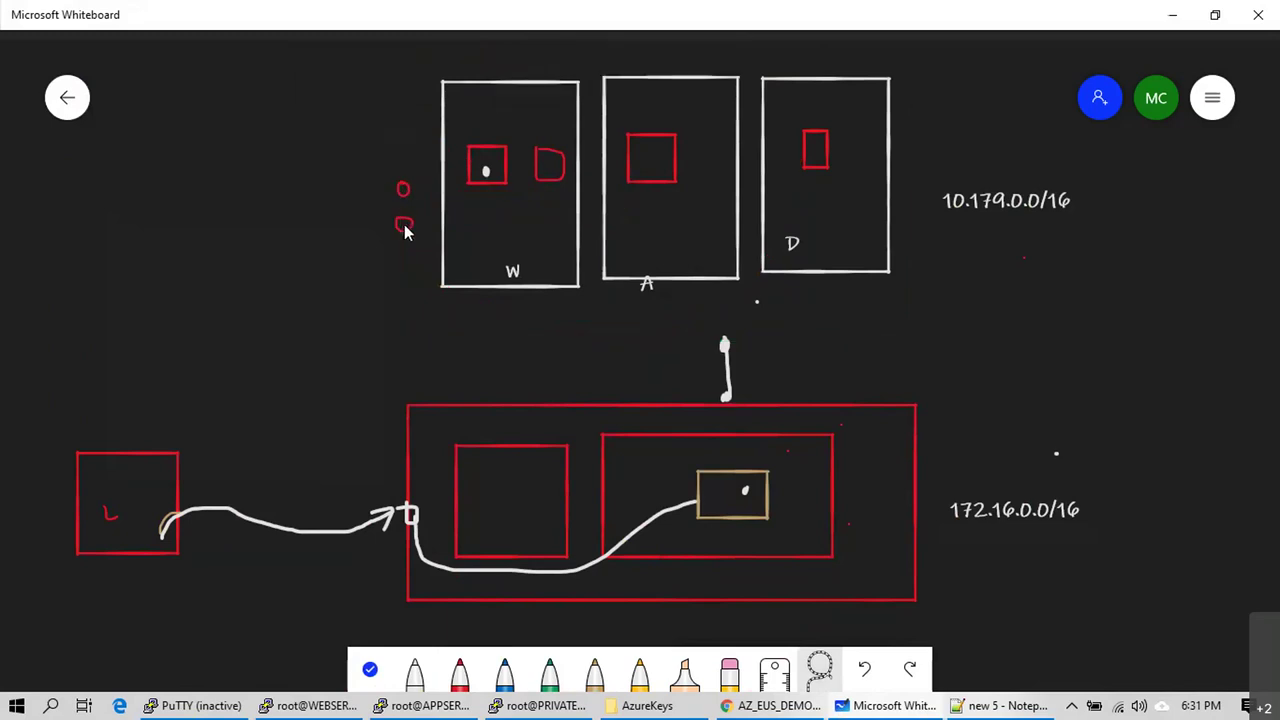
key("ctrl+z")
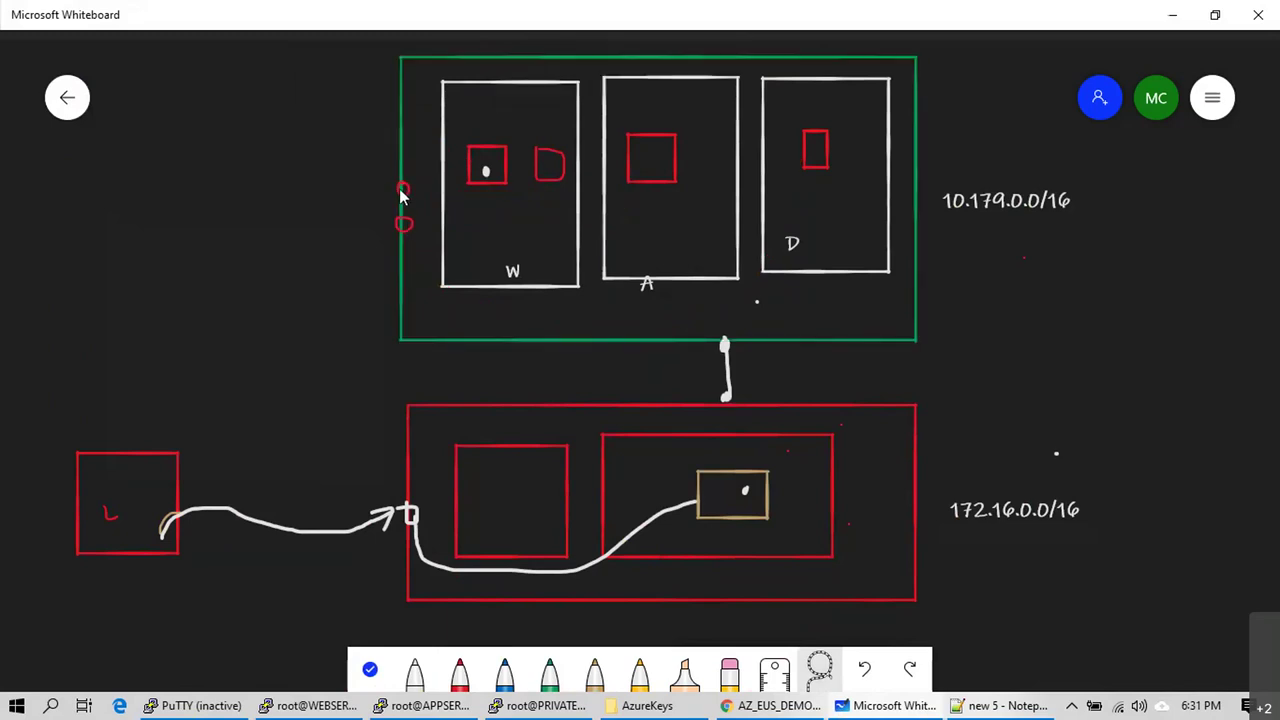
left_click(404, 191)
key("Delete")
left_click(405, 225)
key("Delete")
Step: Add the text label PROD beside the green rectangle's upper corner and frame it with a white box
left_click(940, 78)
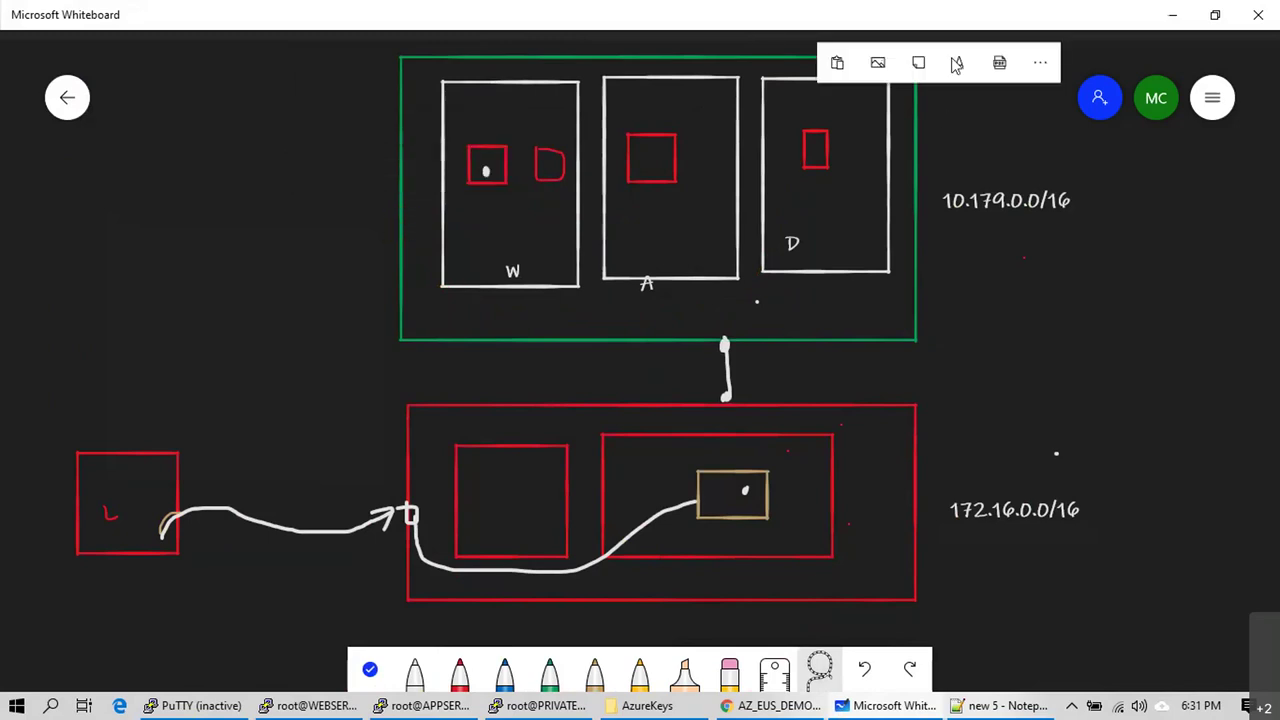
left_click(966, 52)
type("PROD")
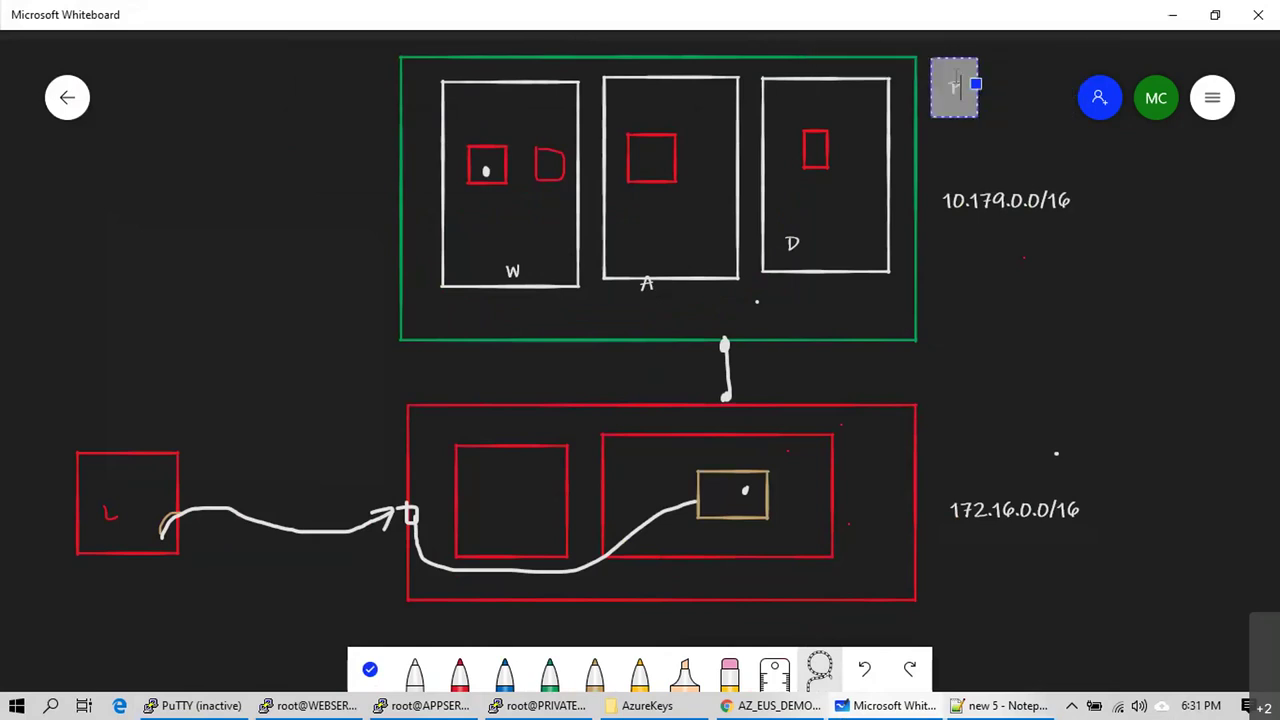
left_click(995, 252)
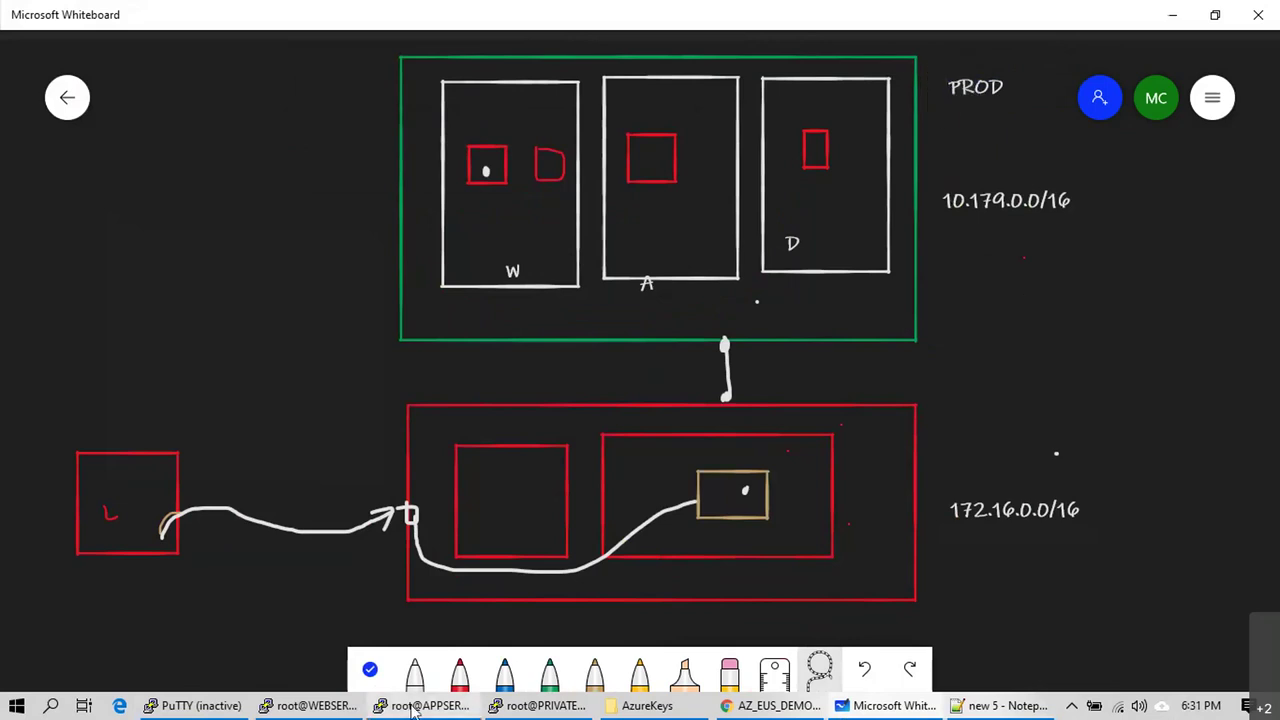
left_click(415, 670)
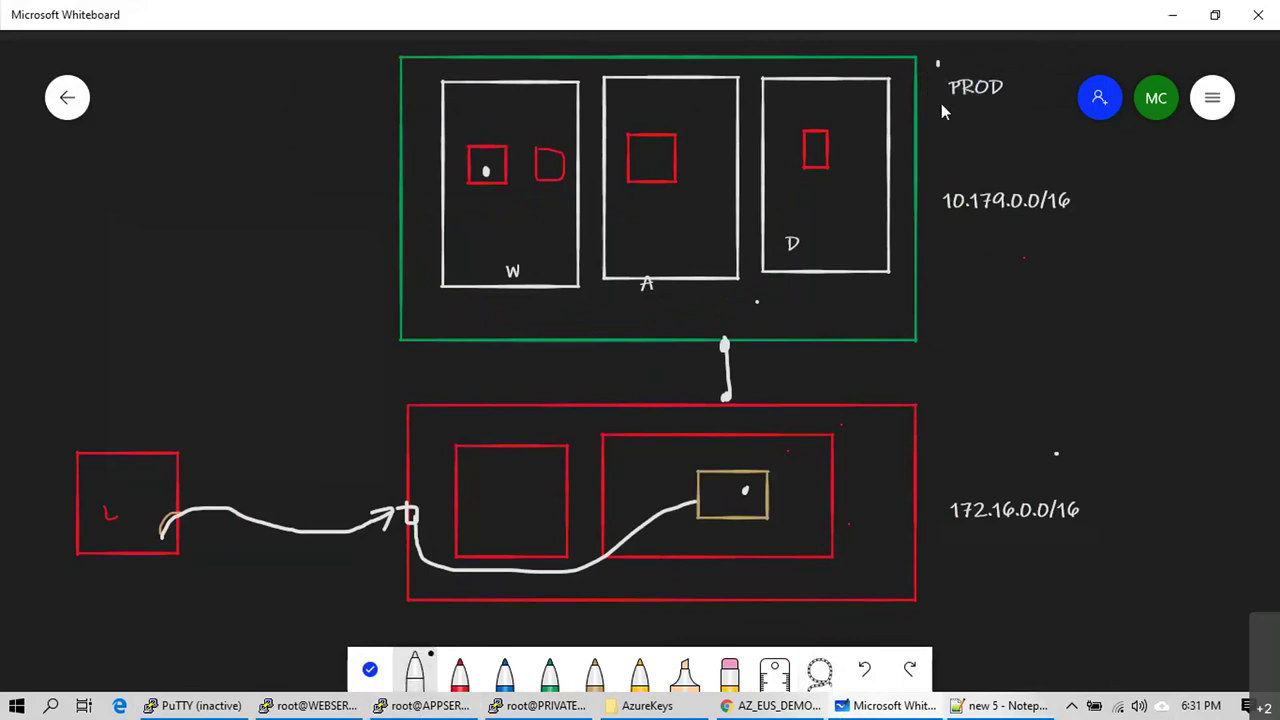
mouse_move(1007, 100)
left_mouse_down()
mouse_move(1008, 60)
mouse_move(940, 60)
left_mouse_up()
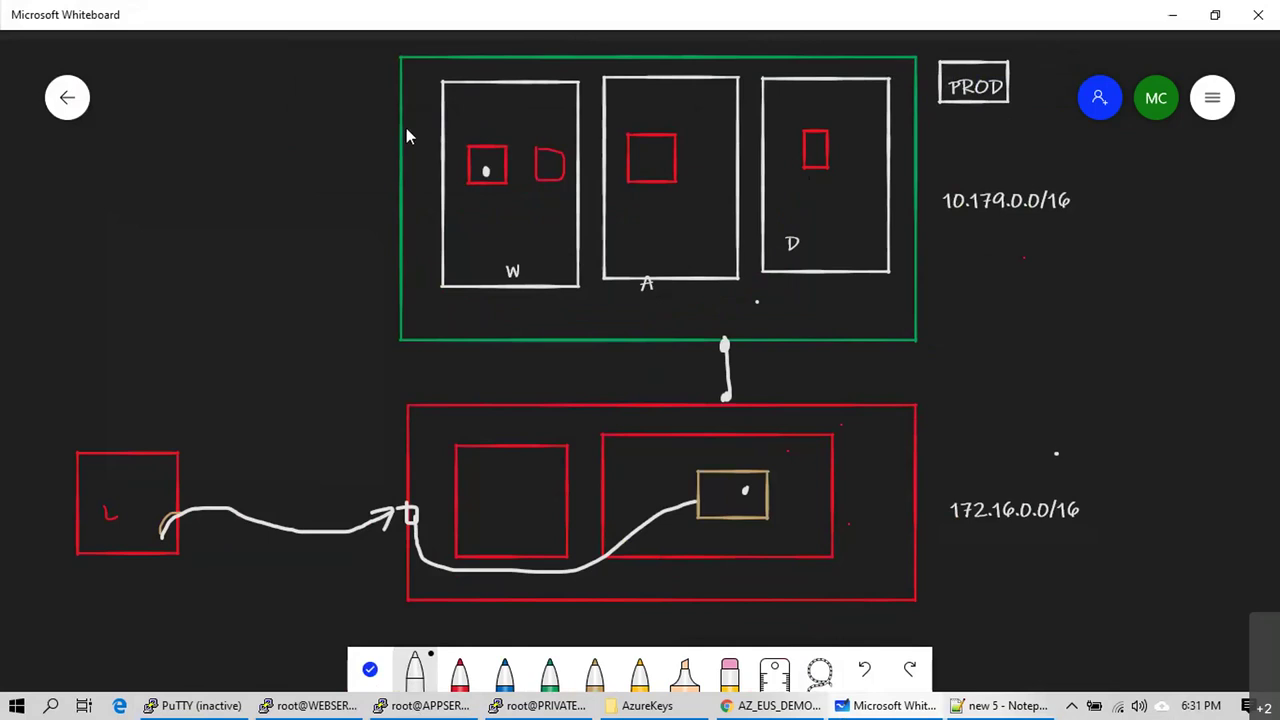
Step: Draw a white circle labelled B on the green rectangle's edge with curves to both machine boxes in subnet W
left_click_drag(408, 130, 402, 136)
mouse_move(406, 104)
left_mouse_down()
mouse_move(406, 124)
mouse_move(414, 114)
mouse_move(484, 138)
mouse_move(485, 152)
left_mouse_up()
mouse_move(404, 136)
left_mouse_down()
mouse_move(450, 212)
mouse_move(550, 210)
mouse_move(561, 185)
left_mouse_up()
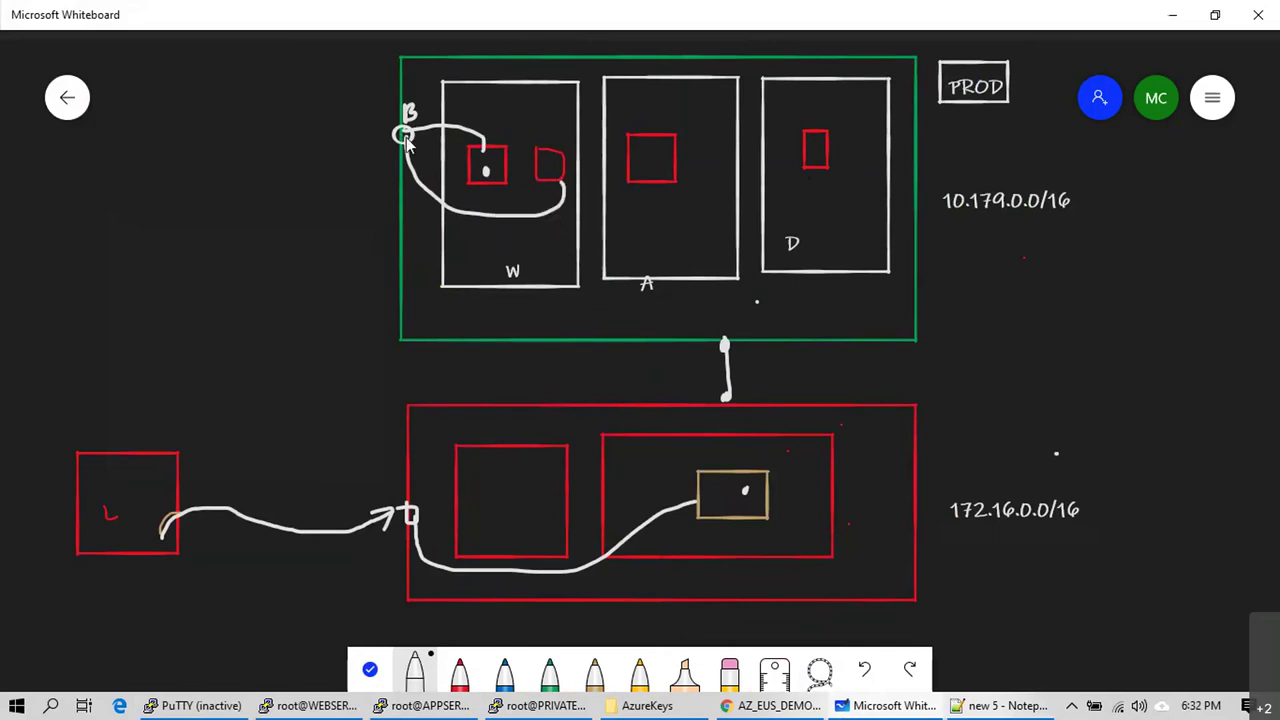
Step: Draw a small white box outside circle B and an arrow leading to it from an underlined WWW label
mouse_move(362, 144)
left_mouse_down()
mouse_move(376, 145)
mouse_move(381, 116)
mouse_move(366, 110)
left_mouse_up()
left_click_drag(190, 144, 352, 130)
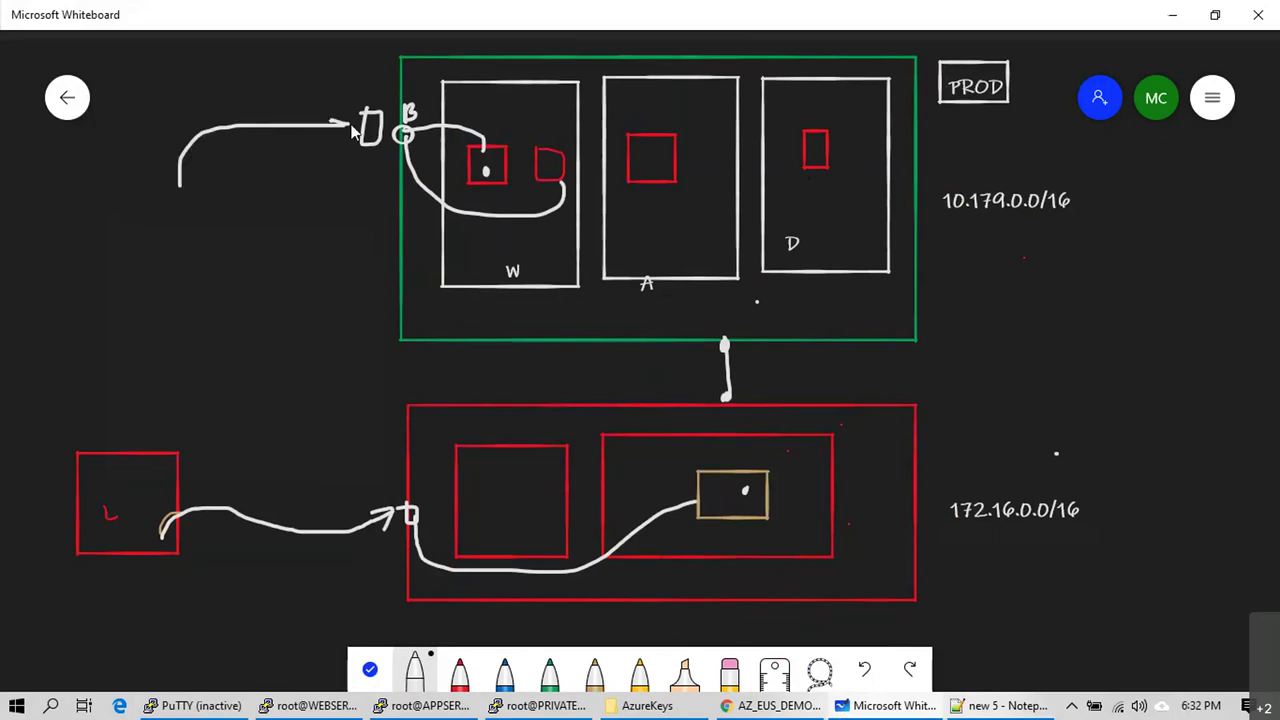
mouse_move(101, 172)
left_mouse_down()
mouse_move(137, 192)
mouse_move(166, 172)
left_mouse_up()
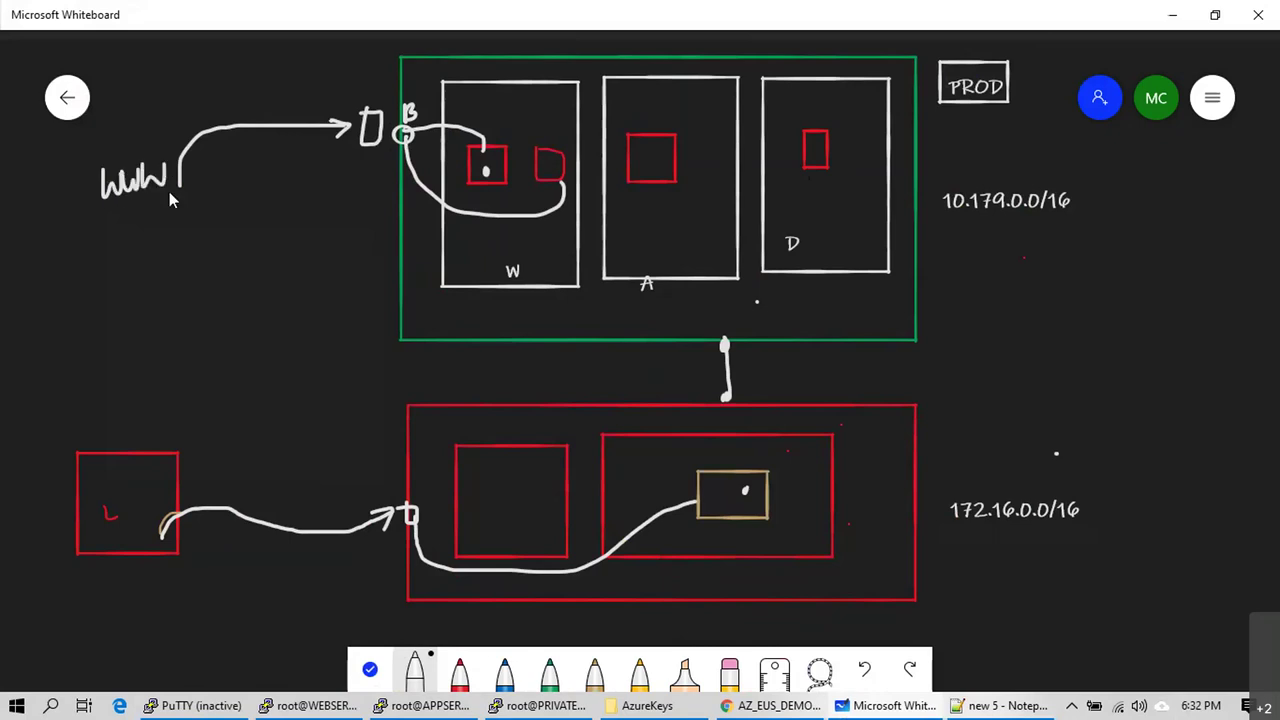
mouse_move(107, 207)
left_mouse_down()
mouse_move(182, 198)
mouse_move(225, 135)
mouse_move(336, 127)
left_mouse_up()
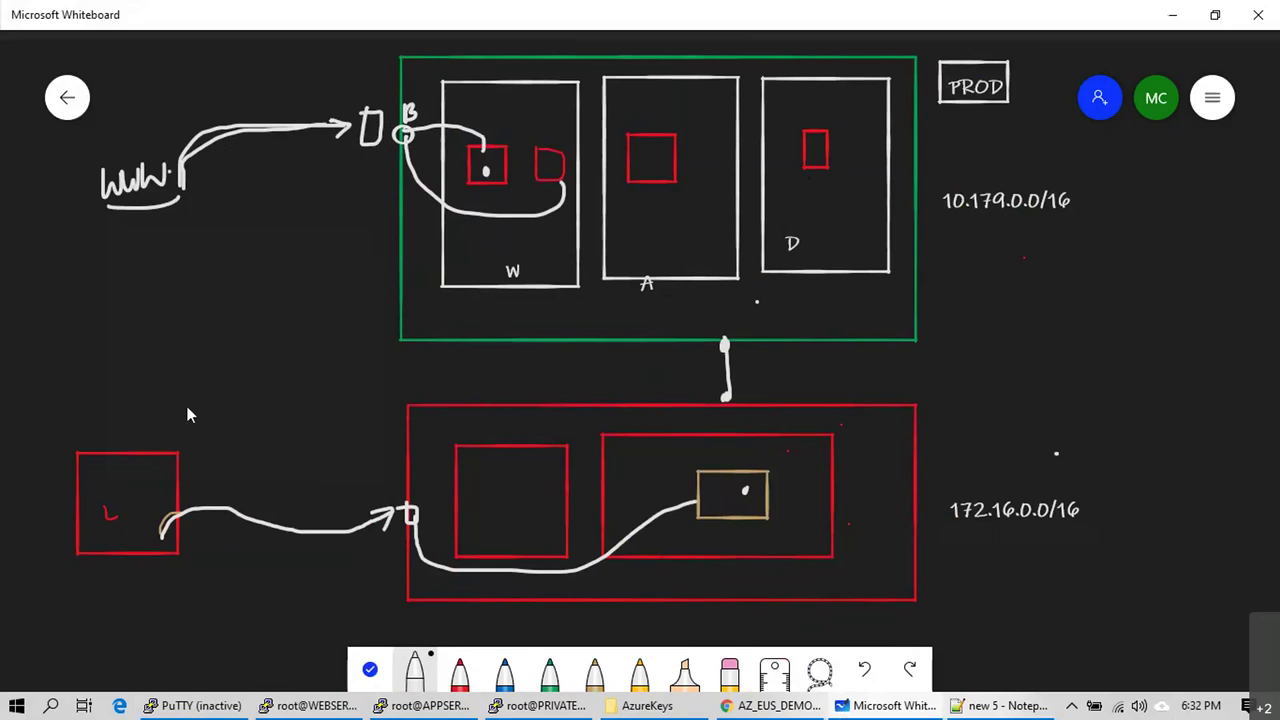
Step: Mark four white dots down the green rectangle's edge below circle B
left_click(390, 213)
left_click(397, 252)
left_click(402, 289)
left_click(395, 317)
Step: Circle the L box in white, draw a curve from it toward the green rectangle, and undo these strokes
mouse_move(92, 422)
left_mouse_down()
mouse_move(234, 566)
mouse_move(124, 445)
mouse_move(135, 400)
mouse_move(362, 273)
left_mouse_up()
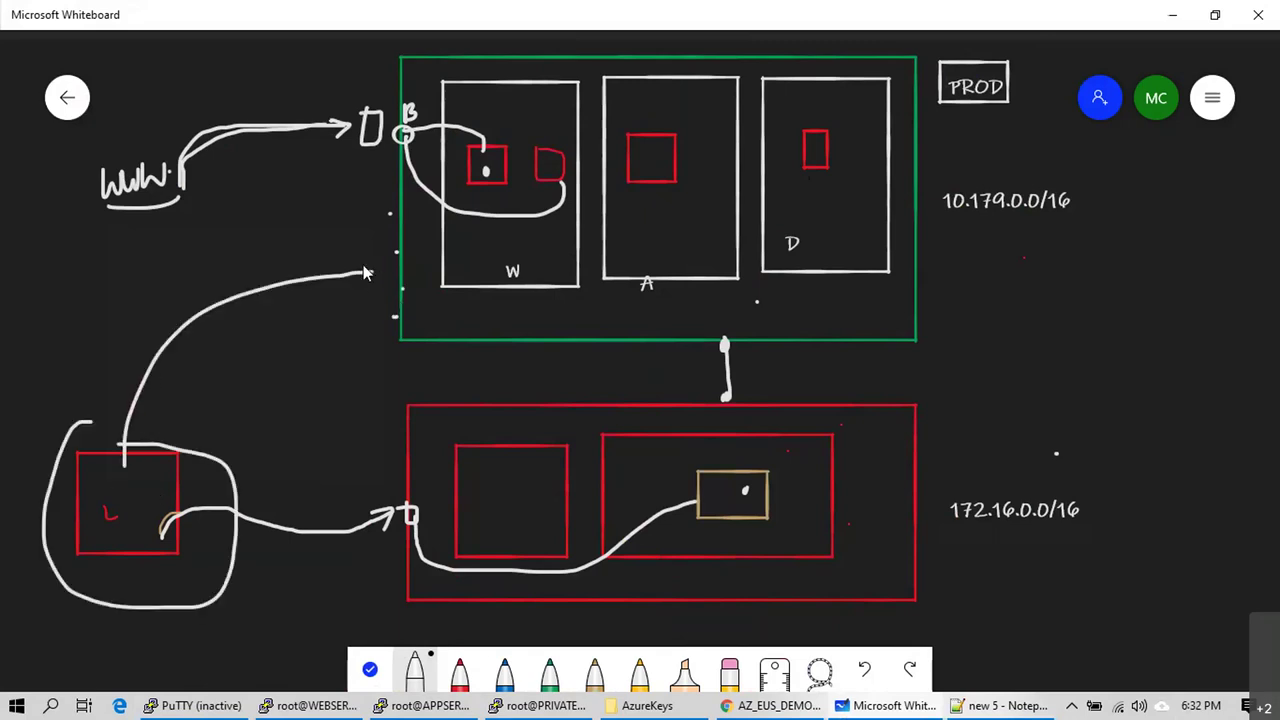
key("ctrl+z")
key("ctrl+z")
key("ctrl+z")
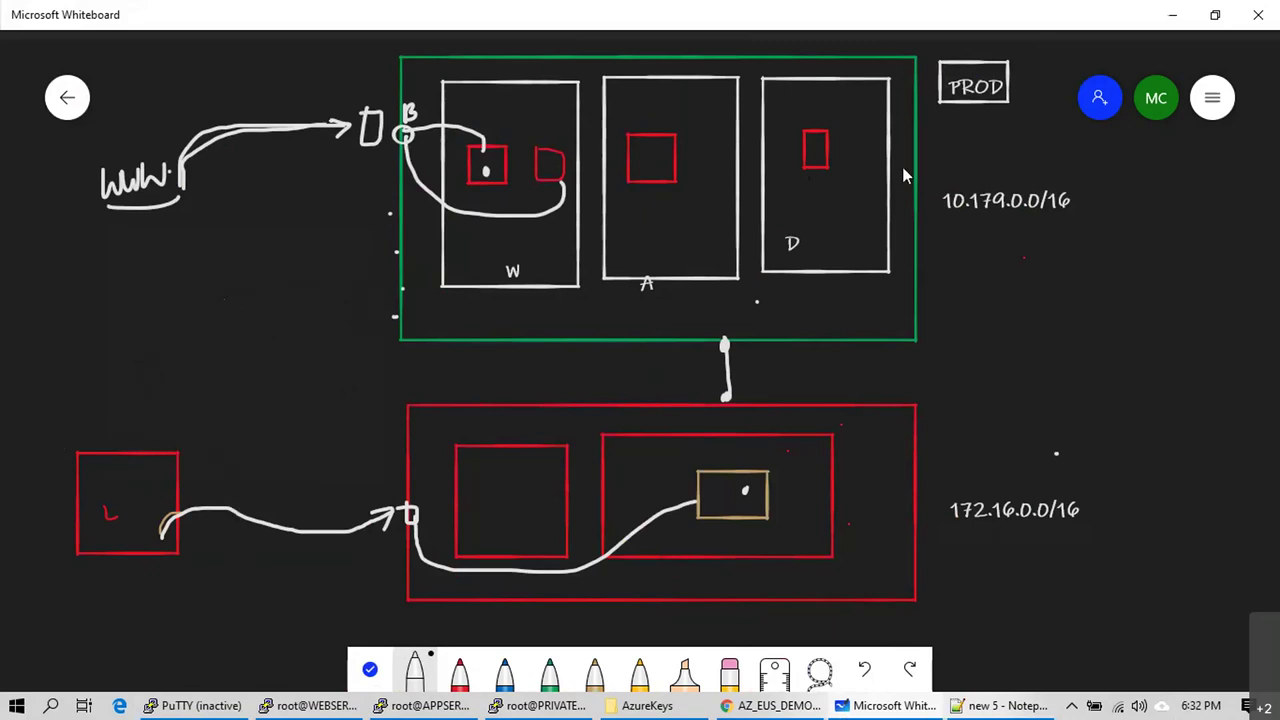
Step: Handwrite a white label for the lower network above the 172.16.0.0/16 address
mouse_move(1116, 394)
left_mouse_down()
mouse_move(1096, 398)
mouse_move(1128, 394)
mouse_move(1148, 350)
mouse_move(1166, 354)
left_mouse_up()
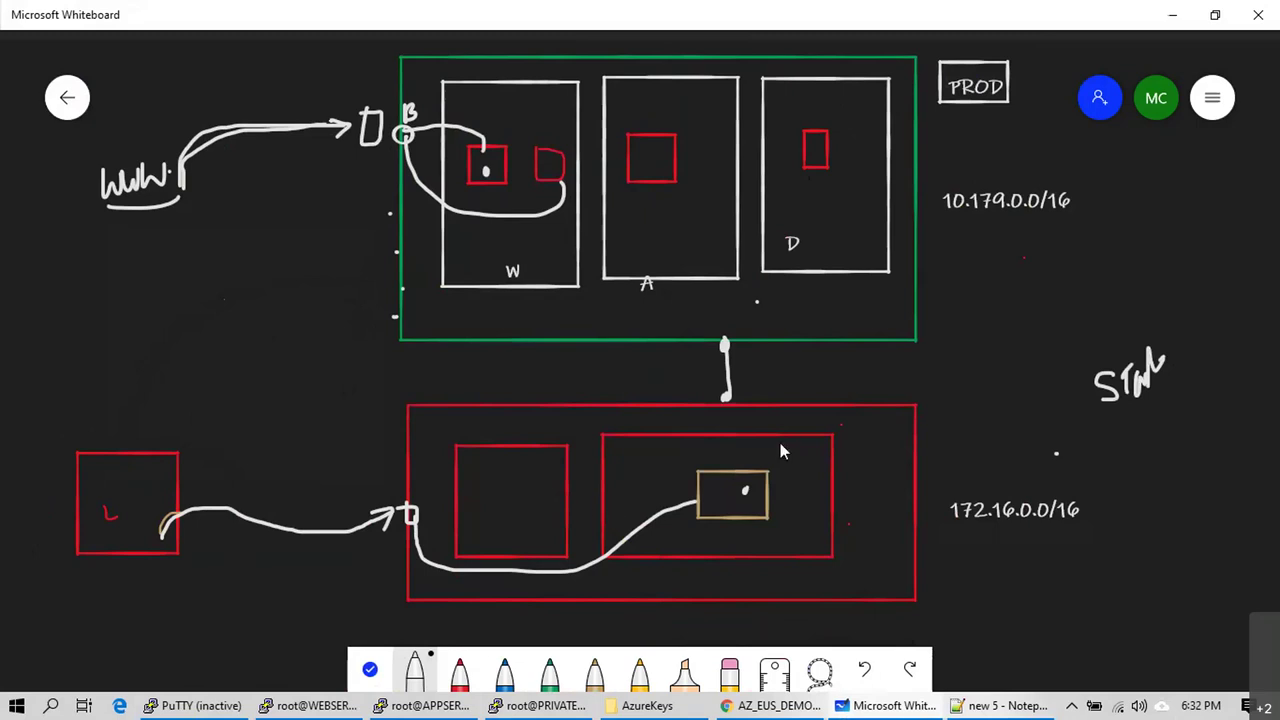
Step: Retrace the white path from the L box through the edge marker to the tan box, and tick the tan box and the WWW arrow
mouse_move(412, 502)
left_mouse_down()
mouse_move(398, 512)
mouse_move(412, 518)
left_mouse_up()
mouse_move(178, 508)
left_mouse_down()
mouse_move(172, 526)
mouse_move(184, 524)
mouse_move(168, 532)
mouse_move(430, 535)
mouse_move(555, 579)
mouse_move(703, 500)
mouse_move(742, 436)
left_mouse_up()
left_click_drag(720, 501, 730, 494)
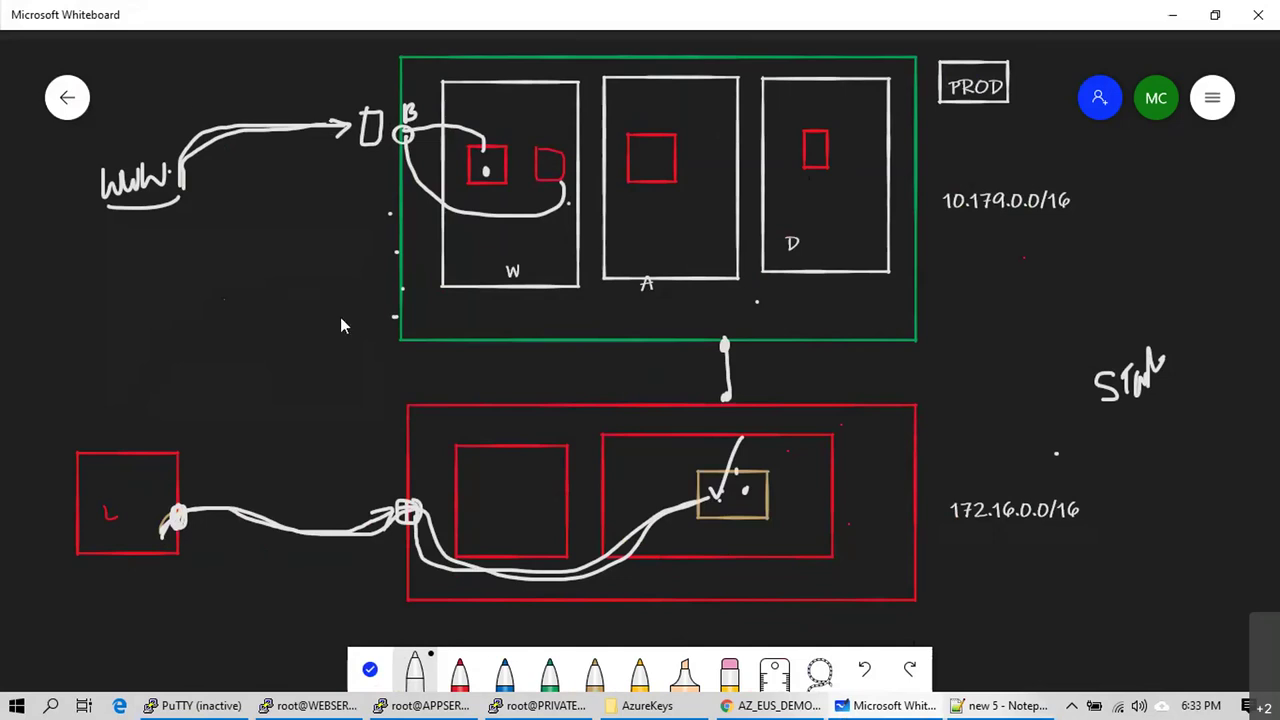
left_click_drag(194, 92, 246, 46)
Step: Trace a blue path from the L box through the tan box and the network link, branching to subnets W, A and D
left_click(505, 674)
left_click_drag(158, 545, 245, 510)
mouse_move(350, 517)
left_mouse_down()
mouse_move(467, 570)
mouse_move(629, 561)
mouse_move(706, 502)
mouse_move(733, 396)
mouse_move(722, 338)
mouse_move(560, 324)
left_mouse_up()
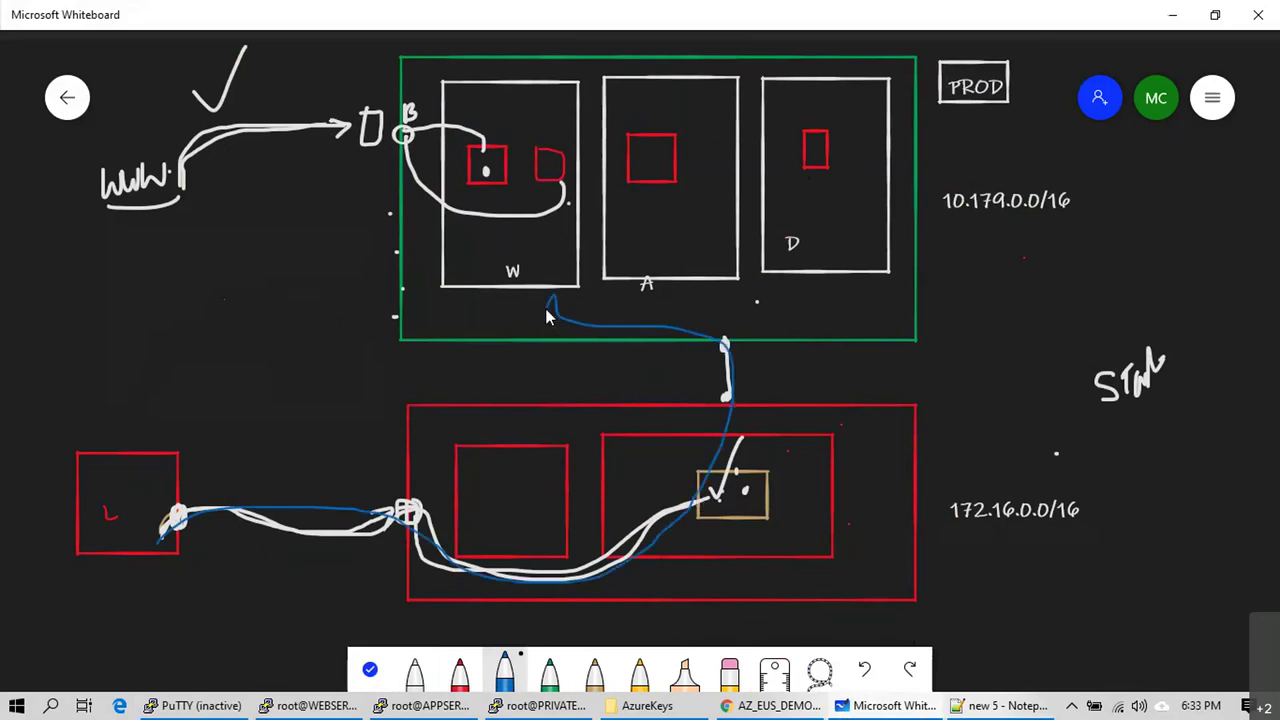
mouse_move(722, 340)
left_mouse_down()
mouse_move(698, 292)
mouse_move(765, 303)
mouse_move(770, 286)
left_mouse_up()
mouse_move(420, 705)
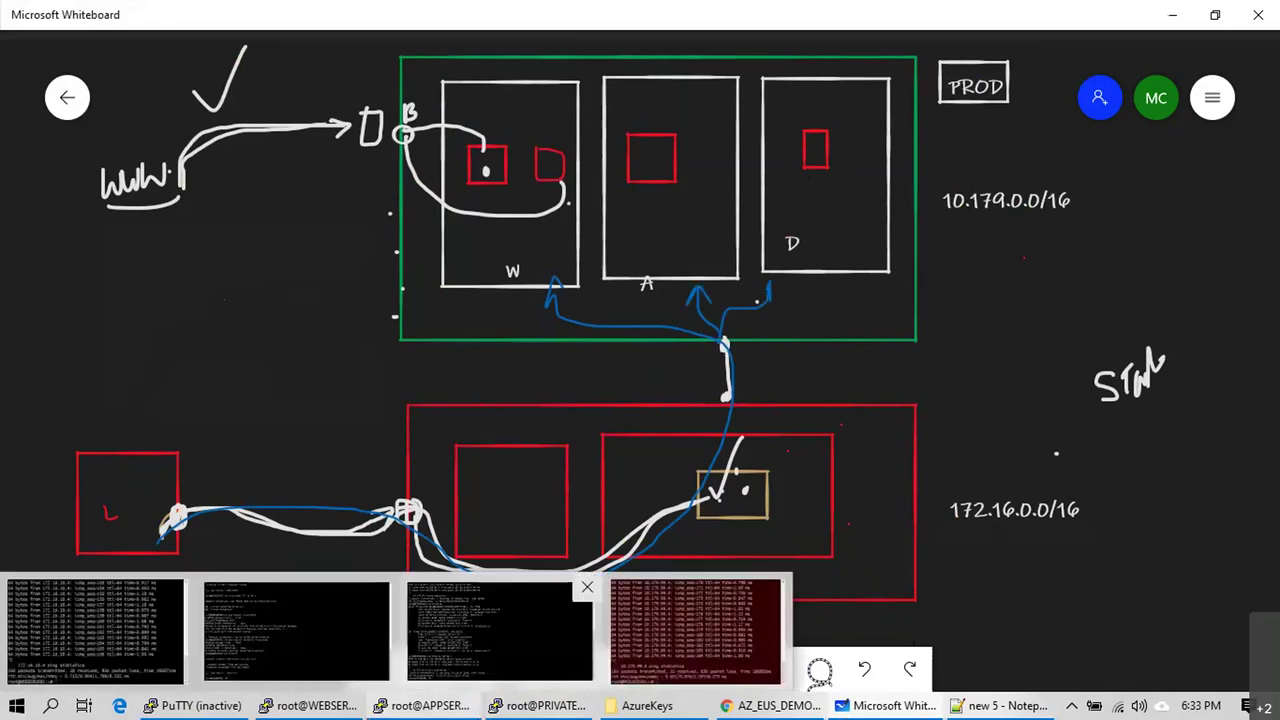
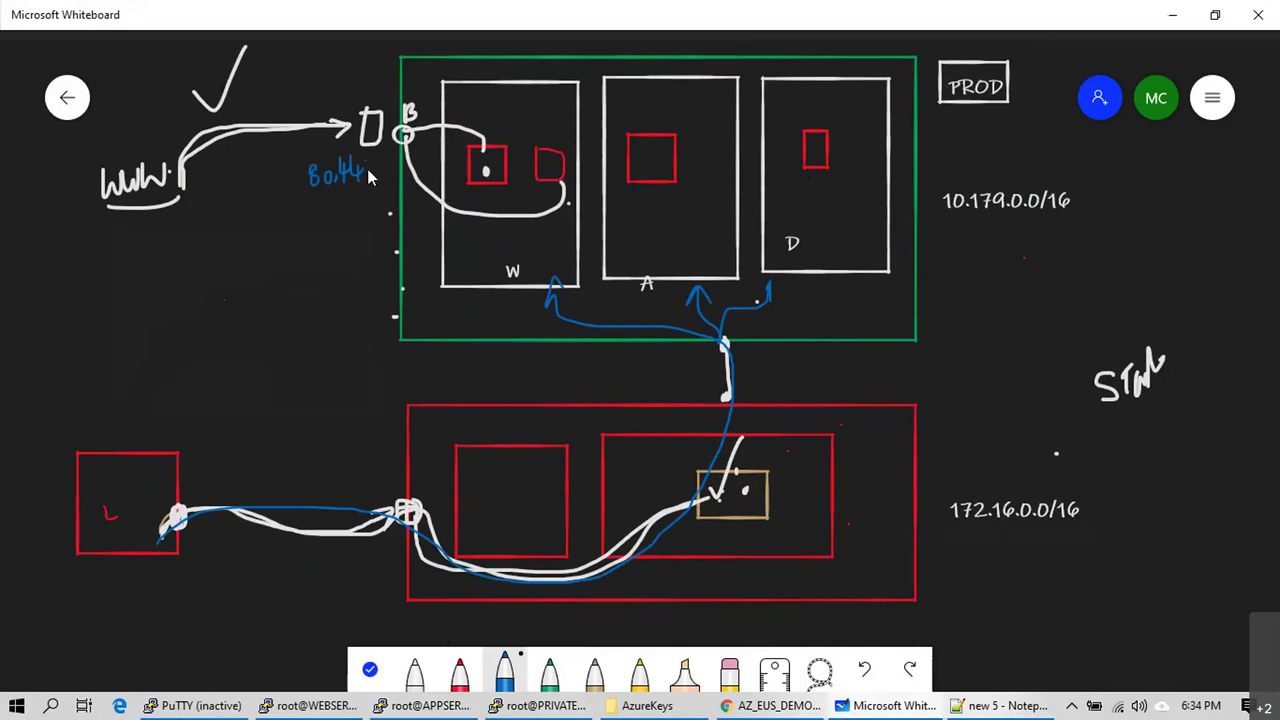
Step: Annotate in blue an underlined 80,443 and a tick at the small white box, and 500 with a tick beside the tan box
left_click_drag(330, 201, 358, 196)
left_click_drag(356, 80, 373, 63)
left_click_drag(786, 488, 797, 477)
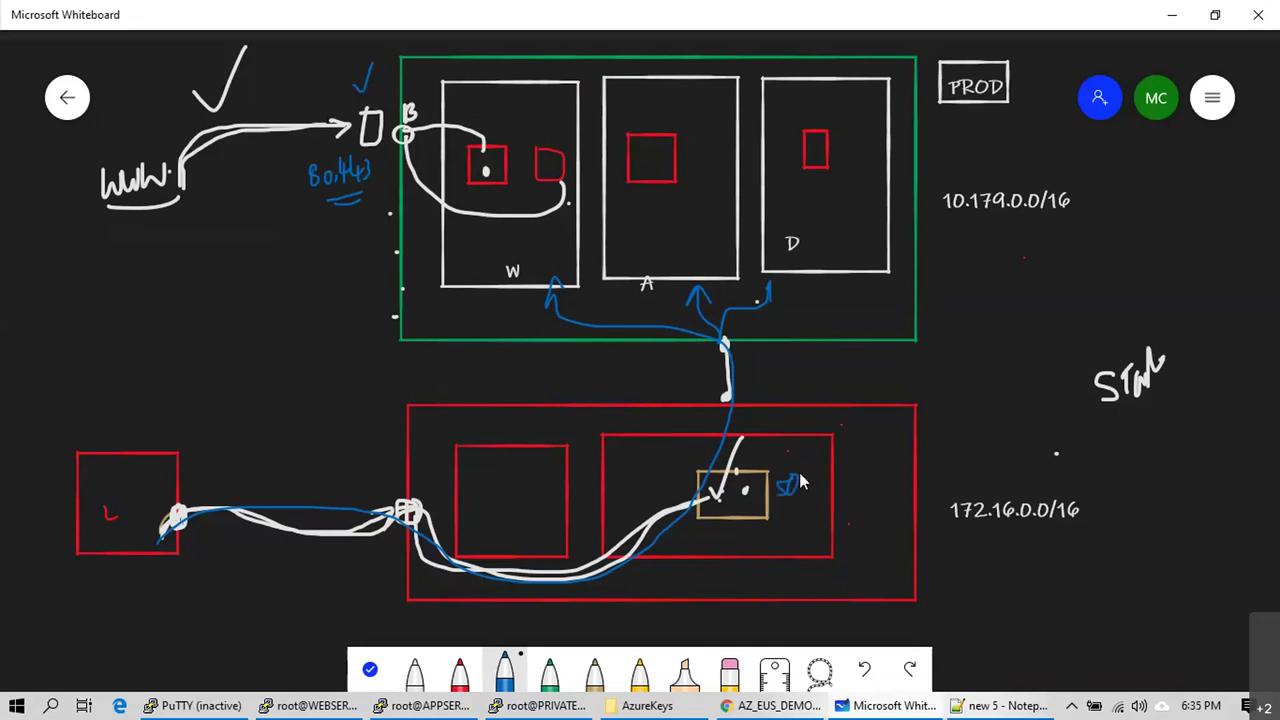
left_click_drag(762, 525, 789, 518)
Step: Cross out the machine box in subnet D in blue
left_click_drag(777, 128, 836, 166)
left_click_drag(836, 128, 788, 160)
Step: Open the Azure portal's virtual machines list, and back in Whiteboard underline the 172.16.0.0/16 address in blue
left_click(770, 705)
left_click(30, 420)
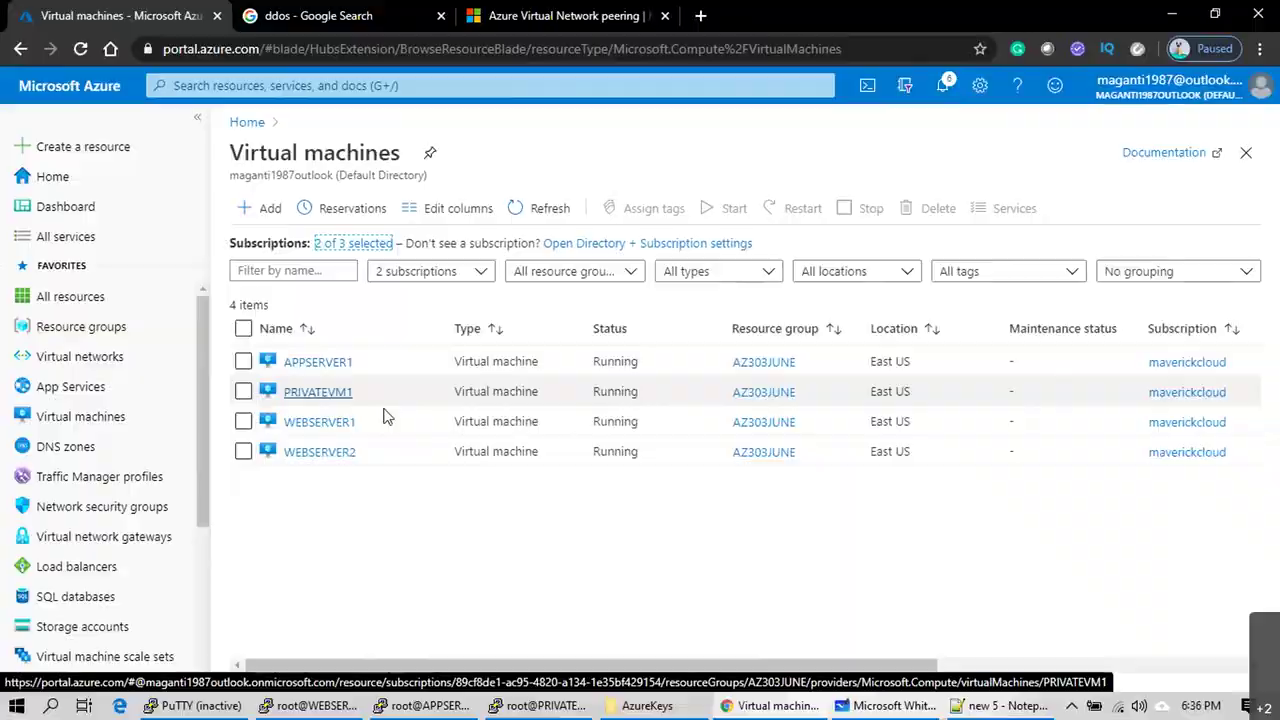
key("alt+Tab")
left_click_drag(977, 547, 1037, 530)
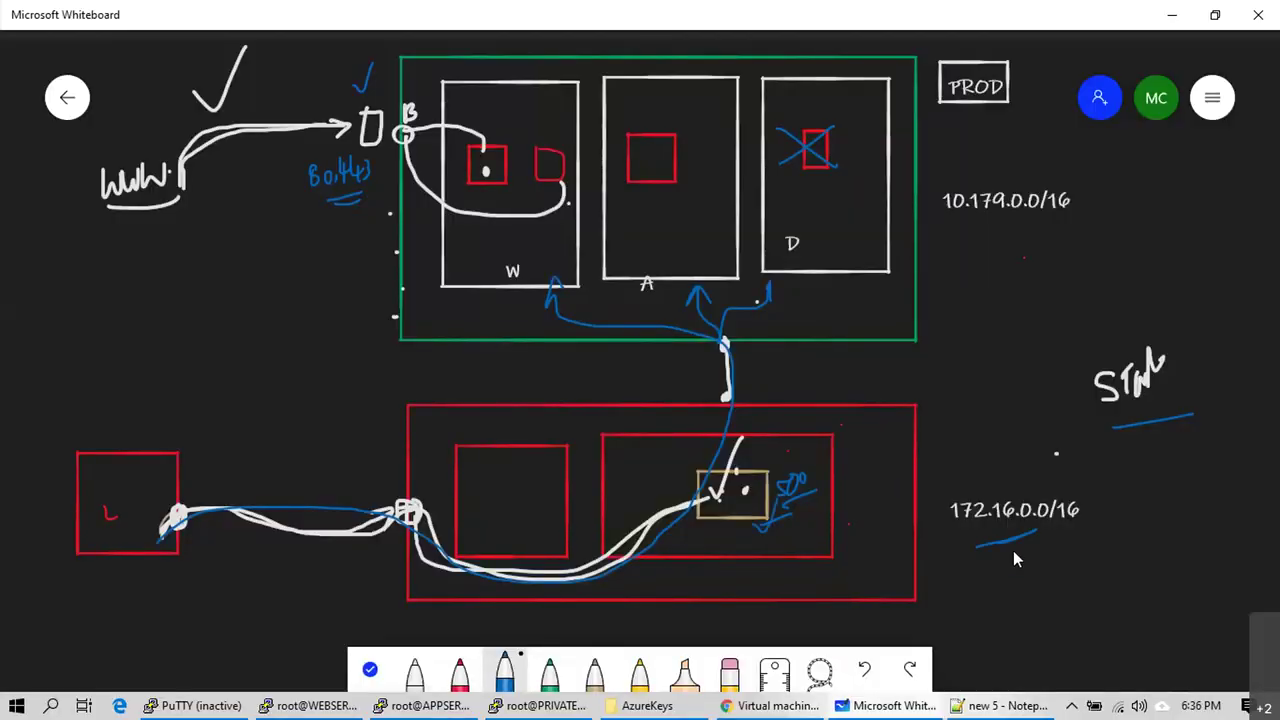
Step: Switch to the Azure portal and examine PRIVATEVM1's private and public IP addresses in the virtual machines list
key("alt+Tab")
left_click_drag(614, 667, 1063, 663)
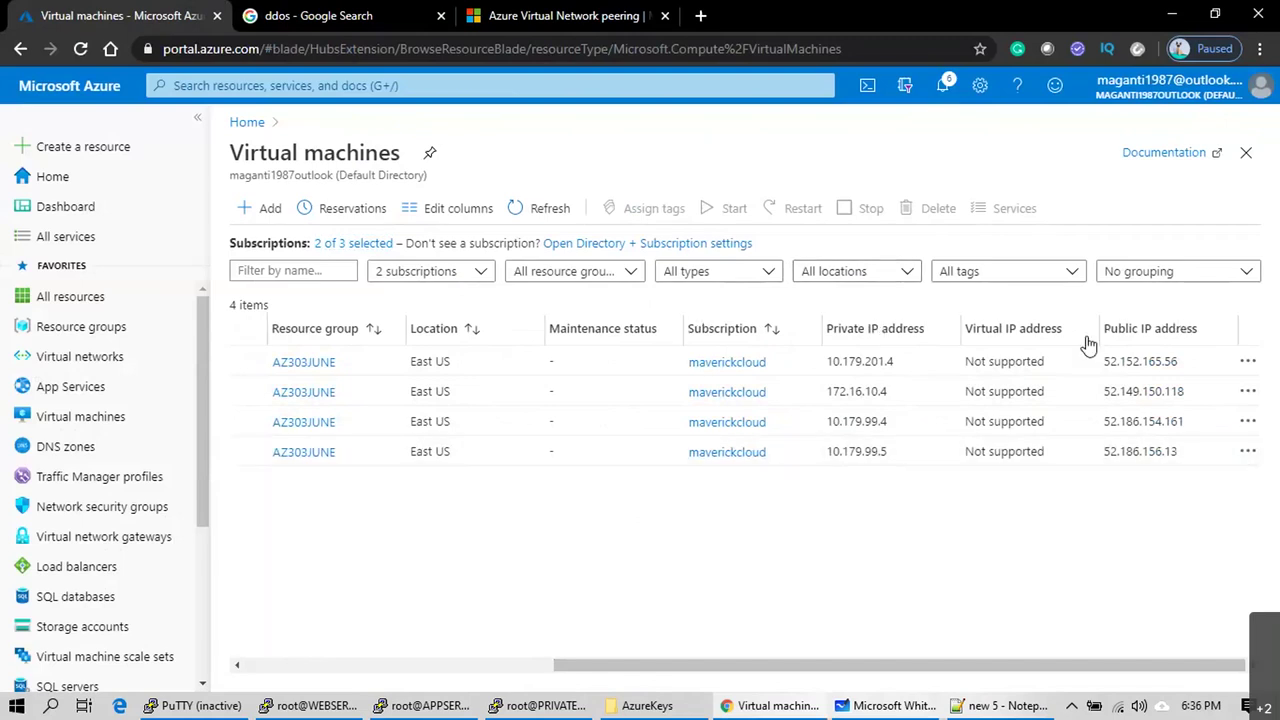
left_click_drag(827, 391, 895, 395)
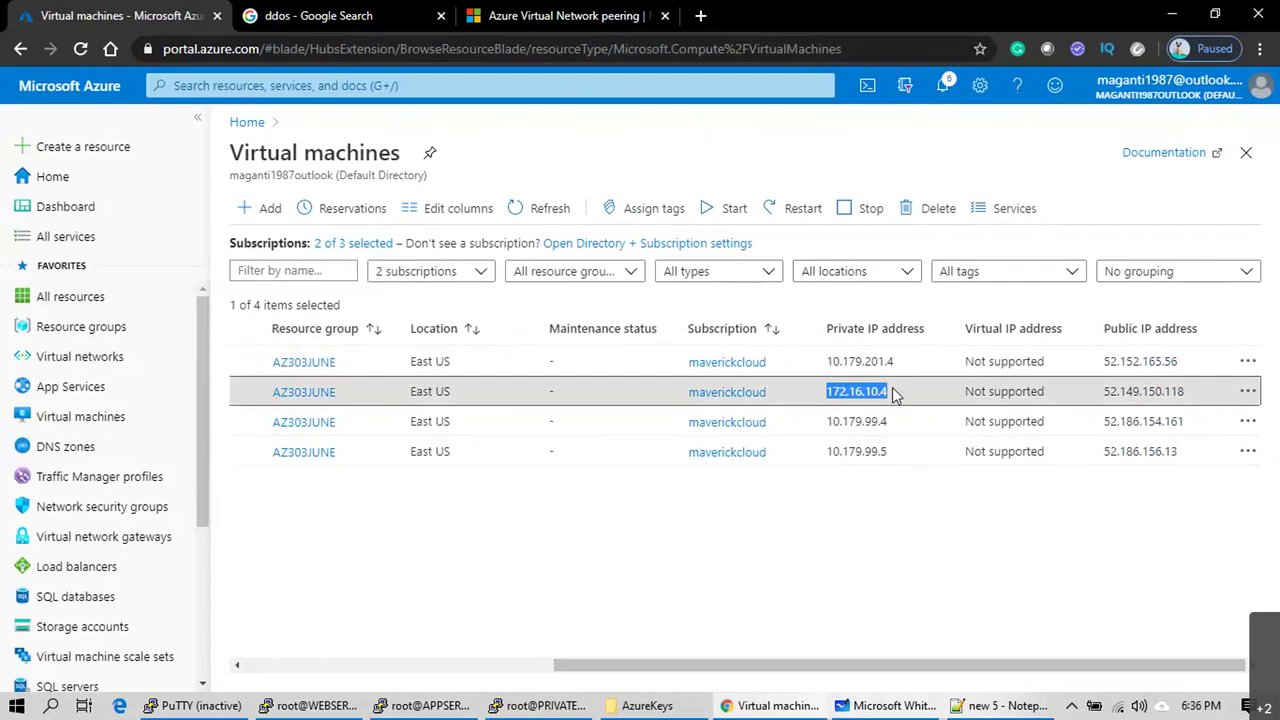
triple_click(1180, 391)
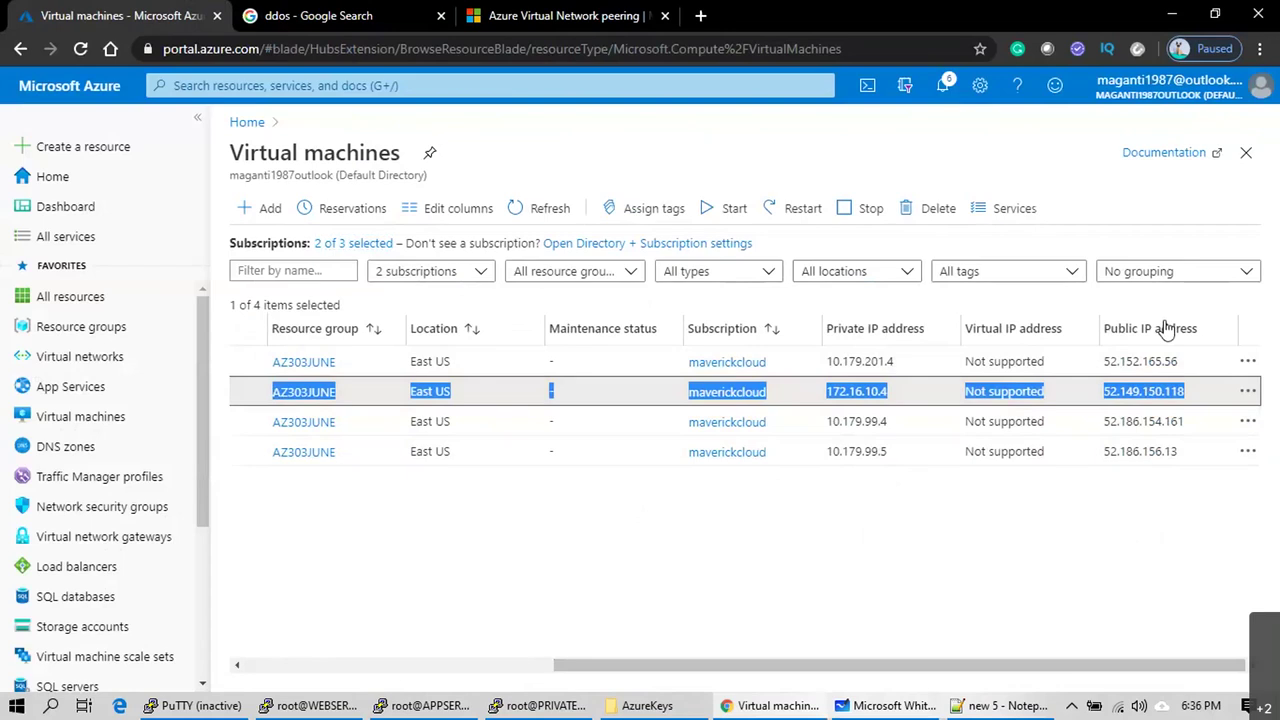
Step: Dissociate the public IP address APPSERVER1-ip from APPSERVER1's network interface
left_click_drag(860, 666, 443, 420)
left_click(340, 365)
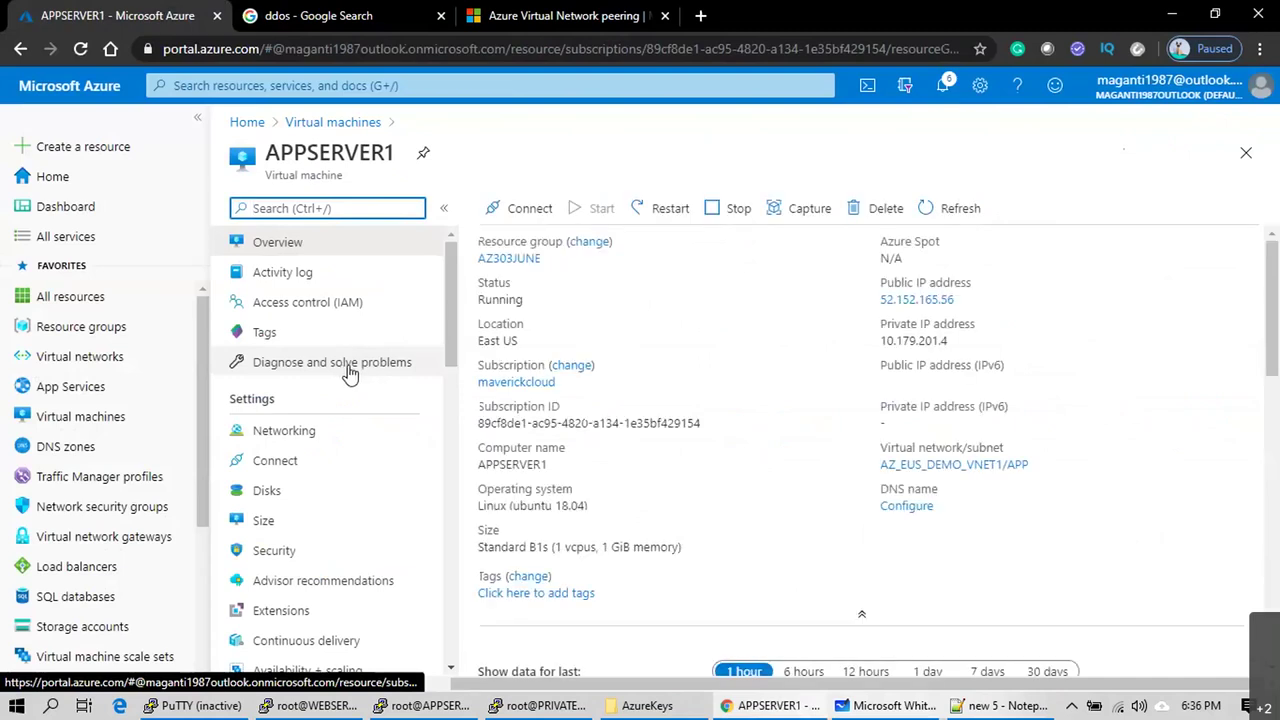
left_click(301, 436)
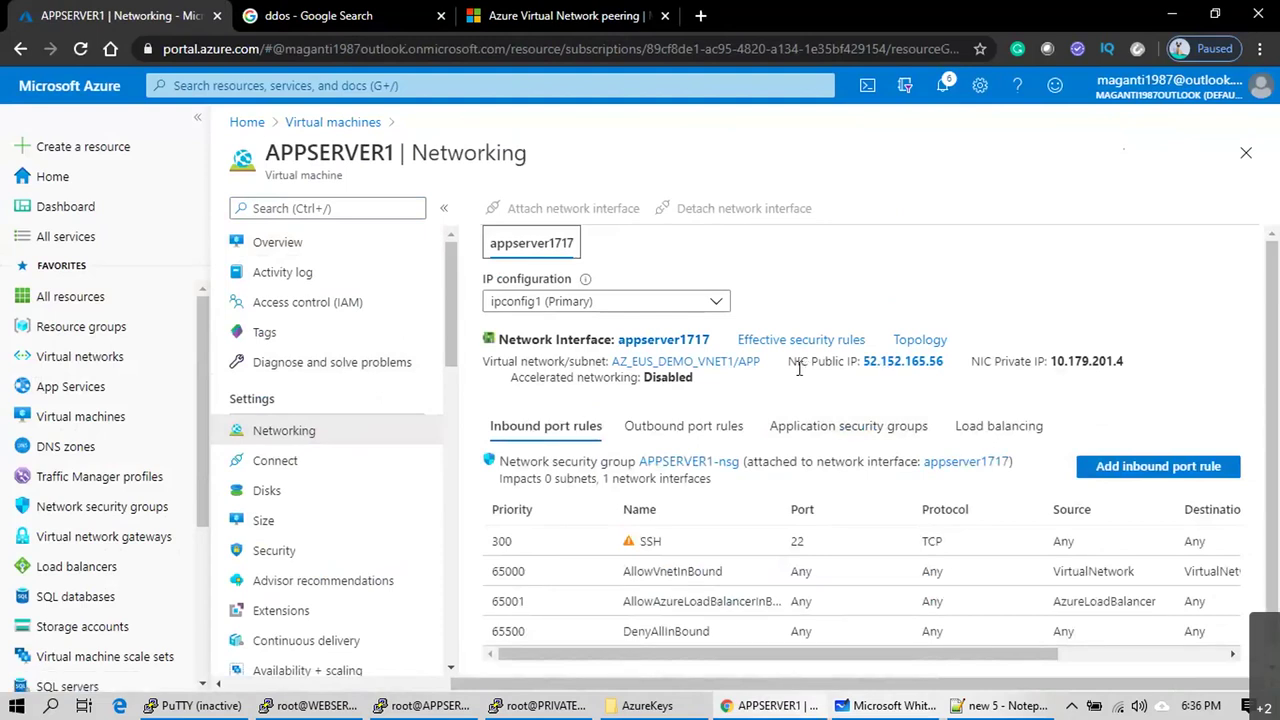
left_click(886, 370)
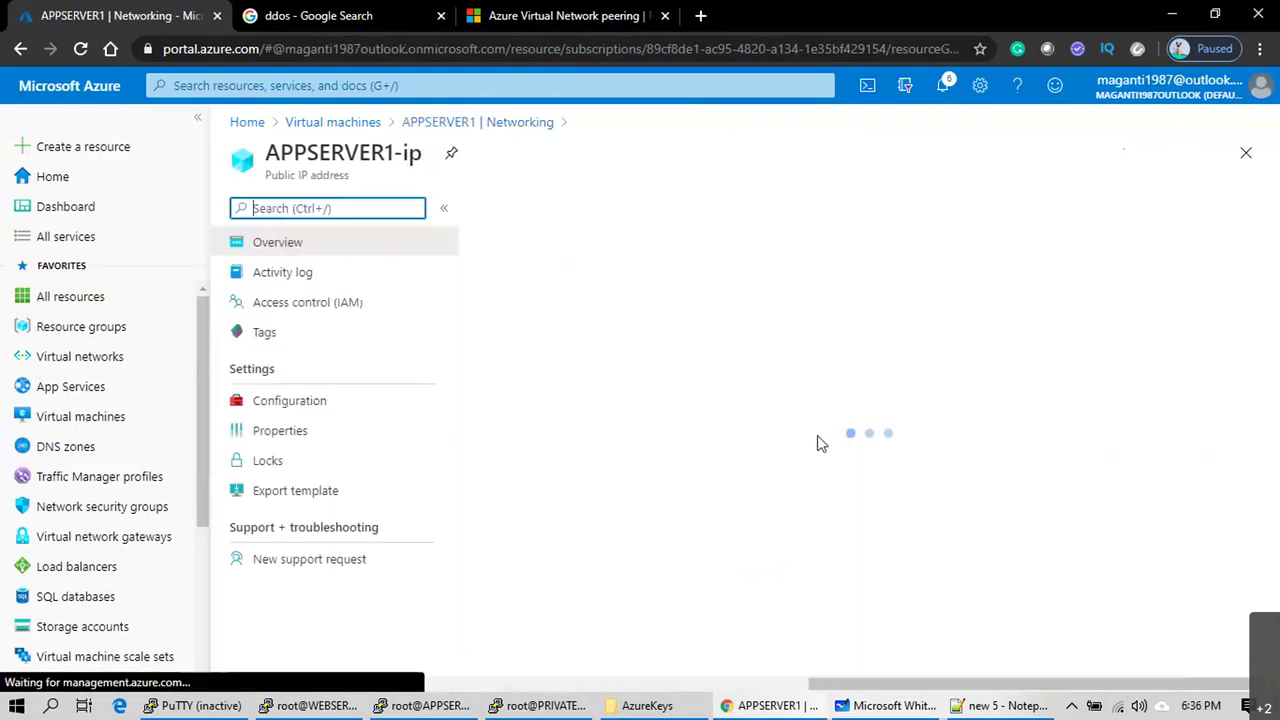
left_click(608, 210)
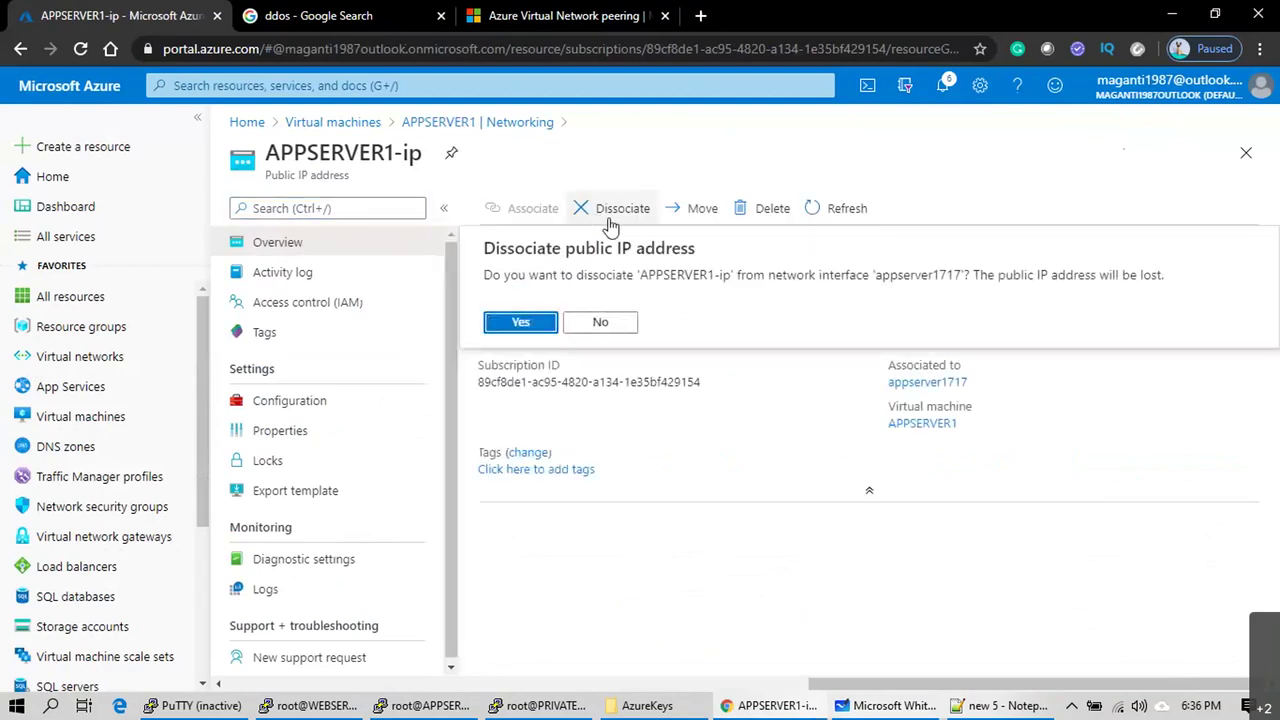
left_click(538, 321)
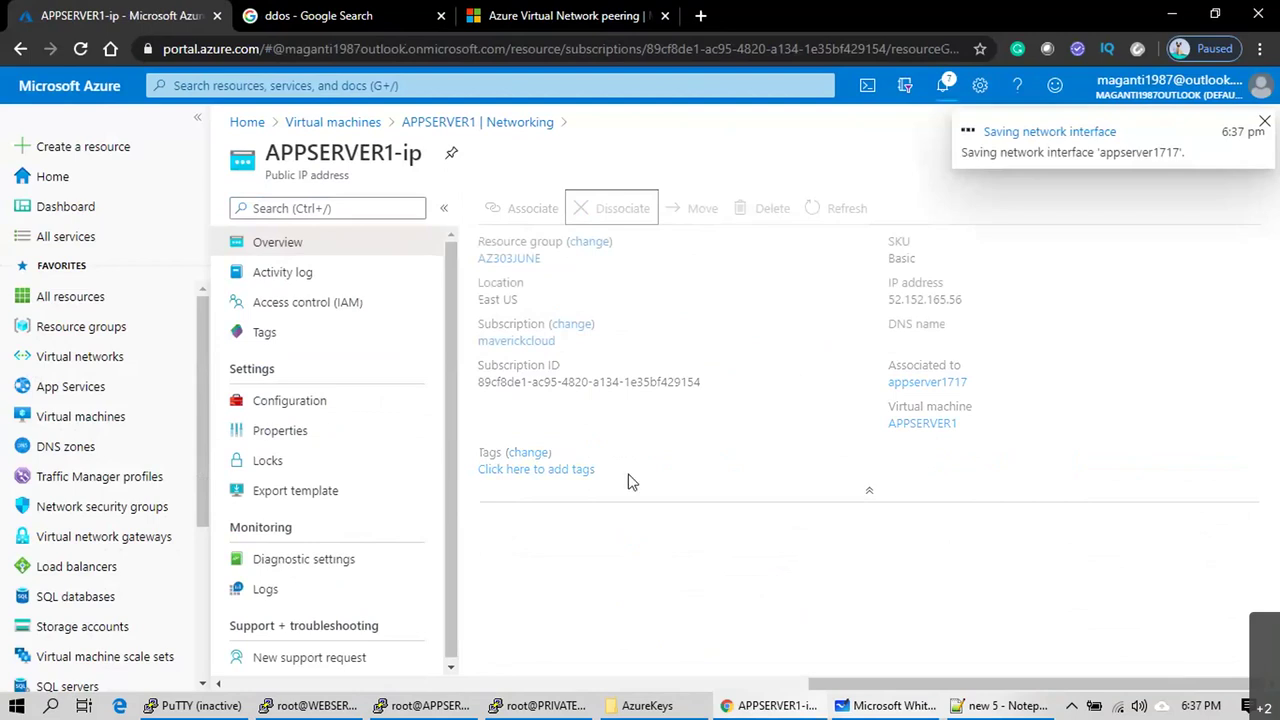
Step: In Whiteboard, mark blue circles down the green rectangle's edge with lines to the W machines, and undo all these strokes
key("alt+Tab")
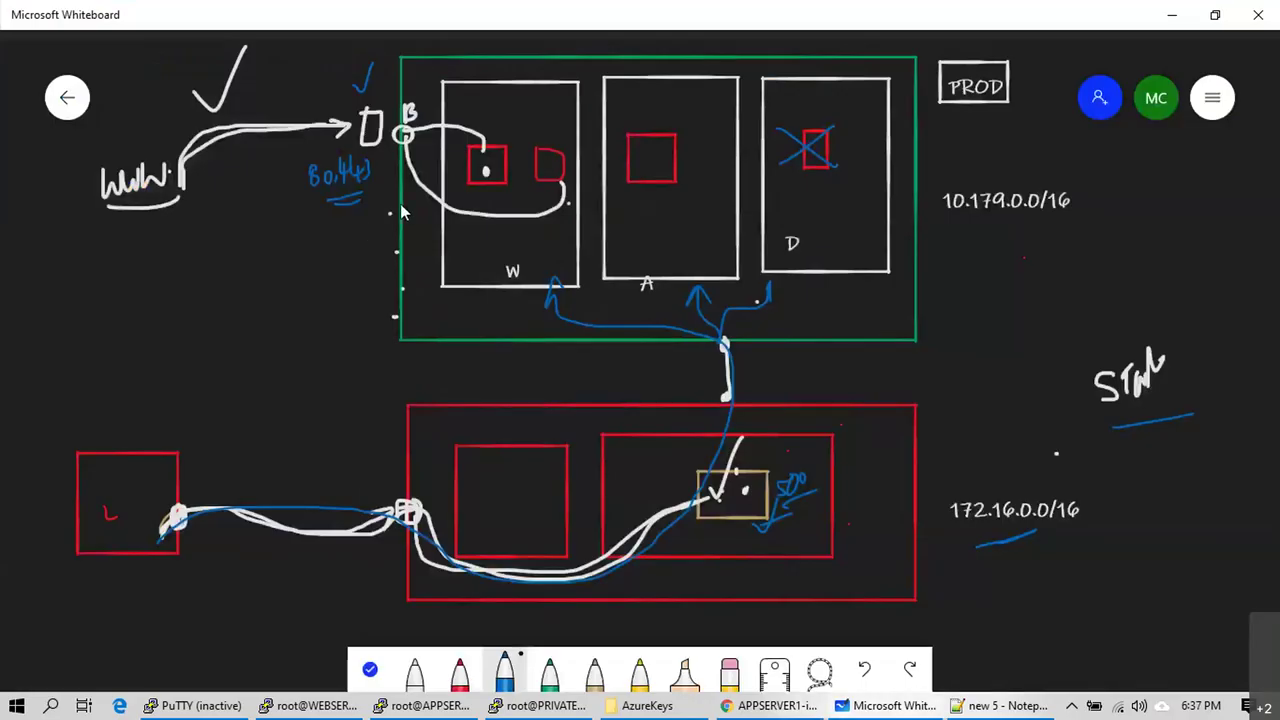
left_click(401, 245)
left_click(399, 279)
left_click_drag(404, 286, 402, 318)
left_click_drag(396, 212, 545, 176)
left_click_drag(424, 238, 545, 190)
key("ctrl+z")
key("ctrl+z")
key("ctrl+z")
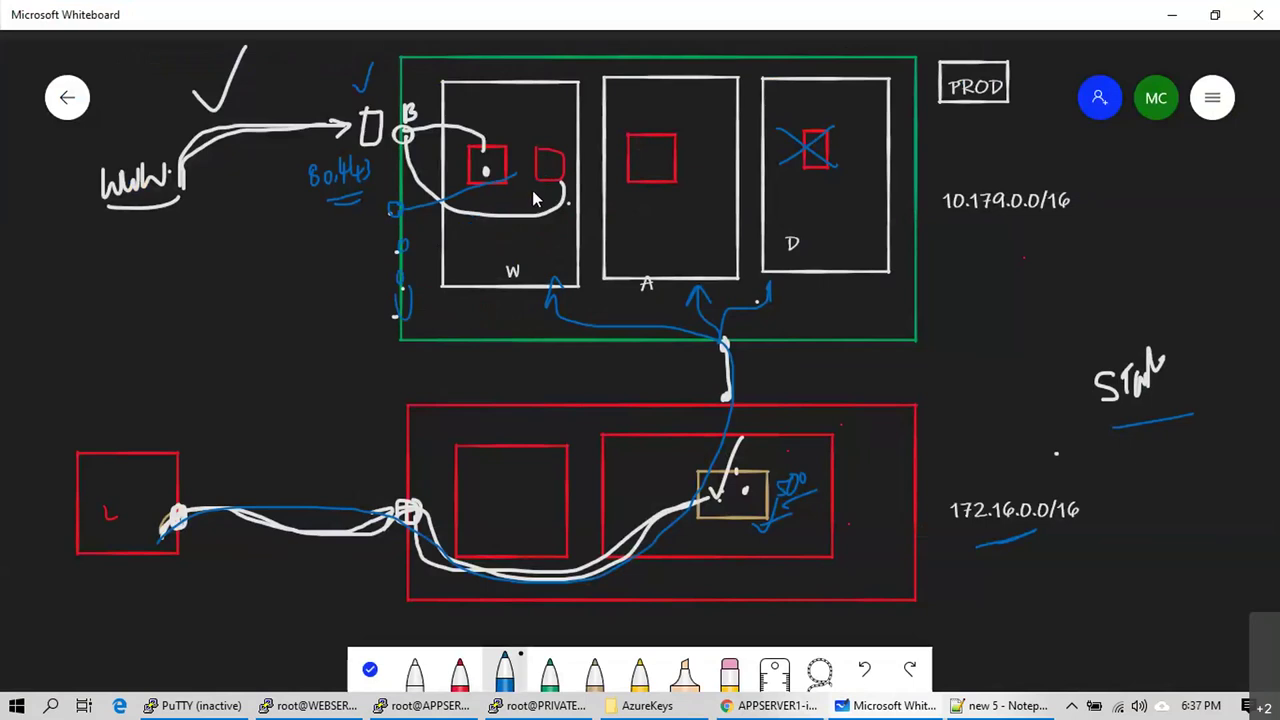
key("ctrl+z")
key("ctrl+z")
key("ctrl+z")
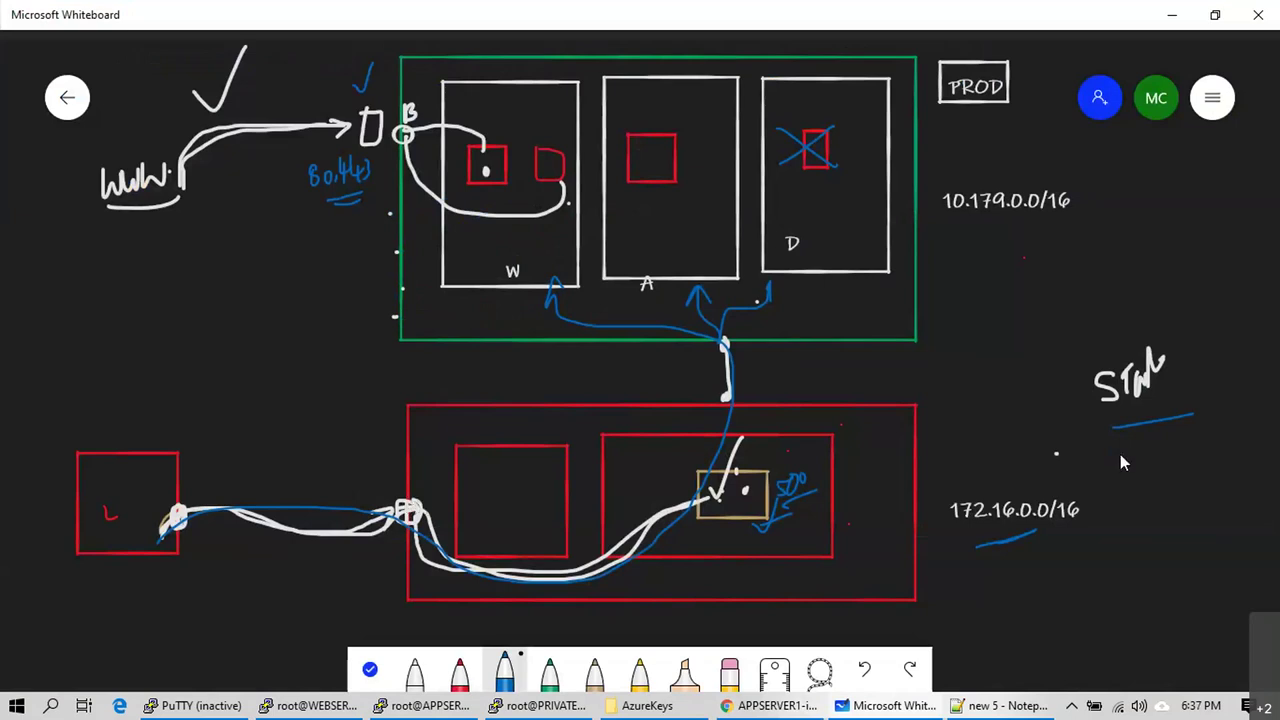
Step: Switch back to the Azure portal and dissociate the public IP address WEBSERVER1-ip from WEBSERVER1's network interface
key("alt+Tab")
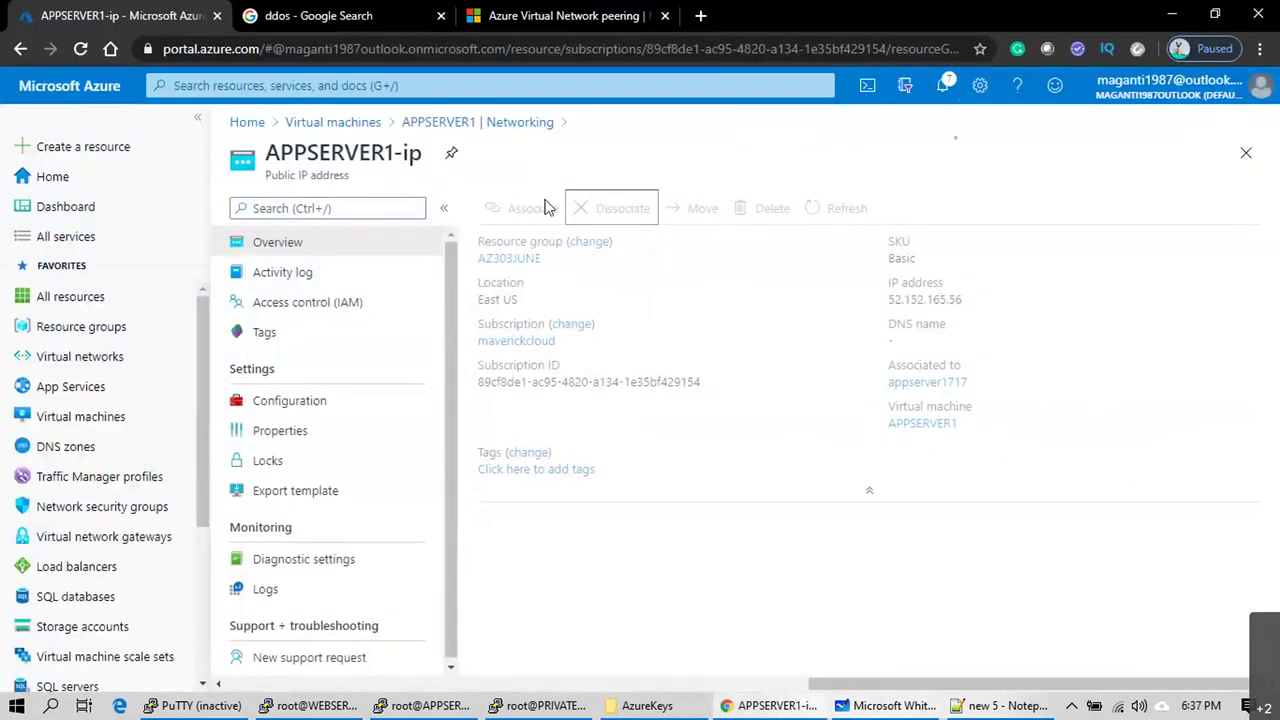
left_click(333, 122)
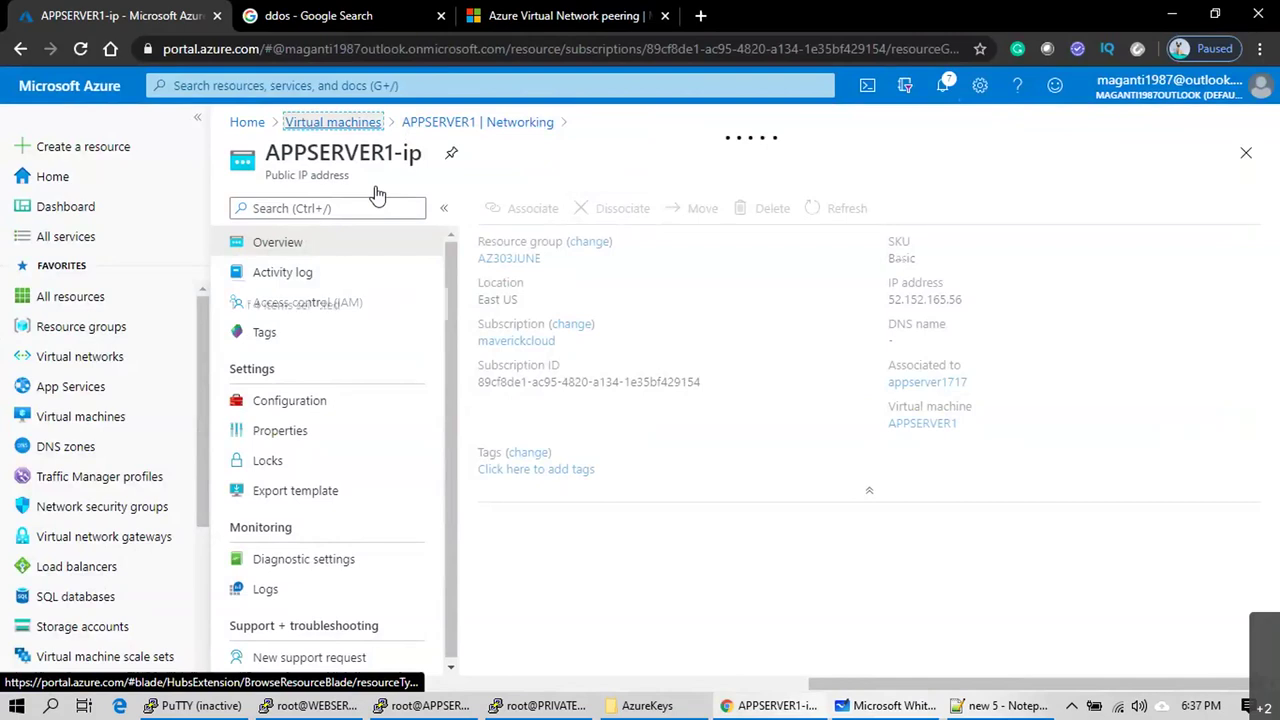
left_click(330, 428)
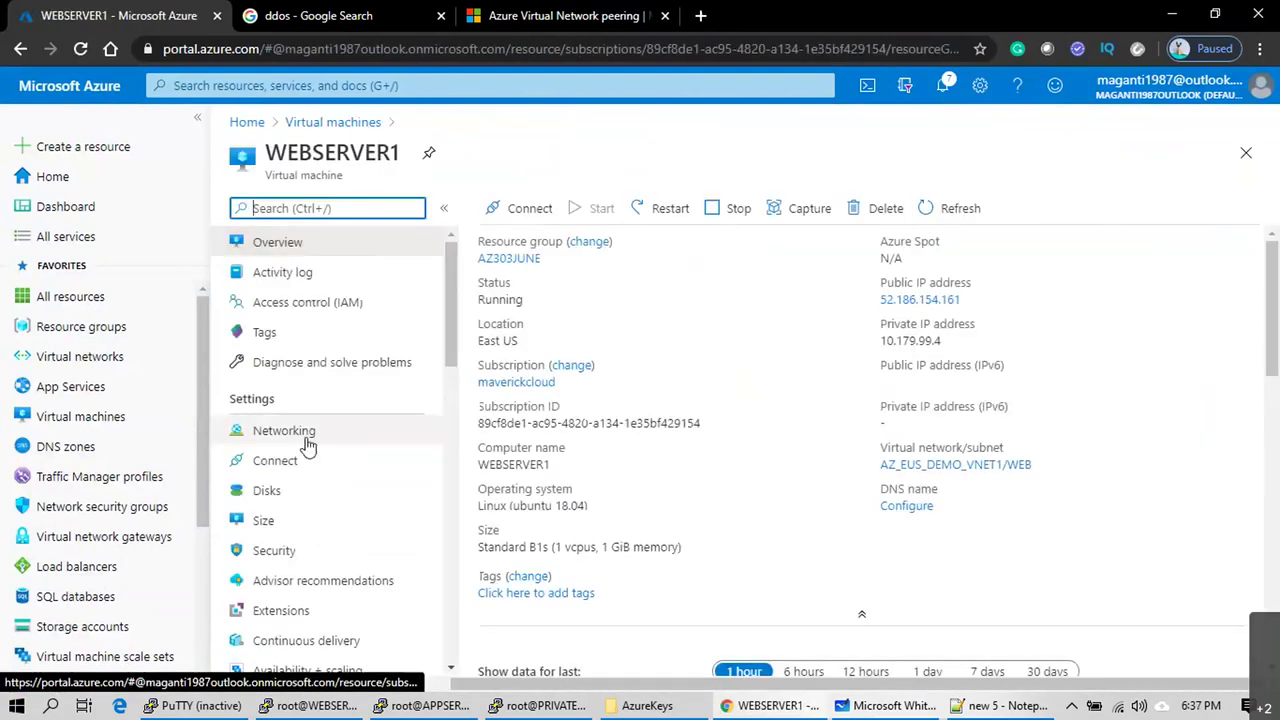
left_click(348, 432)
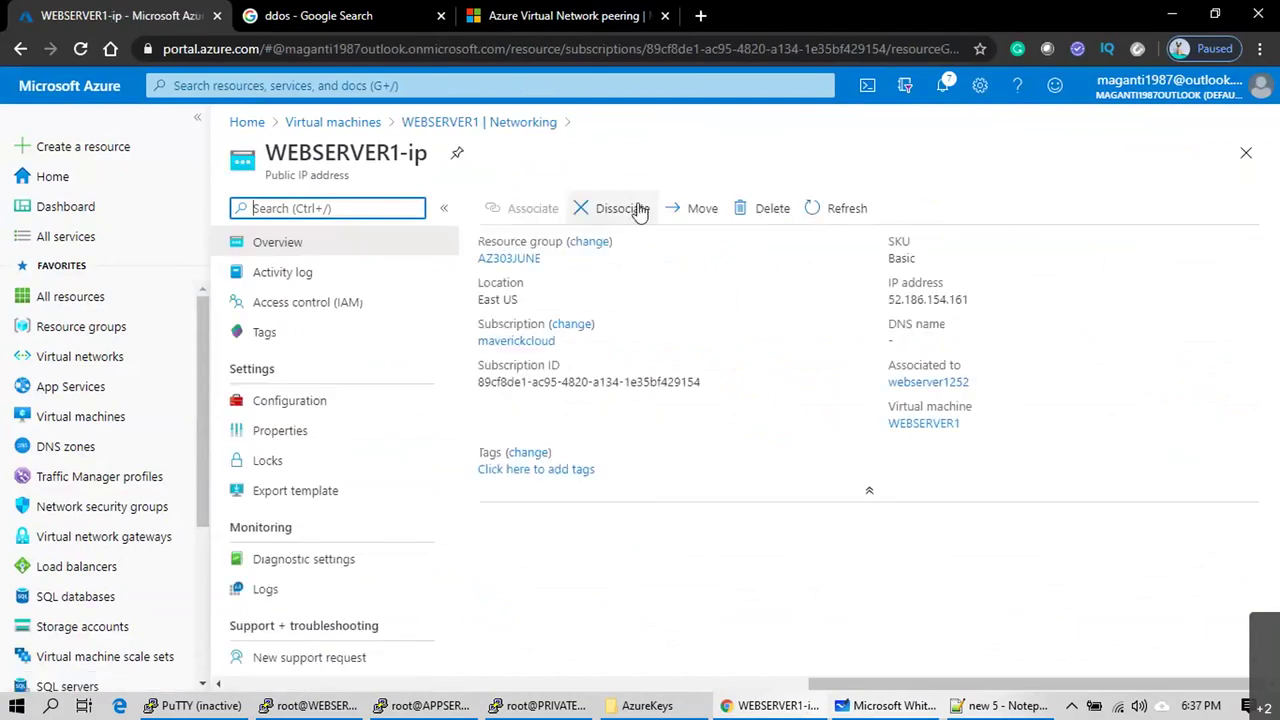
left_click(622, 208)
left_click(519, 321)
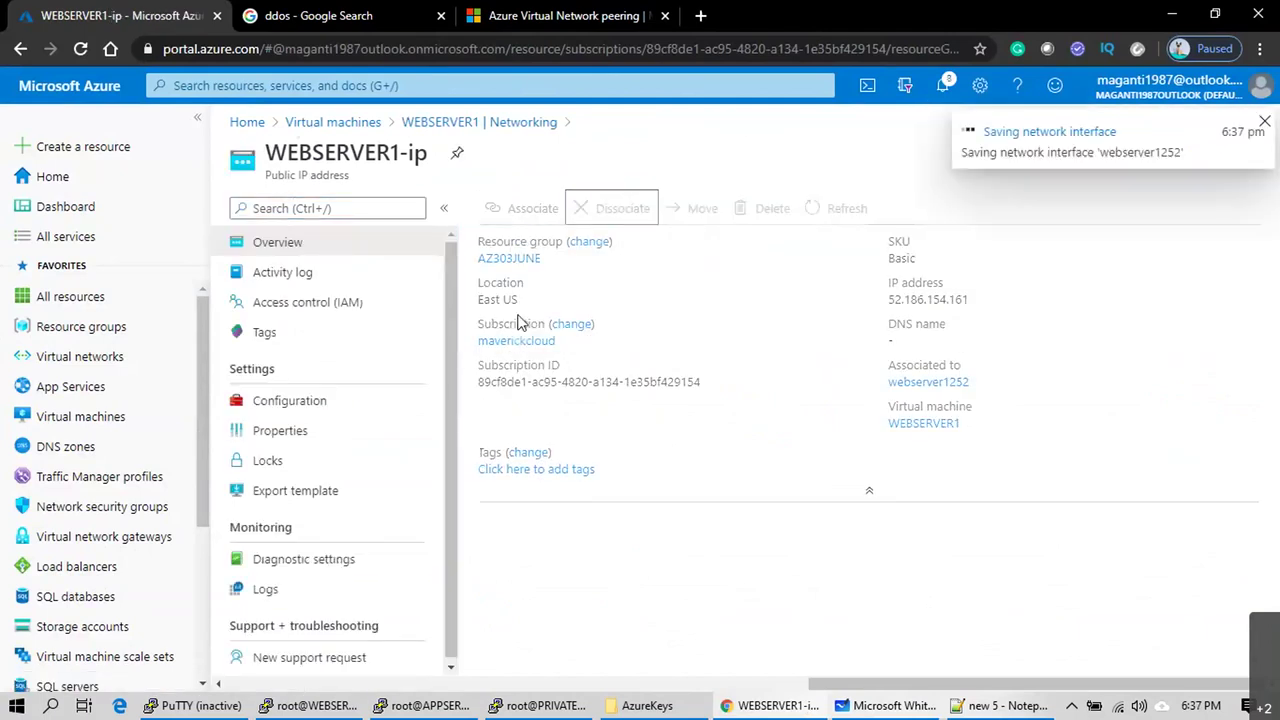
Step: Dissociate the public IP address WEBSERVER2-ip from WEBSERVER2's network interface
left_click(350, 122)
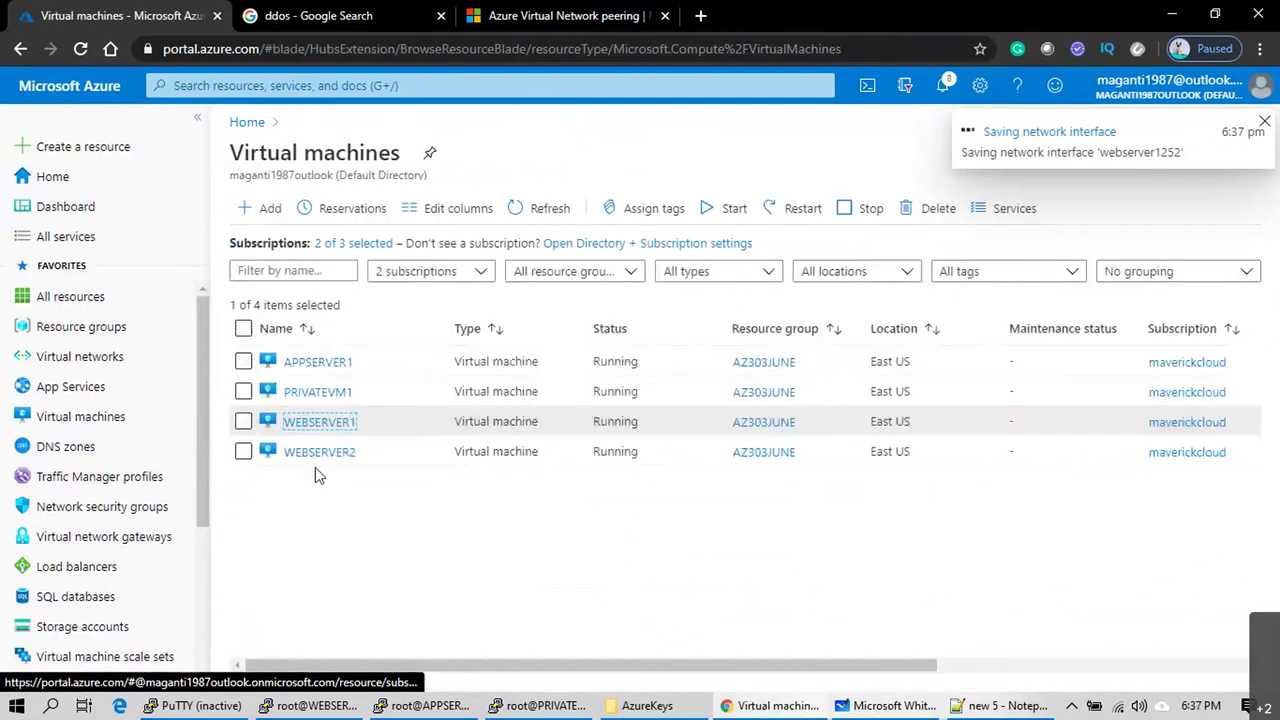
left_click(314, 452)
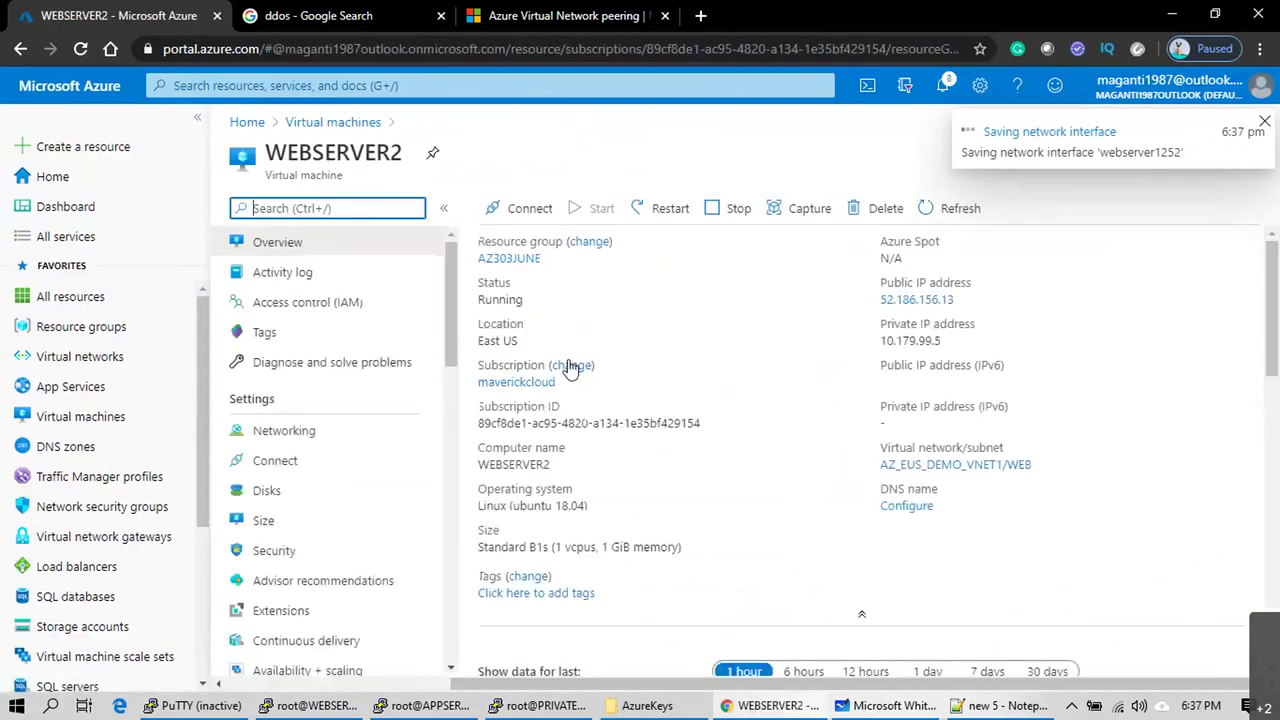
left_click(340, 430)
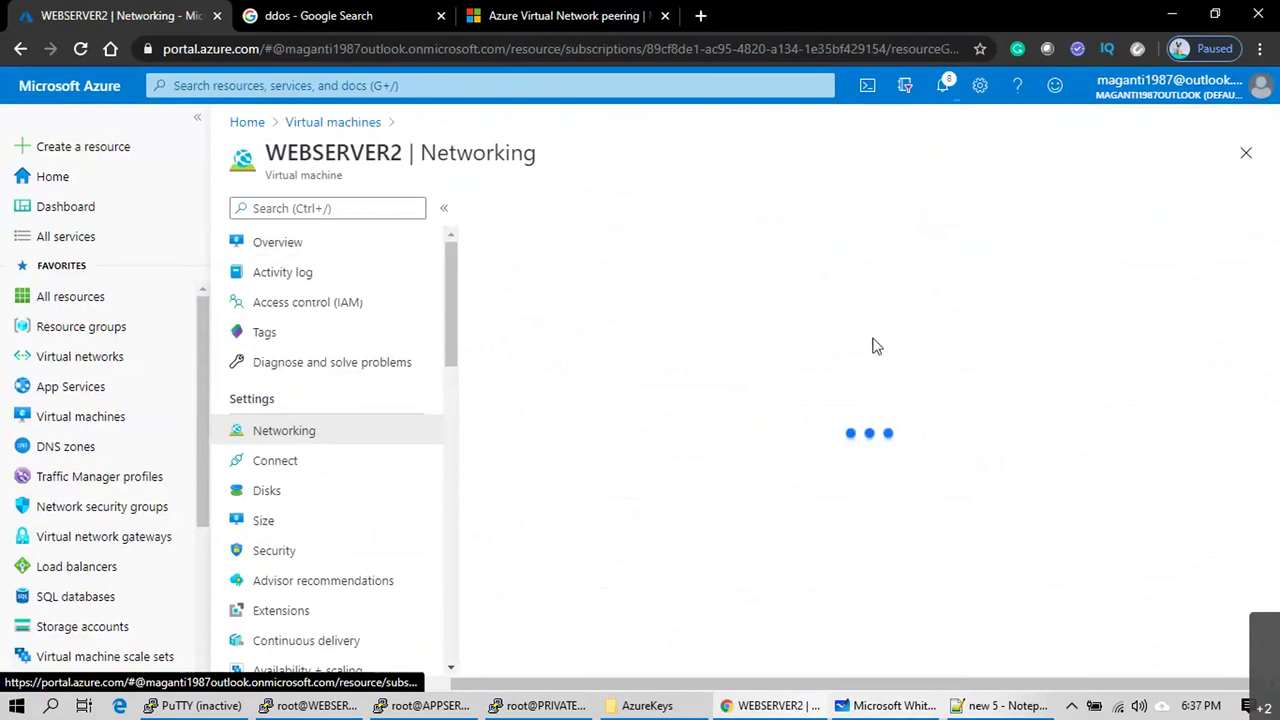
left_click(893, 360)
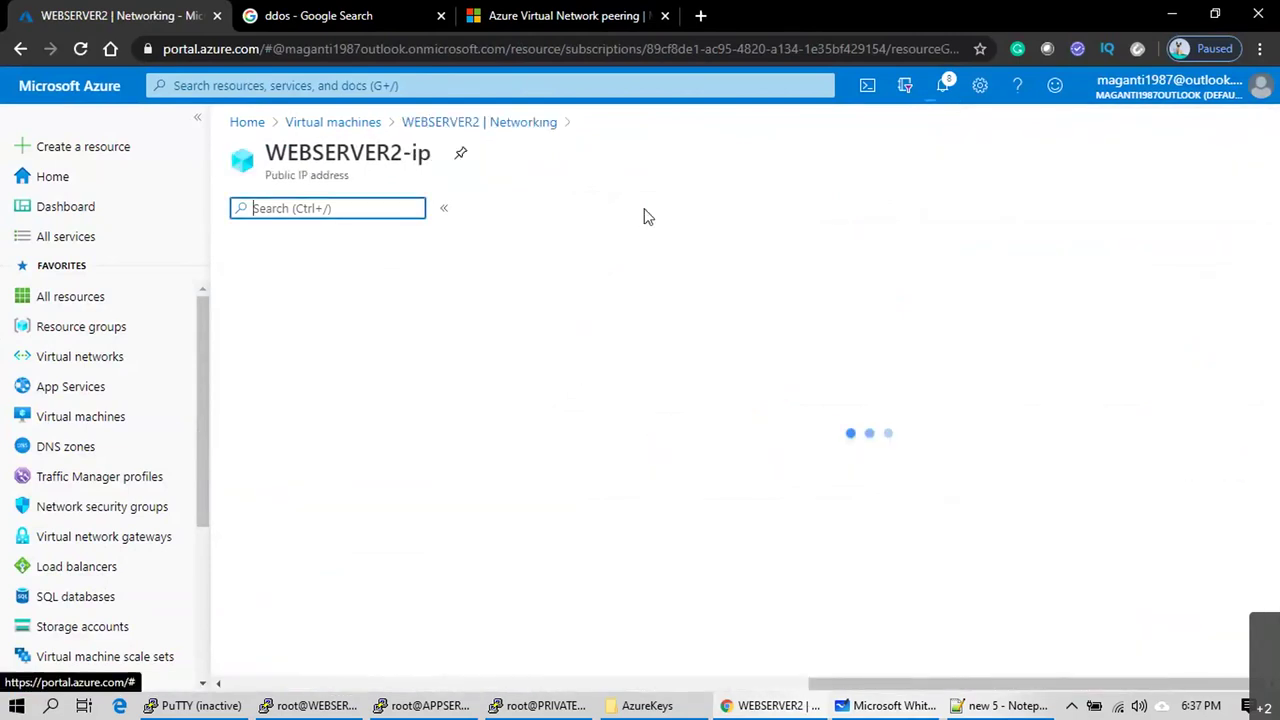
left_click(610, 208)
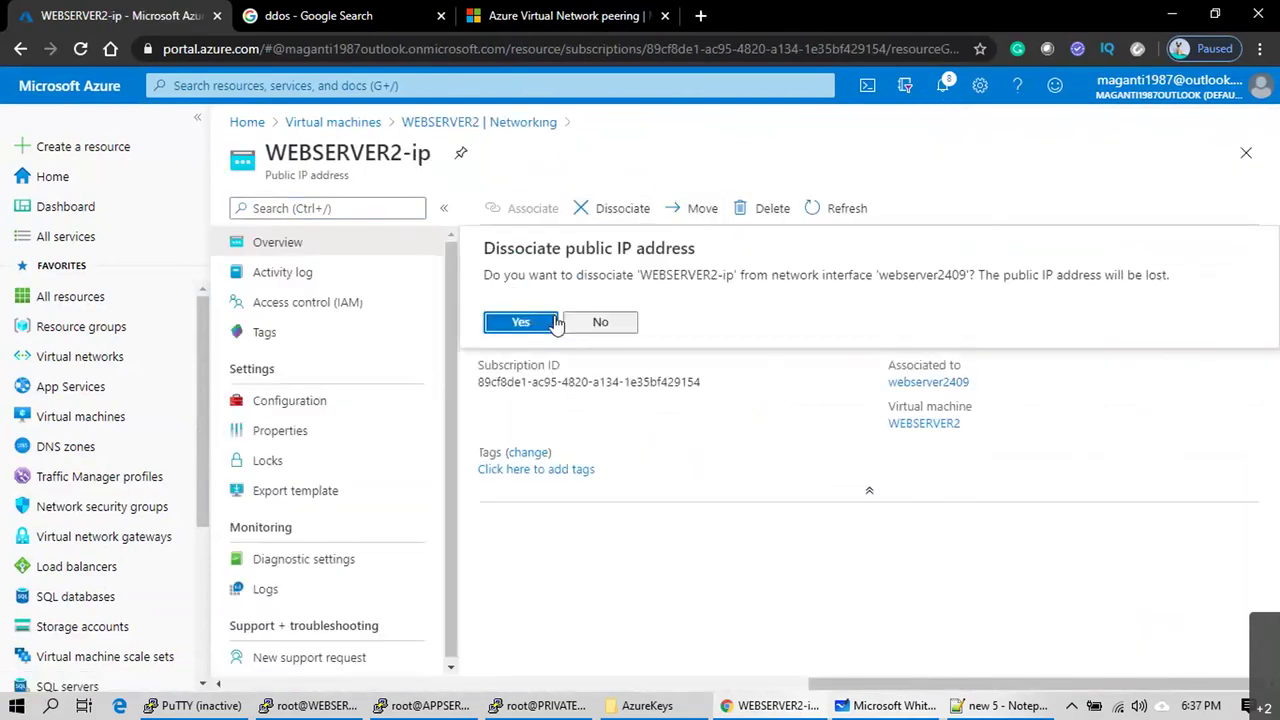
left_click(530, 323)
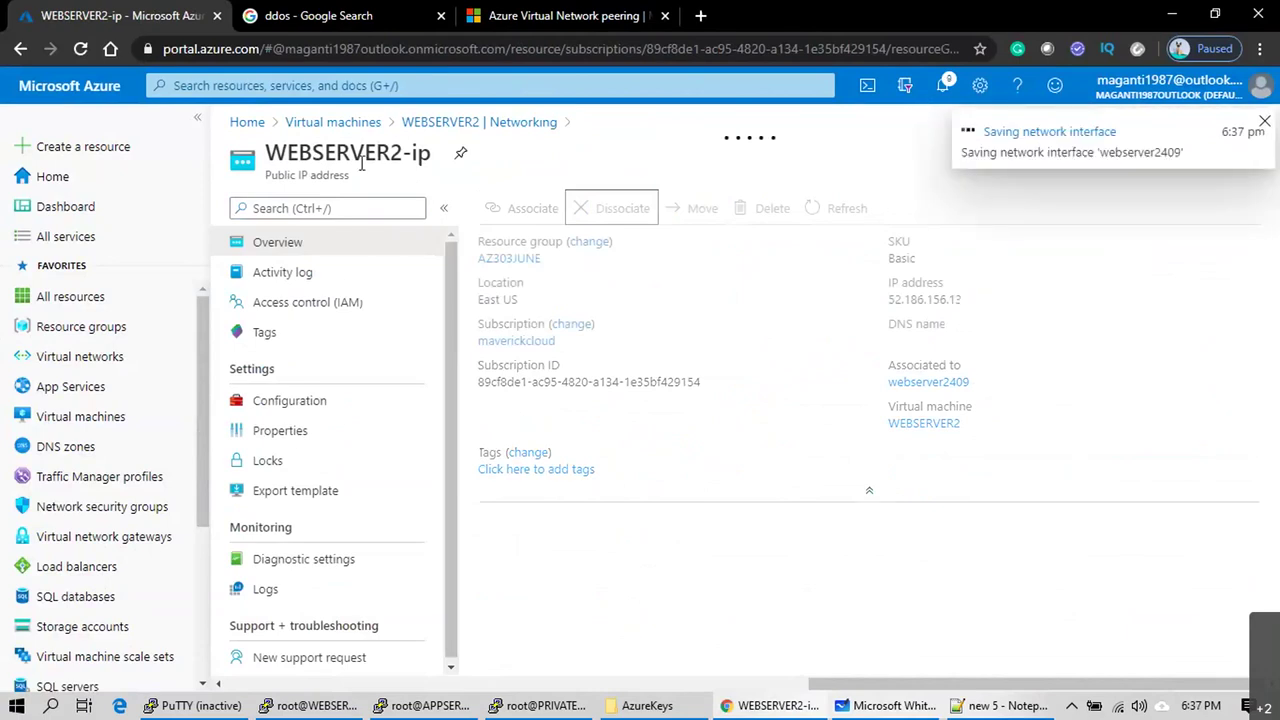
Step: Check the public IP addresses of all servers in the virtual machines list, focusing on PRIVATEVM1's
left_click(358, 122)
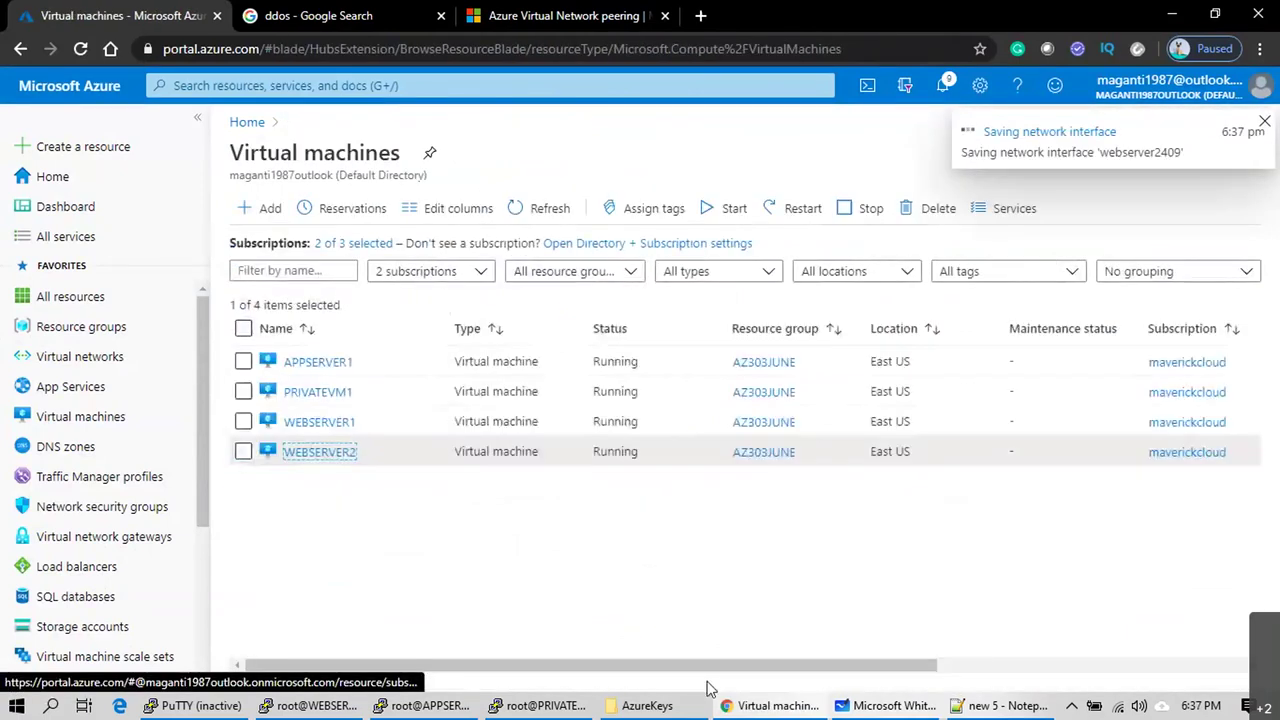
left_click_drag(777, 664, 1086, 664)
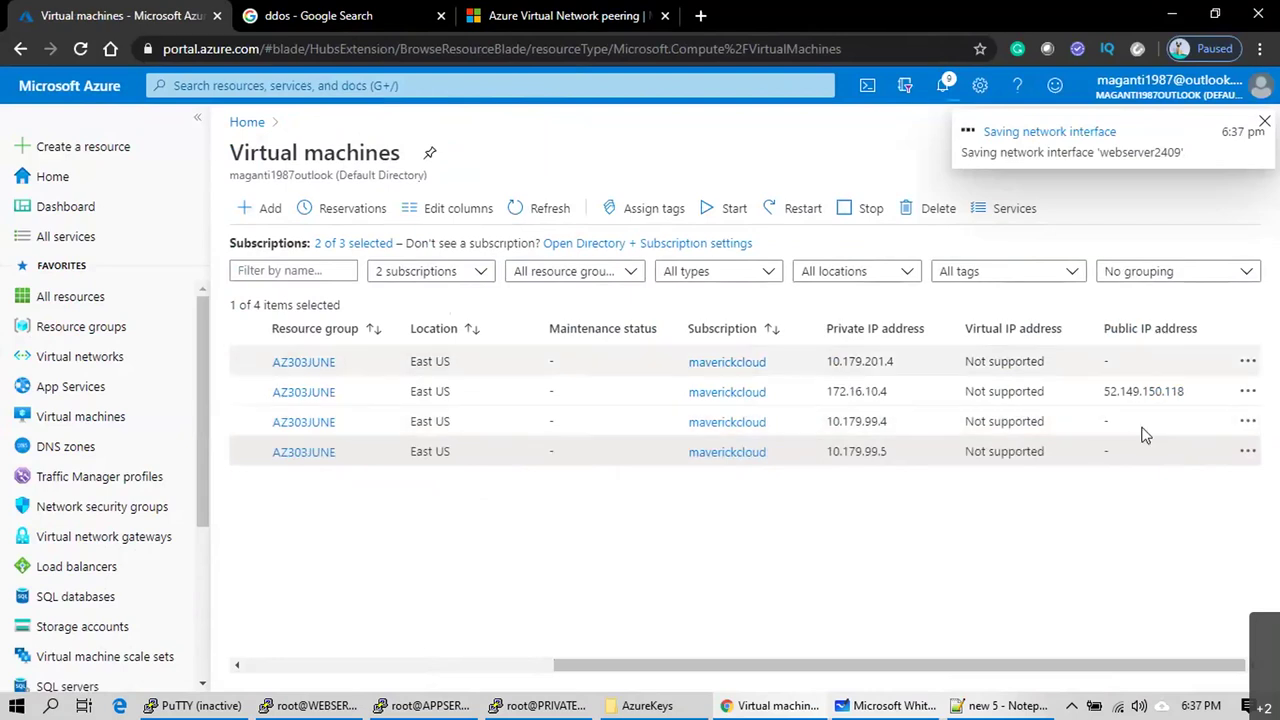
left_click_drag(1104, 391, 1192, 391)
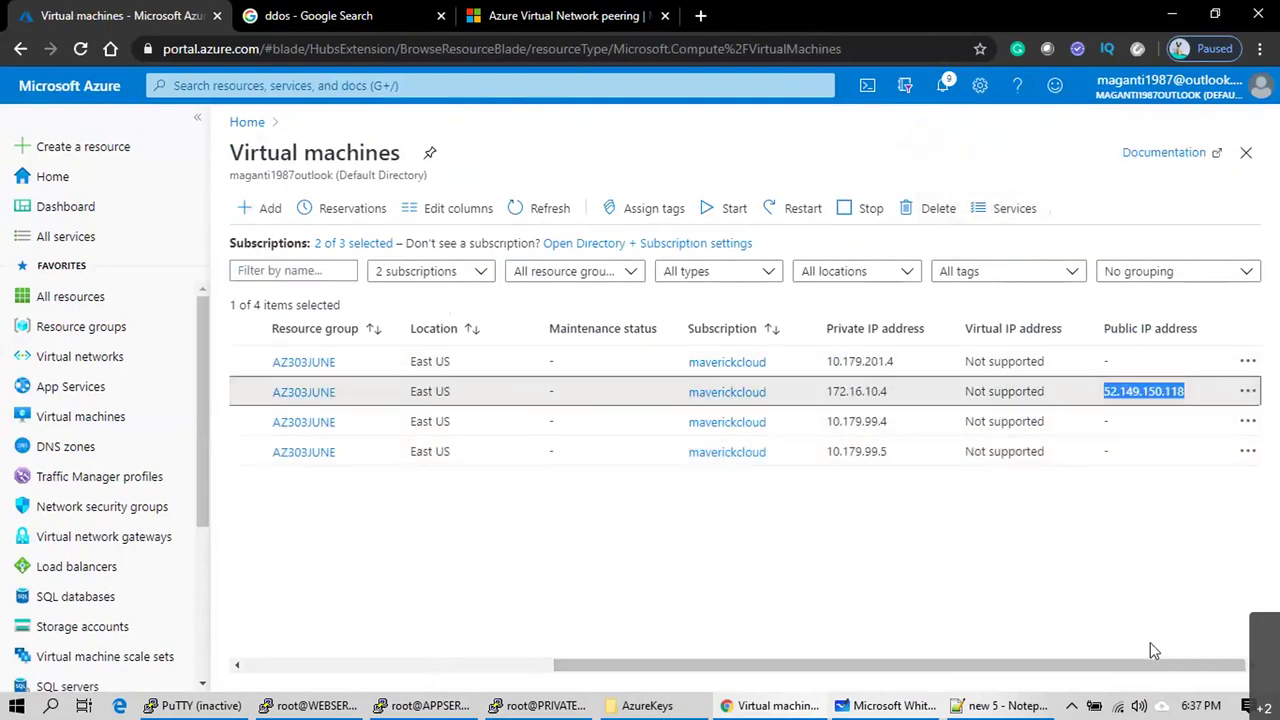
Step: Switch to PRIVATEVM1's PuTTY window, dismiss the network error, restart the session and log in with the account password
left_click(535, 706)
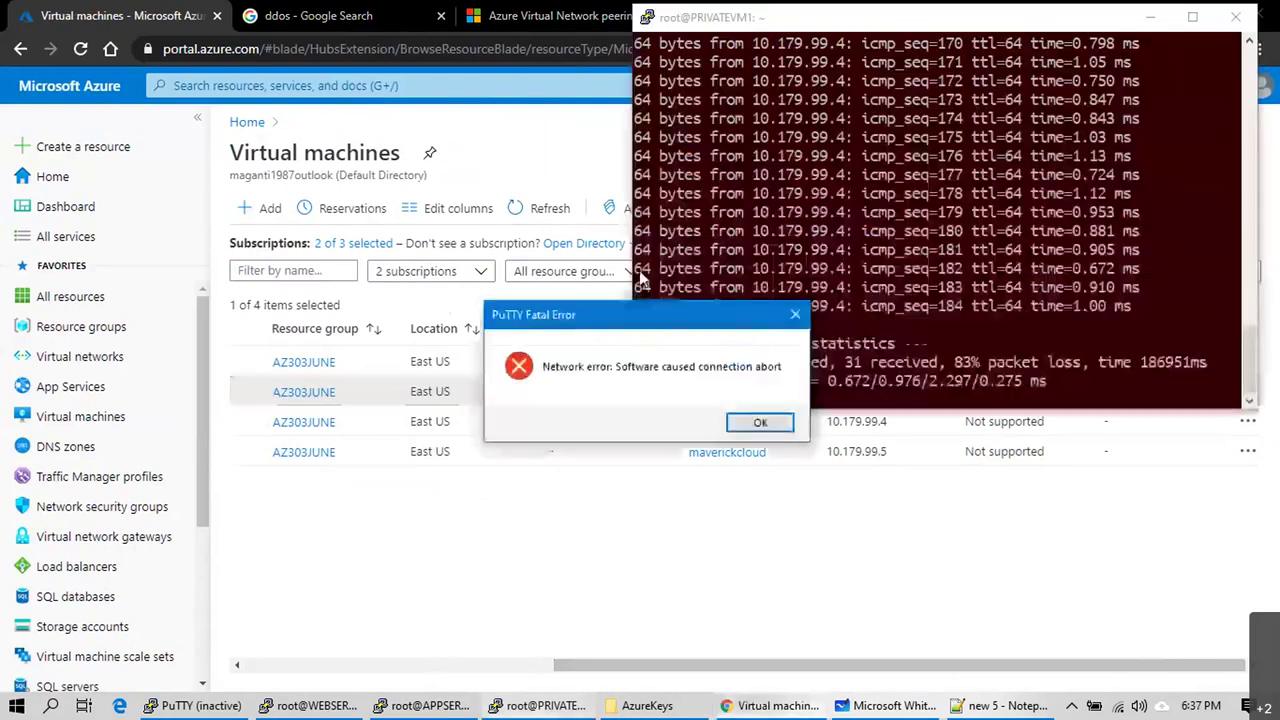
left_click(743, 420)
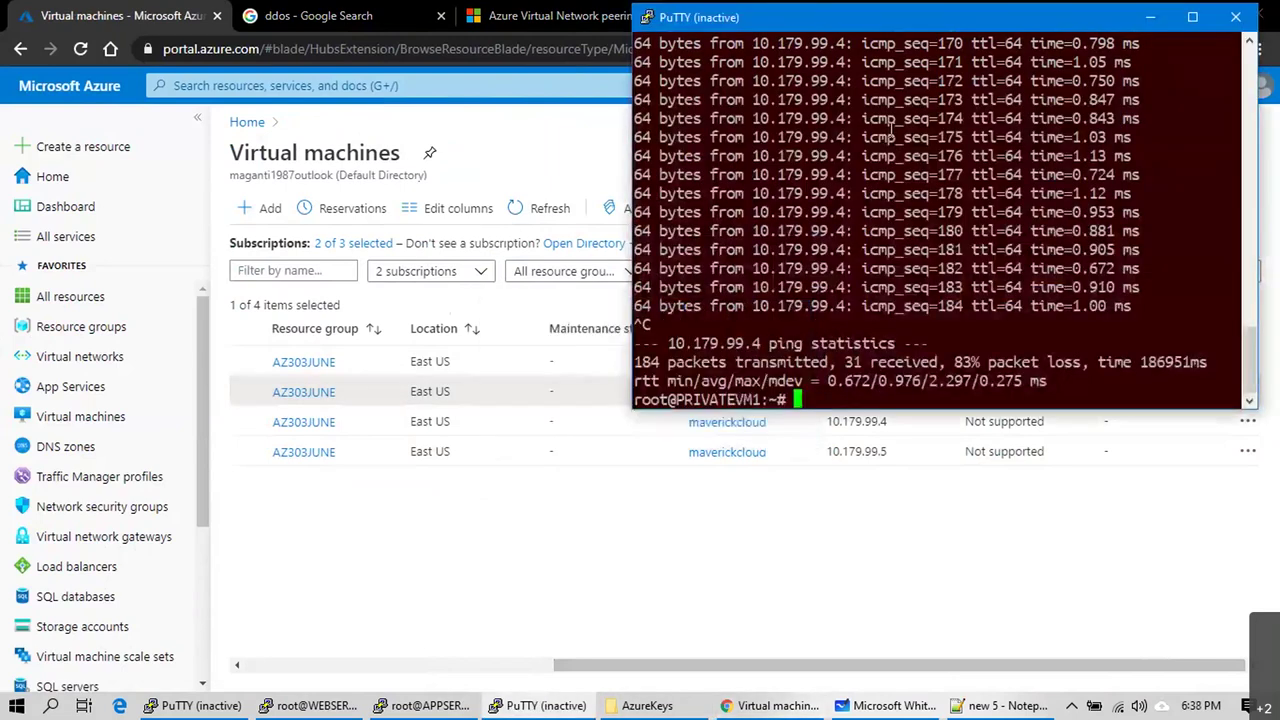
right_click(935, 30)
left_click(975, 220)
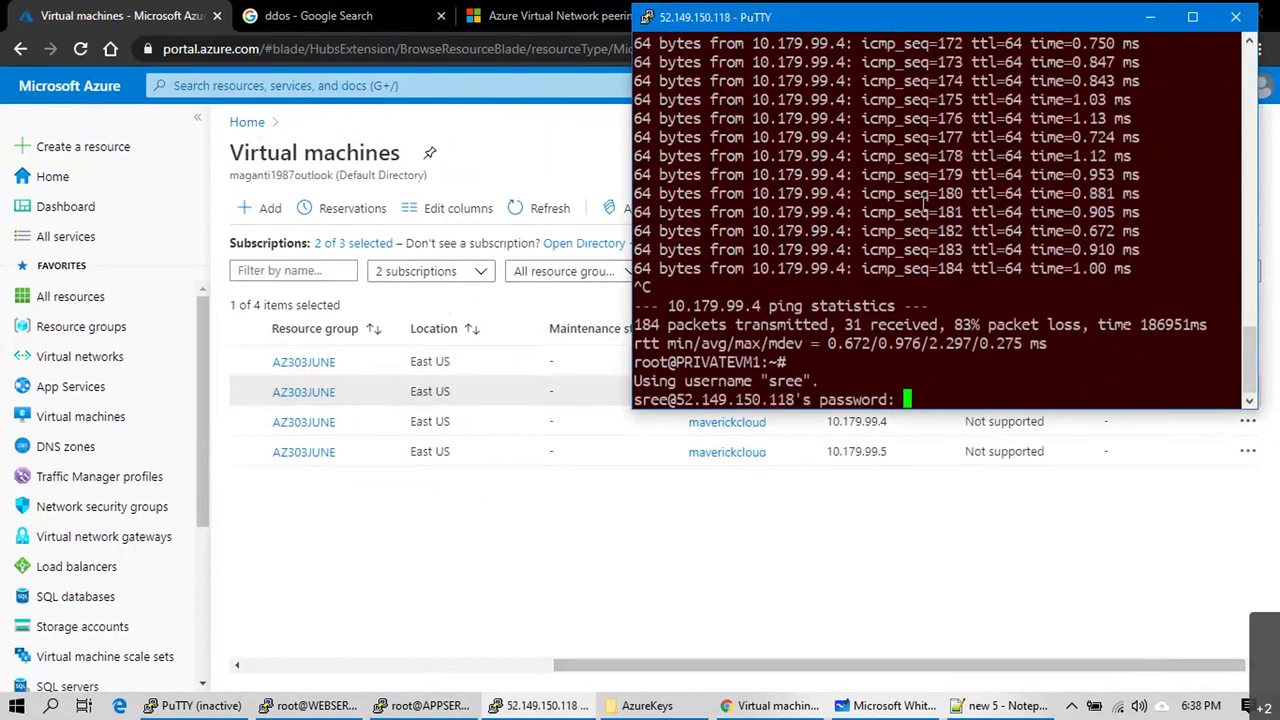
key("Return")
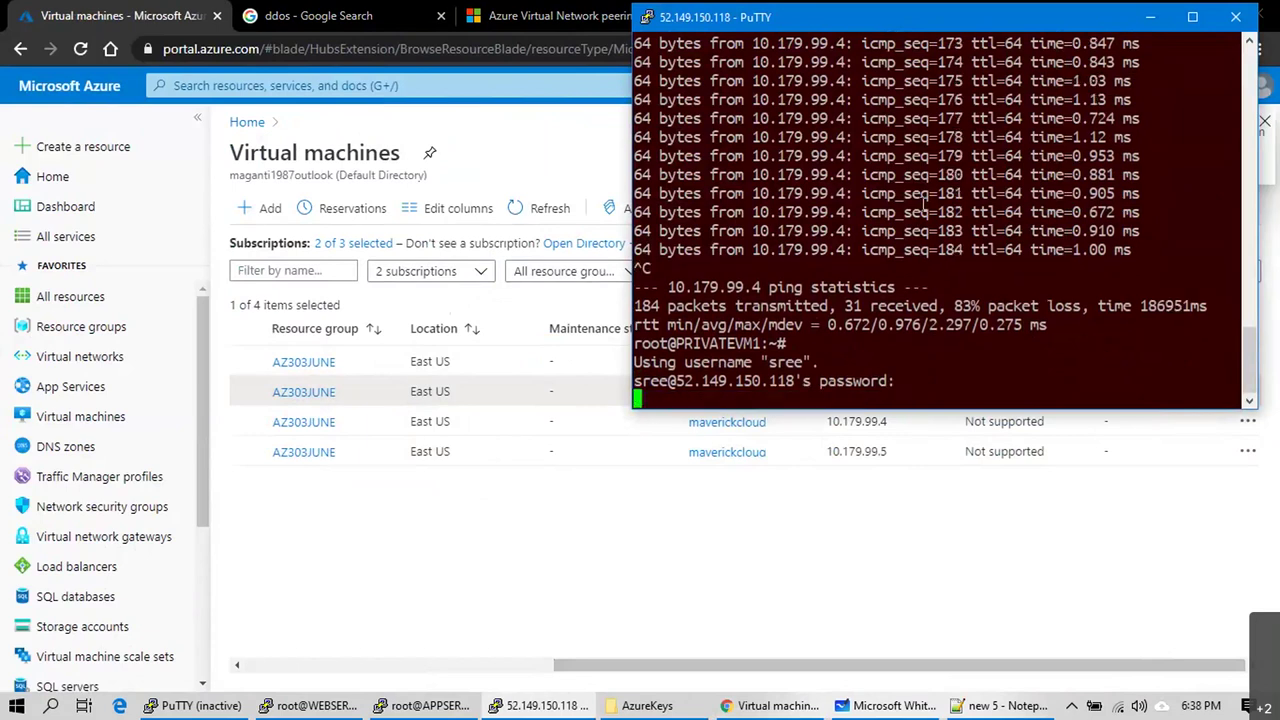
Step: Maximize the PRIVATEVM1 terminal and switch to the root user with "sudo su -"
double_click(1078, 22)
key("Return")
key("Return")
key("Return")
key("Return")
key("Return")
type("sus")
key("BackSpace")
type("do su -")
key("Return")
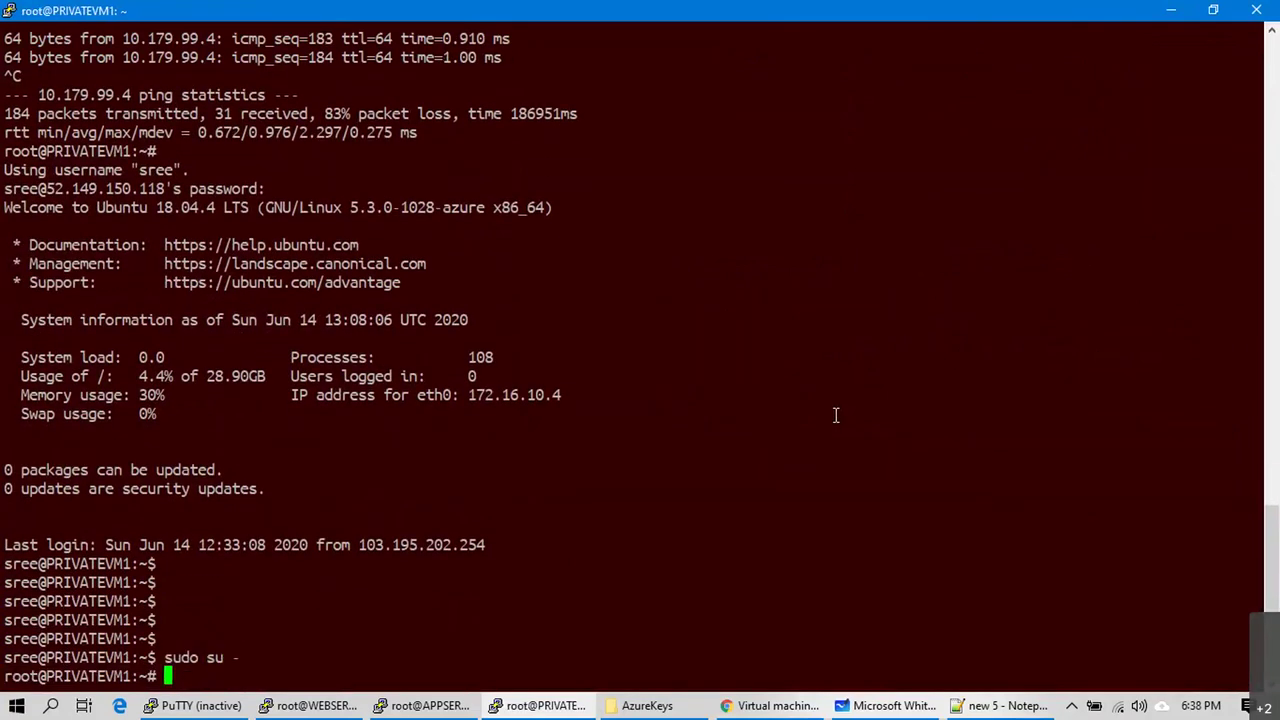
Step: Clear the terminal and run ifconfig on PRIVATEVM1 to examine its eth0 address
key("ctrl+l")
key("Return")
key("Return")
key("Return")
key("Return")
key("Return")
key("Return")
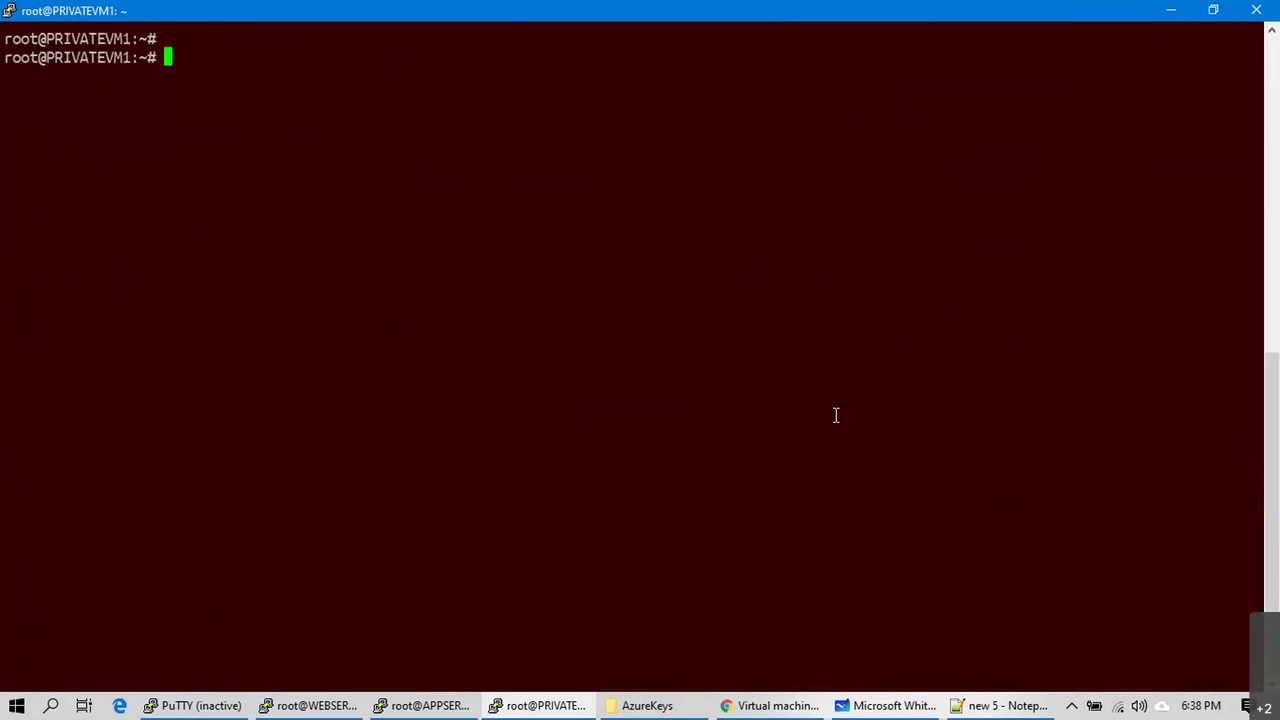
type("ifconfig")
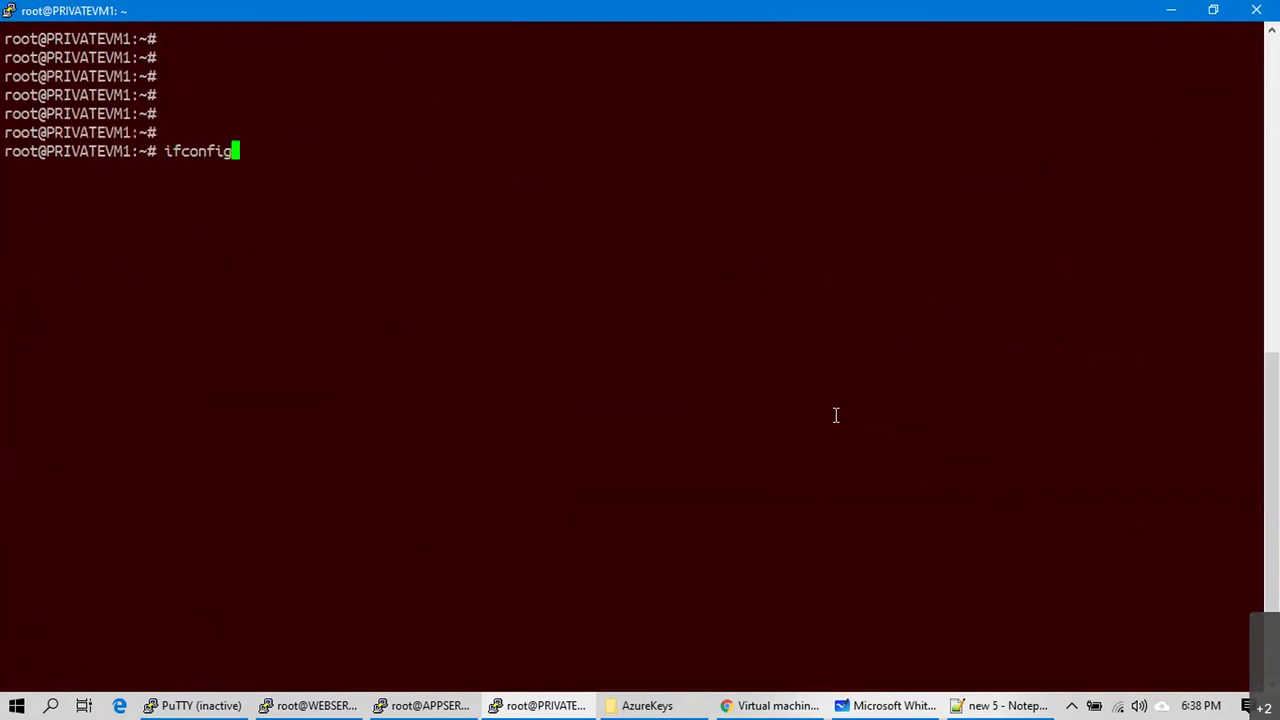
key("Return")
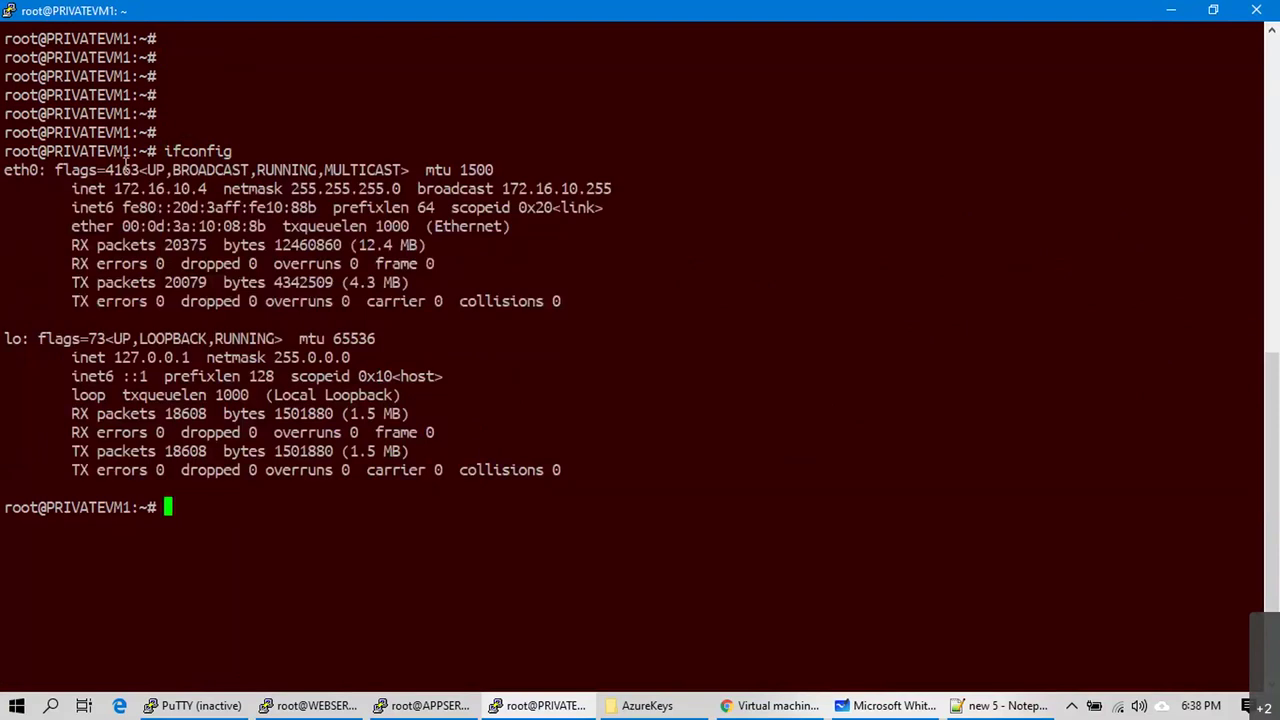
triple_click(140, 191)
left_click(313, 333)
Step: Connect over SSH from PRIVATEVM1 to 10.179.99.4, accept the host key with "yes" and enter the account password
type("ssh sree@")
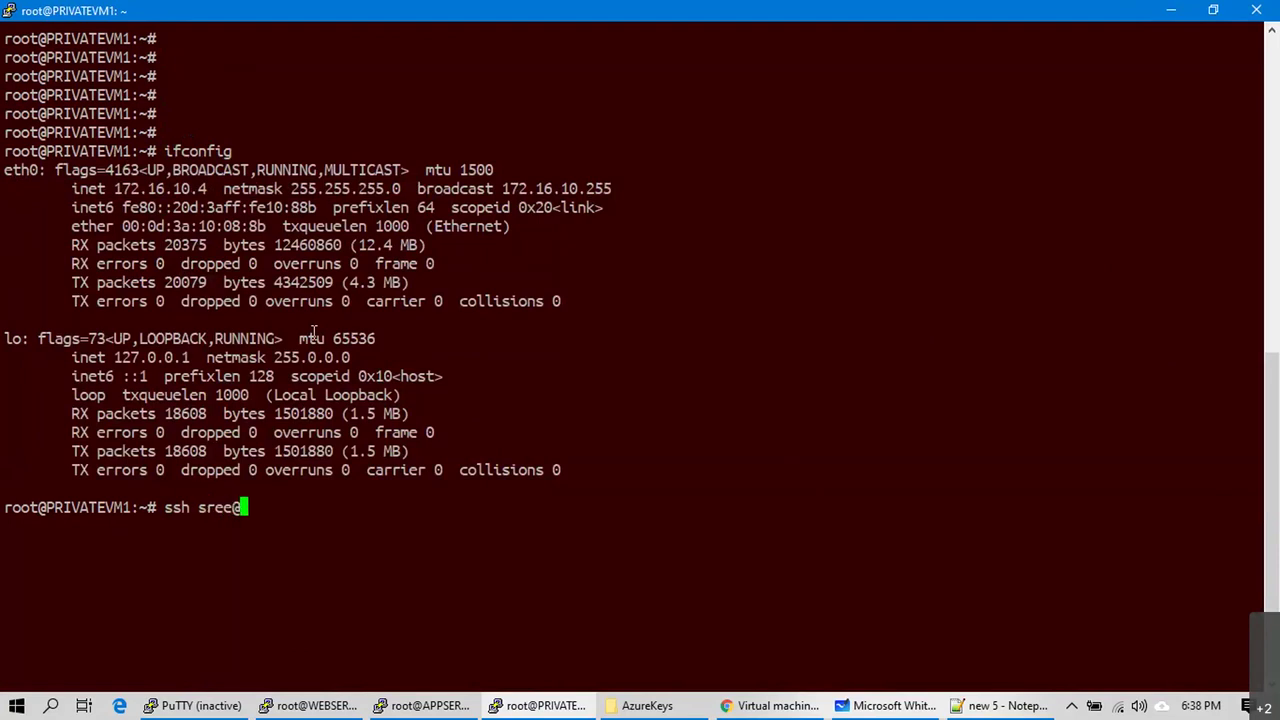
type("10.179.99.4")
key("Return")
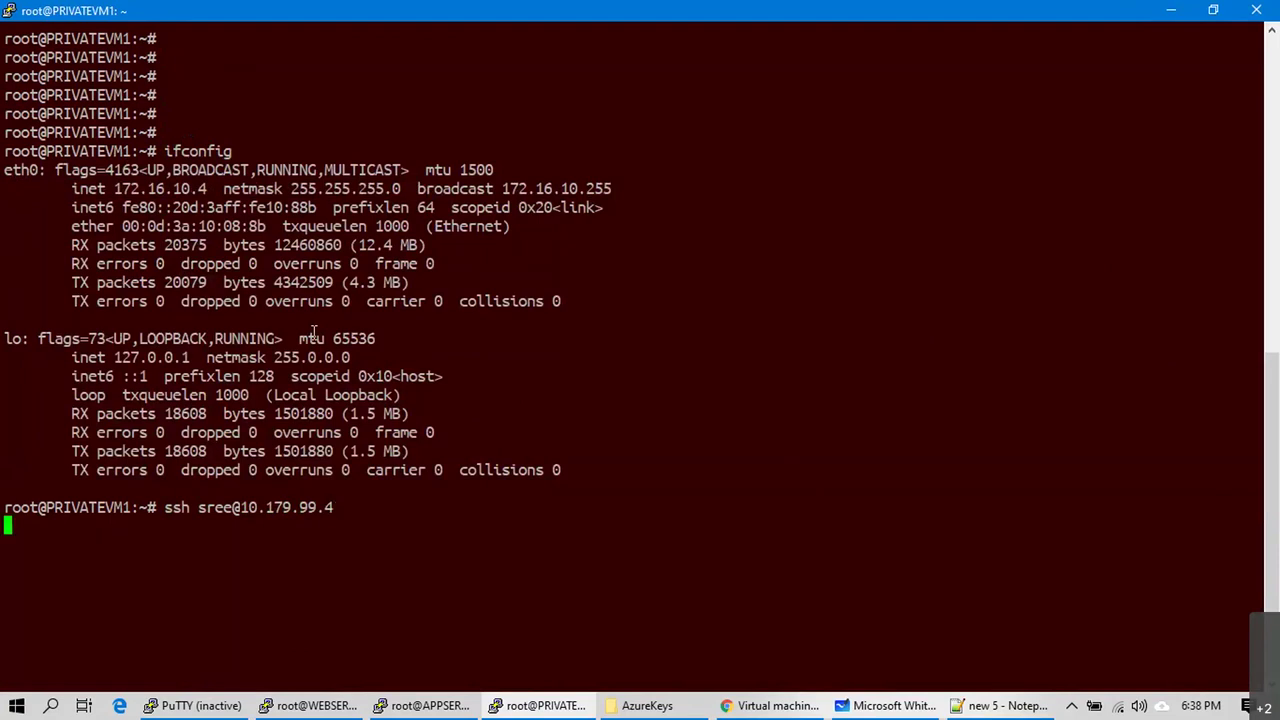
type("yes")
key("Return")
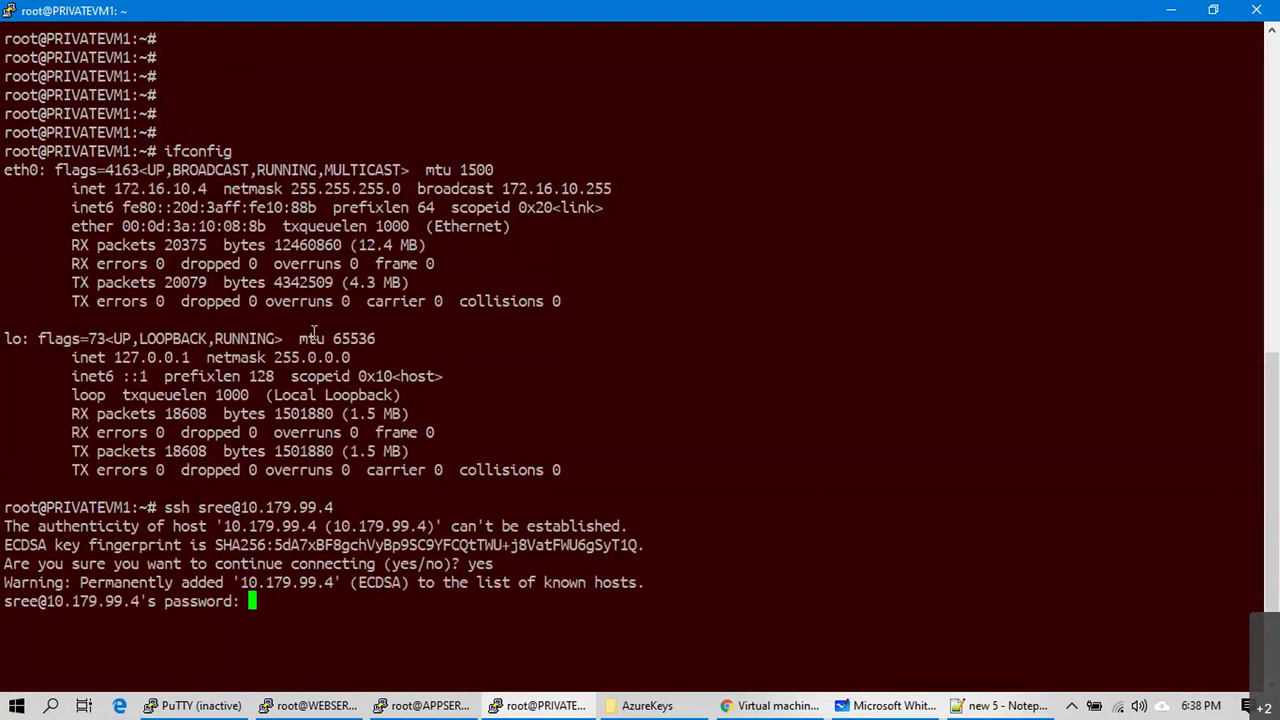
key("Return")
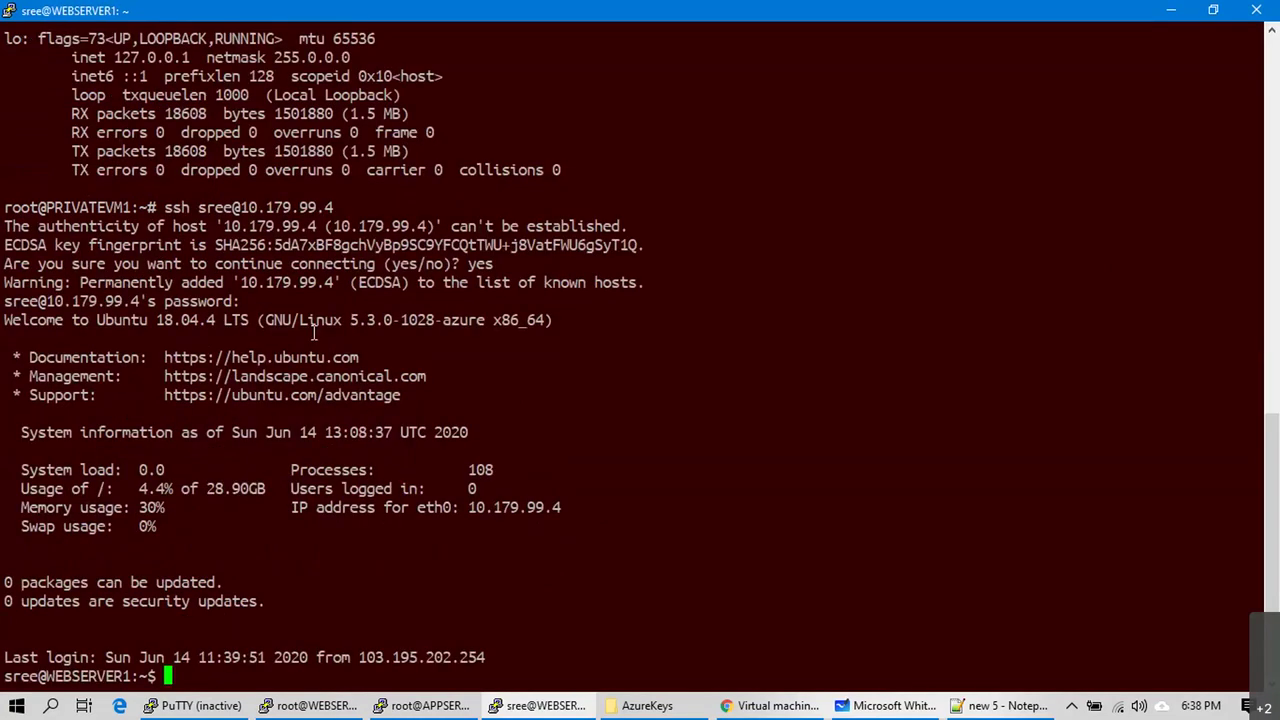
key("Return")
key("Return")
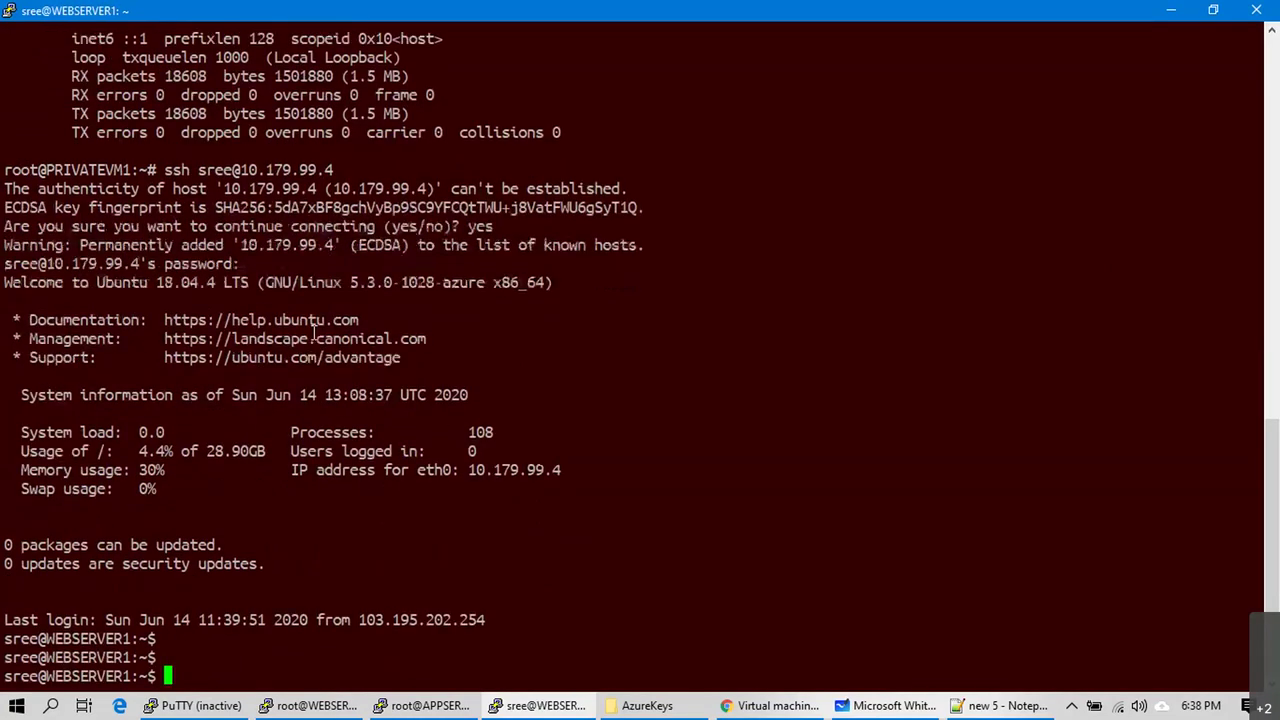
Step: Compare the PRIVATEVM1 and WEBSERVER1 prompts, then run ifconfig on WEBSERVER1 to examine its eth0 address
triple_click(91, 676)
double_click(92, 170)
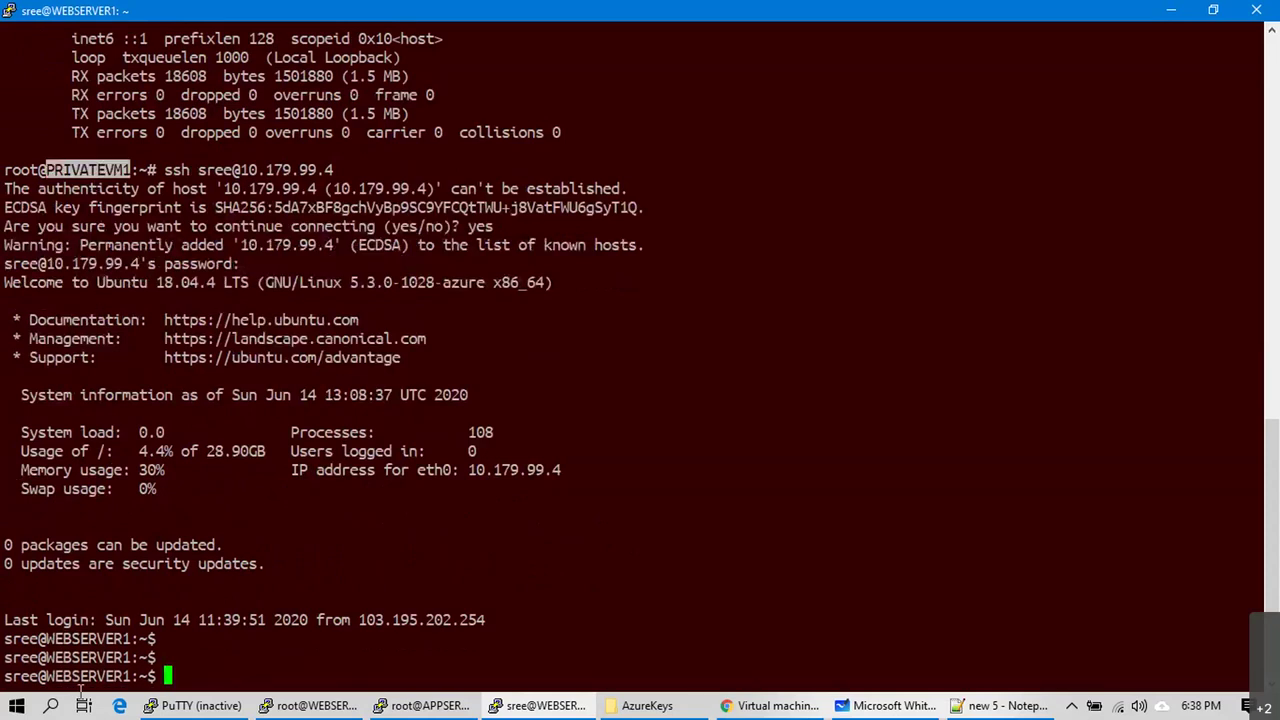
double_click(92, 676)
triple_click(254, 640)
type("ifconfig")
key("Return")
left_click(133, 368)
double_click(133, 360)
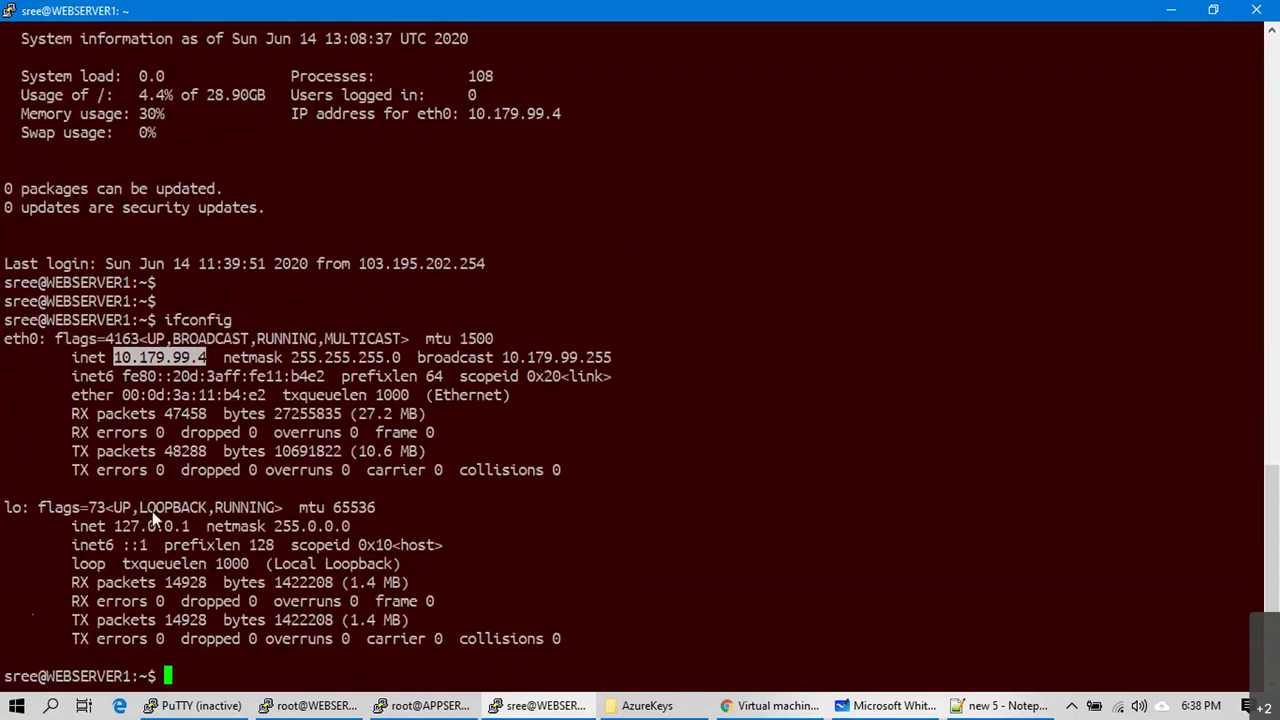
Step: In Whiteboard, mark the first W machine in blue, trace the path to it from box L through the peering link, and undo a direct path
key("alt+Tab")
key("alt+Tab")
key("Tab")
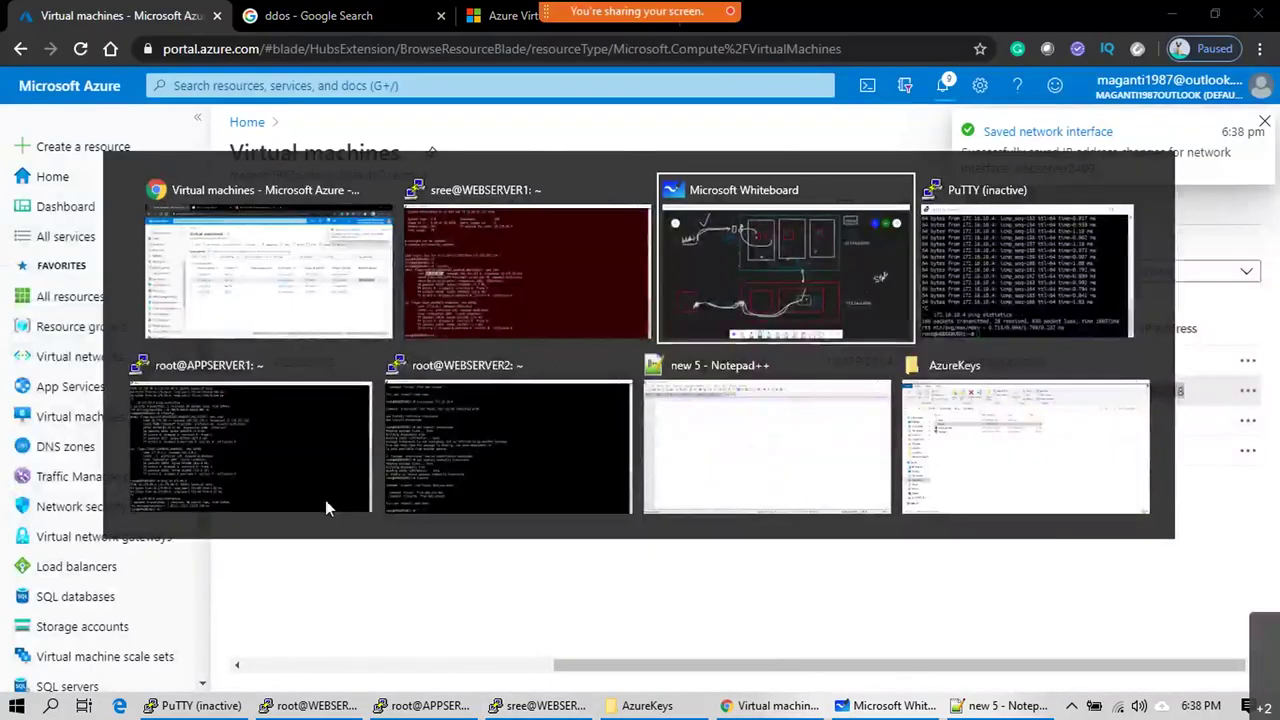
mouse_move(708, 500)
left_mouse_down()
mouse_move(705, 488)
mouse_move(712, 508)
left_mouse_up()
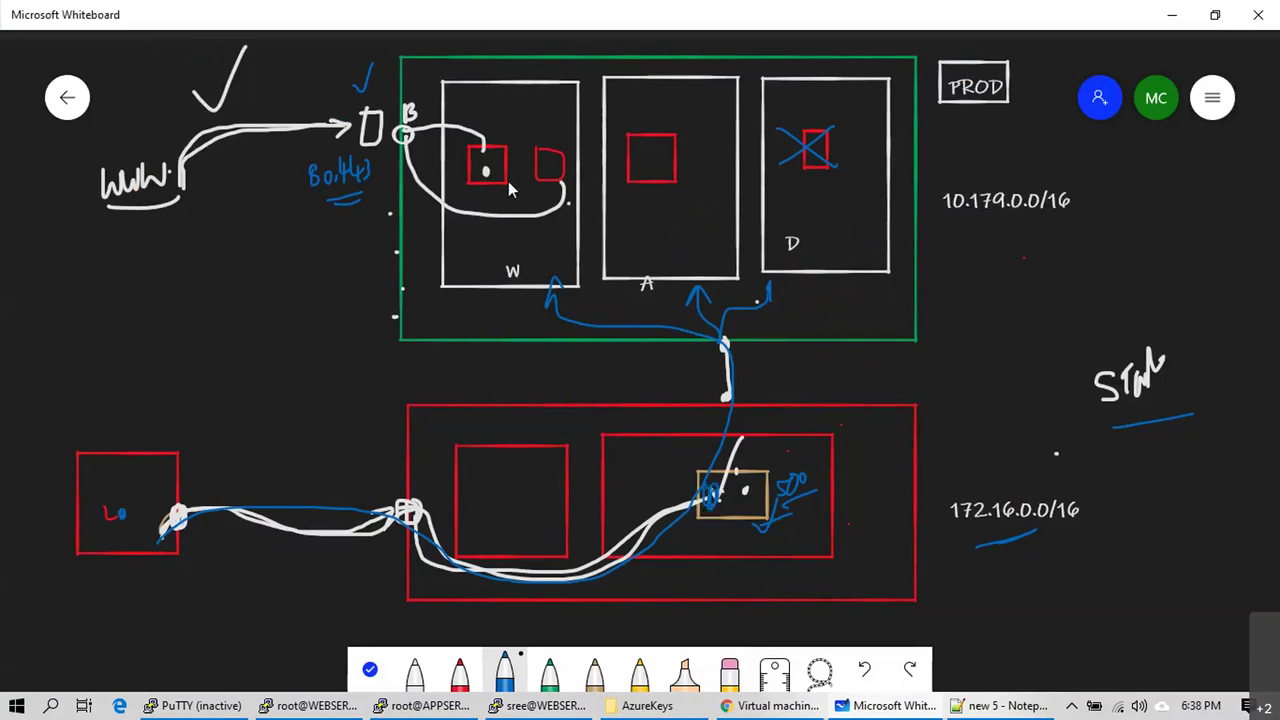
left_click_drag(486, 170, 490, 172)
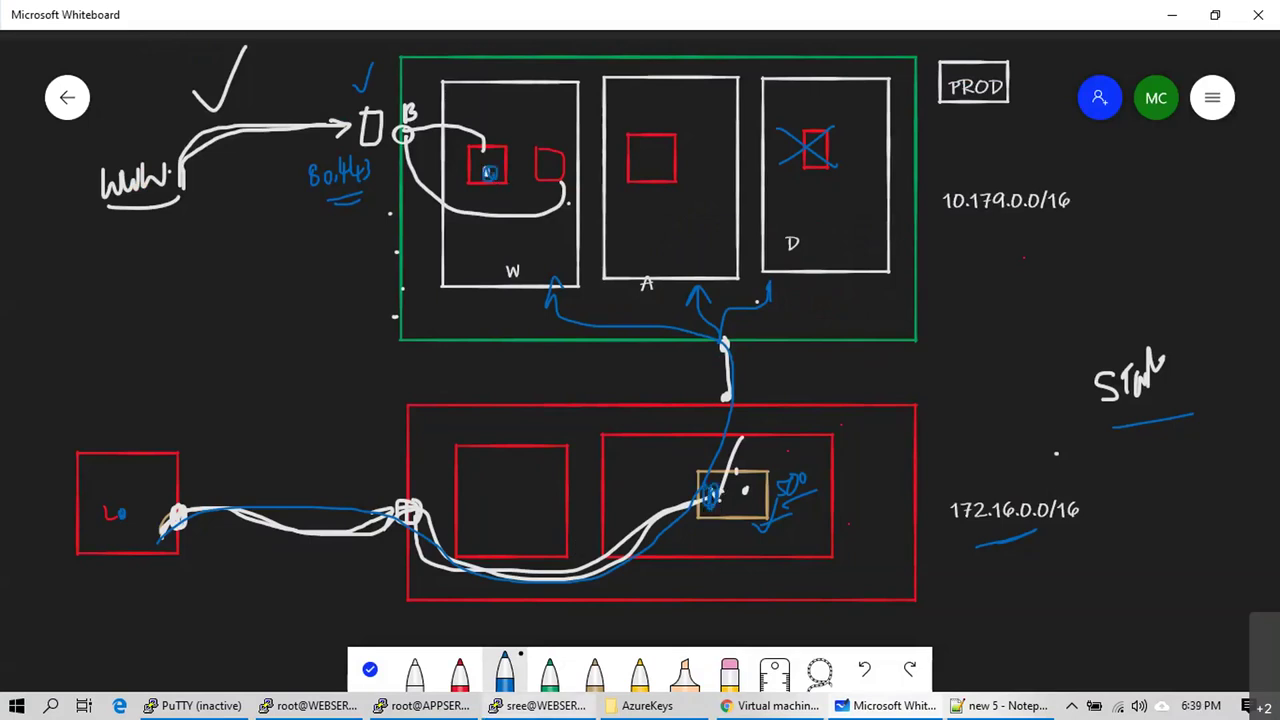
mouse_move(118, 530)
left_mouse_down()
mouse_move(223, 506)
mouse_move(437, 565)
mouse_move(588, 586)
mouse_move(692, 494)
mouse_move(730, 375)
mouse_move(680, 335)
mouse_move(550, 326)
mouse_move(490, 226)
mouse_move(492, 175)
left_mouse_up()
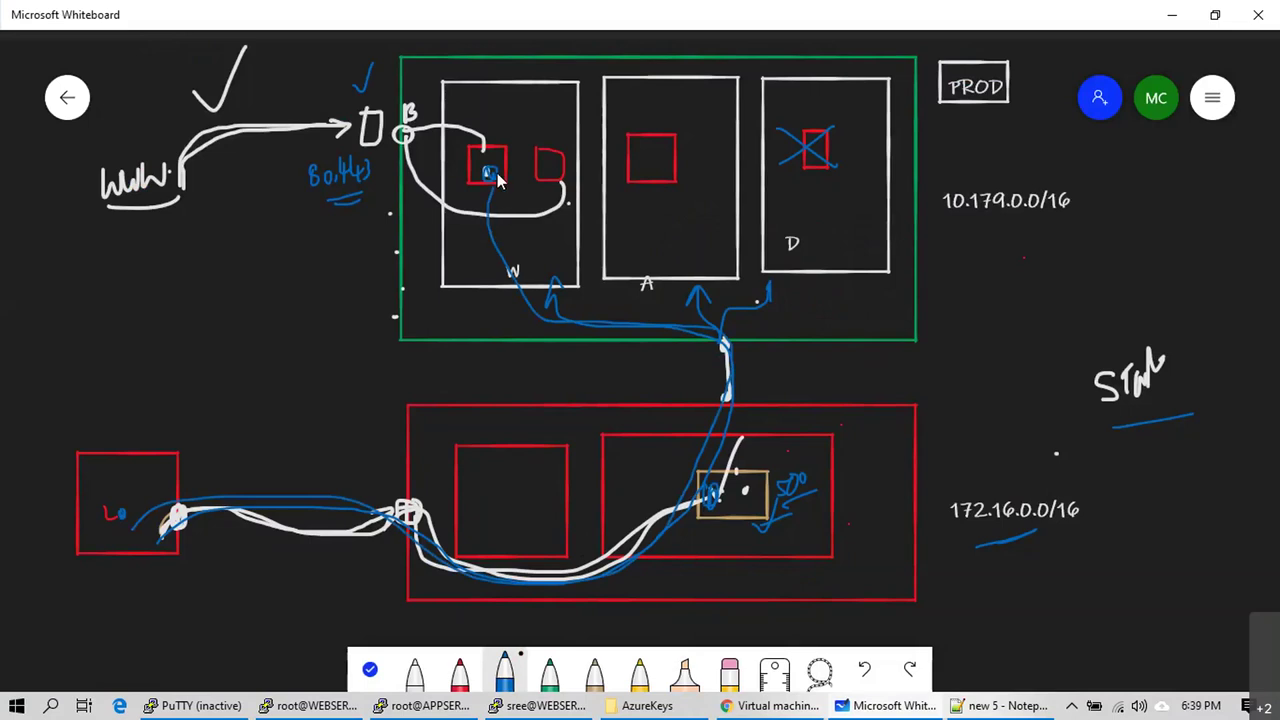
mouse_move(88, 528)
left_mouse_down()
mouse_move(152, 250)
mouse_move(417, 172)
mouse_move(400, 176)
left_mouse_up()
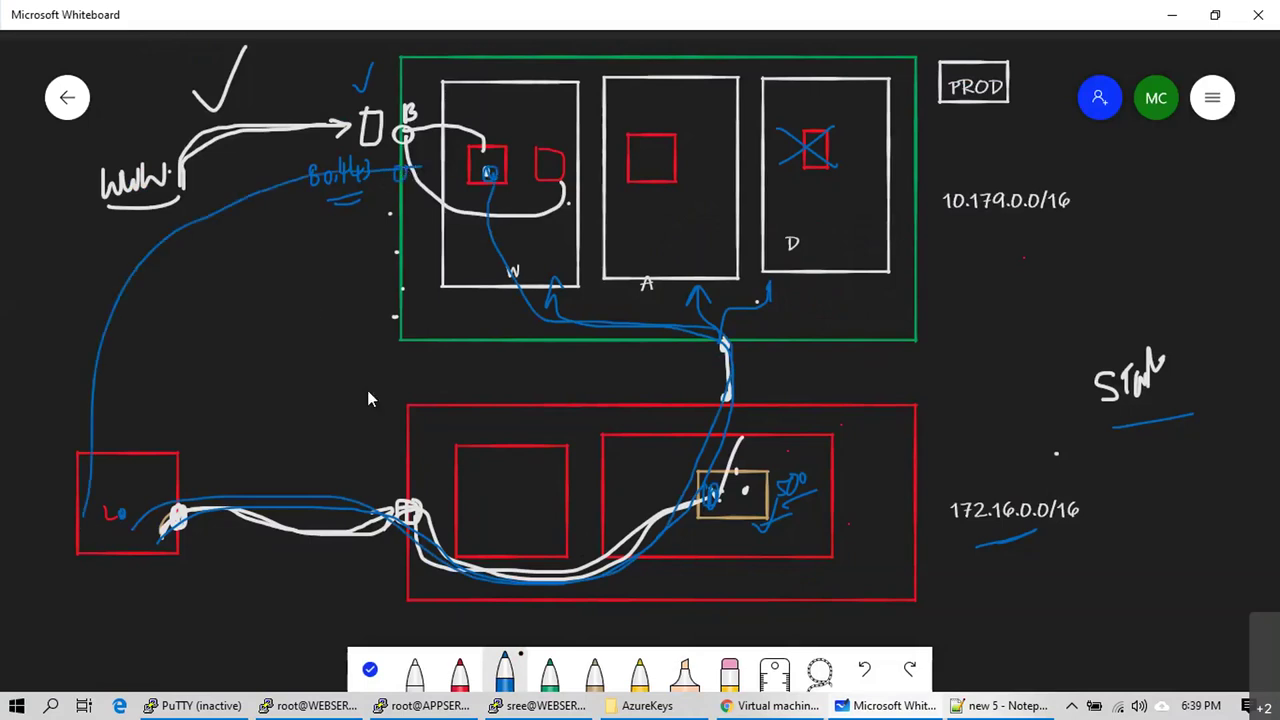
key("ctrl+z")
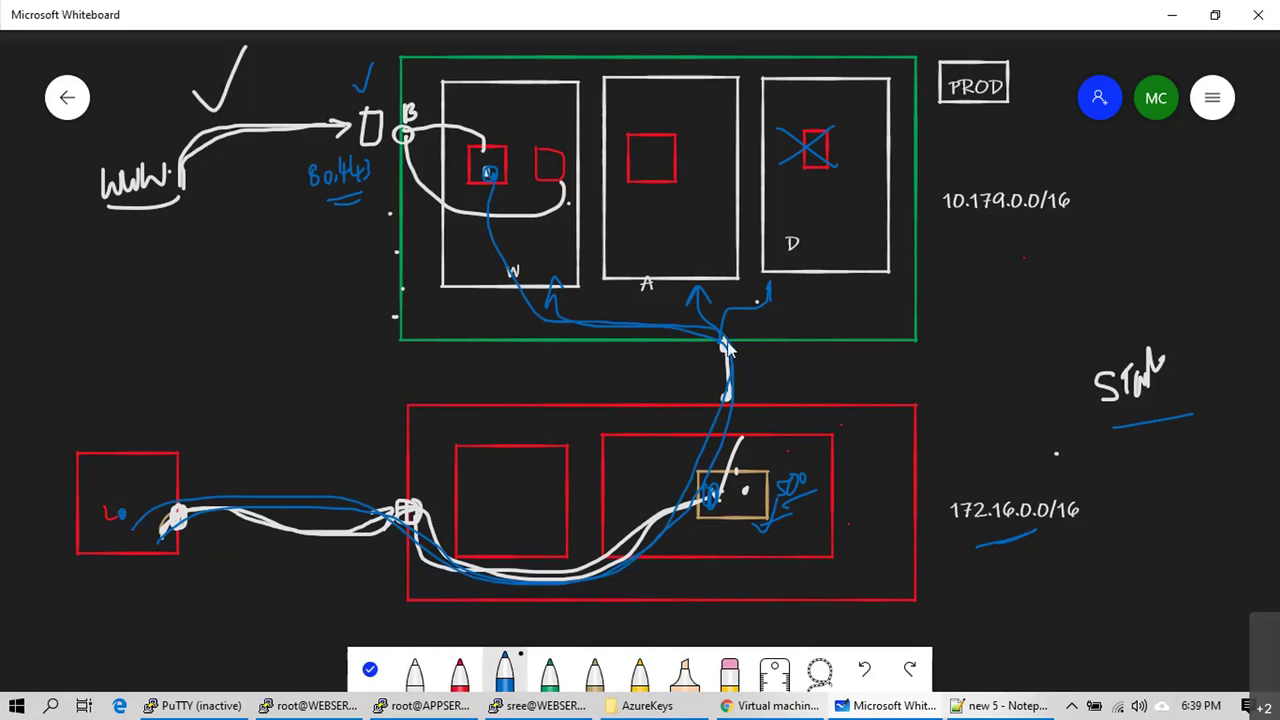
Step: Circle the peering link in blue and annotate it with a check mark, up arrows, 0.5 labels and an underlined GB note
mouse_move(720, 337)
left_mouse_down()
mouse_move(700, 385)
mouse_move(757, 406)
mouse_move(746, 362)
mouse_move(809, 361)
left_mouse_up()
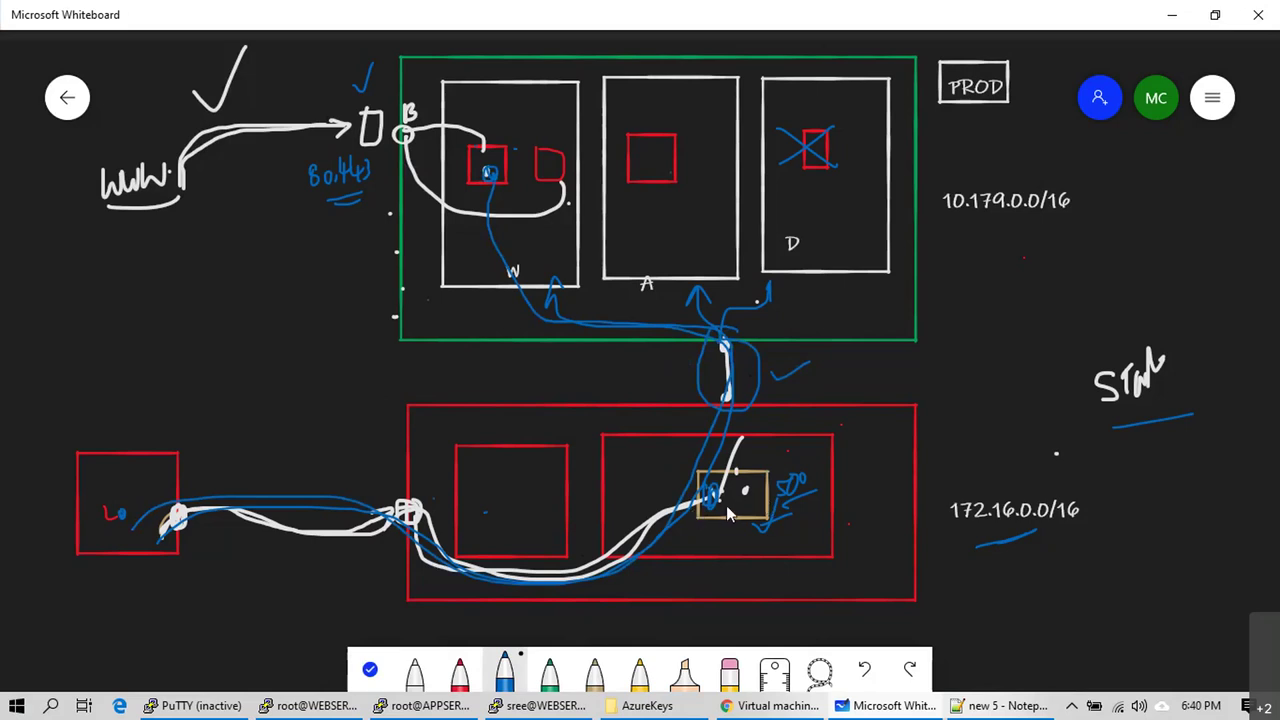
mouse_move(866, 424)
left_mouse_down()
mouse_move(859, 382)
mouse_move(866, 396)
left_mouse_up()
left_click_drag(818, 332, 825, 342)
left_click_drag(797, 383, 813, 393)
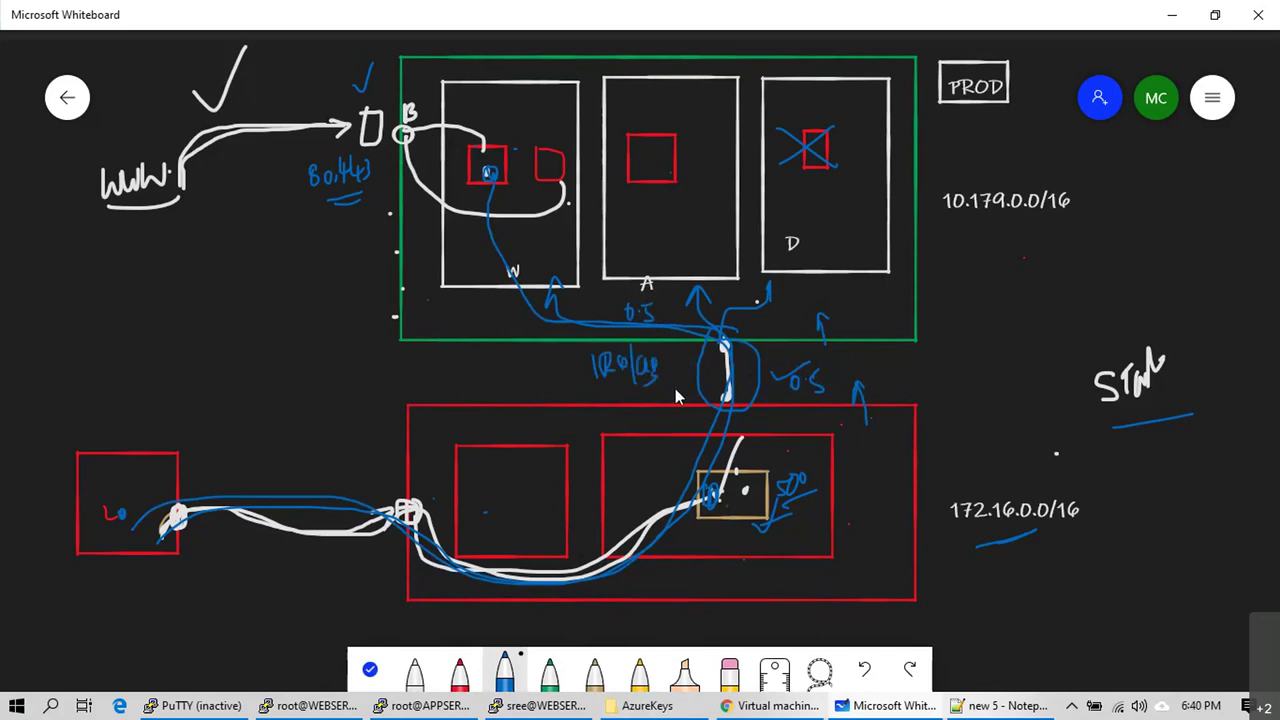
left_click_drag(675, 388, 618, 392)
Step: Clear the whole whiteboard canvas
scroll(825, 348, "down", 2)
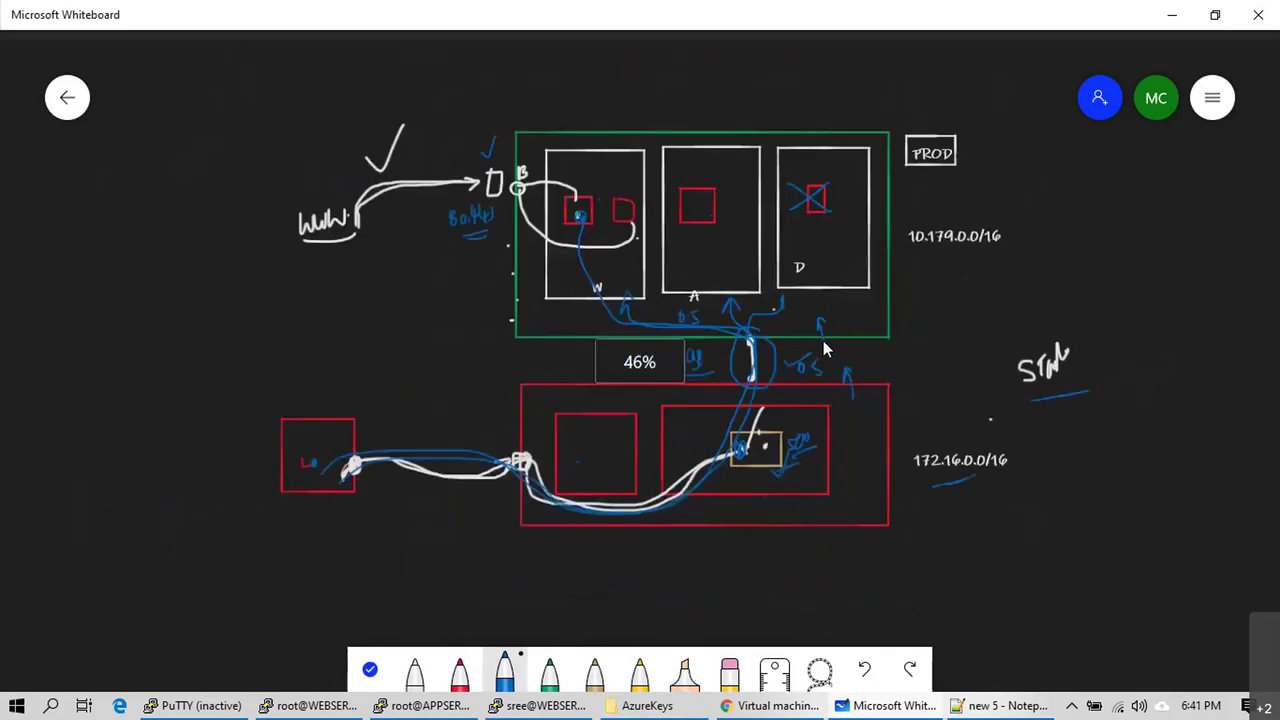
left_click(1206, 104)
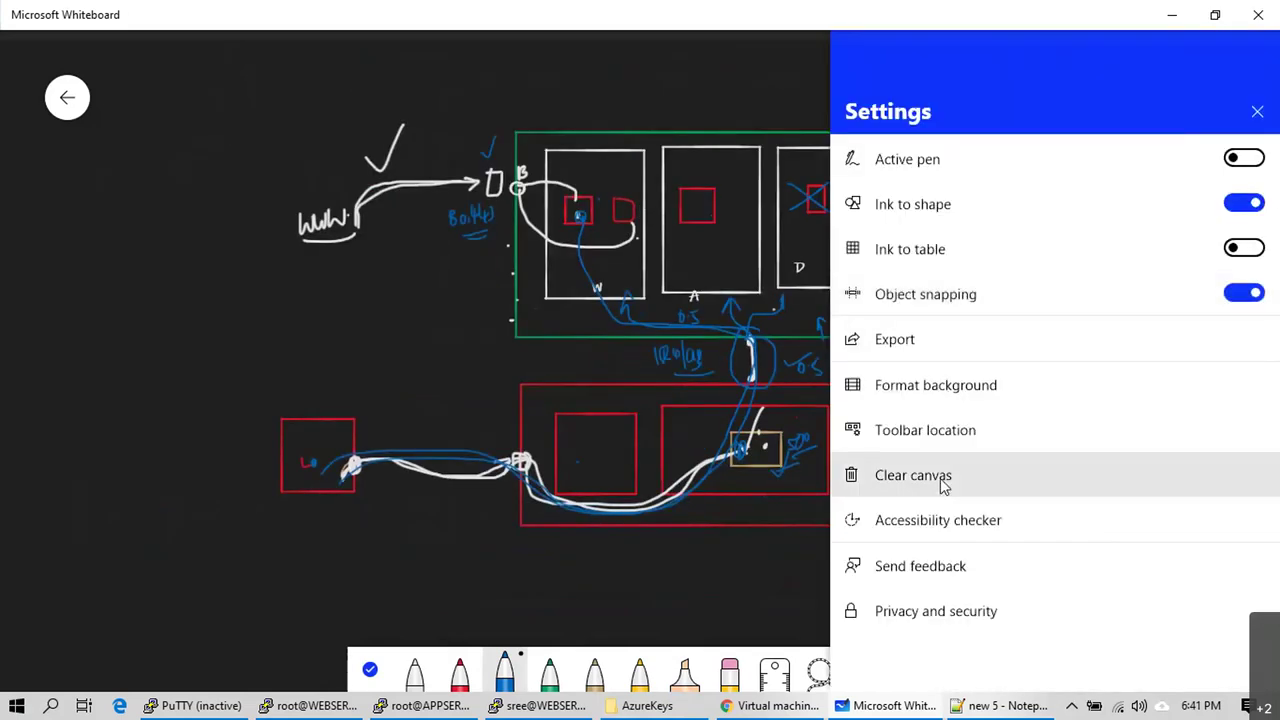
left_click(943, 480)
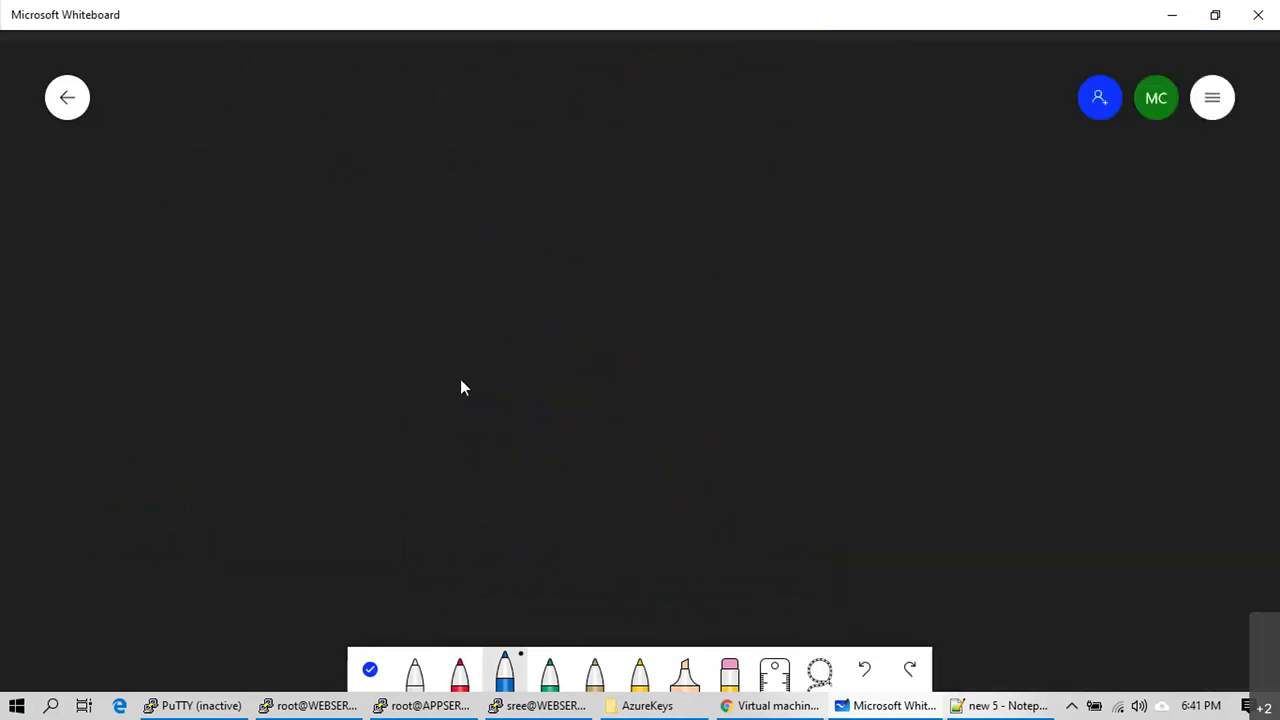
Step: Draw a white outer rectangle labelled XYZ, with an inner rectangle containing seven small machine boxes
left_click(420, 665)
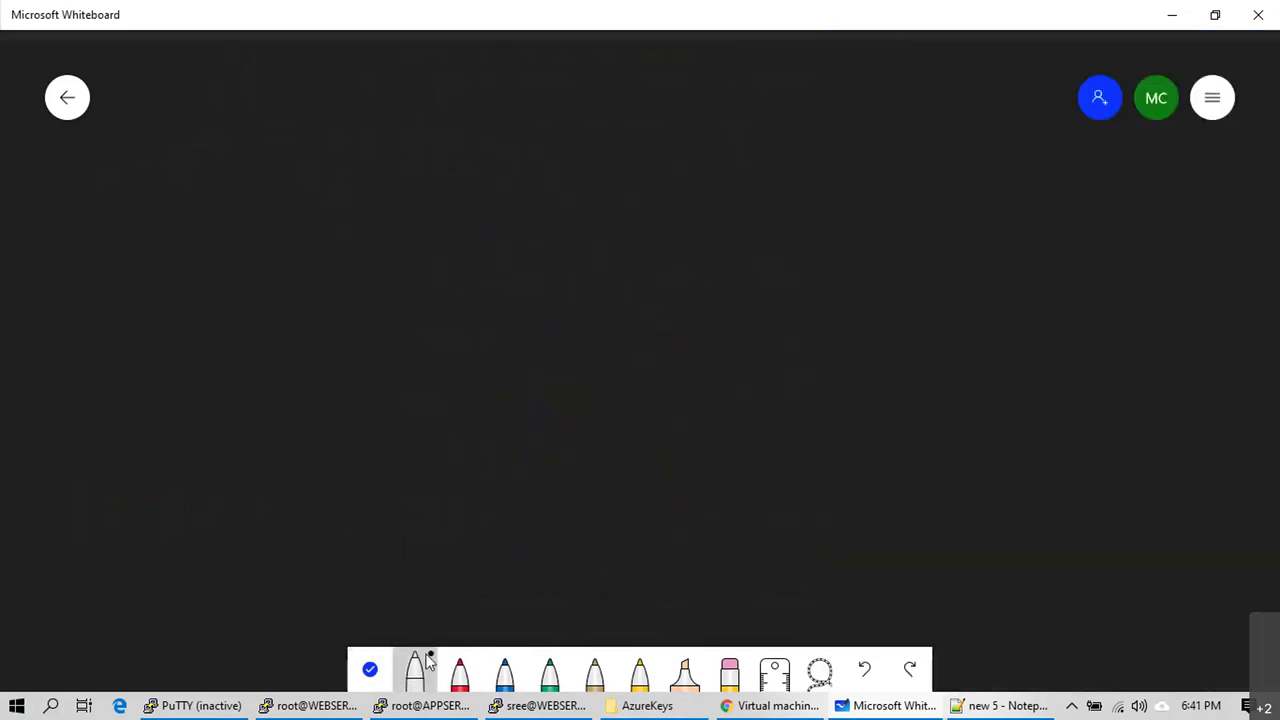
left_click(505, 670)
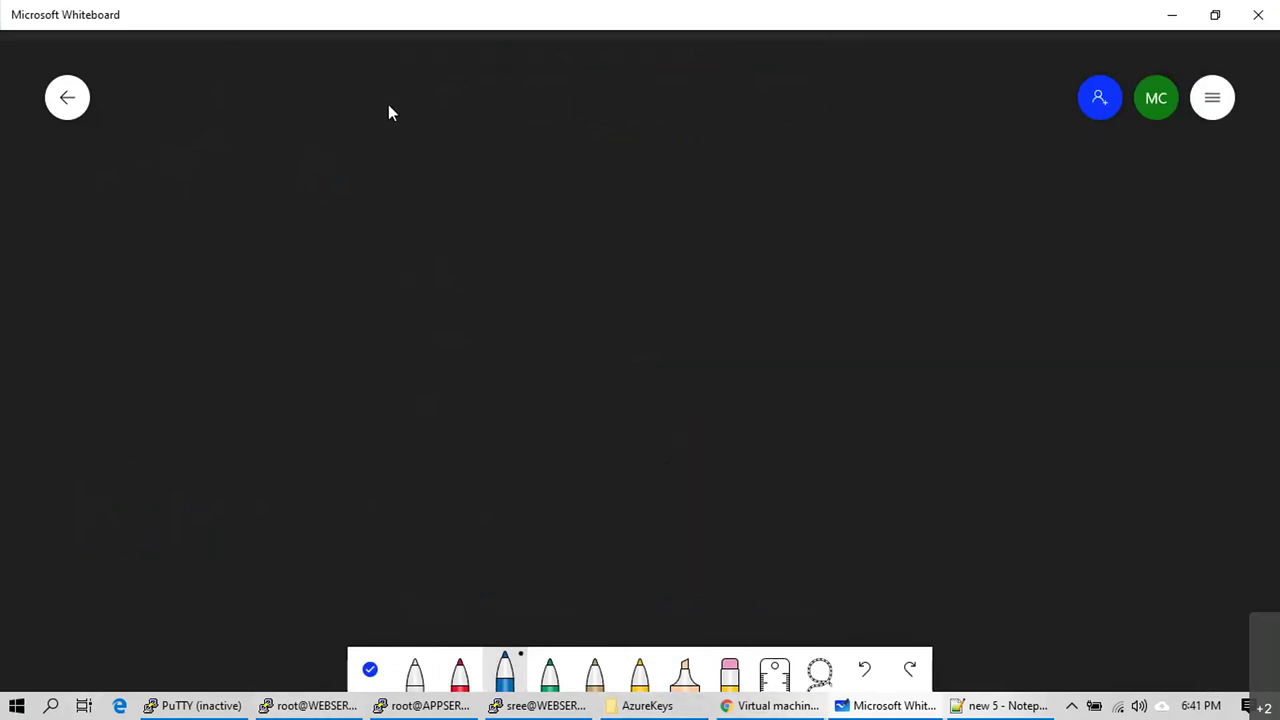
left_click(415, 670)
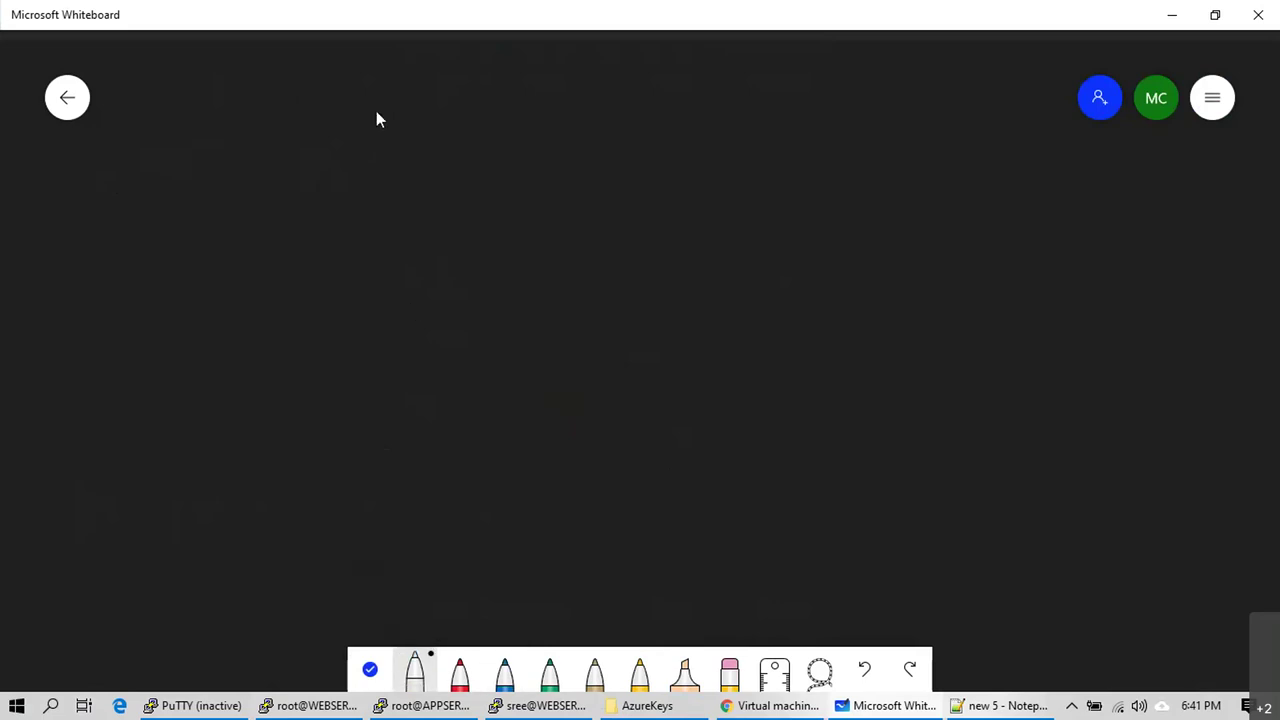
mouse_move(390, 60)
left_mouse_down()
mouse_move(389, 329)
mouse_move(651, 423)
mouse_move(883, 380)
mouse_move(889, 87)
left_mouse_up()
mouse_move(806, 56)
left_mouse_down()
mouse_move(506, 68)
mouse_move(392, 52)
left_mouse_up()
mouse_move(819, 60)
left_mouse_down()
mouse_move(884, 79)
mouse_move(845, 58)
mouse_move(854, 85)
mouse_move(878, 77)
left_mouse_up()
left_click_drag(480, 120, 480, 265)
mouse_move(478, 319)
left_mouse_down()
mouse_move(720, 332)
mouse_move(775, 195)
mouse_move(717, 114)
mouse_move(510, 119)
mouse_move(572, 224)
mouse_move(540, 149)
left_mouse_up()
mouse_move(620, 152)
left_mouse_down()
mouse_move(632, 208)
mouse_move(622, 155)
left_mouse_up()
left_click_drag(703, 158, 704, 193)
left_click_drag(708, 170, 706, 157)
mouse_move(643, 261)
left_mouse_down()
mouse_move(645, 313)
mouse_move(624, 265)
mouse_move(643, 261)
mouse_move(589, 314)
mouse_move(572, 272)
left_mouse_up()
mouse_move(704, 247)
left_mouse_down()
mouse_move(726, 254)
mouse_move(697, 242)
left_mouse_up()
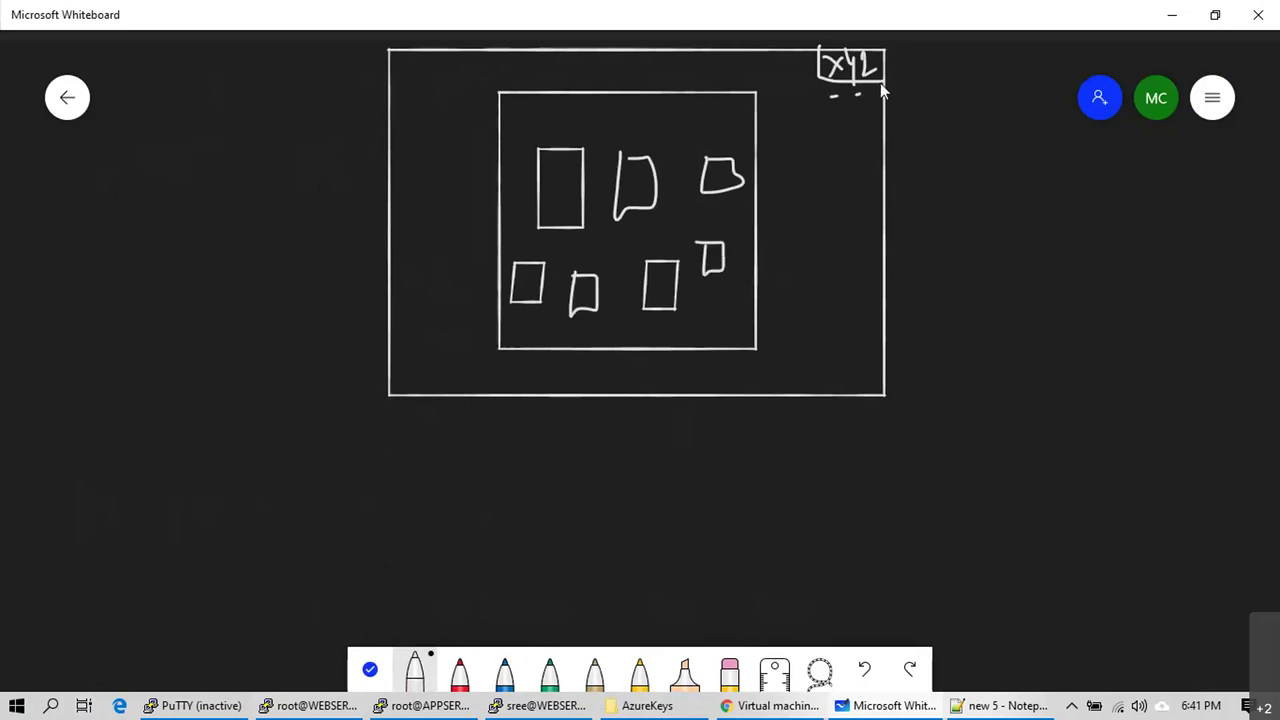
Step: Circle and check-mark the end of the XYZ label, draw a separate ABC box, and circle and check-mark the two rightmost machines
mouse_move(876, 45)
left_mouse_down()
mouse_move(864, 90)
mouse_move(884, 96)
mouse_move(920, 50)
left_mouse_up()
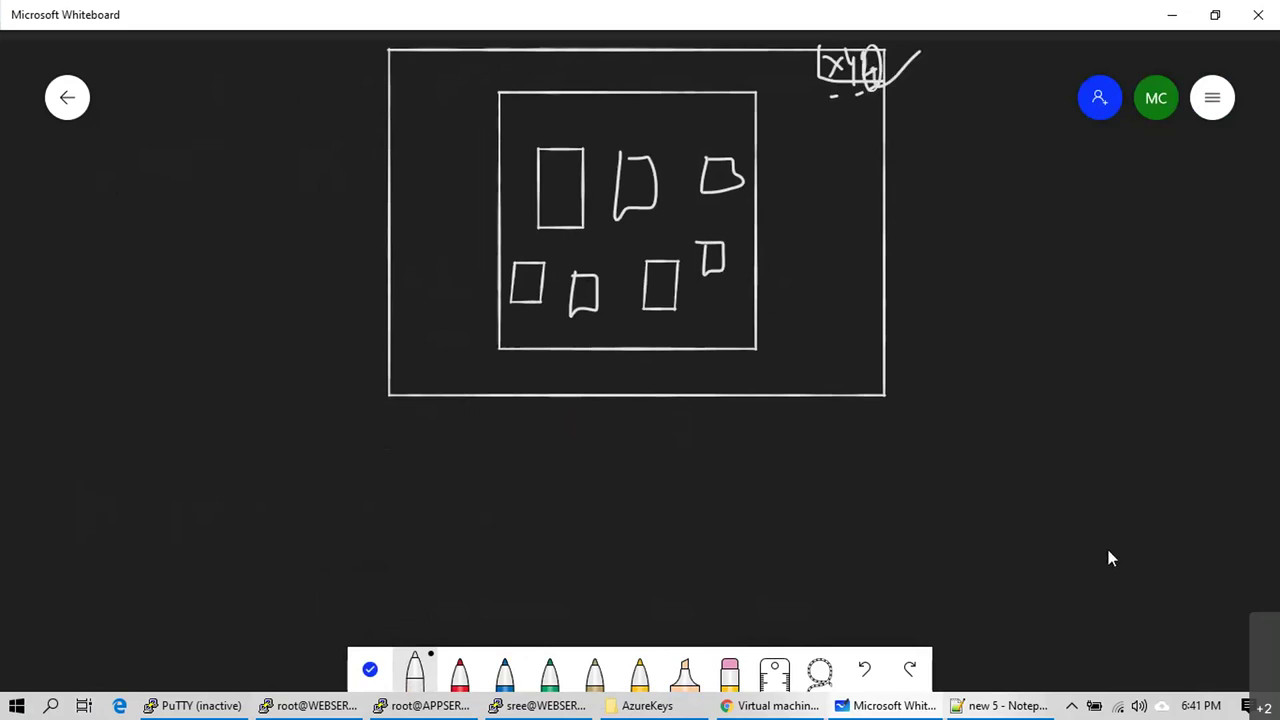
mouse_move(1124, 545)
left_mouse_down()
mouse_move(1152, 566)
mouse_move(1150, 523)
left_mouse_up()
left_click_drag(1164, 581, 1098, 544)
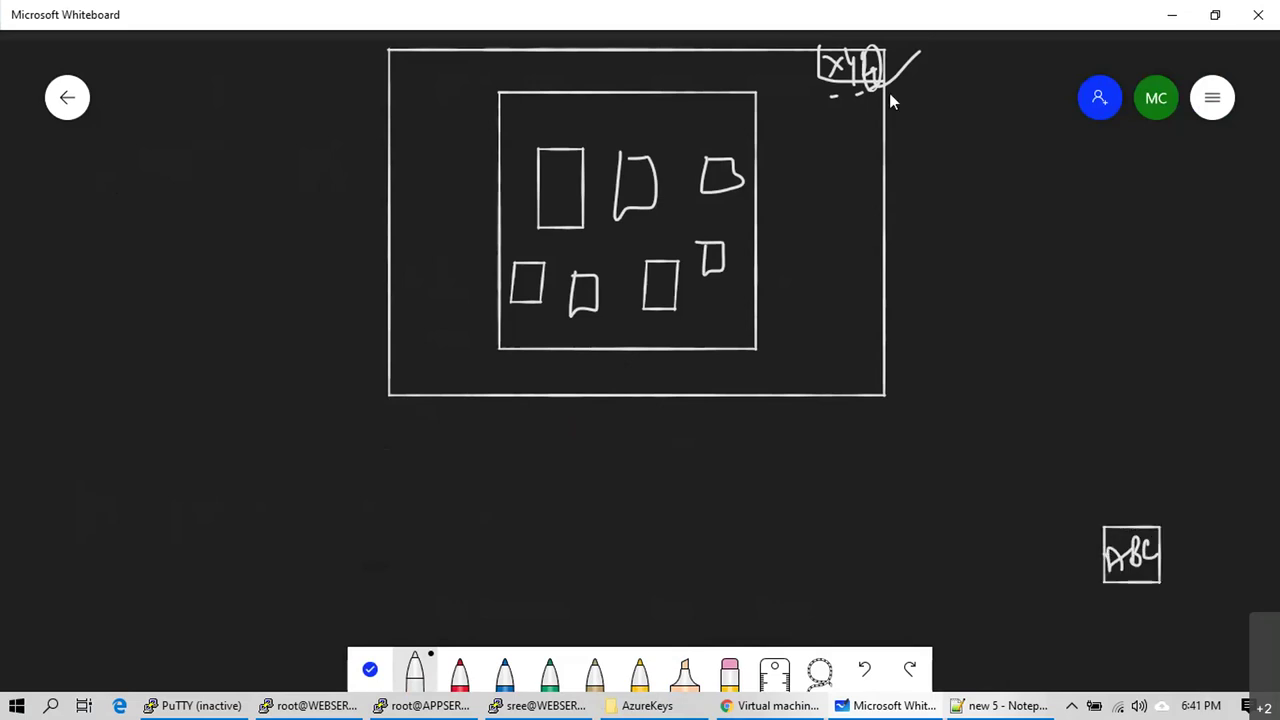
mouse_move(704, 134)
left_mouse_down()
mouse_move(688, 243)
mouse_move(745, 180)
mouse_move(708, 135)
mouse_move(740, 162)
mouse_move(766, 102)
left_mouse_up()
mouse_move(694, 696)
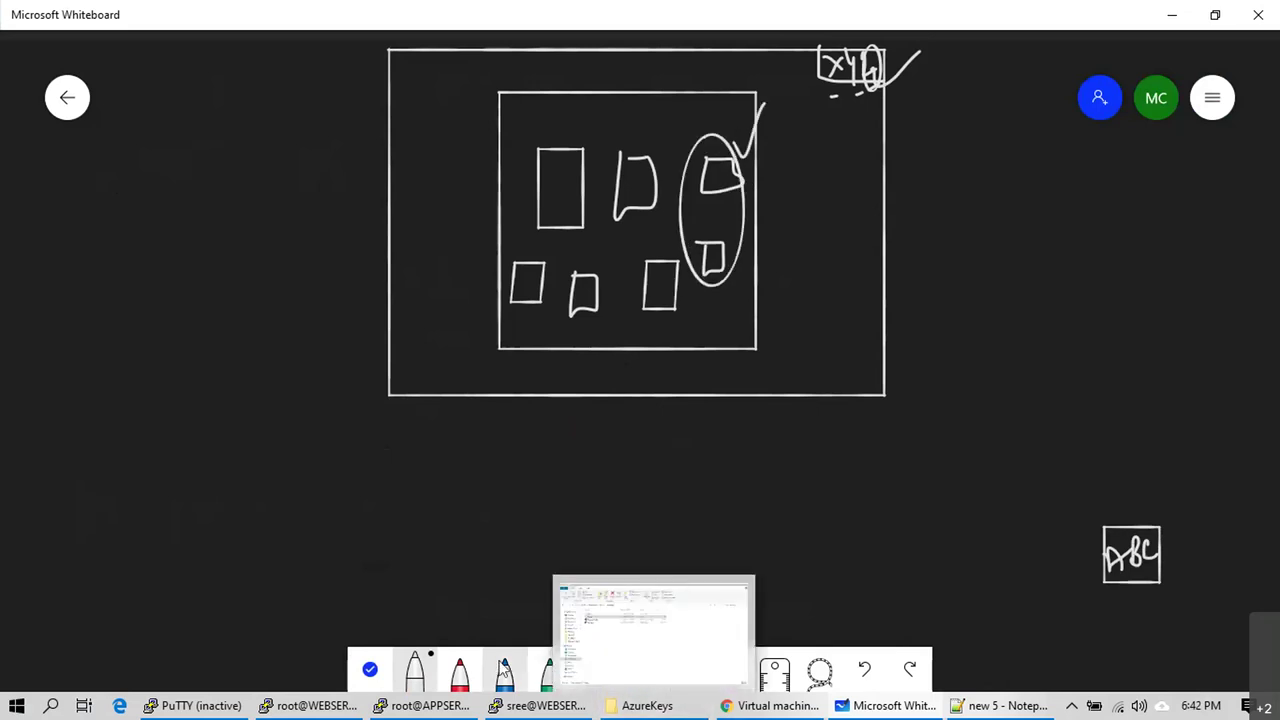
Step: Draw a red network rectangle below the white one, with a machine box inside linked to the circled machine and a crossed-out network link
left_click(415, 670)
left_click(459, 672)
left_click(406, 507)
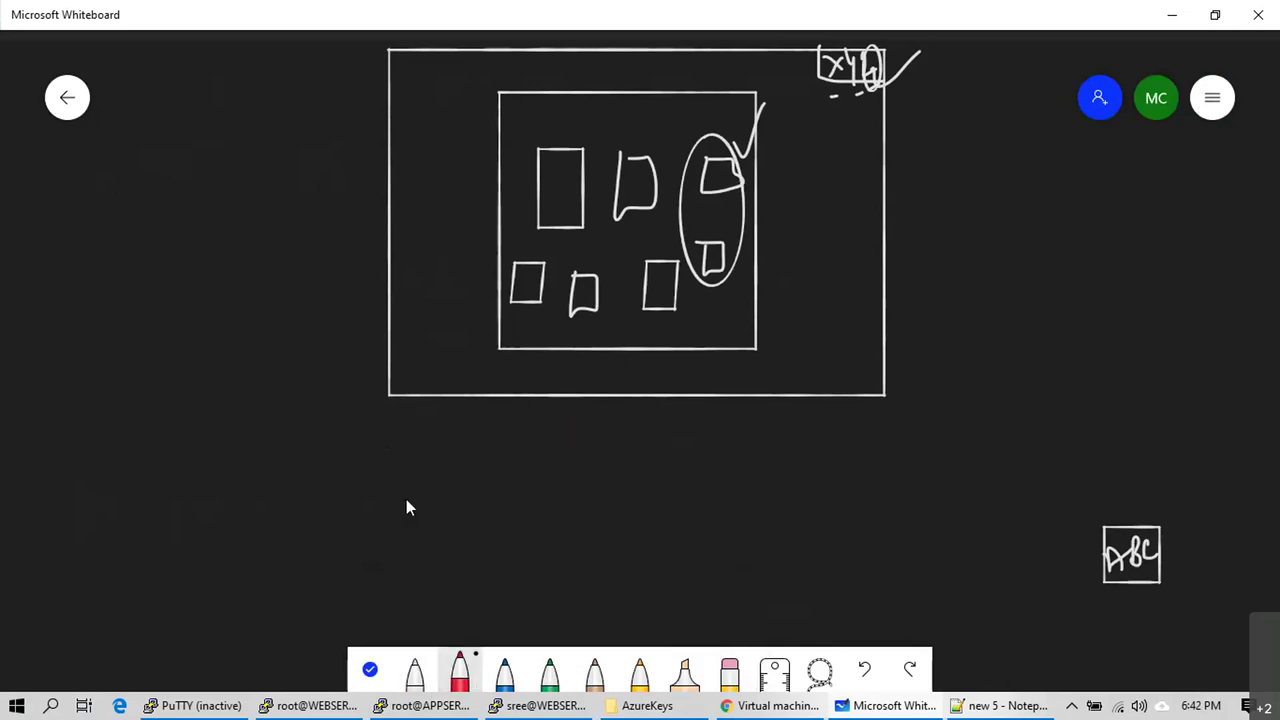
left_click_drag(407, 480, 407, 560)
left_click_drag(406, 480, 404, 562)
left_click_drag(705, 625, 867, 549)
mouse_move(843, 484)
left_mouse_down()
mouse_move(503, 498)
mouse_move(415, 485)
left_mouse_up()
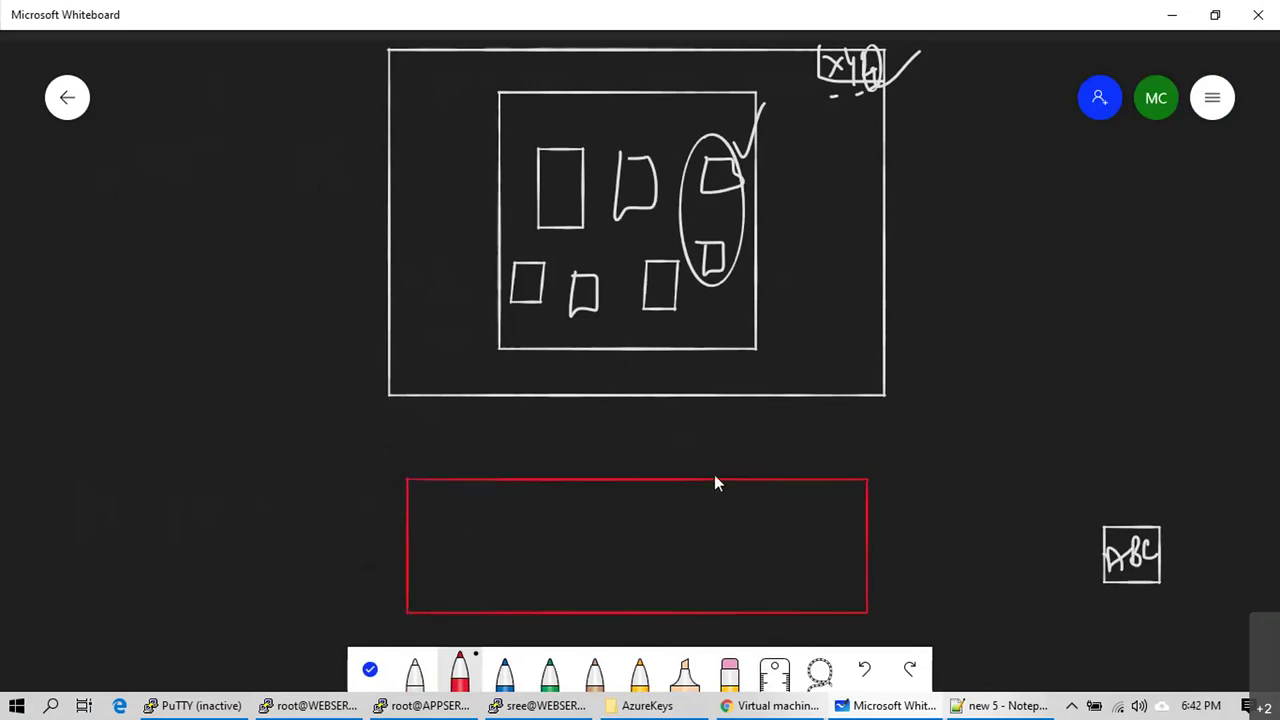
left_click_drag(727, 189, 742, 523)
left_click_drag(684, 559, 680, 522)
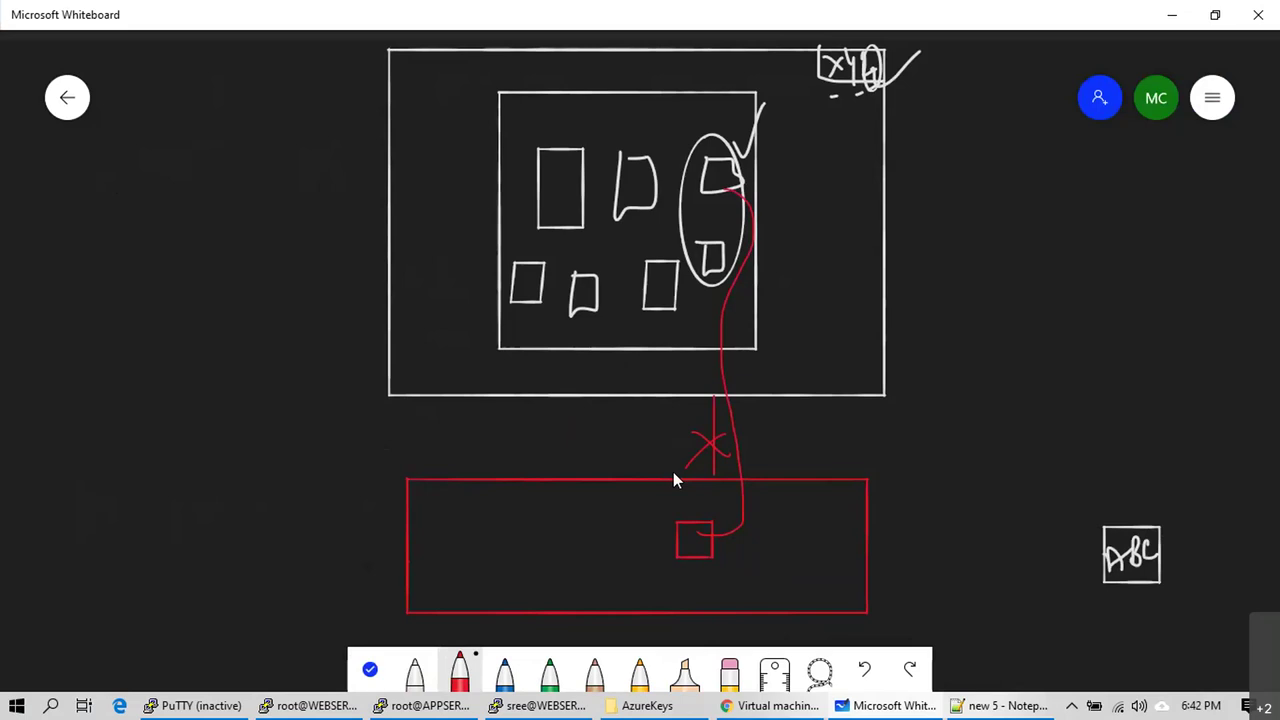
Step: Undo all the red and white strokes until the whiteboard canvas is blank
key("ctrl+z")
key("ctrl+z")
key("ctrl+z")
key("ctrl+z")
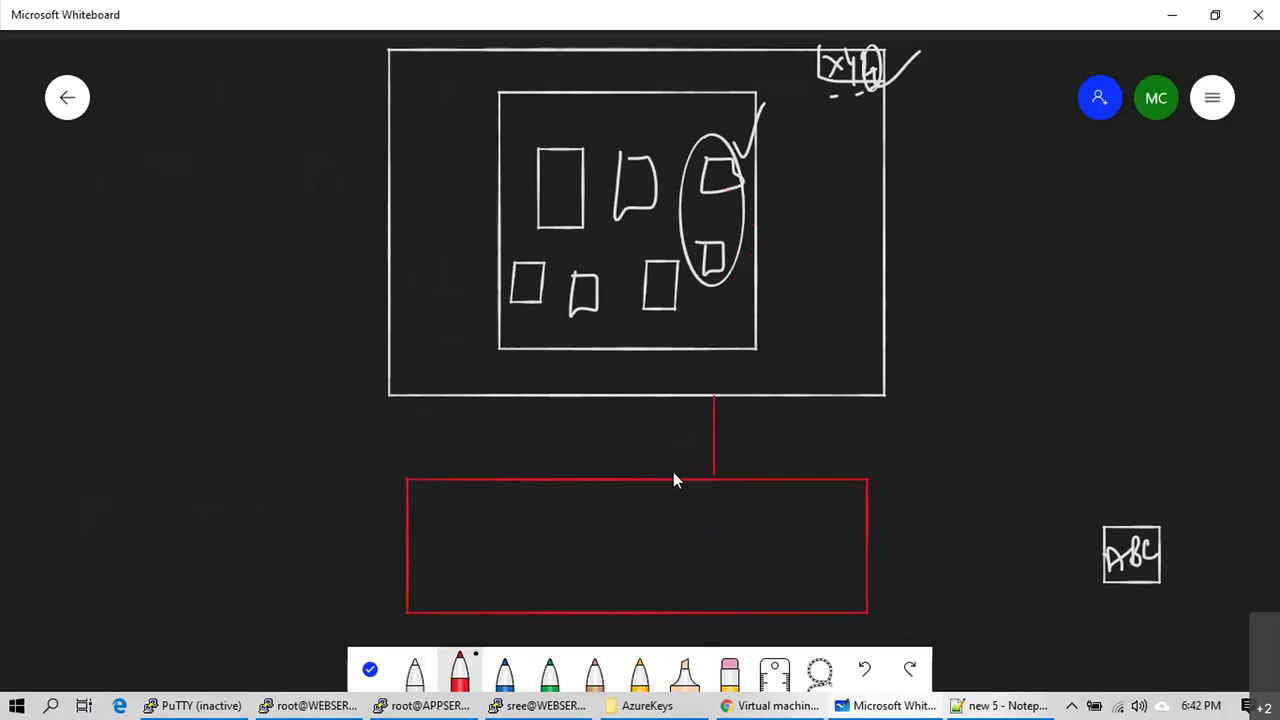
key("ctrl+z")
key("ctrl+z")
key("ctrl+z")
key("ctrl+z")
key("ctrl+z")
key("ctrl+z")
key("ctrl+z")
key("ctrl+z")
key("ctrl+z")
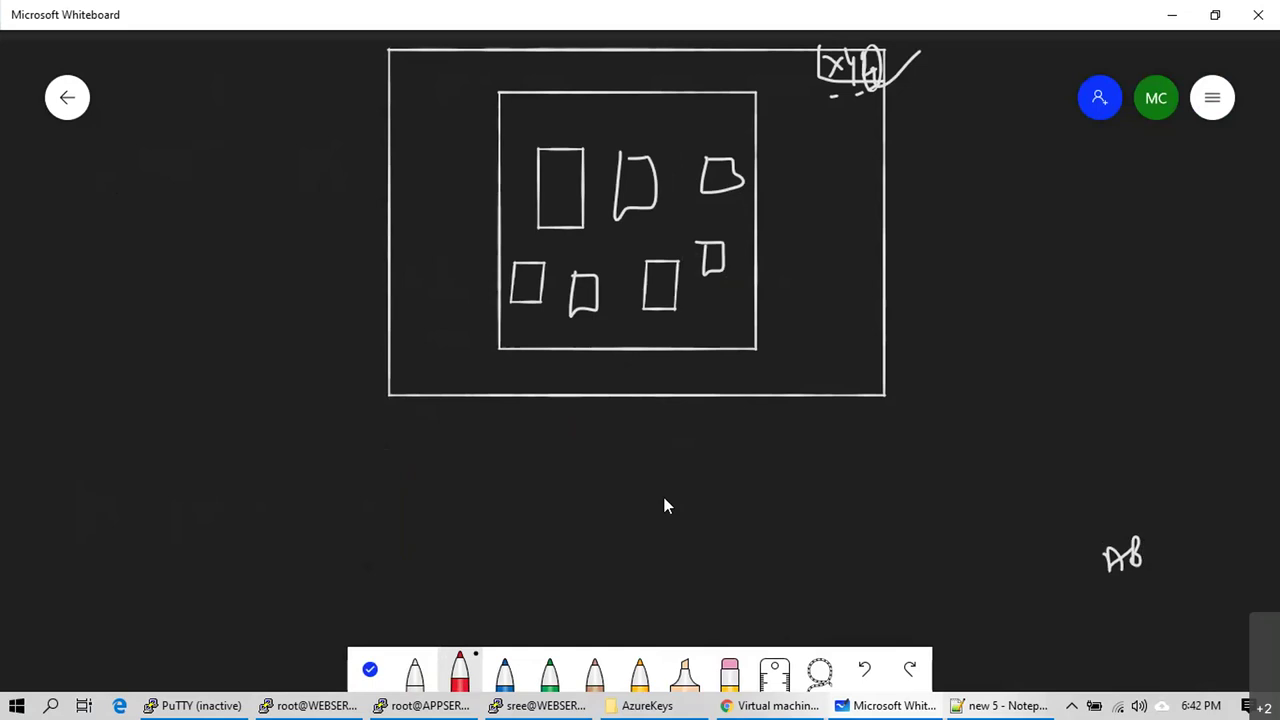
key("ctrl+z")
key("ctrl+z")
key("ctrl+z")
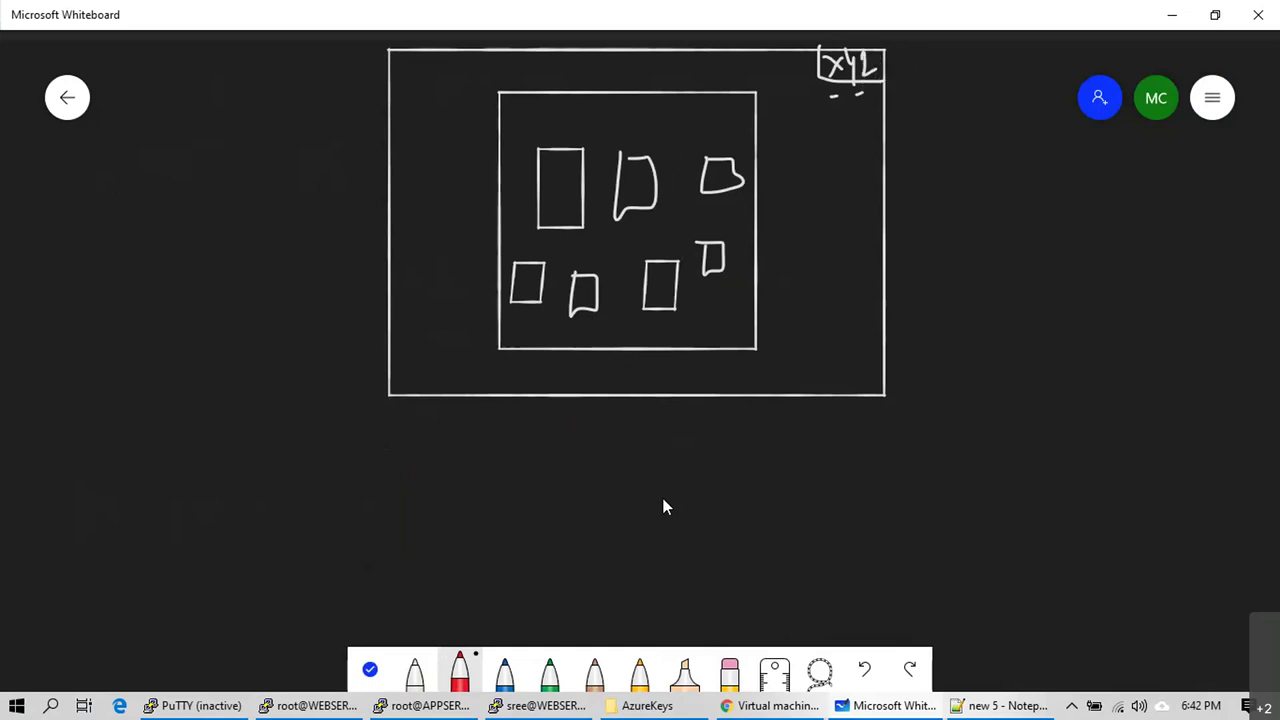
key("ctrl+z")
key("ctrl+z")
key("ctrl+z")
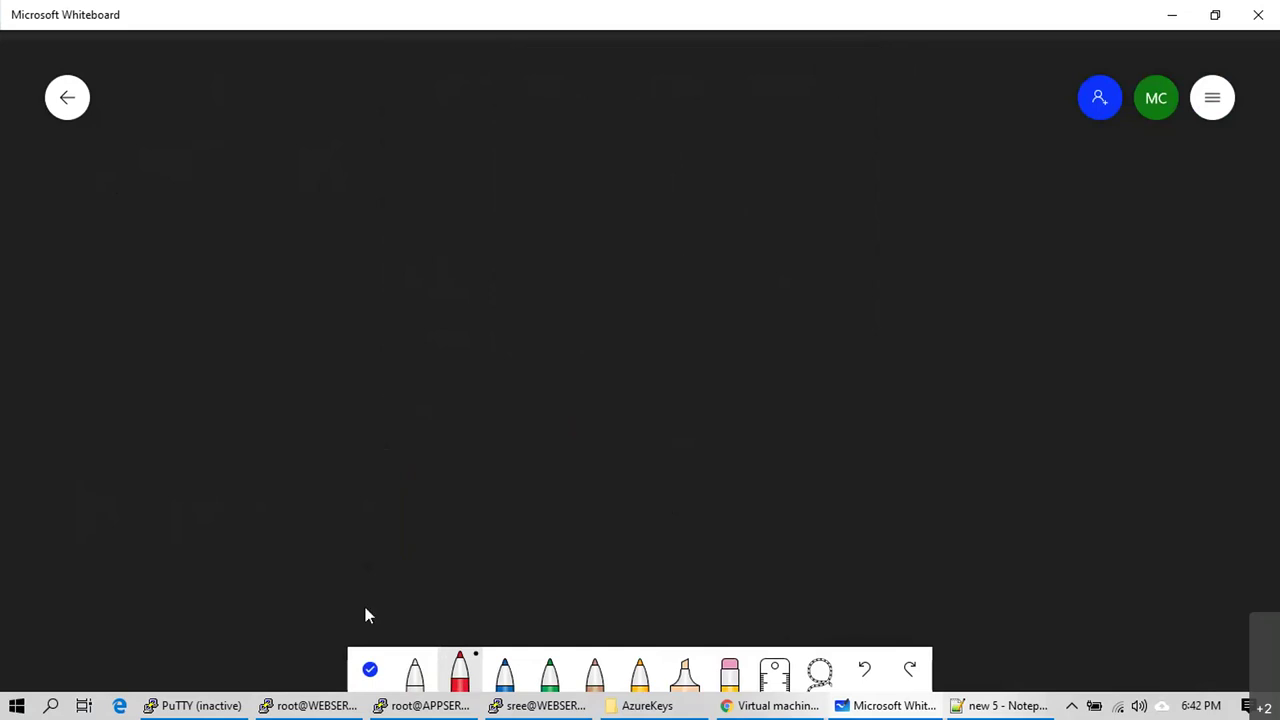
Step: Switch to the Azure portal in Chrome and open the Add peering form for AZ_EUS_DEMO_VNET1
left_click(768, 706)
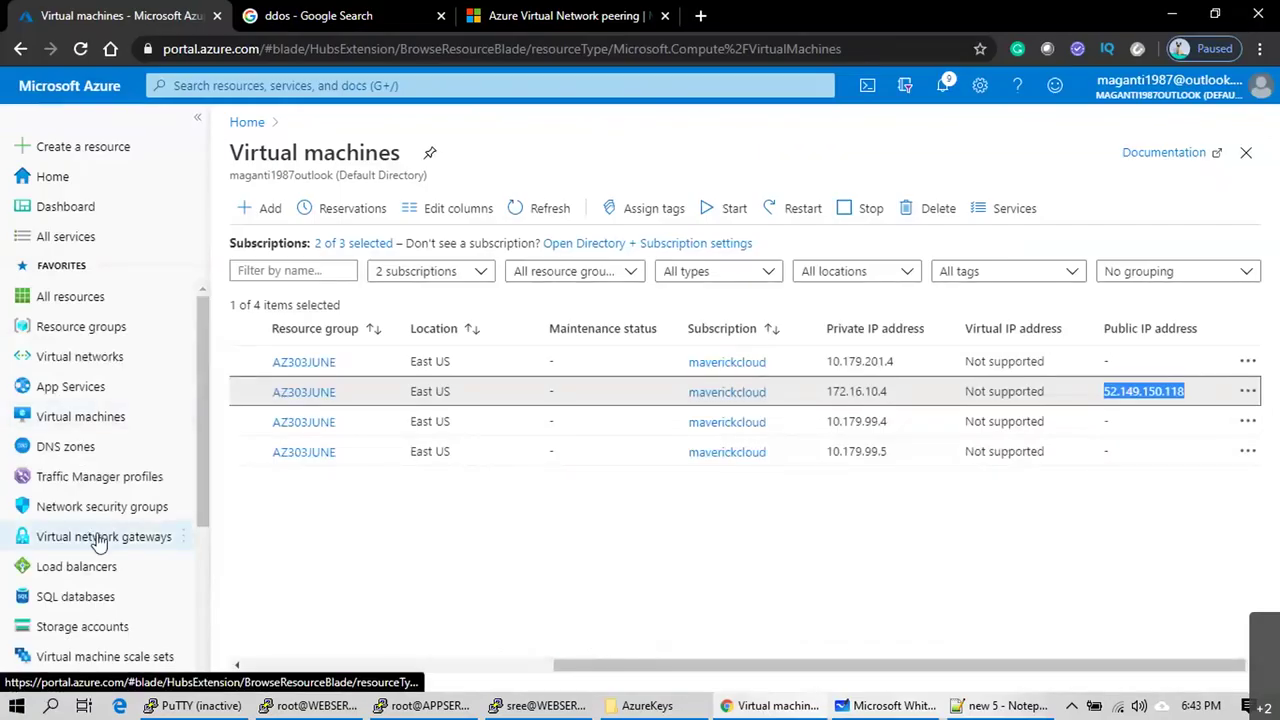
left_click(80, 356)
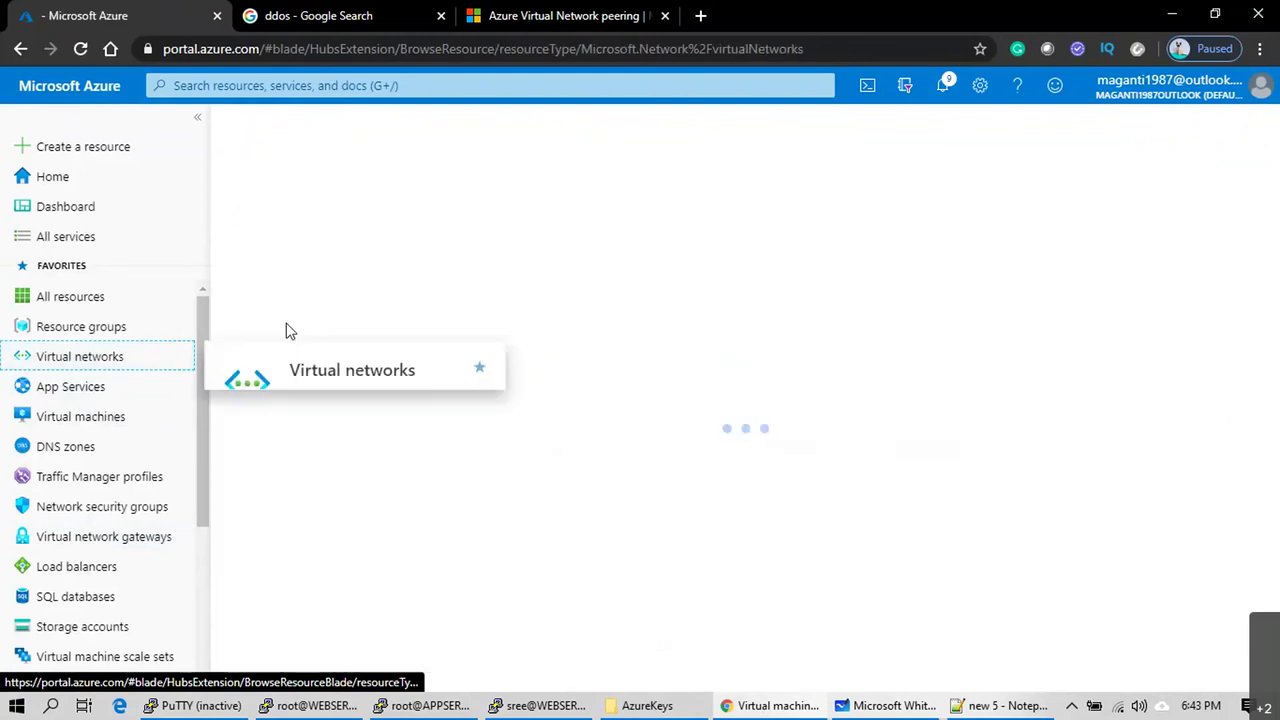
left_click(354, 364)
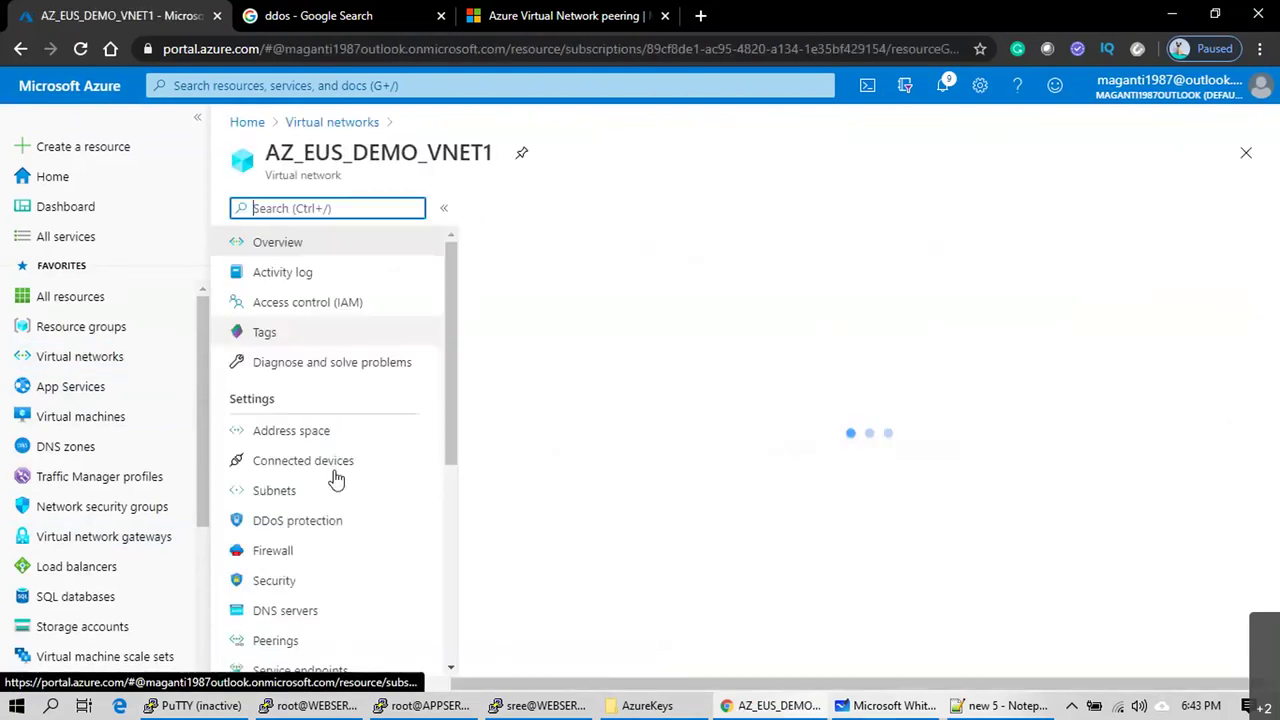
scroll(310, 590, "down", 2)
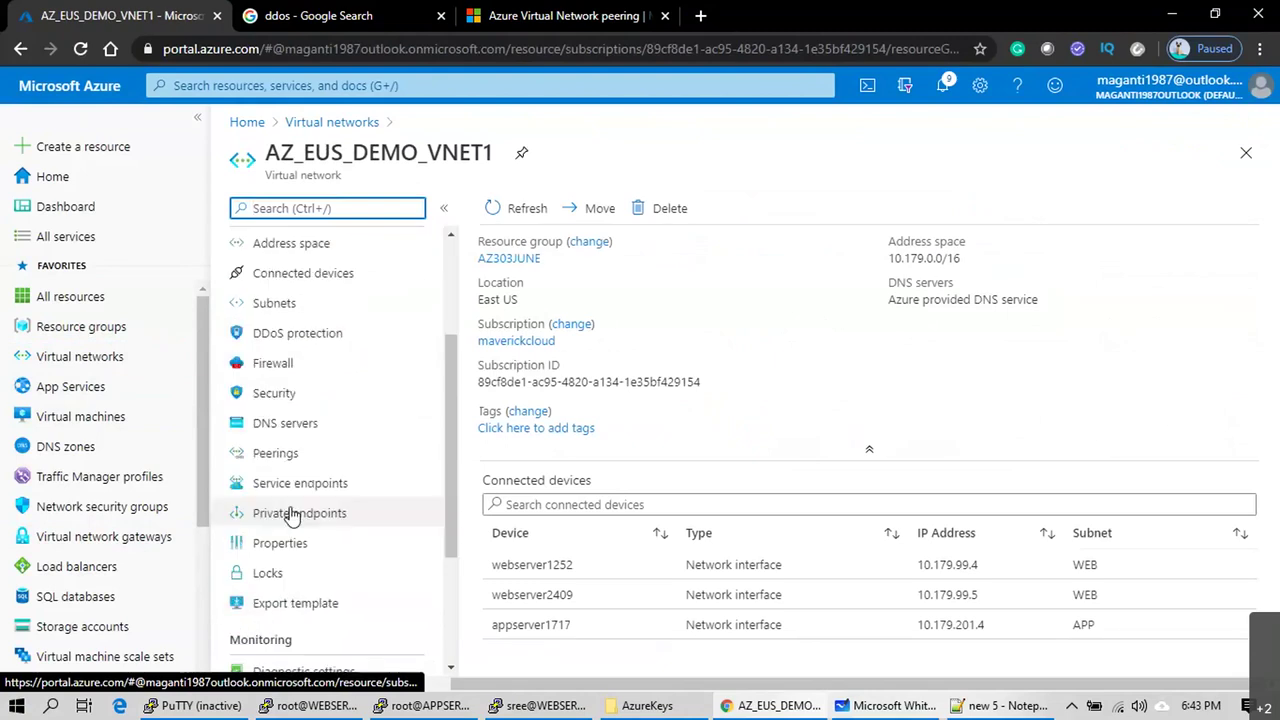
left_click(287, 454)
left_click(490, 207)
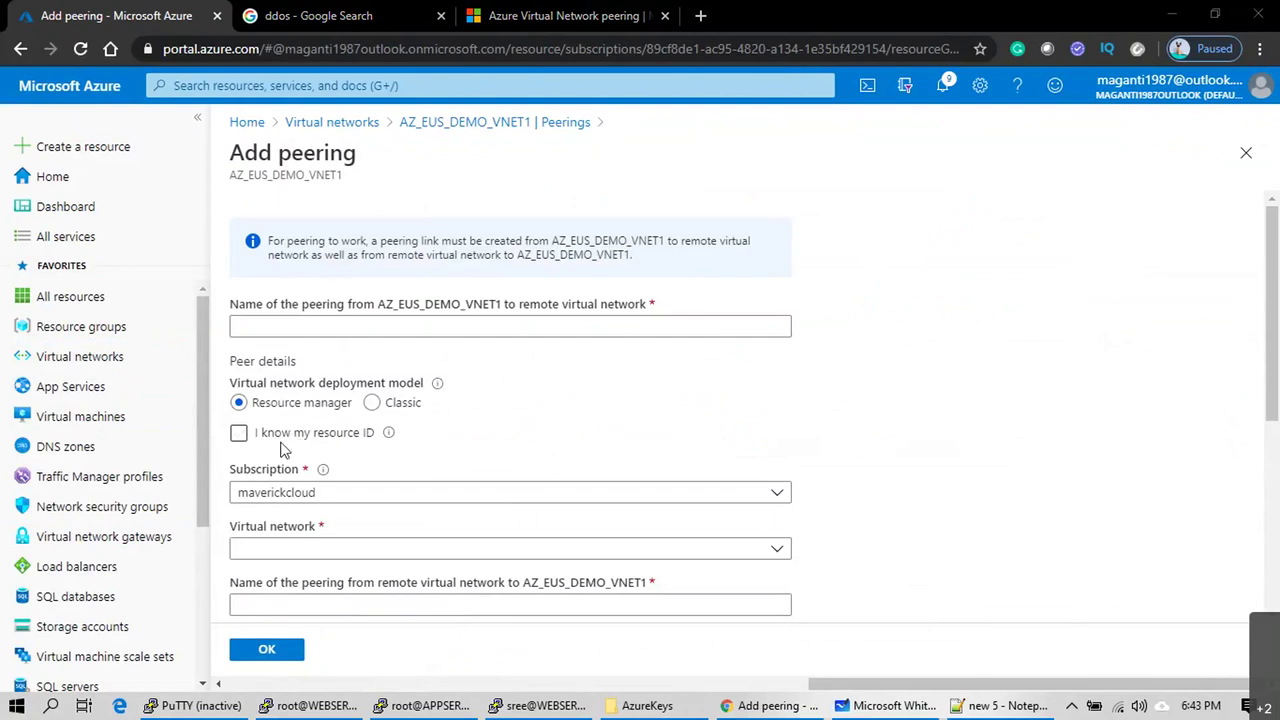
Step: Enable "I know my resource ID" in the Add peering form, review the Resource ID field, and discard the unsaved peering
left_click(239, 436)
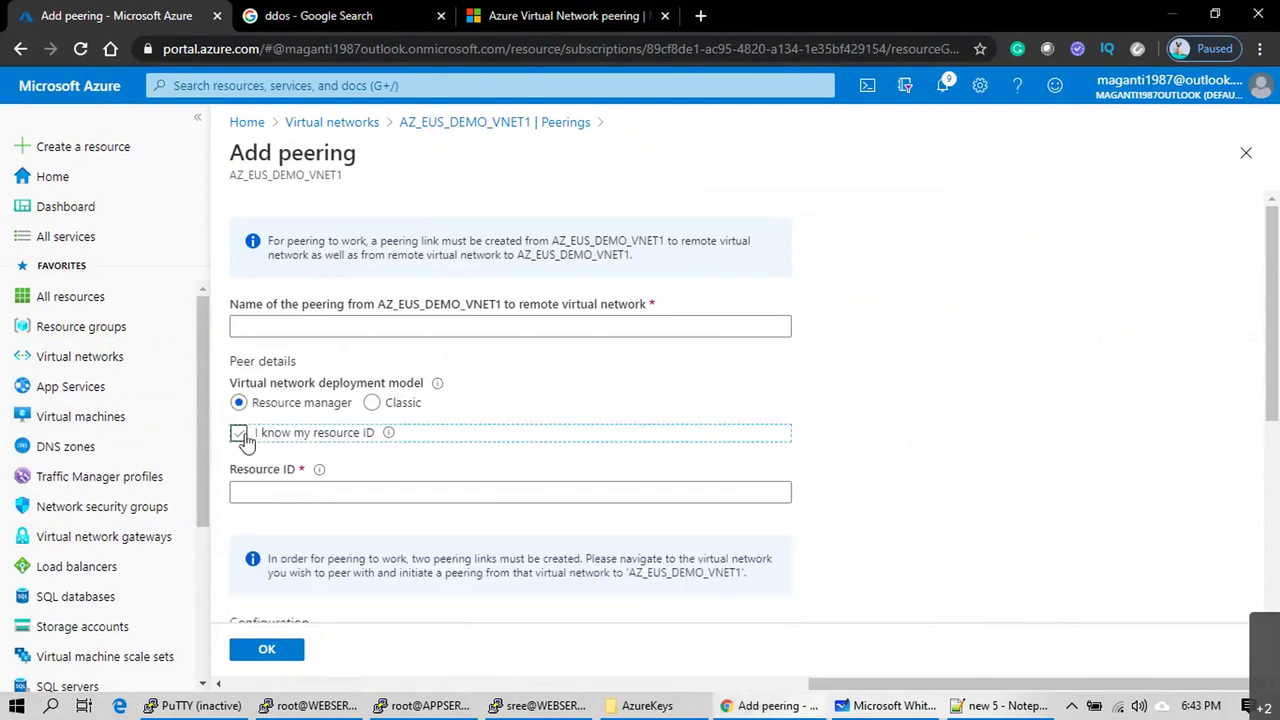
scroll(275, 388, "down", 3)
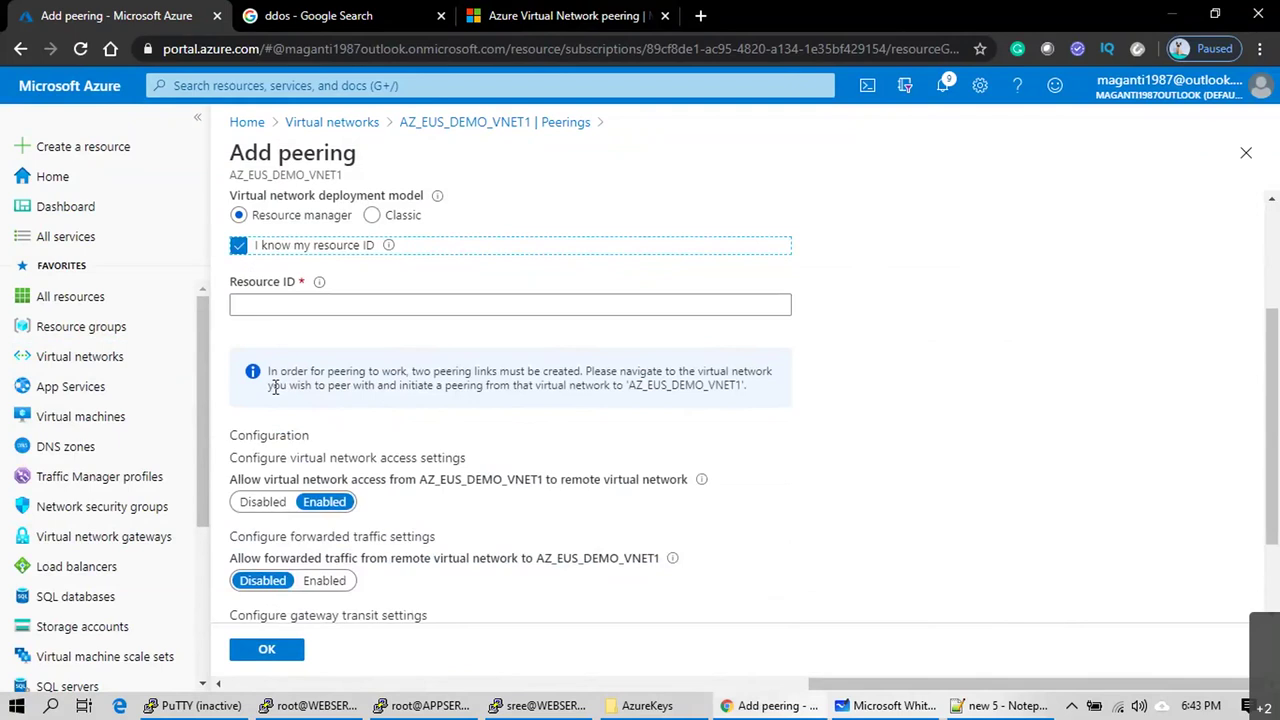
left_click(320, 305)
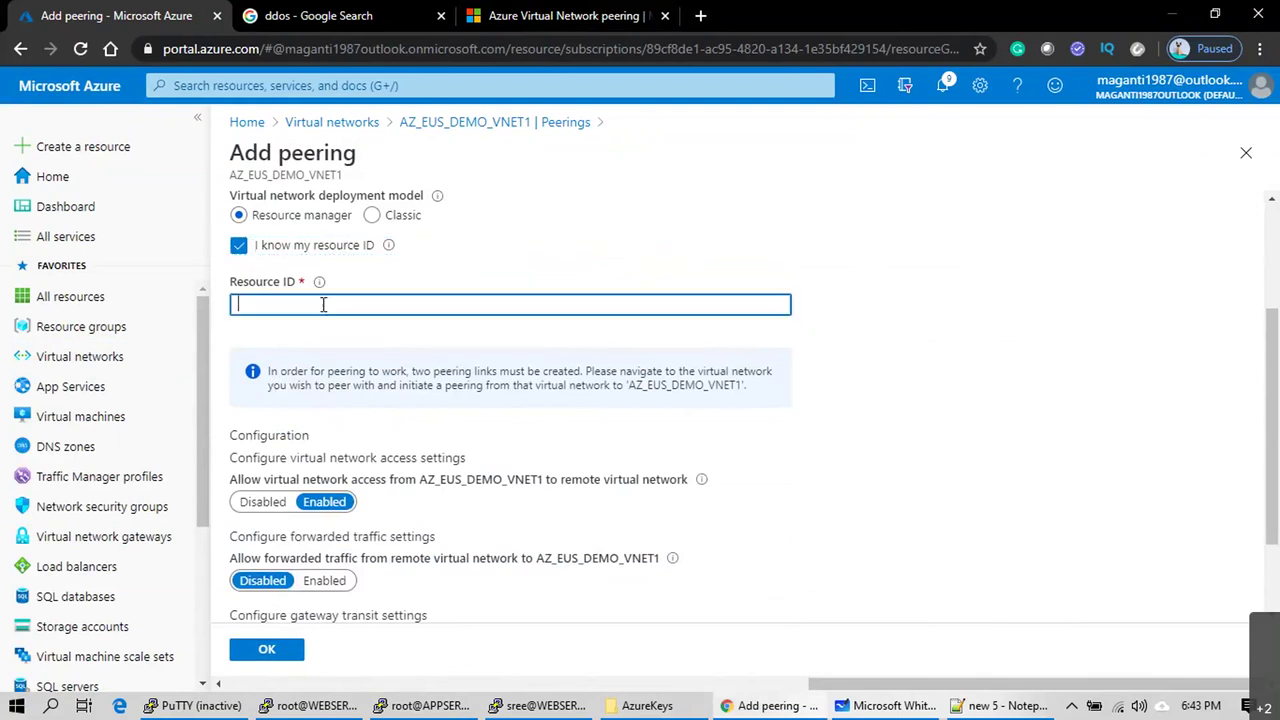
left_click(1140, 377)
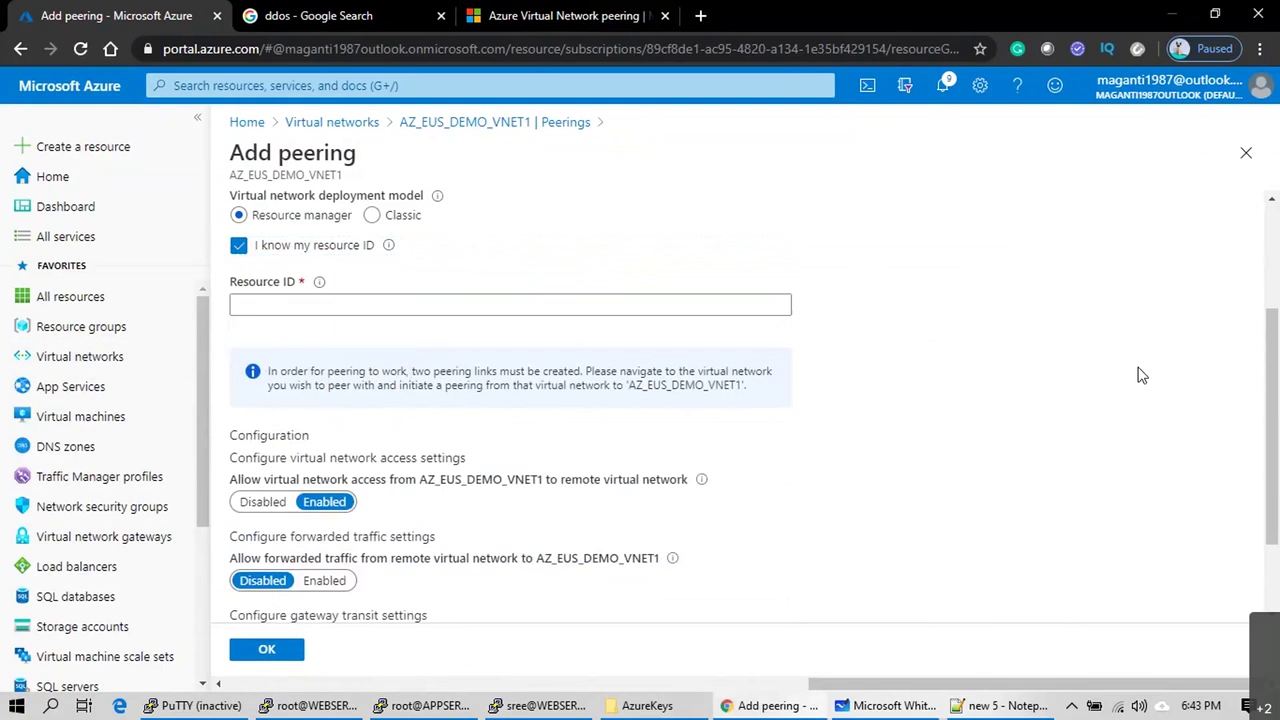
scroll(300, 410, "up", 2)
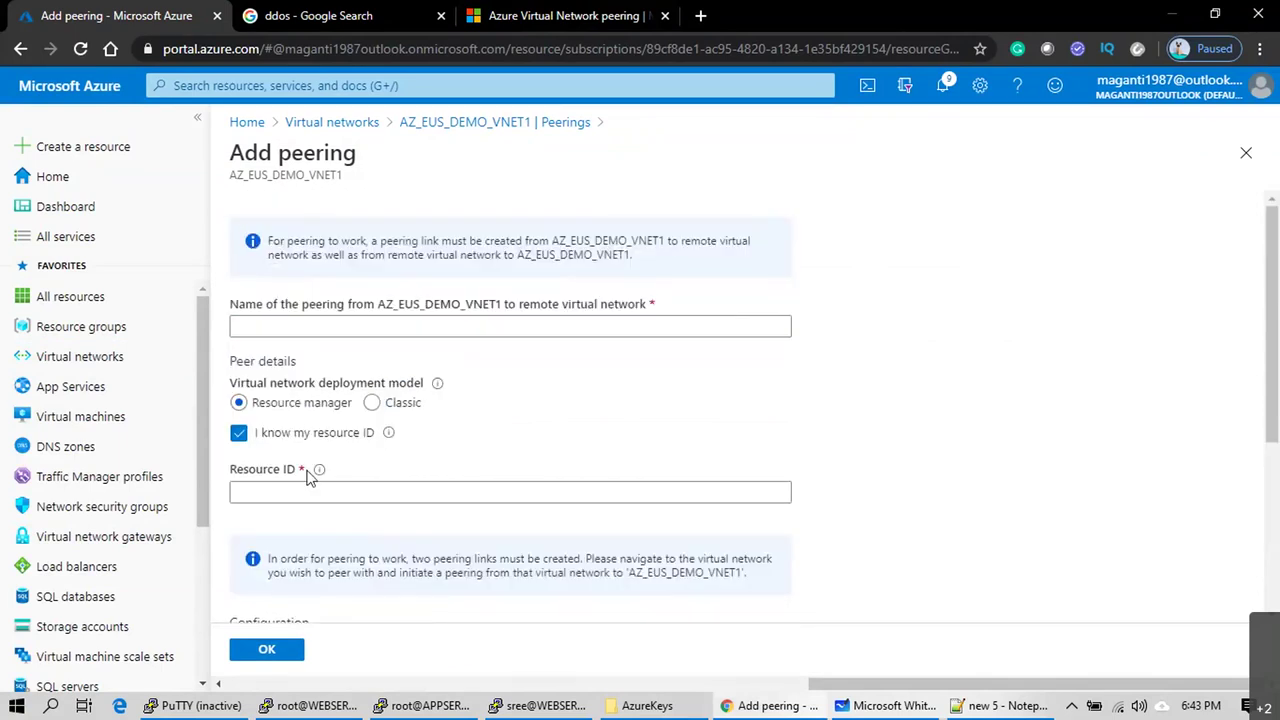
left_click(445, 123)
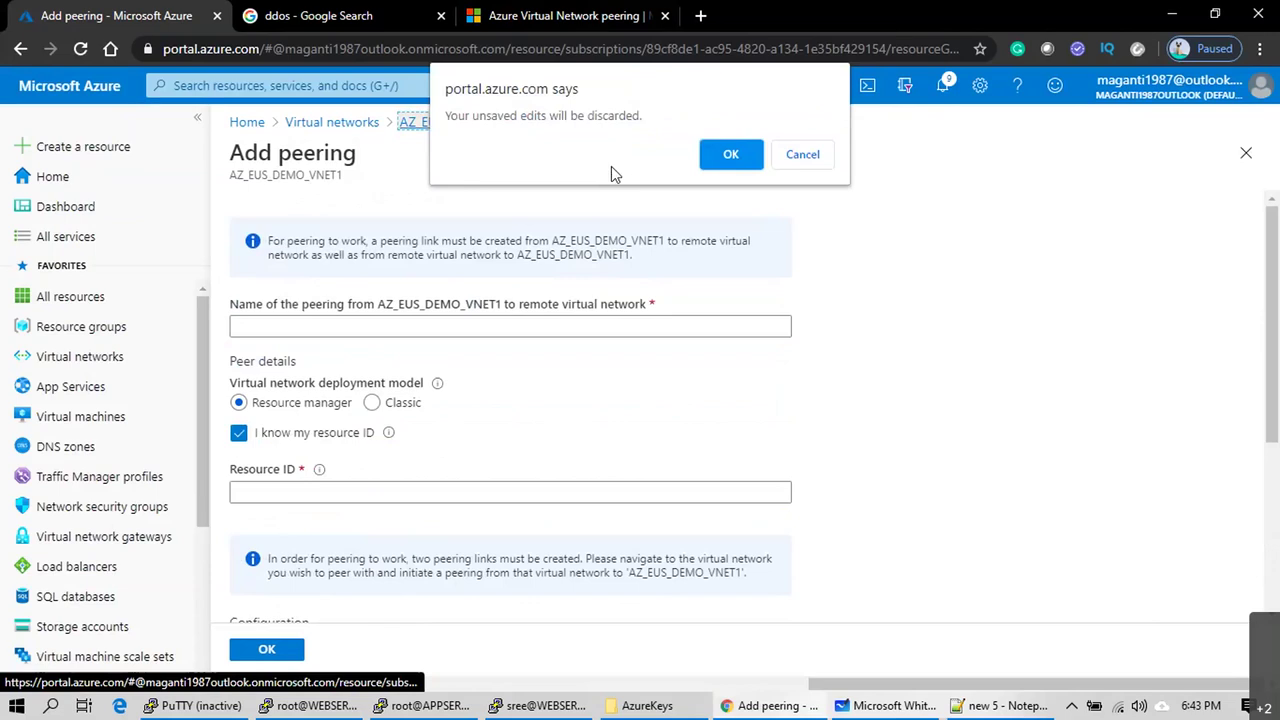
left_click(733, 155)
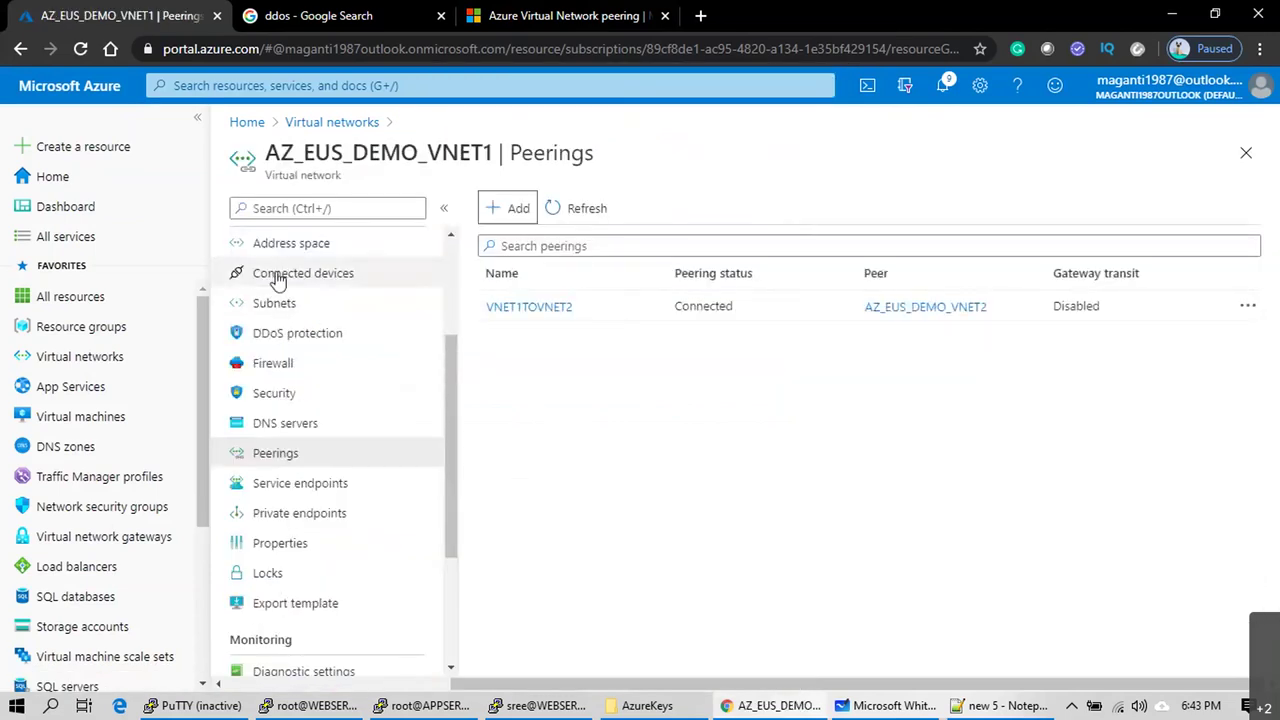
Step: Return to the virtual networks list and open the Properties page of AZ_EUS_DEMO_VNET1
scroll(331, 283, "up", 3)
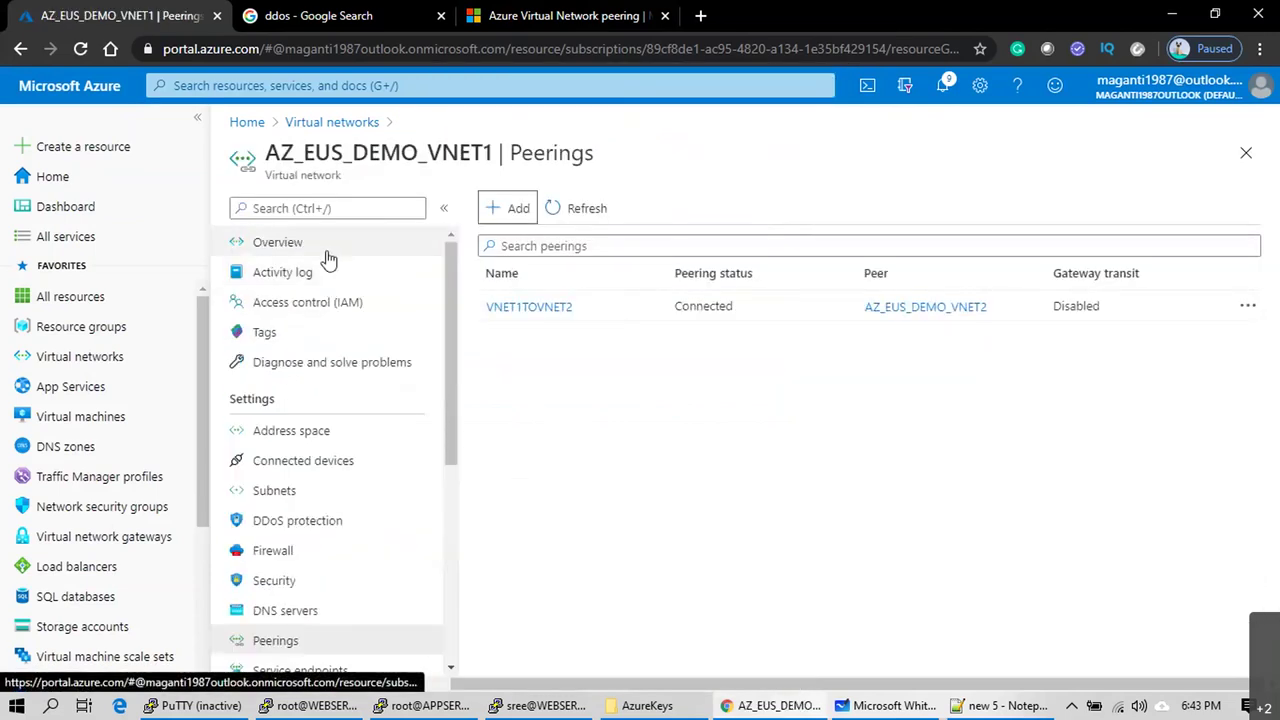
left_click(331, 122)
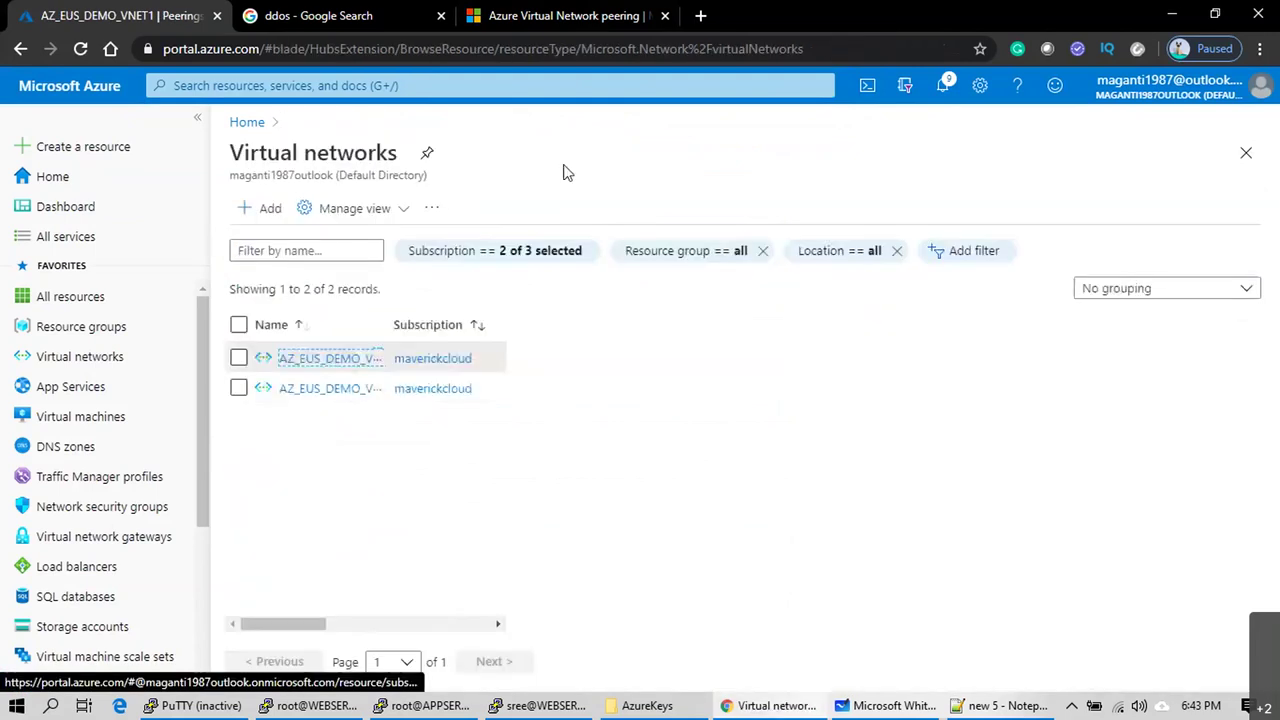
left_click(355, 358)
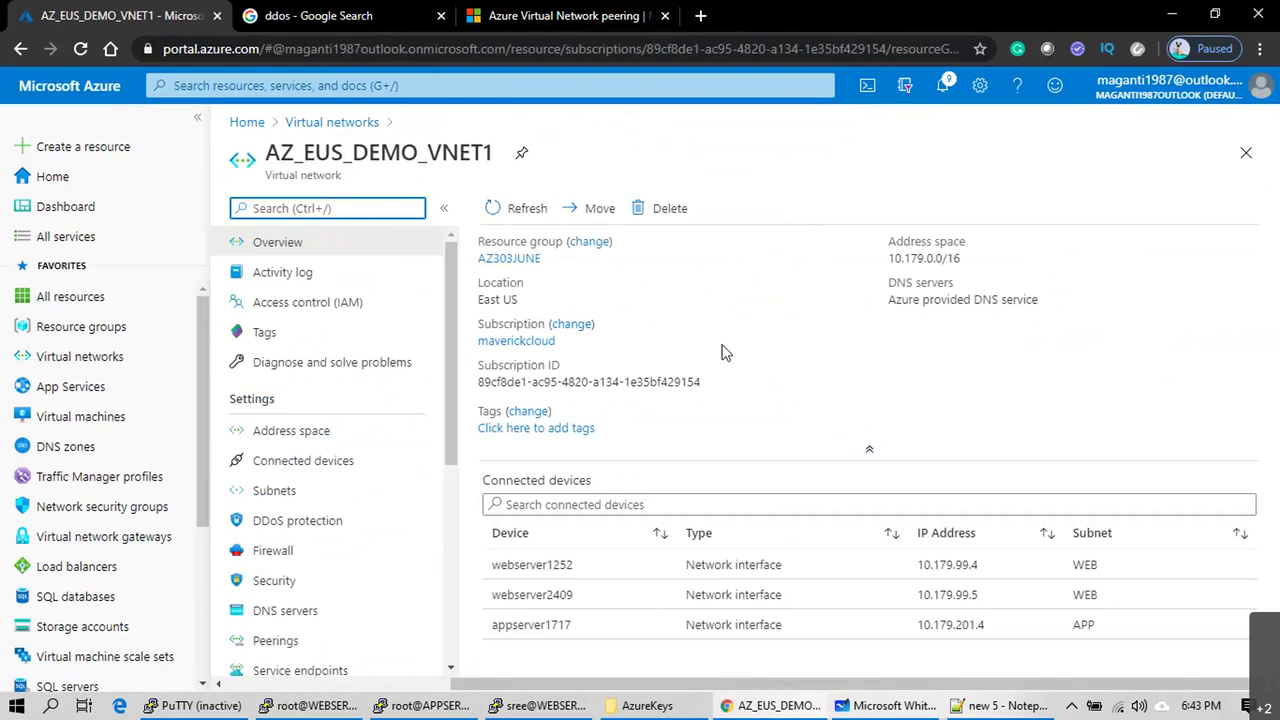
scroll(329, 443, "down", 4)
scroll(320, 574, "down", 1)
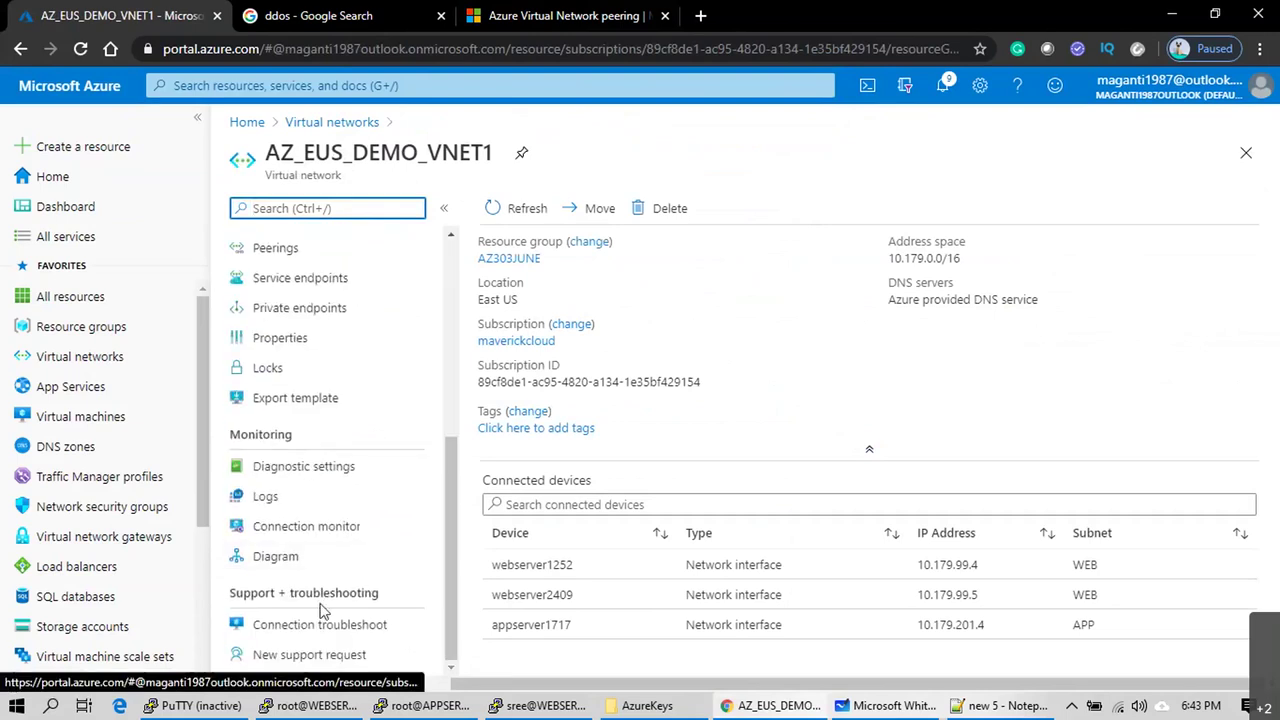
left_click(330, 340)
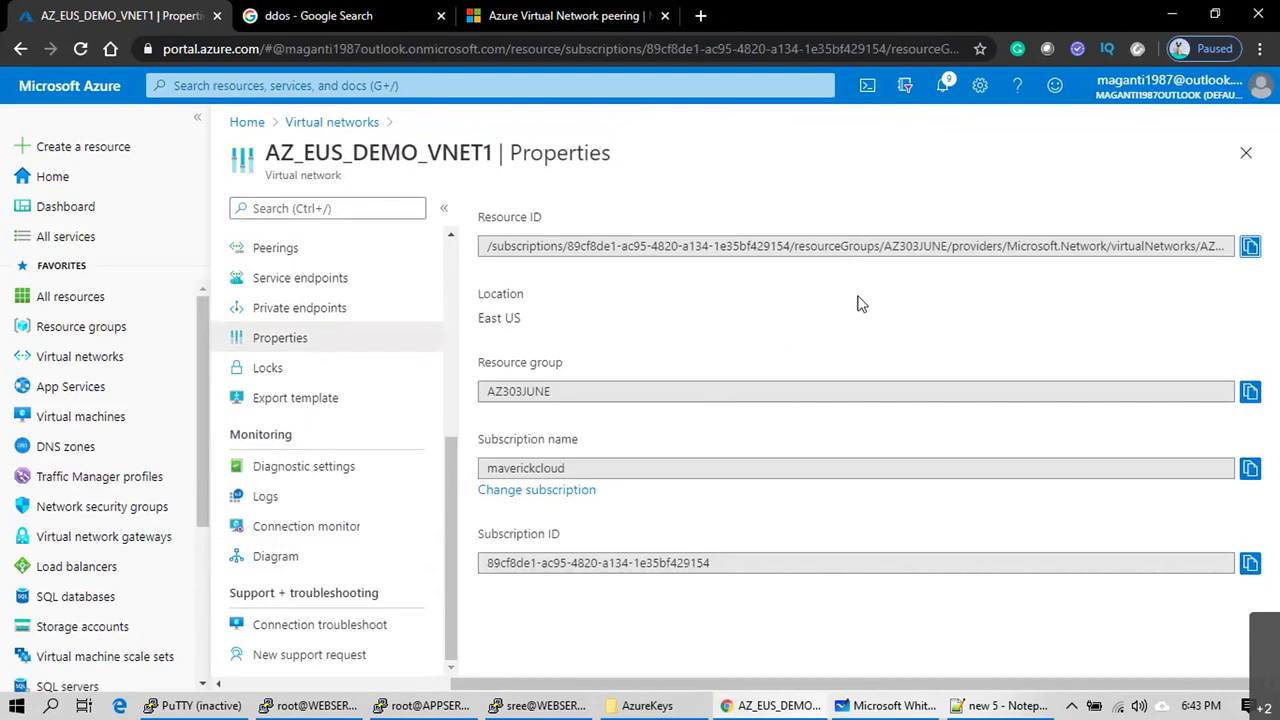
Step: Examine the segments of the AZ_EUS_DEMO_VNET1 resource ID, copy the full ID, and return to the virtual networks list
left_click_drag(485, 246, 1276, 250)
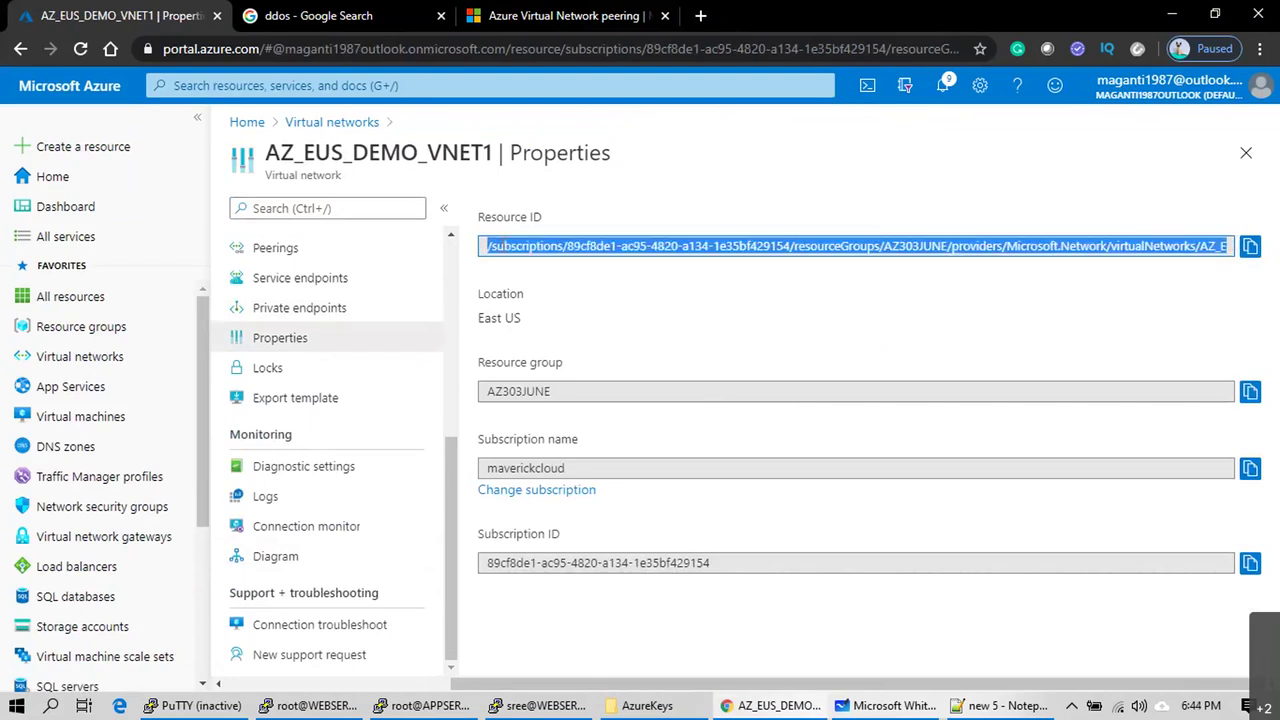
double_click(544, 246)
left_click_drag(574, 246, 956, 252)
double_click(1031, 246)
left_click_drag(1162, 246, 1230, 240)
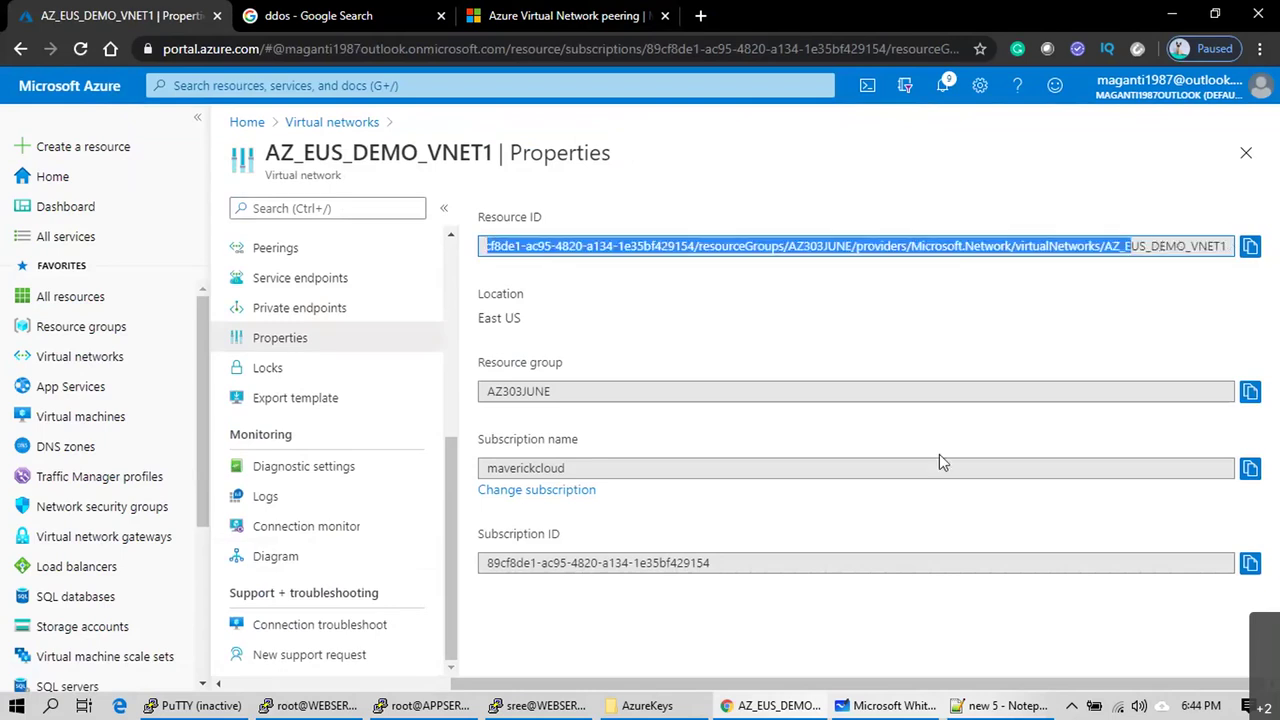
left_click(1257, 249)
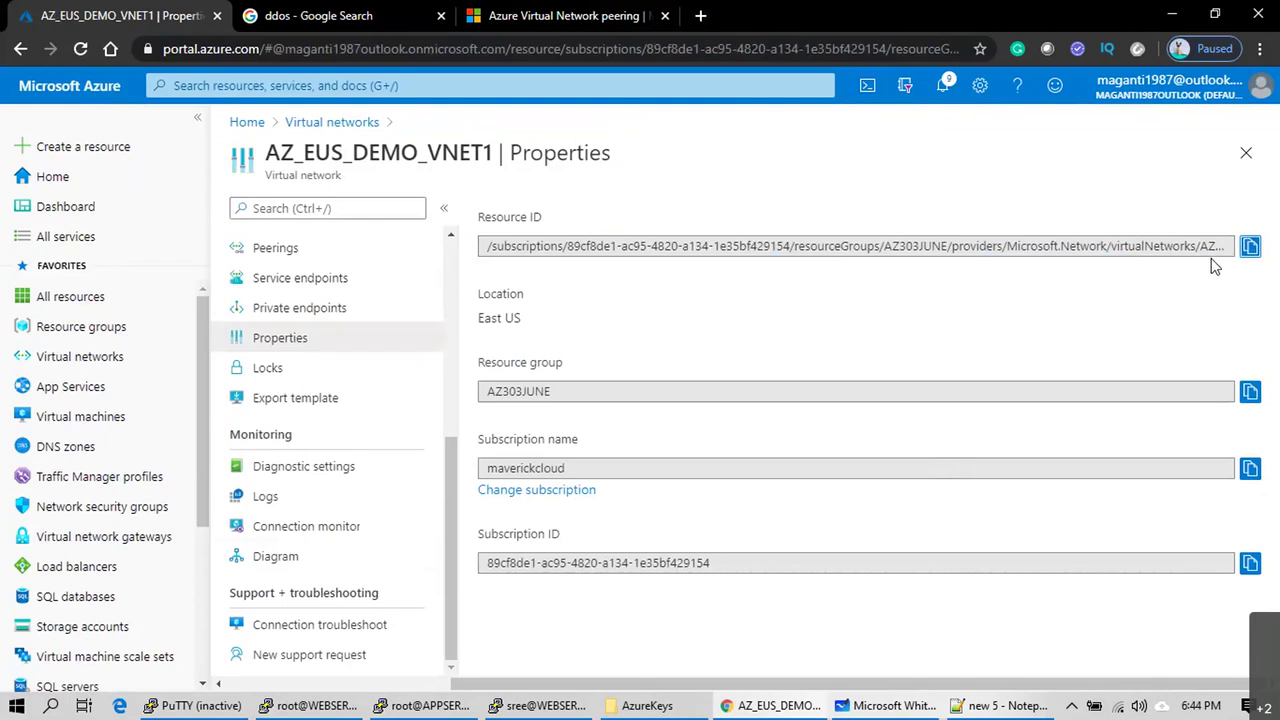
left_click(331, 122)
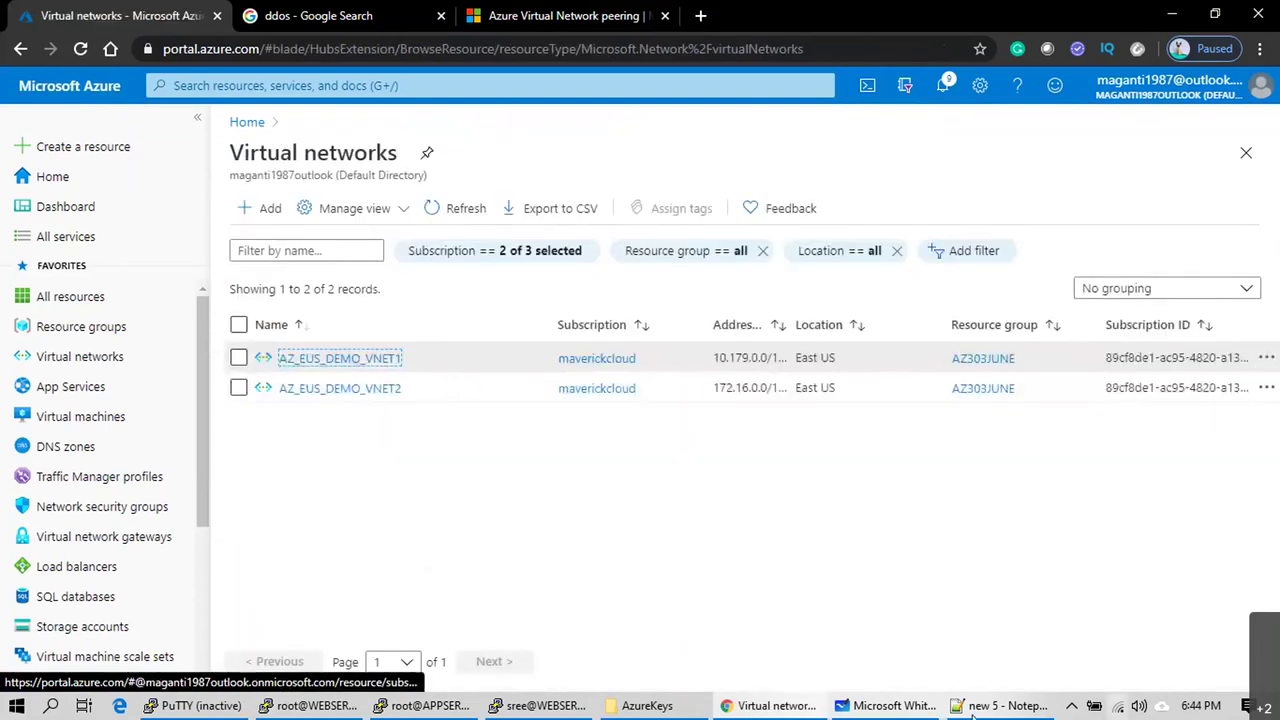
Step: Switch to Microsoft Whiteboard and draw a tall white rectangle containing two stacked squares joined by a short vertical line
left_click(876, 705)
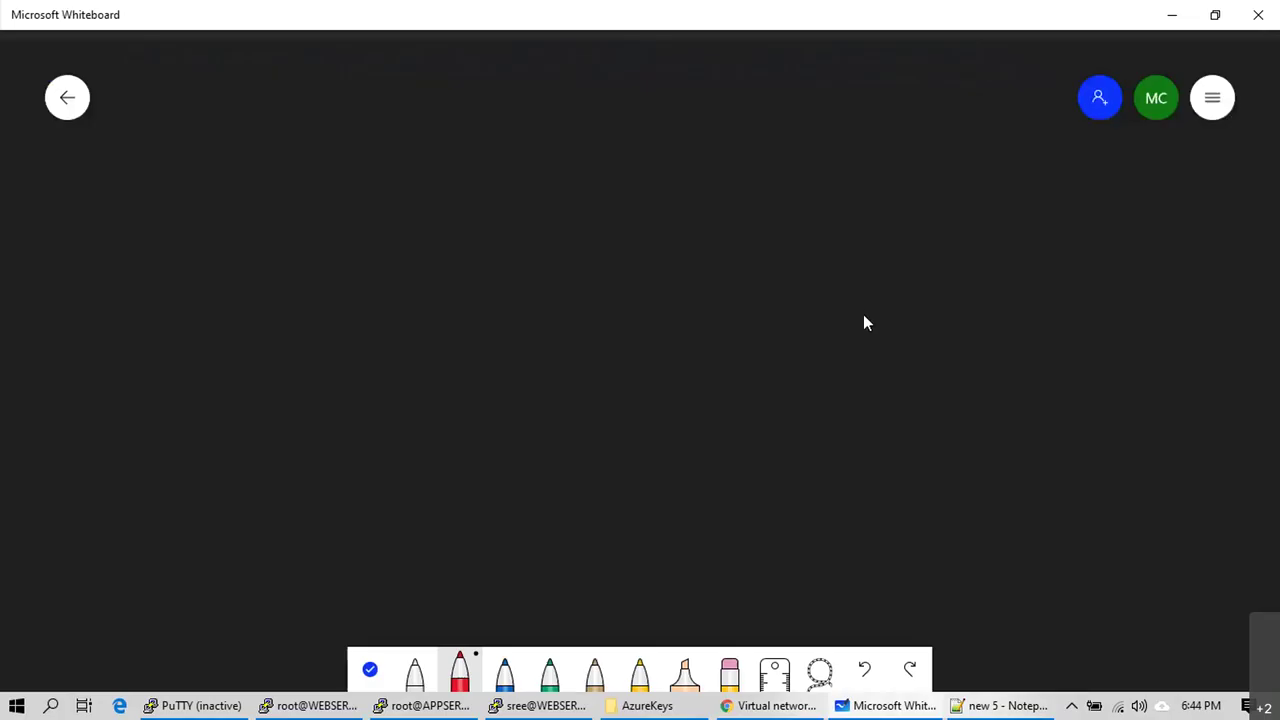
left_click(415, 672)
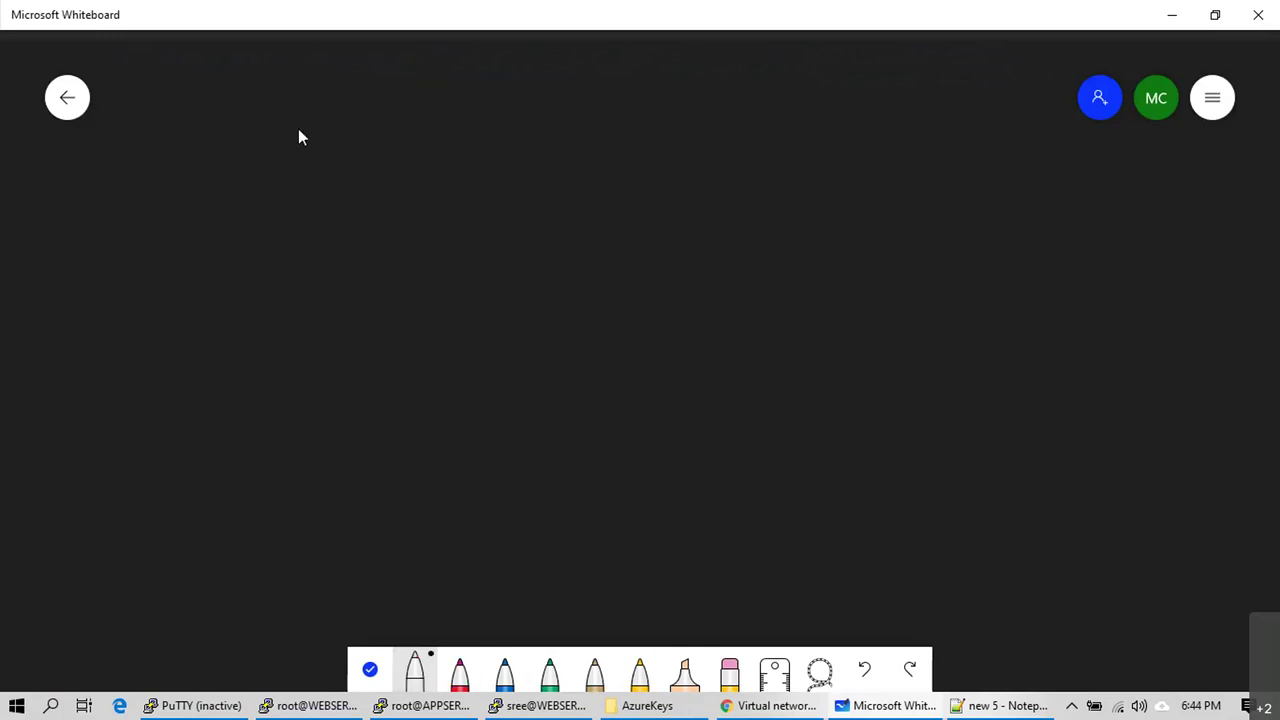
mouse_move(236, 94)
left_mouse_down()
mouse_move(200, 425)
mouse_move(243, 596)
mouse_move(469, 608)
mouse_move(497, 545)
mouse_move(526, 146)
mouse_move(491, 89)
mouse_move(238, 86)
left_mouse_up()
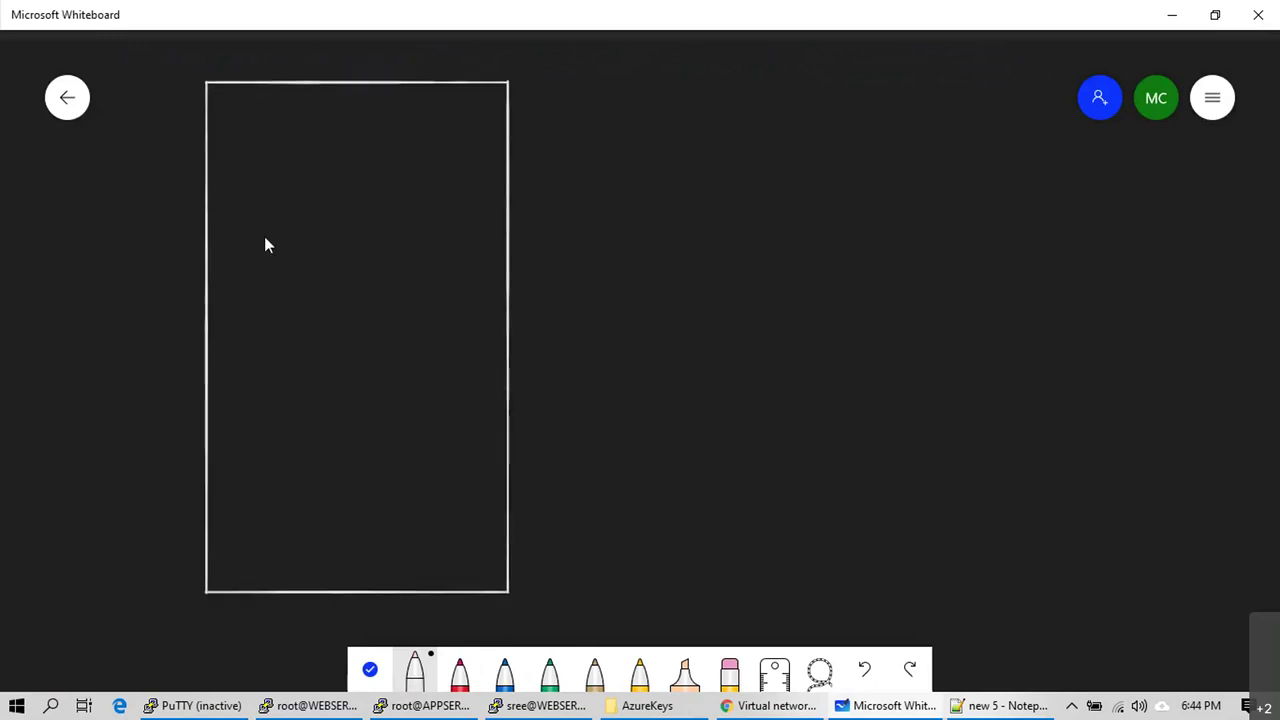
mouse_move(245, 132)
left_mouse_down()
mouse_move(248, 285)
mouse_move(306, 300)
mouse_move(437, 298)
mouse_move(455, 231)
mouse_move(445, 132)
mouse_move(252, 120)
left_mouse_up()
left_click_drag(262, 349, 256, 465)
mouse_move(258, 533)
left_mouse_down()
mouse_move(439, 543)
mouse_move(448, 366)
mouse_move(271, 342)
left_mouse_up()
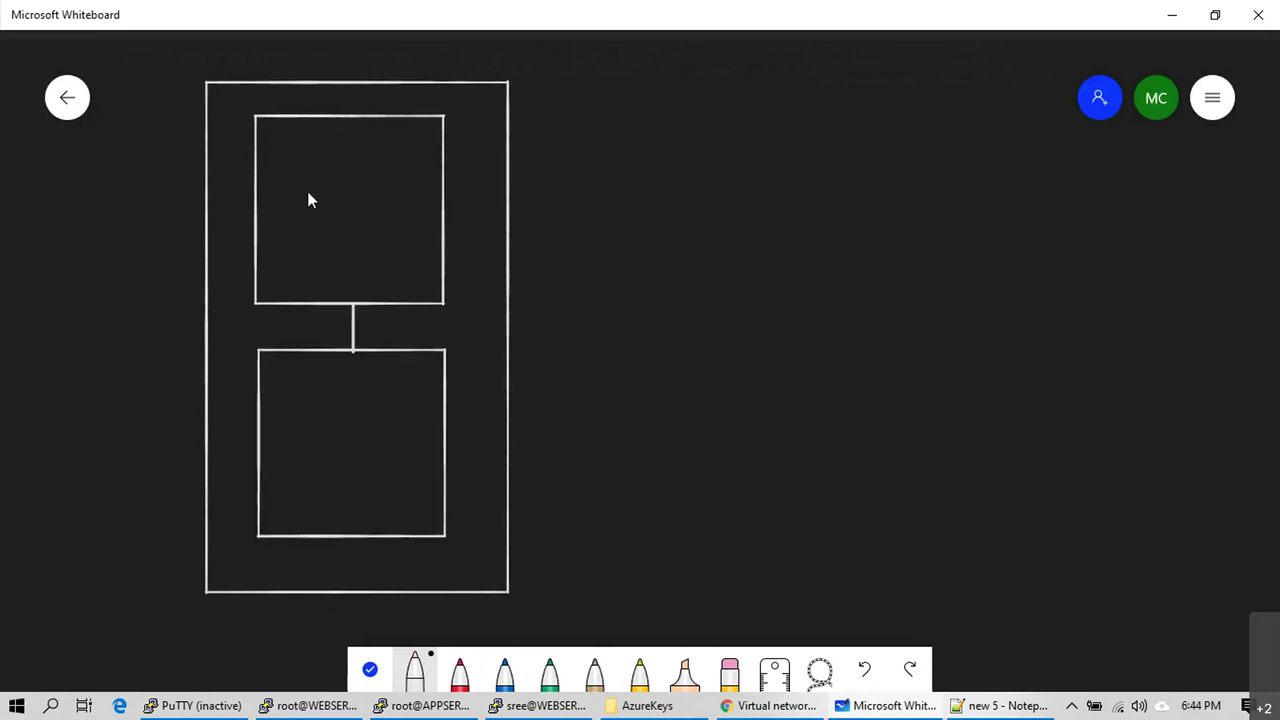
Step: Draw a small machine box in each square, link them to an entry point on the region border, and label the region EUS
mouse_move(281, 237)
left_mouse_down()
mouse_move(330, 183)
mouse_move(309, 210)
left_mouse_up()
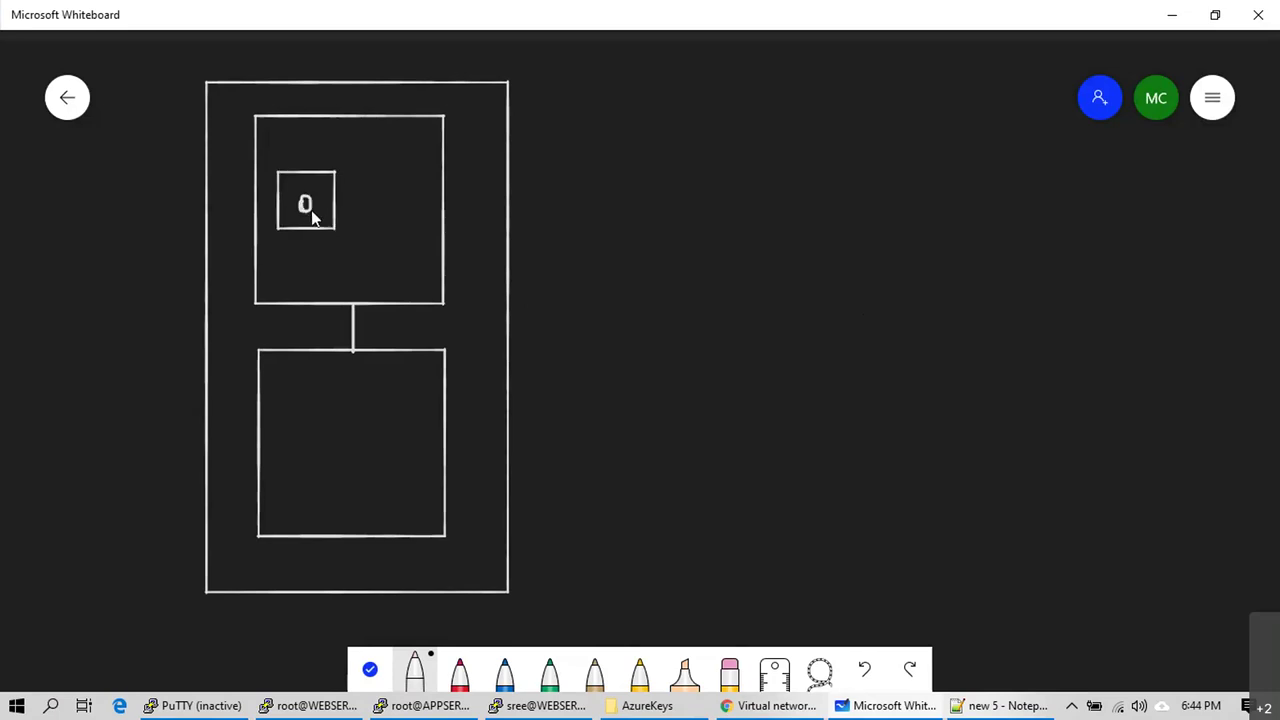
mouse_move(371, 482)
left_mouse_down()
mouse_move(409, 429)
mouse_move(374, 389)
mouse_move(370, 418)
mouse_move(386, 422)
mouse_move(333, 271)
left_mouse_up()
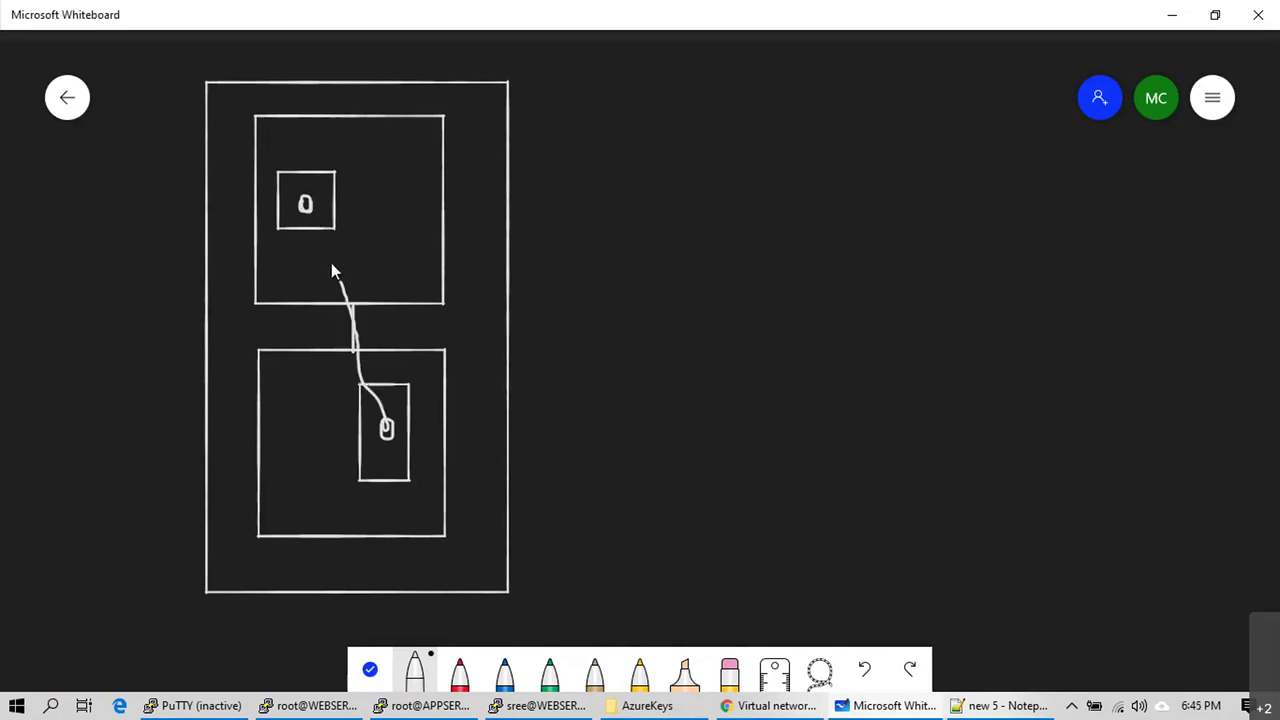
left_click_drag(208, 212, 306, 206)
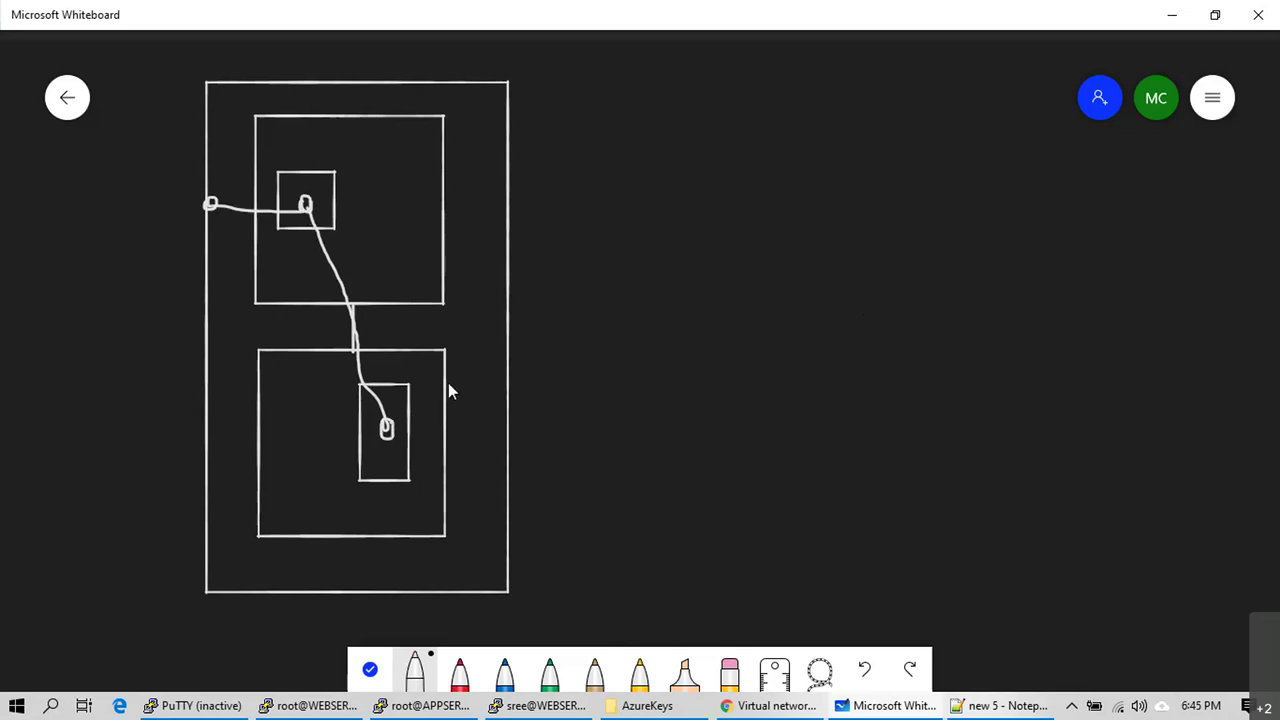
mouse_move(328, 614)
left_mouse_down()
mouse_move(354, 610)
mouse_move(338, 636)
mouse_move(378, 624)
mouse_move(372, 634)
left_mouse_up()
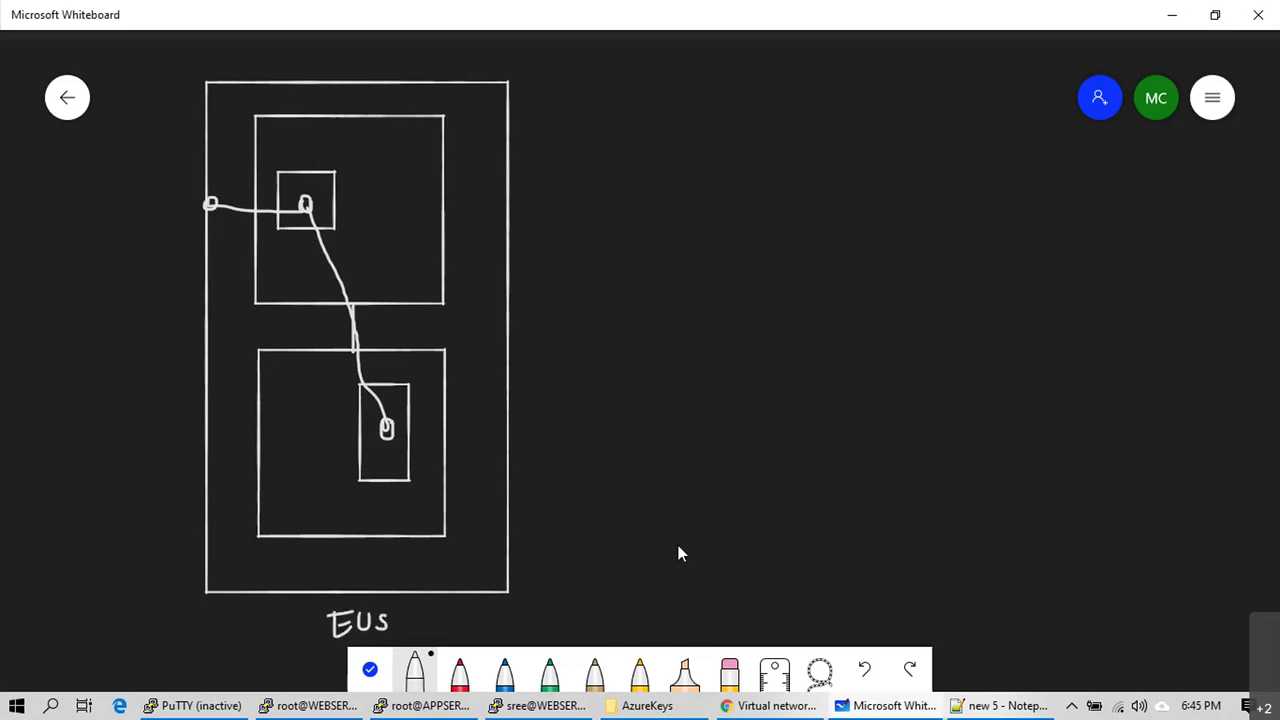
Step: Draw a second region as a red rectangle with nested white squares labelled WUS, and an exclamation-mark box between the two regions
left_click(462, 678)
mouse_move(768, 66)
left_mouse_down()
mouse_move(780, 558)
mouse_move(1030, 587)
mouse_move(1062, 173)
mouse_move(969, 57)
mouse_move(772, 55)
left_mouse_up()
left_click(414, 670)
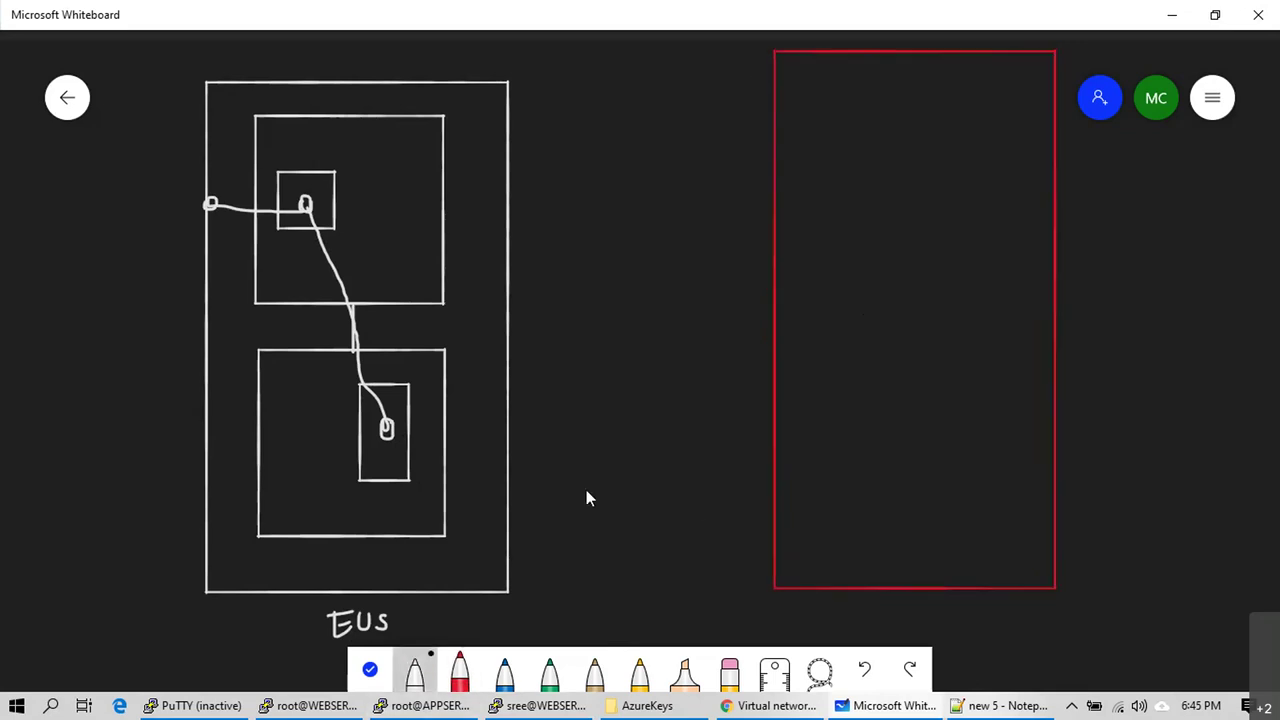
mouse_move(810, 91)
left_mouse_down()
mouse_move(816, 320)
mouse_move(905, 346)
mouse_move(1021, 170)
mouse_move(1029, 102)
mouse_move(808, 94)
left_mouse_up()
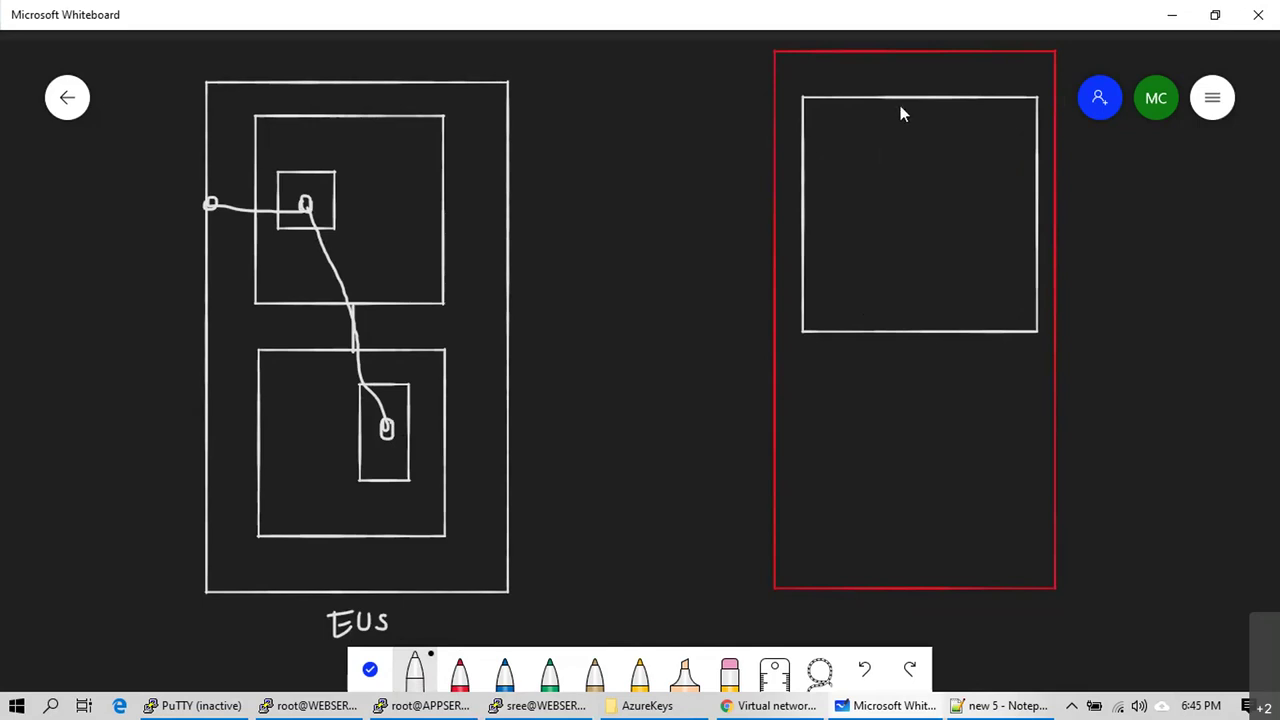
mouse_move(847, 136)
left_mouse_down()
mouse_move(863, 267)
mouse_move(990, 268)
mouse_move(985, 148)
mouse_move(884, 140)
mouse_move(902, 221)
mouse_move(941, 175)
left_mouse_up()
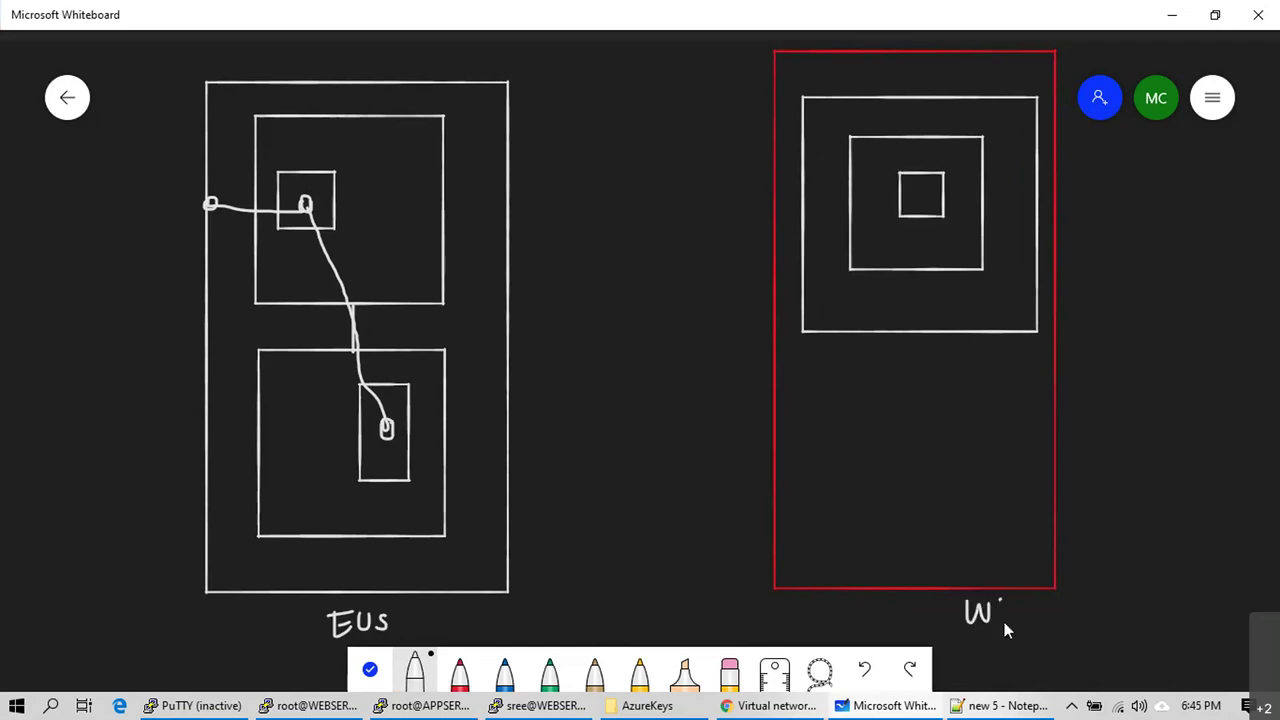
left_click_drag(1041, 612, 1030, 626)
left_click(641, 228)
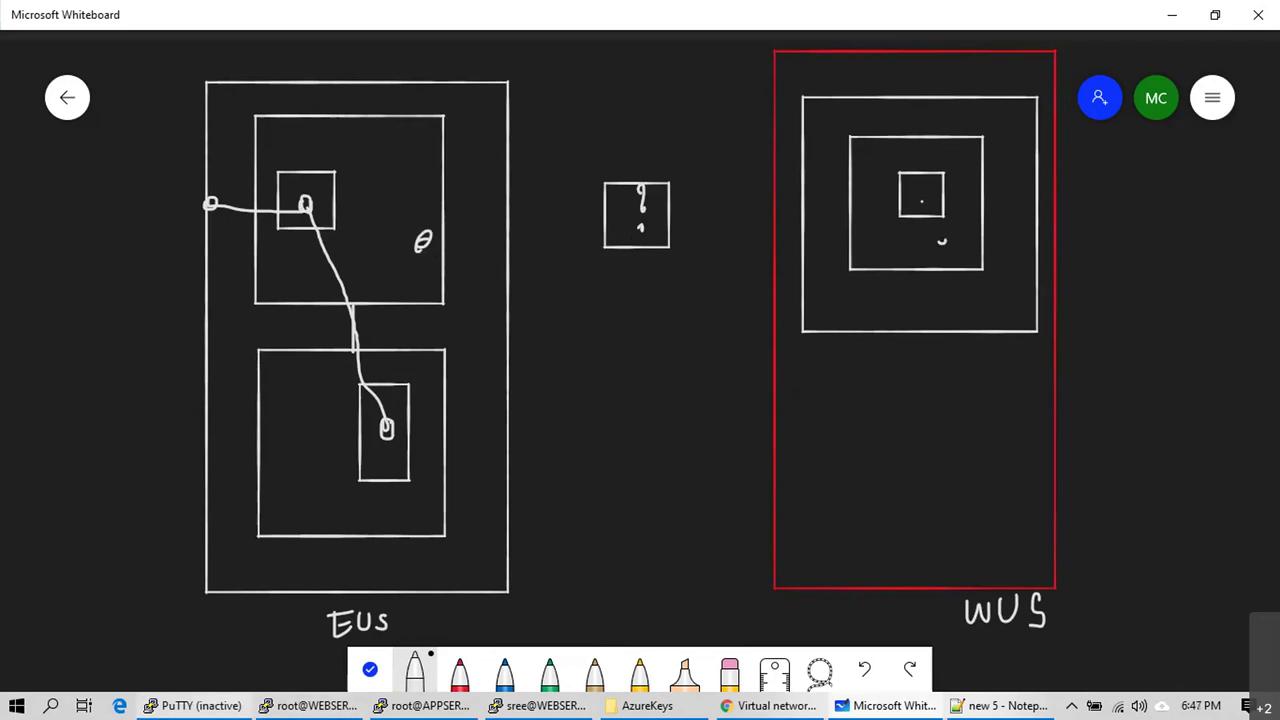
mouse_move(195, 705)
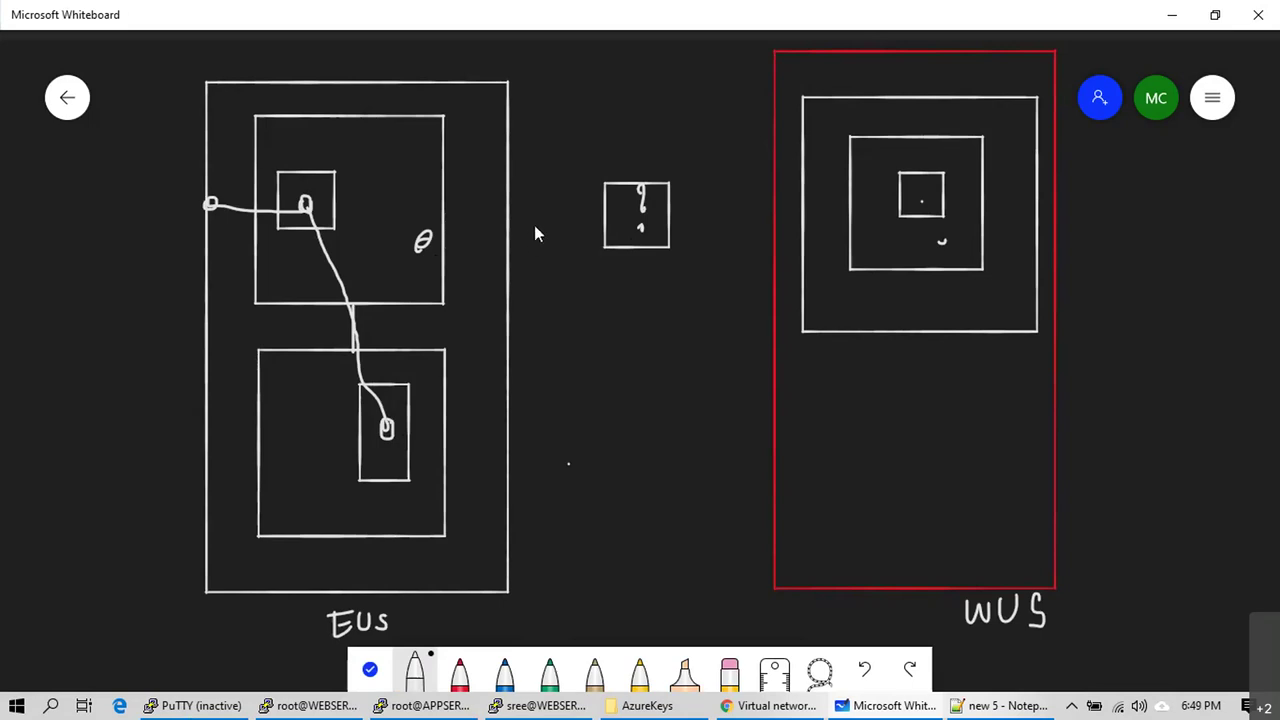
Step: Draw gateway squares on the facing borders of EUS and WUS and connect them with a link labelled and underlined IPsec
left_click_drag(500, 225, 501, 242)
left_click_drag(765, 240, 789, 242)
mouse_move(520, 237)
left_mouse_down()
mouse_move(568, 264)
mouse_move(694, 277)
mouse_move(780, 237)
left_mouse_up()
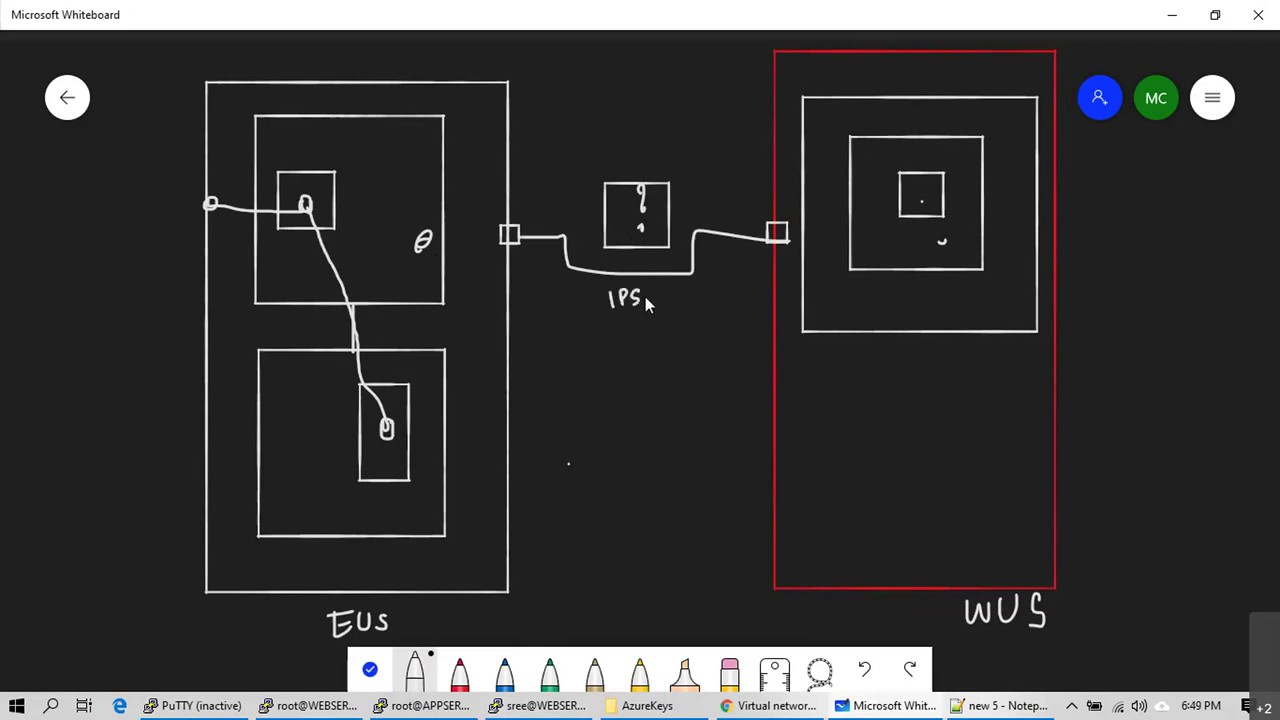
left_click_drag(628, 320, 690, 310)
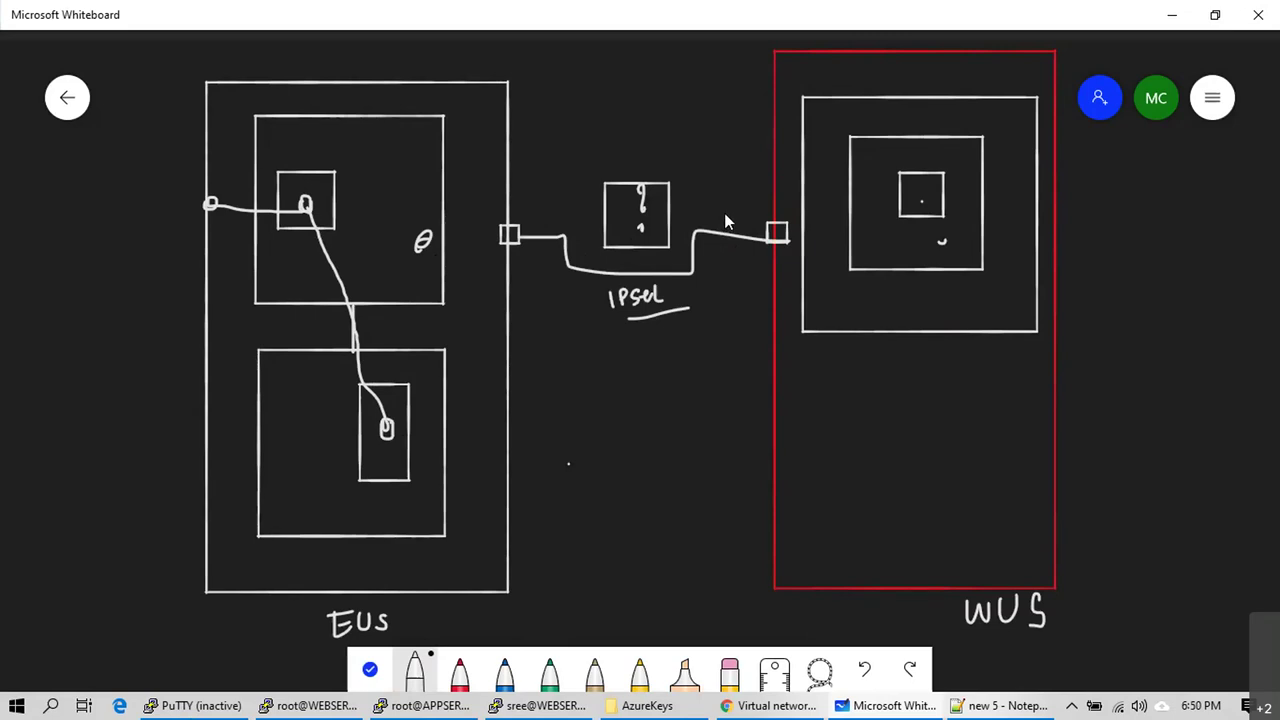
Step: Add a check mark beside each region and mark the inner machine boxes in EUS and WUS with dots
left_click_drag(181, 321, 208, 302)
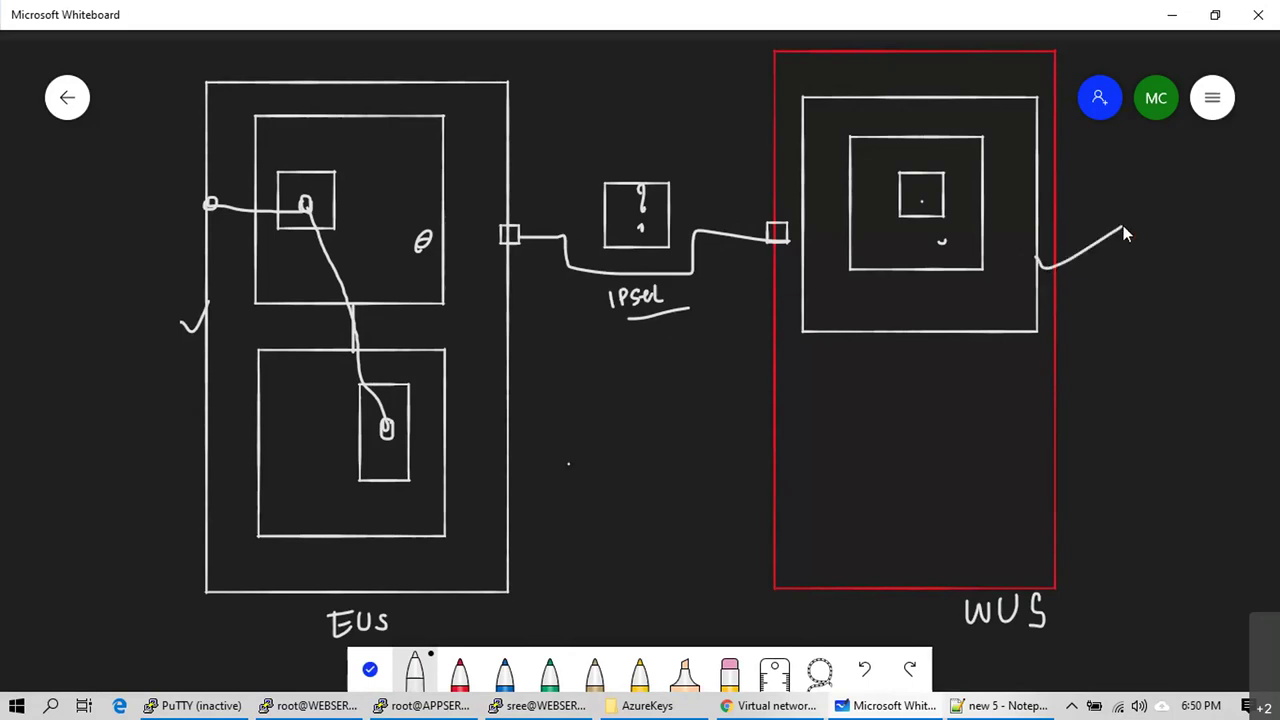
left_click(313, 207)
left_click(905, 201)
Step: Draw a direct EUS–WUS link labelled Vnet peering with a check mark above it, and number the IPsec link 2
left_click_drag(512, 158, 660, 148)
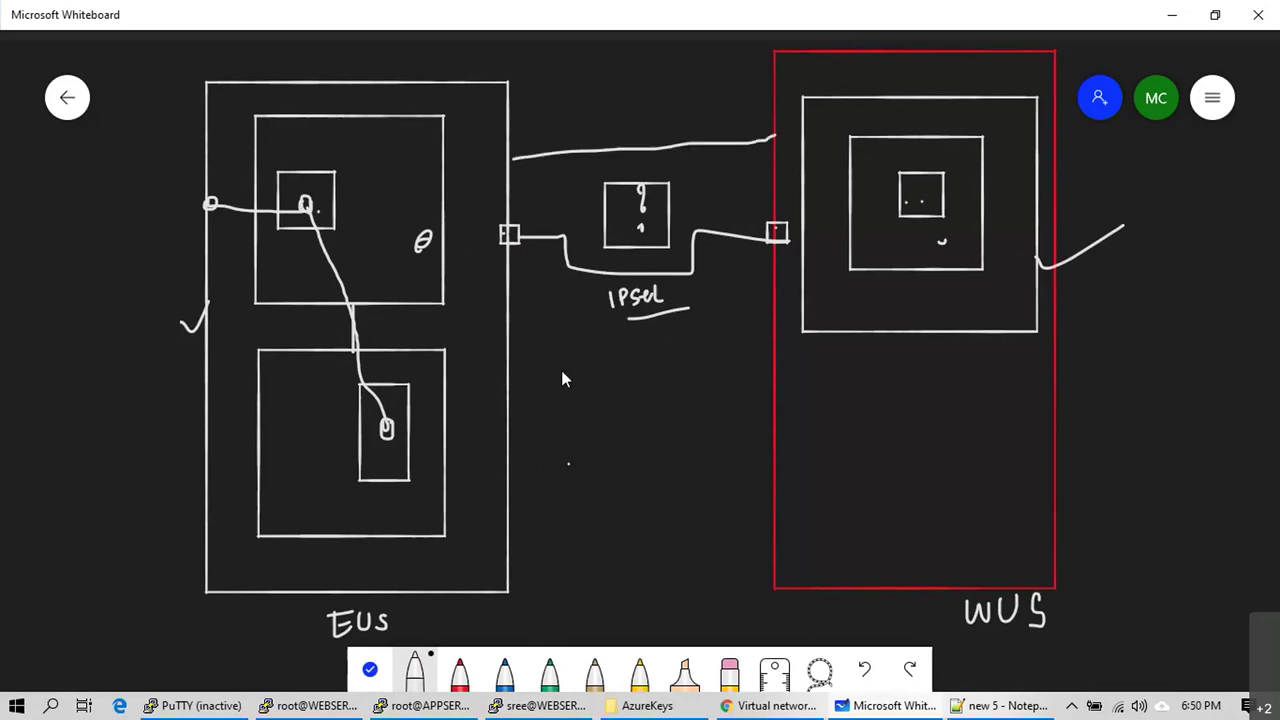
key("ctrl+z")
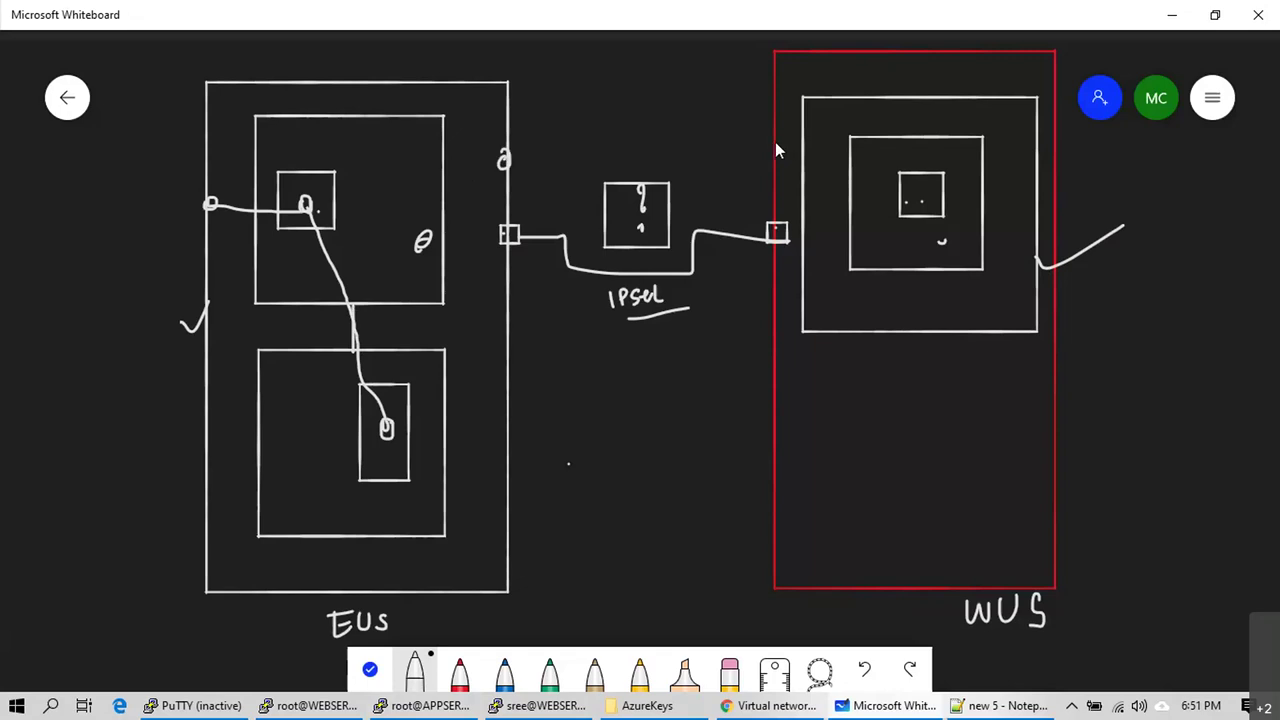
left_click_drag(508, 158, 738, 140)
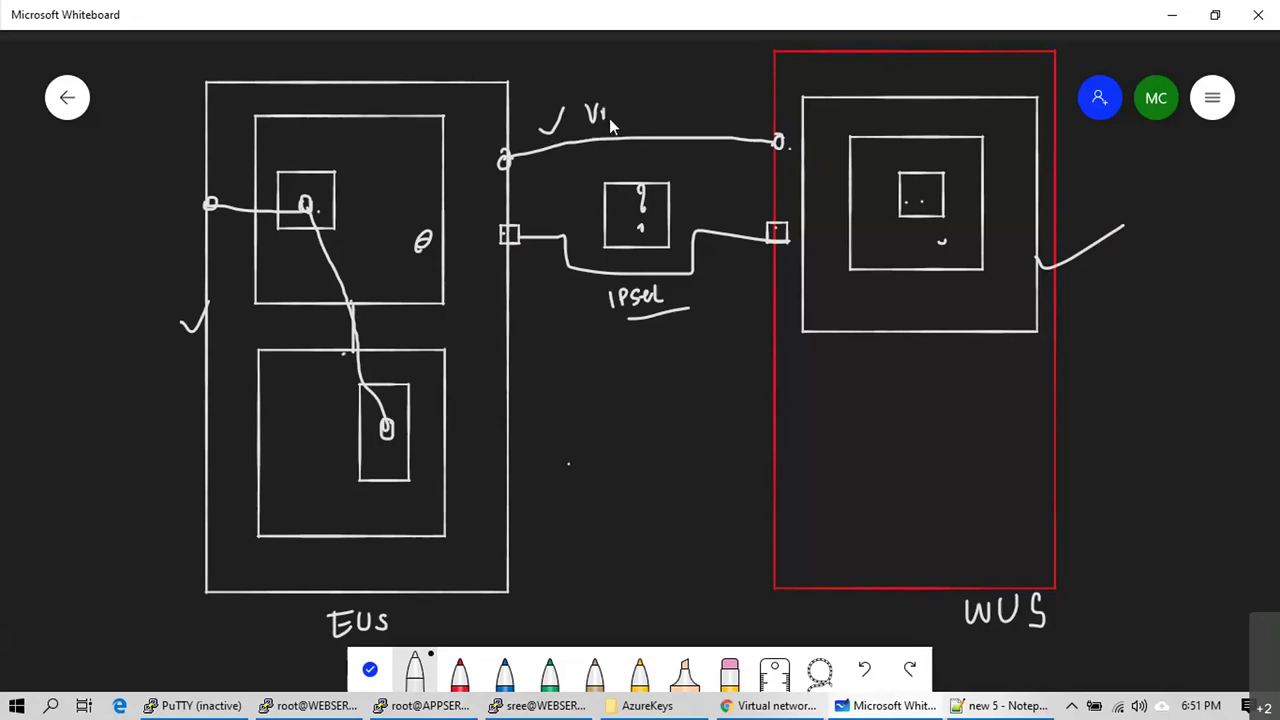
mouse_move(646, 104)
left_mouse_down()
mouse_move(647, 124)
mouse_move(654, 111)
mouse_move(664, 122)
mouse_move(733, 114)
left_mouse_up()
left_click_drag(746, 104, 748, 119)
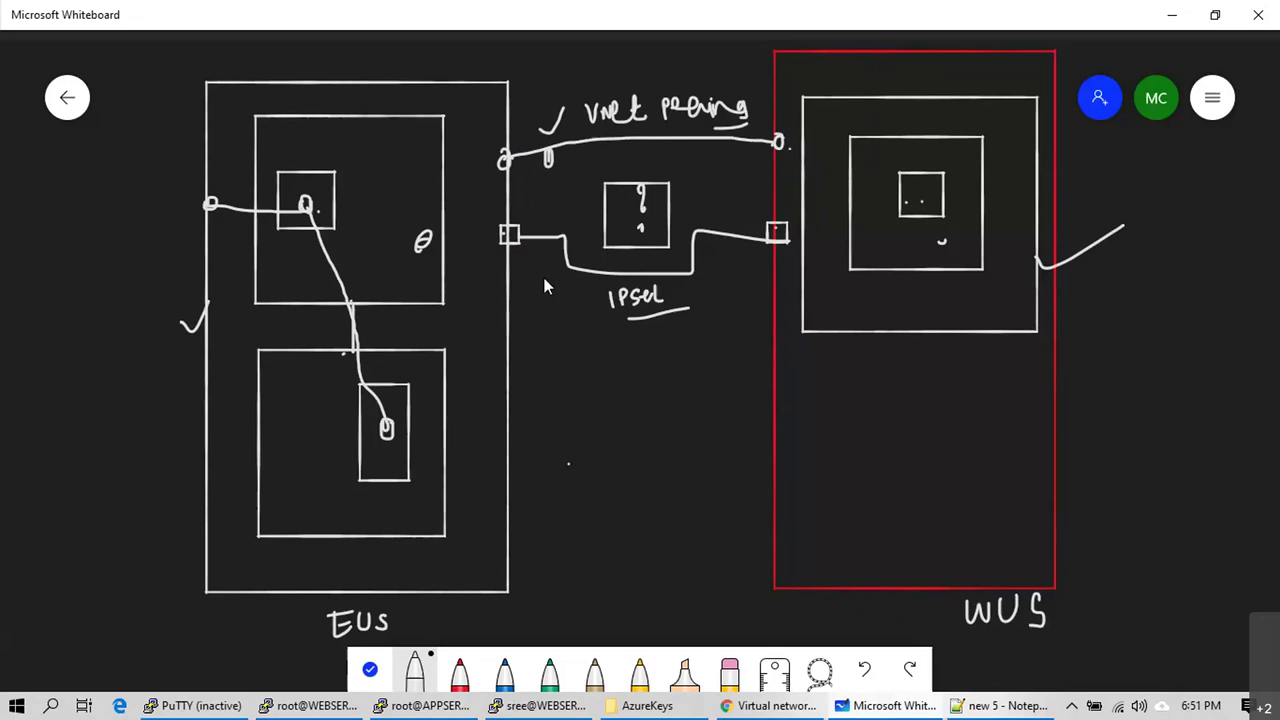
left_click_drag(551, 292, 540, 265)
left_click_drag(546, 98, 583, 43)
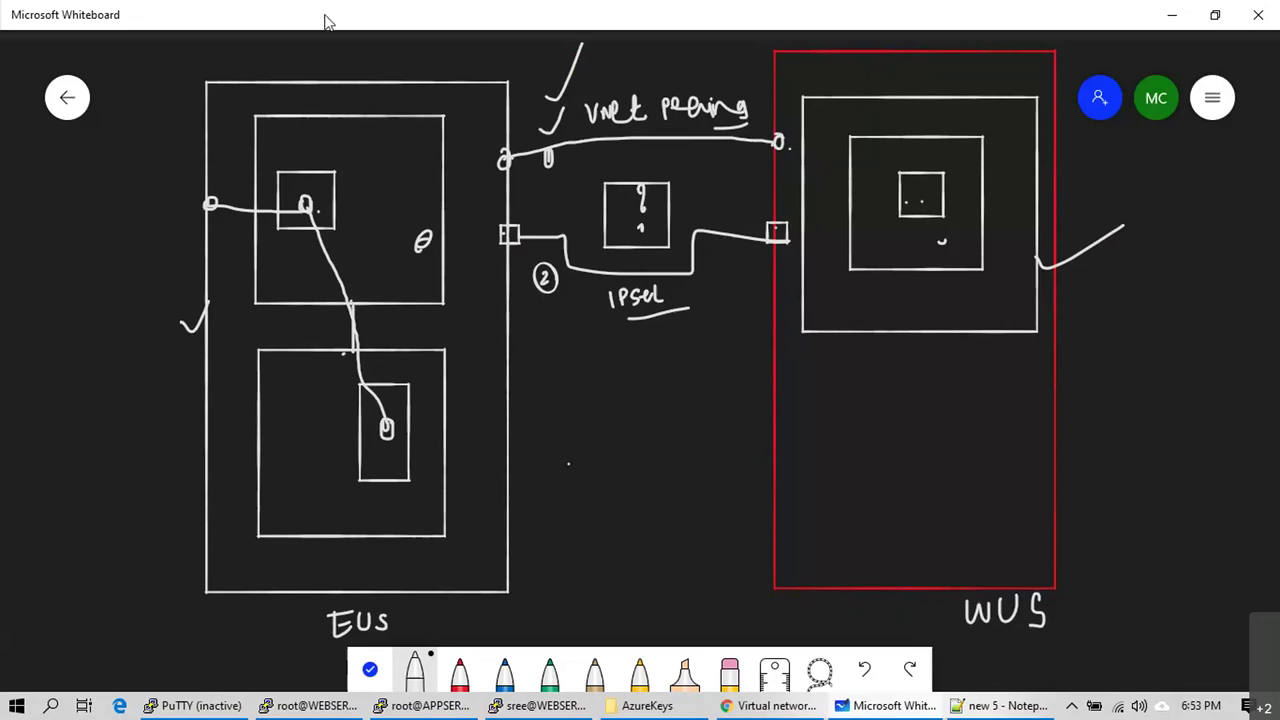
Step: Look through the saved whiteboards for an earlier network diagram and return to the board gallery
left_click(70, 106)
left_click(882, 310)
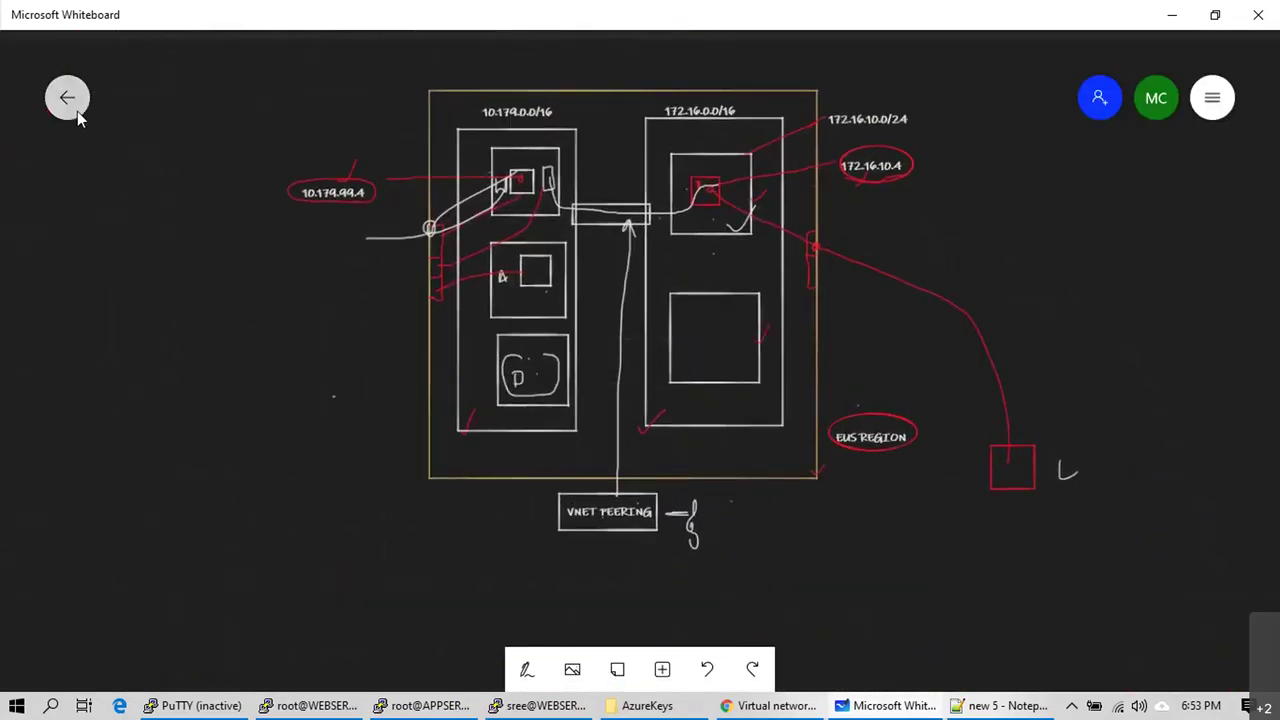
left_click(77, 111)
left_click(338, 549)
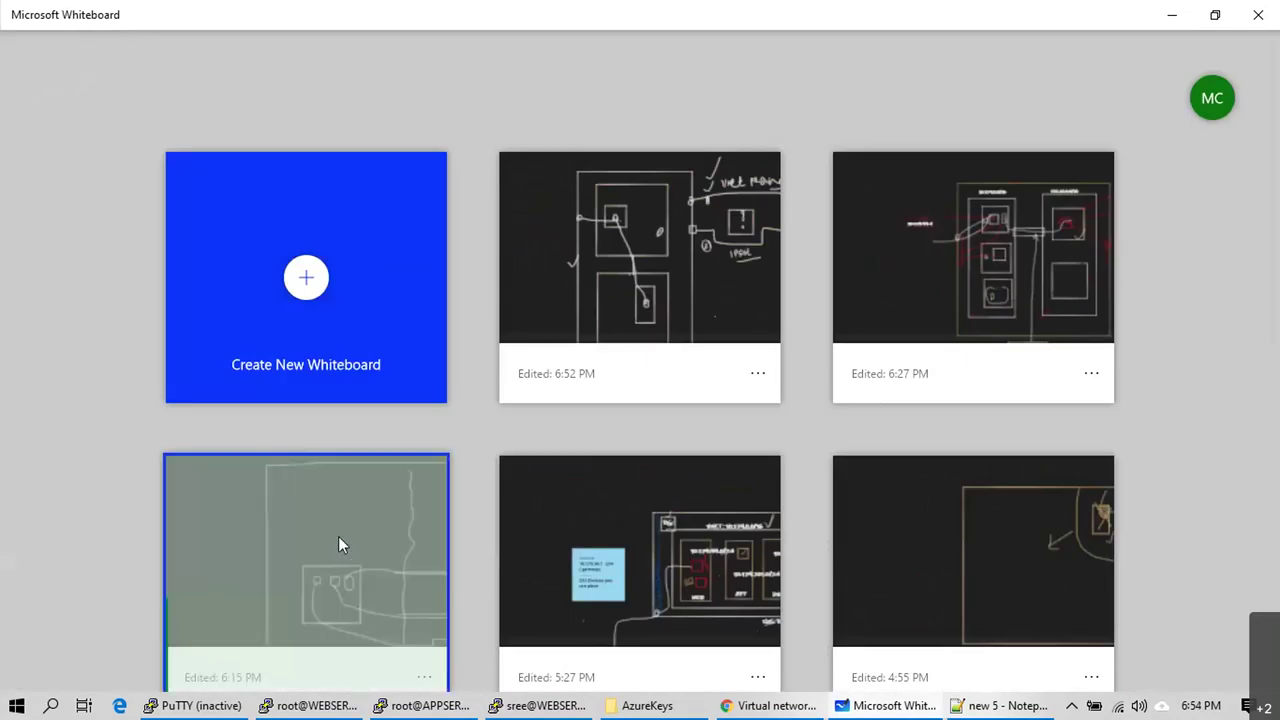
scroll(389, 504, "down", 5)
scroll(480, 467, "down", 1)
left_click_drag(423, 451, 583, 186)
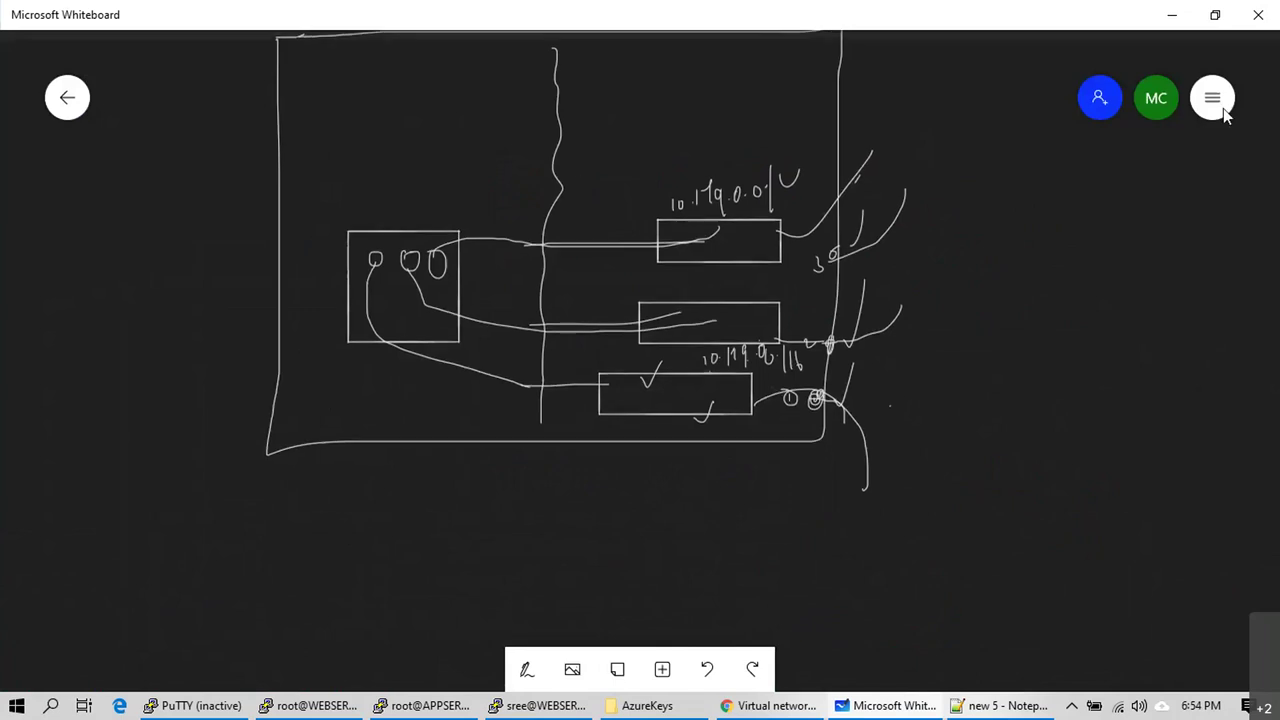
left_click(1212, 98)
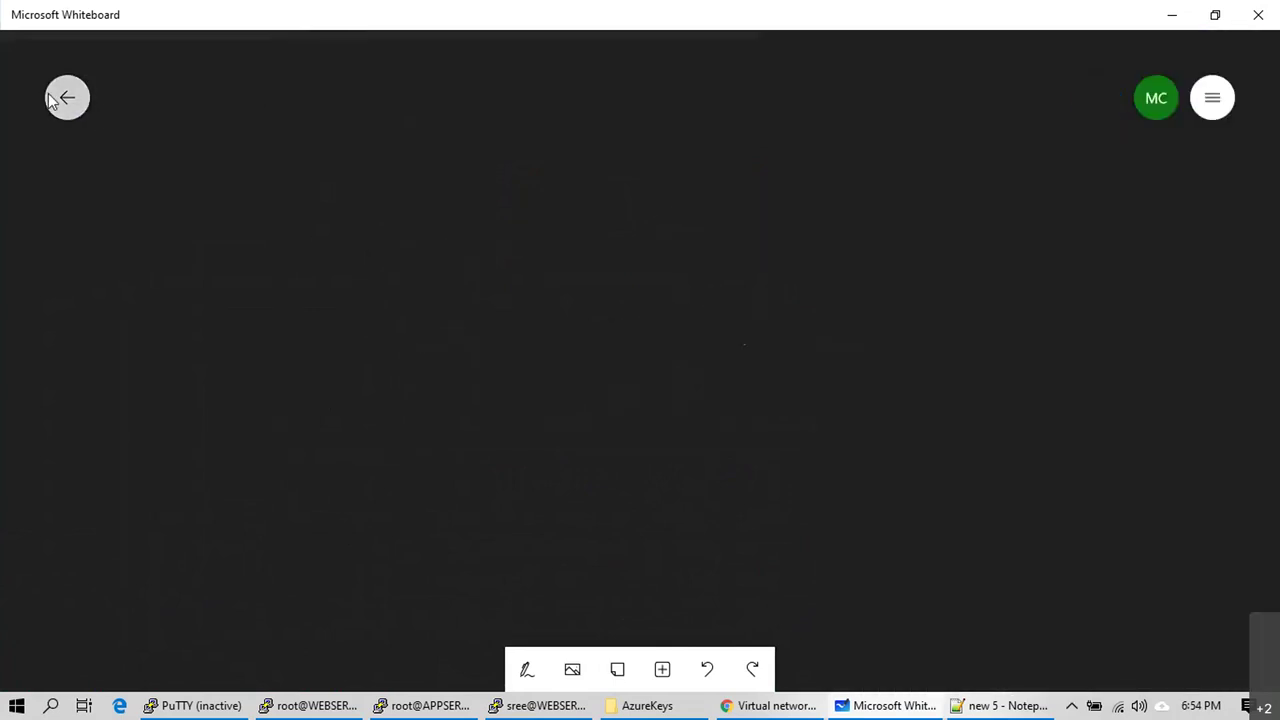
left_click(52, 97)
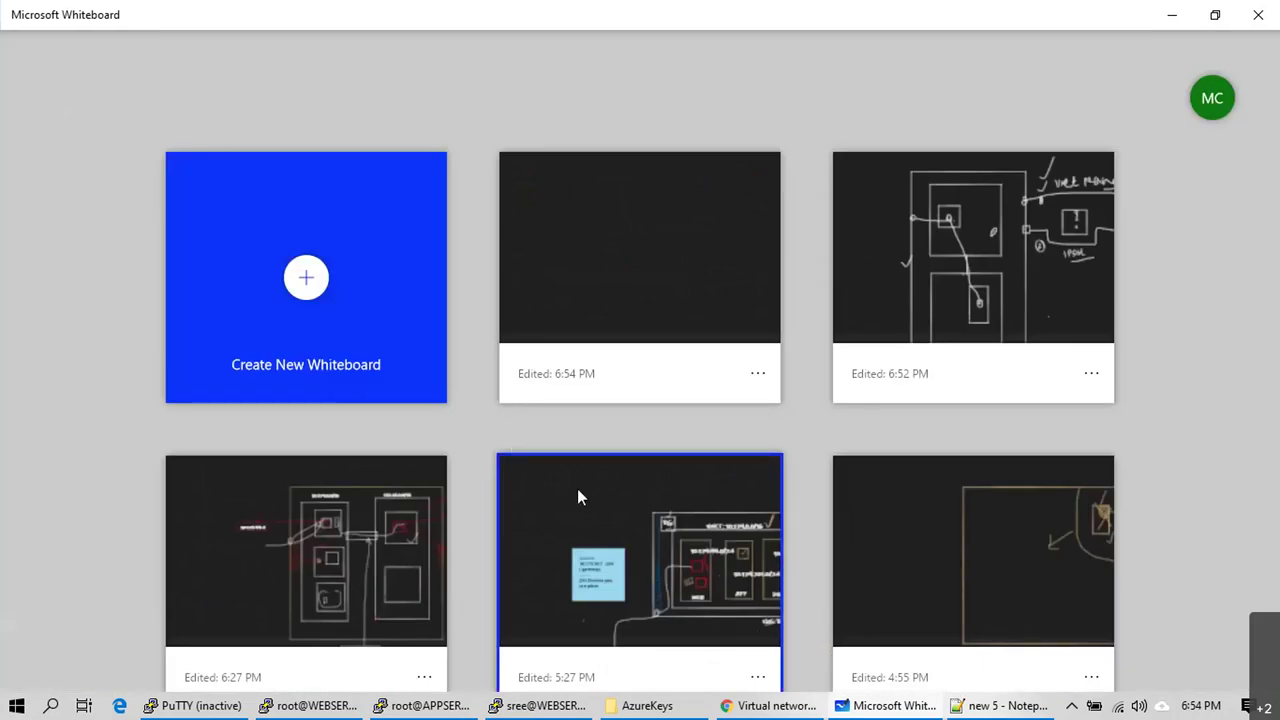
Step: Open the whiteboard with the VNET: 10.179.0.0/16 diagram and draw a large white rectangle beneath the EUS region
left_click(613, 462)
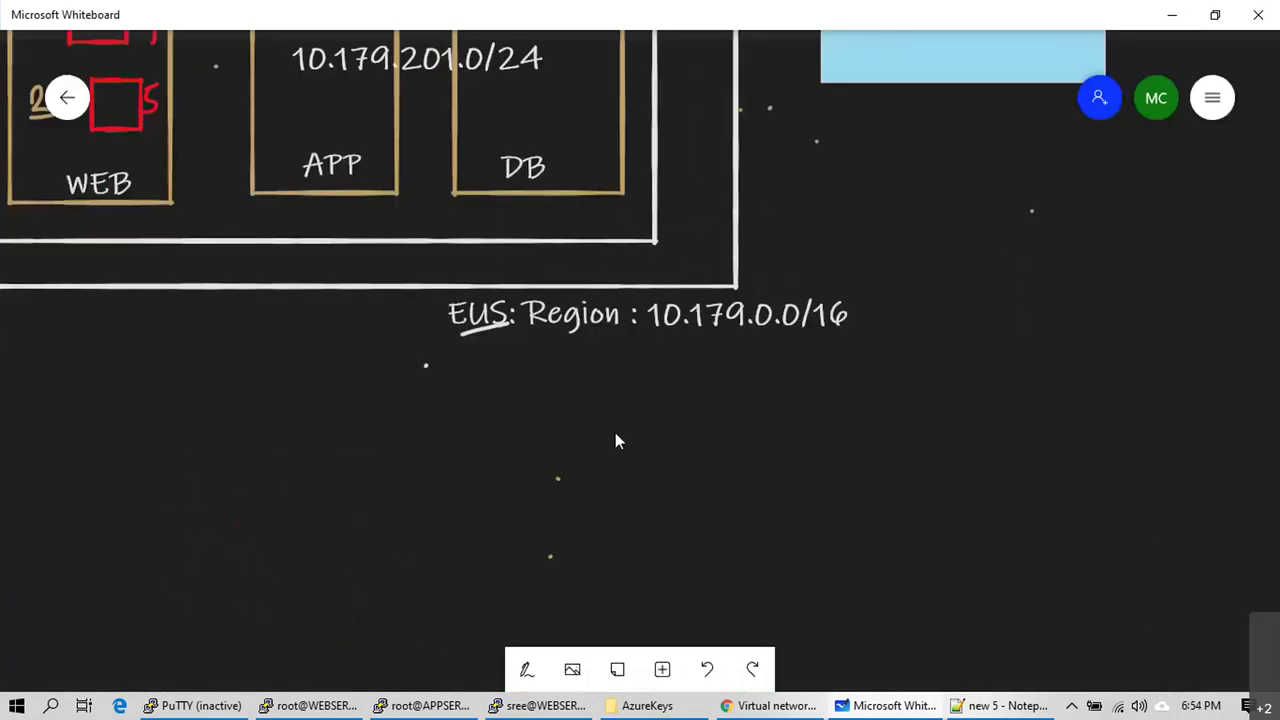
scroll(615, 440, "down", 5)
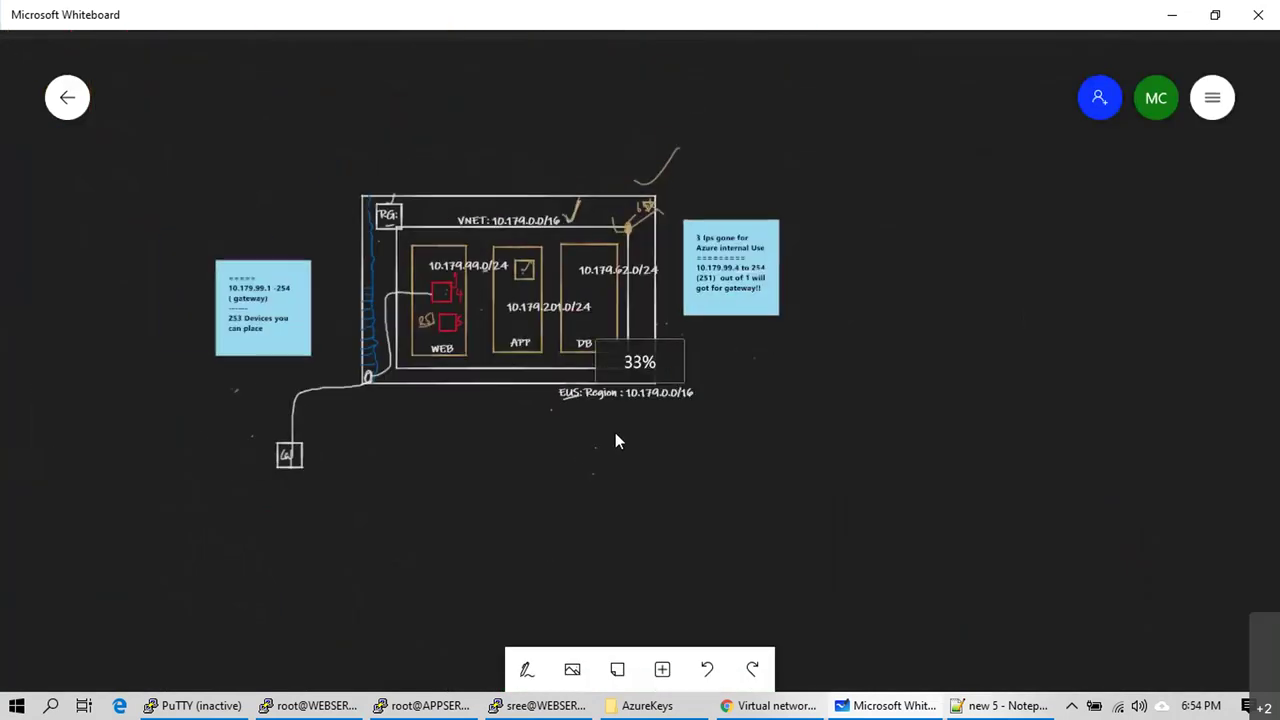
scroll(464, 478, "up", 1)
left_click_drag(317, 455, 393, 438)
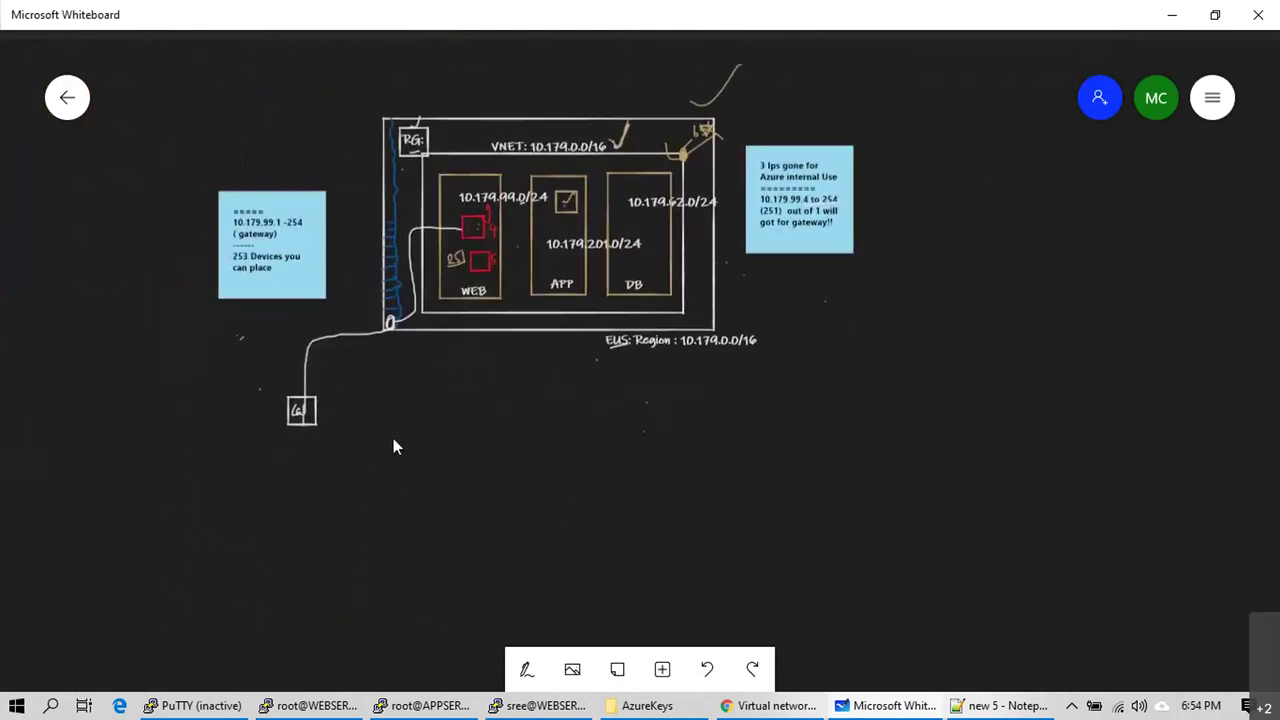
left_click(522, 668)
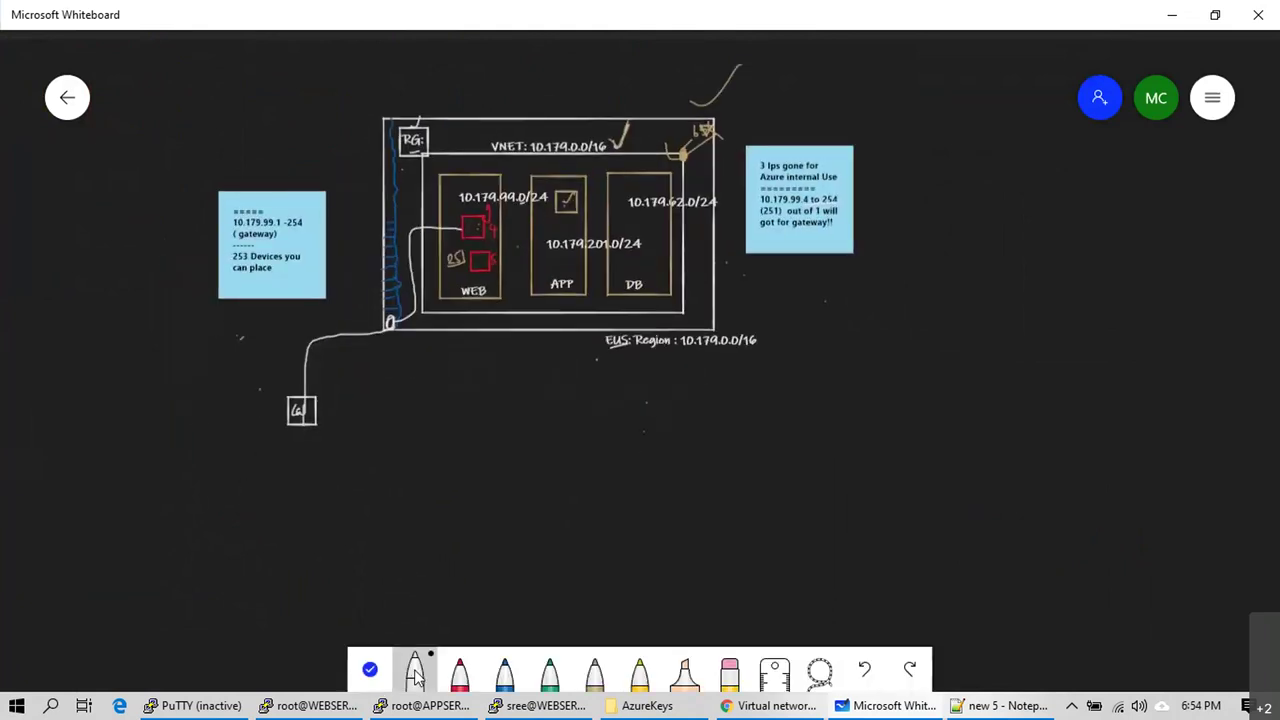
left_click(415, 672)
mouse_move(386, 399)
left_mouse_down()
mouse_move(380, 536)
mouse_move(575, 556)
left_mouse_up()
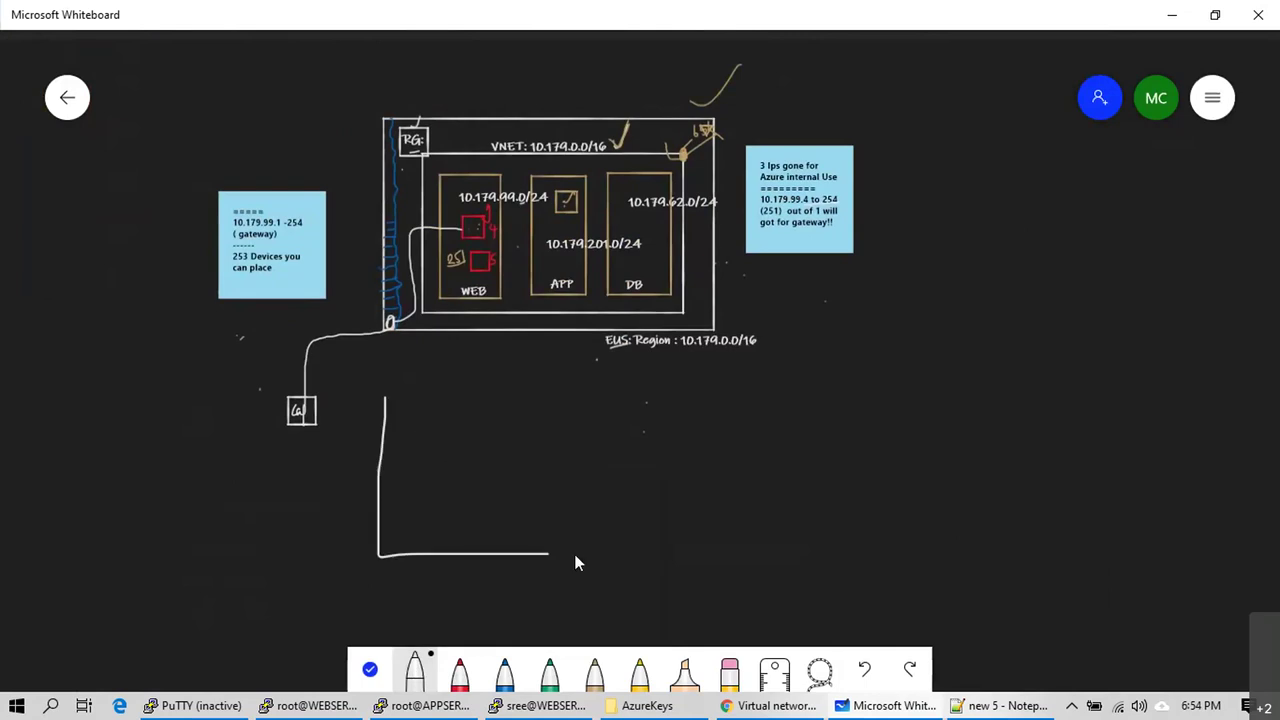
left_click_drag(710, 556, 720, 468)
mouse_move(720, 397)
left_mouse_down()
mouse_move(481, 402)
mouse_move(390, 420)
left_mouse_up()
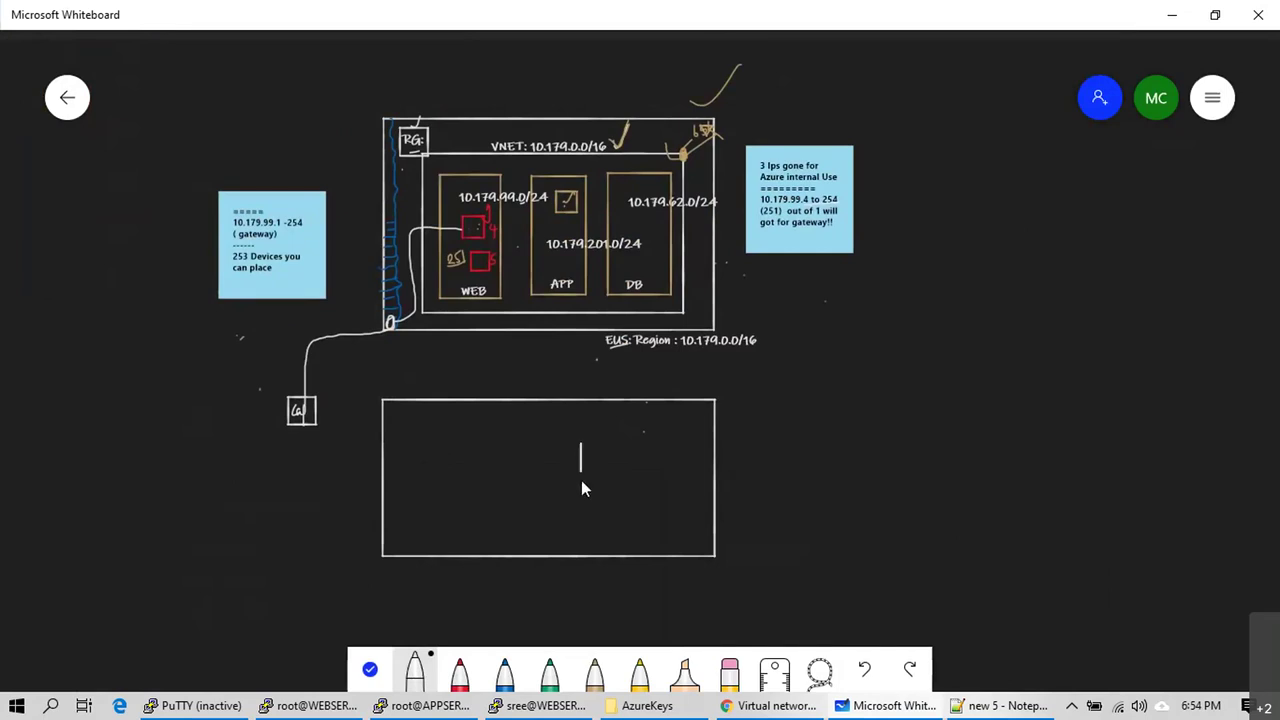
Step: Draw a machine box inside the new rectangle and connect it to the external box and to the WEB subnet
left_click_drag(641, 452, 581, 443)
mouse_move(316, 413)
left_mouse_down()
mouse_move(368, 465)
mouse_move(577, 495)
mouse_move(606, 460)
mouse_move(603, 348)
mouse_move(466, 310)
left_mouse_up()
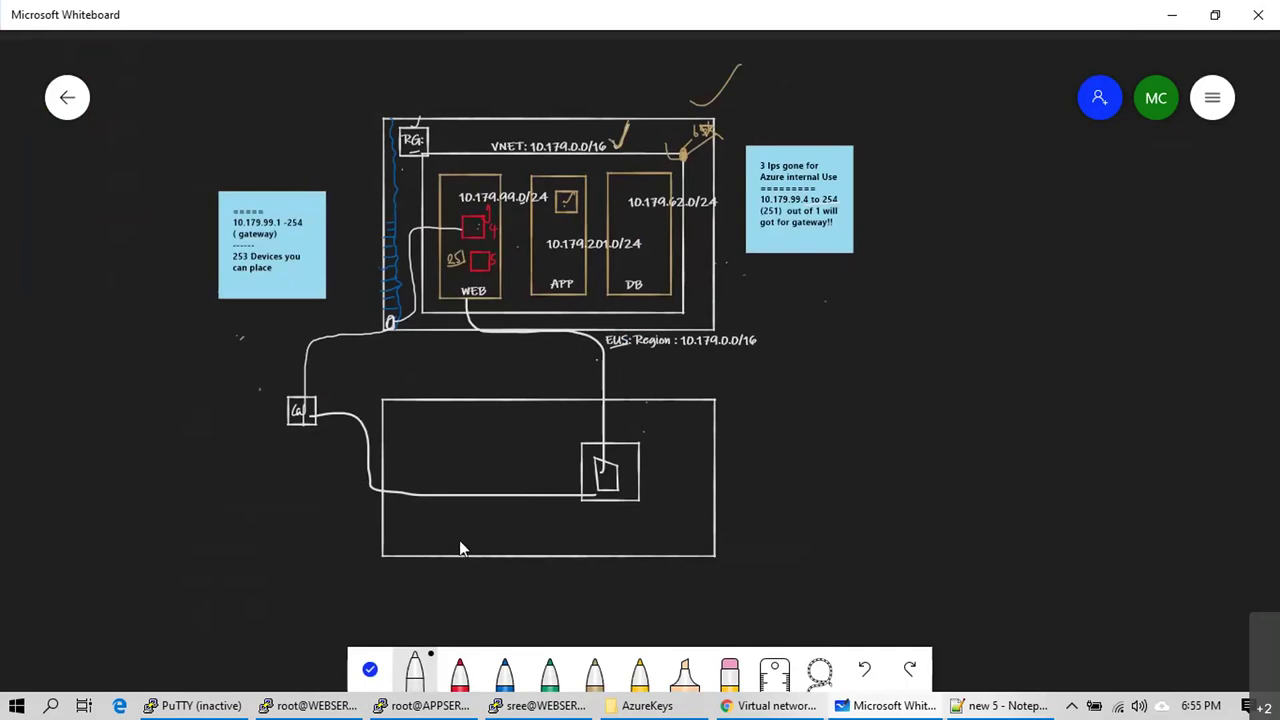
scroll(593, 330, "down", 2)
scroll(477, 277, "up", 2)
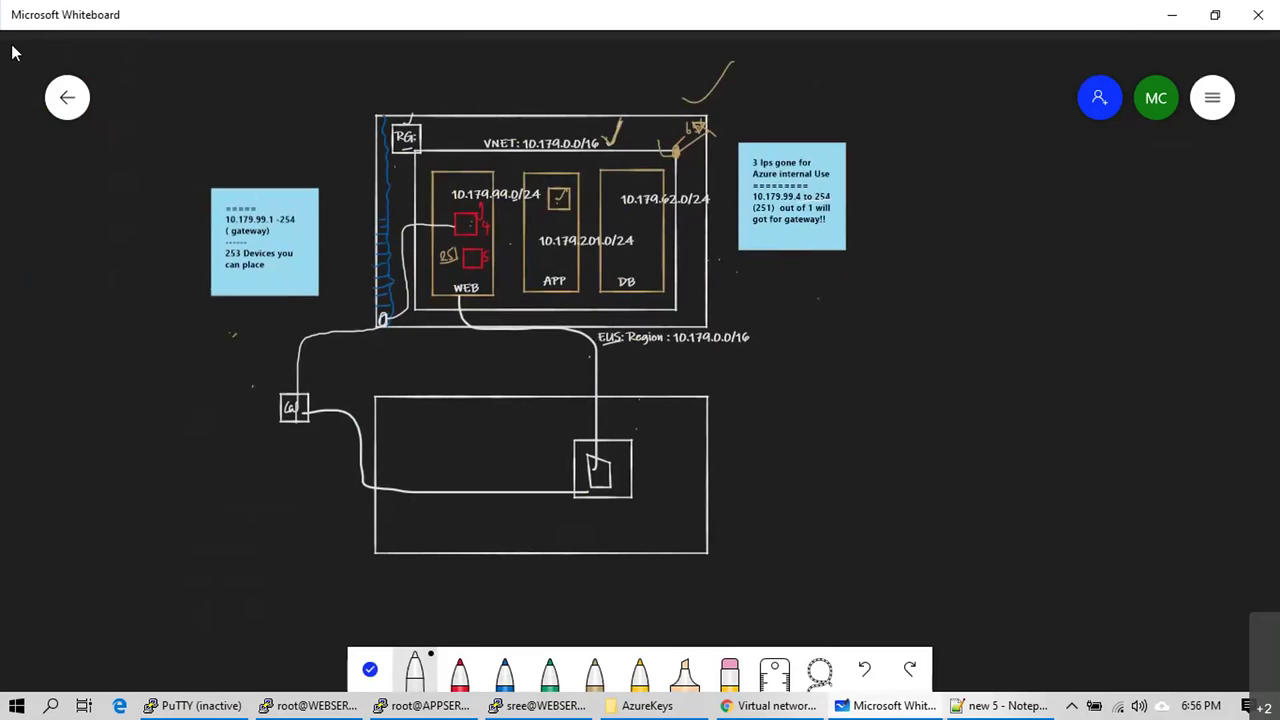
Step: Switch to the Azure portal in Chrome and open the All resources list
left_click(818, 708)
left_click(110, 289)
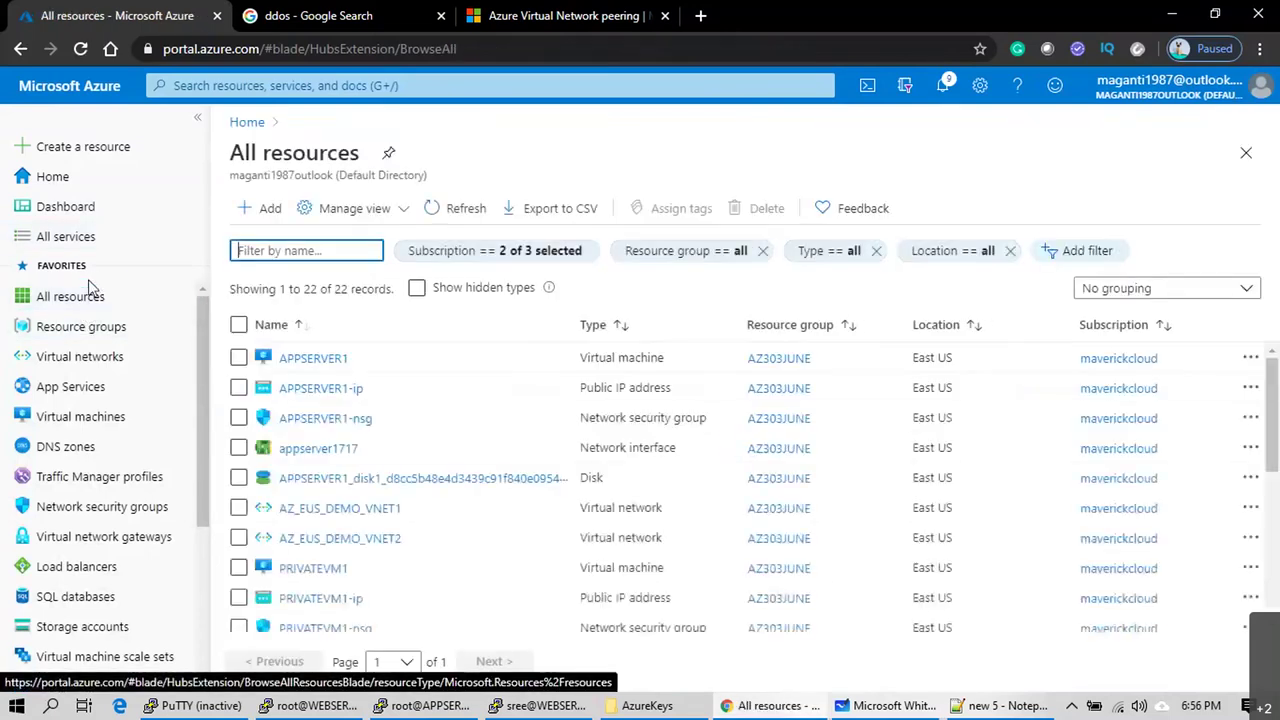
Step: Select every resource in the All resources list and delete them all, confirming the deletion with "yes"
scroll(449, 486, "down", 4)
scroll(400, 450, "up", 4)
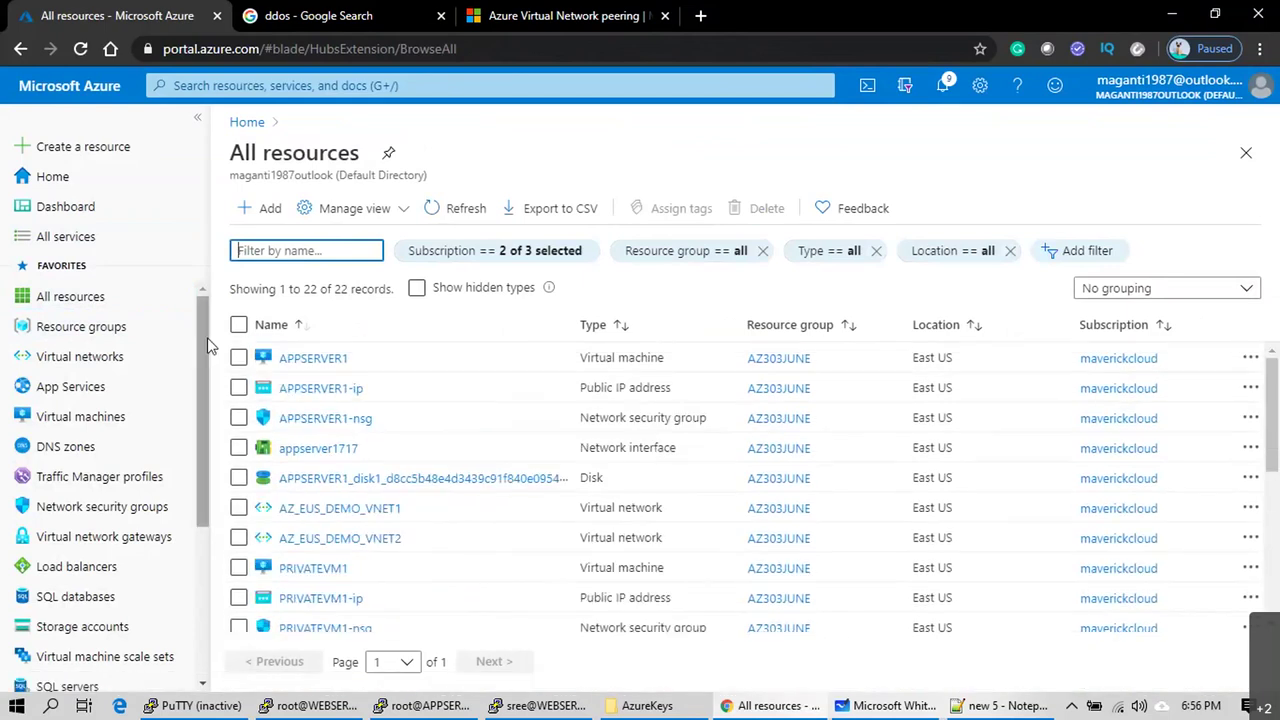
left_click(238, 324)
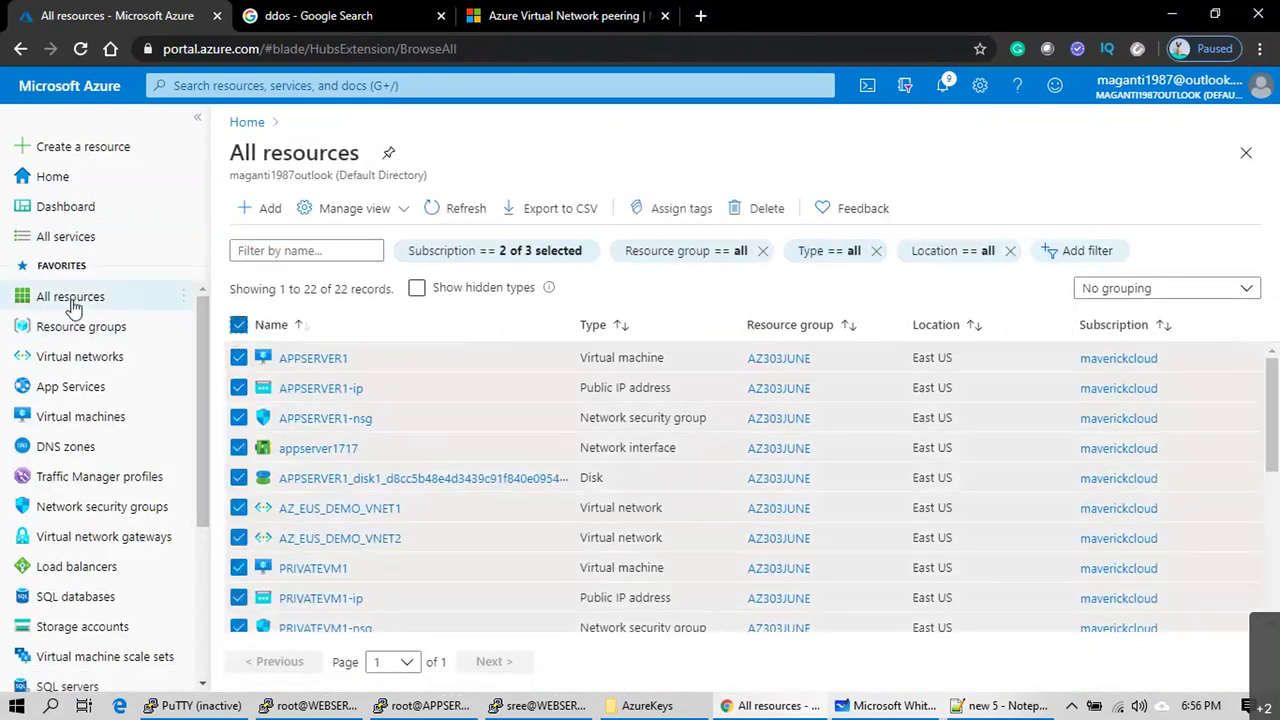
left_click(750, 210)
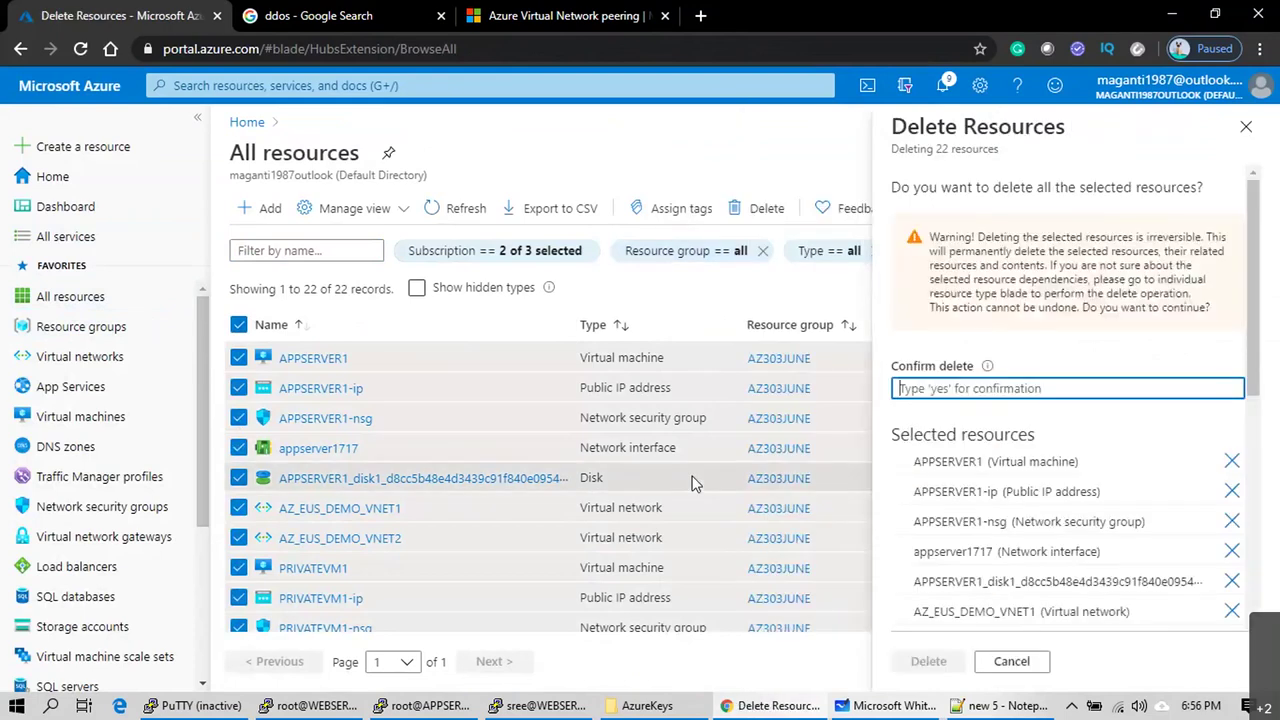
type("yes")
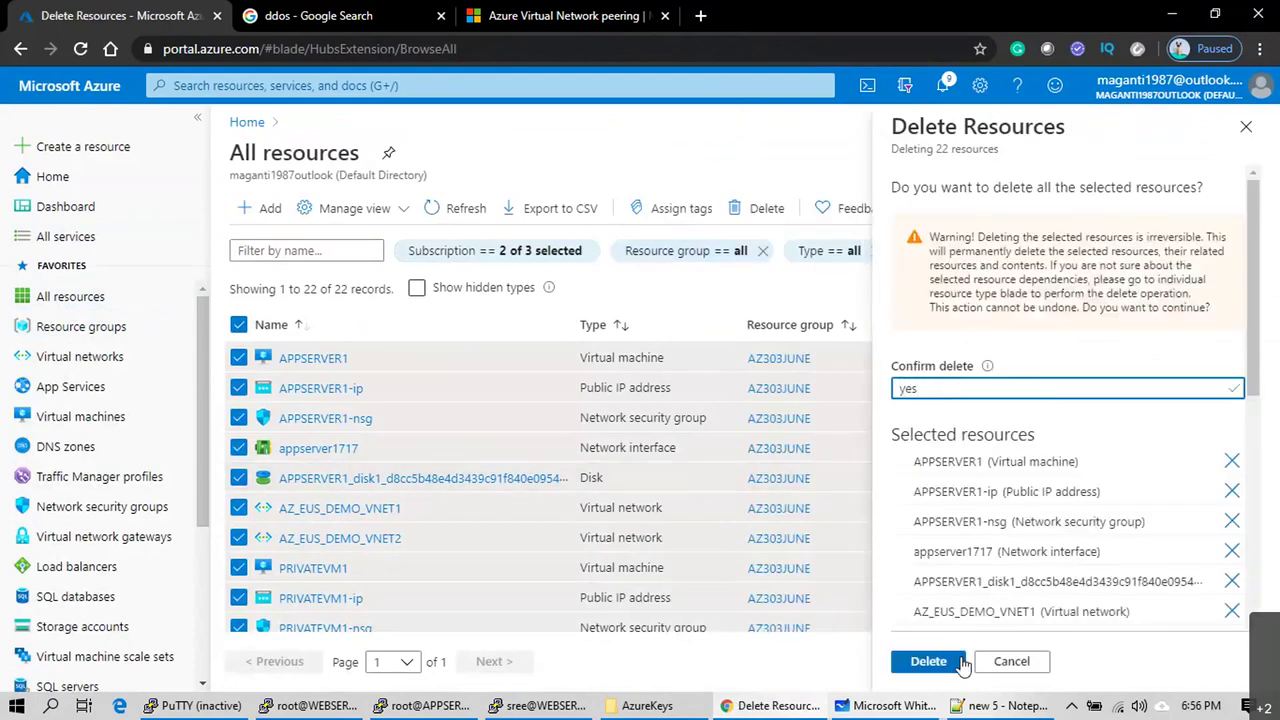
left_click(928, 661)
Step: Close all open PuTTY sessions for WEBSERVER1, WEBSERVER2 and APPSERVER1, dismissing their error dialogs, and return to the Azure portal
mouse_move(160, 500)
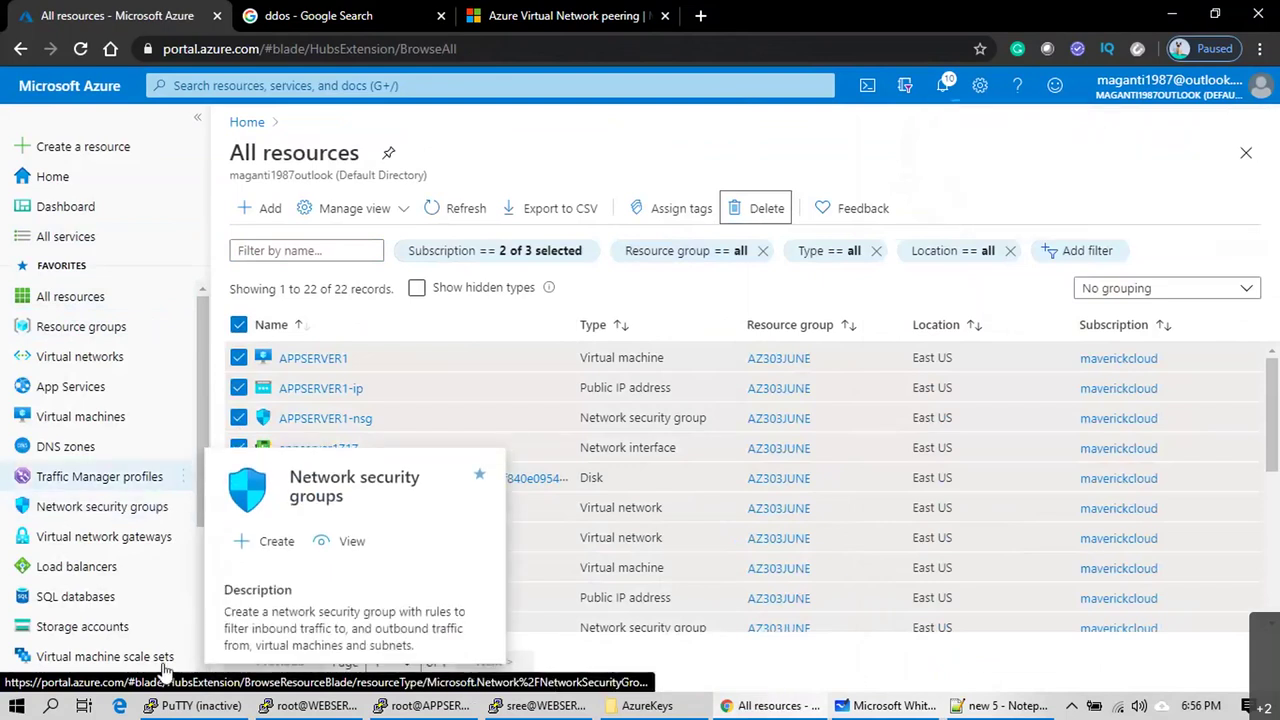
left_click(182, 707)
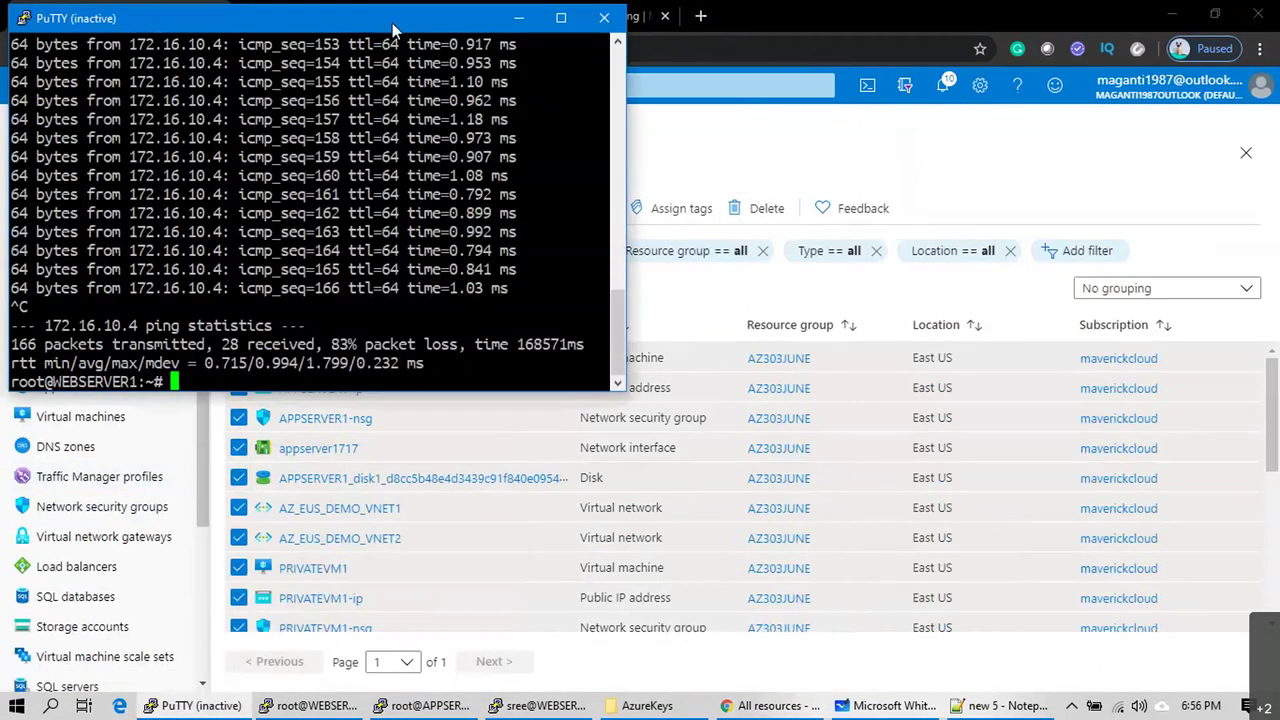
key("alt+F4")
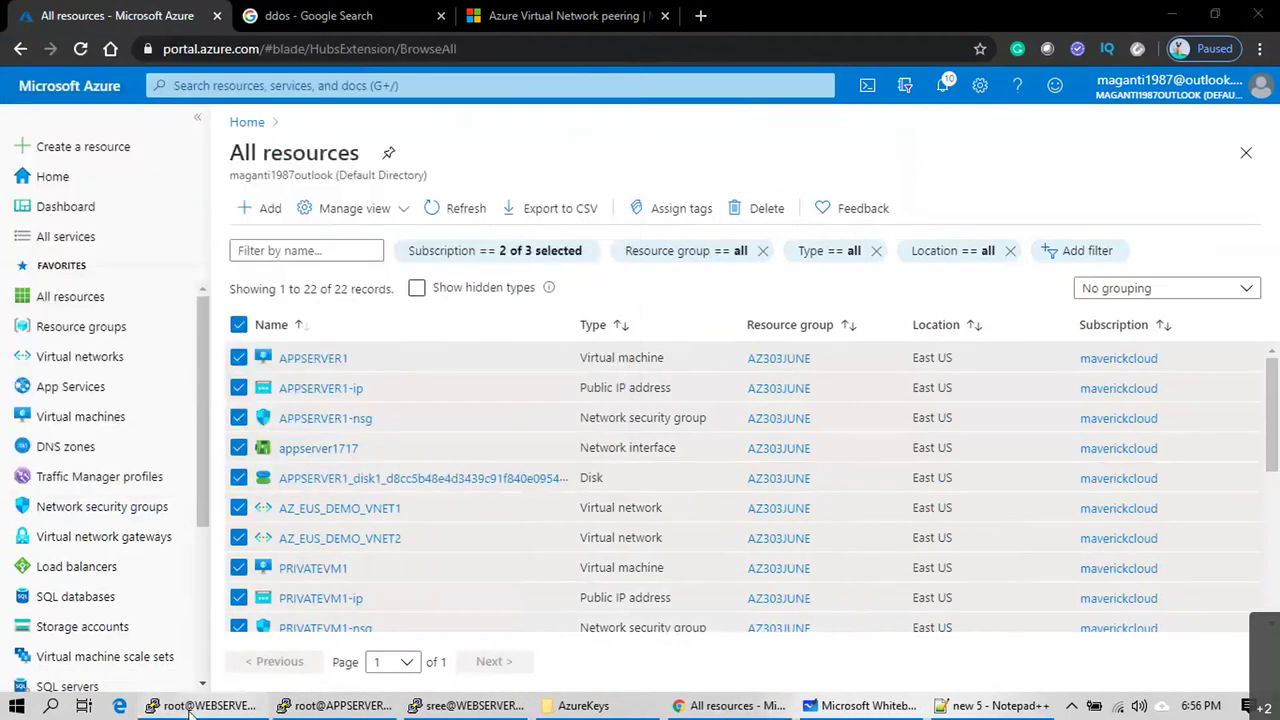
left_click(188, 707)
left_click(815, 481)
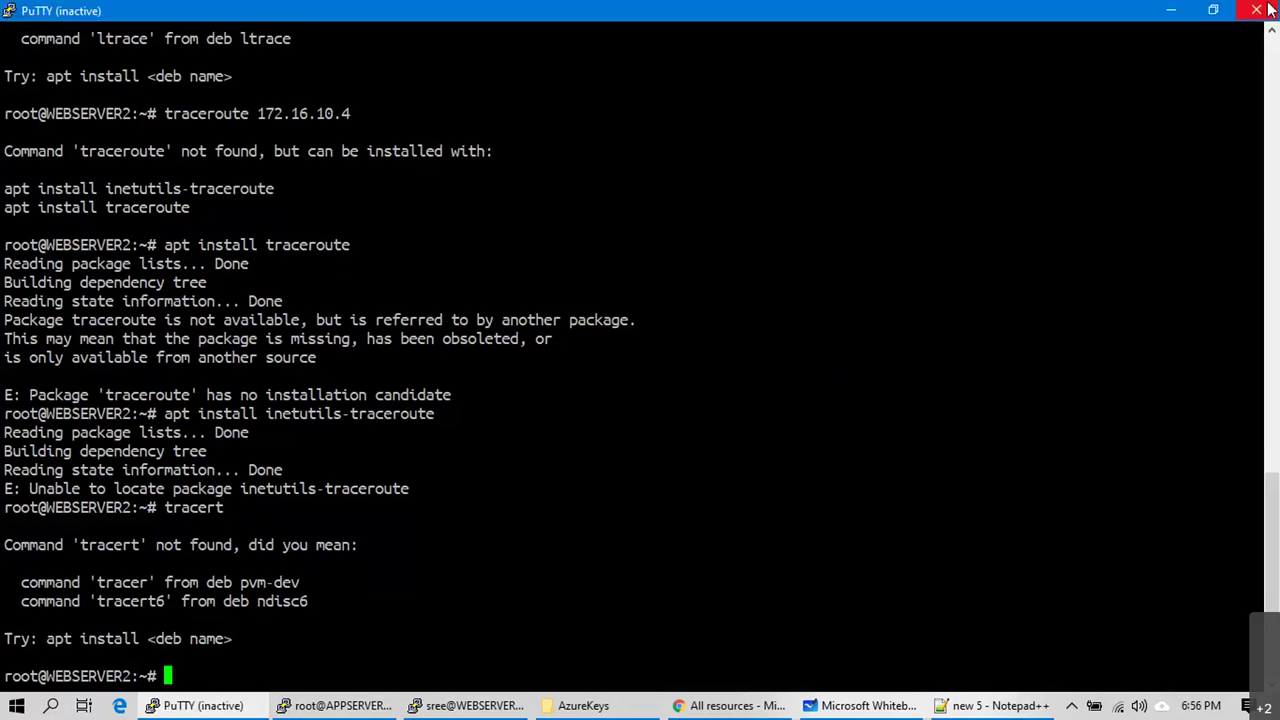
left_click(1257, 10)
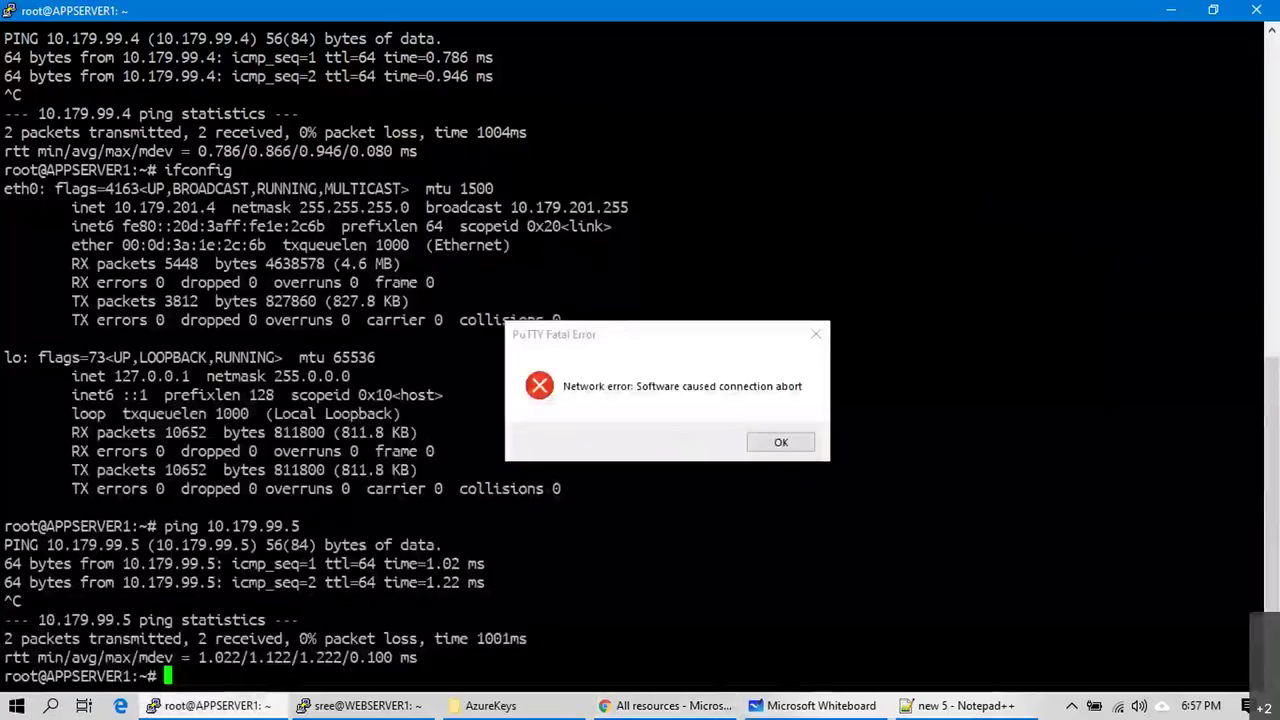
left_click(781, 442)
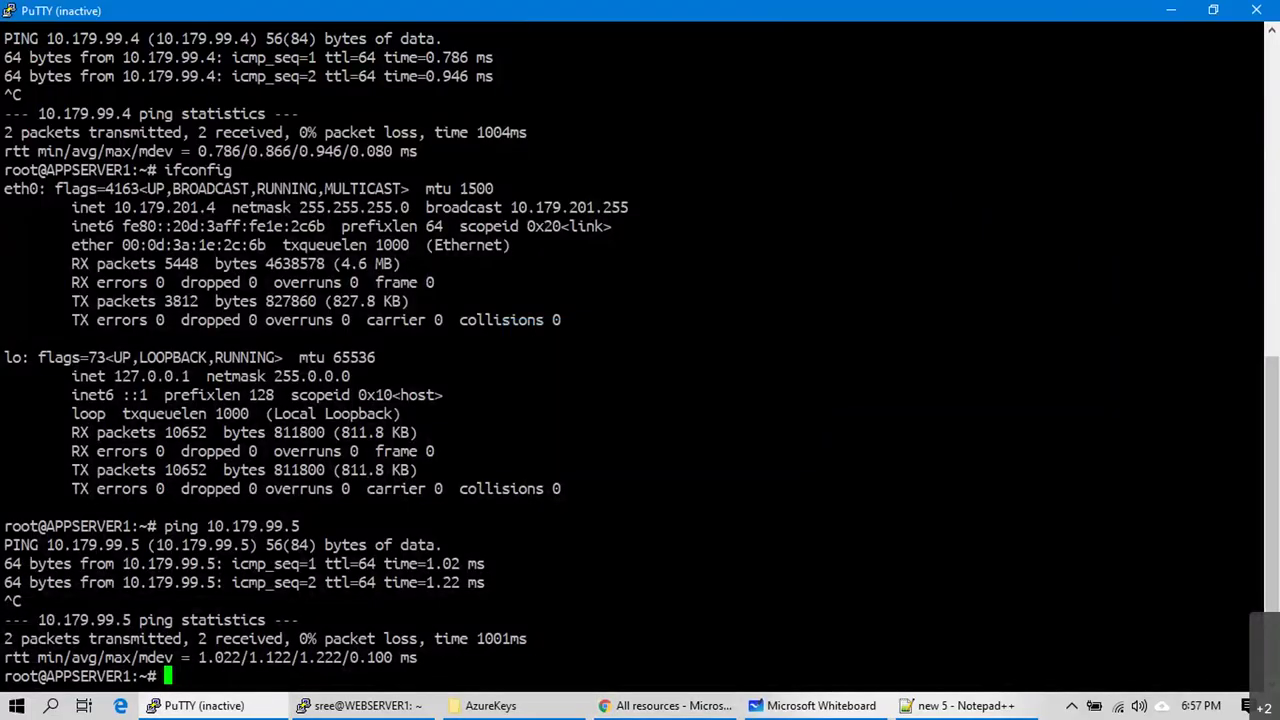
left_click(1257, 10)
left_click(812, 467)
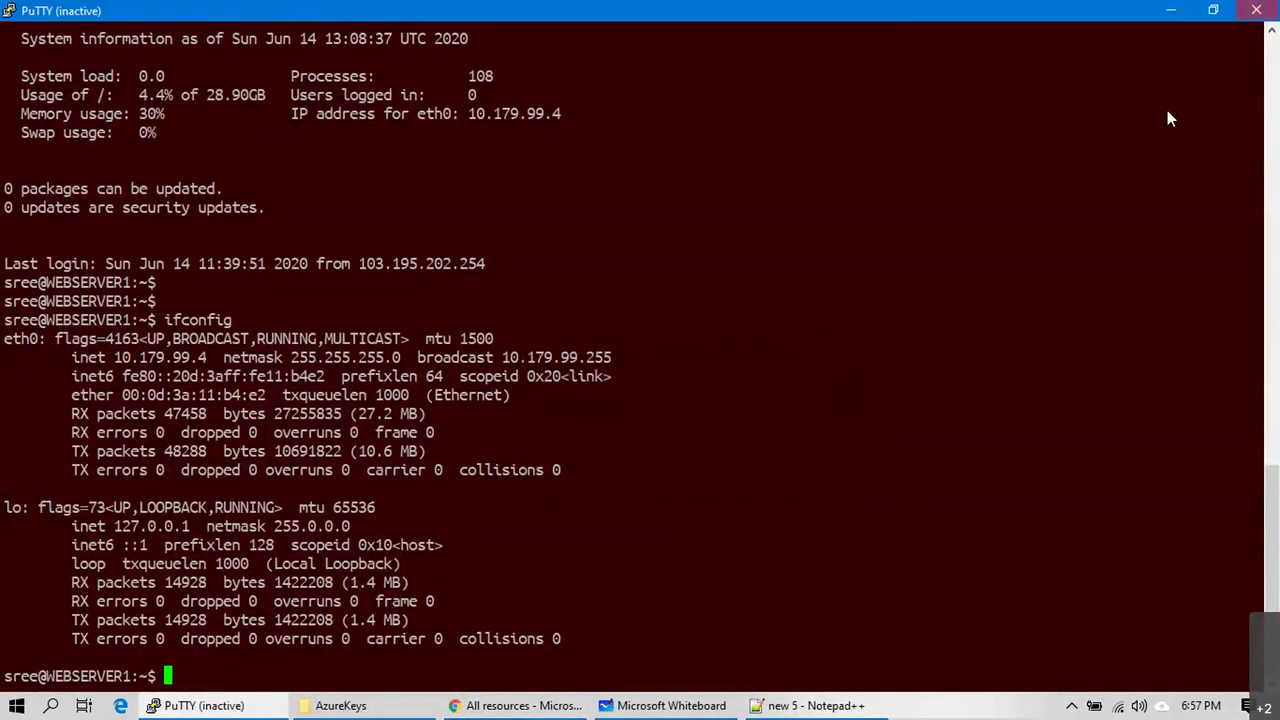
left_click(1257, 10)
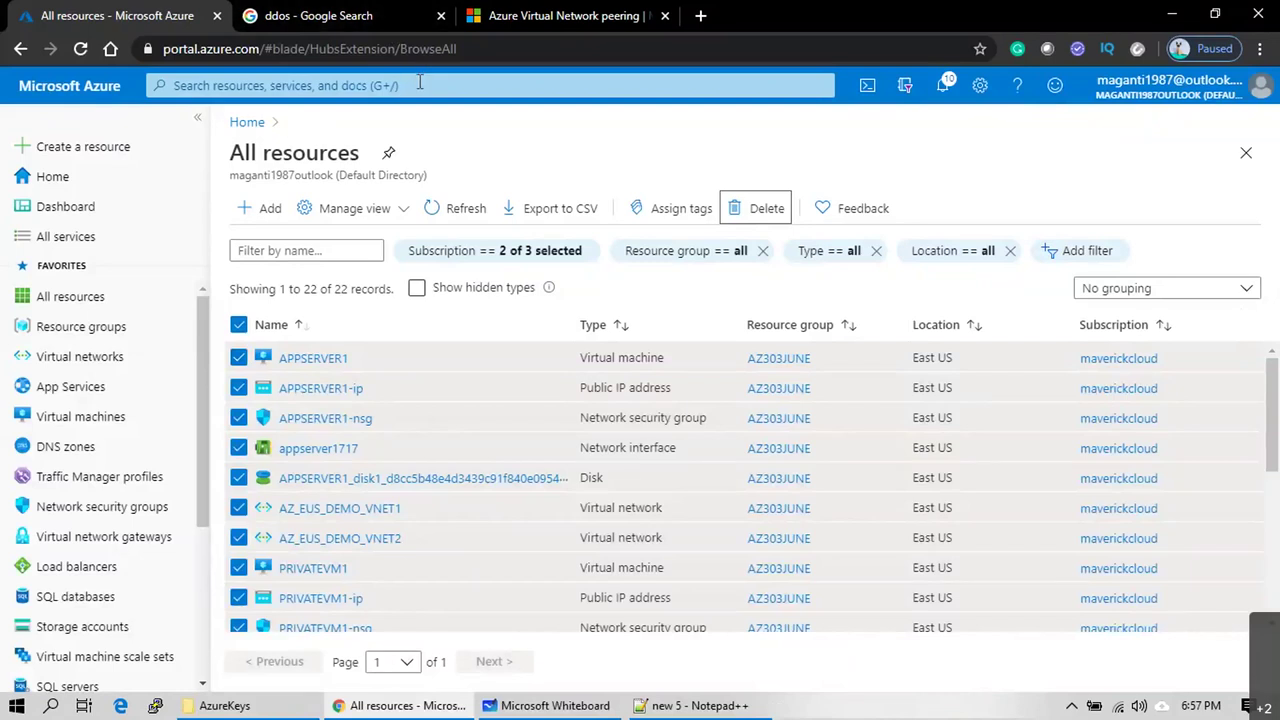